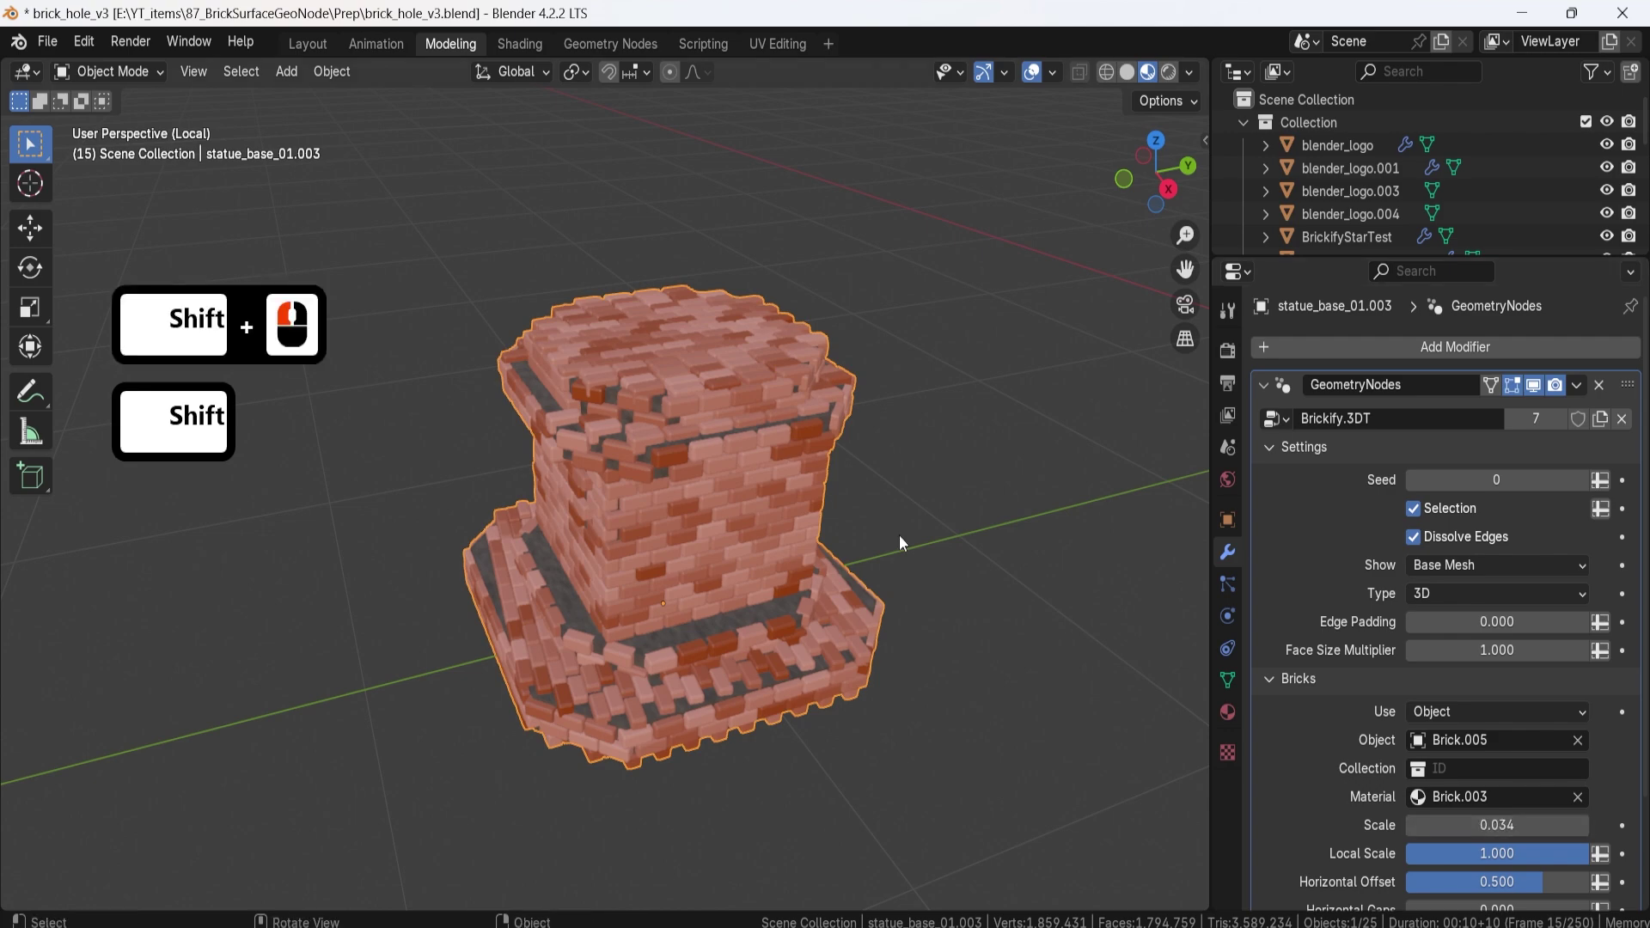
Step: Lower the Face Size Multiplier of the brick-covered statue base in decrements of 0.1, through 0.330
middle_drag(899, 535, 838, 496)
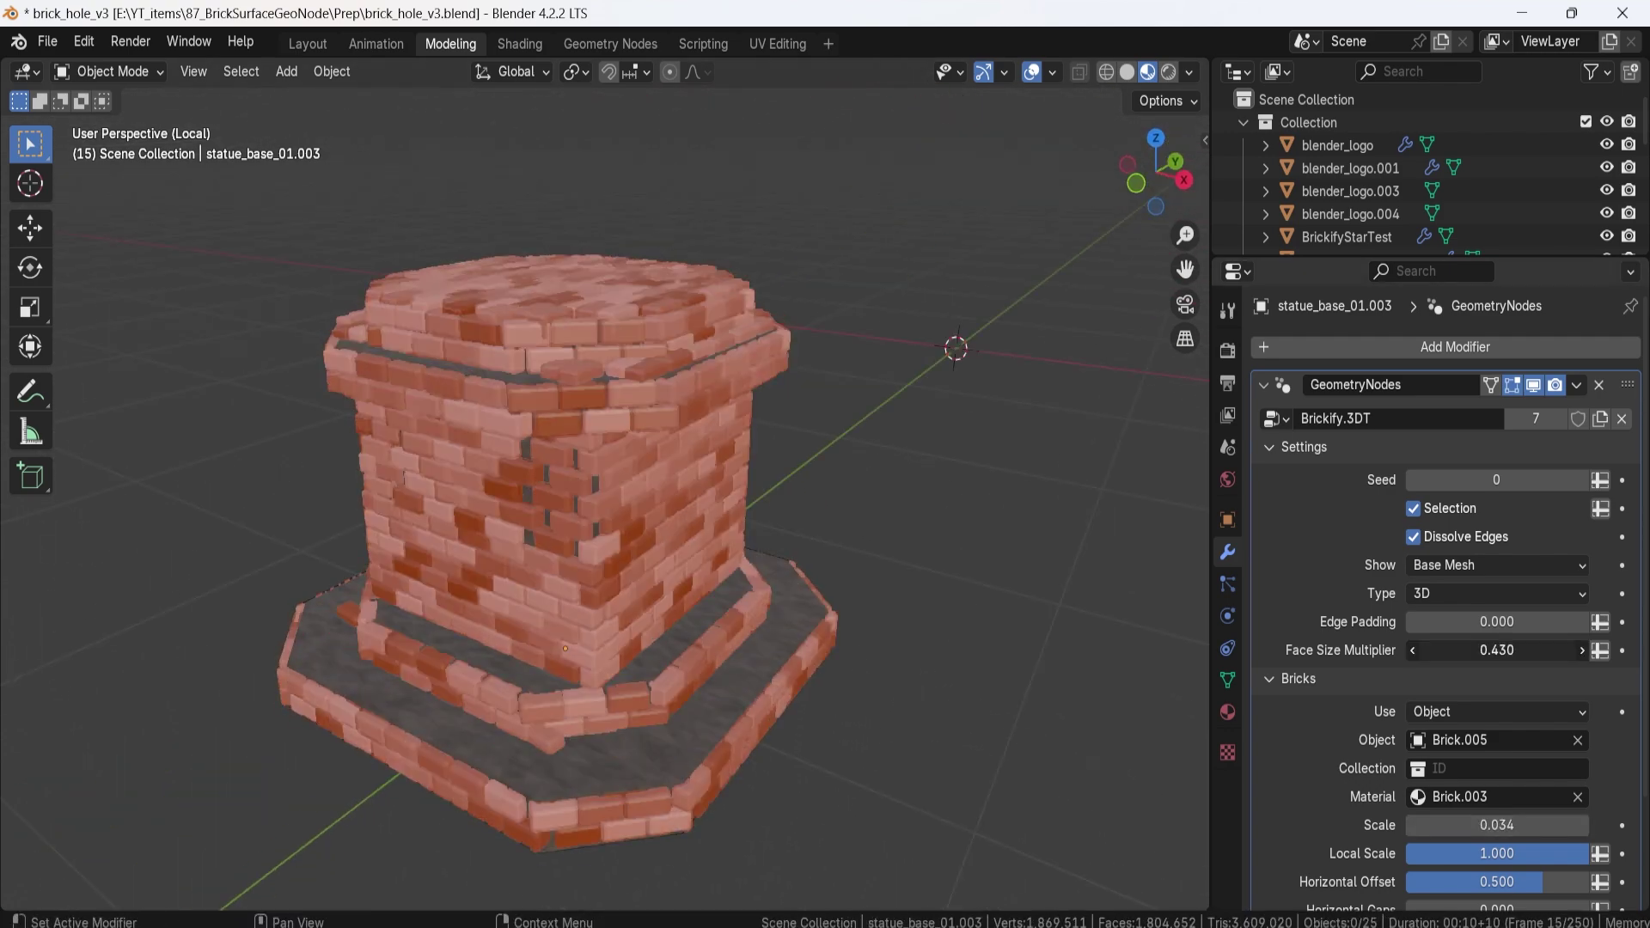
click(1412, 650)
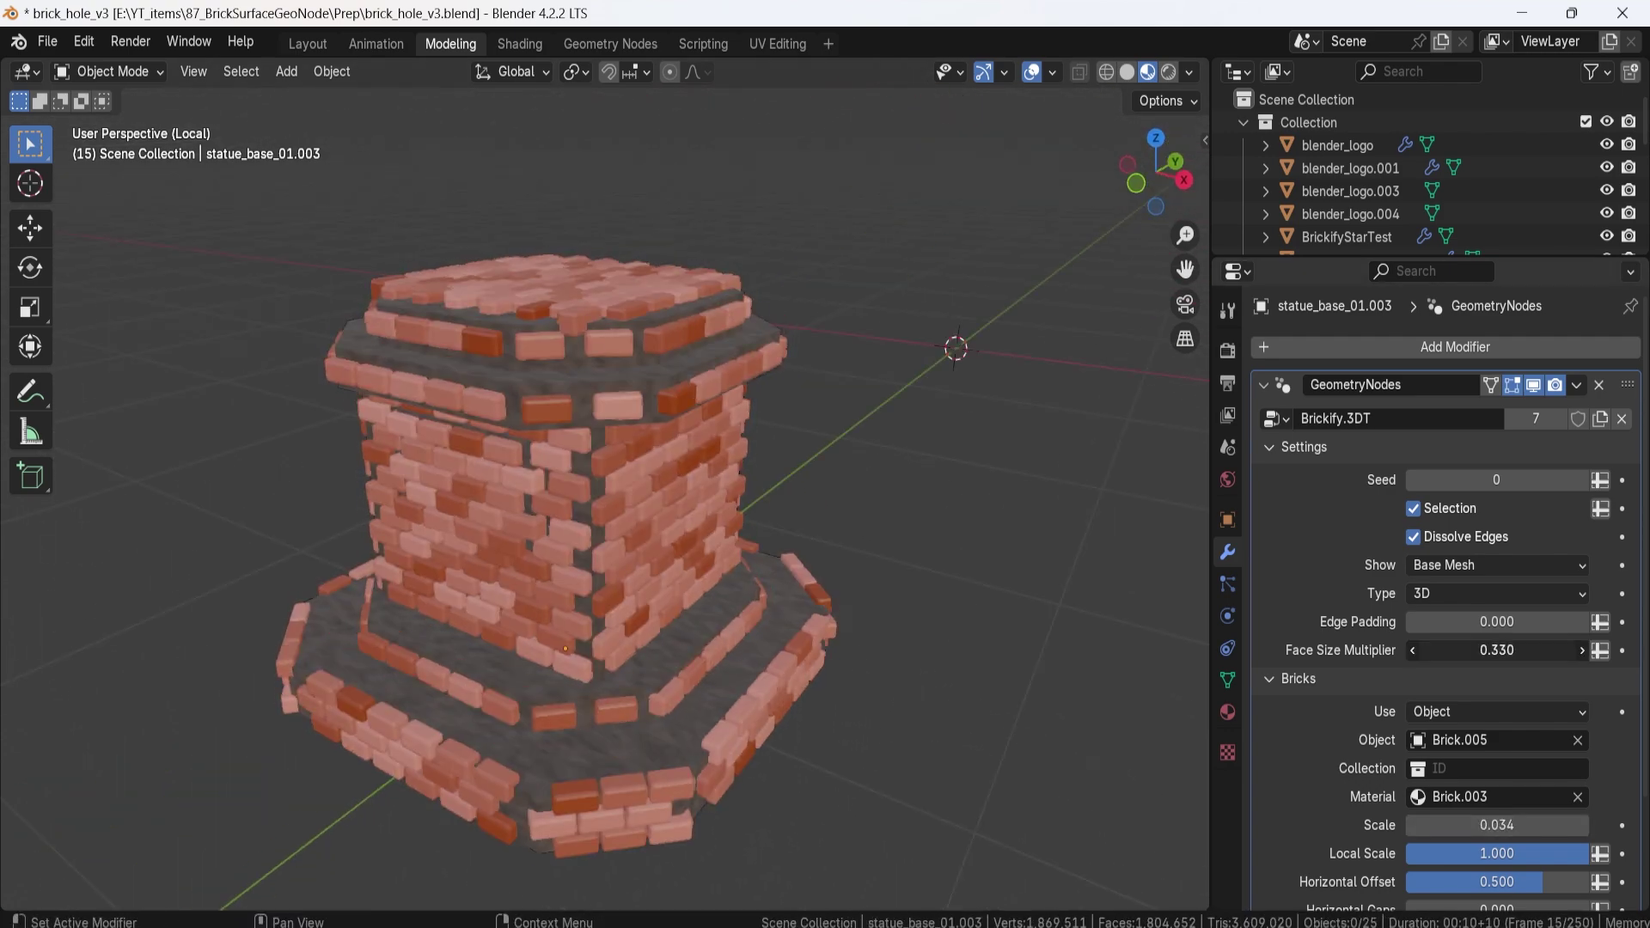
click(1412, 650)
middle_drag(624, 456, 550, 524)
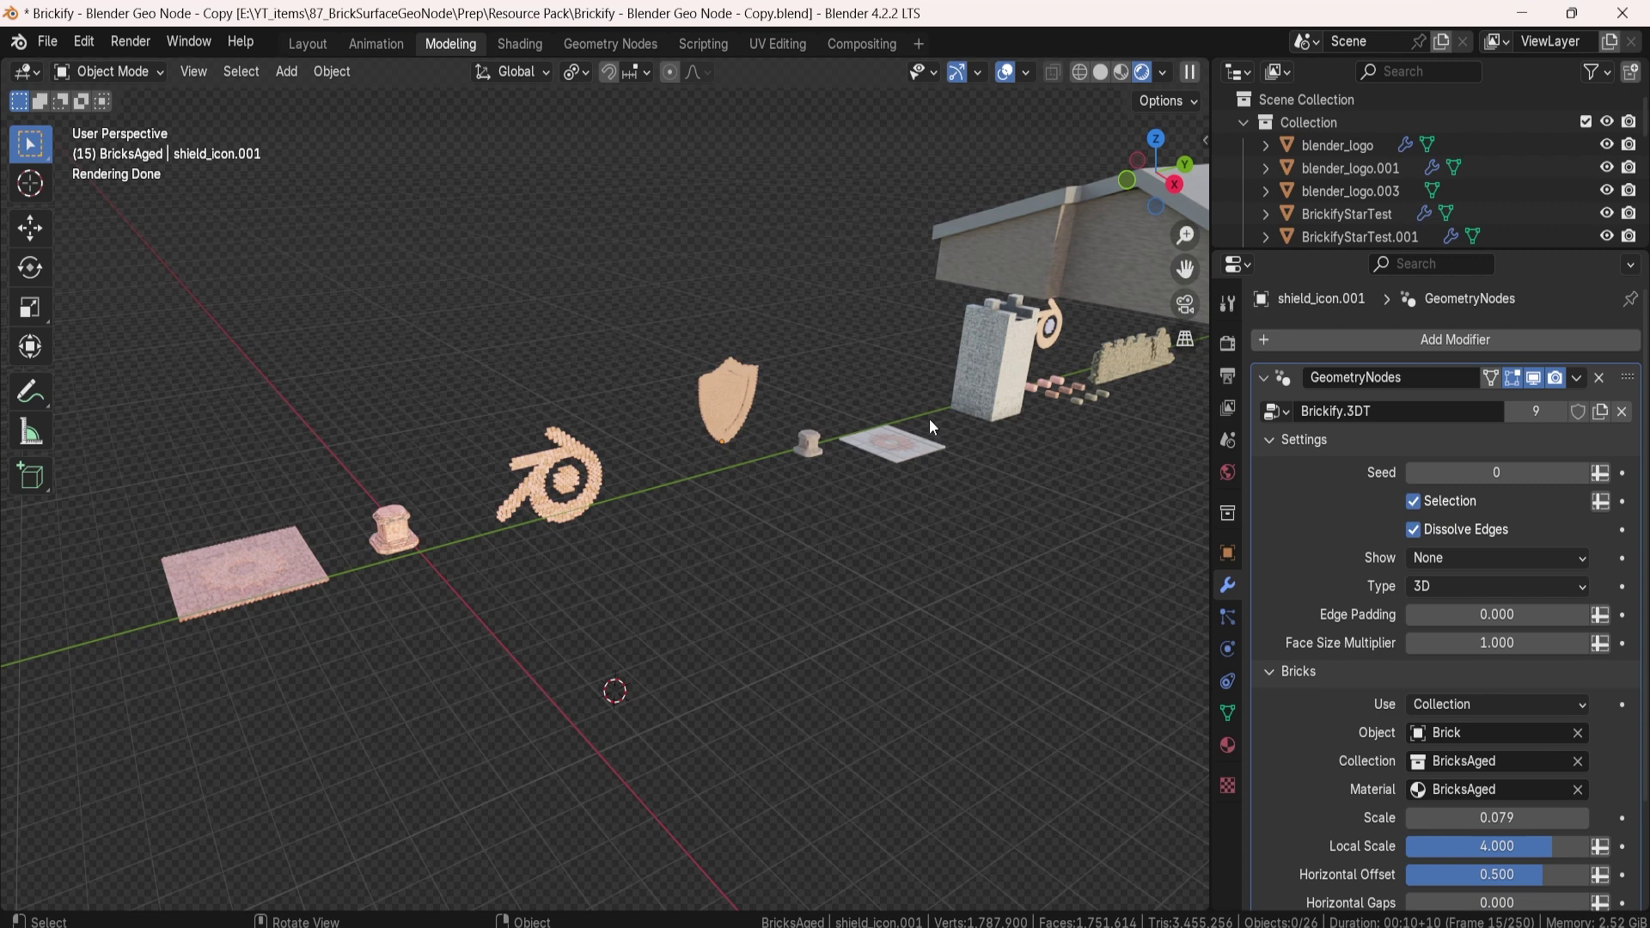
Step: Add a plane mesh to the scene and isolate it in local view with Material Preview shading
middle_drag(895, 415, 843, 414)
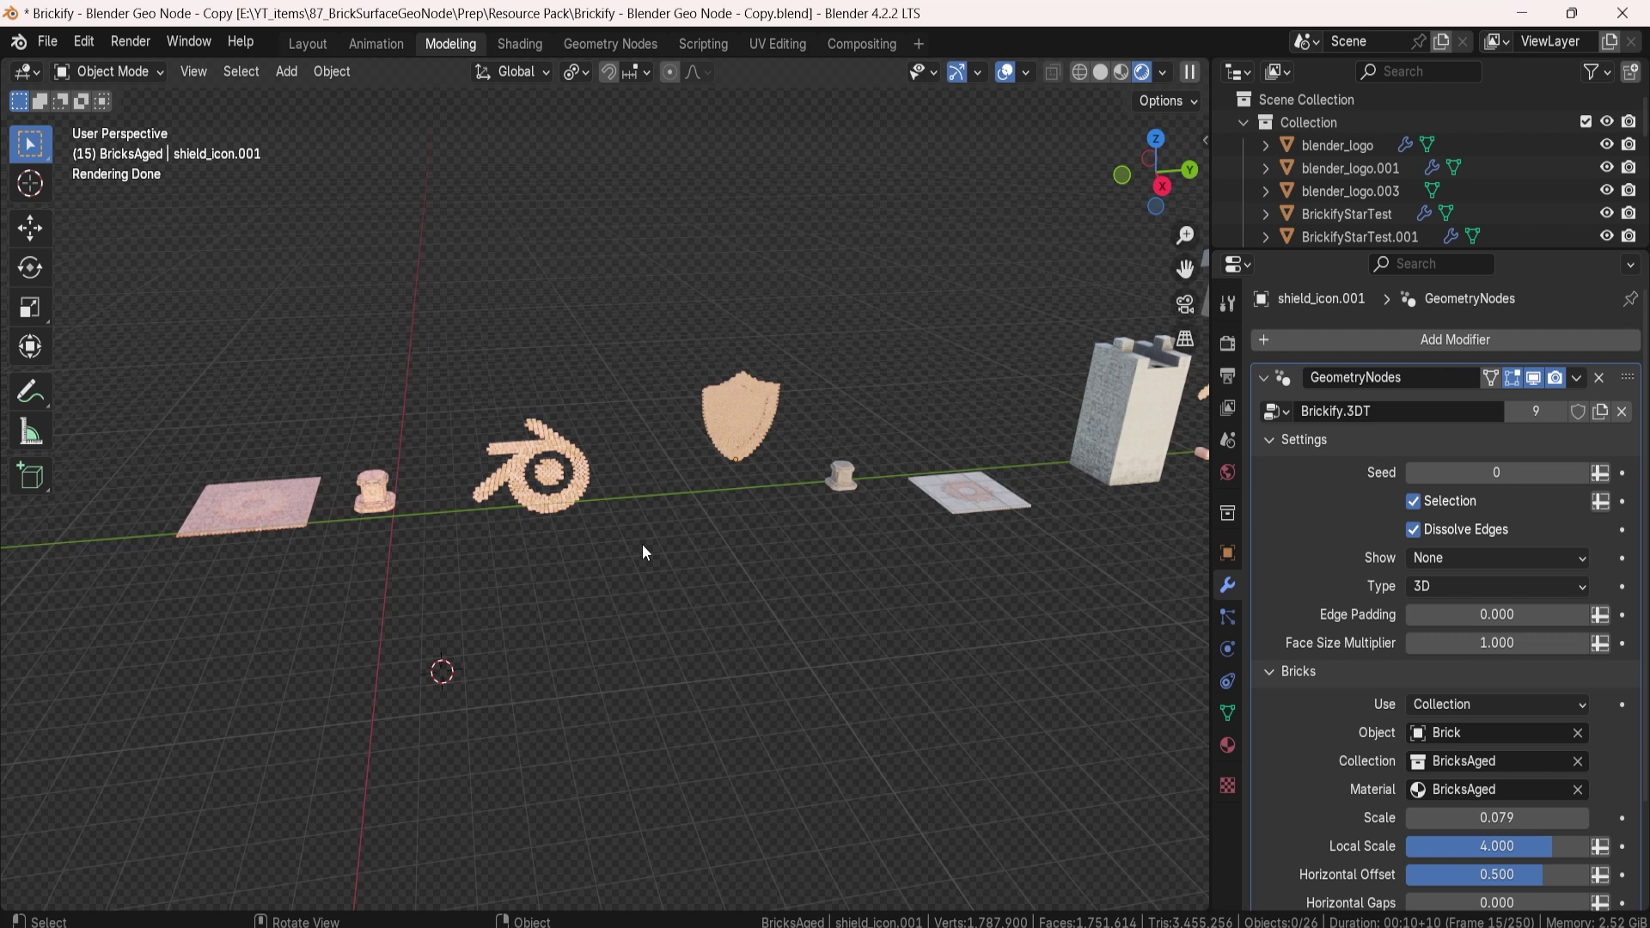
key(shift+a)
mouse_move(621, 487)
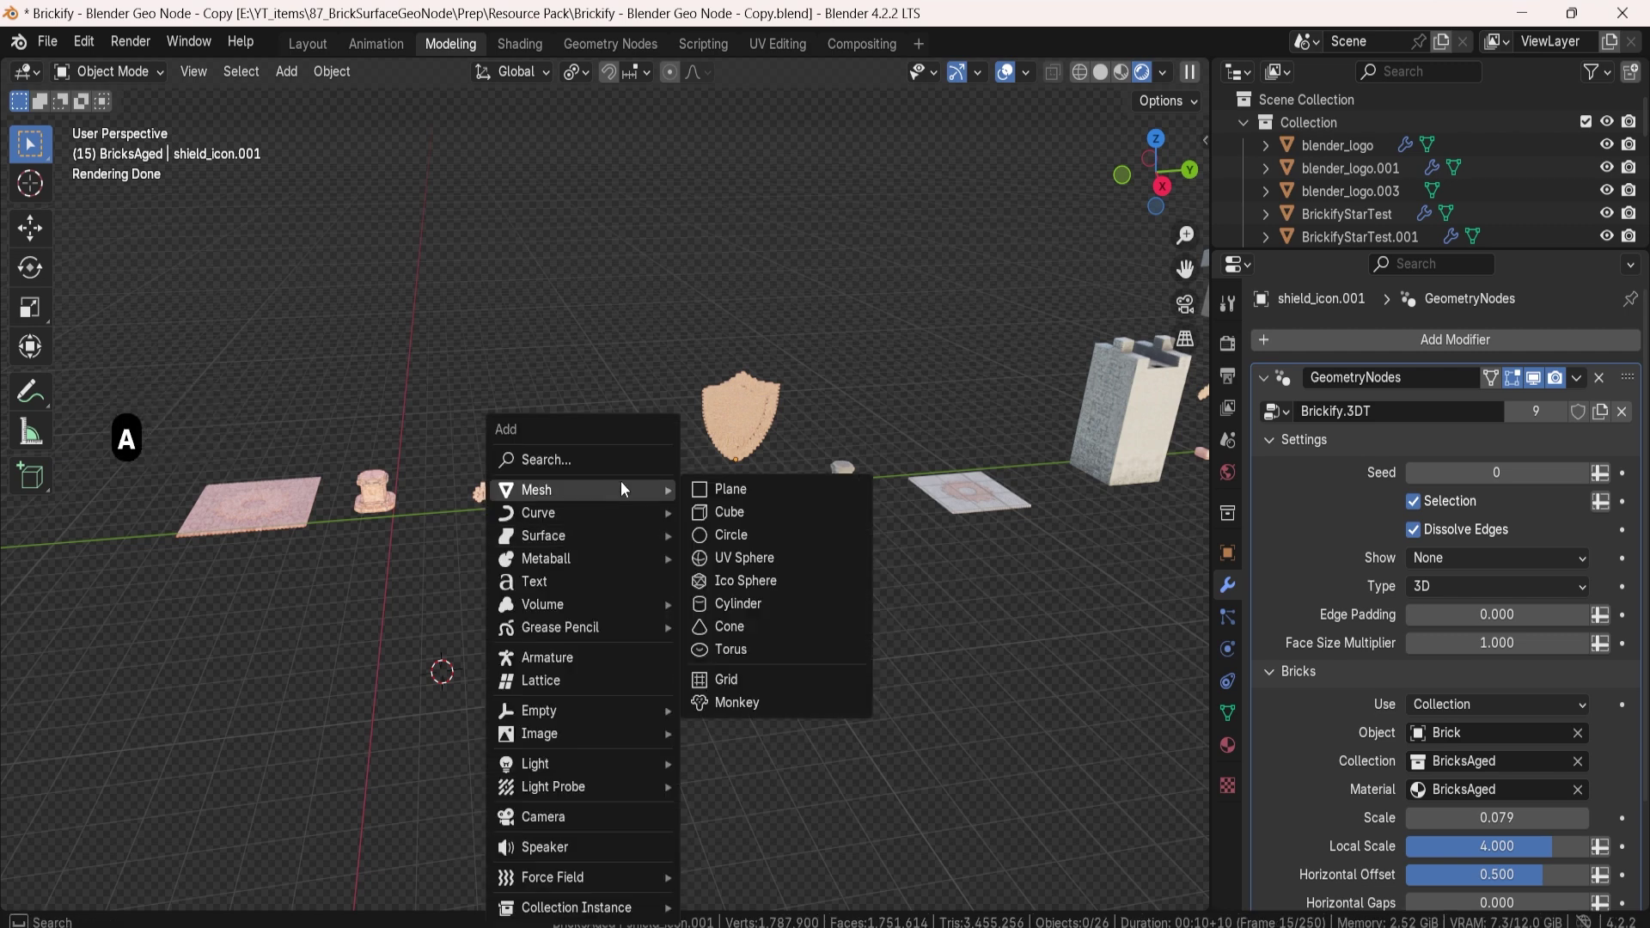
click(717, 491)
shift+middle_drag(554, 617, 698, 582)
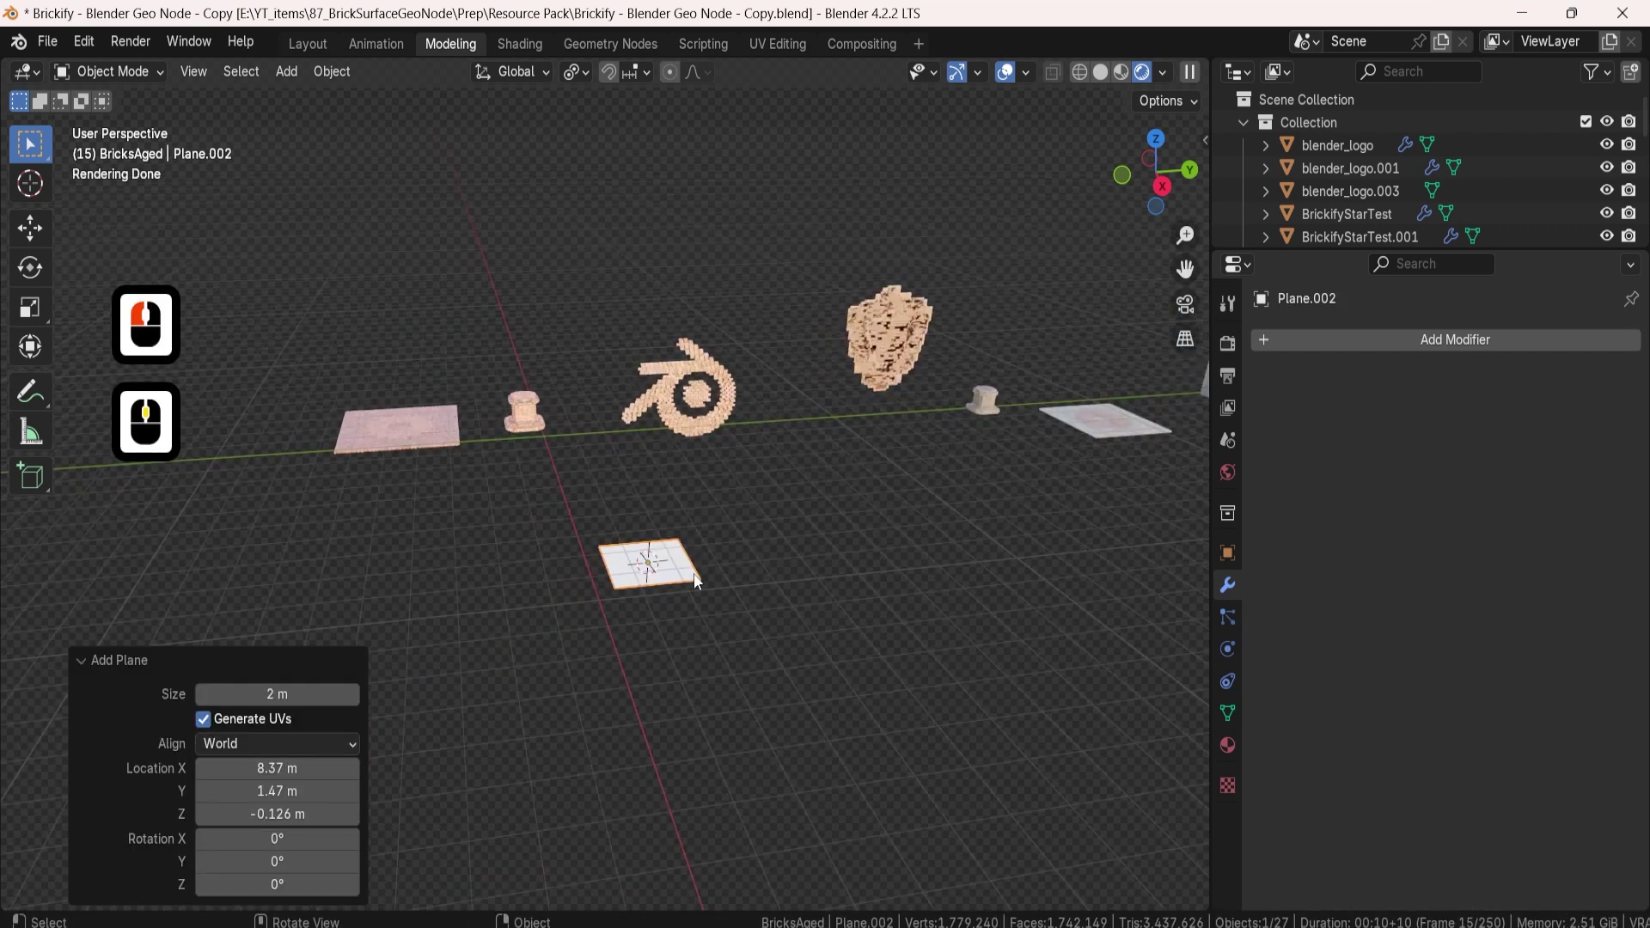
key(KP_Divide)
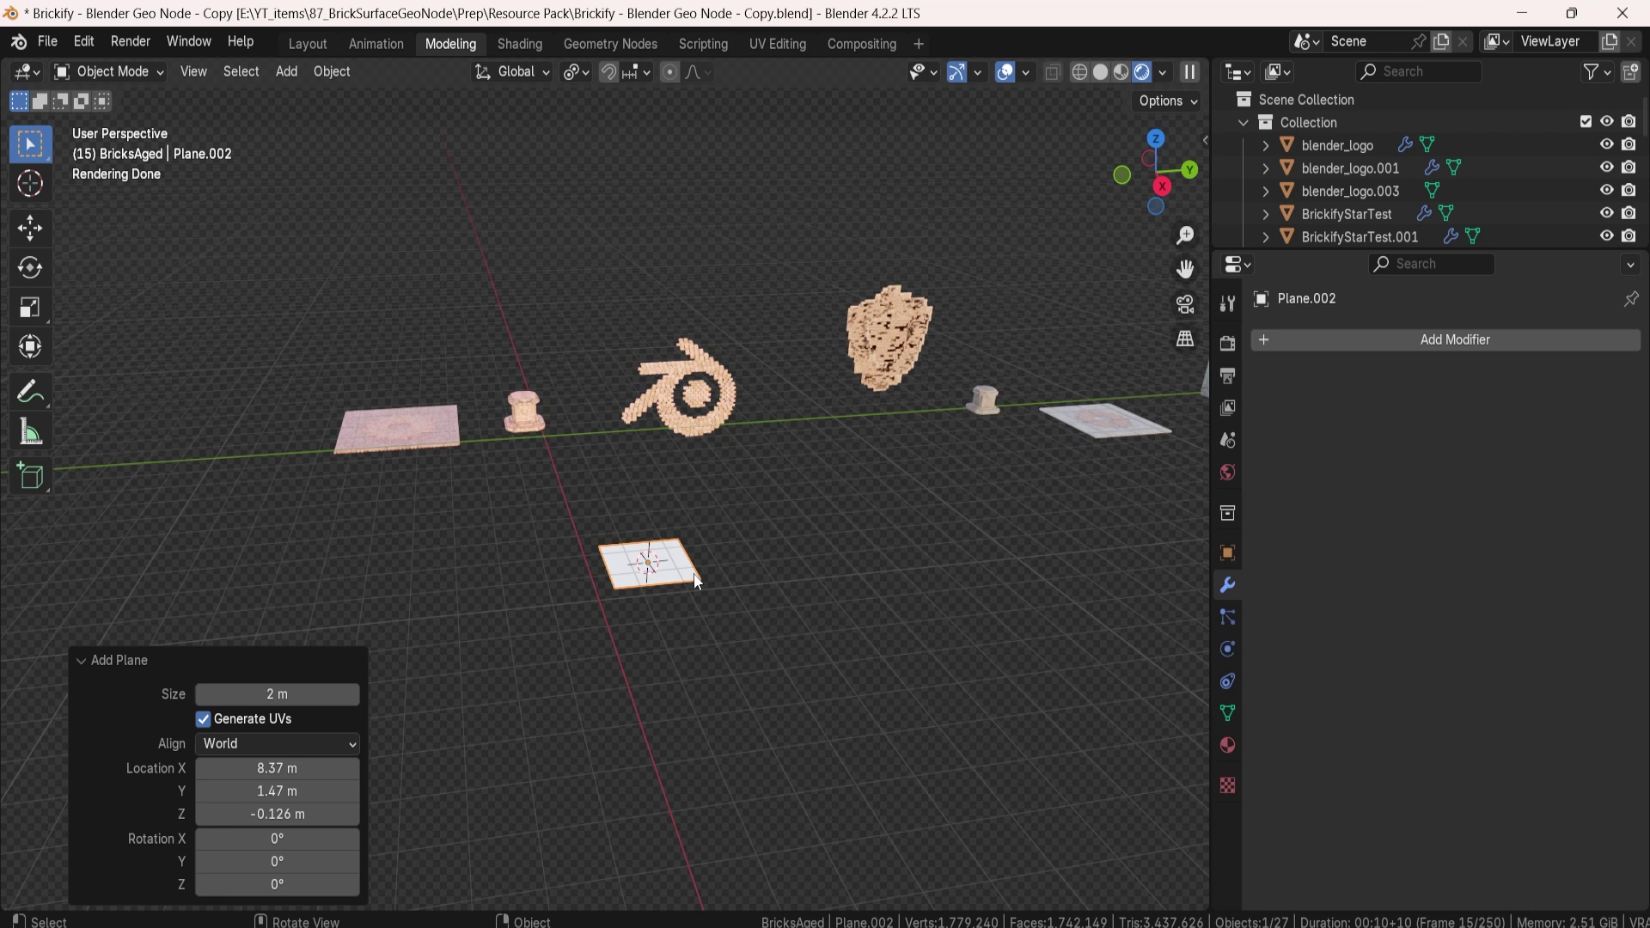
click(1119, 74)
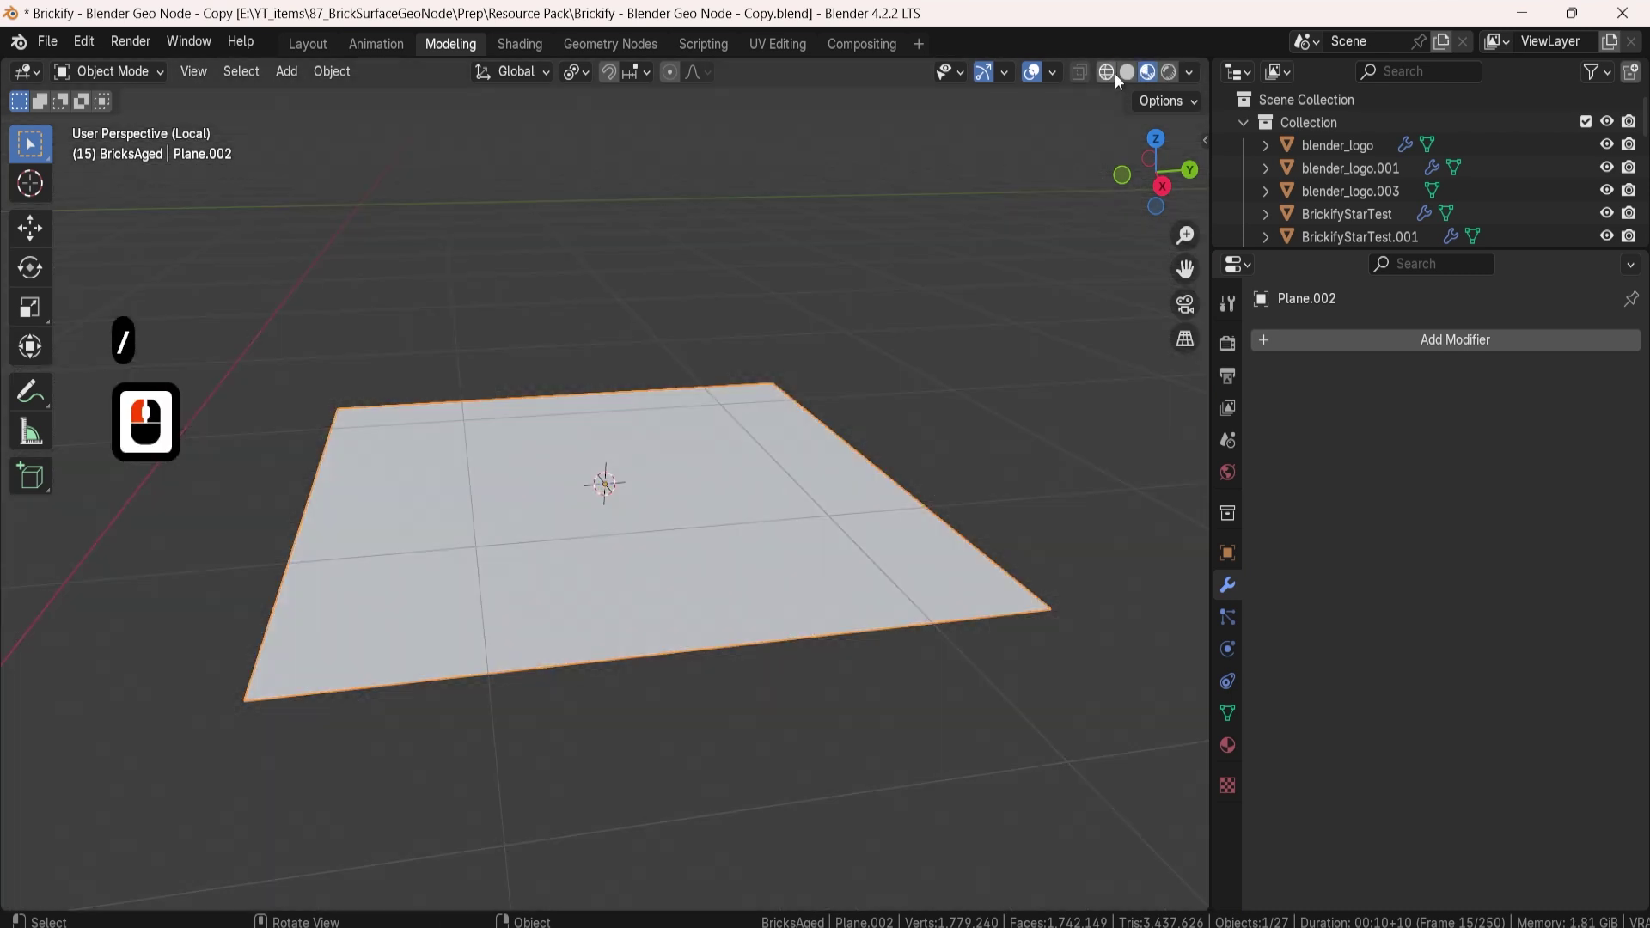
Step: Add a Geometry Nodes modifier to the plane and assign the Brickify.3DT node group to it
click(1322, 339)
click(1306, 380)
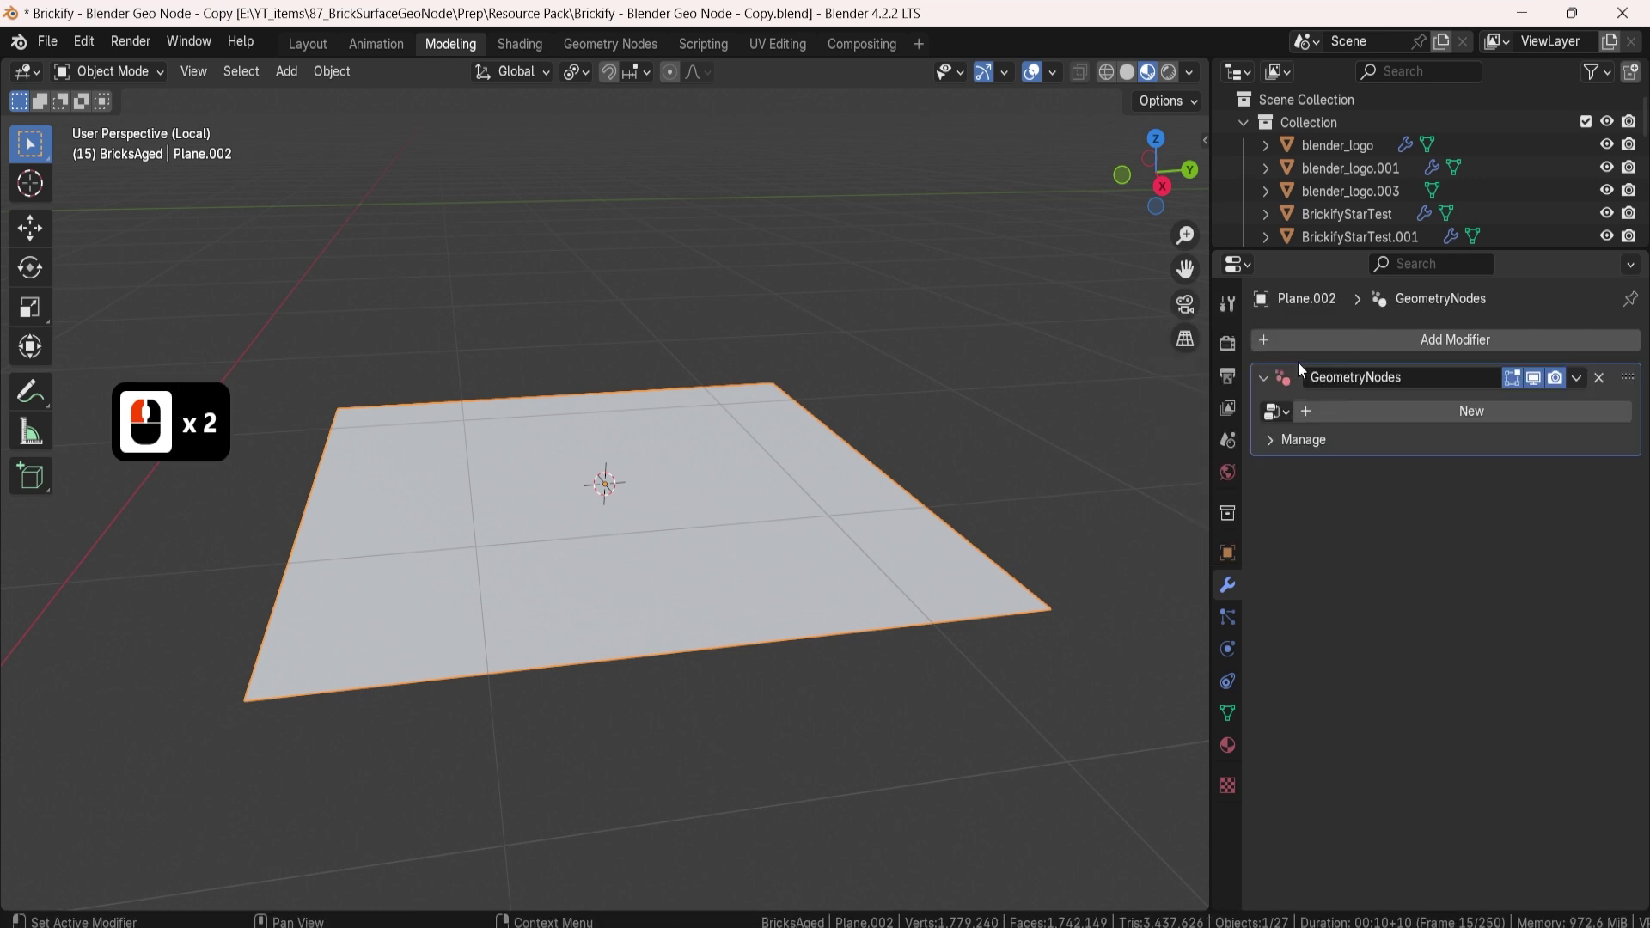
click(1278, 413)
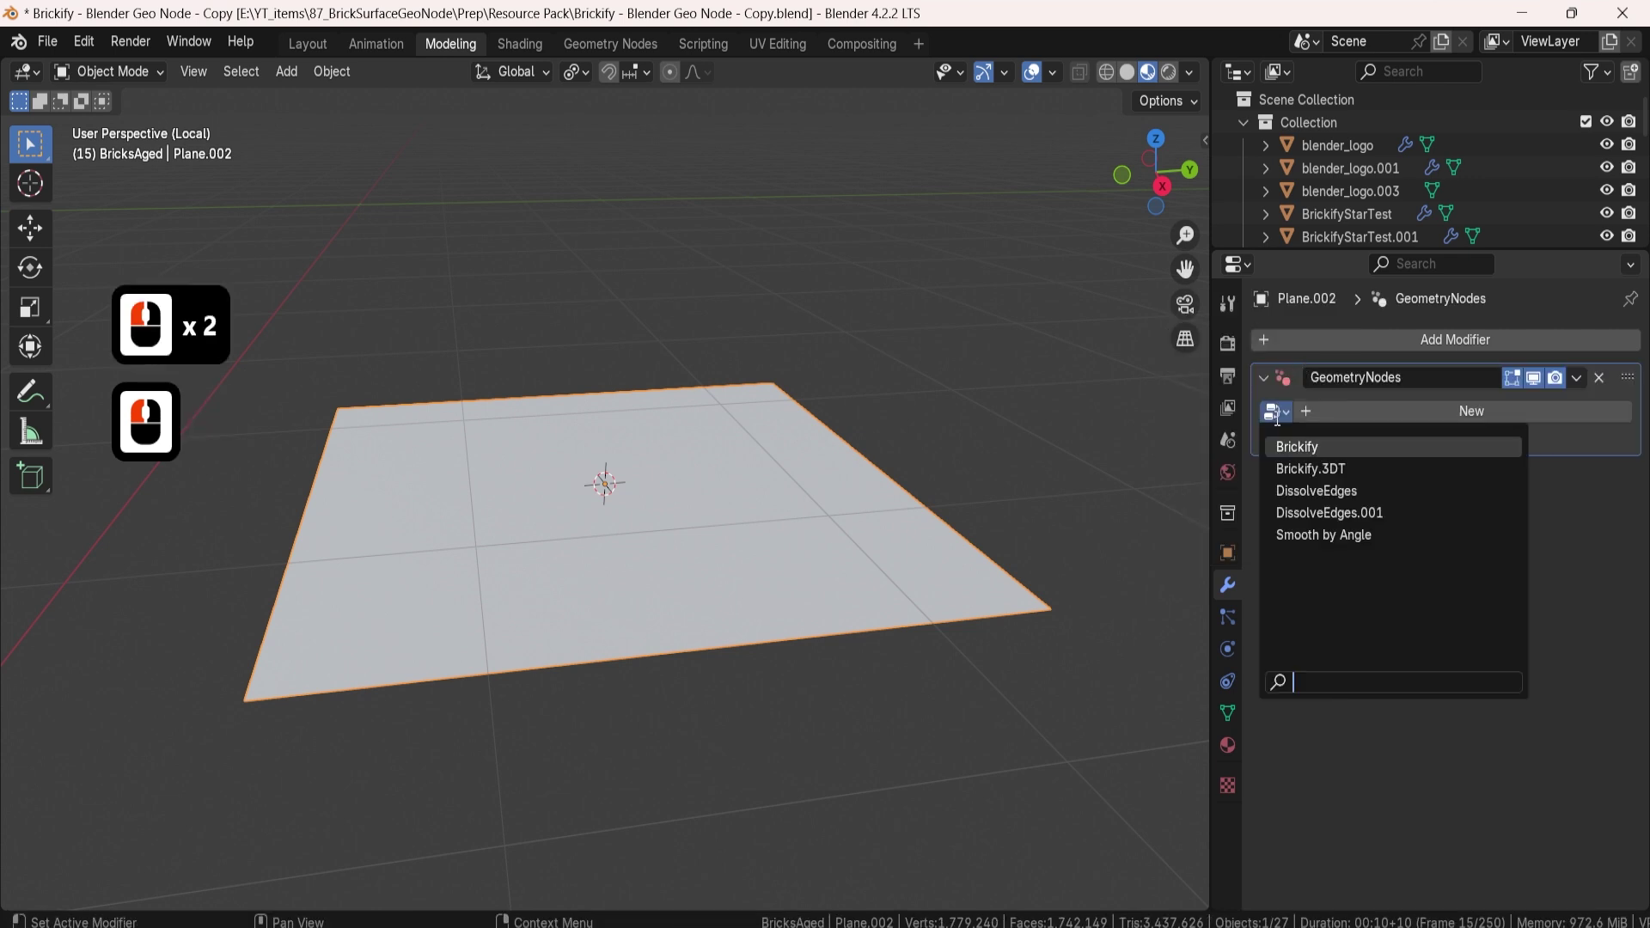
click(1308, 469)
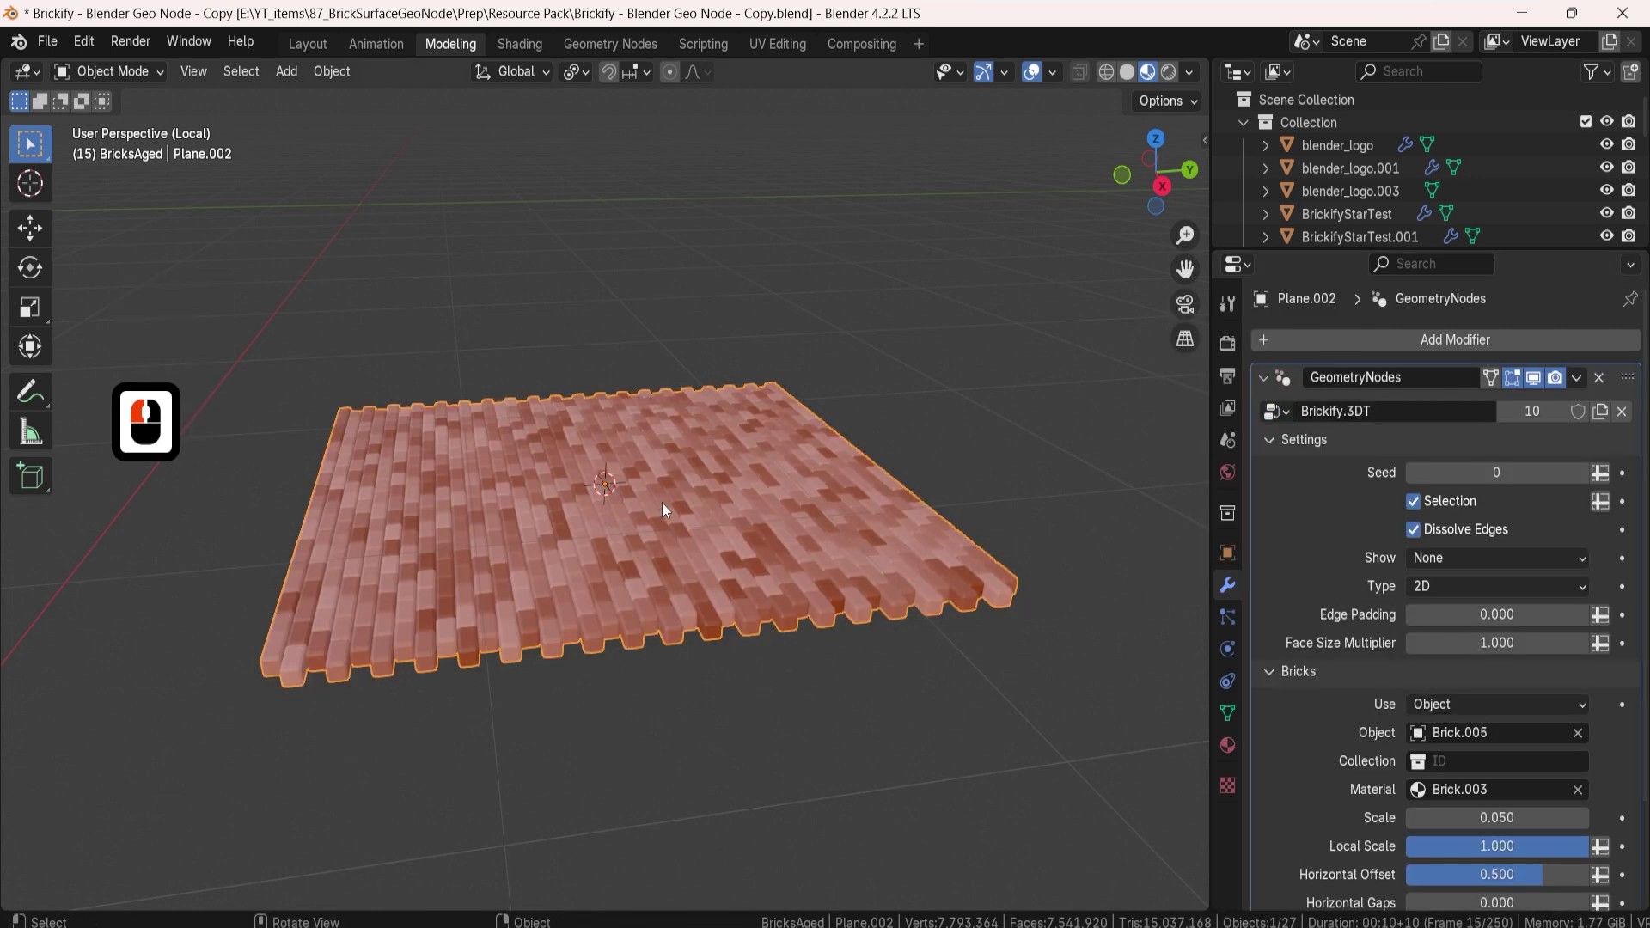
Step: Add a circle mesh above the brick plane, raised about 0.34 m along Z and scaled to 0.362
middle_drag(662, 502, 674, 467)
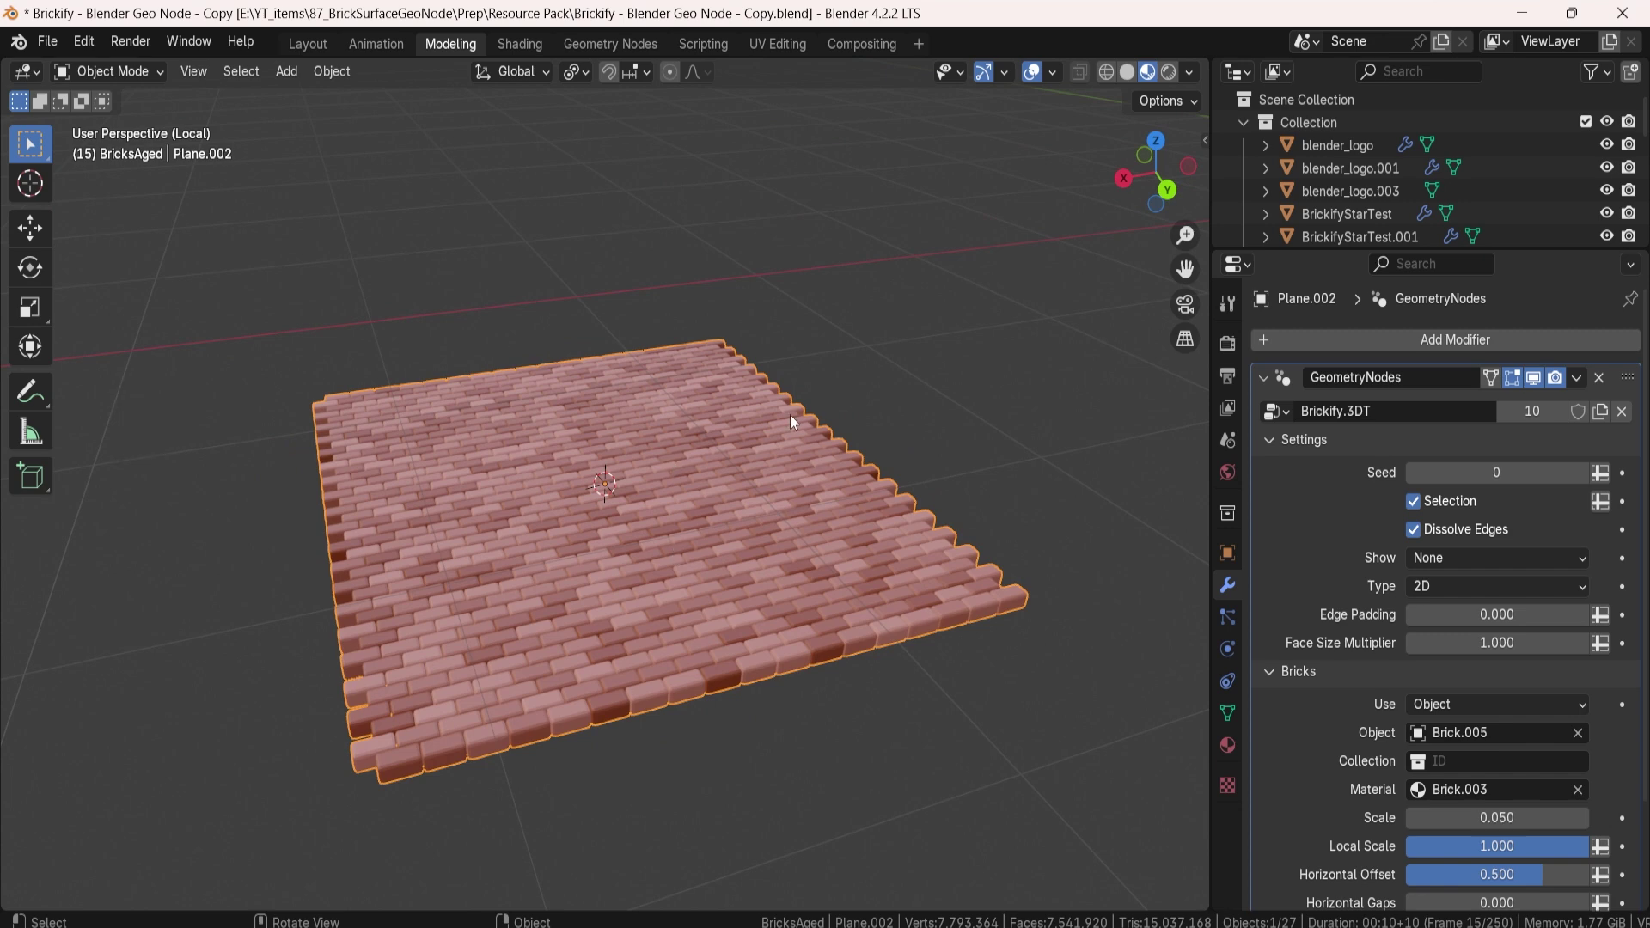
middle_drag(791, 415, 637, 400)
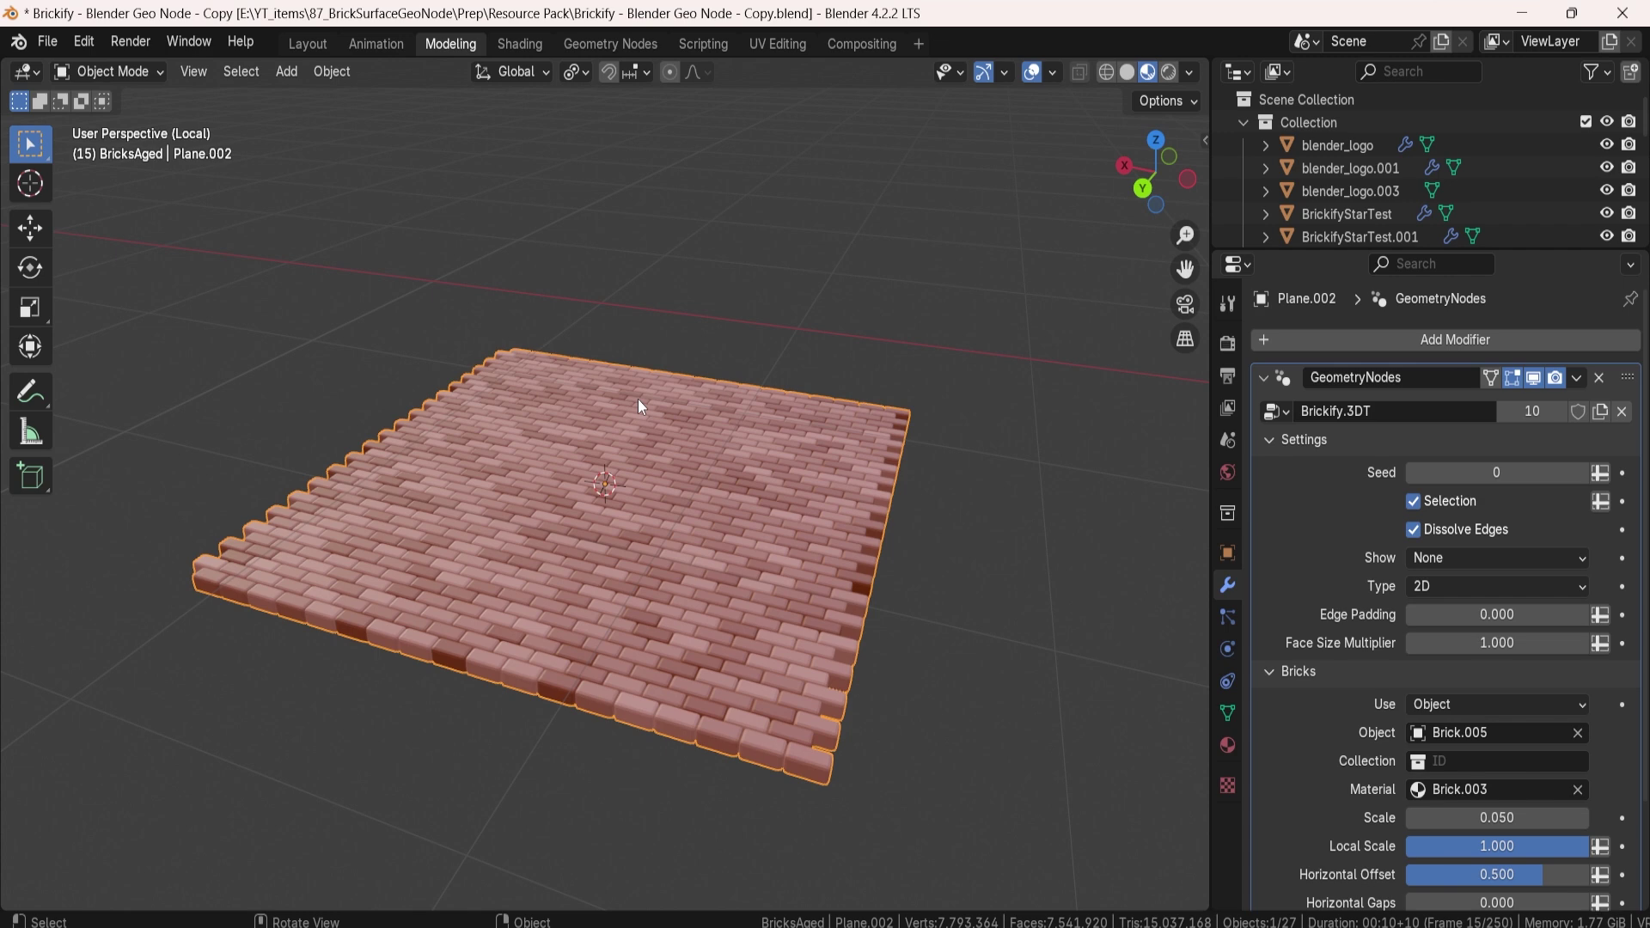
middle_drag(637, 404, 832, 397)
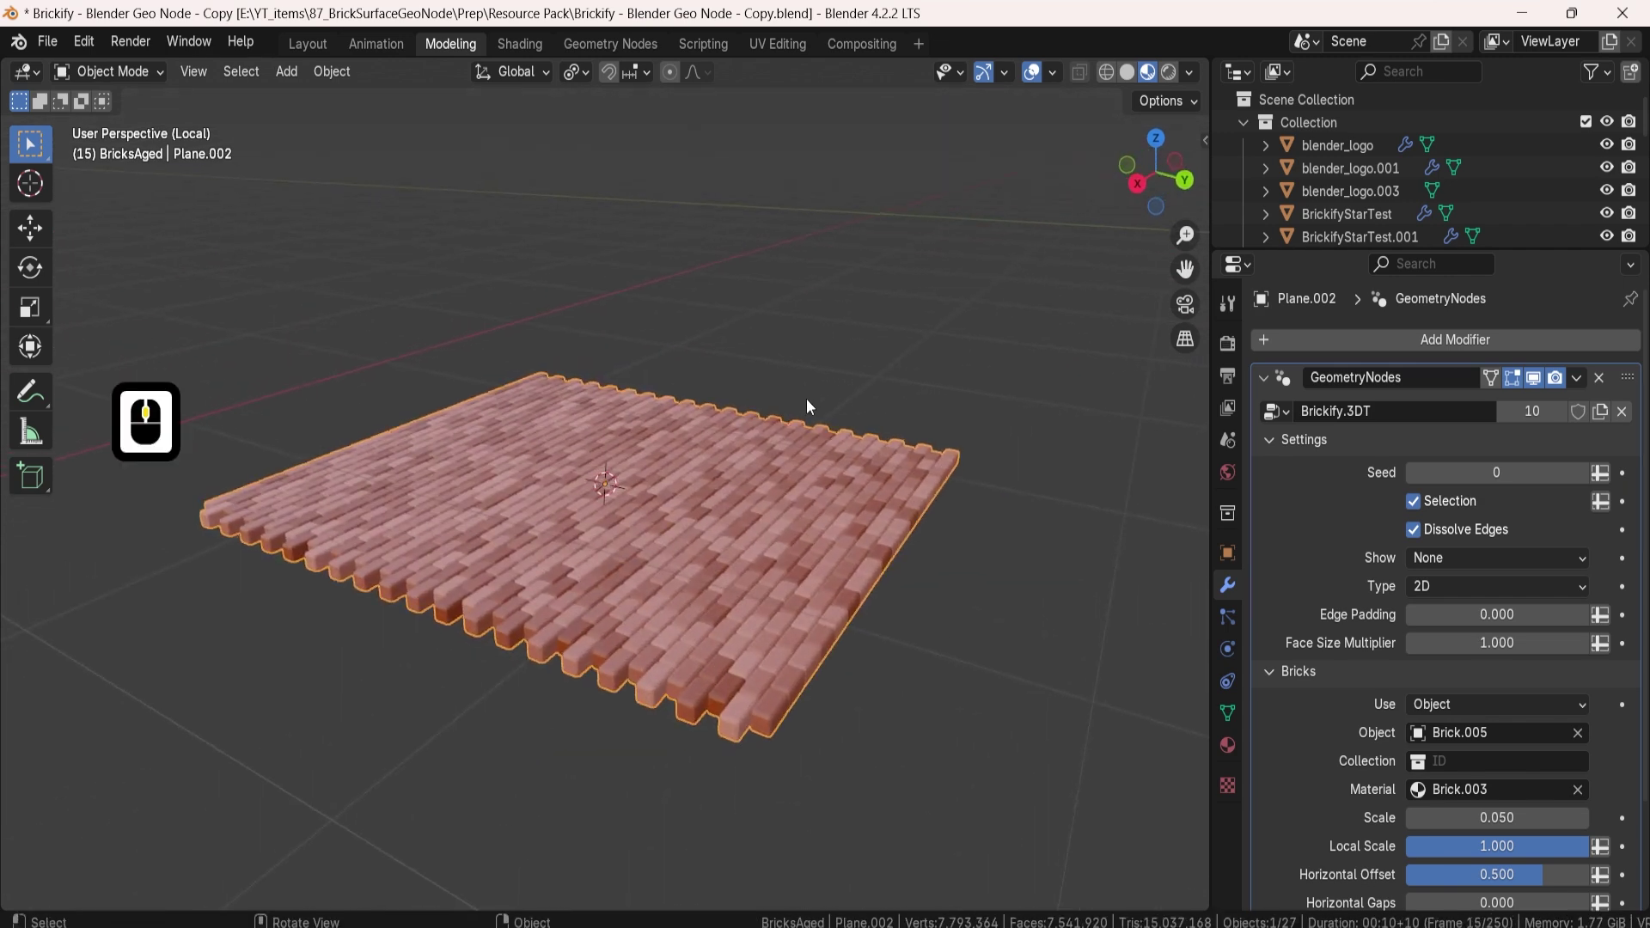
key(shift+a)
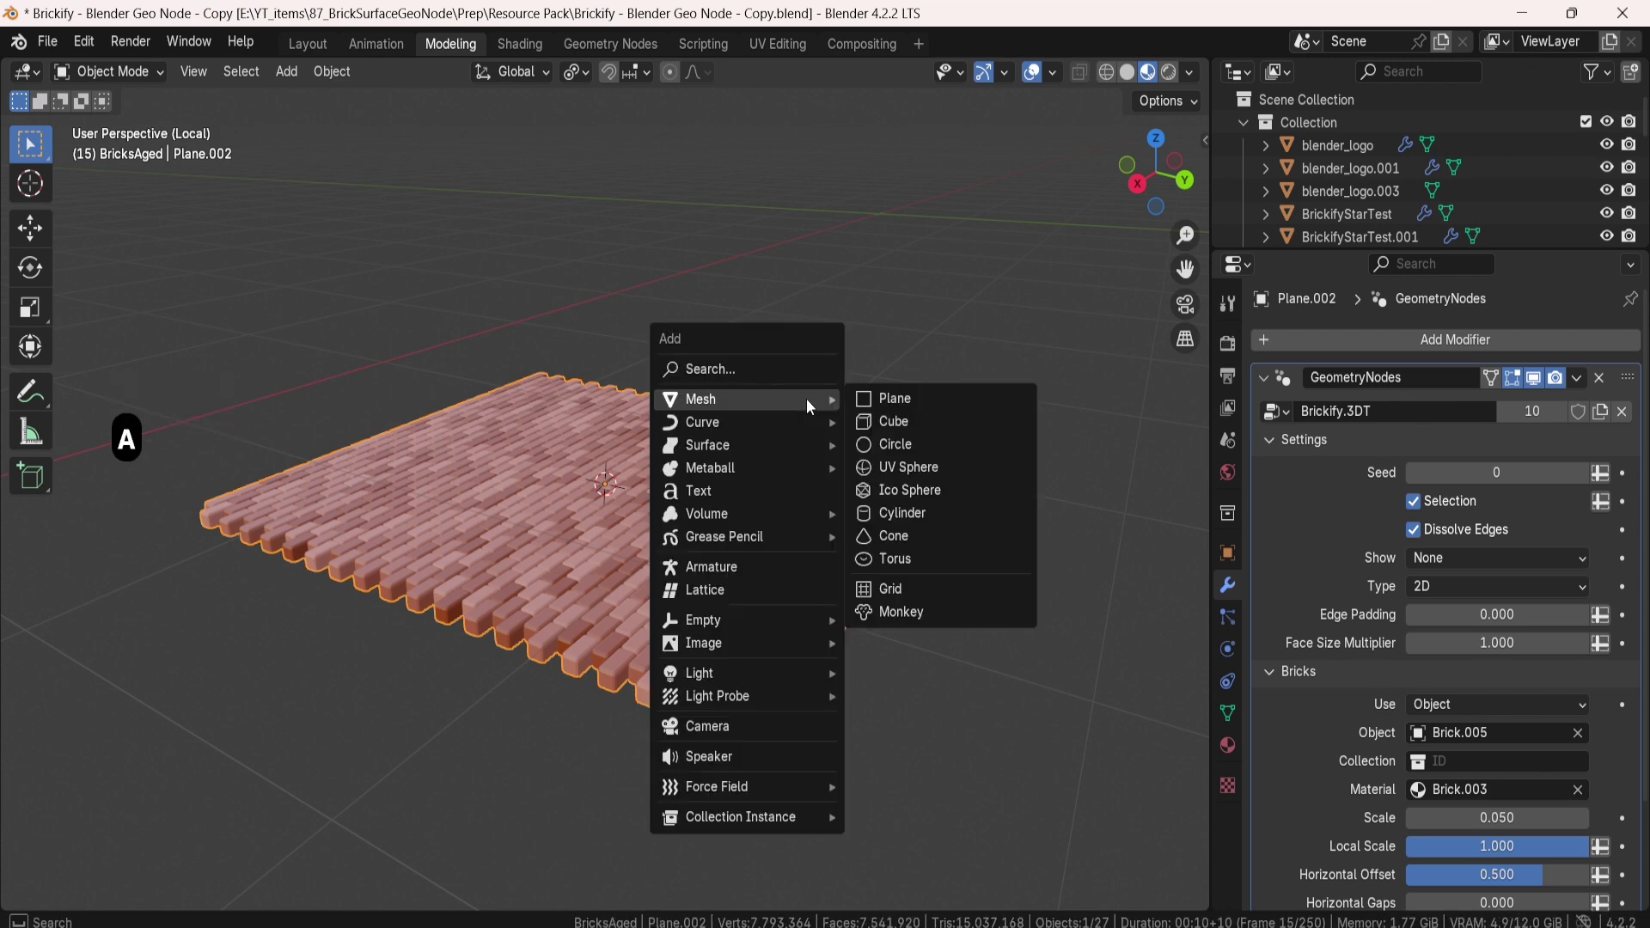
click(922, 444)
key(g)
key(z)
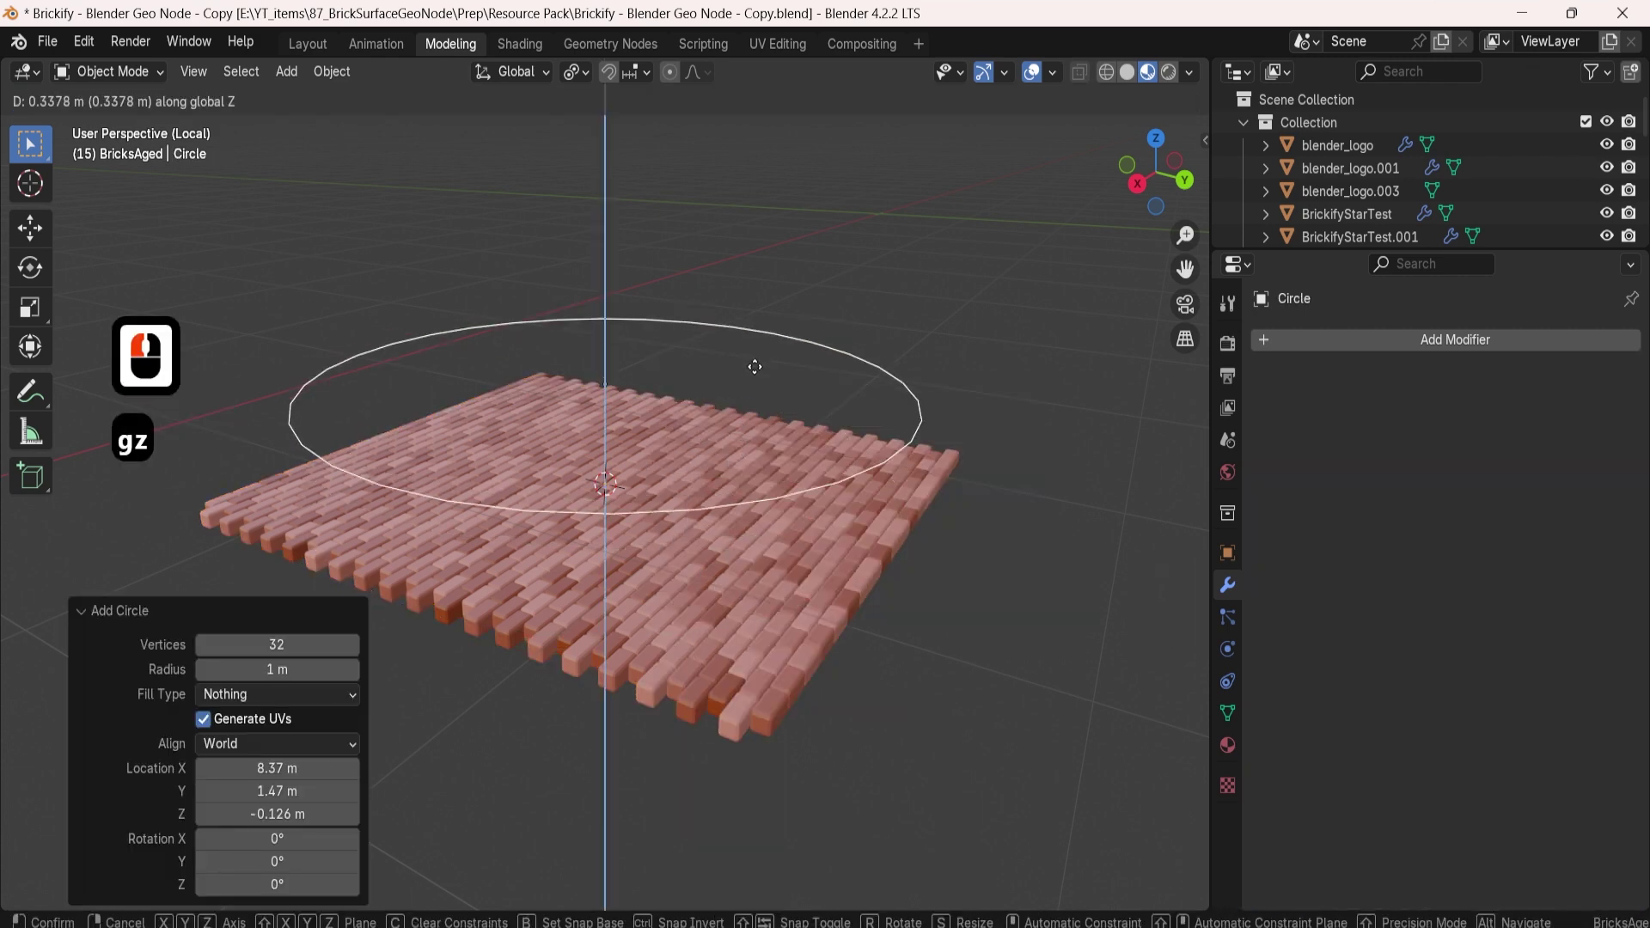
click(756, 361)
key(s)
click(738, 369)
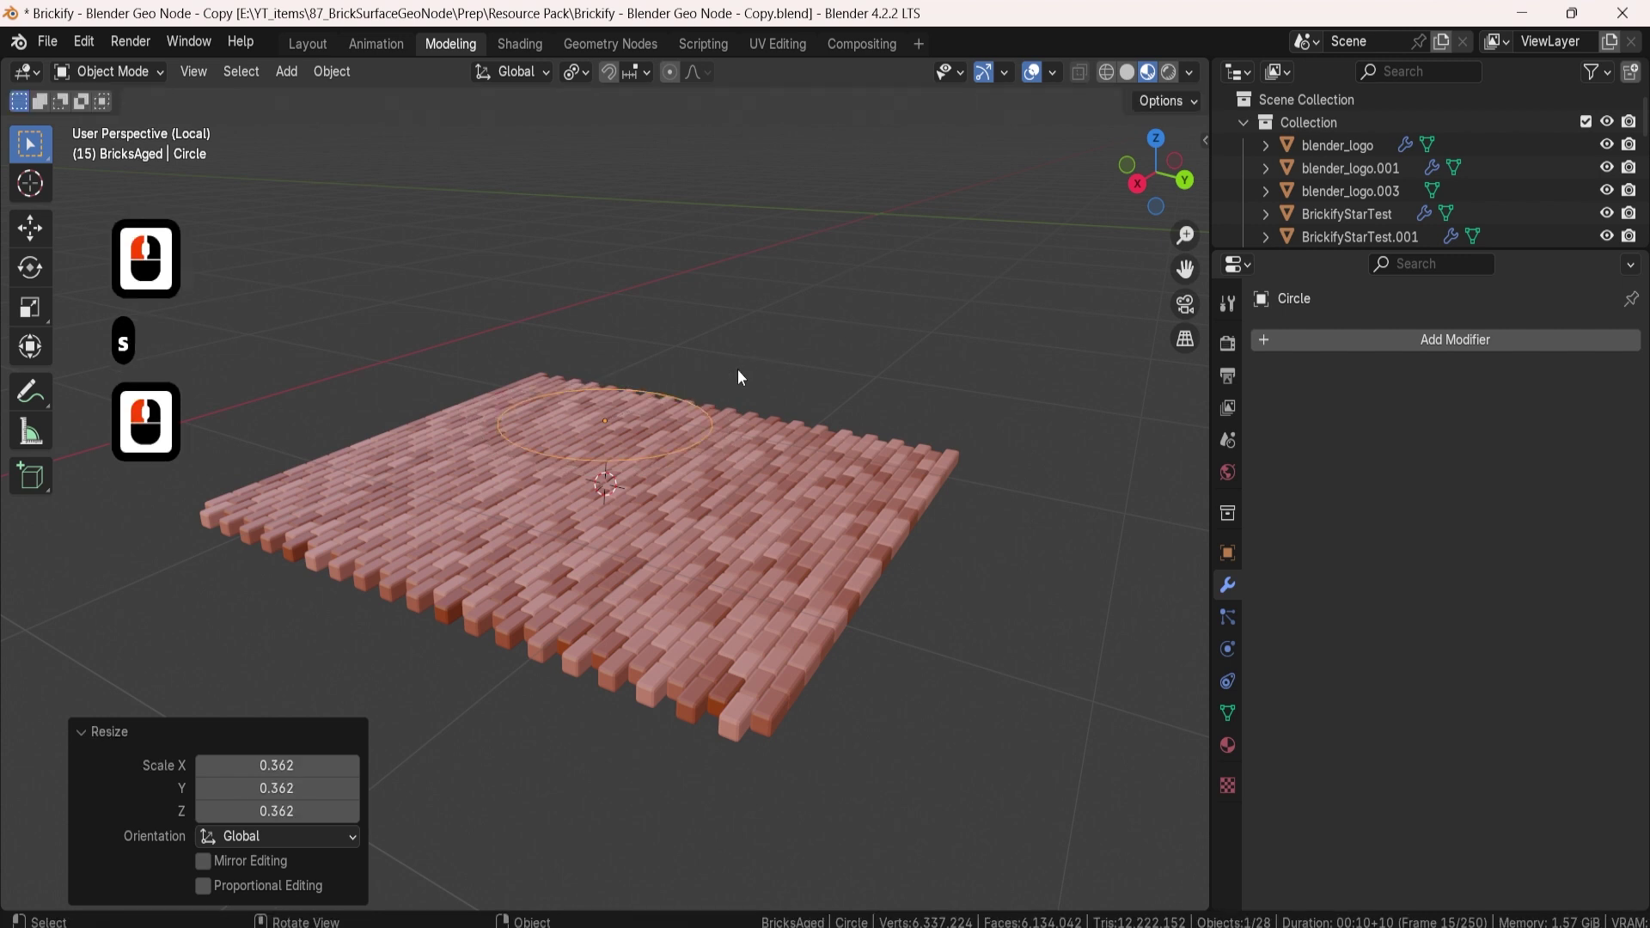
Step: Extrude the circle's edge loop in Edit Mode and scale it outward by about 2.93 to form a flat ring
key(Tab)
key(a)
key(e)
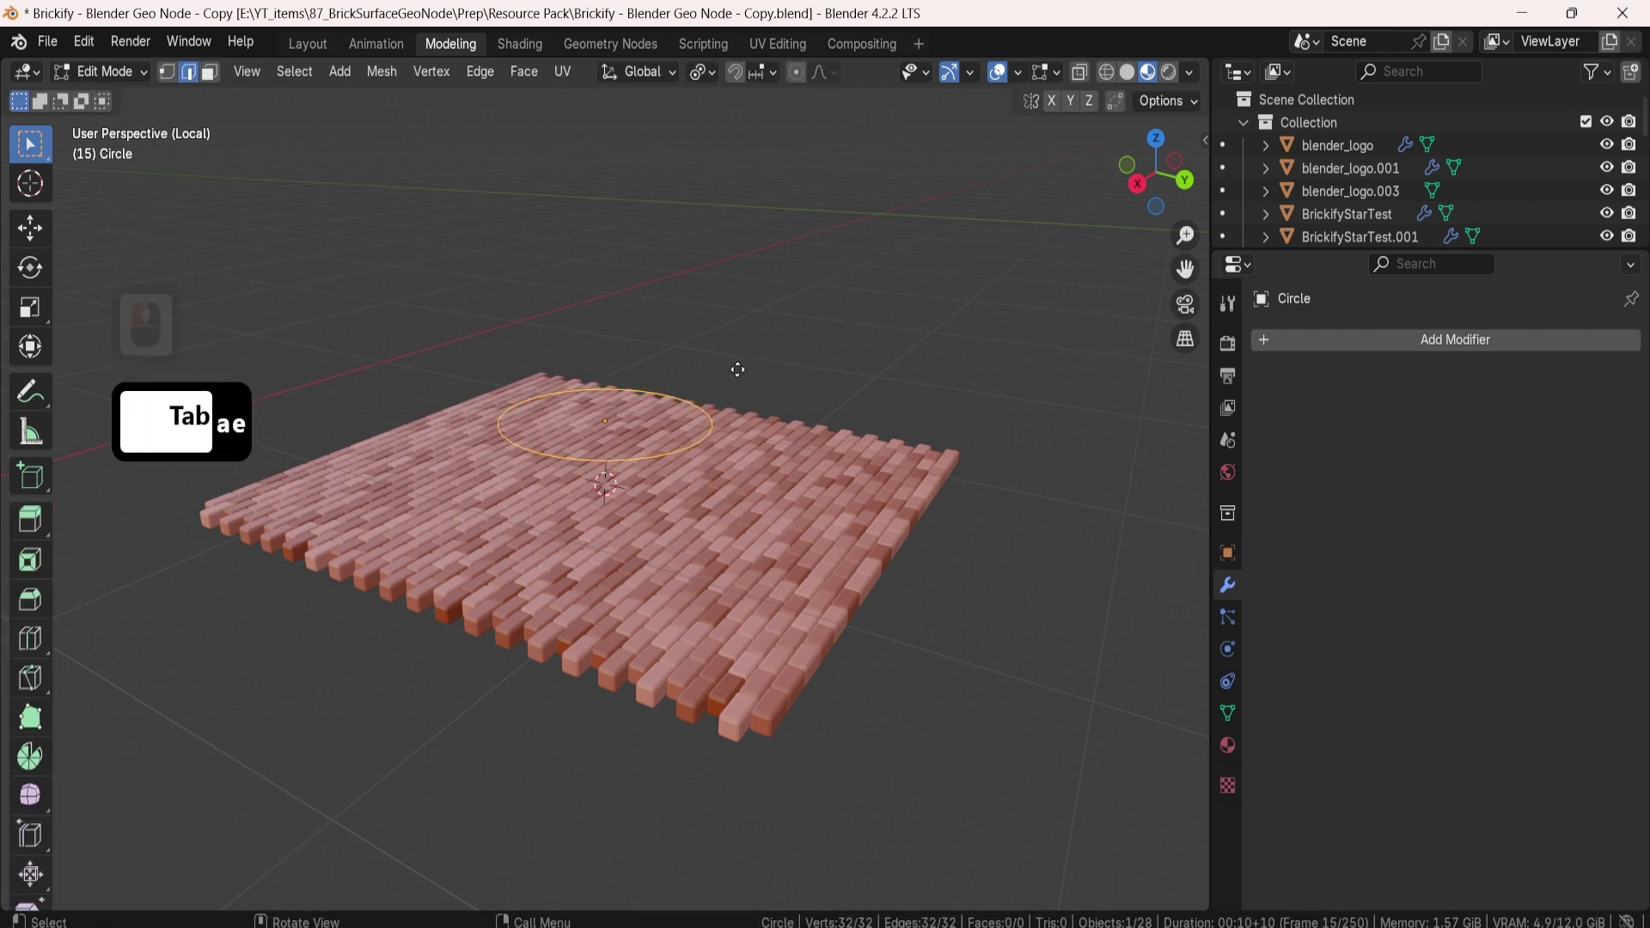
key(Return)
key(s)
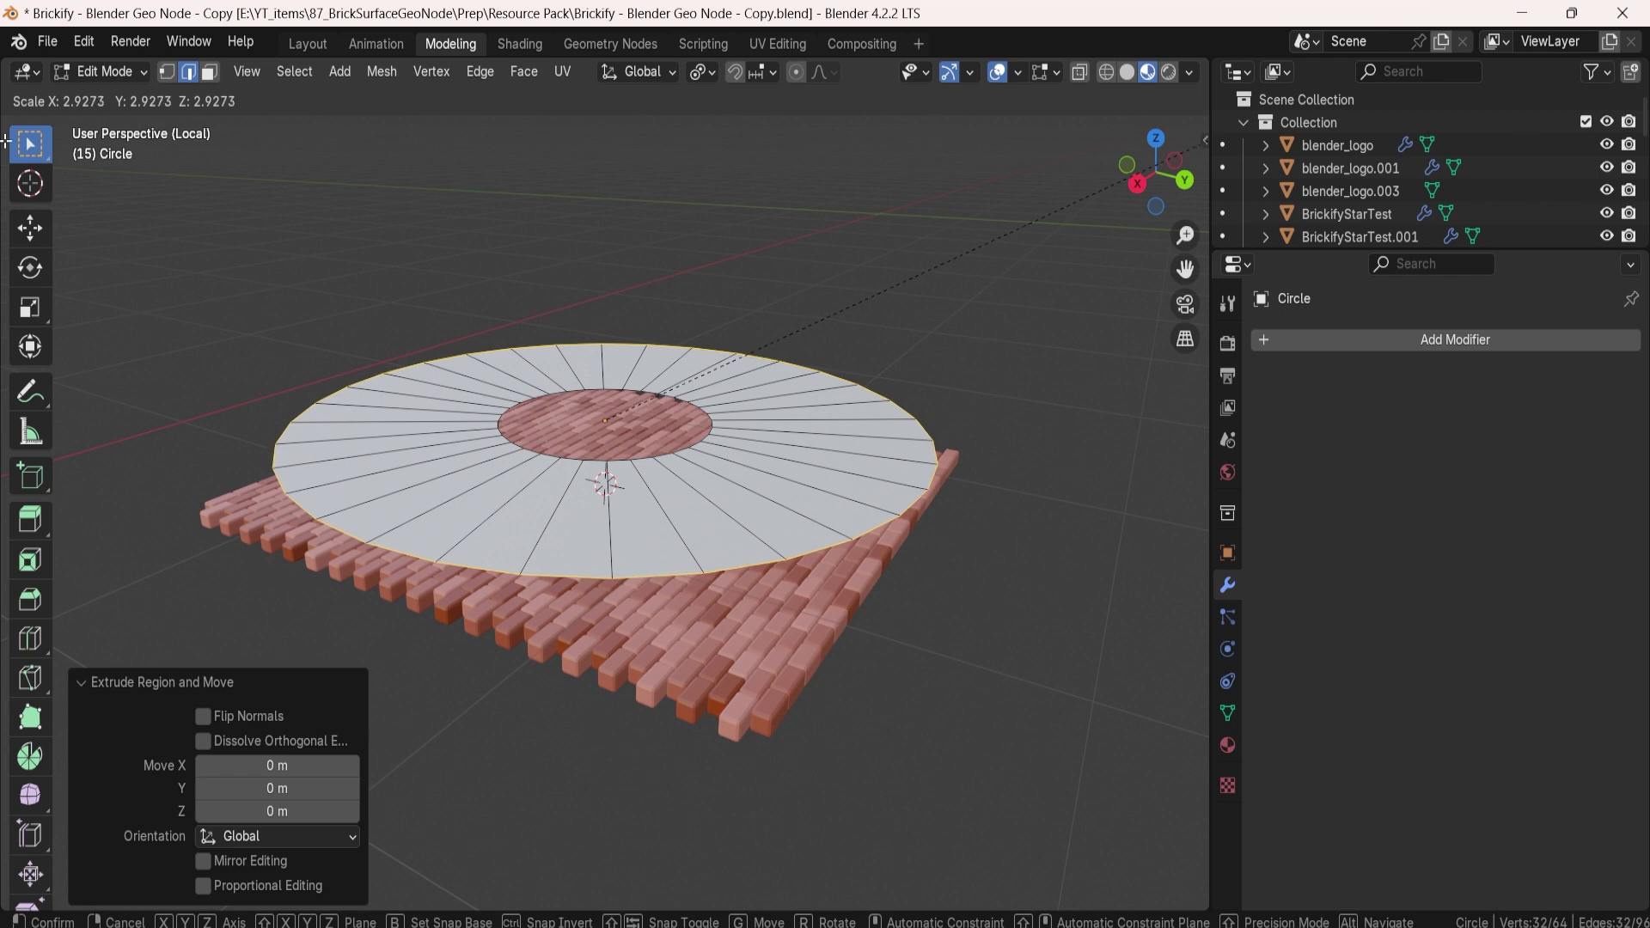
click(4, 140)
Step: Use Checker Deselect on the ring's outer vertices and scale the remaining ones inward to 0.648 around a shared pivot, shaping a star
click(293, 72)
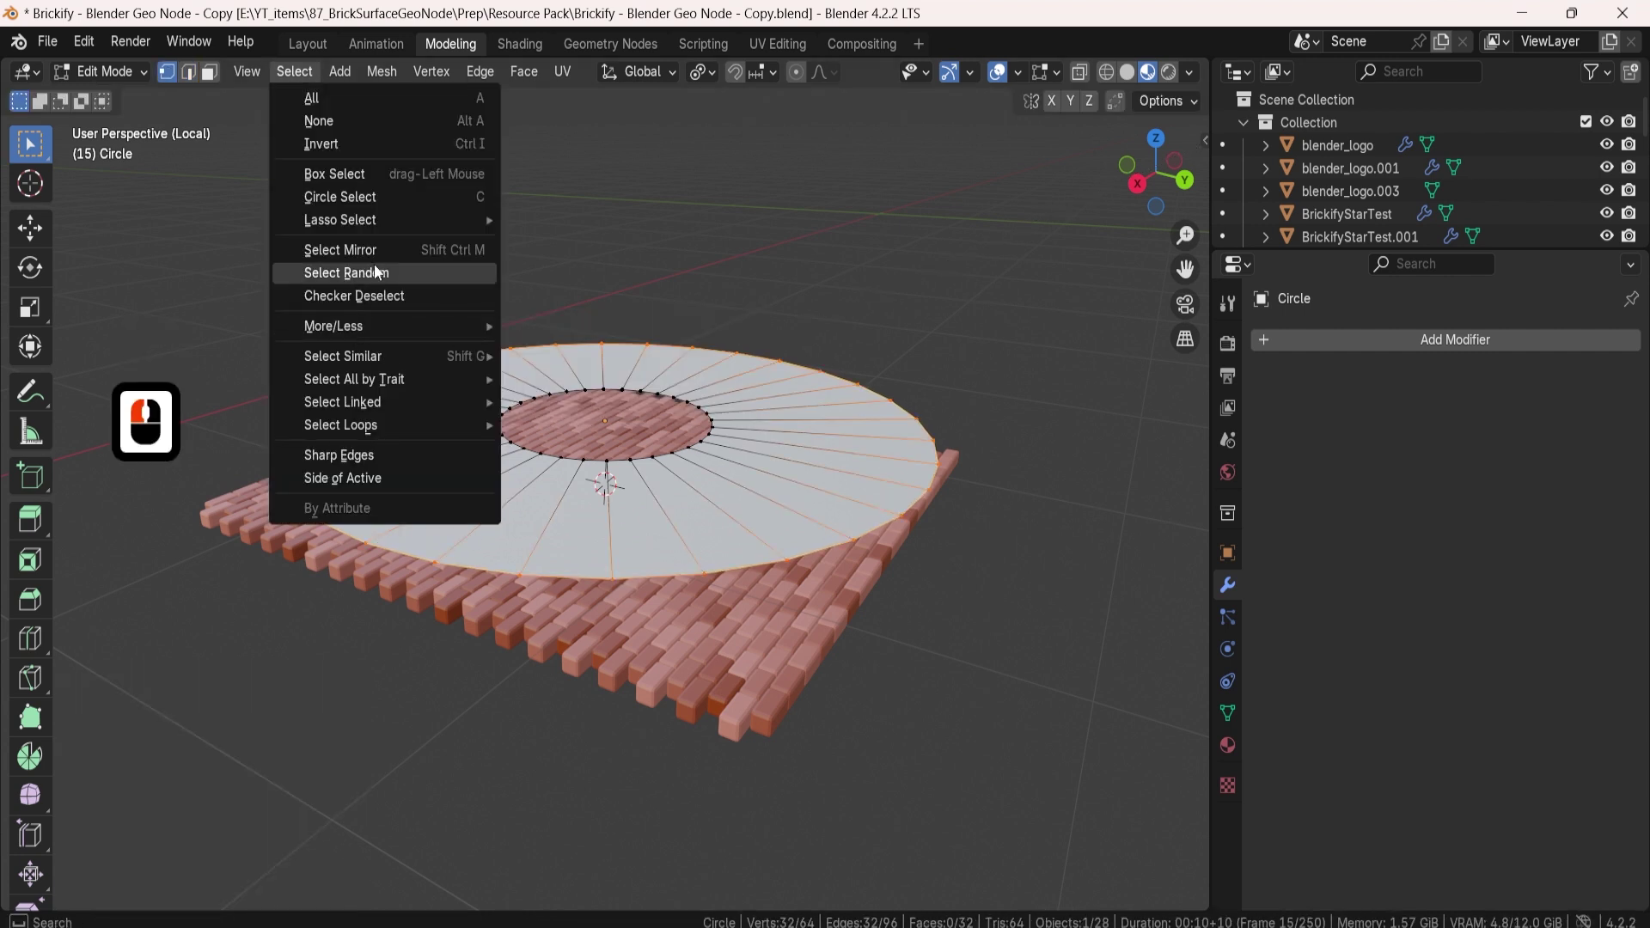
click(395, 299)
middle_drag(733, 464, 914, 540)
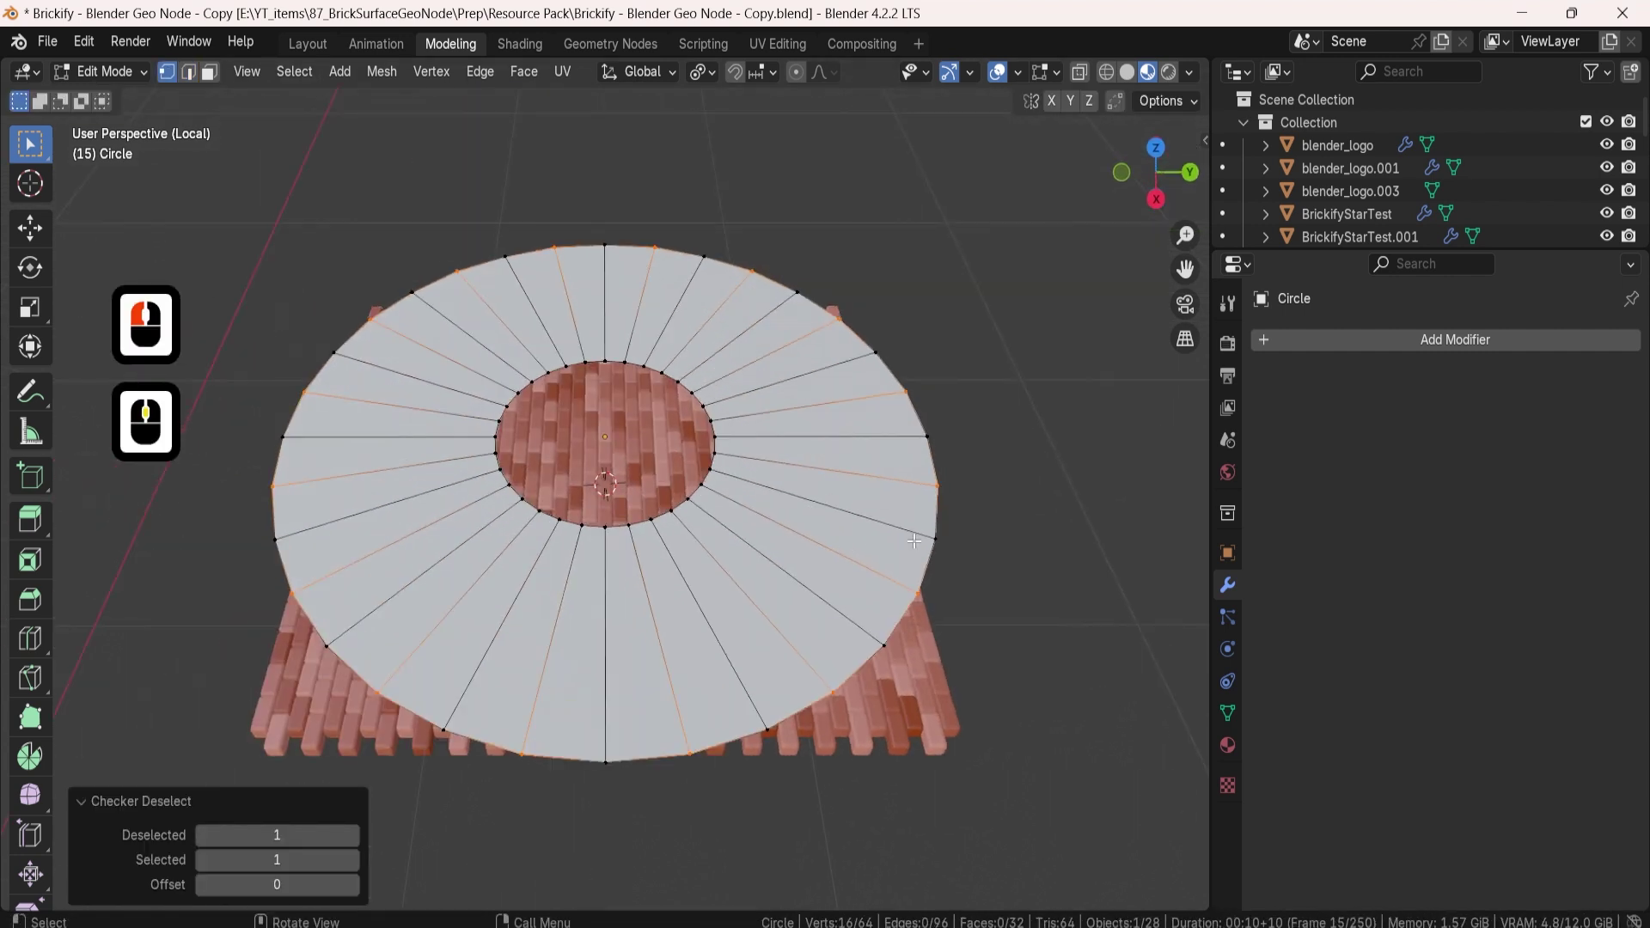
key(s)
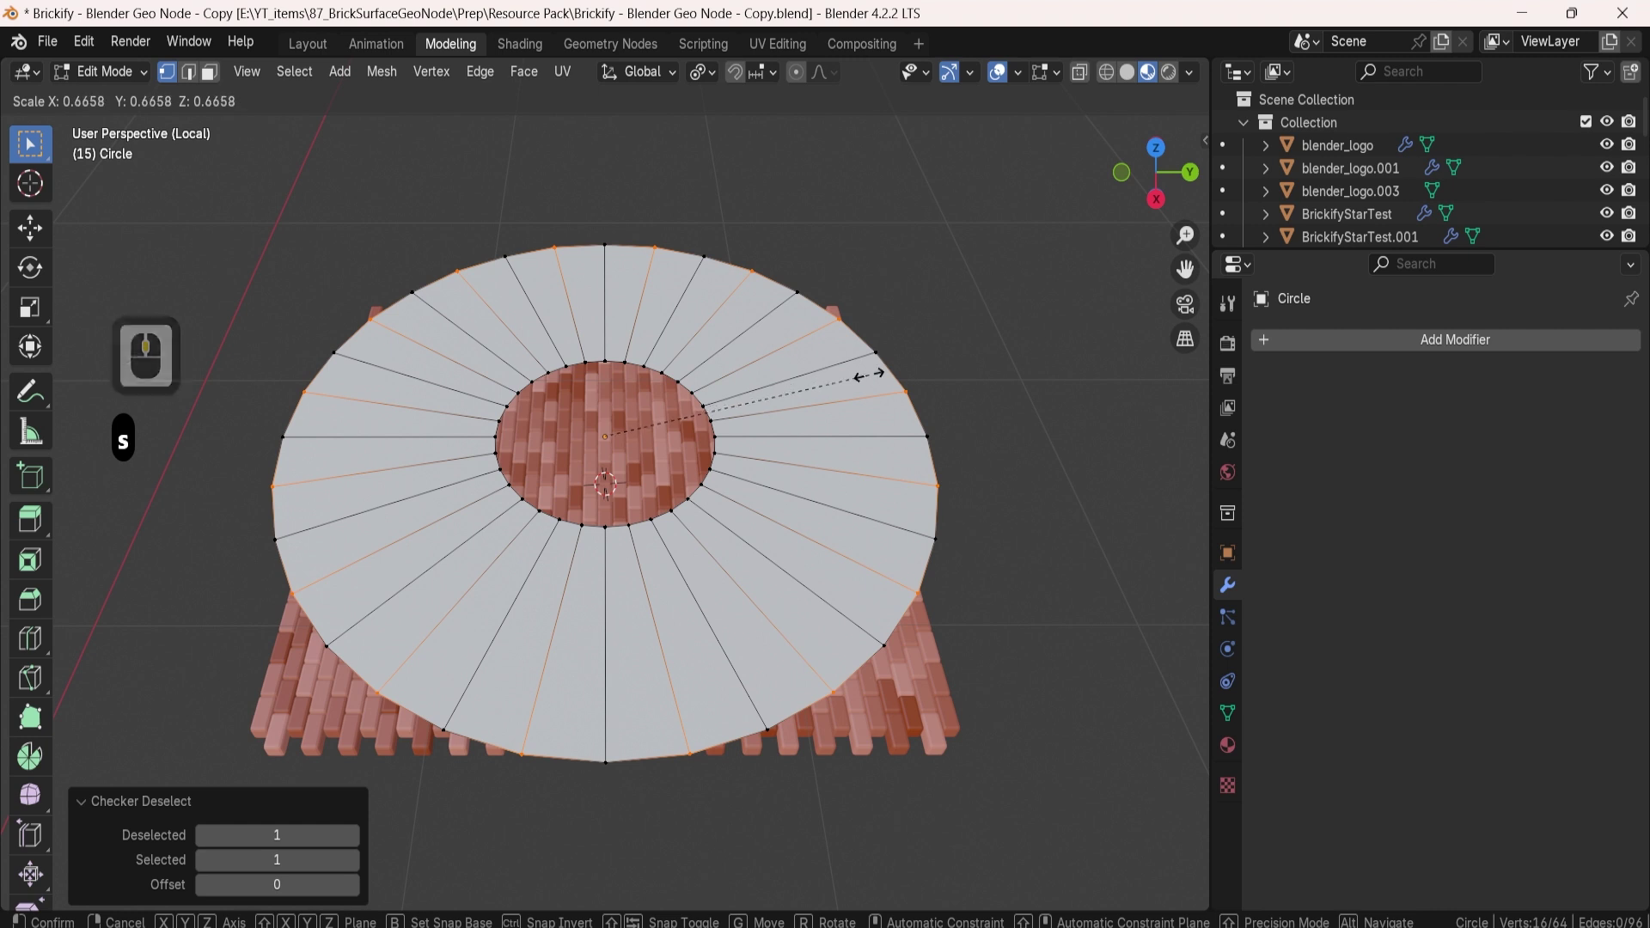
key(Escape)
click(702, 71)
click(748, 199)
key(s)
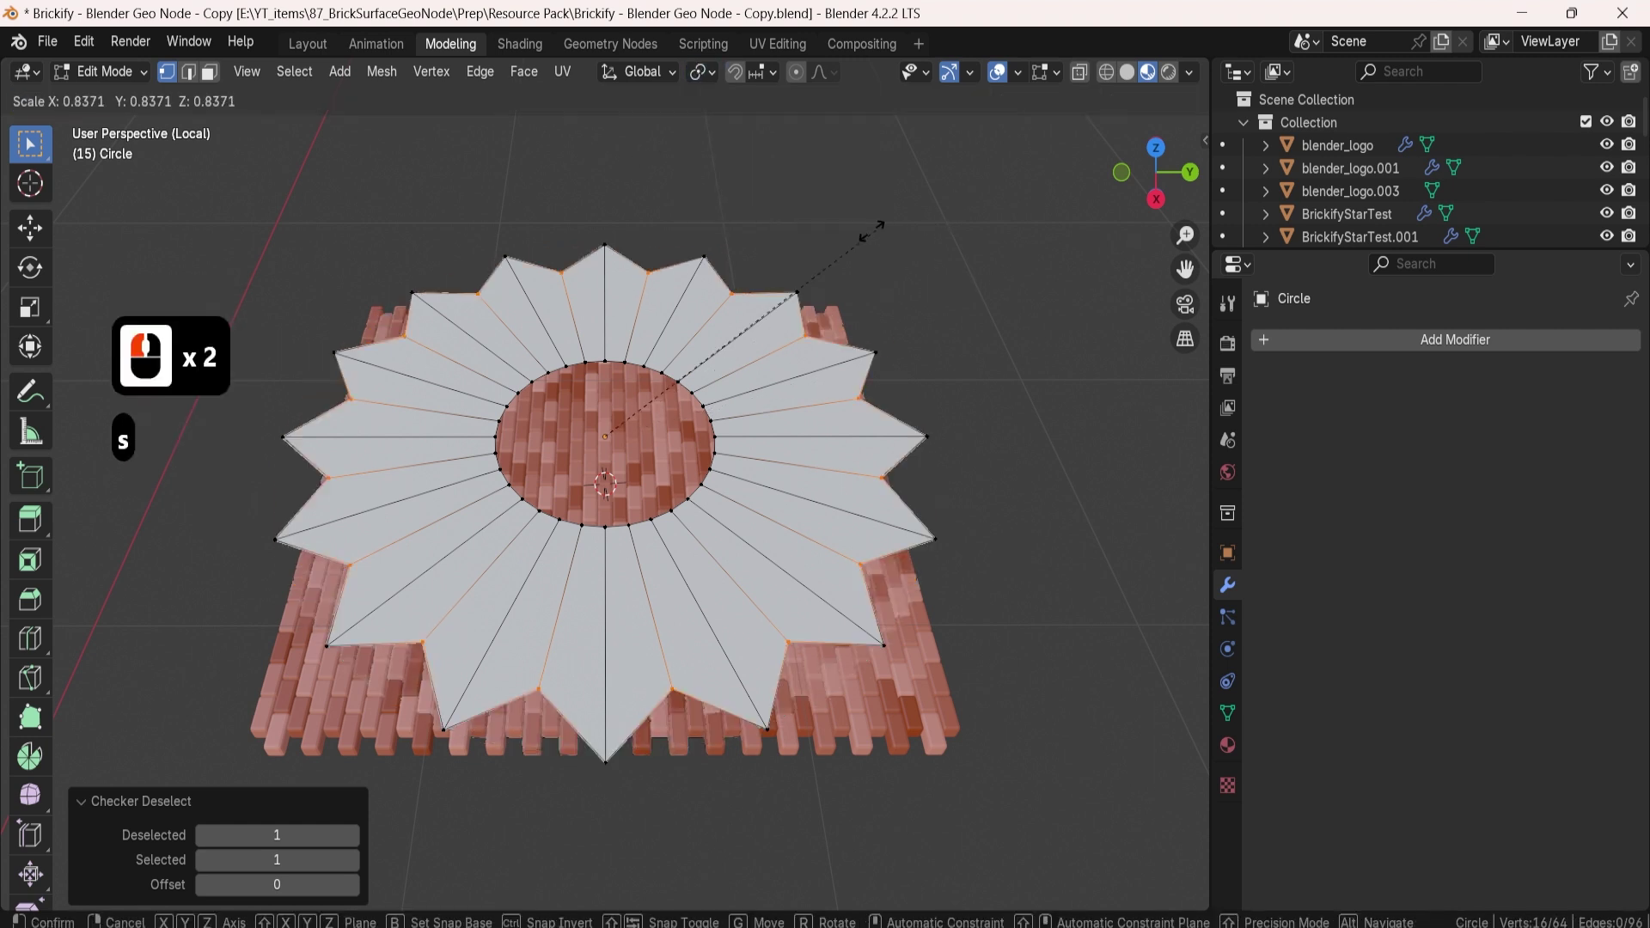
click(803, 257)
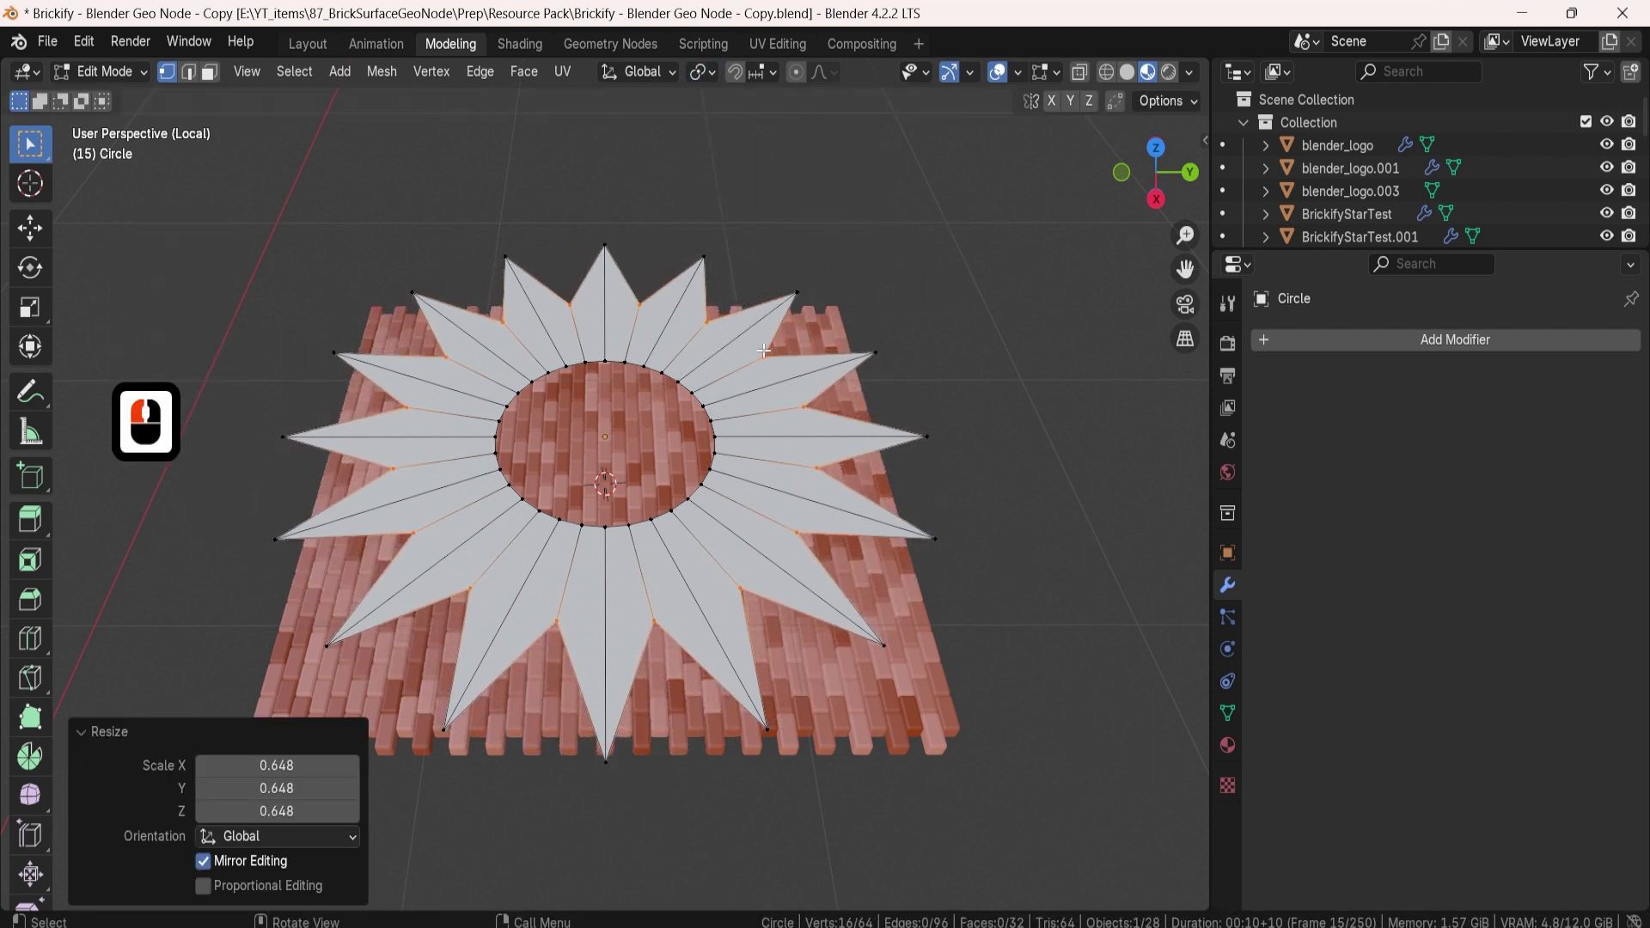
key(Tab)
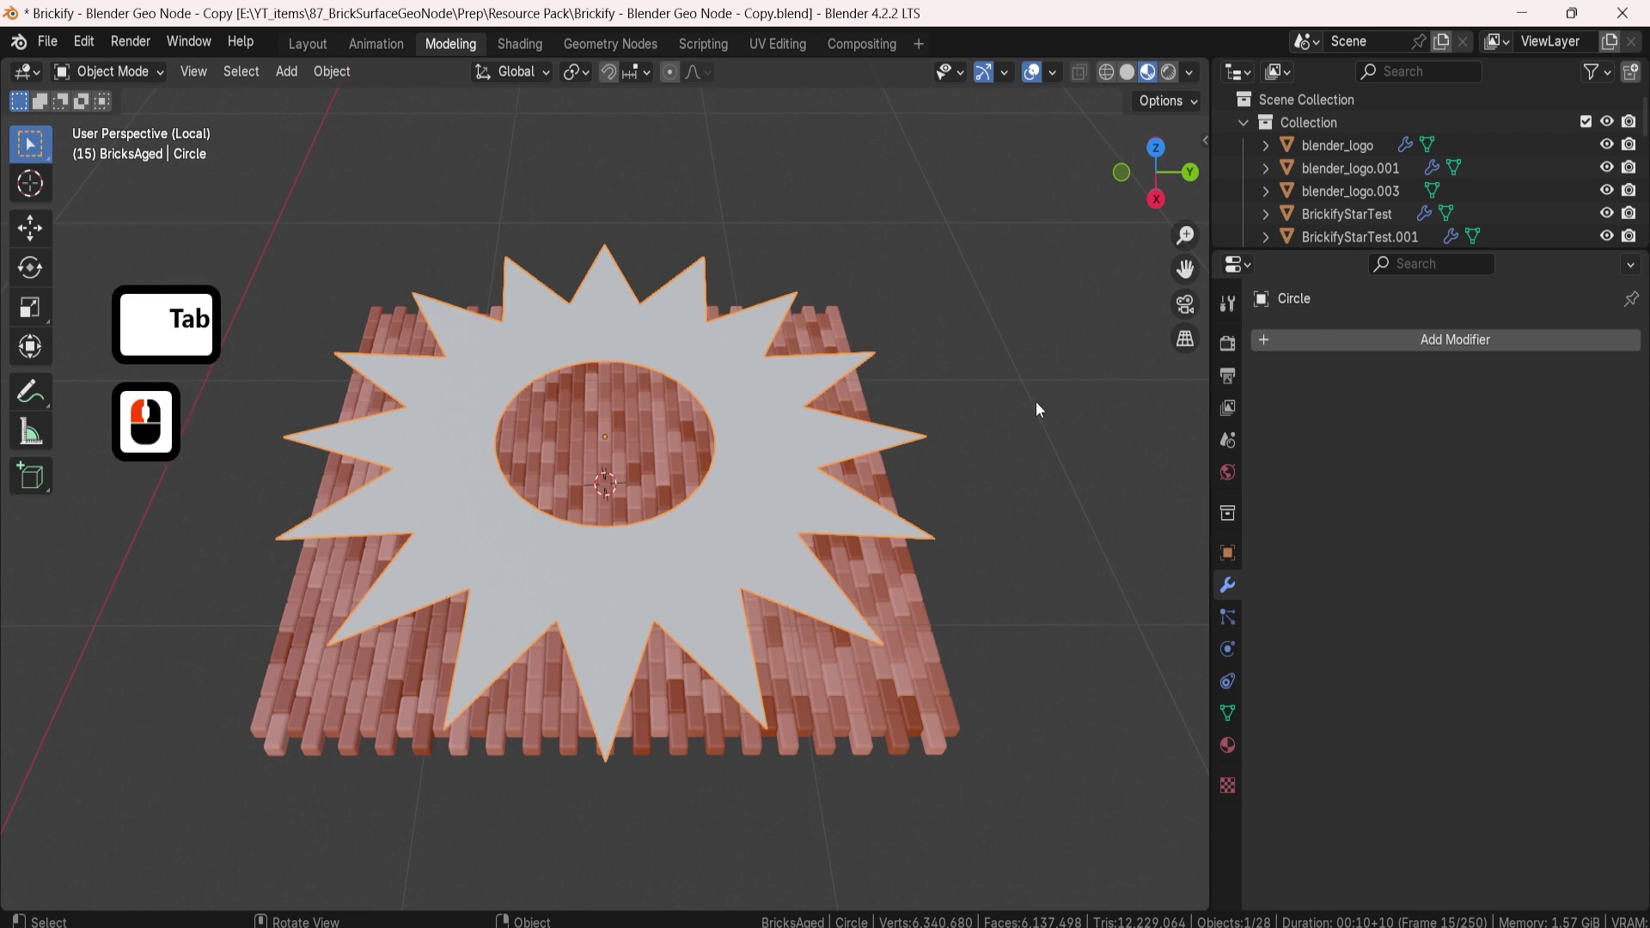
Step: Add a Geometry Nodes modifier to the star-shaped ring and assign the Brickify.3DT node group
click(1292, 343)
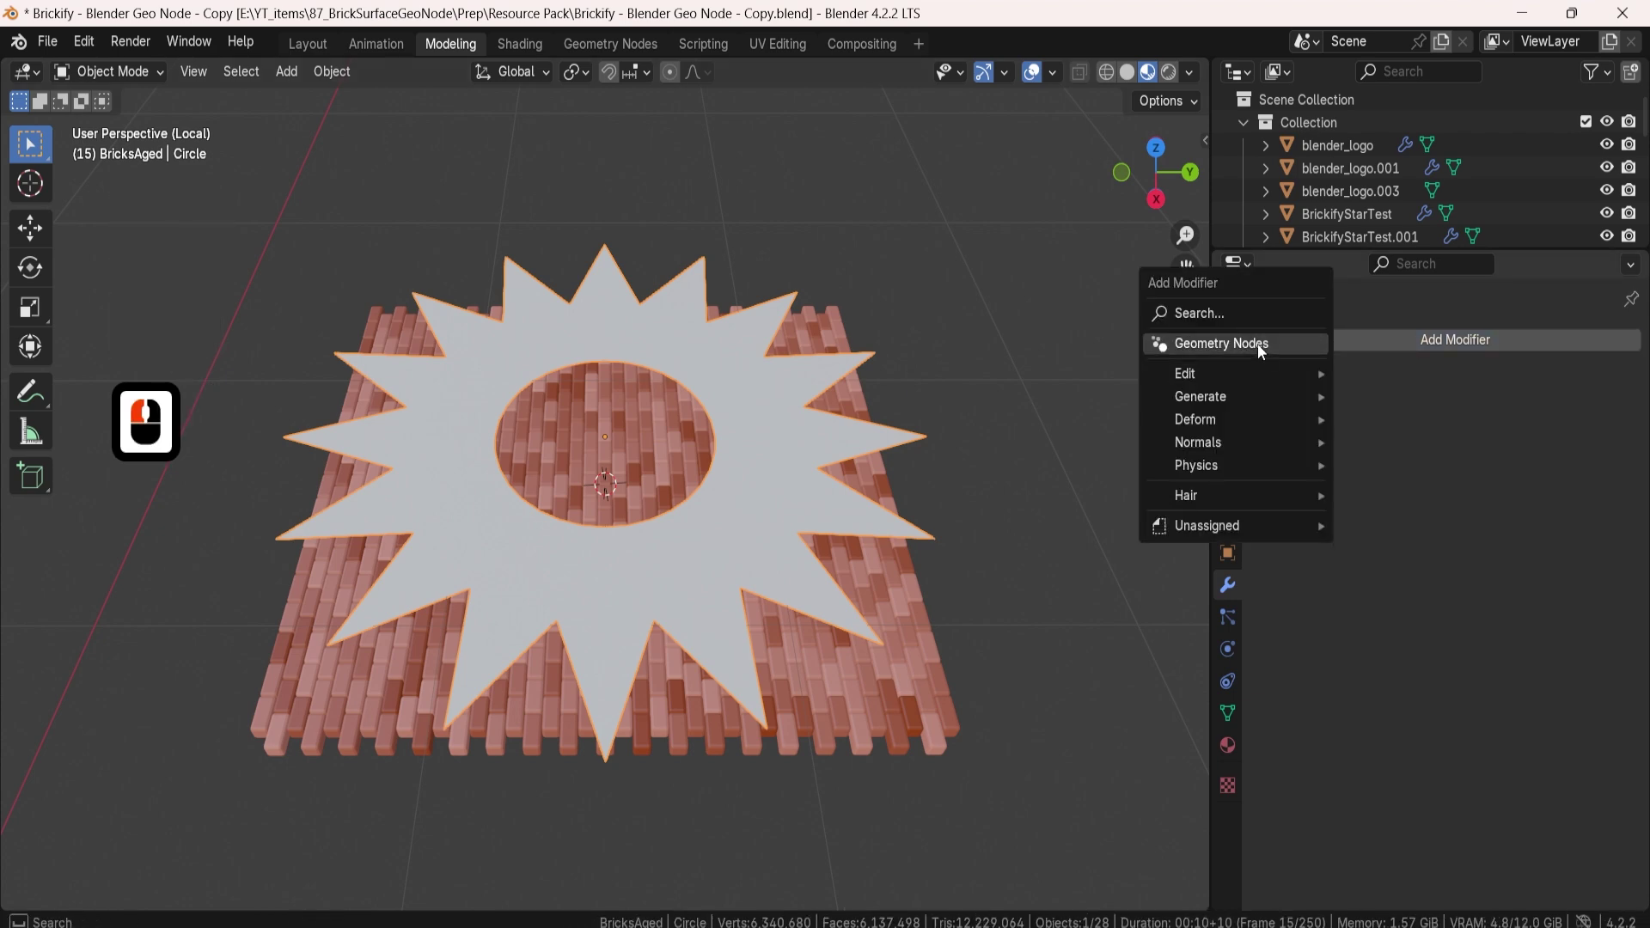
click(1257, 343)
click(1277, 412)
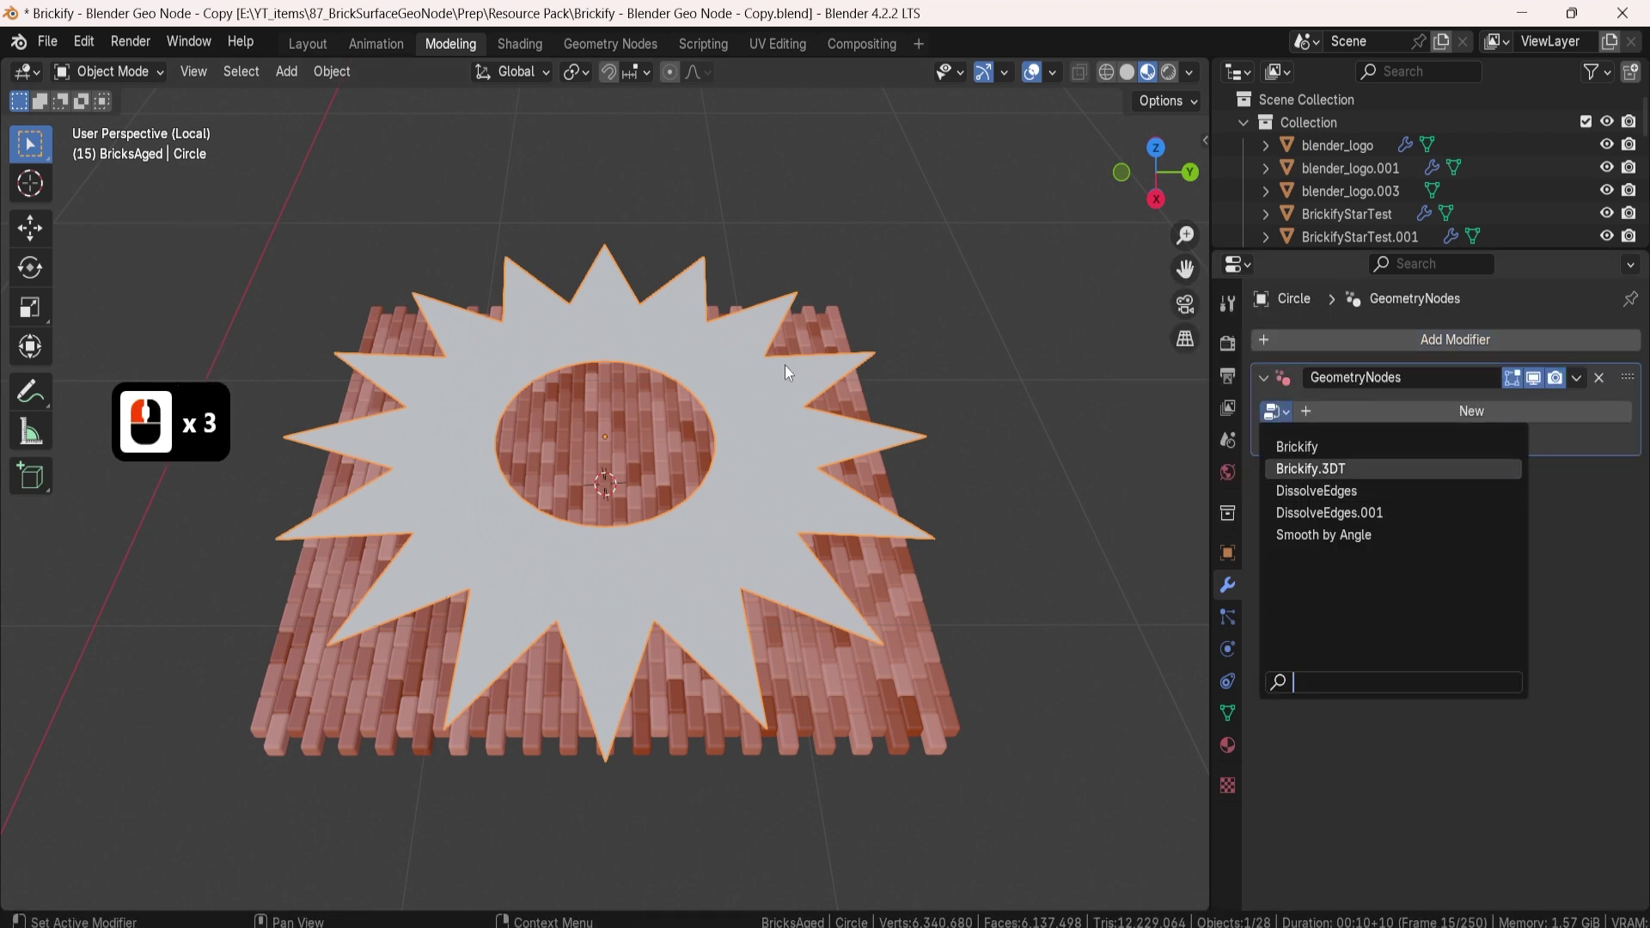
key(Return)
Step: Scale the brick star to 0.657 and lower it about 0.067 m along Z toward the brick plane
middle_drag(748, 403, 710, 452)
key(s)
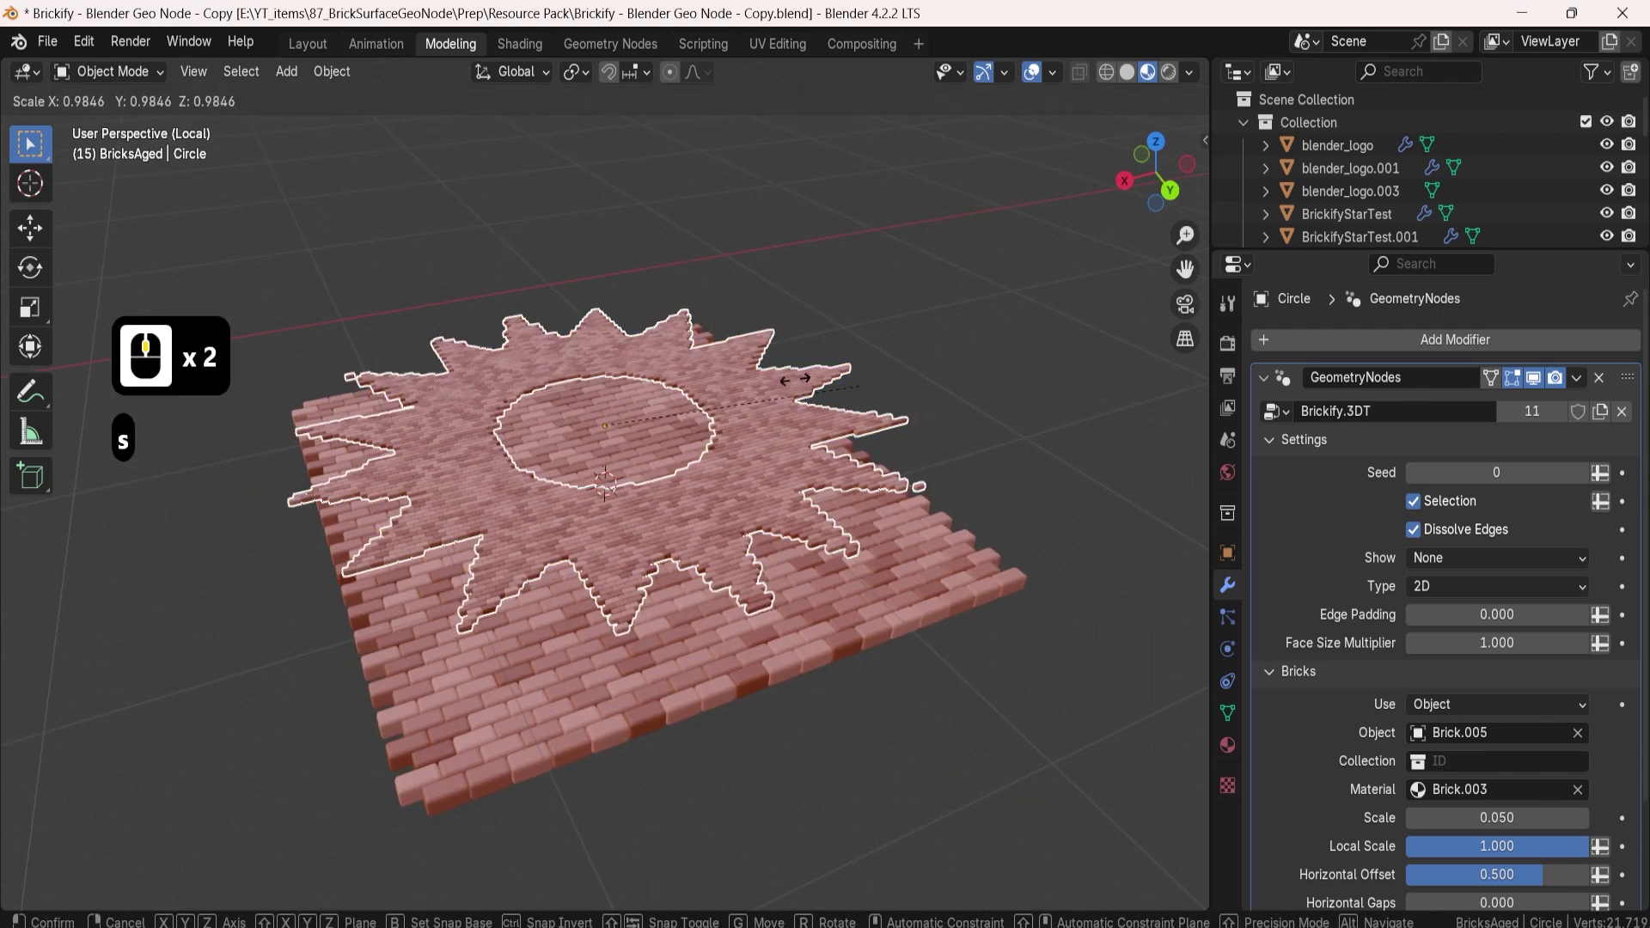
click(771, 383)
key(g)
key(z)
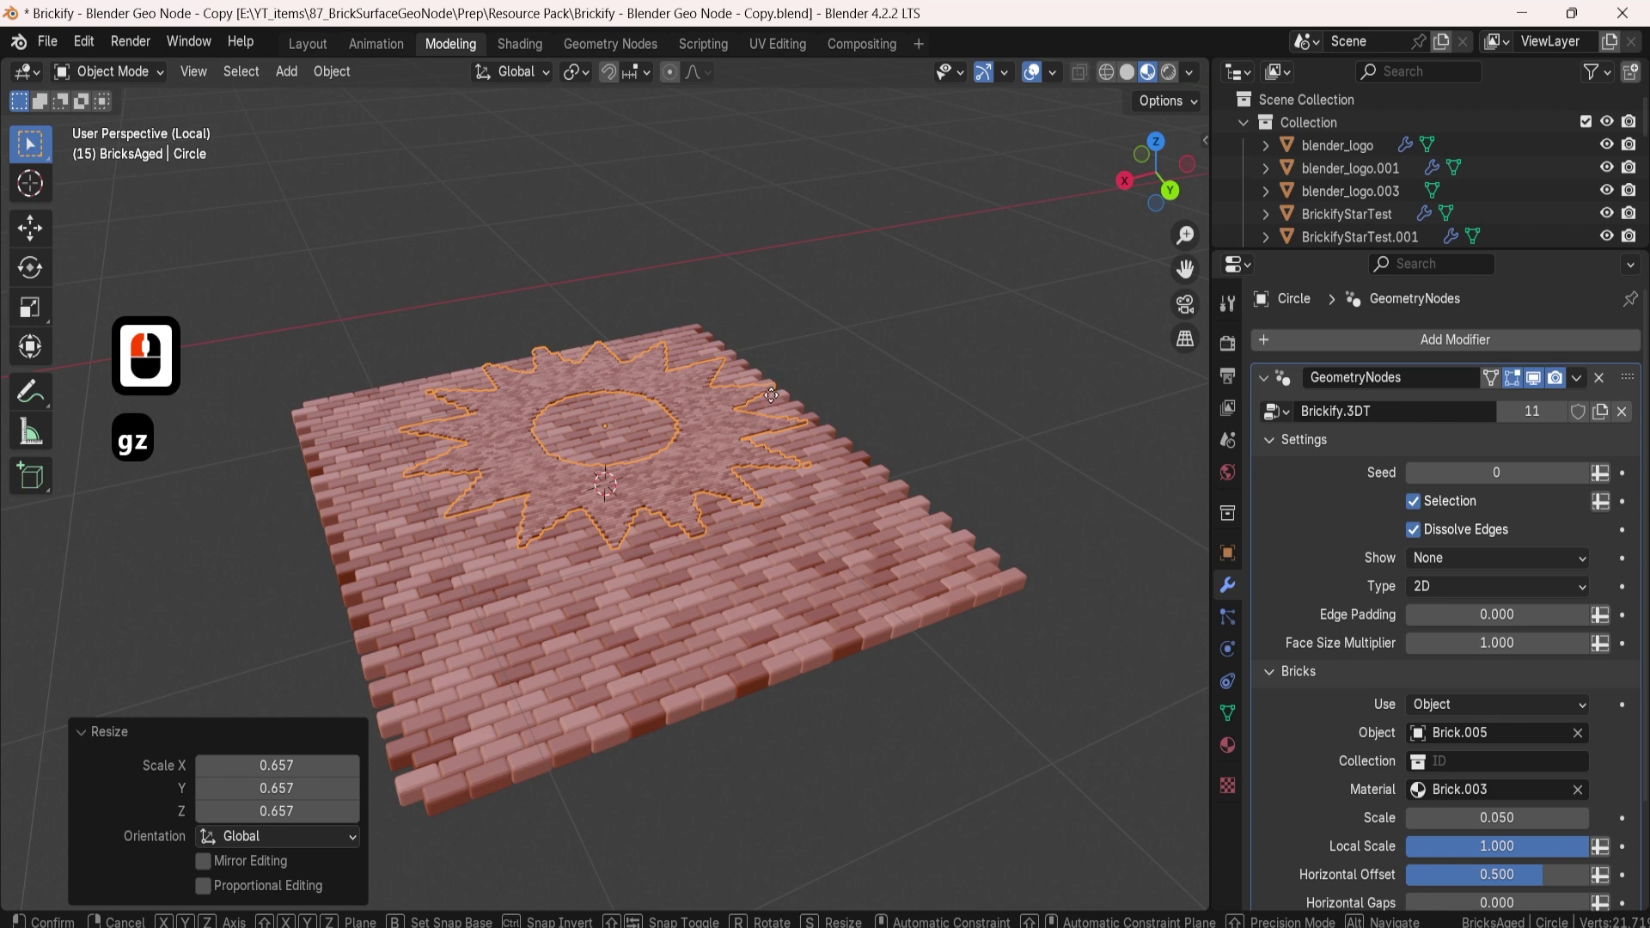
click(770, 407)
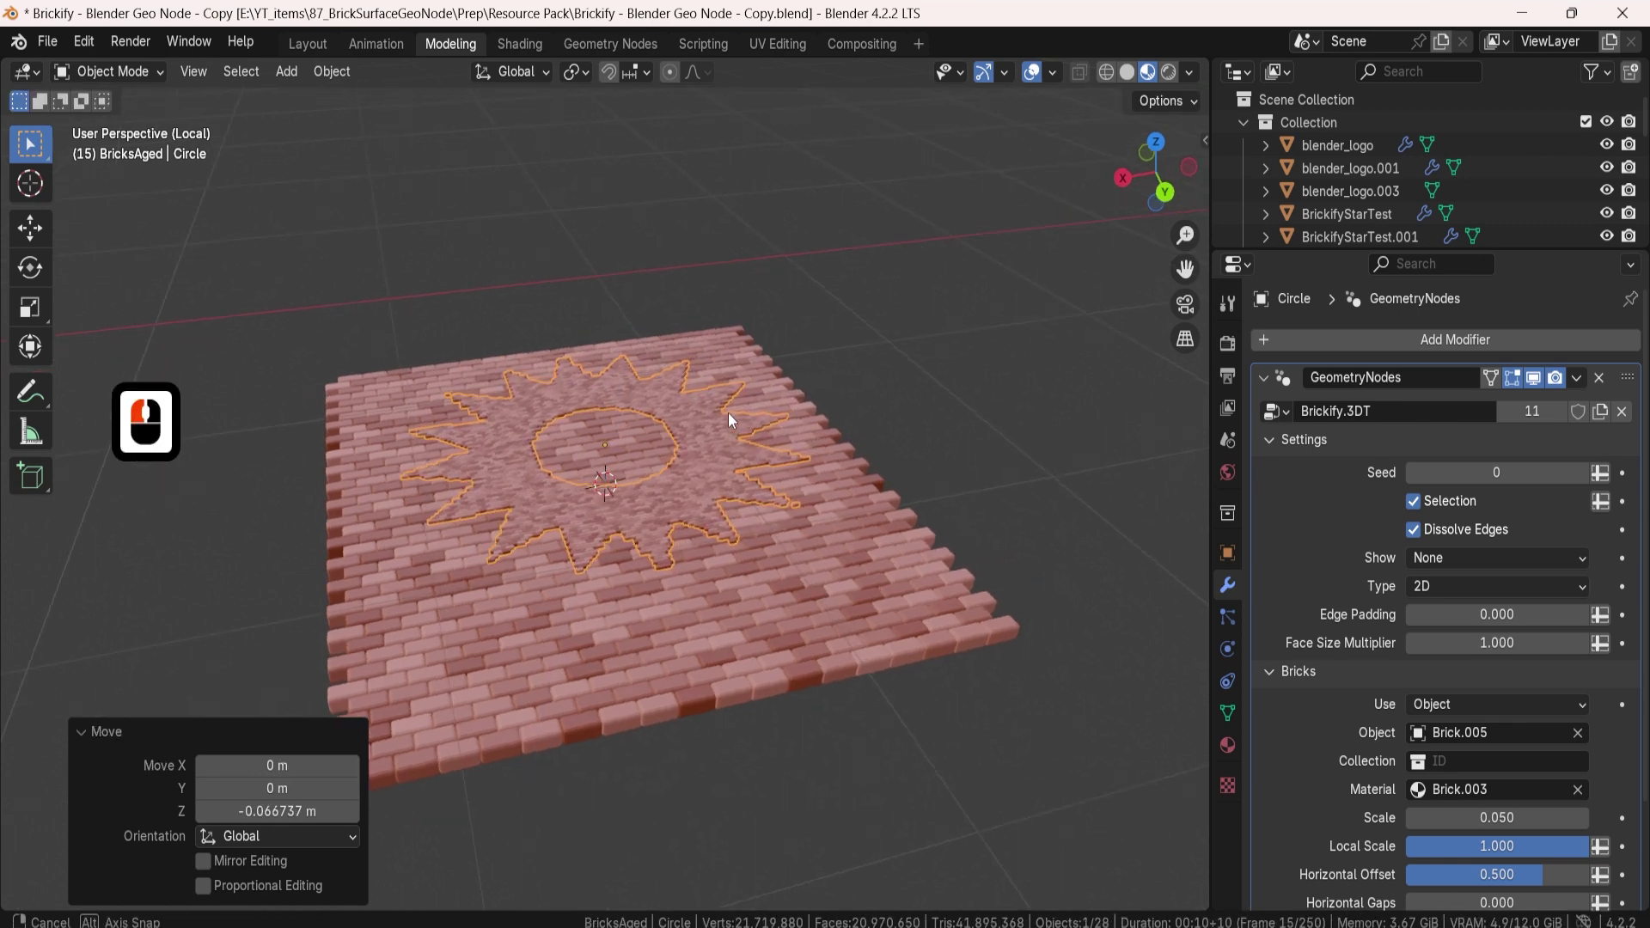
Step: Lower the brick star a further 0.12 m or so along Z, into the brick plane's surface
scroll(729, 413, up, 2)
middle_drag(729, 412, 697, 319)
key(z)
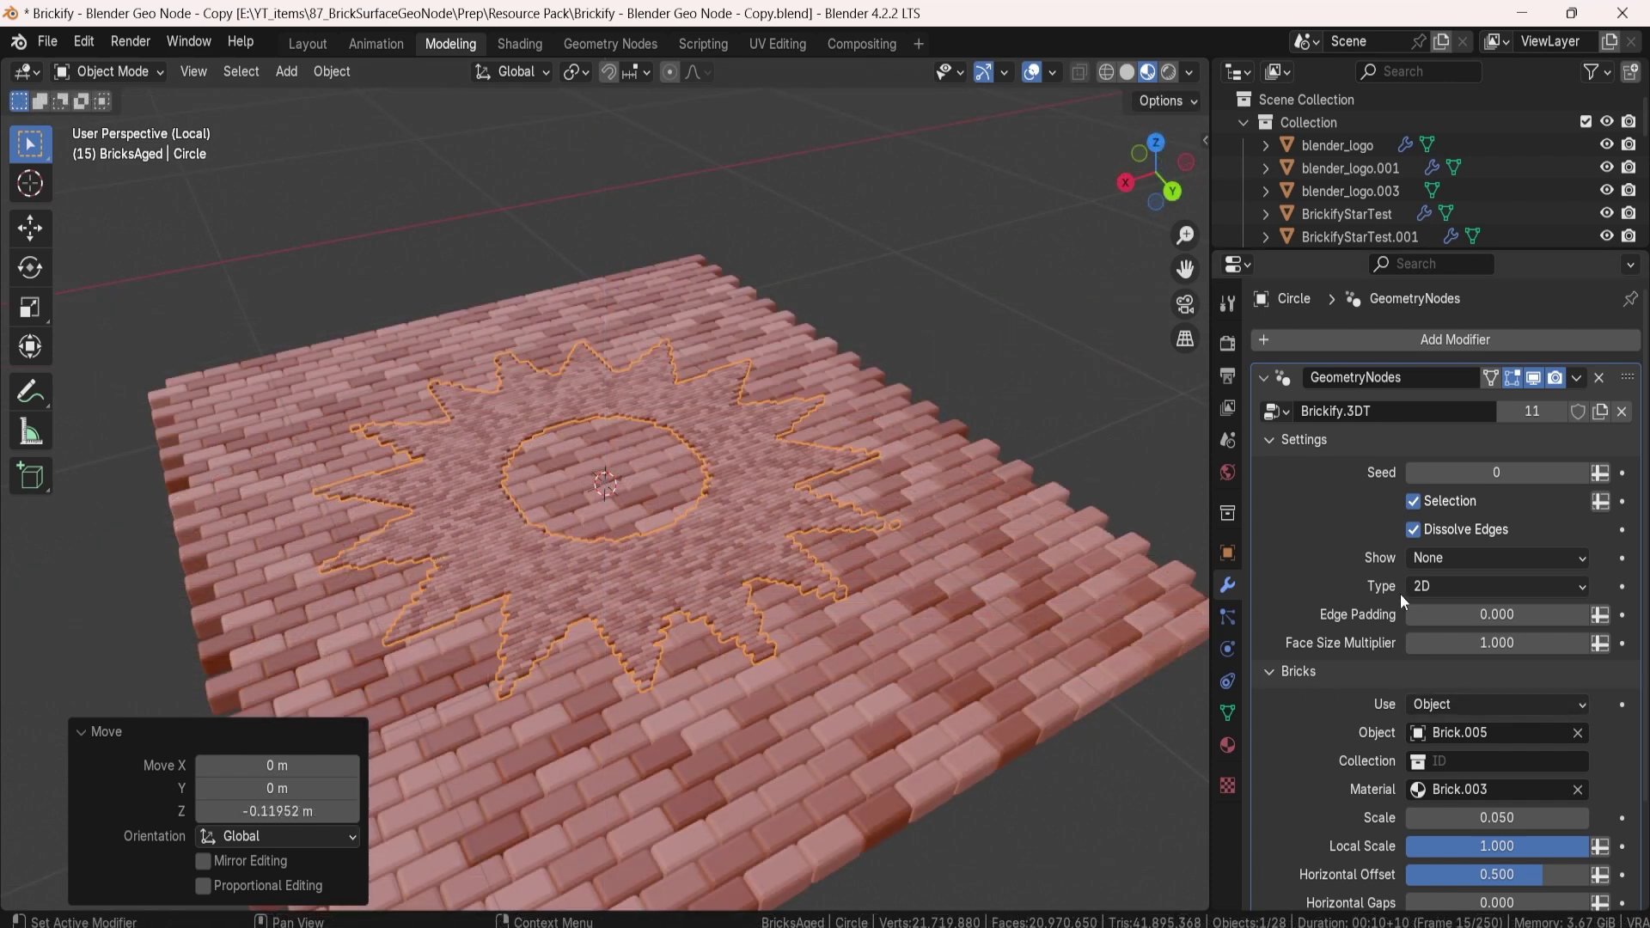
Step: Set the brick Scale of the star's Brickify.3DT modifier to 0.099
scroll(1437, 627, down, 3)
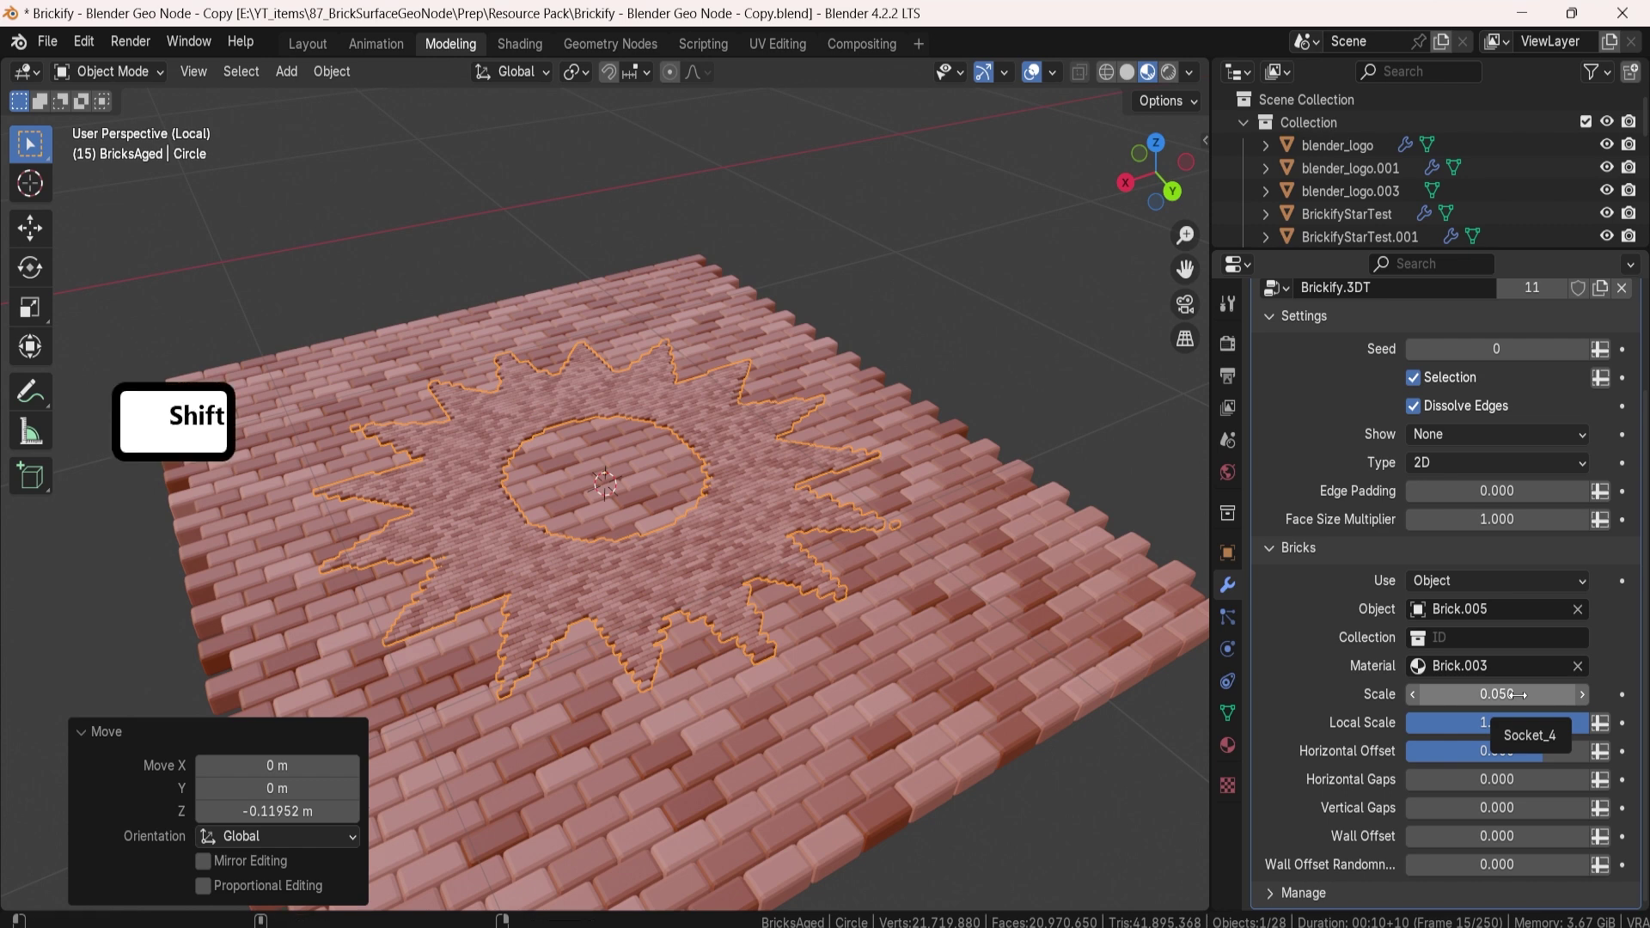
shift+drag(1498, 693, 1480, 694)
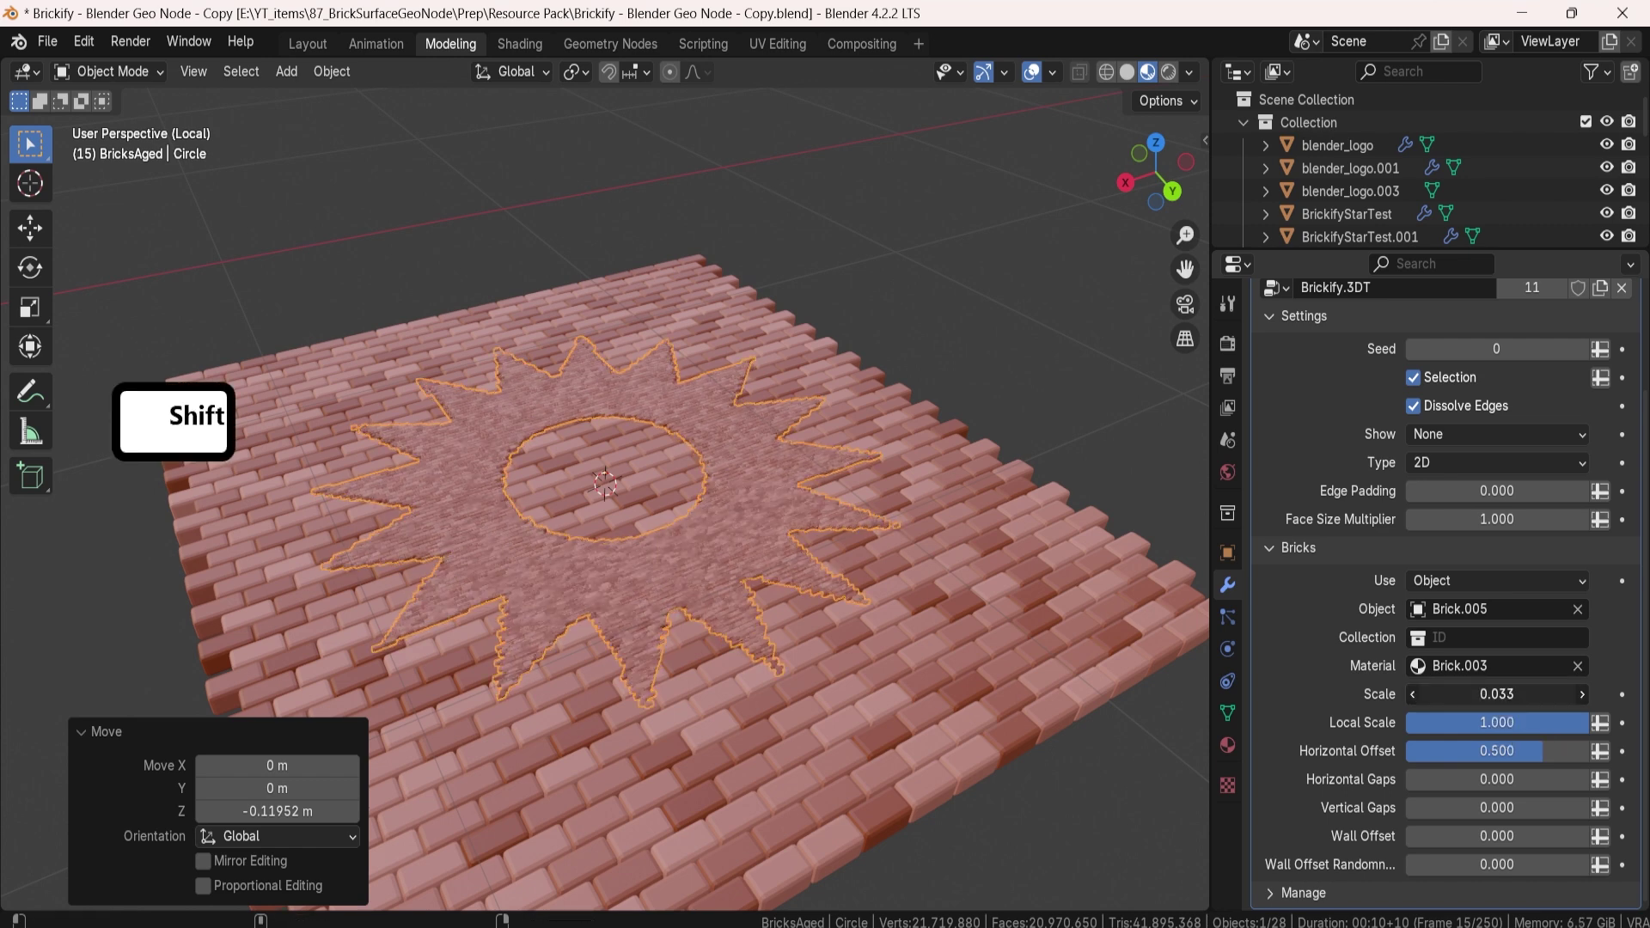
shift+drag(1480, 694, 1508, 694)
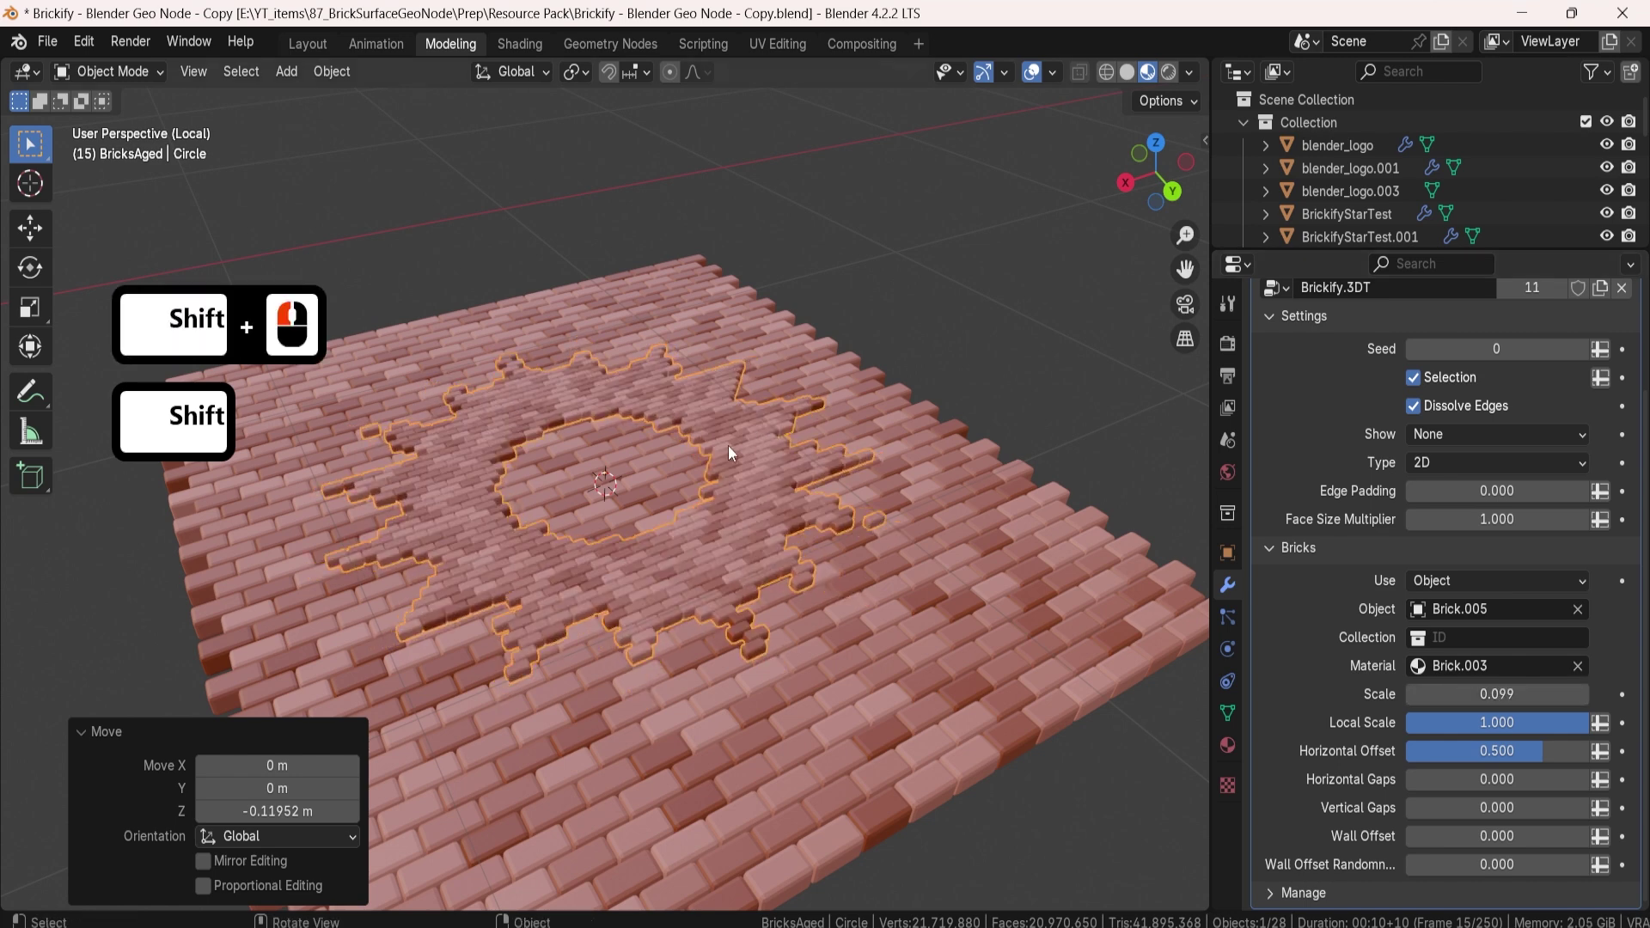
Step: Scale the star ring's mesh by 1.150 in Edit Mode and return to Object Mode with nothing selected
click(785, 468)
key(Tab)
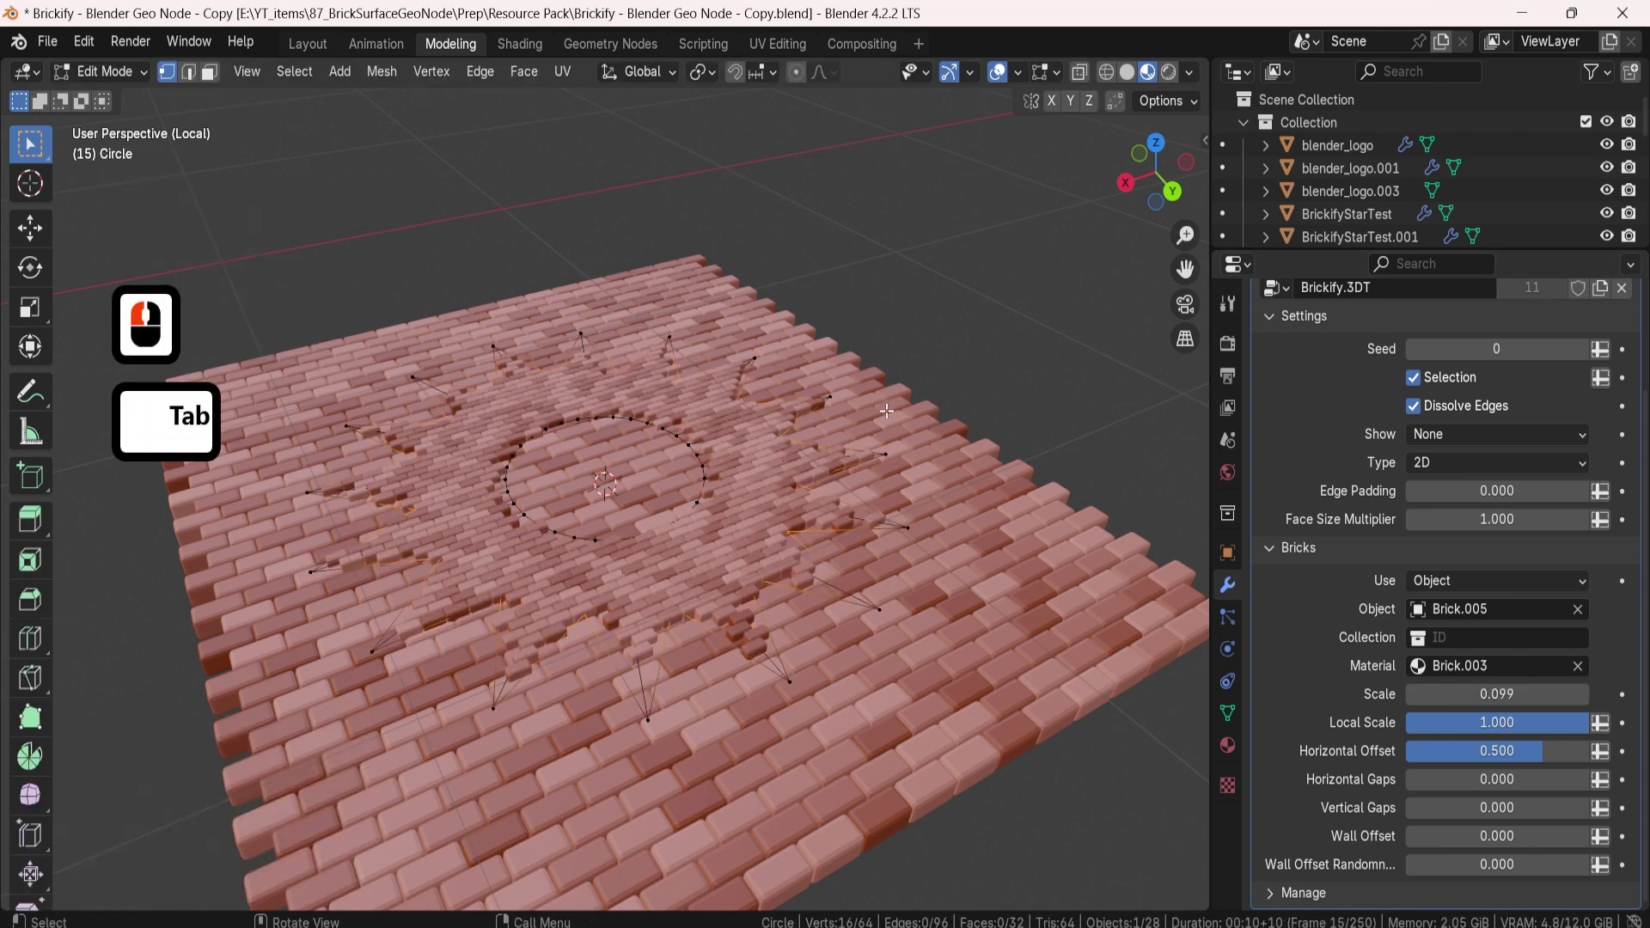
key(s)
click(756, 457)
key(Tab)
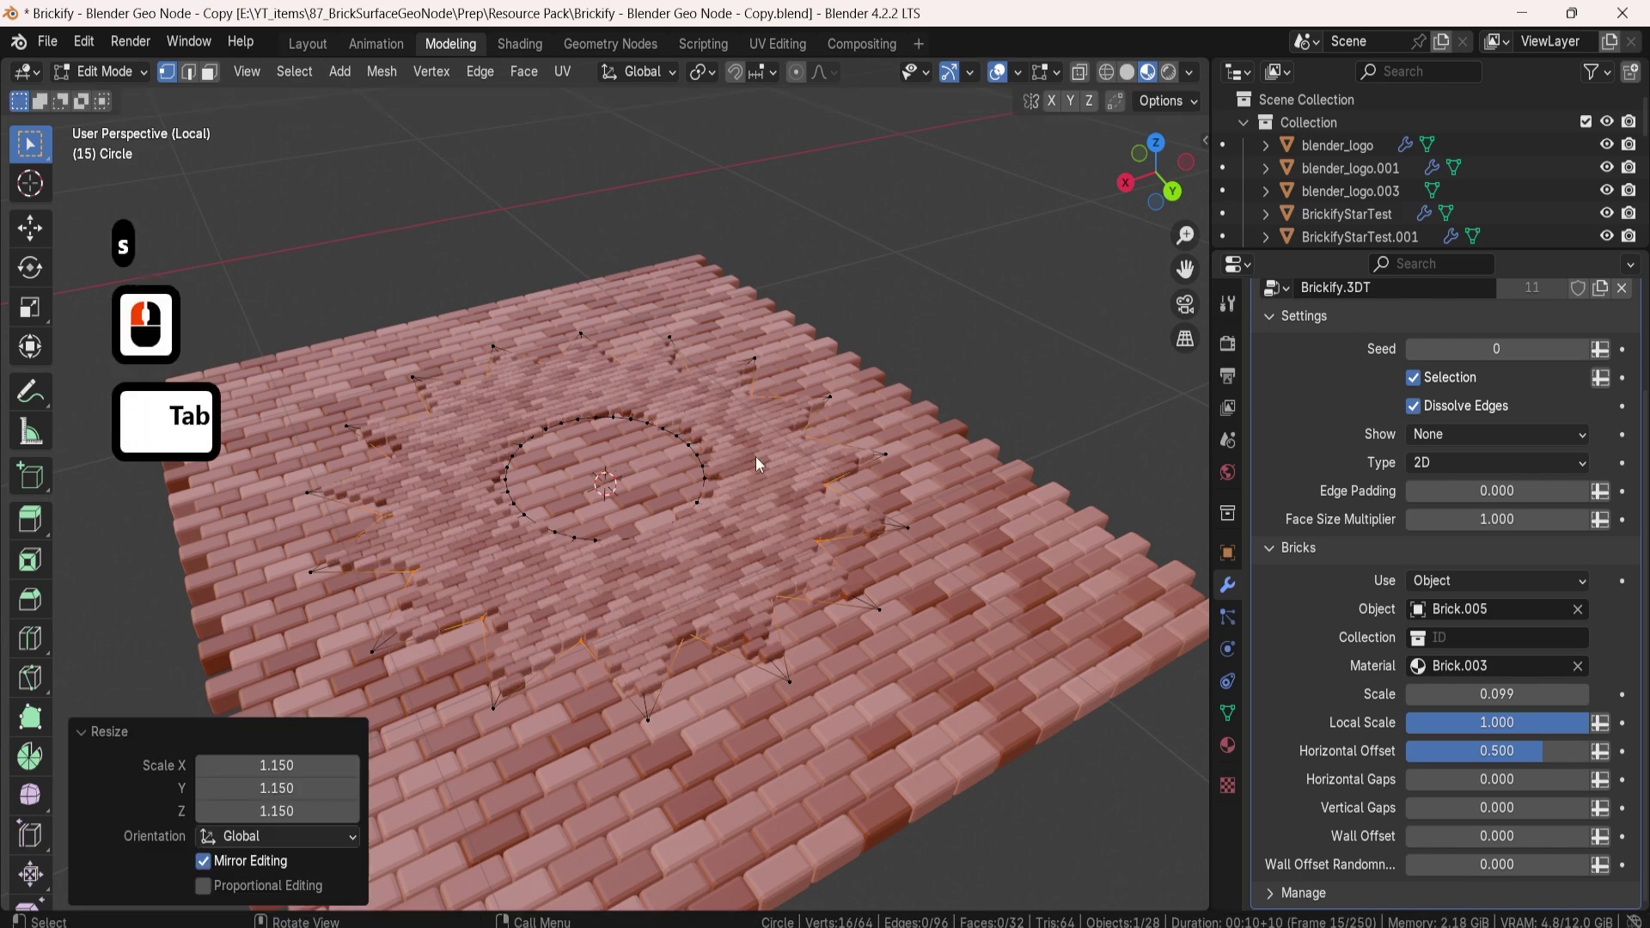
click(830, 232)
middle_drag(831, 232, 703, 367)
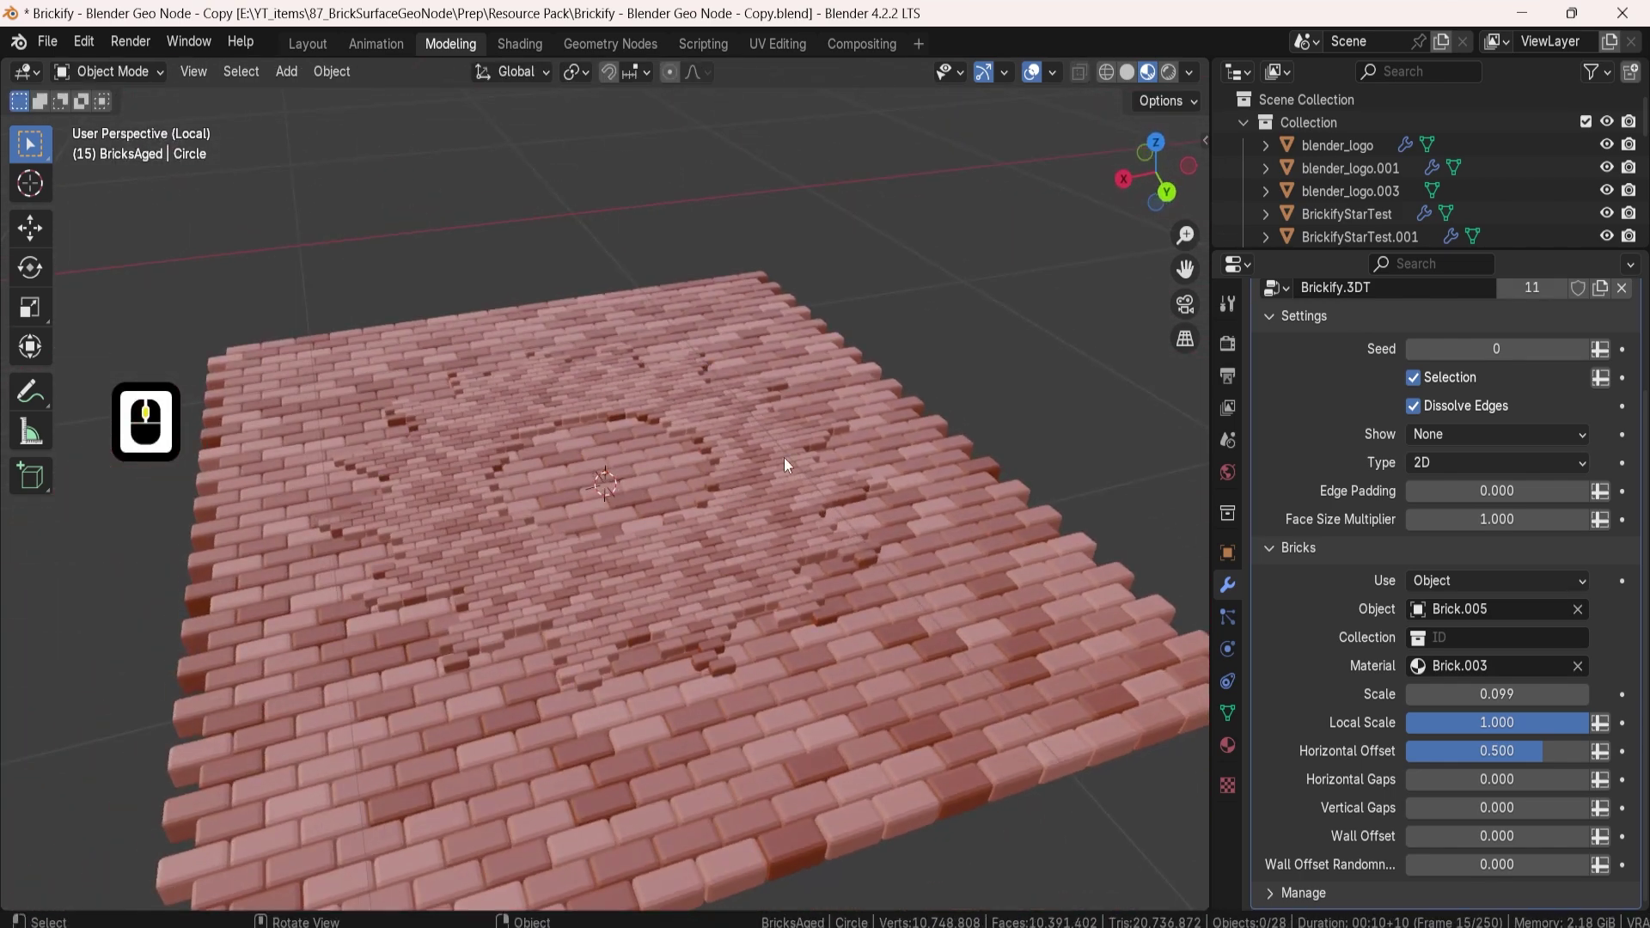
Step: Switch the viewport to rendered shading and examine the brick star embedded in the brick plane
click(1169, 72)
mouse_move(869, 219)
middle_down()
mouse_move(636, 399)
mouse_move(536, 402)
mouse_move(622, 383)
middle_up()
scroll(688, 452, up, 2)
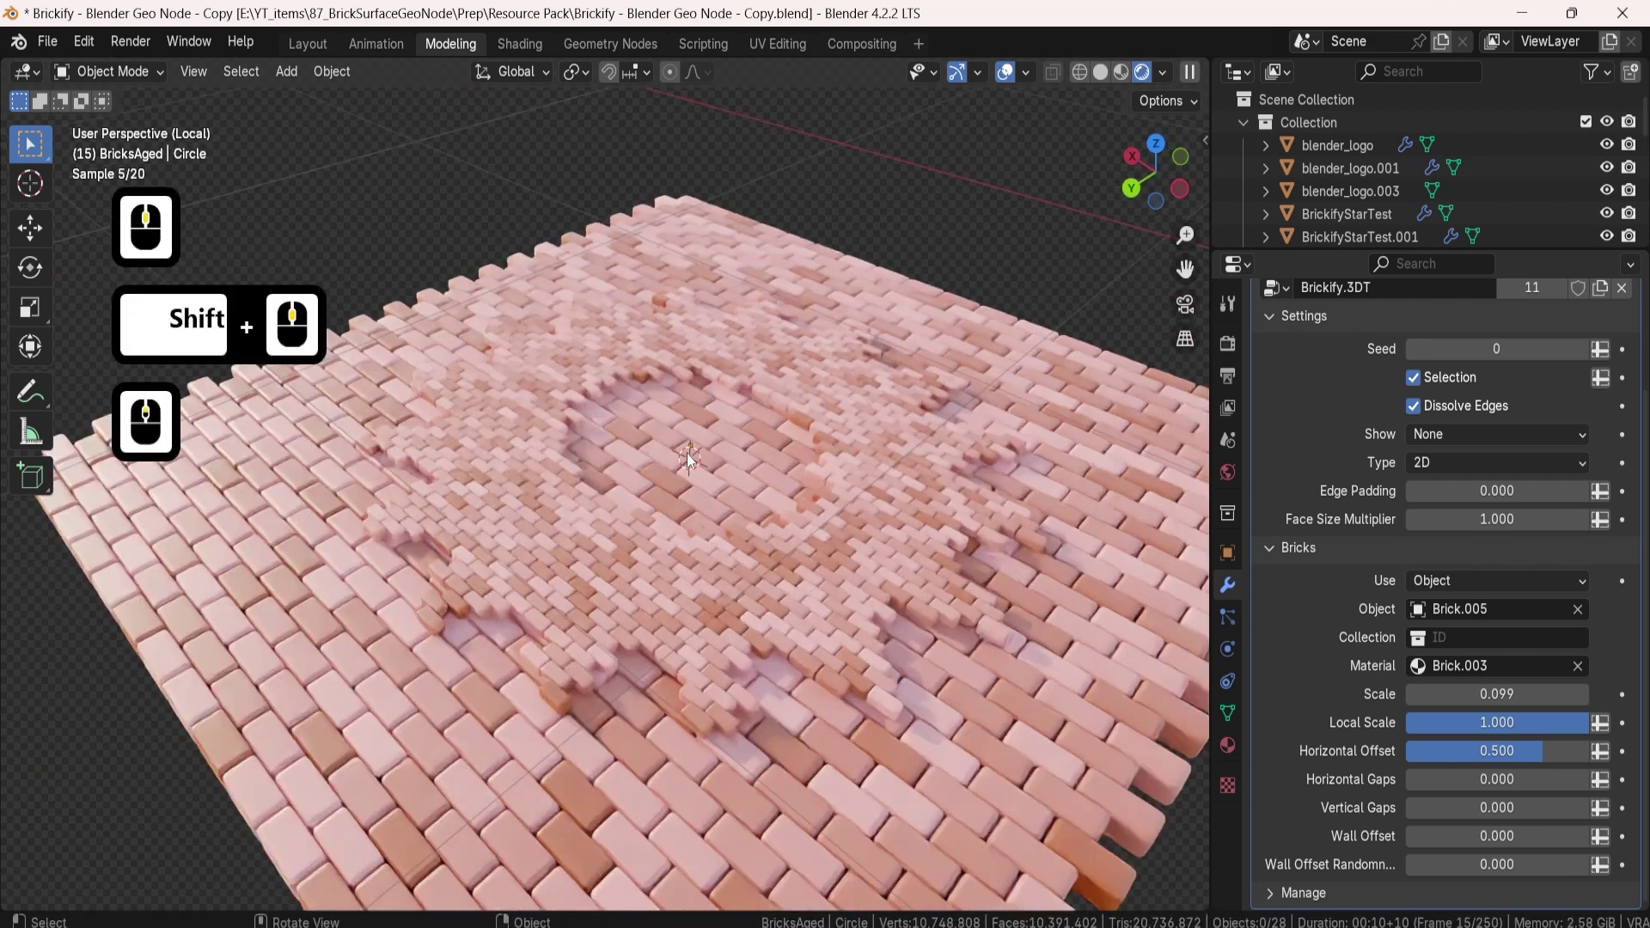
middle_drag(752, 442, 855, 543)
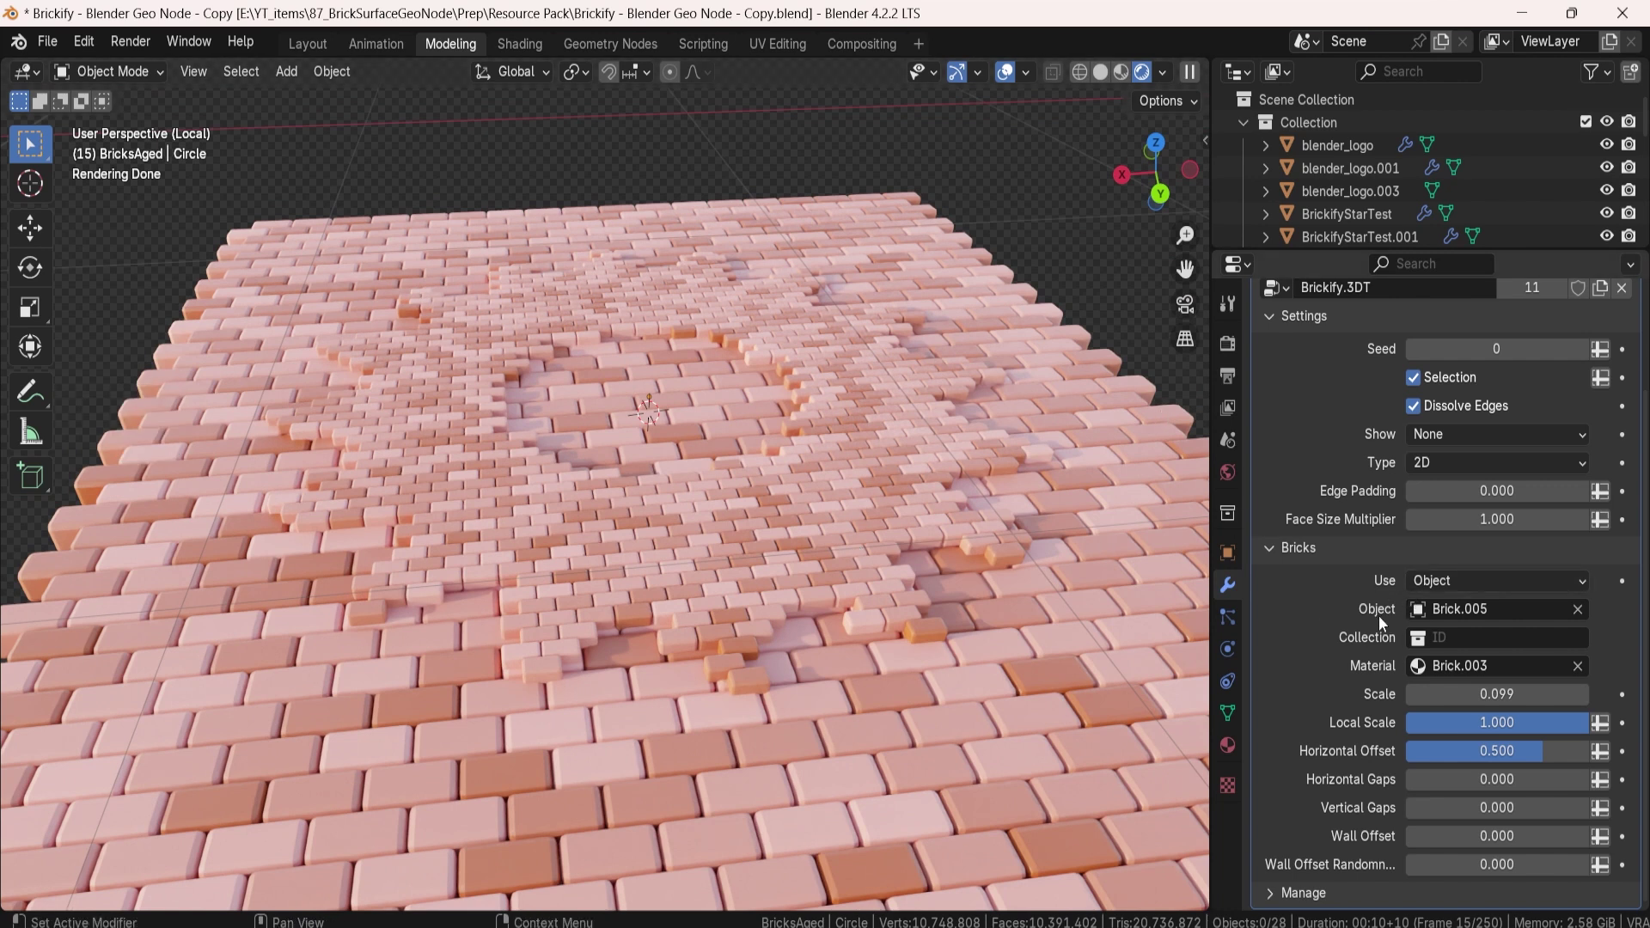
Step: Make the star's Brickify.3DT modifier use a collection instead of a single object, and choose the Bricks collection
click(1467, 584)
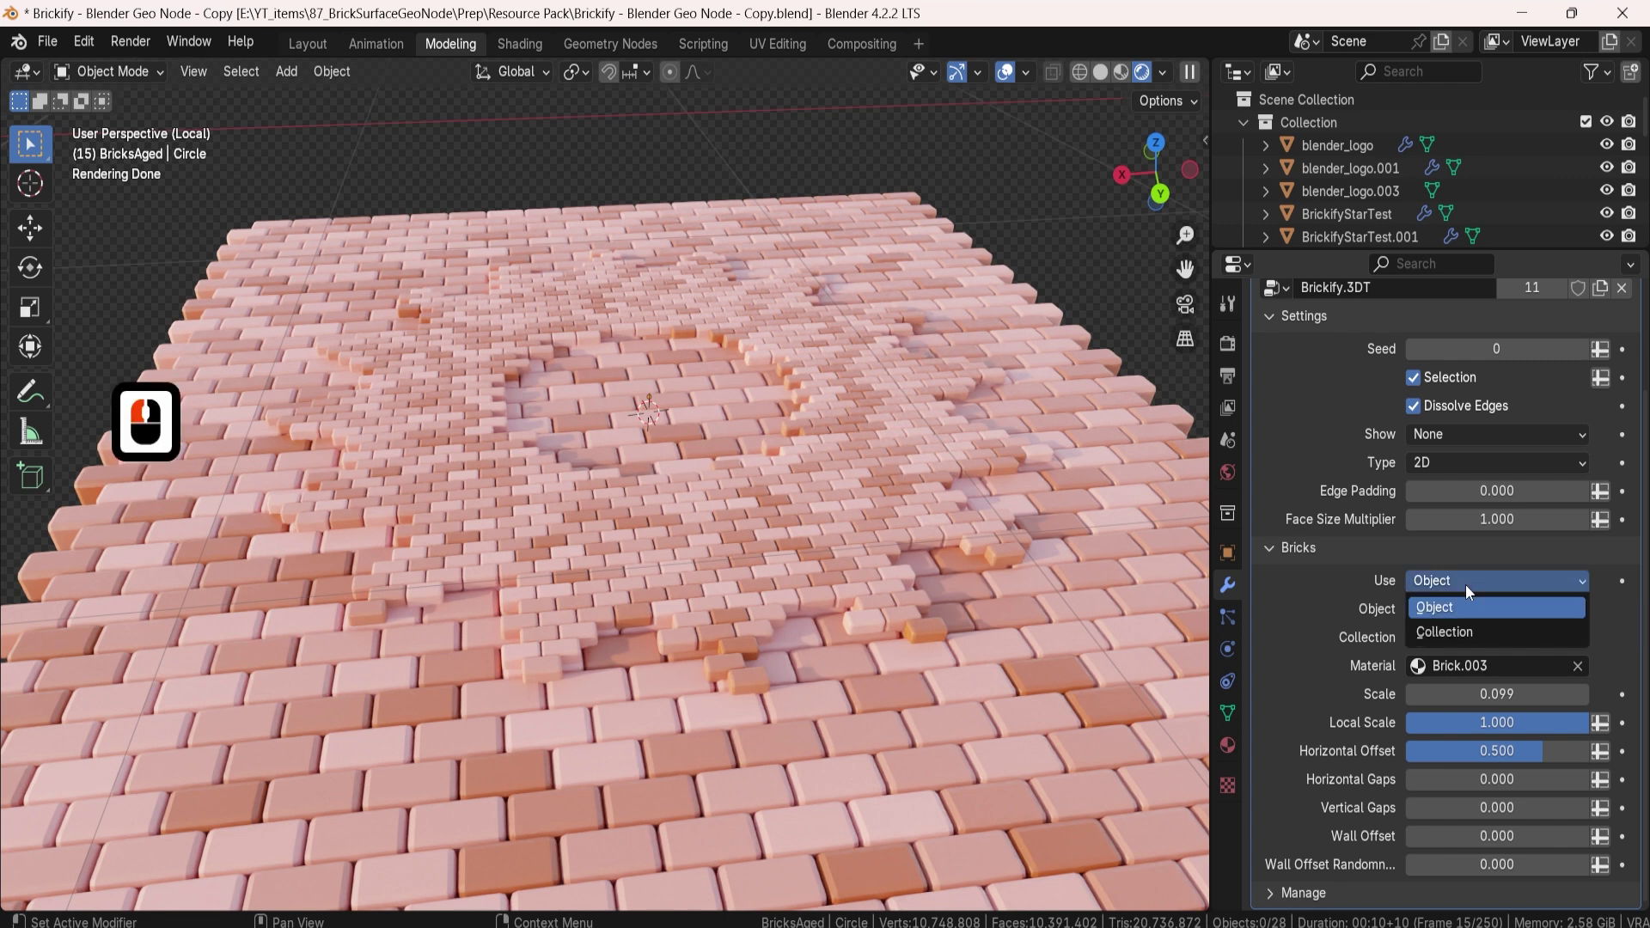
click(1441, 619)
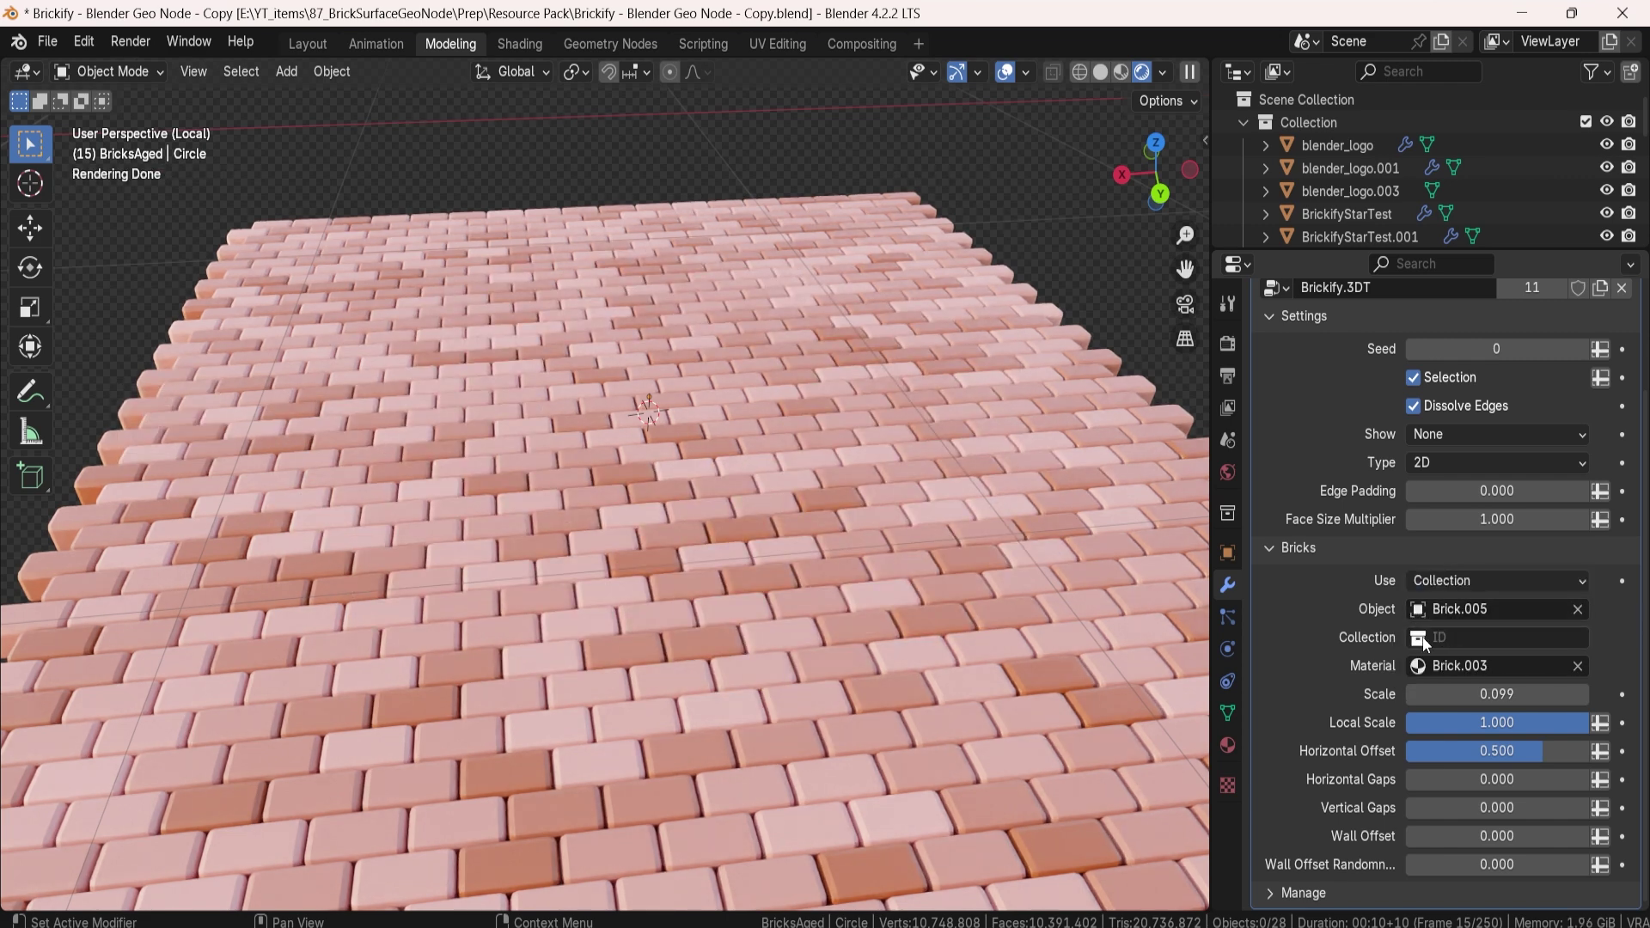
click(1445, 638)
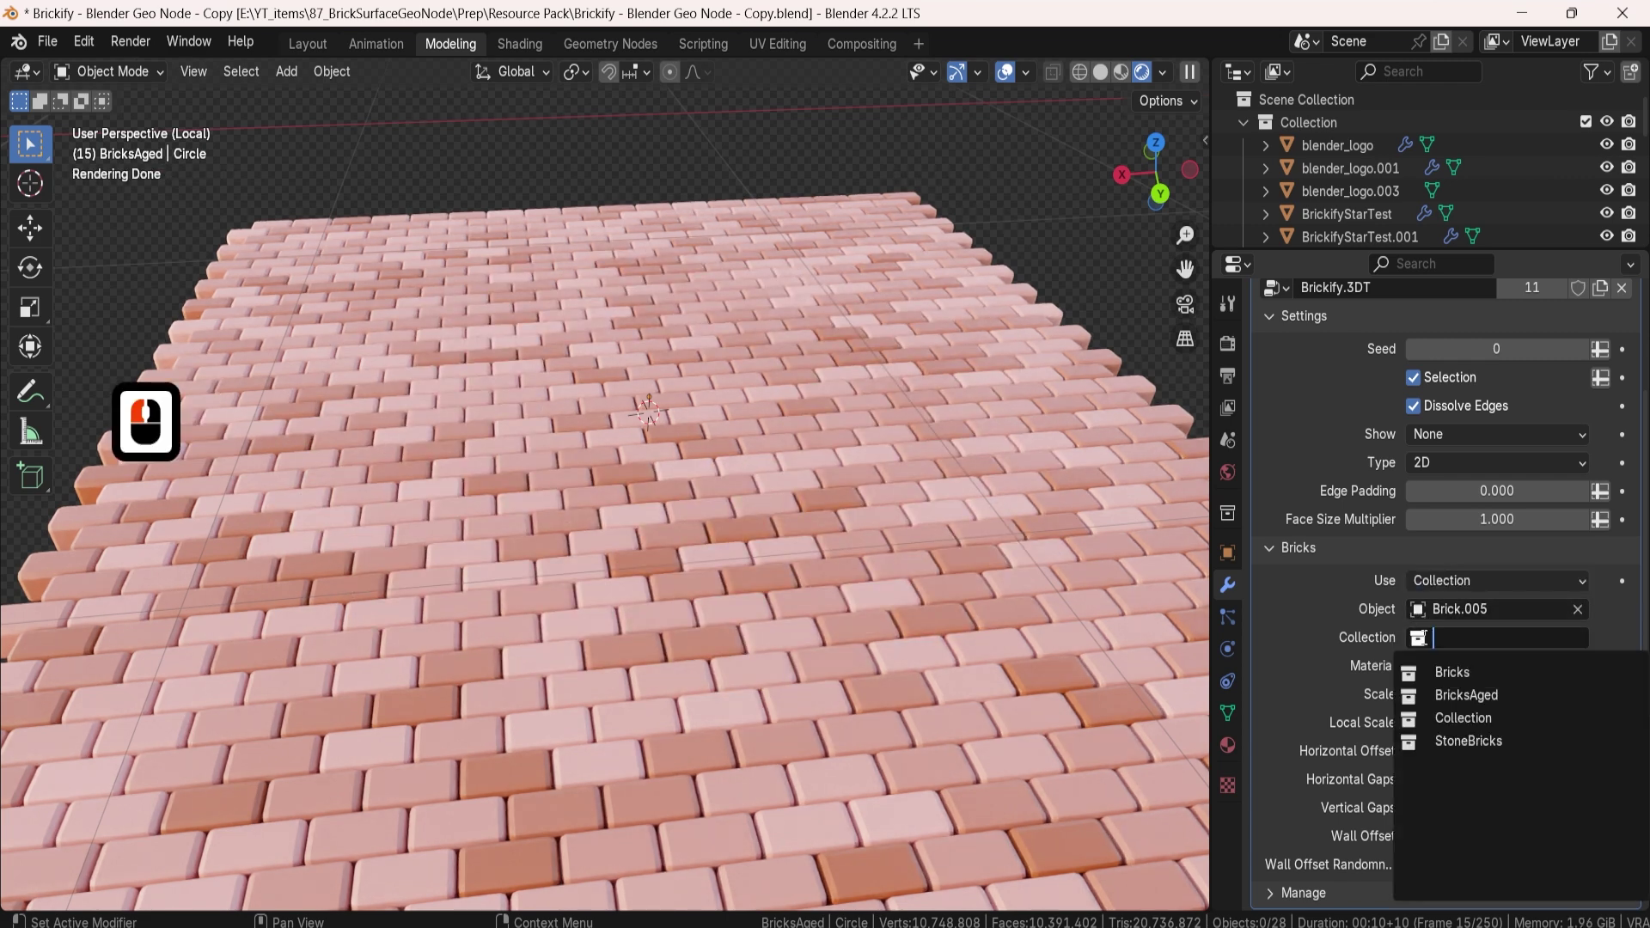
click(1450, 673)
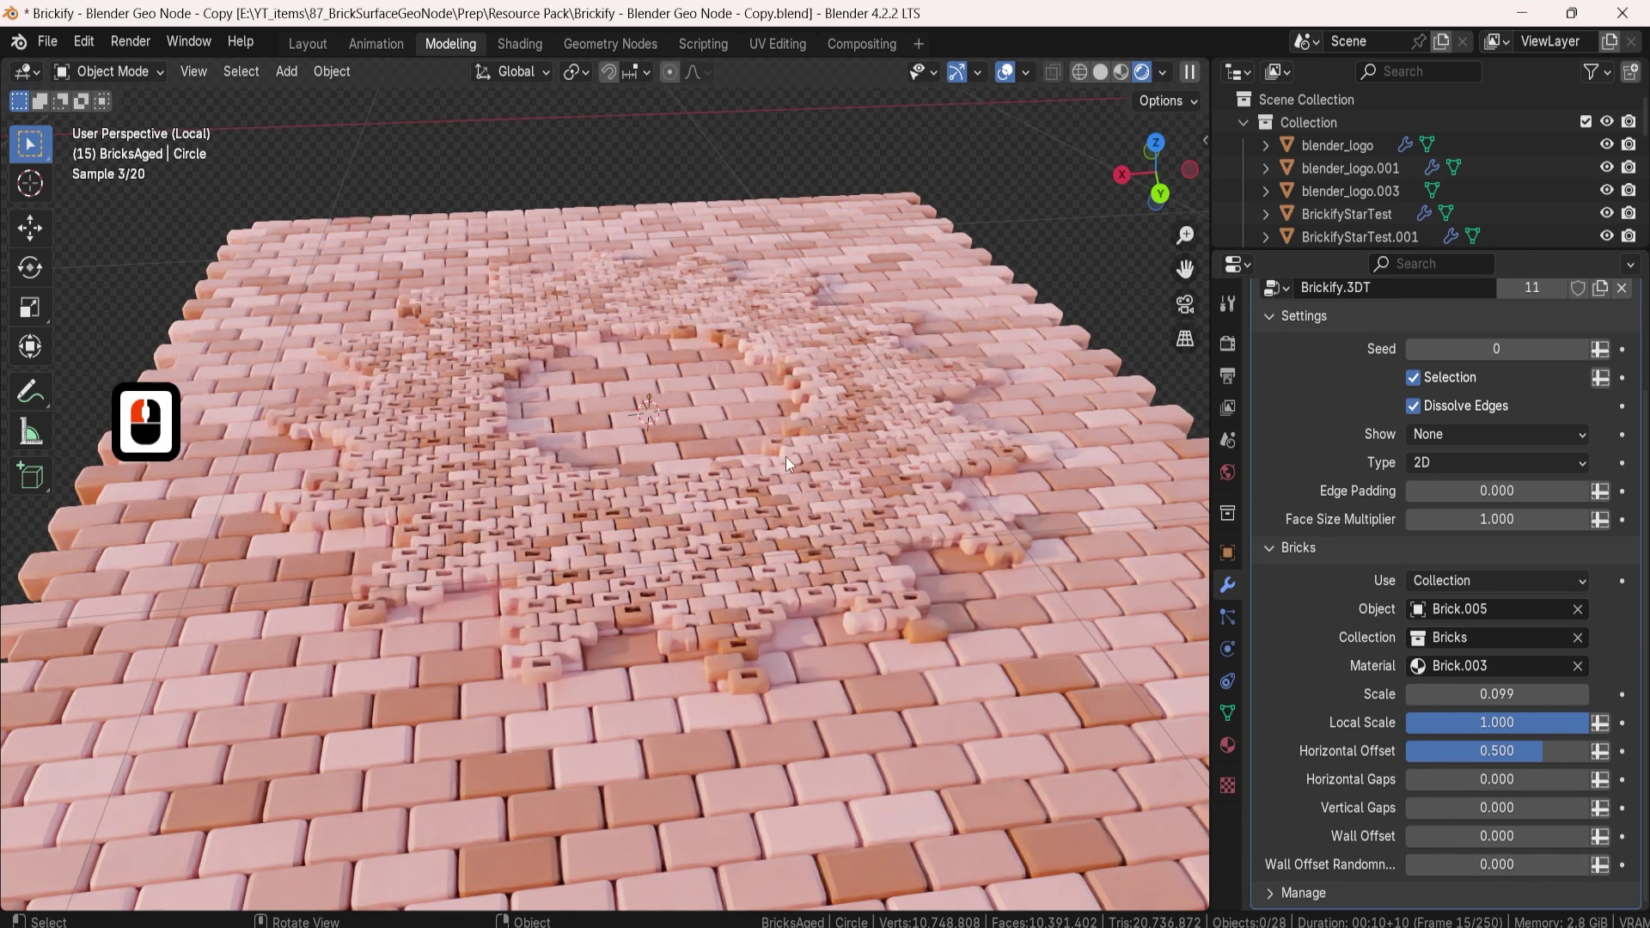
Step: Leave local view to examine the source brick models of each collection, and return to the isolated brick plane and star
scroll(781, 460, down, 4)
middle_drag(791, 467, 808, 471)
key(slash)
scroll(808, 471, down, 6)
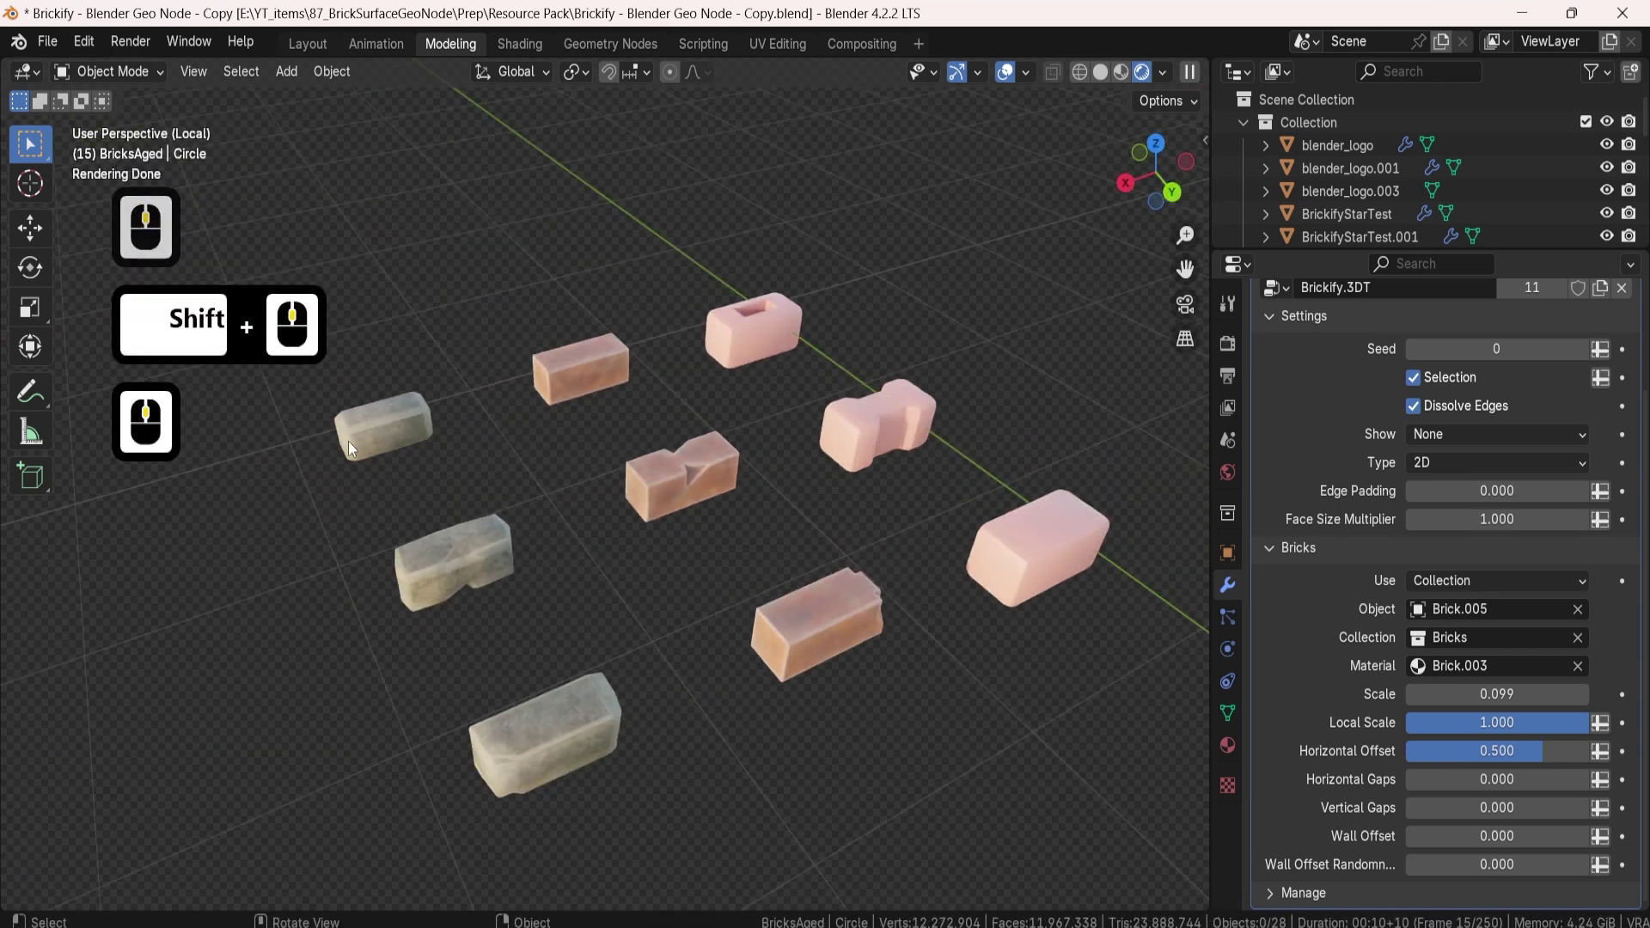
middle_drag(348, 441, 383, 482)
drag(416, 294, 484, 888)
drag(600, 303, 694, 742)
drag(790, 316, 1080, 720)
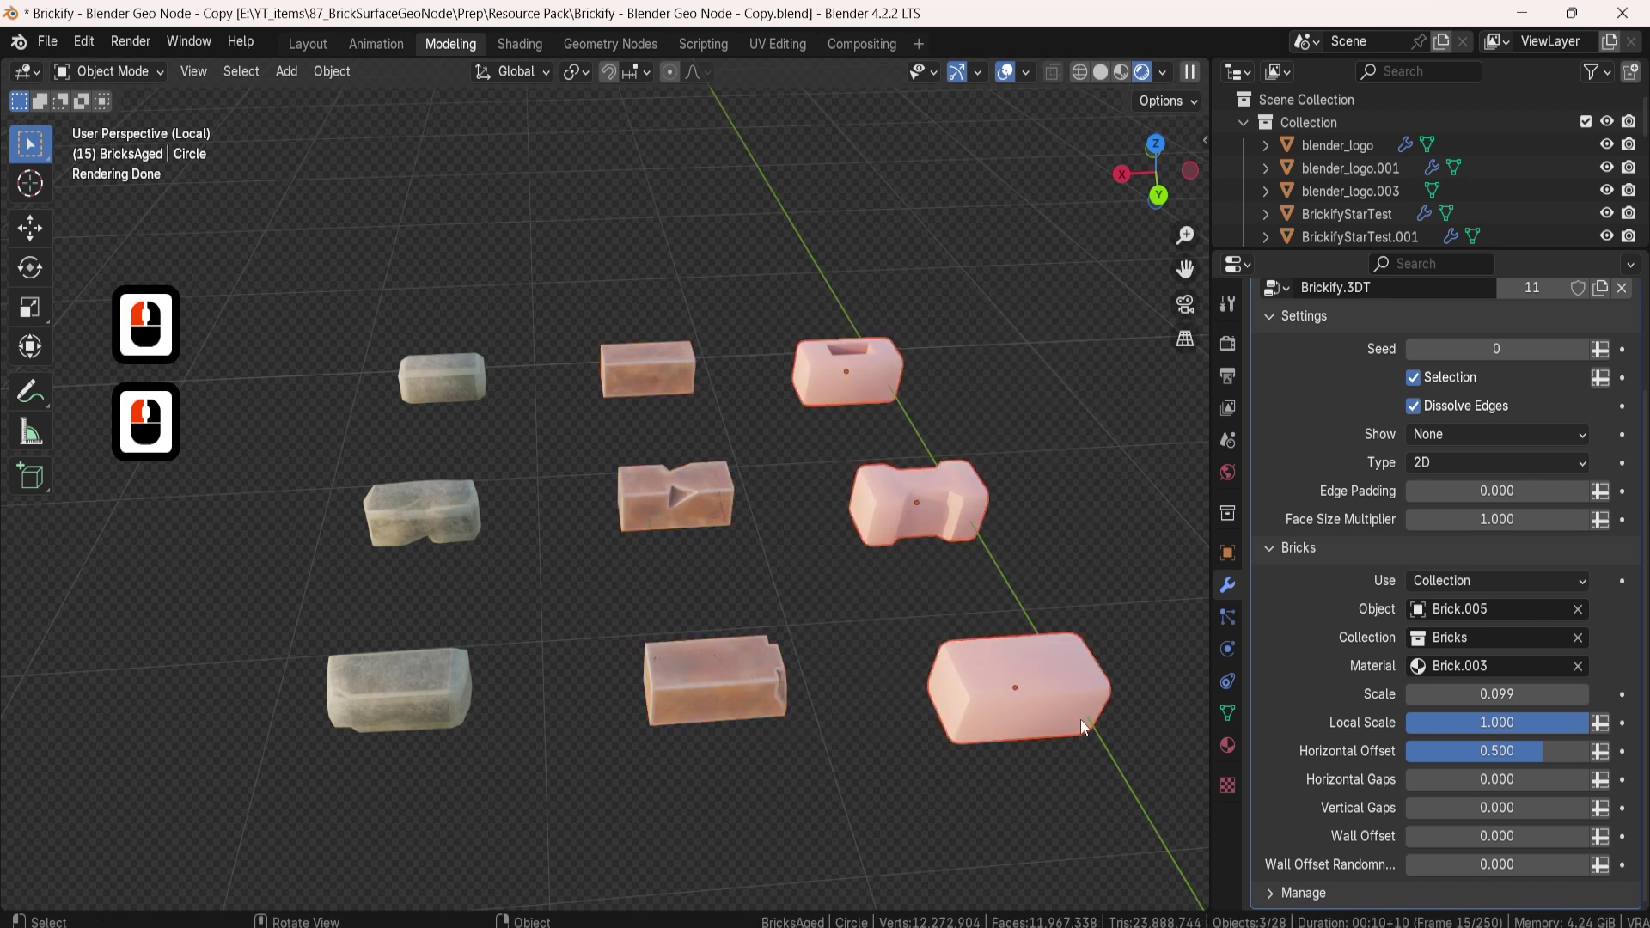
middle_drag(616, 400, 976, 399)
scroll(725, 466, down, 7)
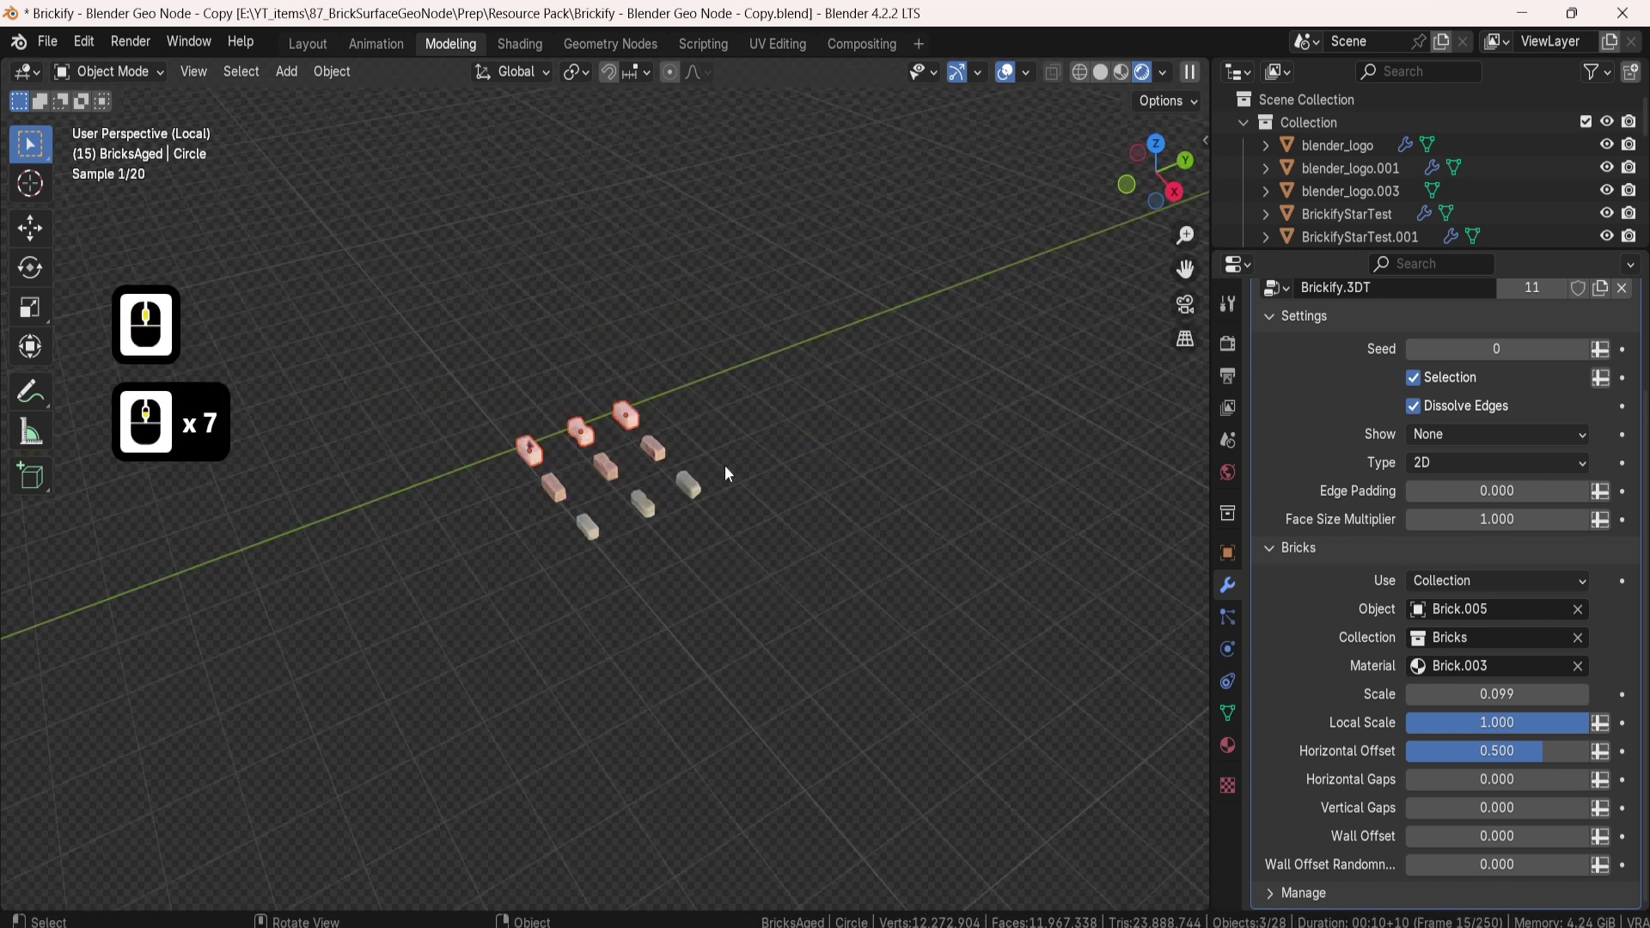
middle_drag(725, 466, 653, 459)
shift+middle_drag(653, 460, 709, 499)
shift+middle_drag(859, 424, 904, 397)
key(/)
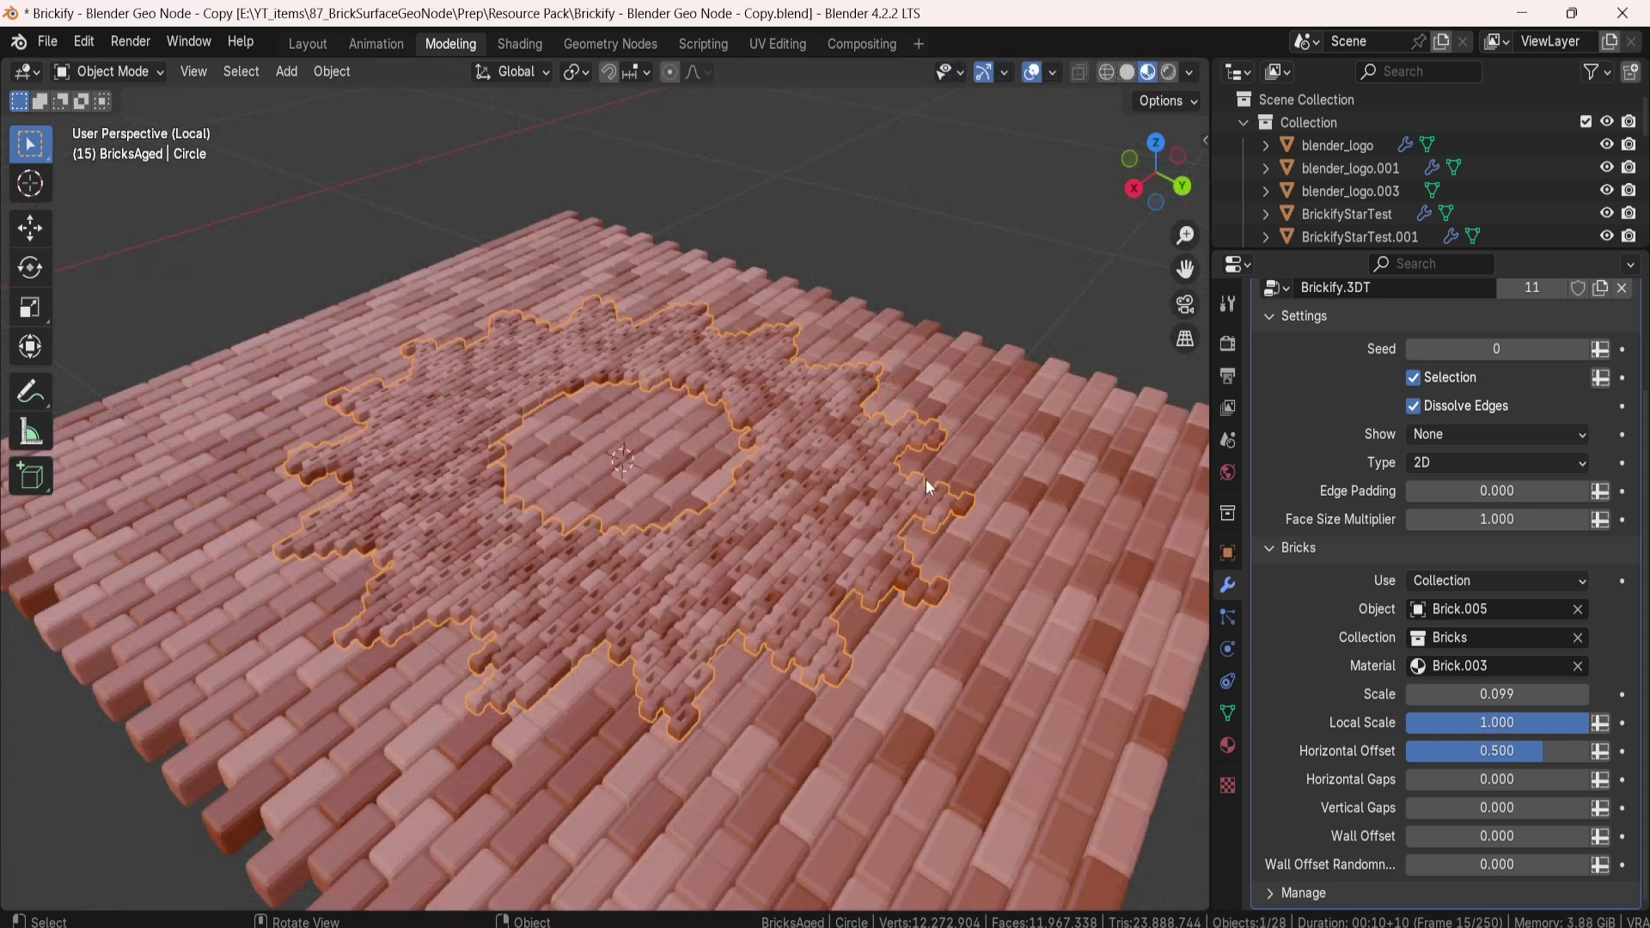
Step: Assign the Brick.Basic material to the star's bricks and compare its modifier settings with those of the brick plane
click(1421, 669)
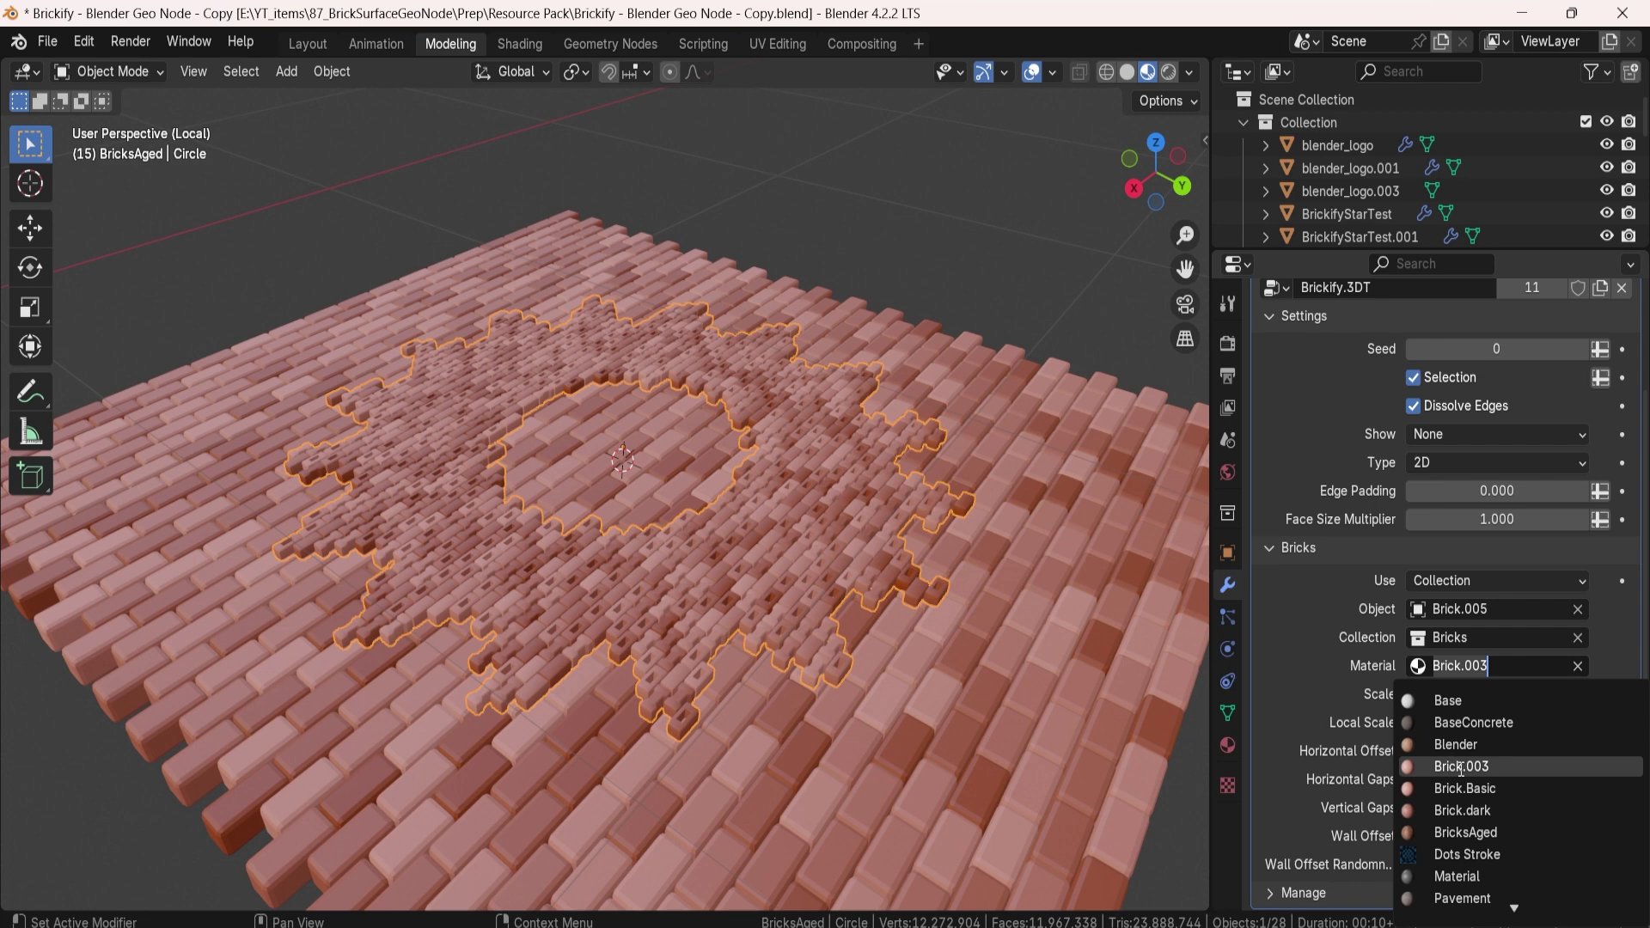
click(1484, 787)
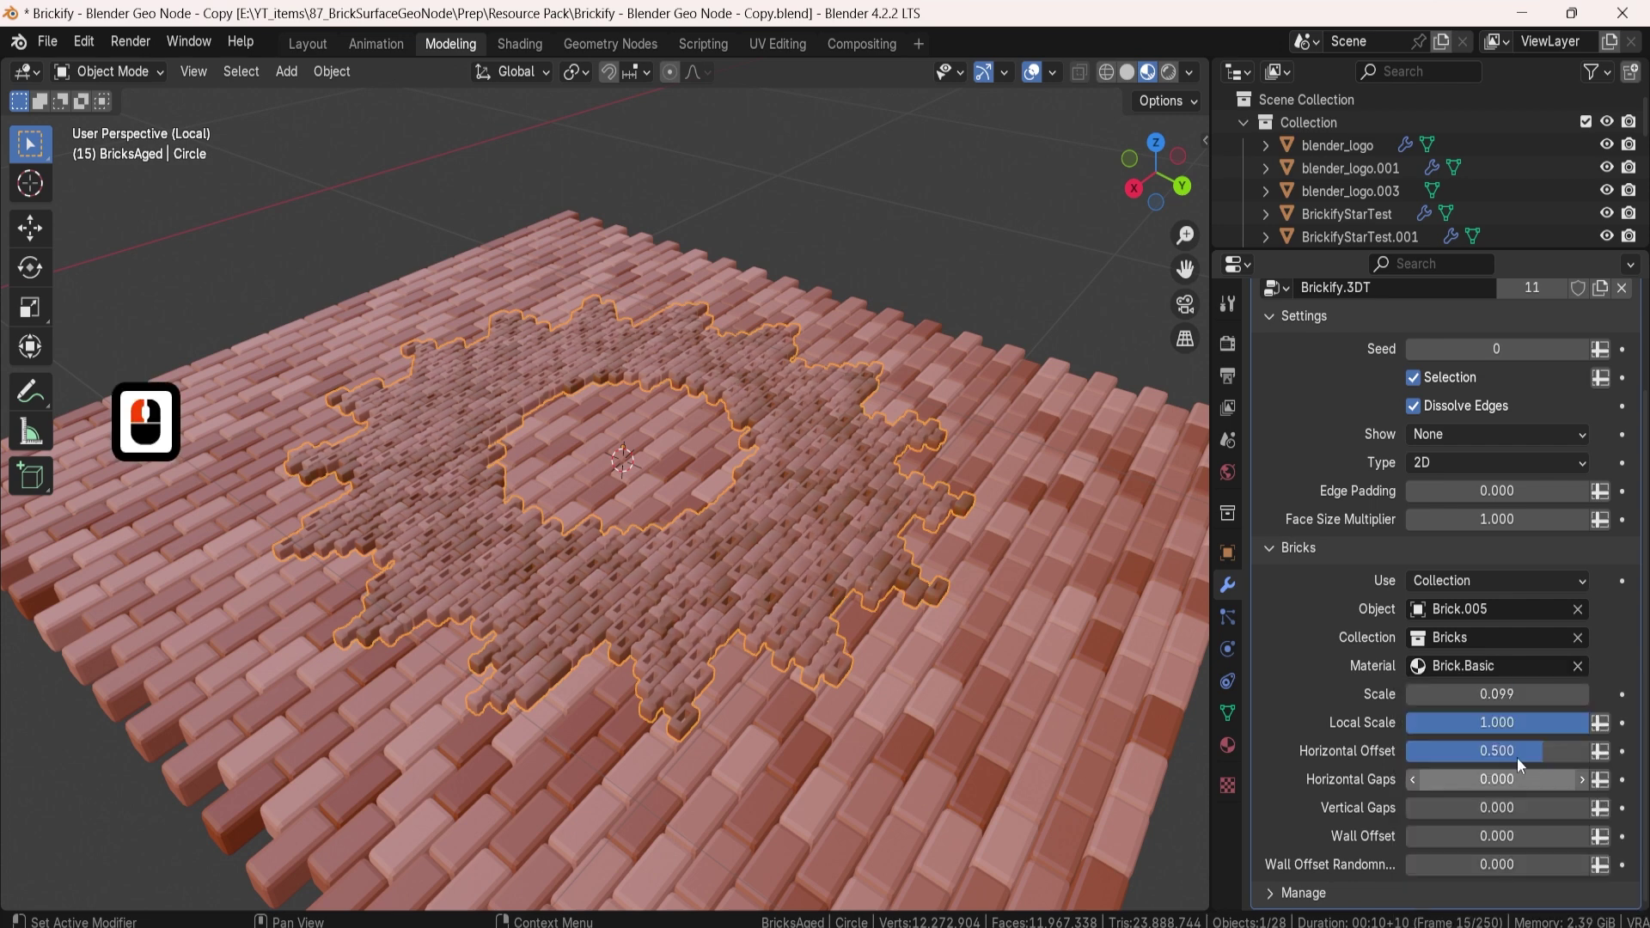
middle_drag(885, 529, 811, 555)
click(744, 719)
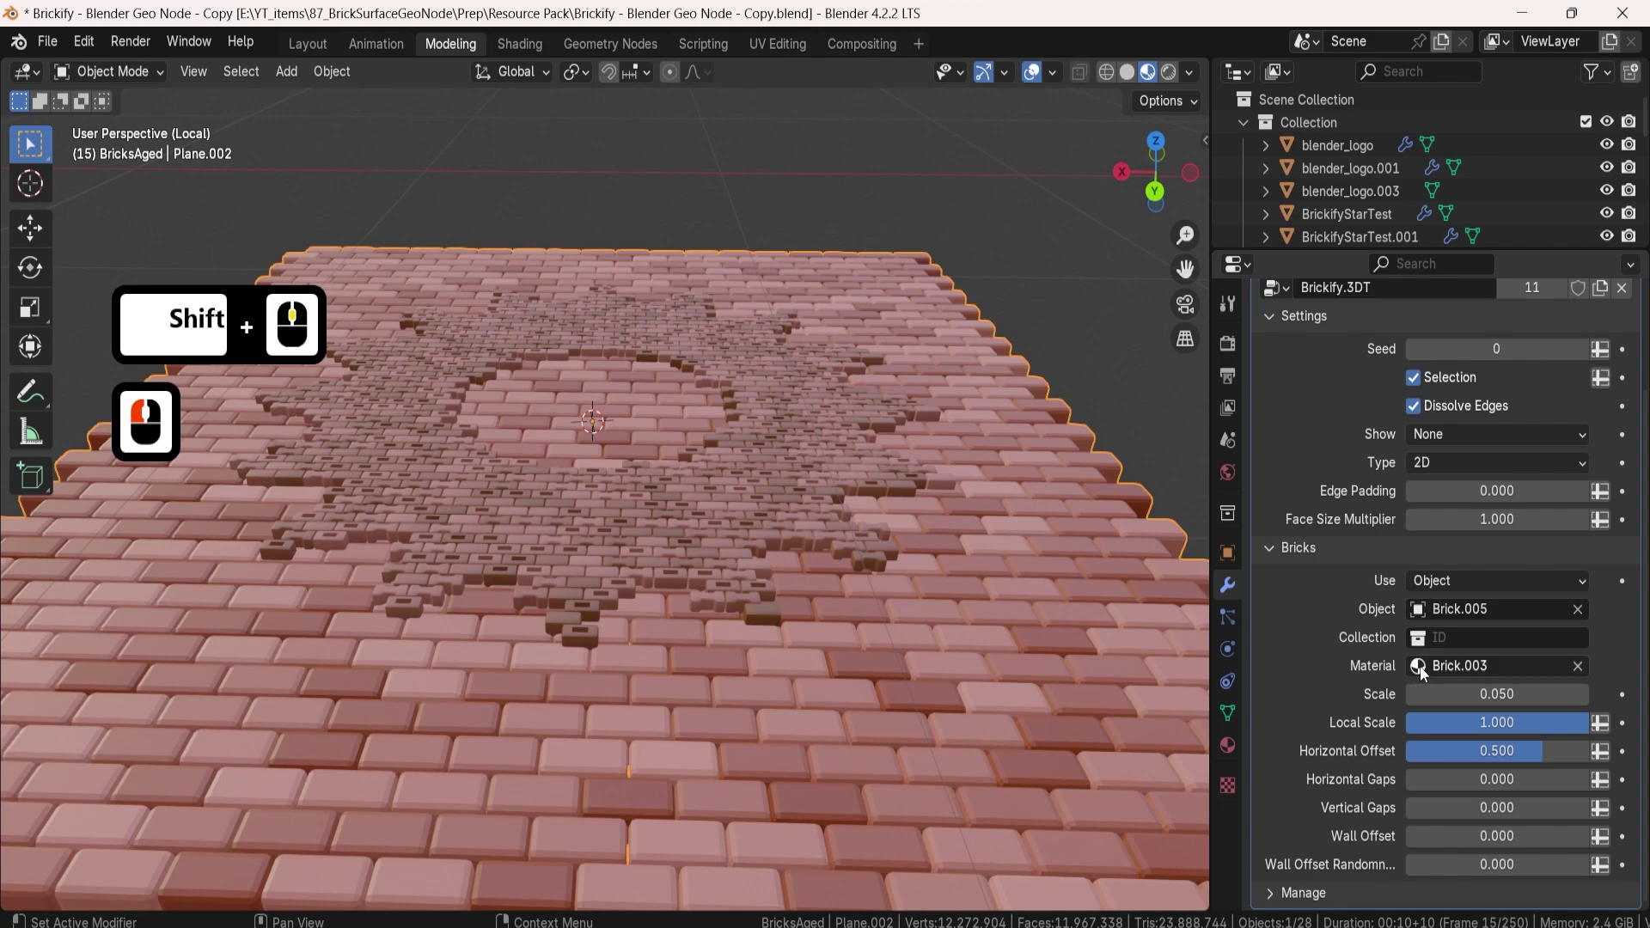
click(751, 495)
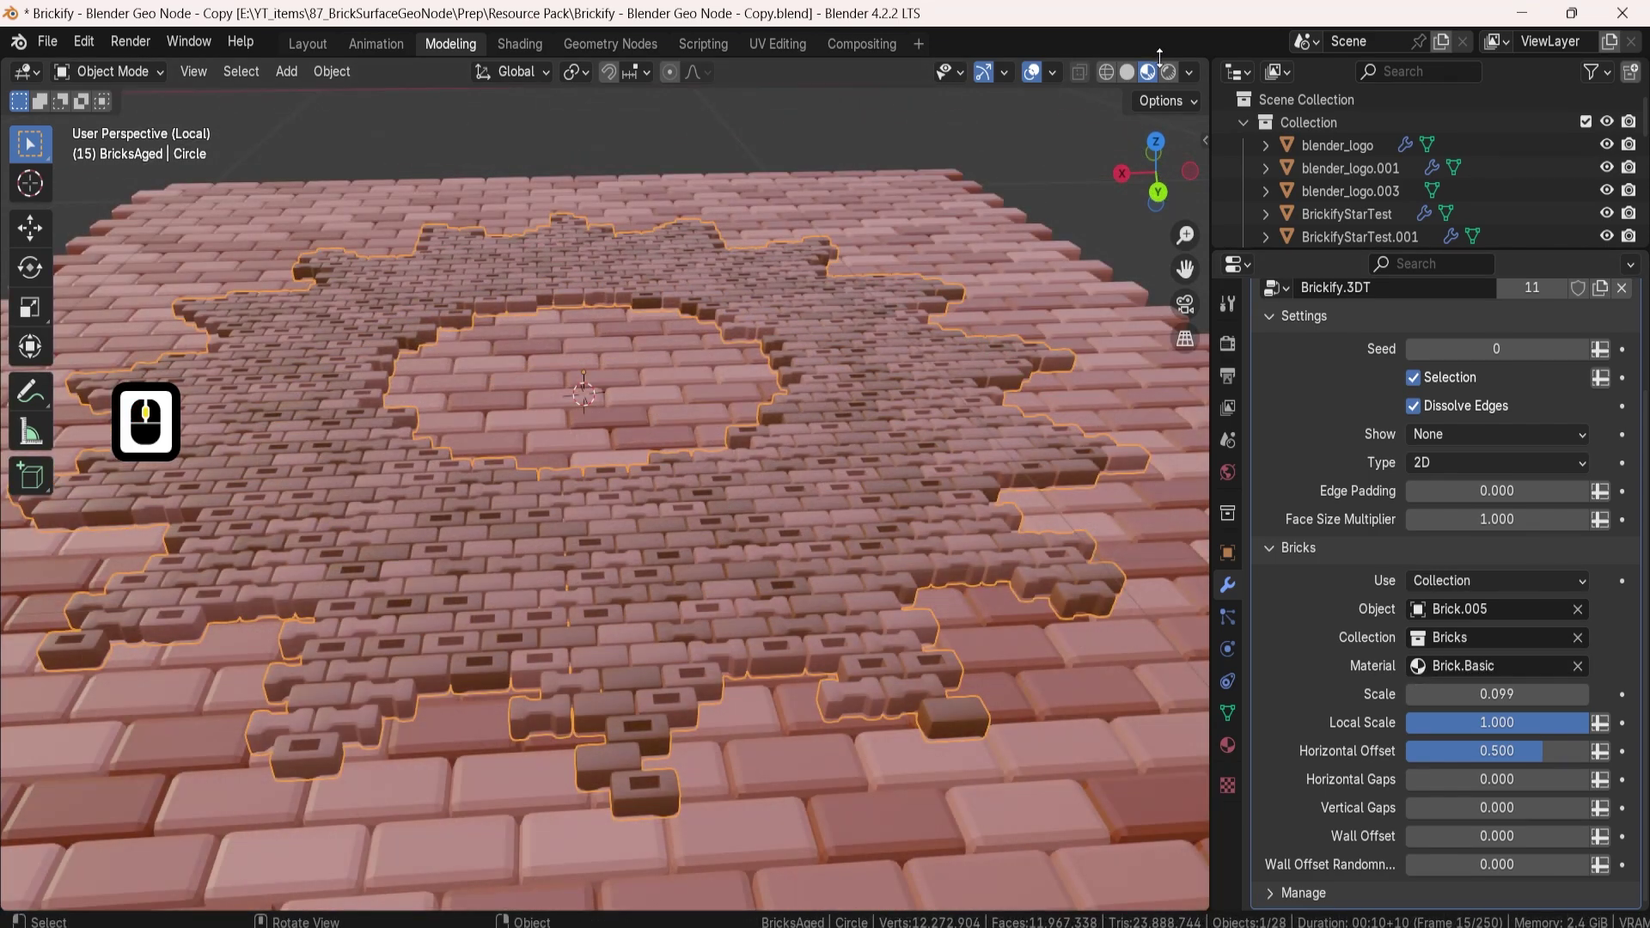
Step: Display the scene in rendered shading, deselect the star and examine its bricks against the plane's
click(1167, 71)
middle_drag(888, 354, 820, 540)
scroll(586, 524, down, 2)
click(860, 282)
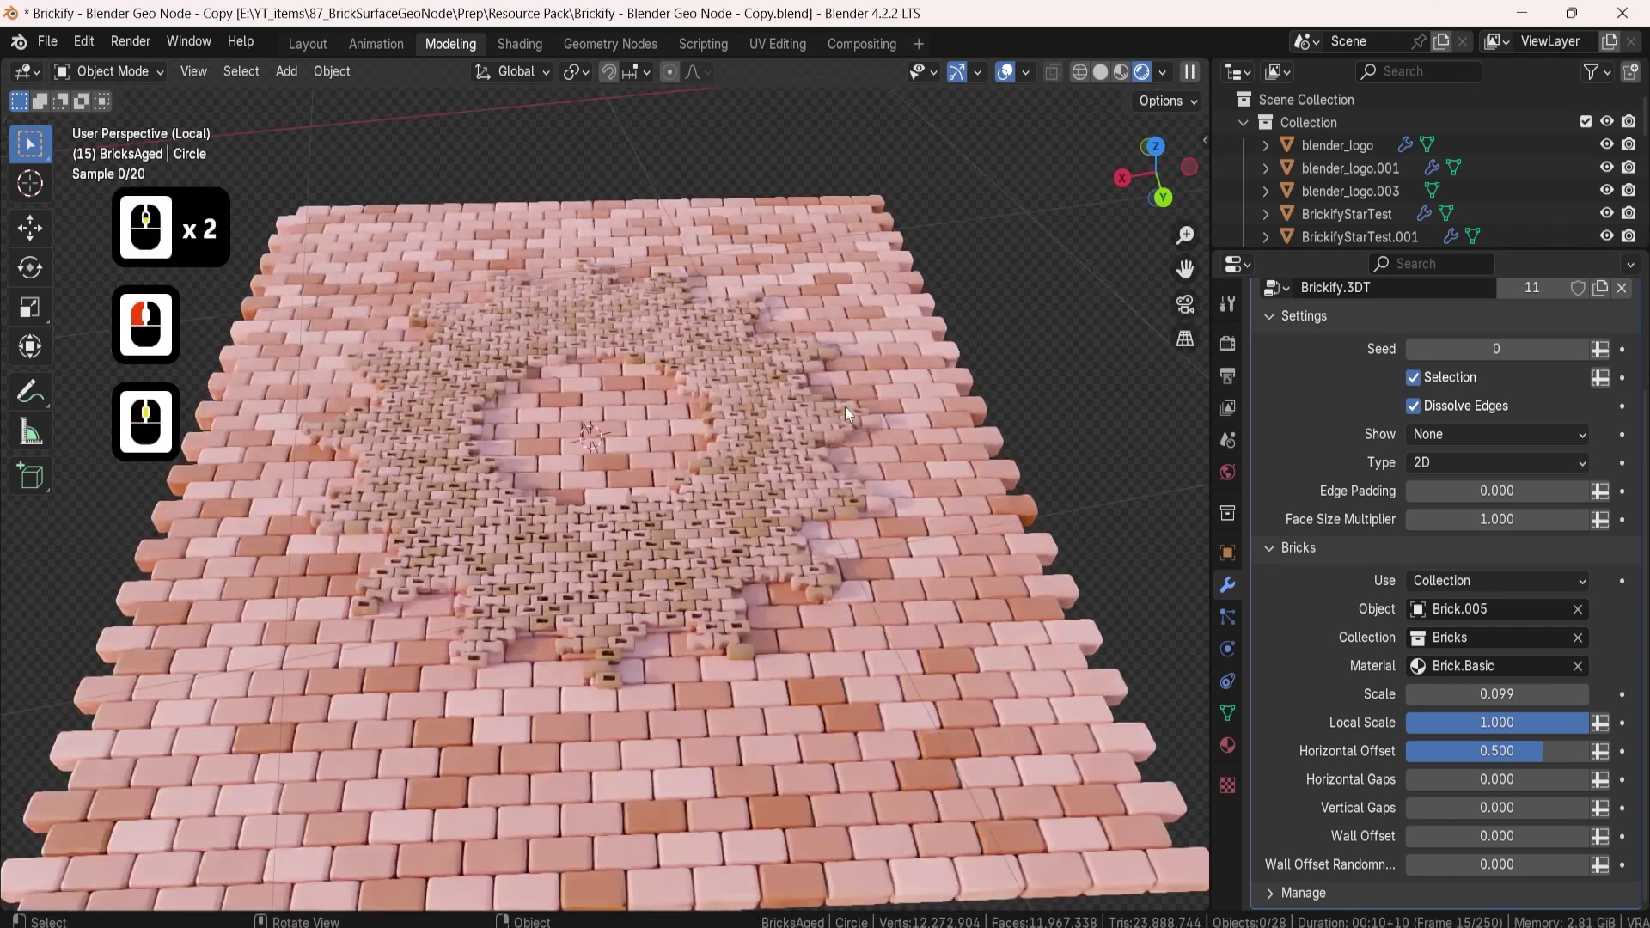
middle_drag(844, 406, 625, 545)
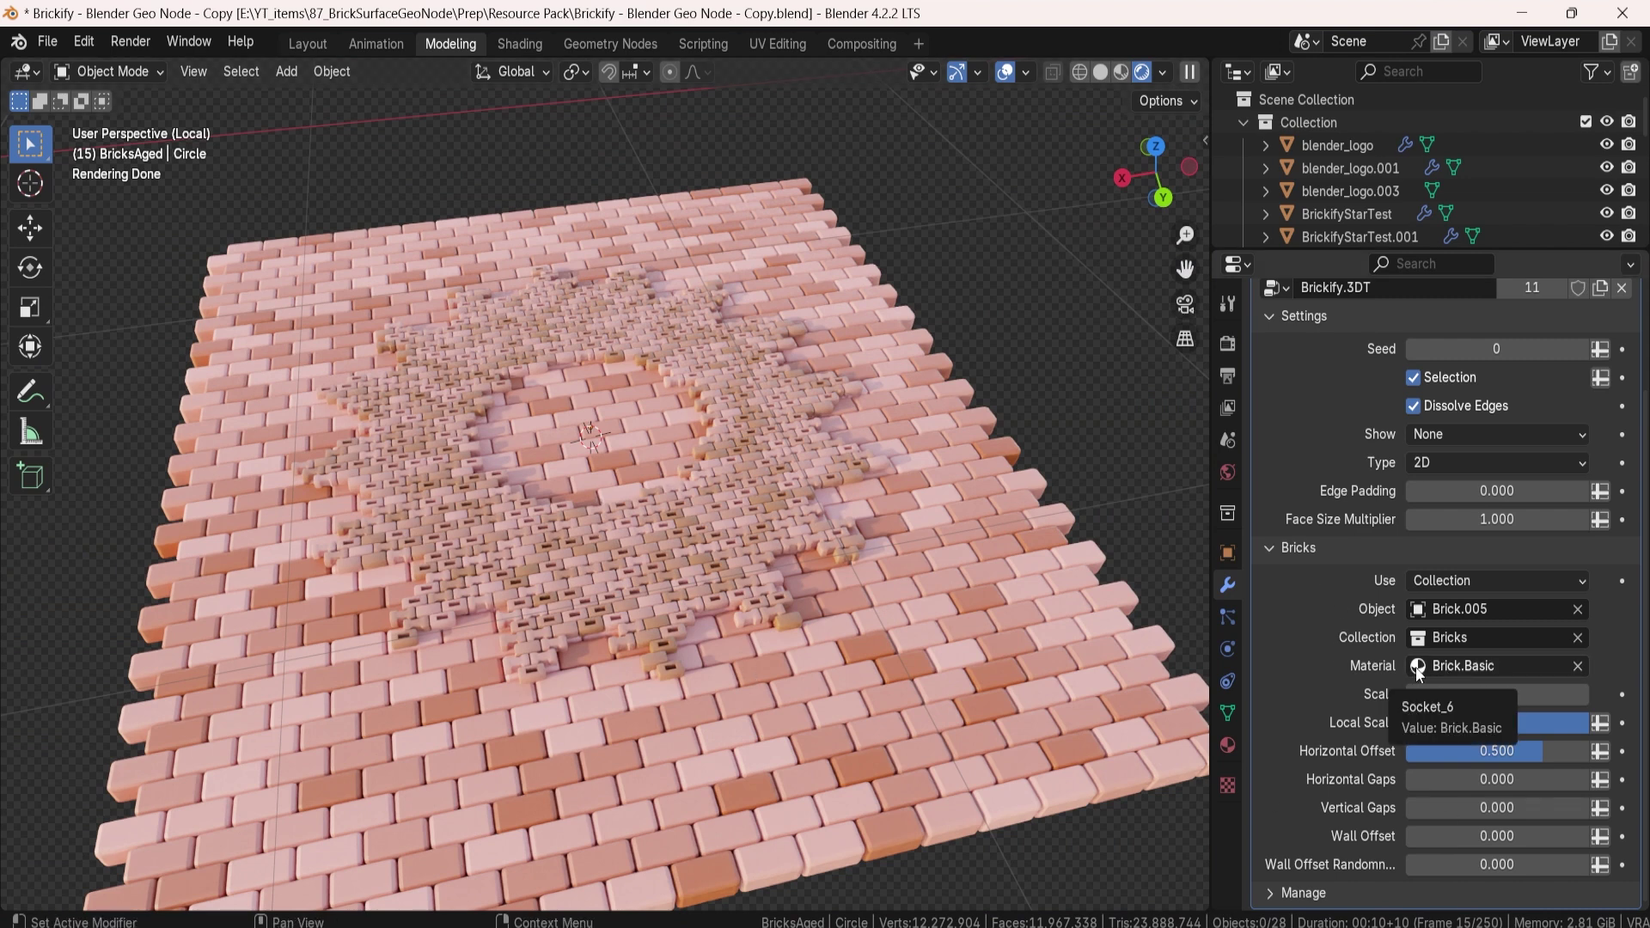
Step: Select the brick plane and bring up the nodes of its Brick.003 material in the Shading workspace
click(965, 579)
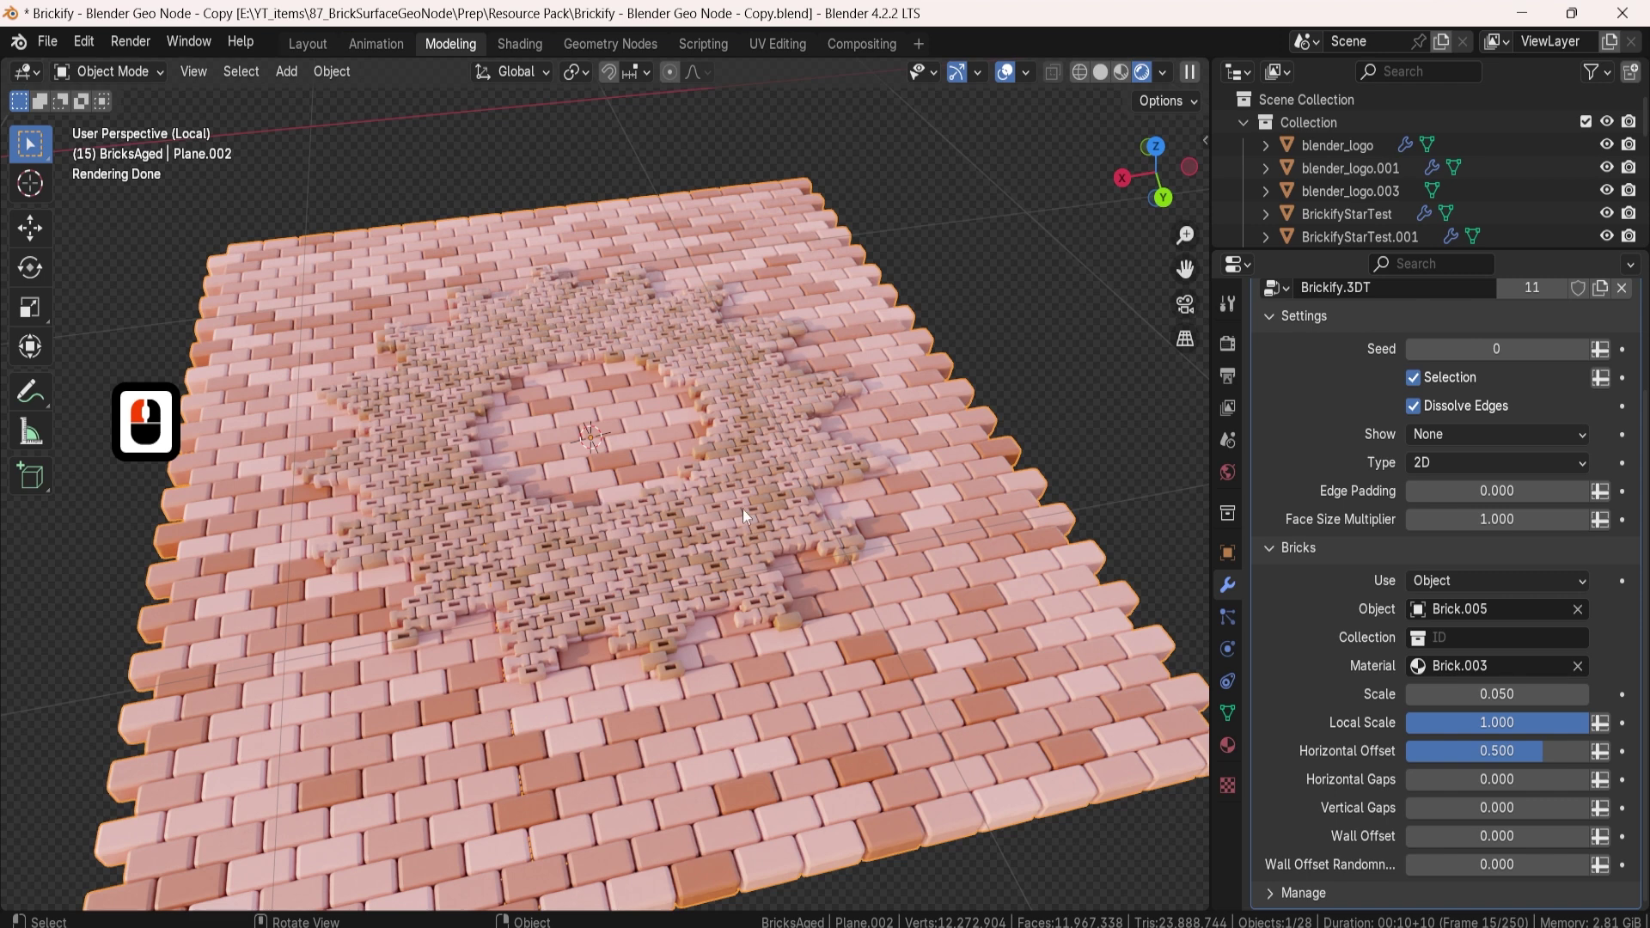
middle_drag(746, 516, 984, 617)
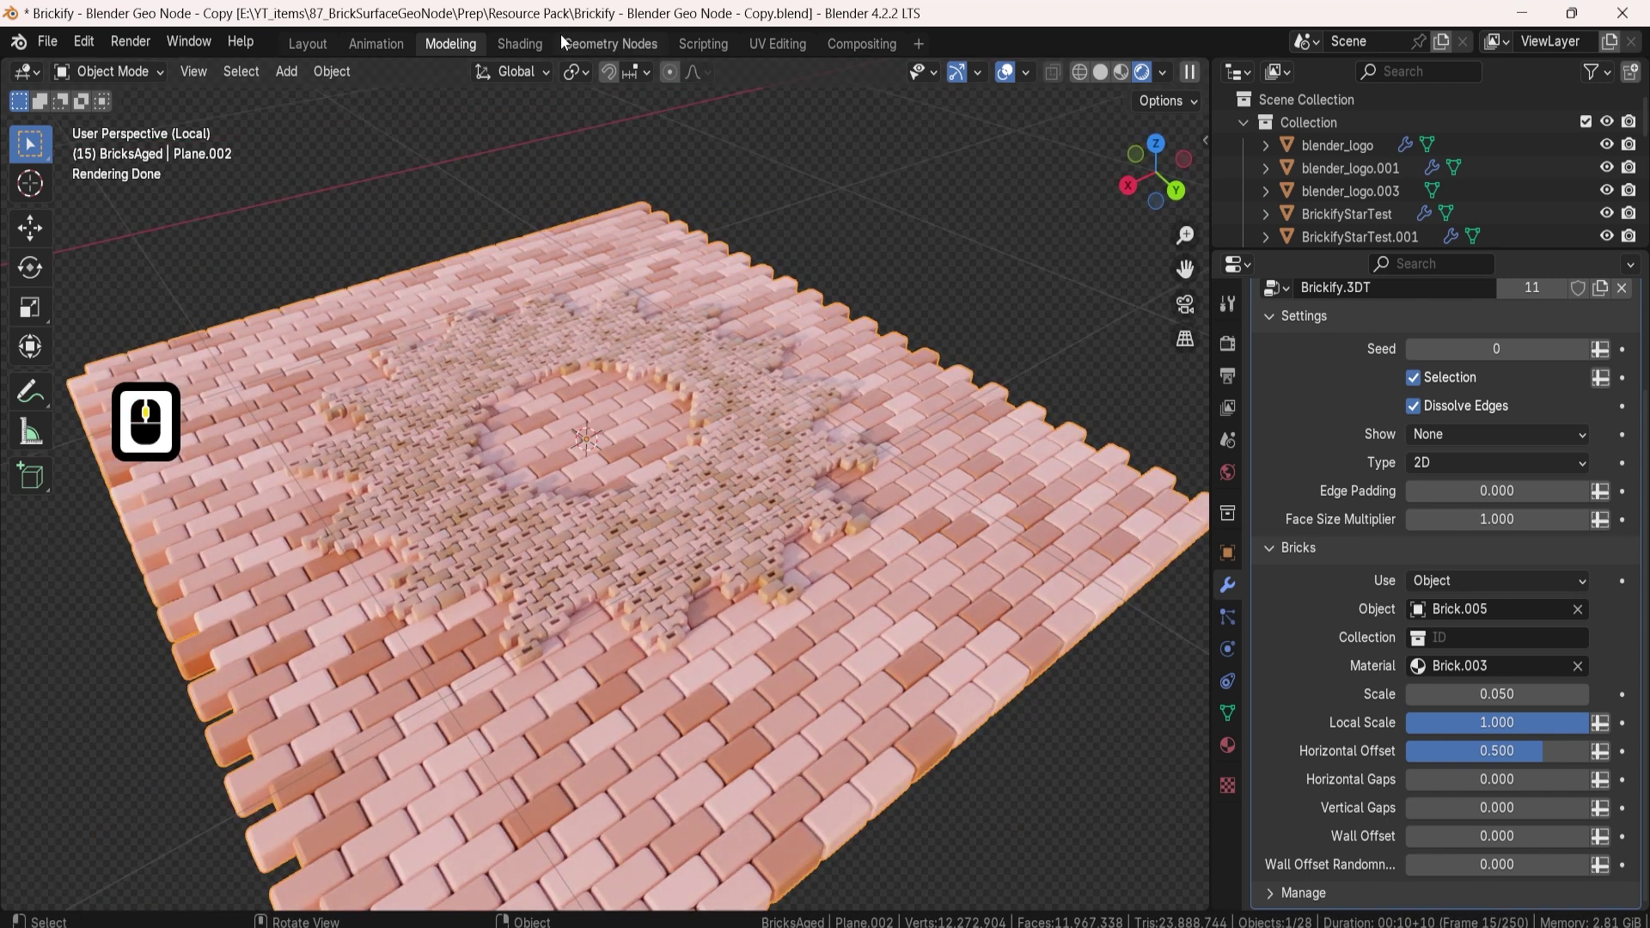
click(533, 43)
scroll(637, 386, down, 4)
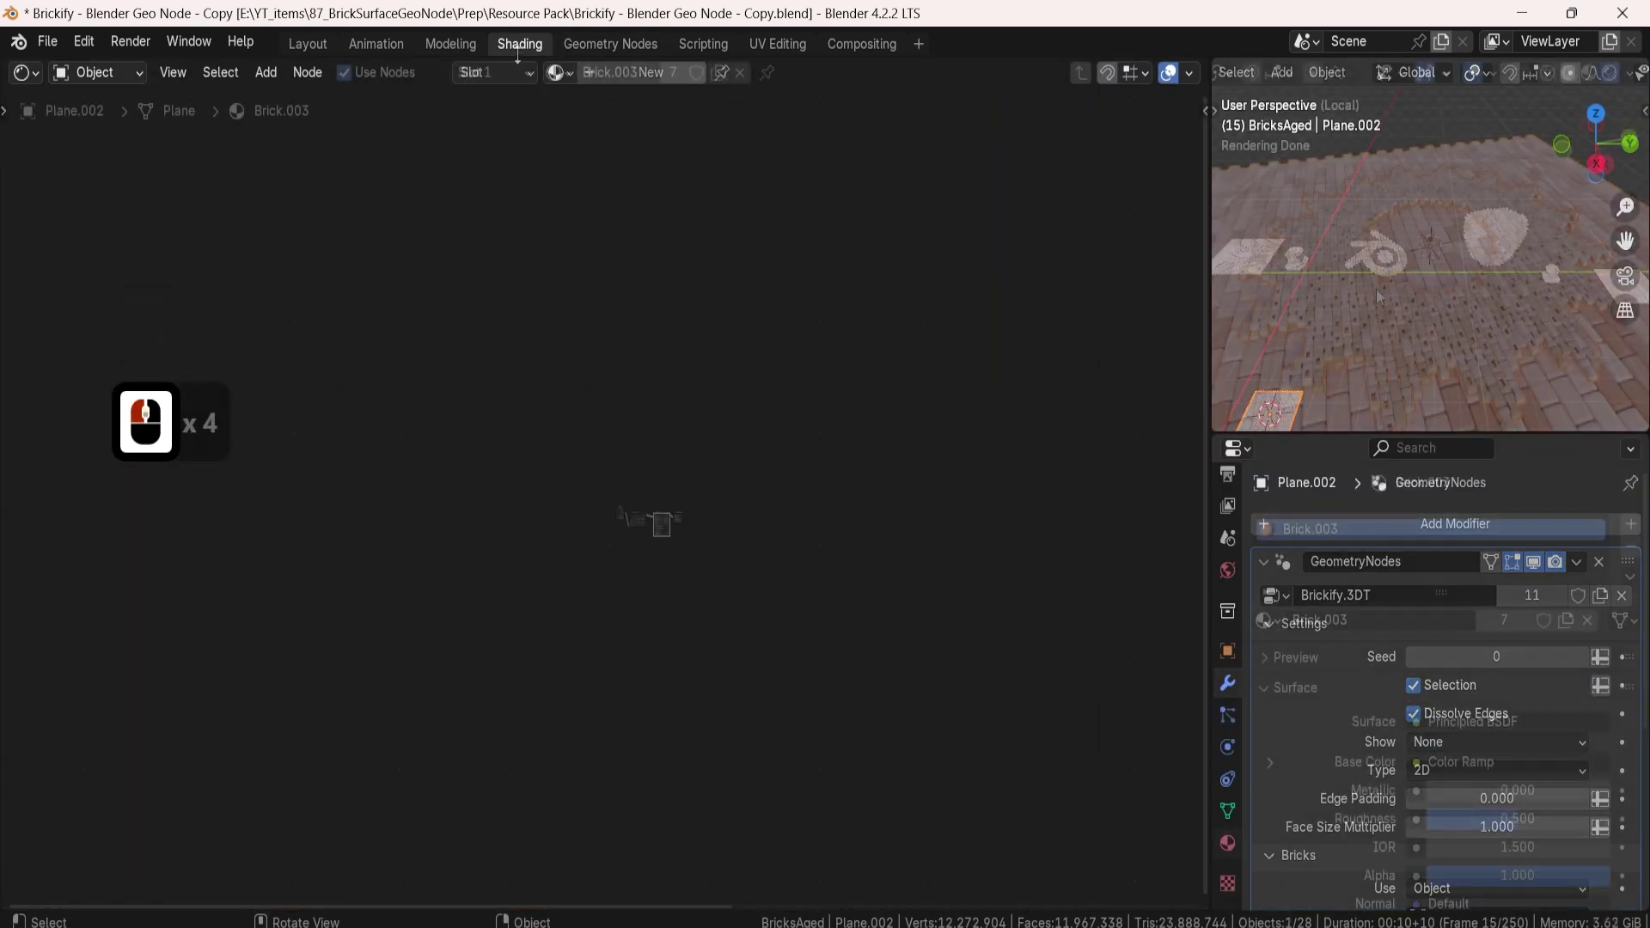
middle_drag(574, 487, 618, 515)
scroll(670, 545, up, 20)
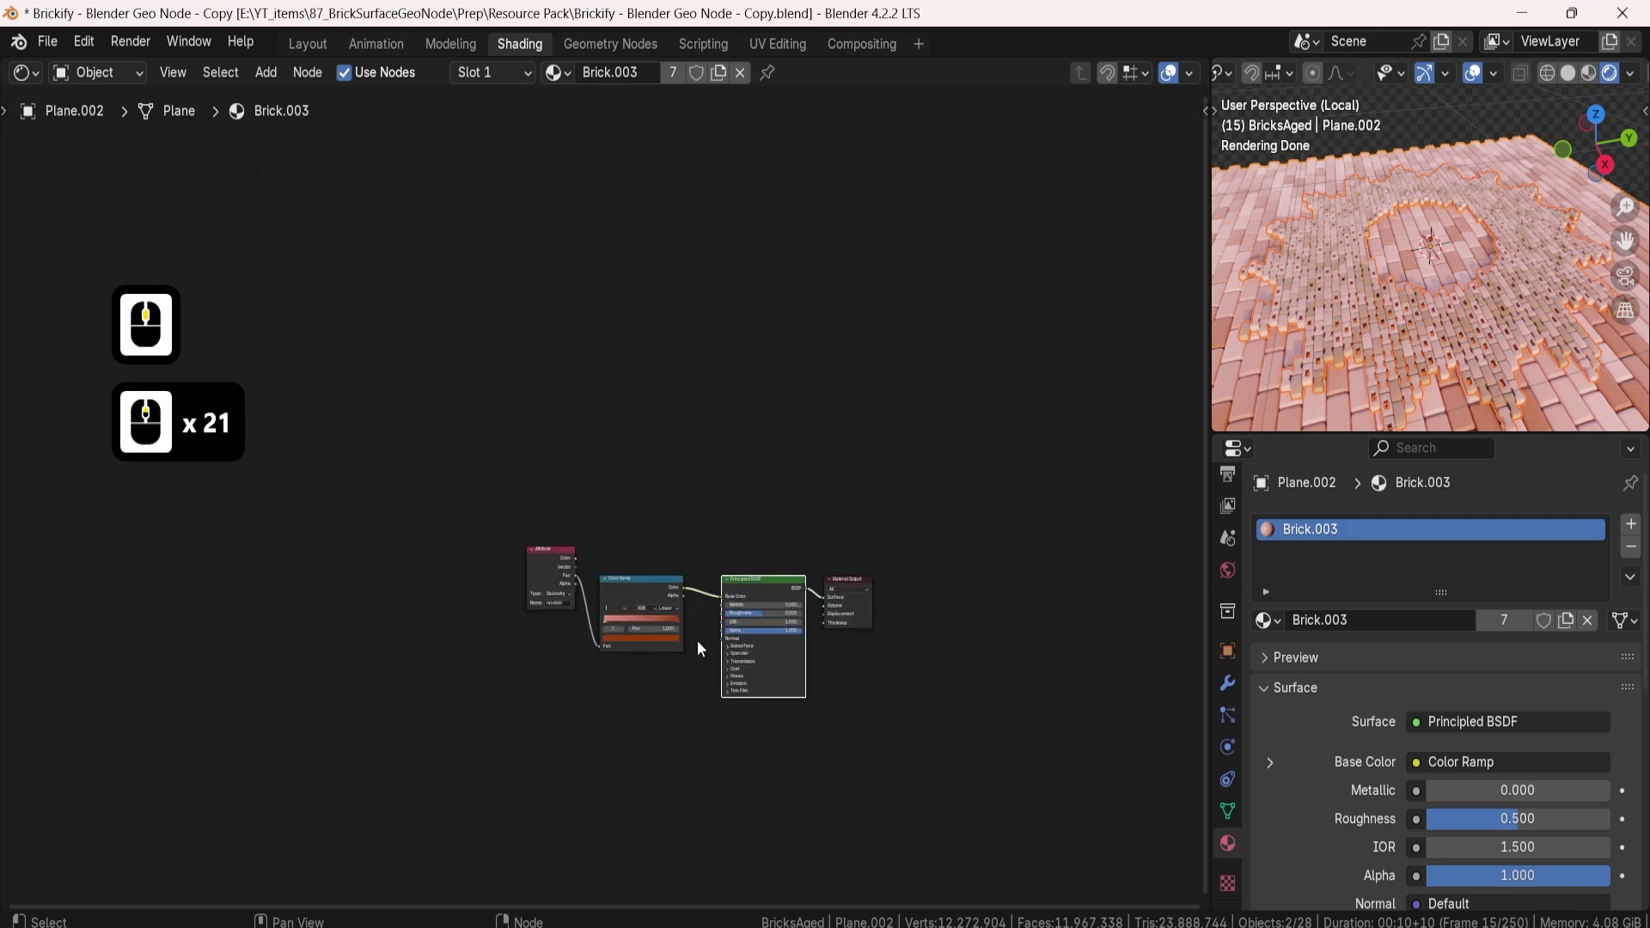
middle_drag(698, 641, 612, 564)
scroll(612, 565, up, 7)
middle_drag(667, 461, 652, 442)
Step: Darken the first stop of the Brick.003 Color Ramp to a Value of 0.225
click(656, 447)
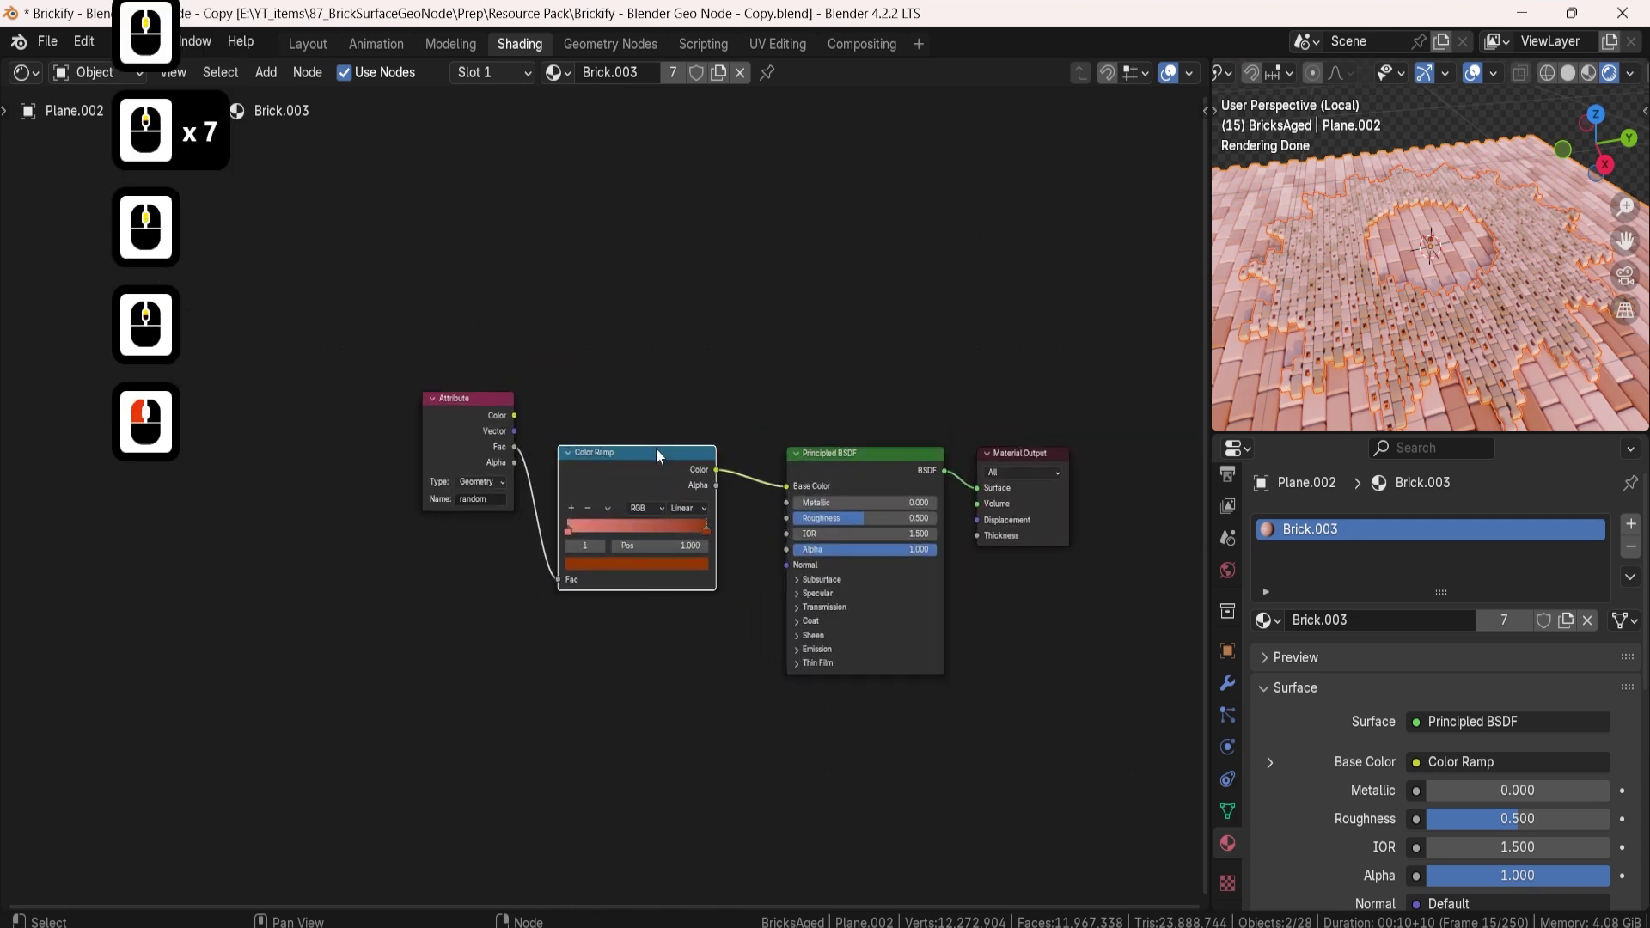
click(657, 447)
scroll(611, 501, up, 6)
click(545, 550)
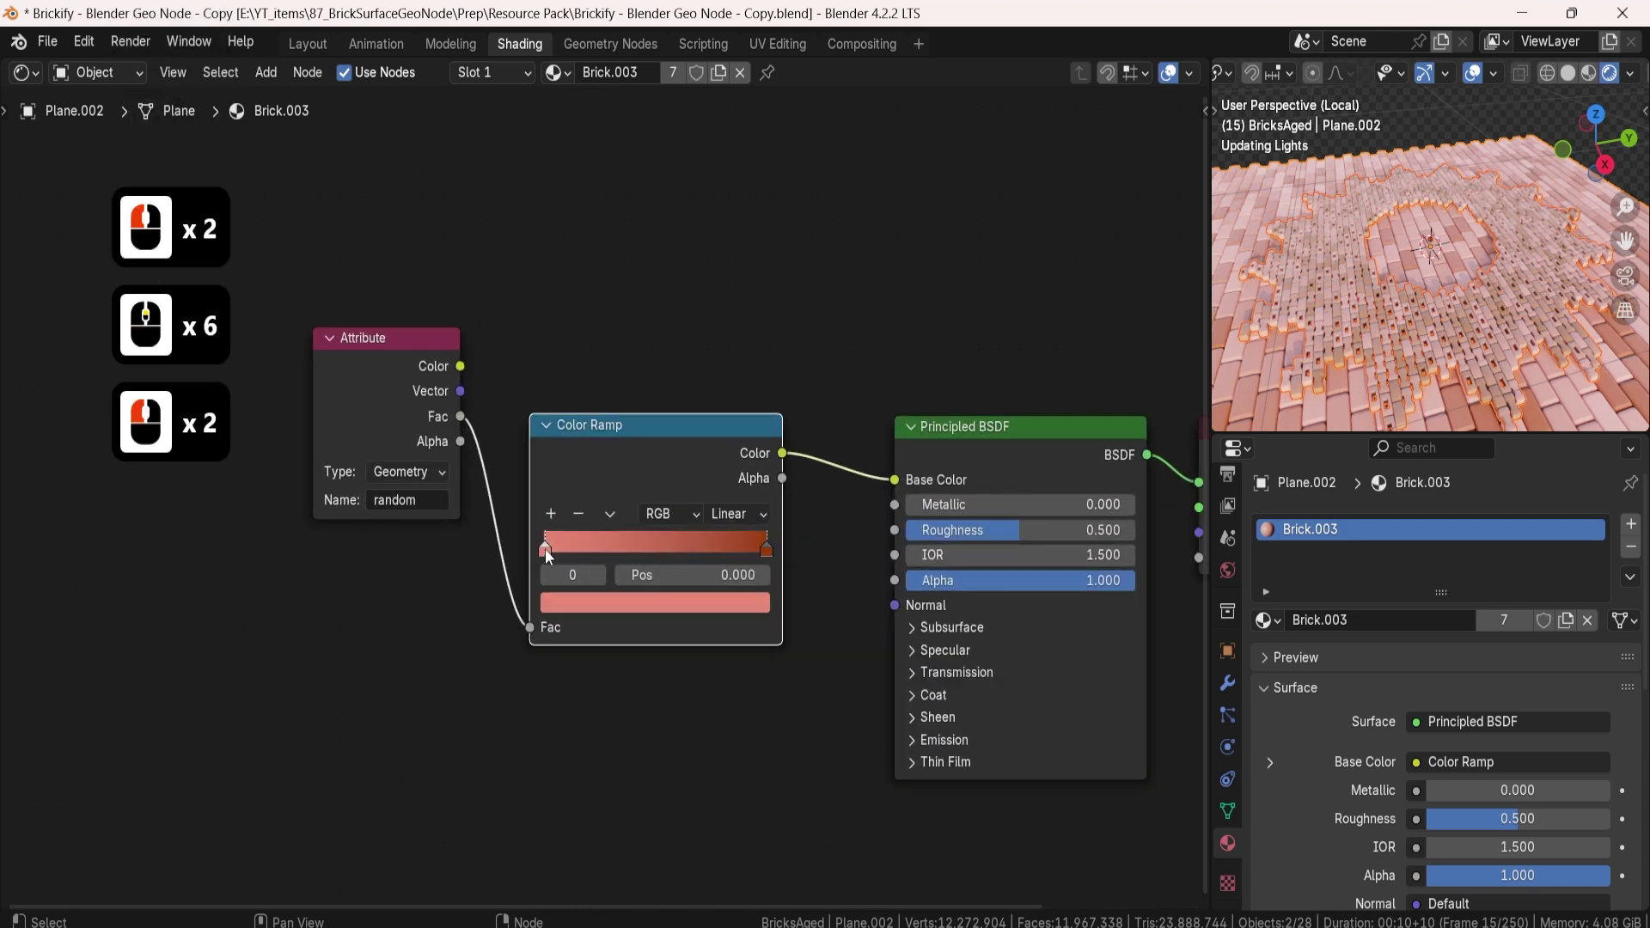
click(752, 602)
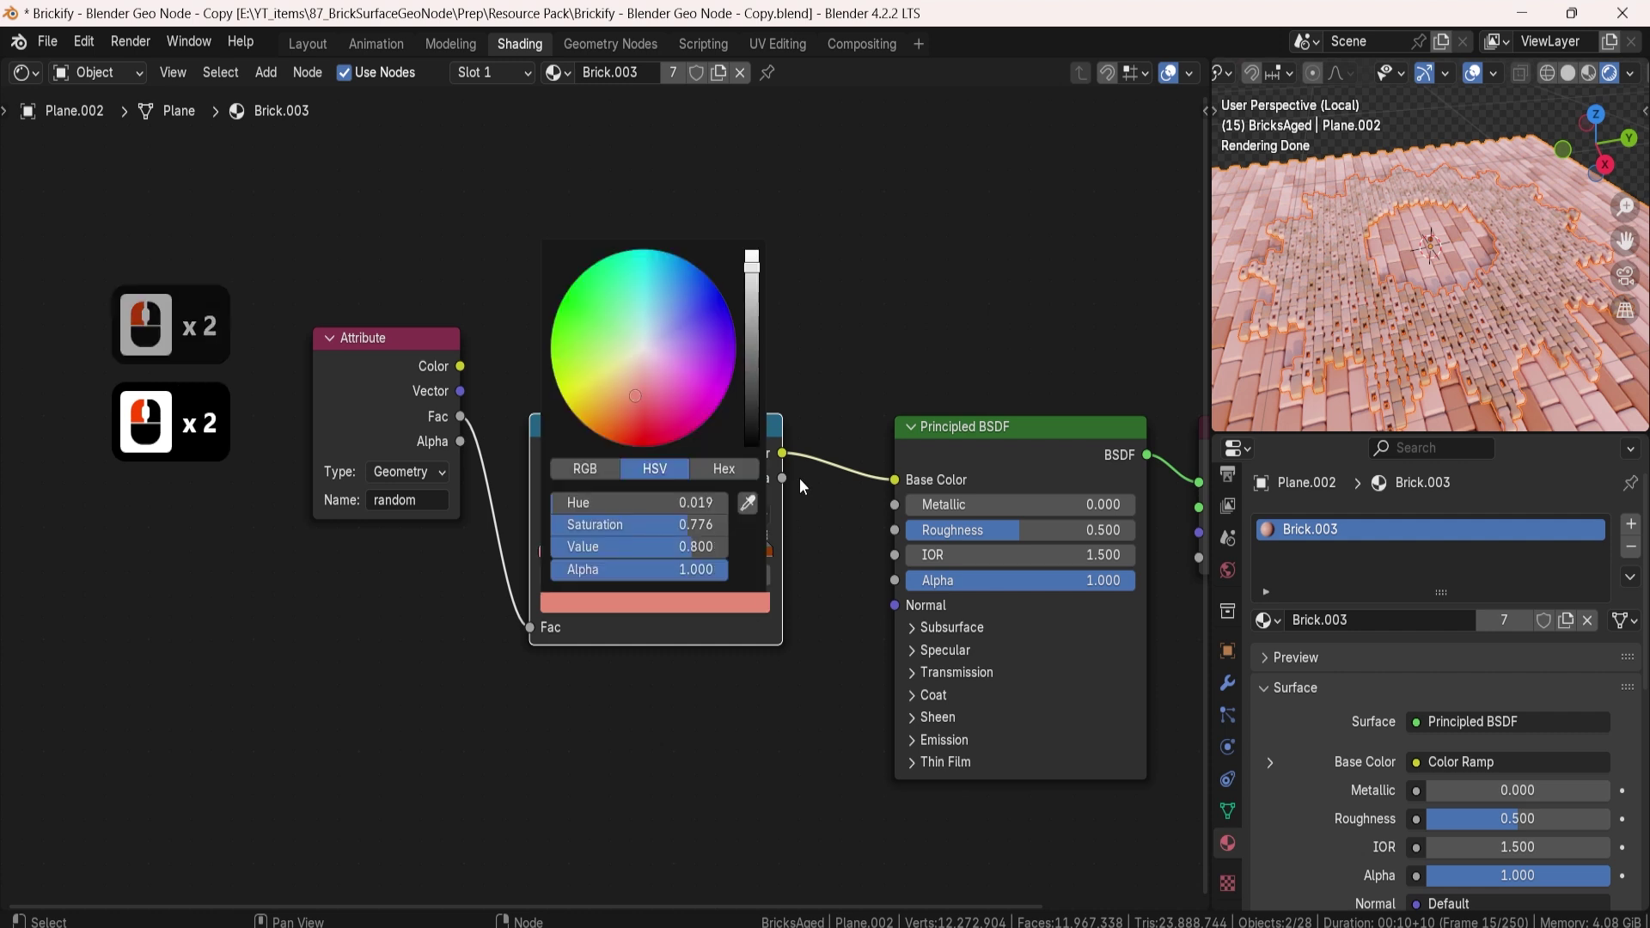
drag(749, 306, 752, 345)
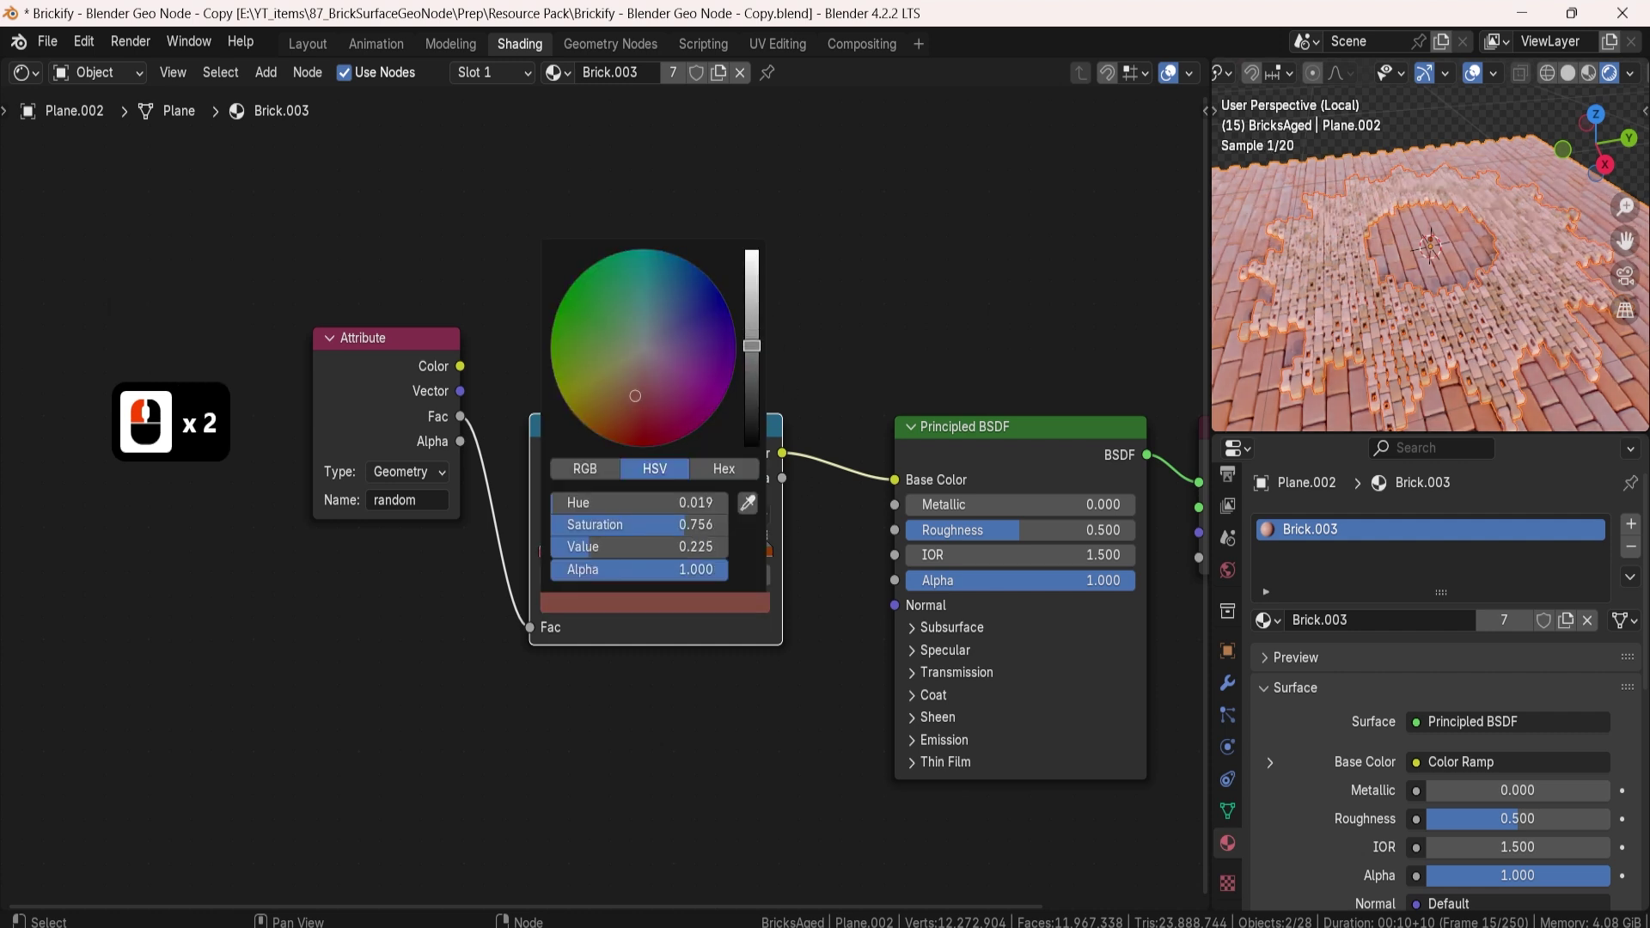
Step: Darken the last stop of the Brick.003 Color Ramp to a Value of 0.164
click(767, 548)
click(756, 601)
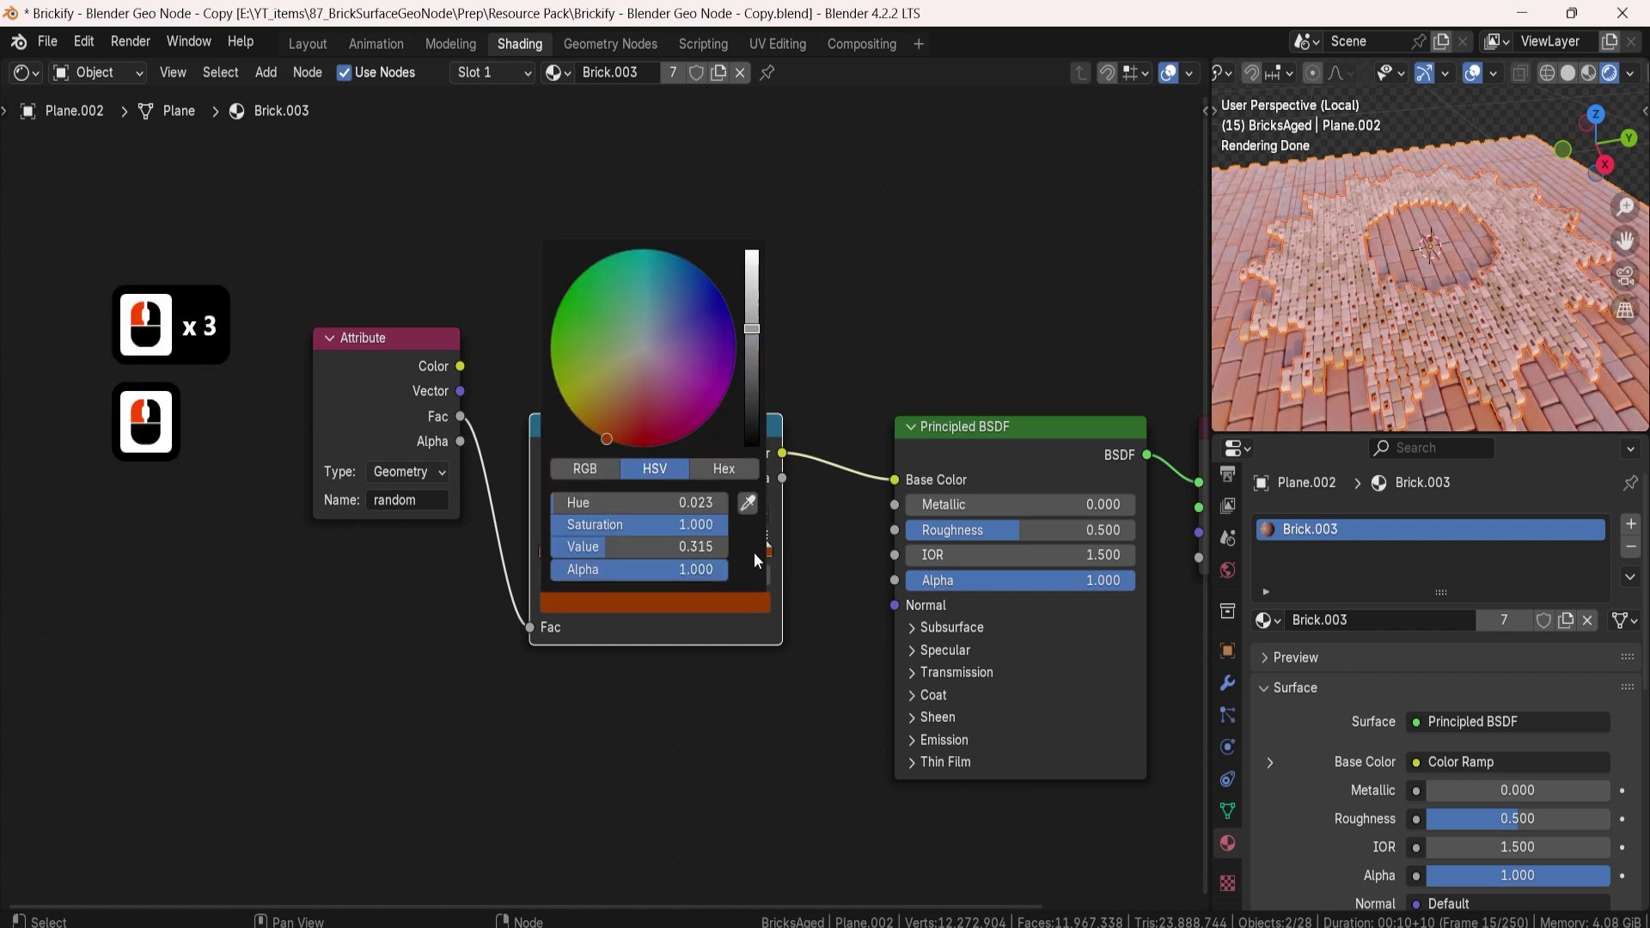
drag(753, 333, 755, 357)
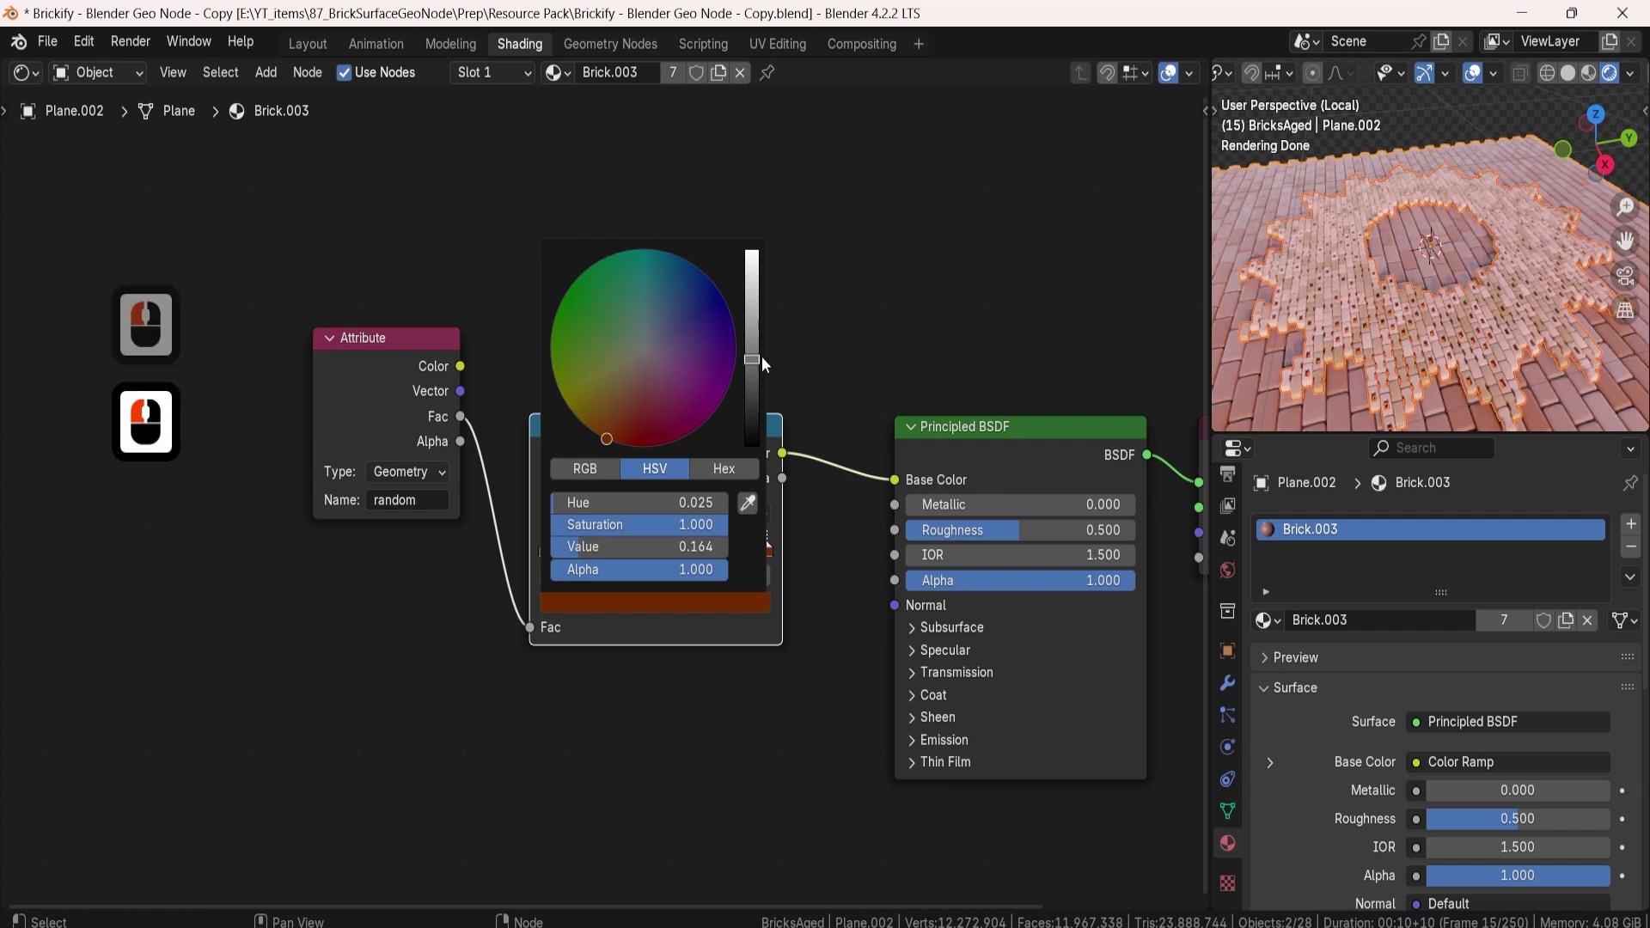
Step: Select the brick star, return to the Modeling workspace in Object Mode and review the star's Brickify.3DT settings
click(1383, 308)
click(445, 43)
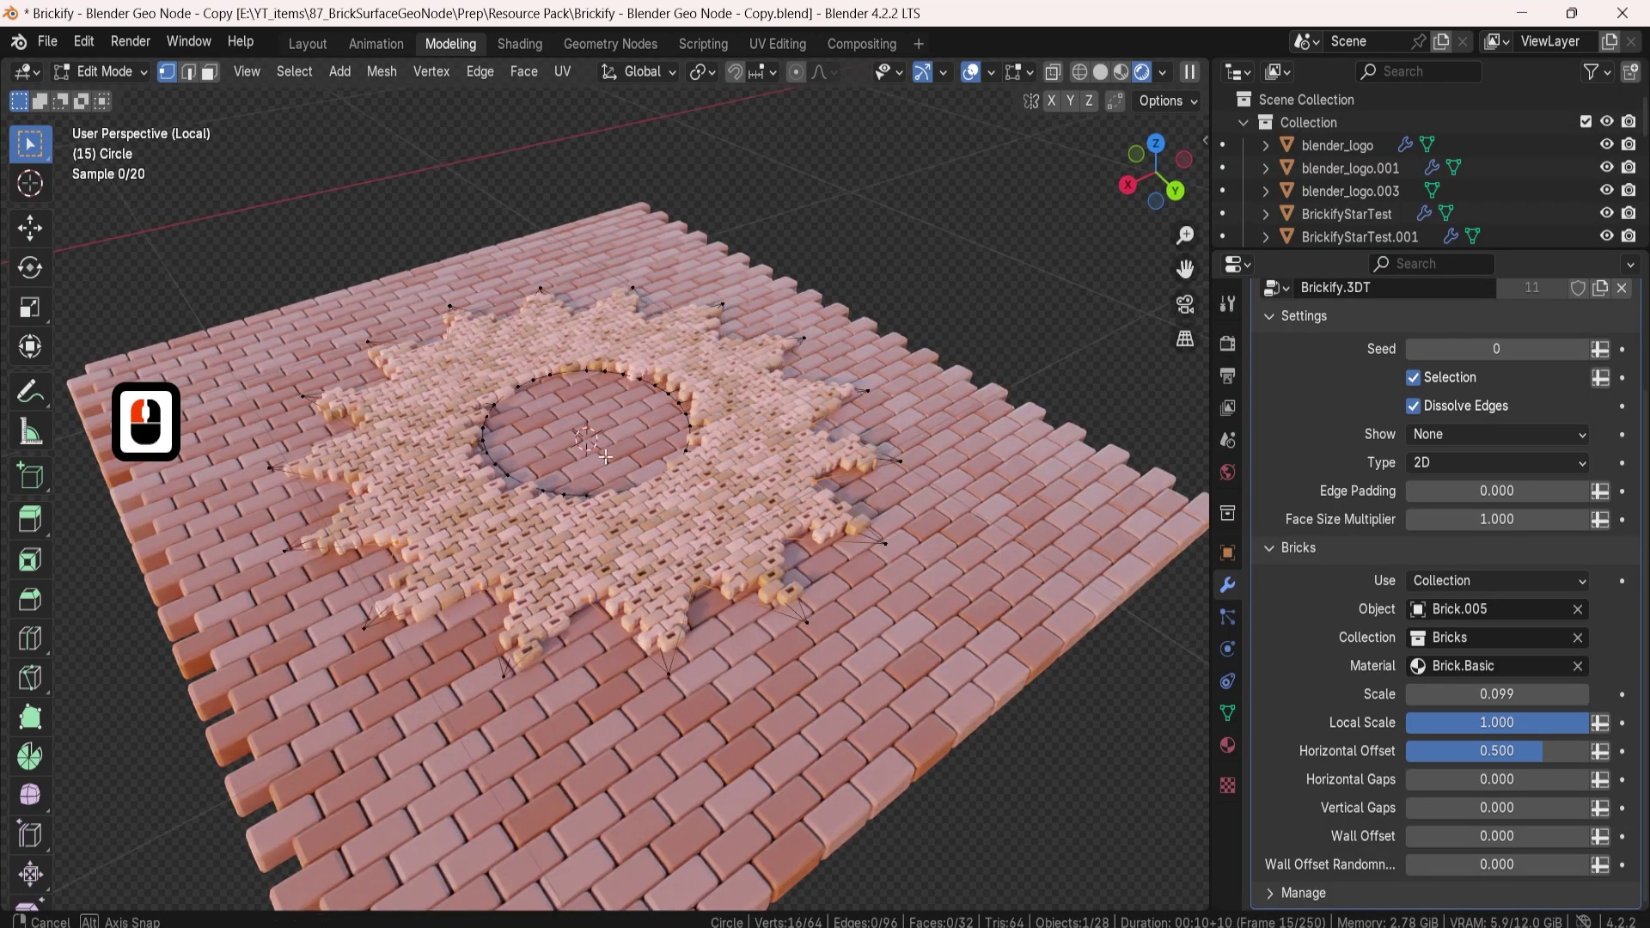
middle_drag(605, 456, 738, 473)
key(Tab)
click(719, 656)
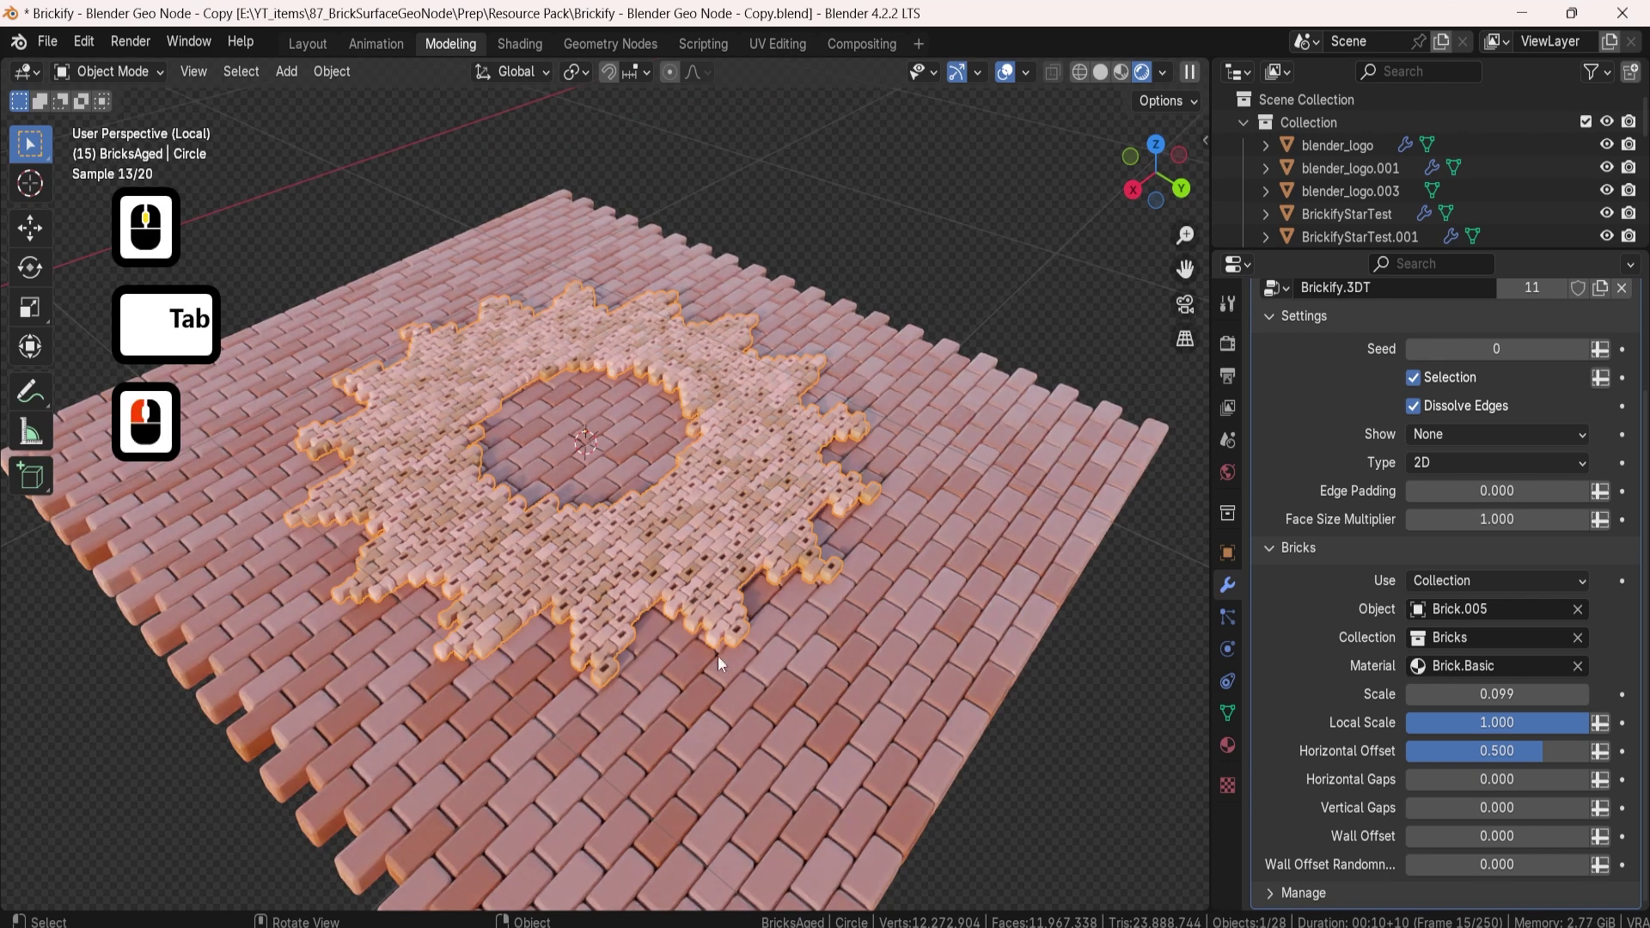
middle_drag(653, 751, 683, 655)
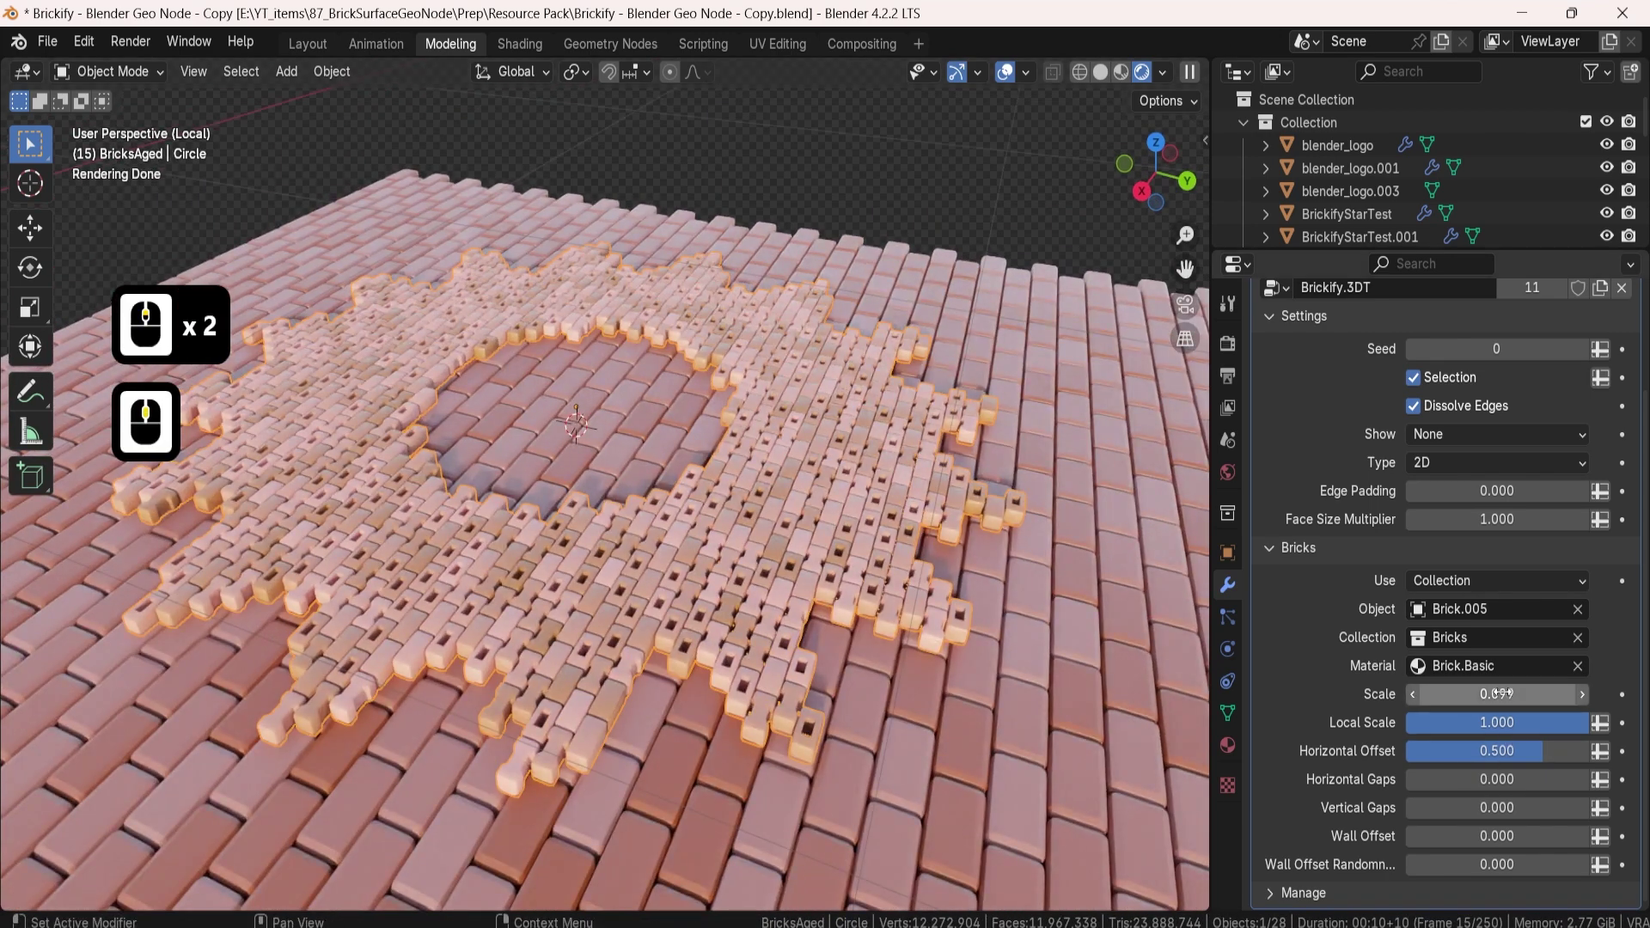
scroll(1497, 610, up, 2)
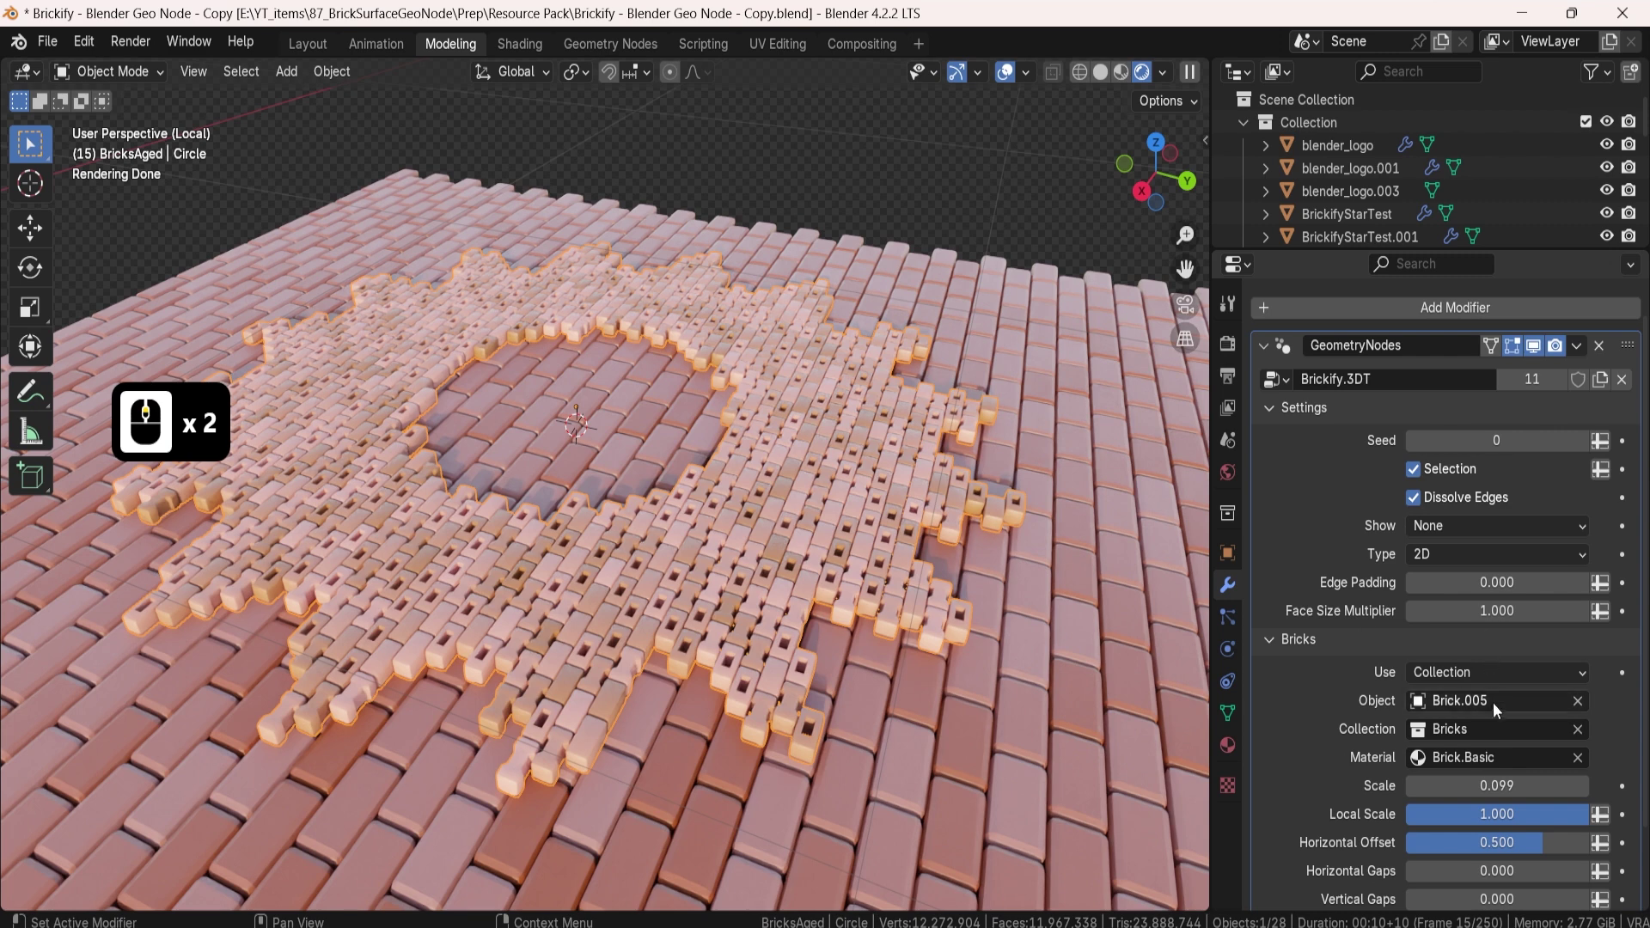
Step: Select the brick plane and reduce the Scale of its bricks to 0.031
click(924, 473)
click(916, 483)
middle_drag(918, 478, 921, 466)
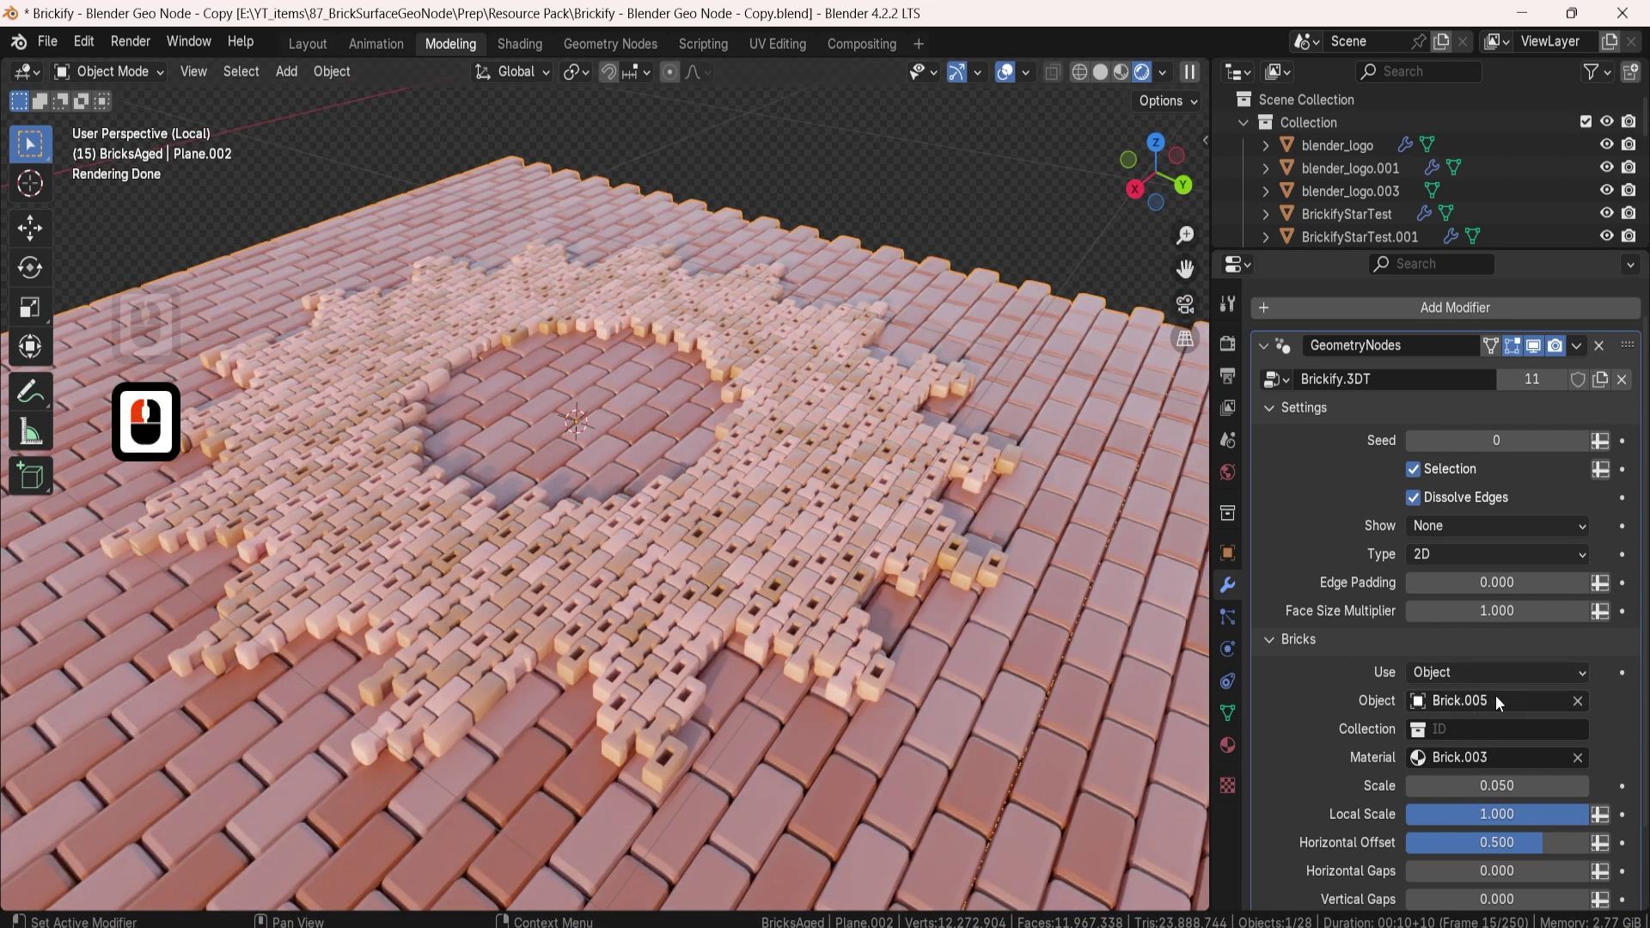
scroll(1474, 778, down, 1)
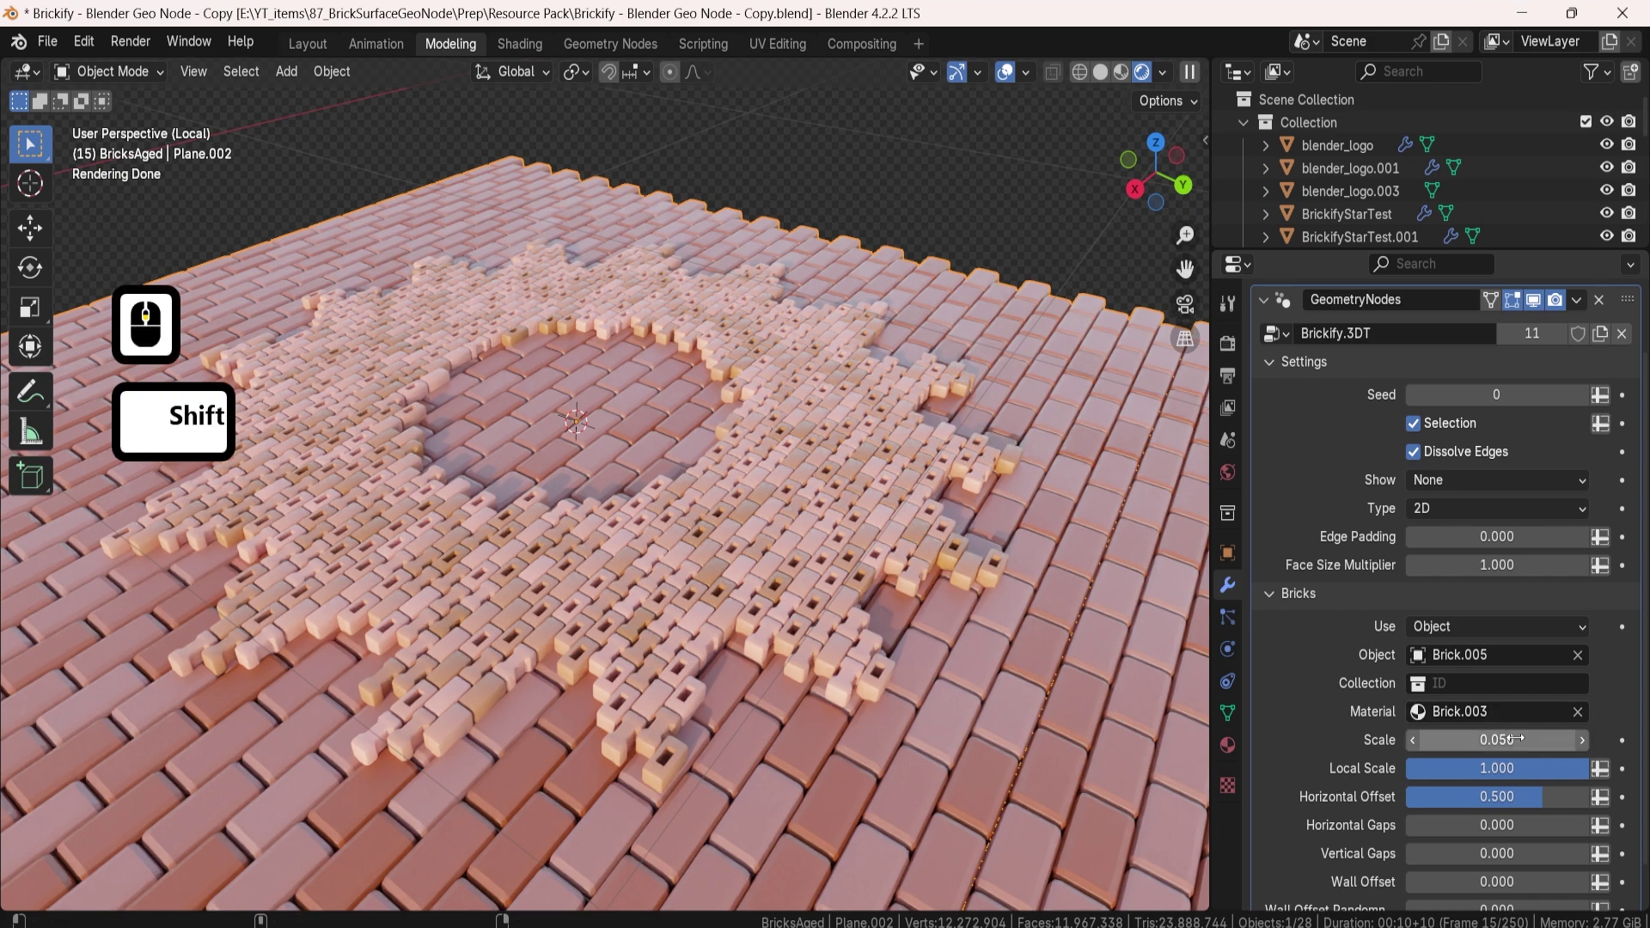
shift+drag(1509, 739, 1462, 740)
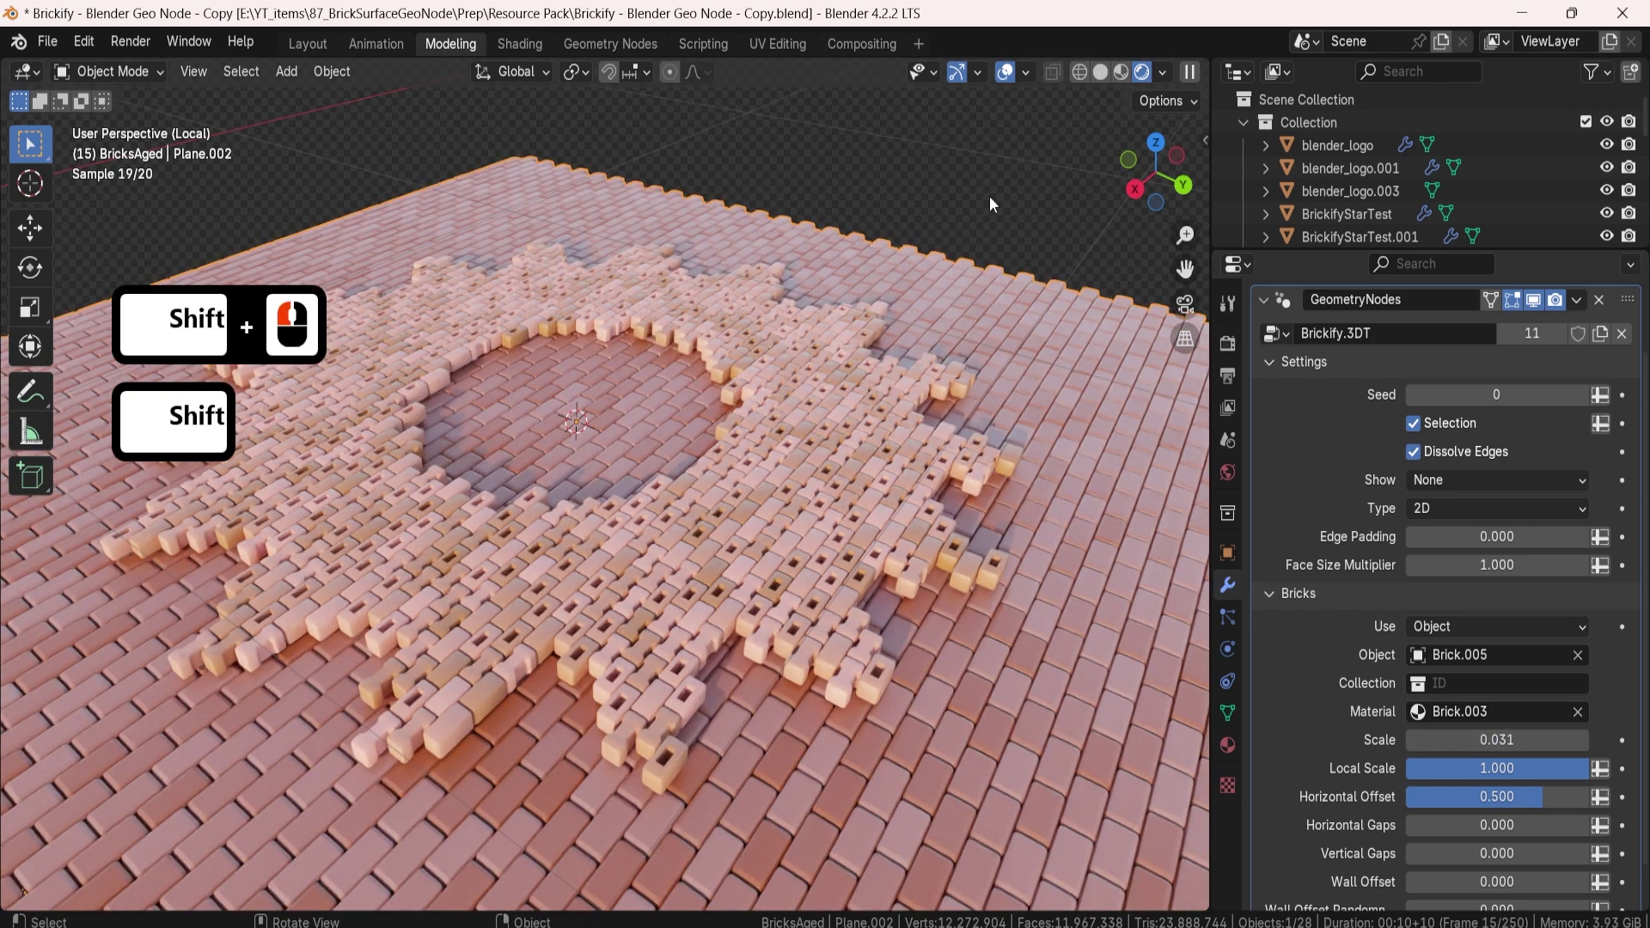
scroll(838, 332, down, 4)
middle_drag(796, 348, 885, 311)
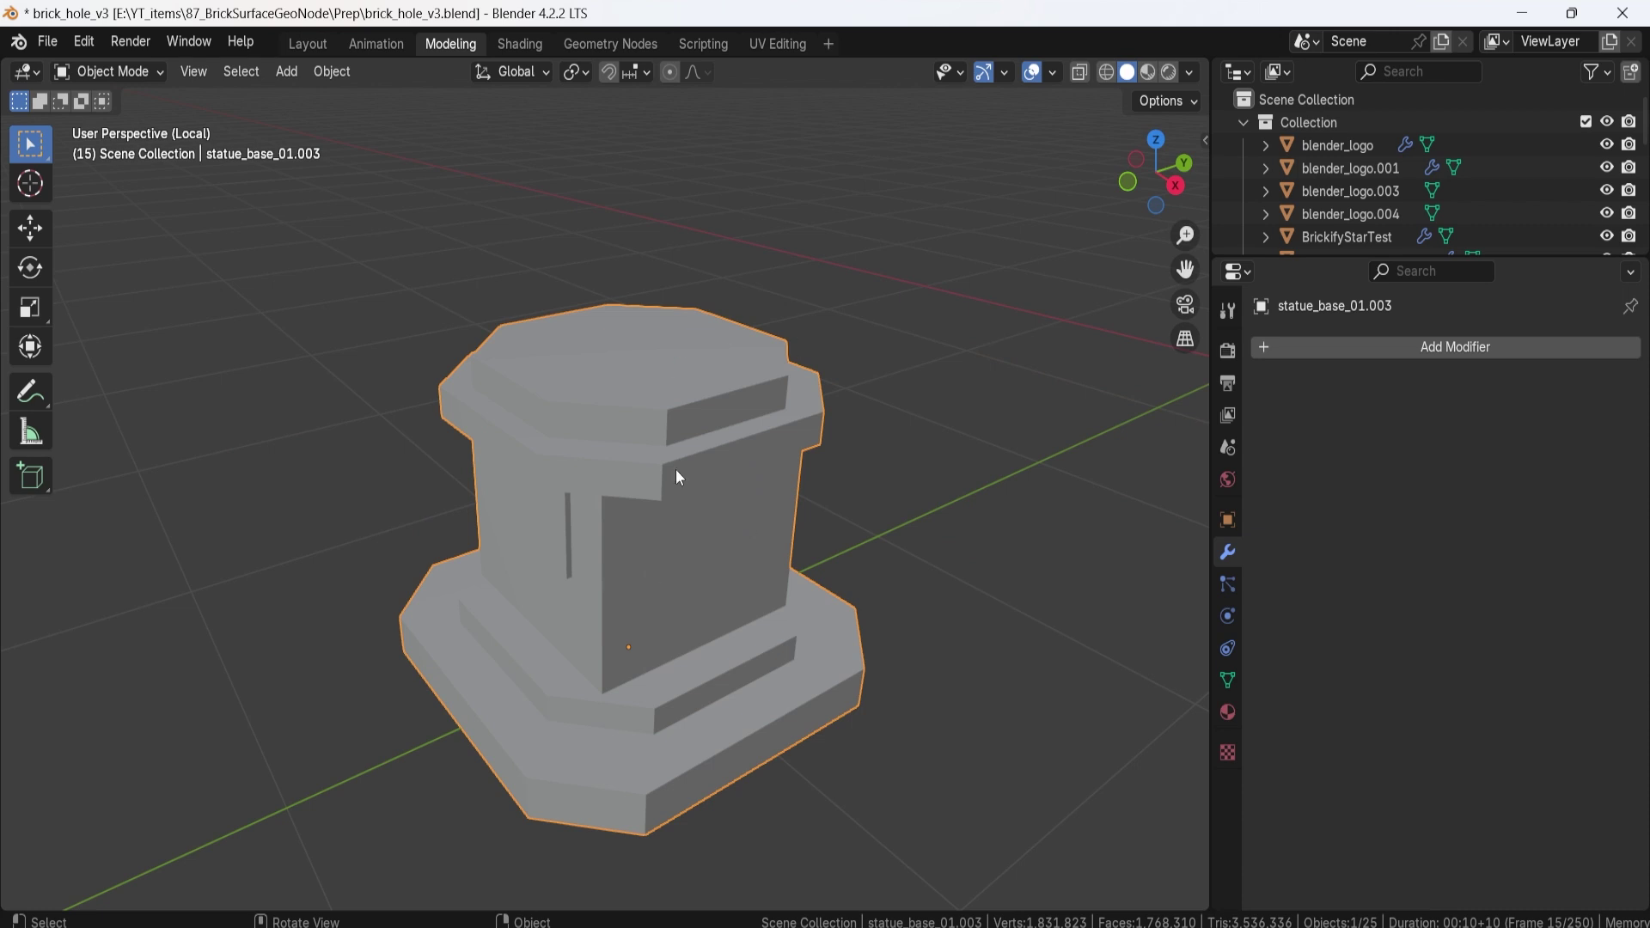
Step: Add a Geometry Nodes modifier to the statue base, assign the Brickify.3DT node group and view it in Material Preview
click(1328, 348)
click(1328, 349)
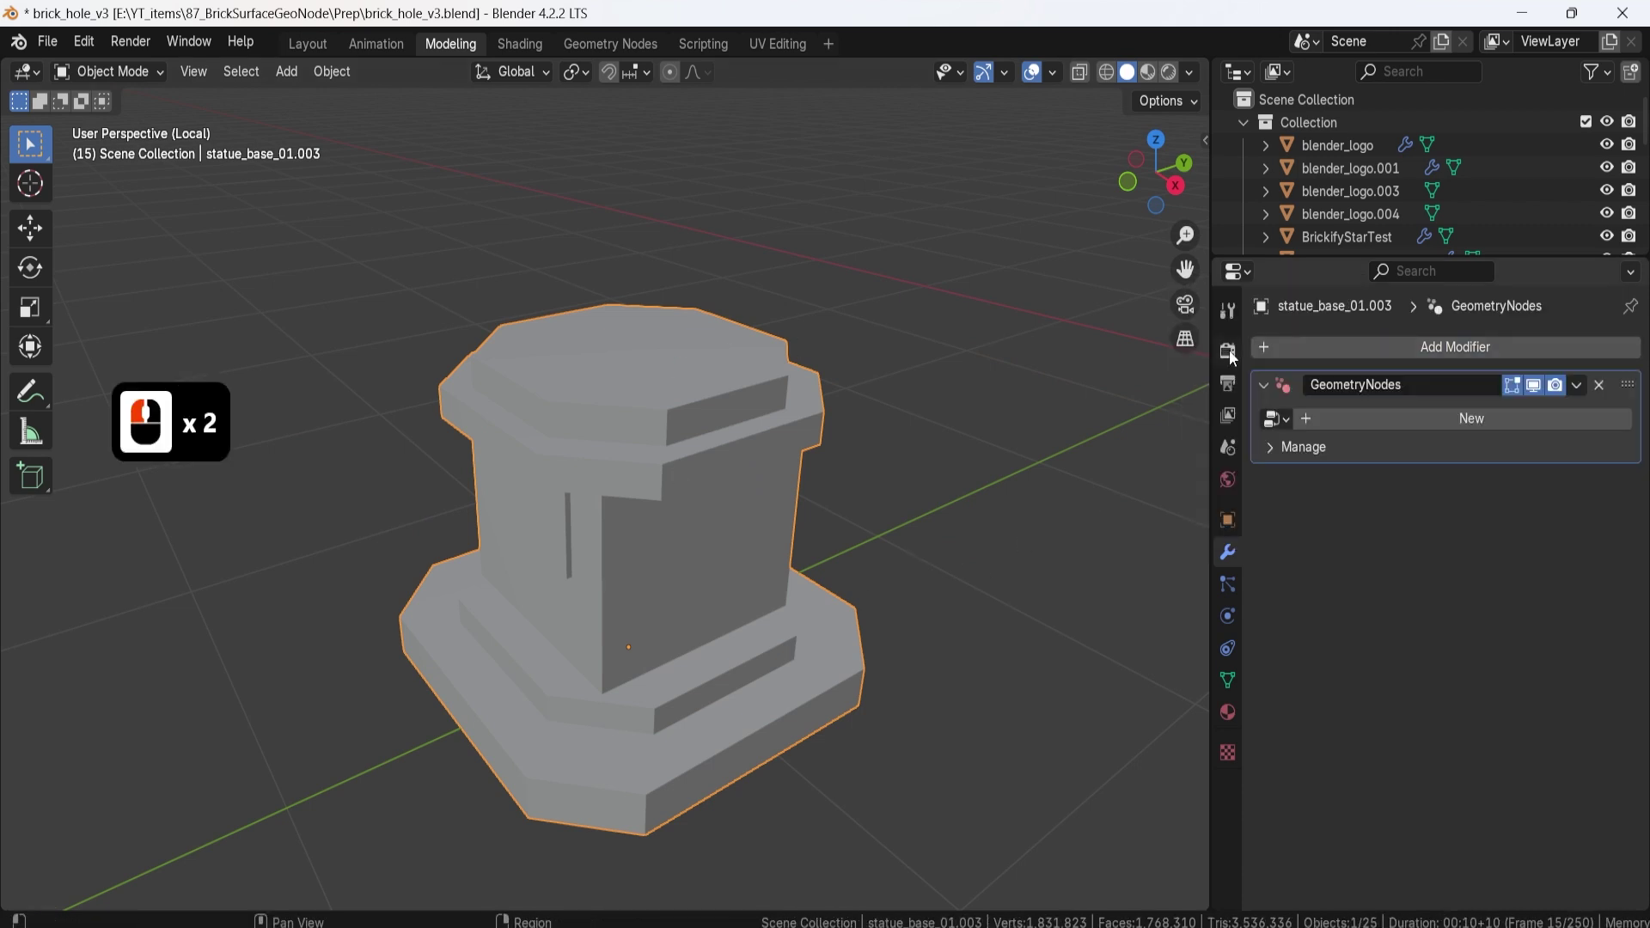
click(1278, 416)
click(1314, 492)
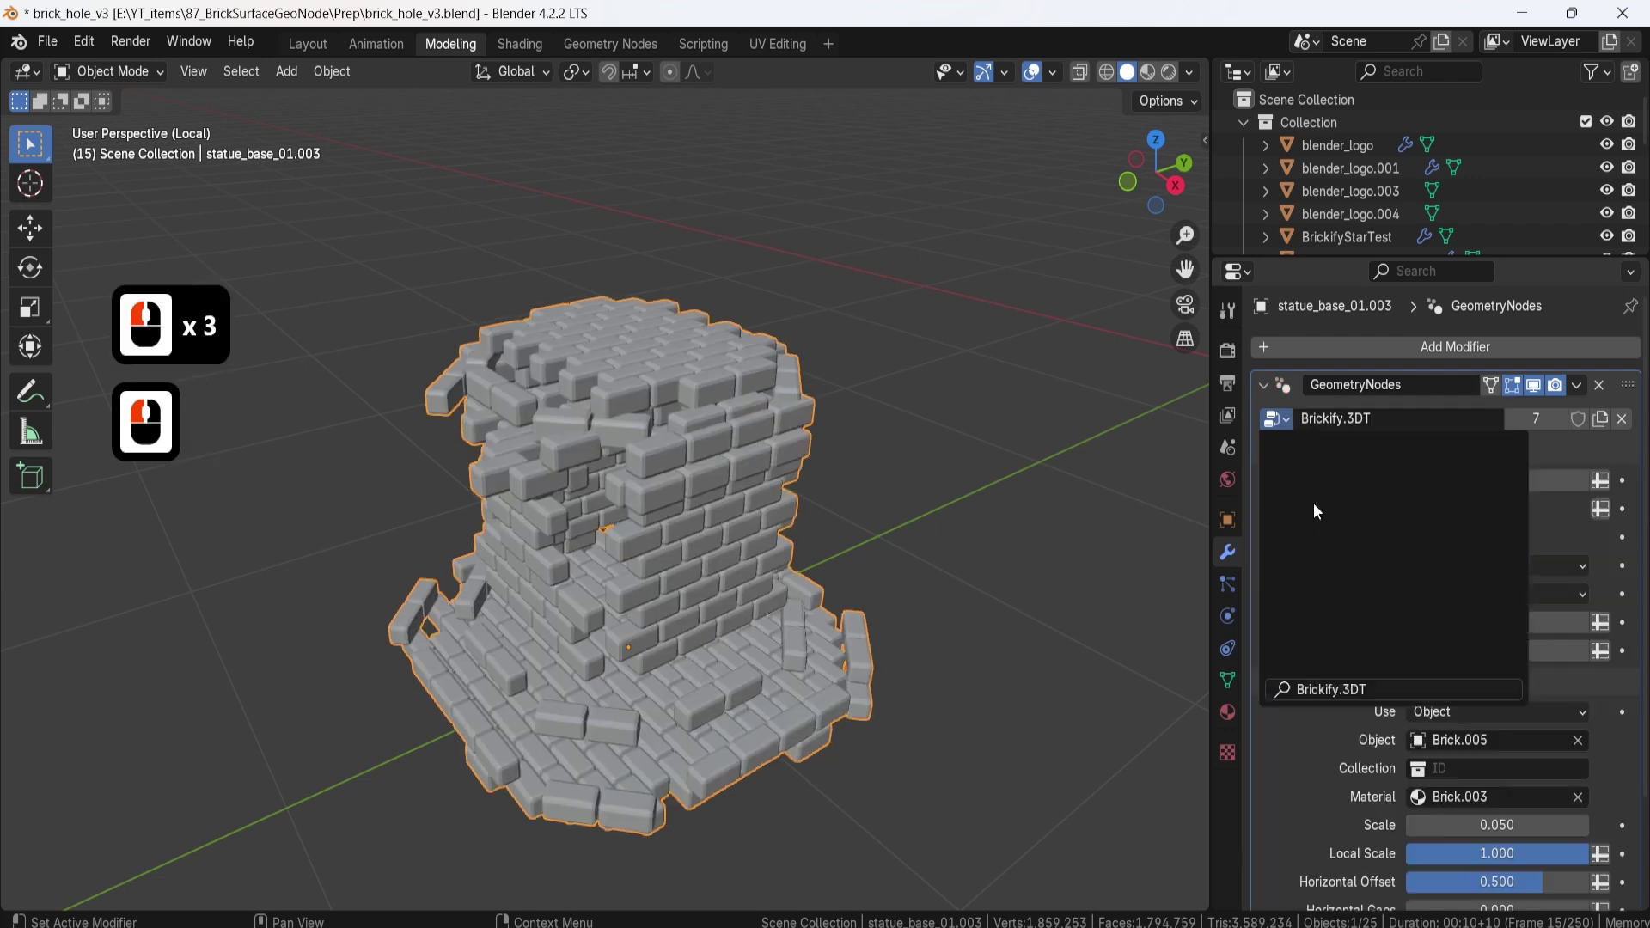
mouse_move(664, 601)
middle_down()
mouse_move(699, 545)
mouse_move(655, 545)
mouse_move(873, 523)
mouse_move(777, 492)
middle_up()
click(1149, 73)
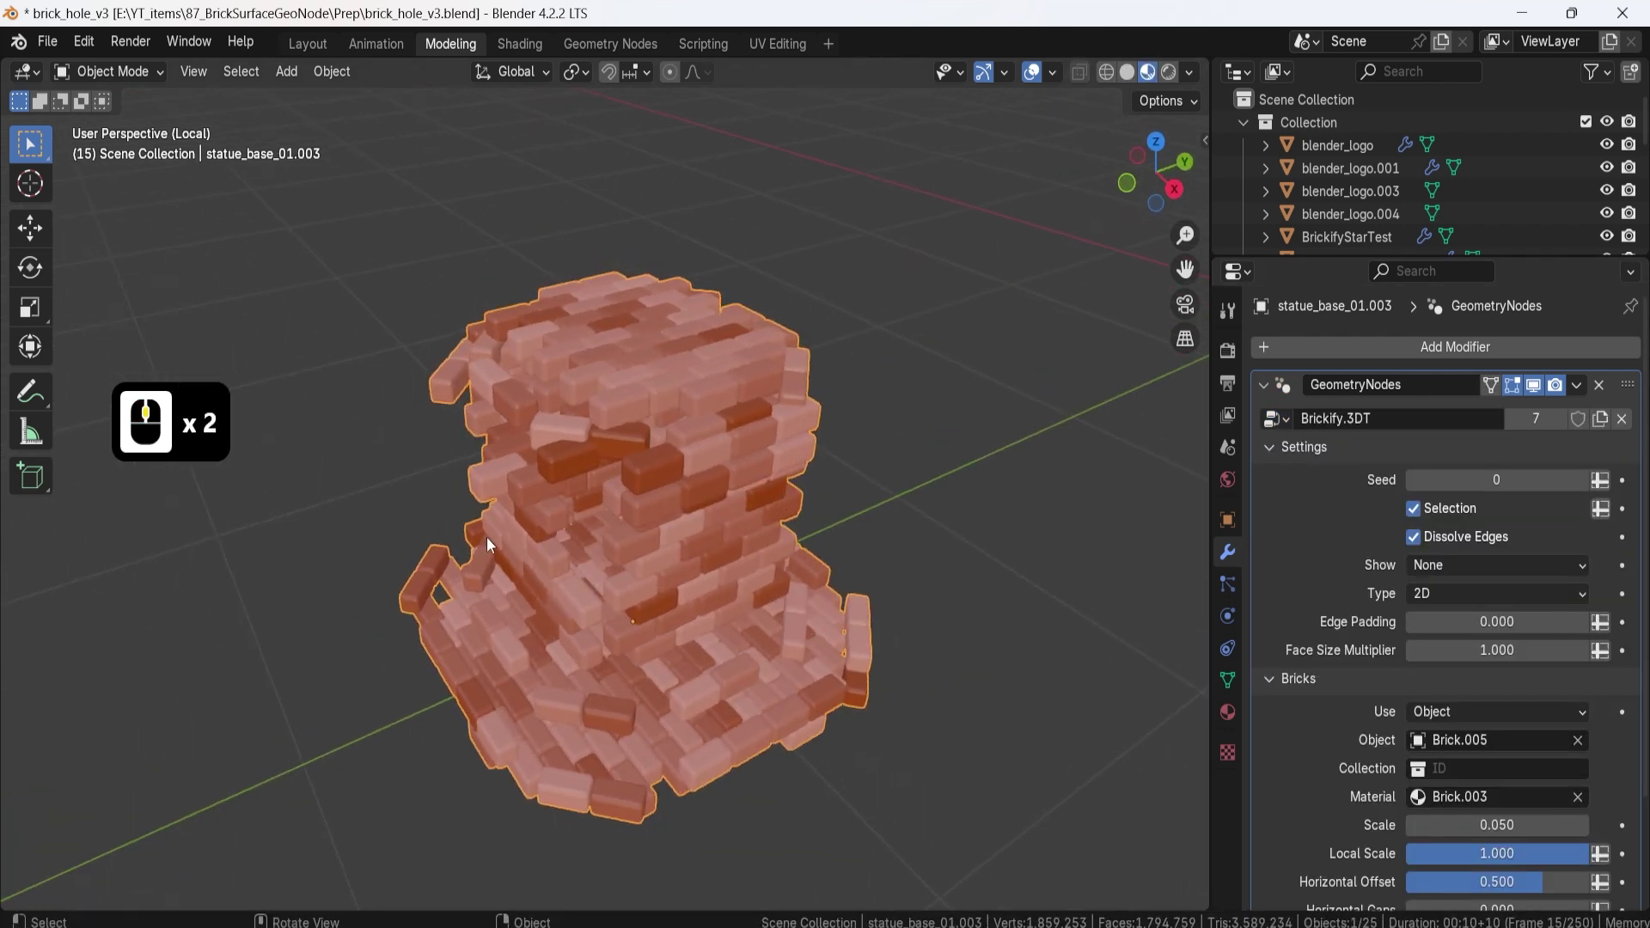
Step: Set the statue base's Show option to Base Mesh
click(1426, 565)
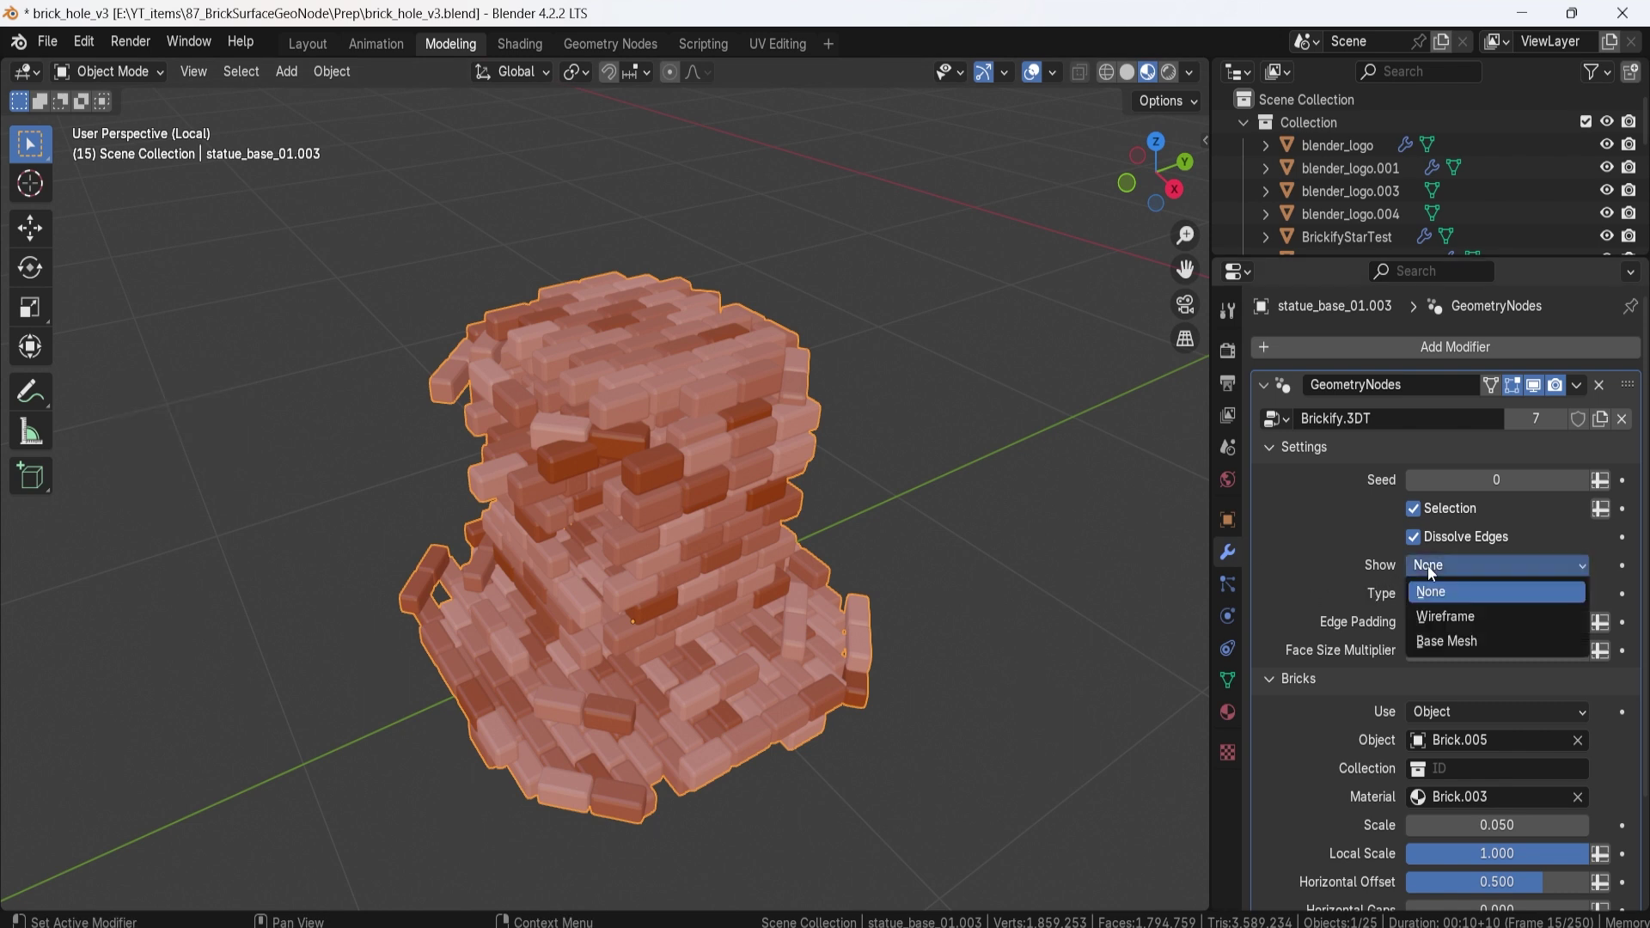
click(1453, 641)
middle_drag(828, 521, 615, 651)
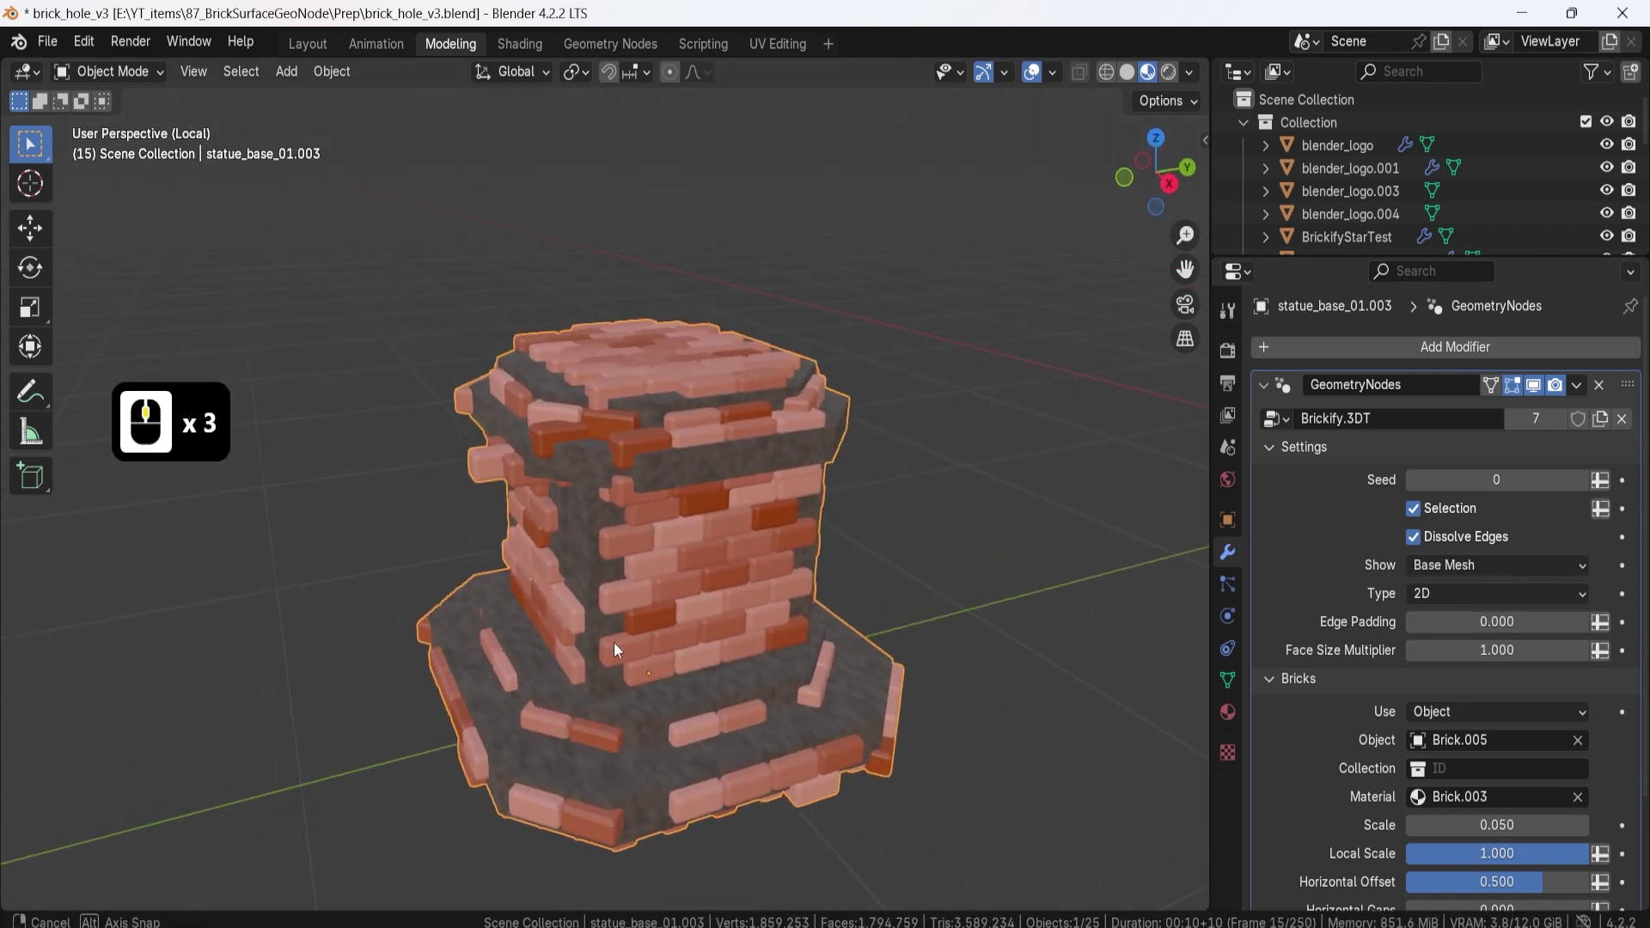
Step: Set the statue base's Show option to Wireframe and inspect the outlines around the bricks
click(1456, 565)
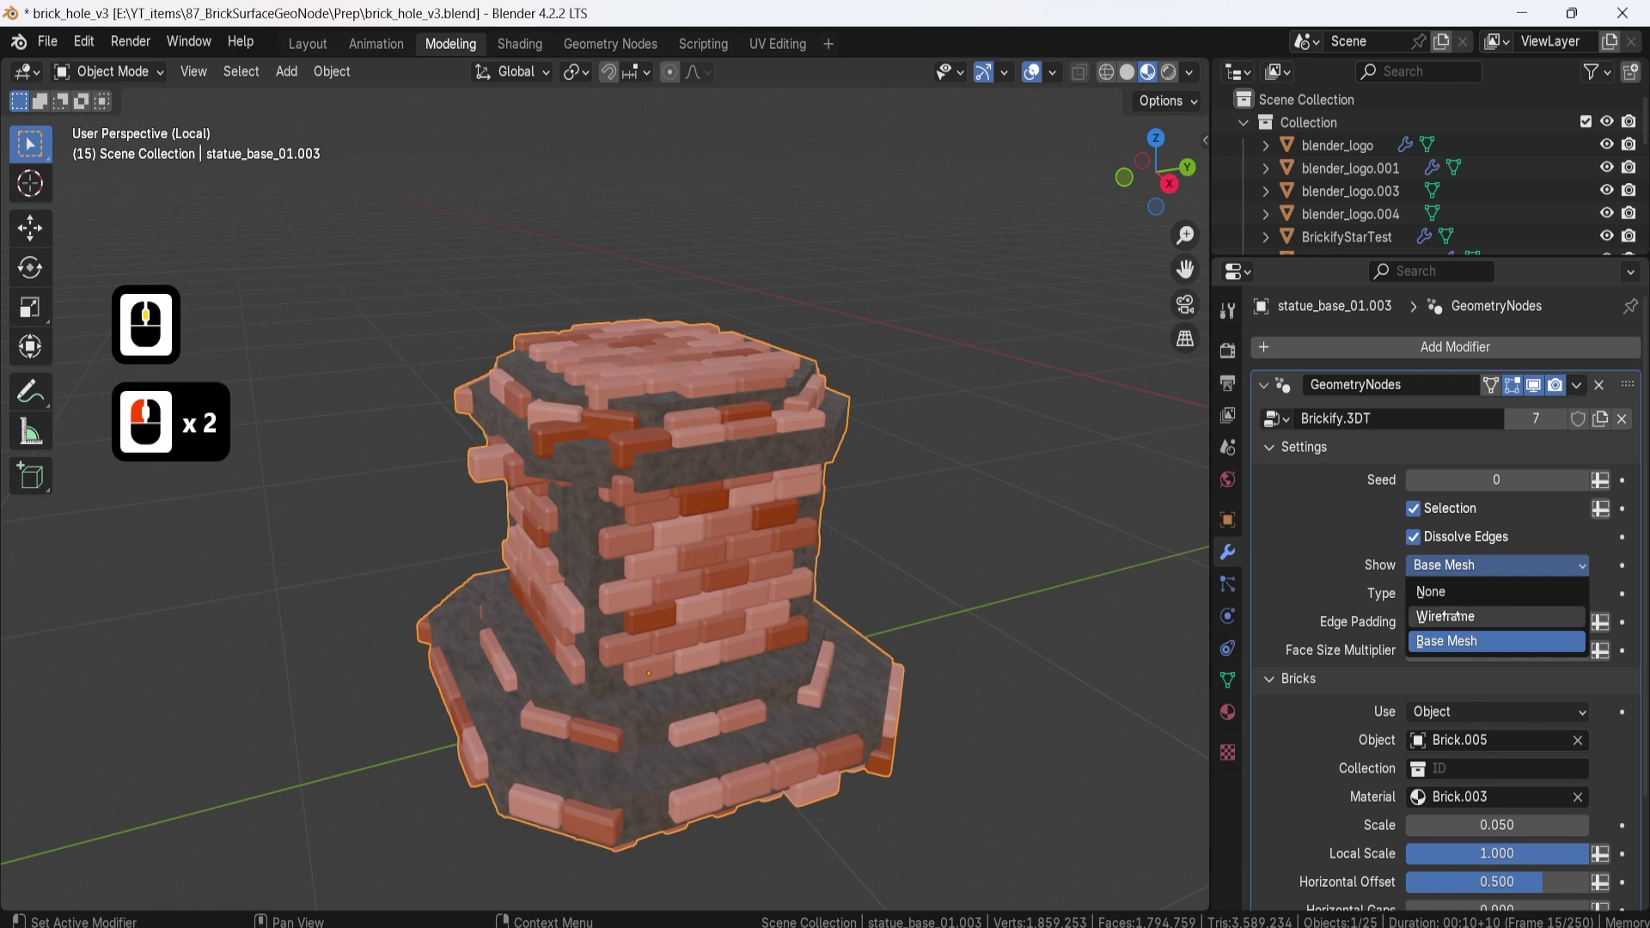
click(1447, 616)
middle_drag(631, 488, 760, 509)
middle_drag(597, 327, 593, 422)
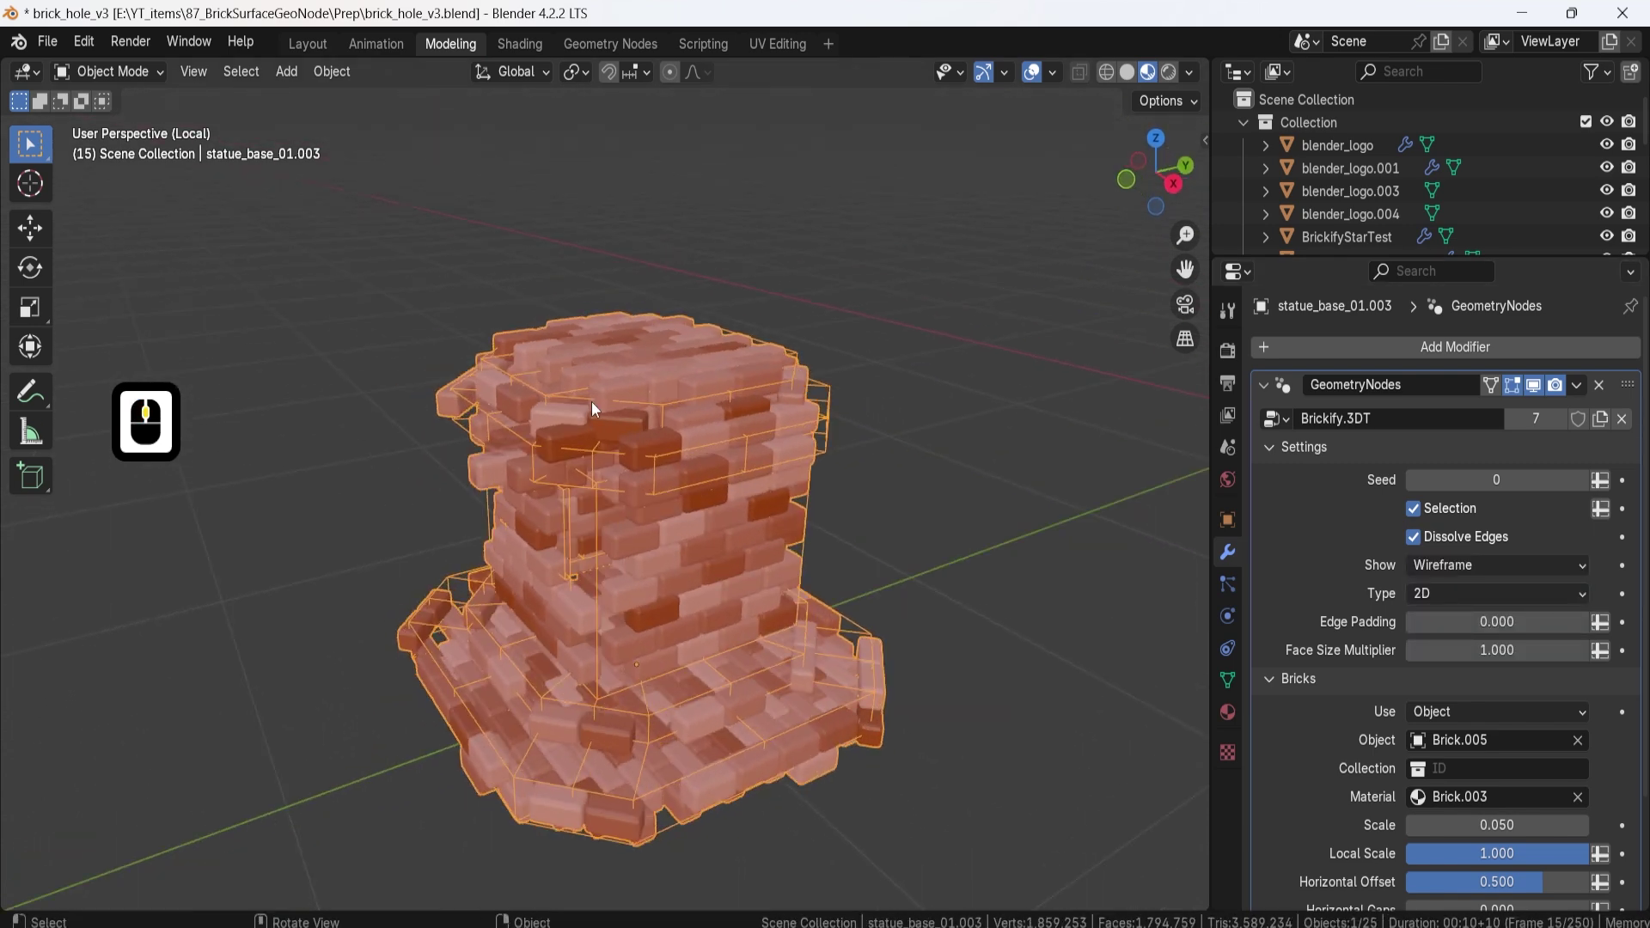
Step: In Edit Mode, move a face at the top of the statue base up about 0.066 m along Z, then return to Object Mode
key(Tab)
key(Tab)
key(Tab)
click(592, 379)
key(g)
key(z)
click(627, 344)
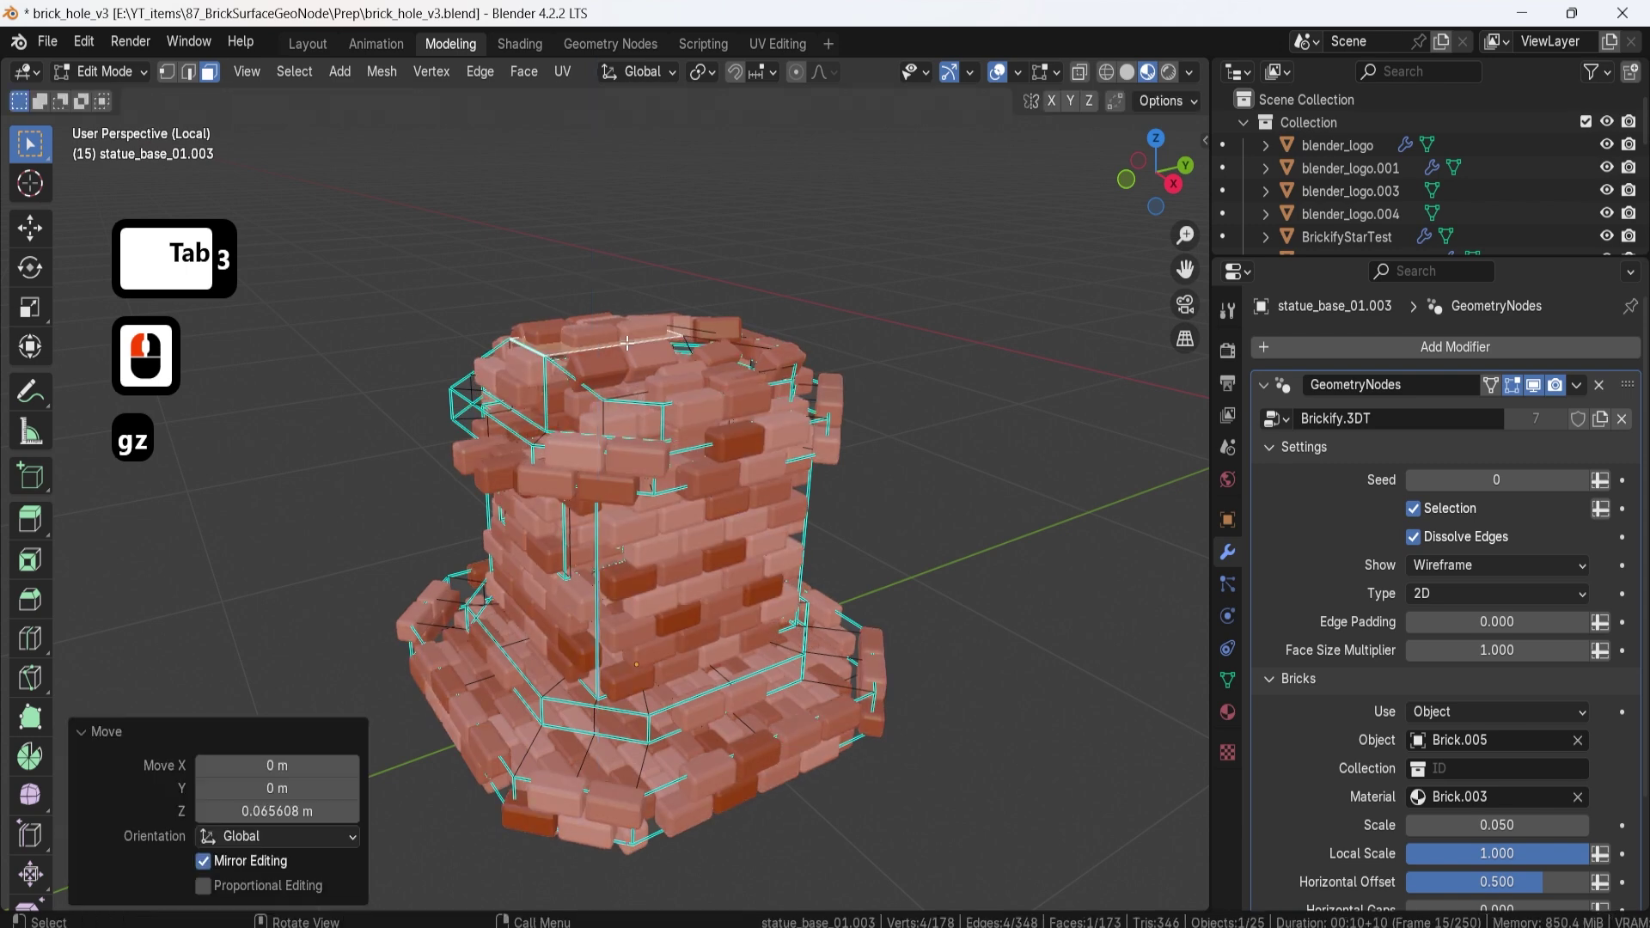
key(Tab)
middle_drag(781, 426, 792, 462)
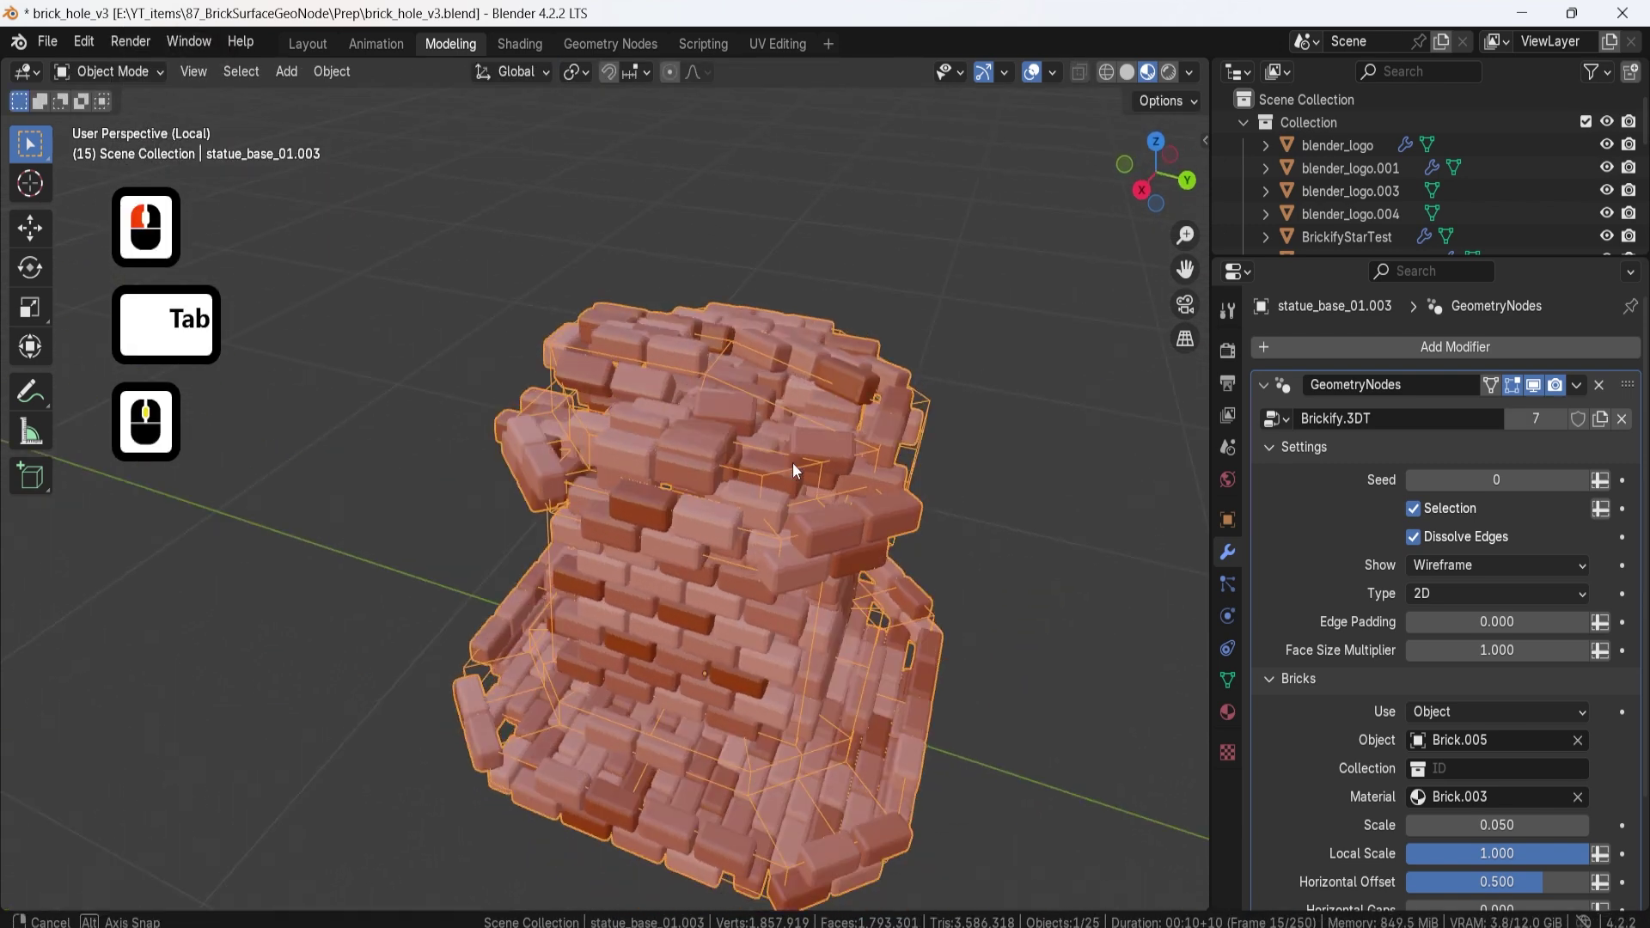
Step: Undo the face move and the change to the Wireframe display on the statue base
key(ctrl+z)
key(ctrl+z)
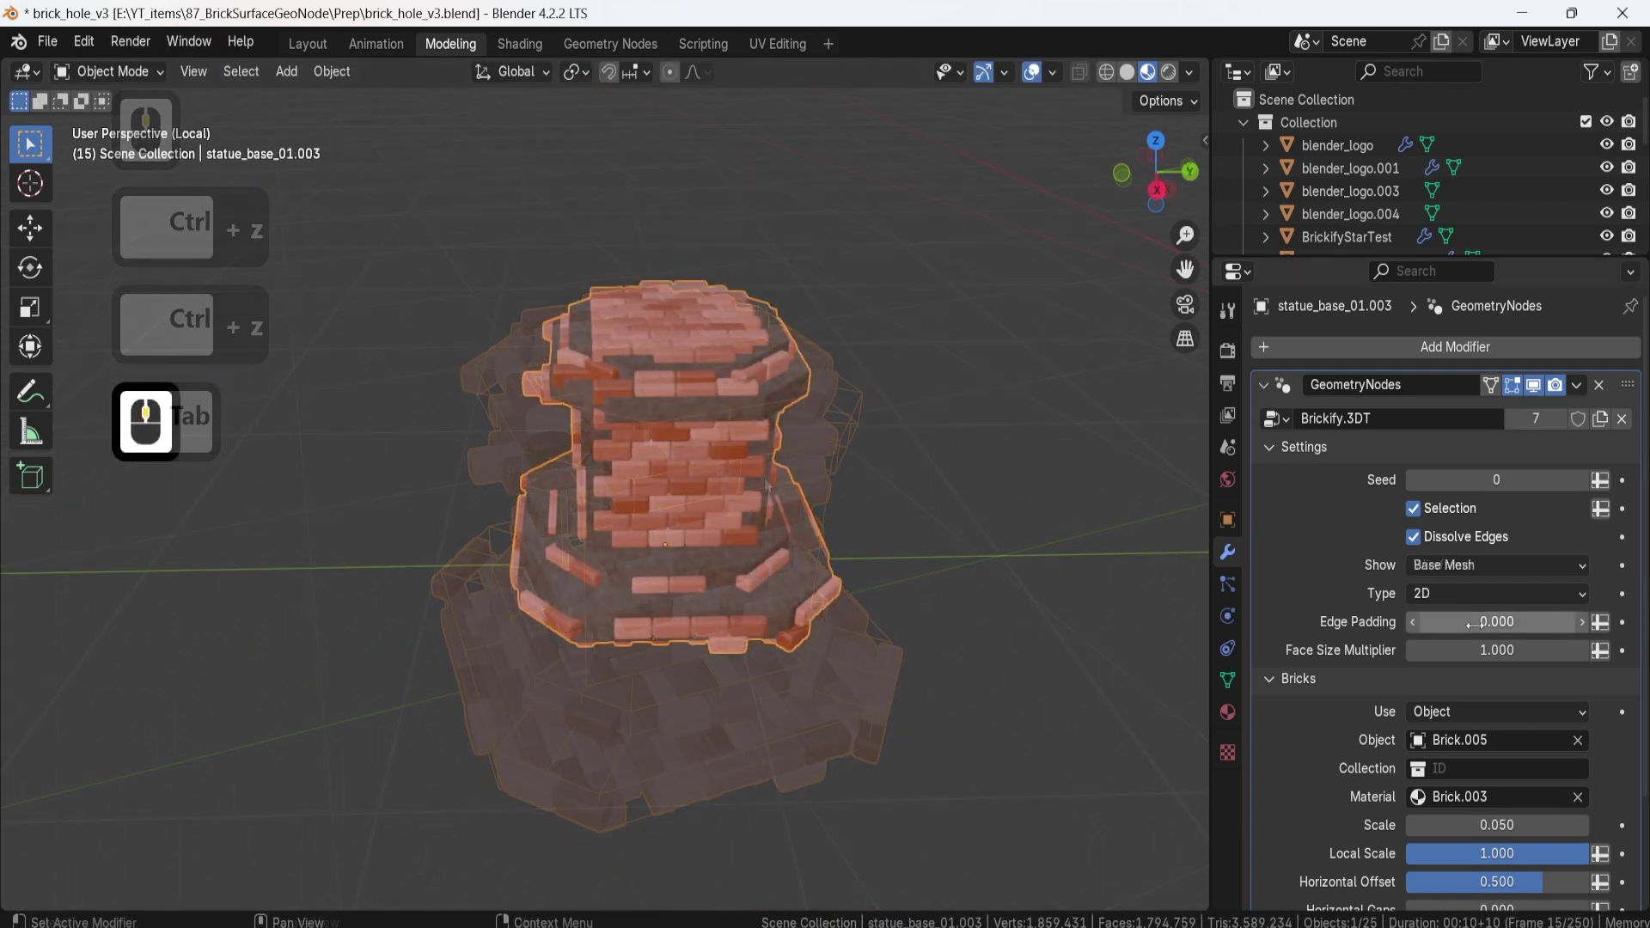
middle_drag(972, 521, 731, 487)
scroll(736, 488, up, 3)
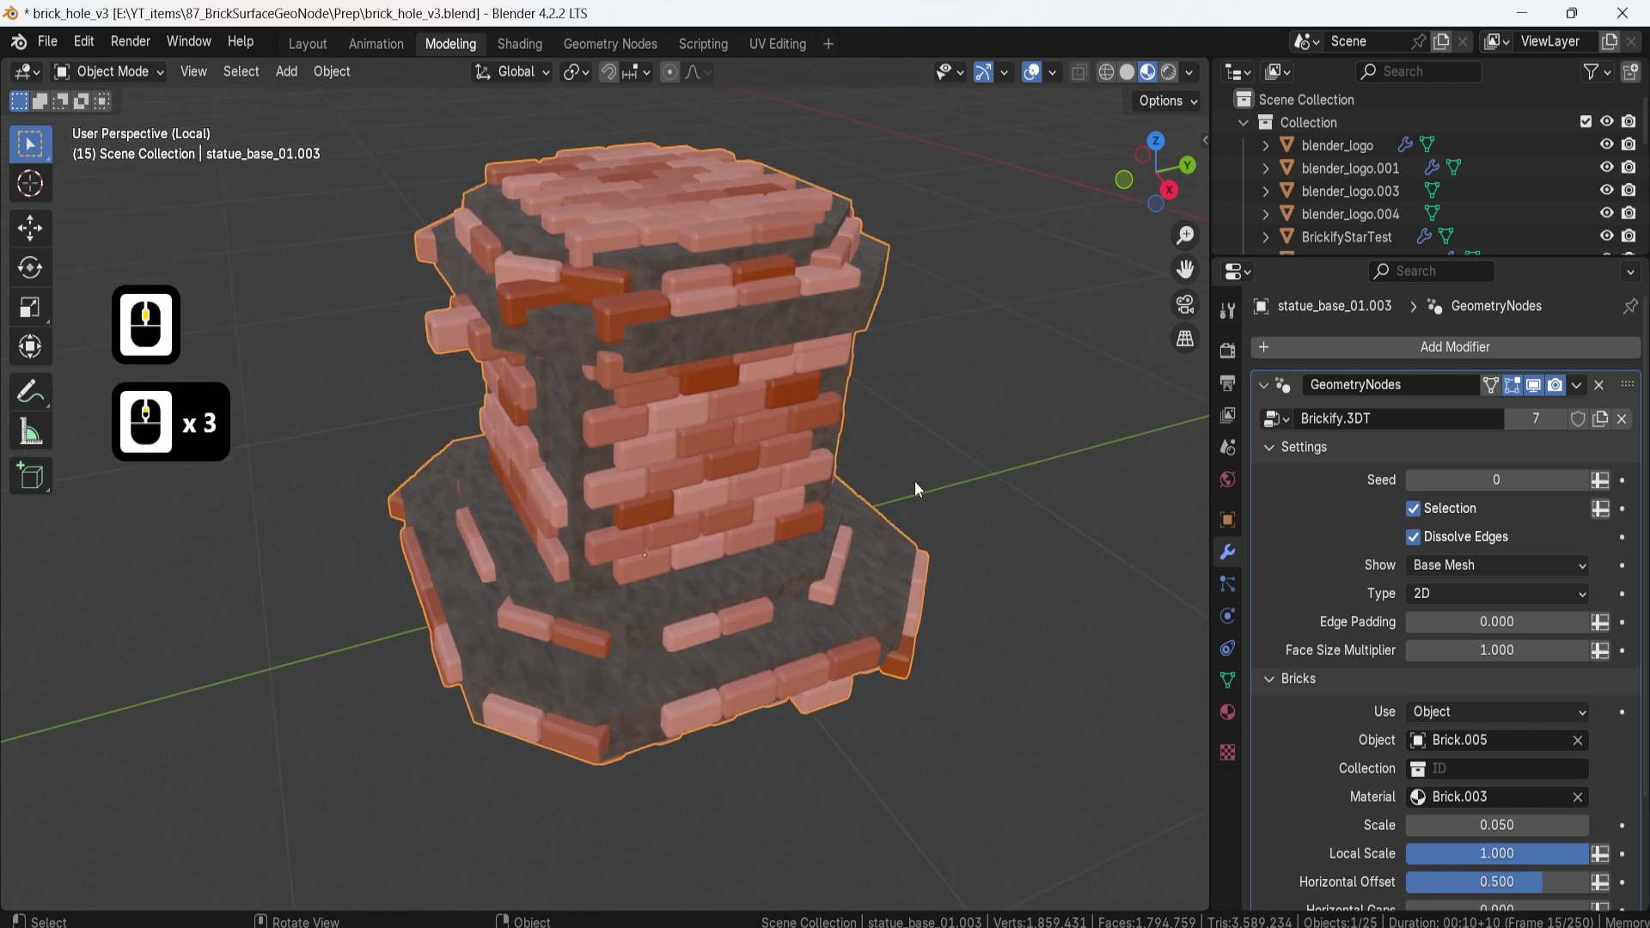
Step: Set the Brickify Type of the statue base to 3D and inspect the brick layout
click(1441, 596)
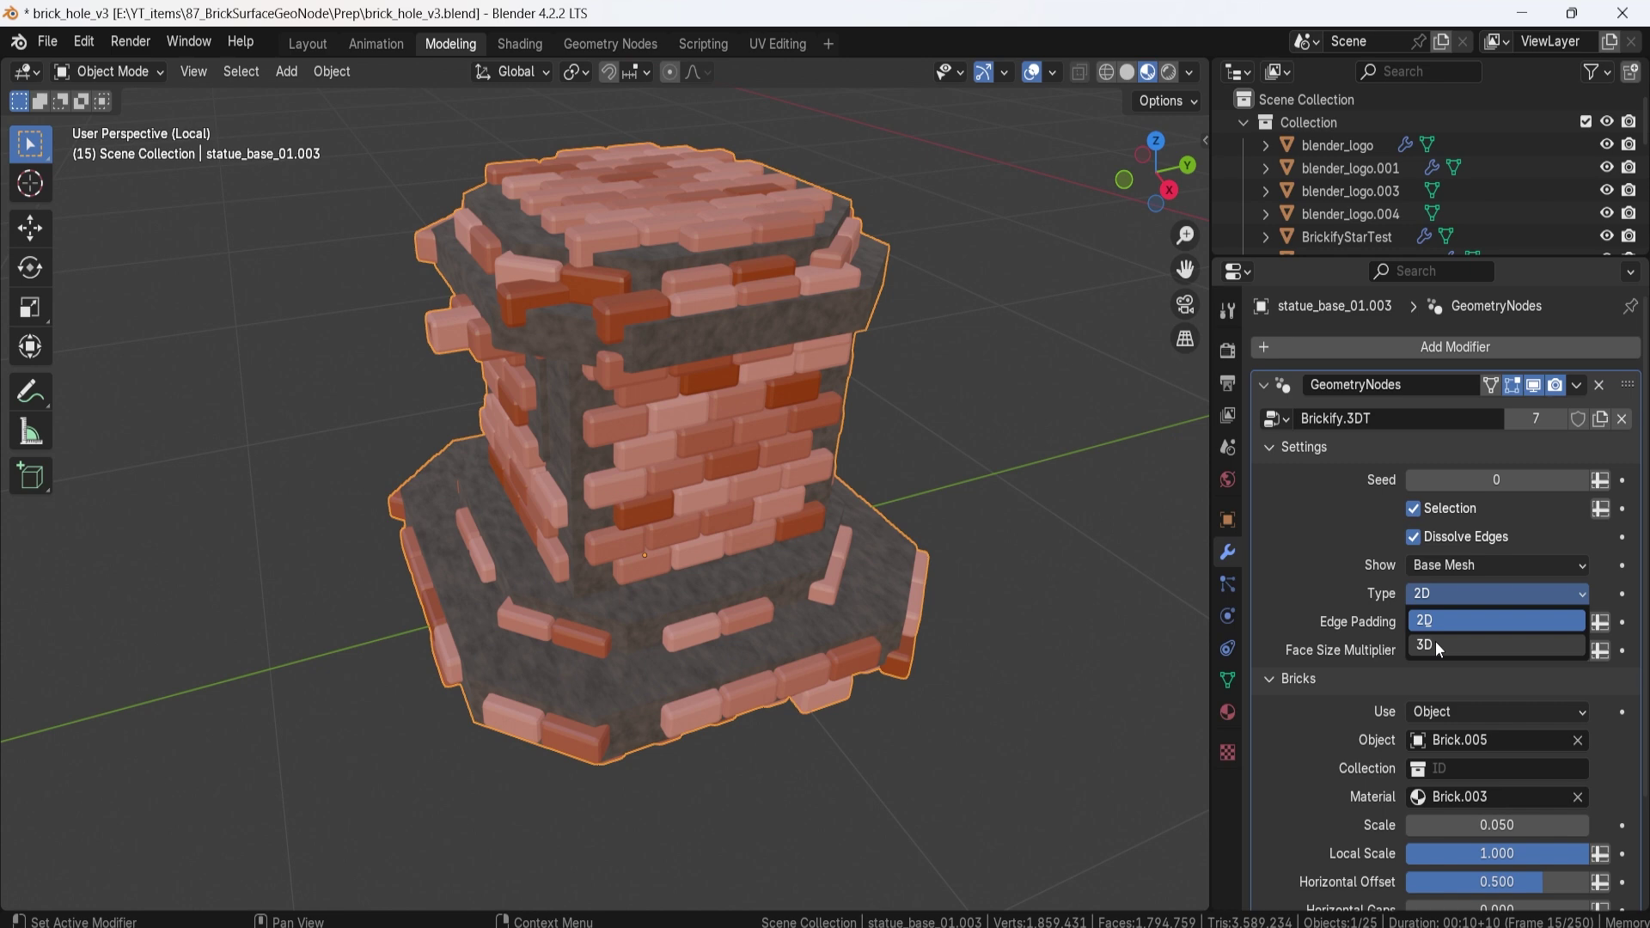
click(1435, 645)
middle_drag(595, 464, 564, 426)
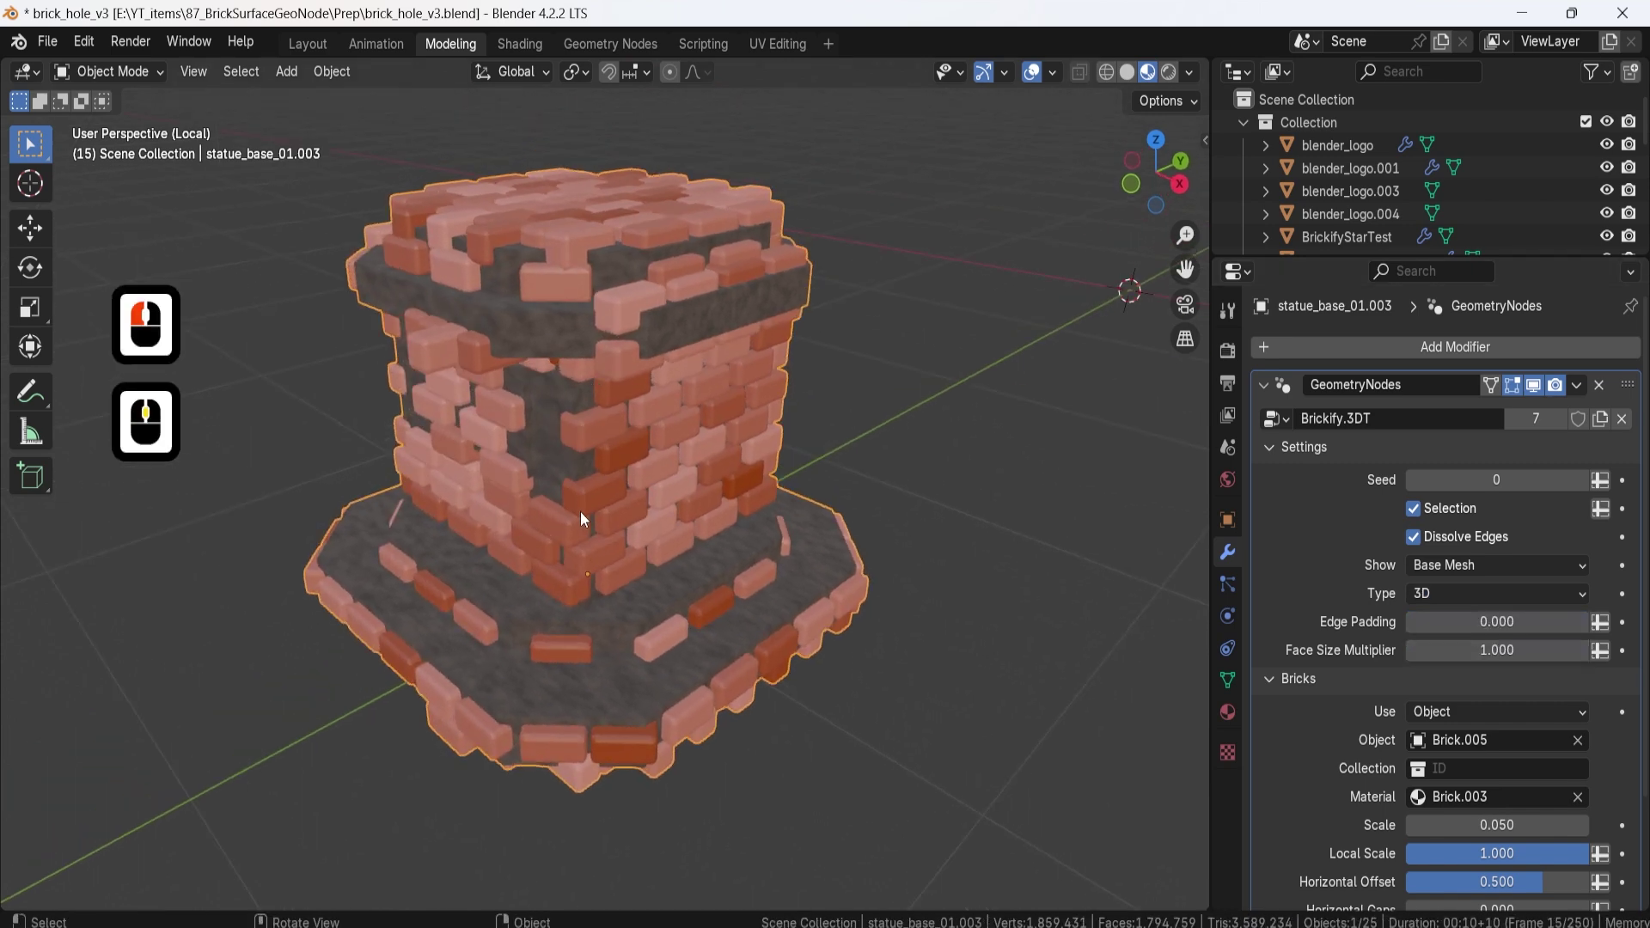
middle_drag(578, 669, 774, 561)
Step: Switch the Brickify Type to 2D and back to 3D to compare both brick layouts on the statue base
click(1414, 591)
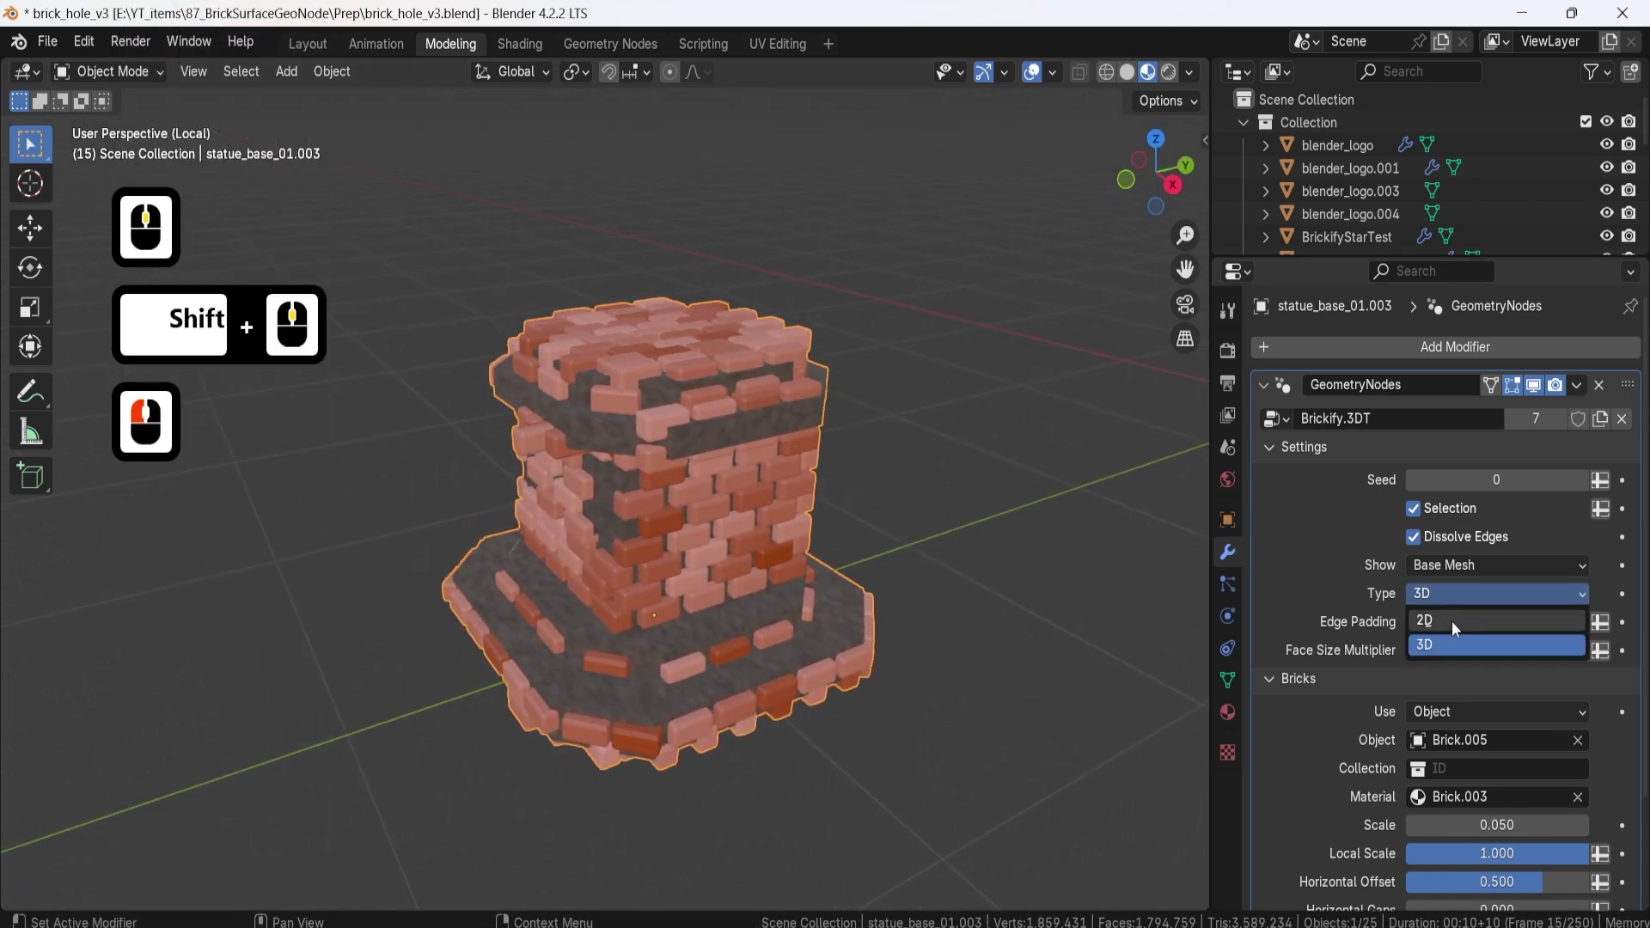
click(1451, 620)
click(1437, 596)
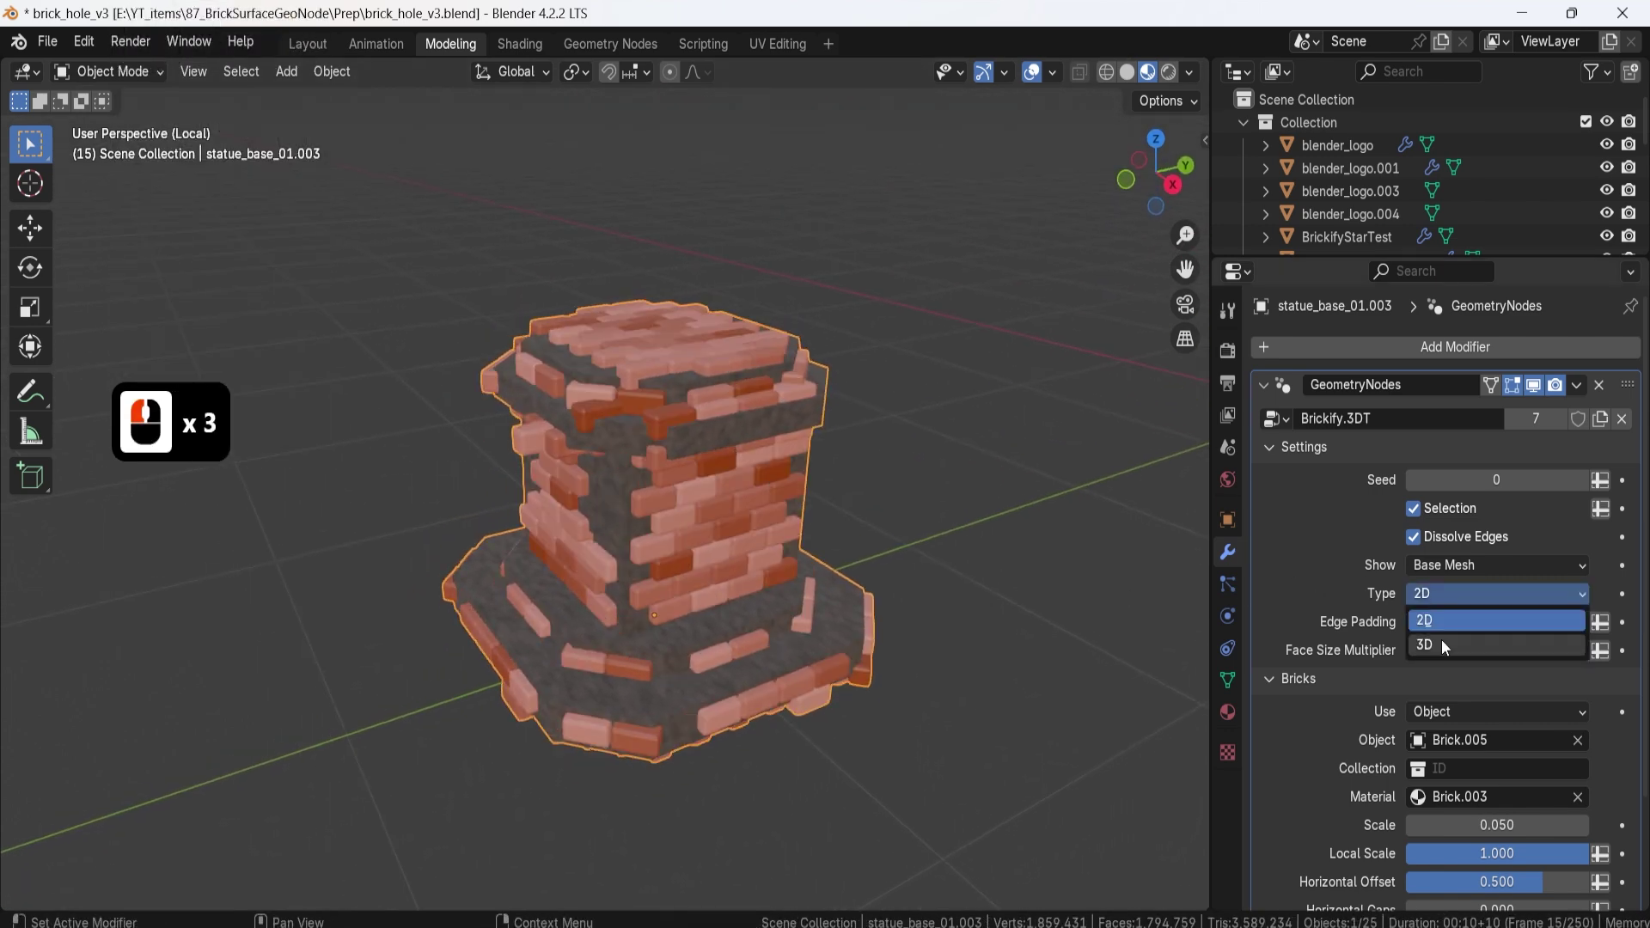
click(1441, 639)
middle_drag(658, 473, 575, 424)
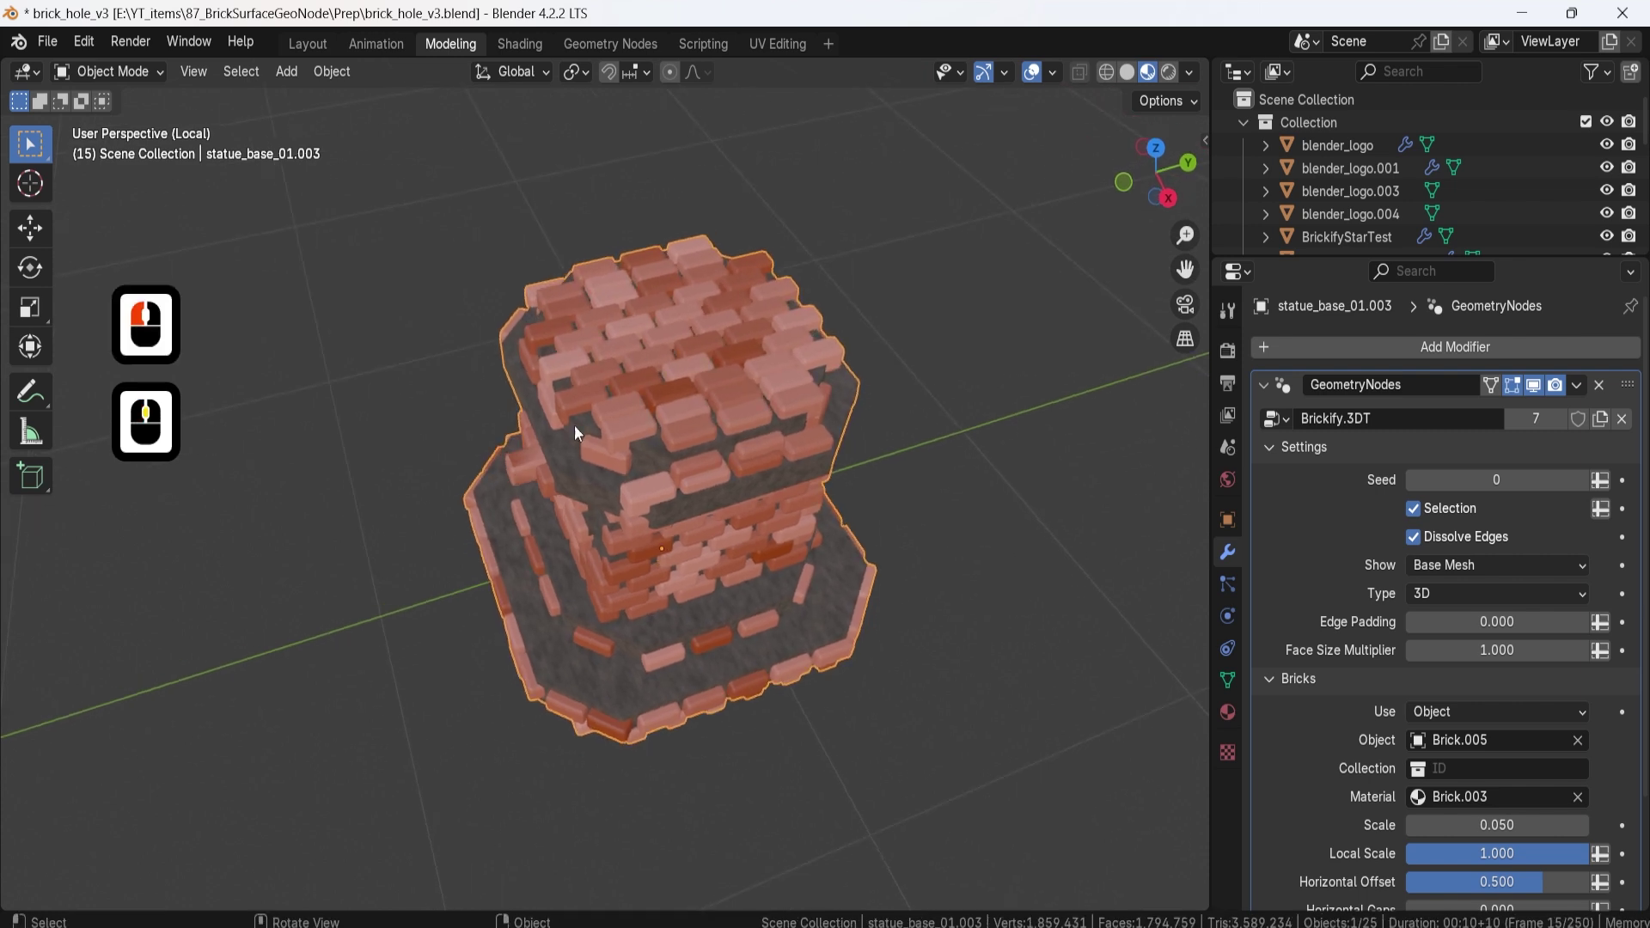
middle_drag(735, 421, 825, 406)
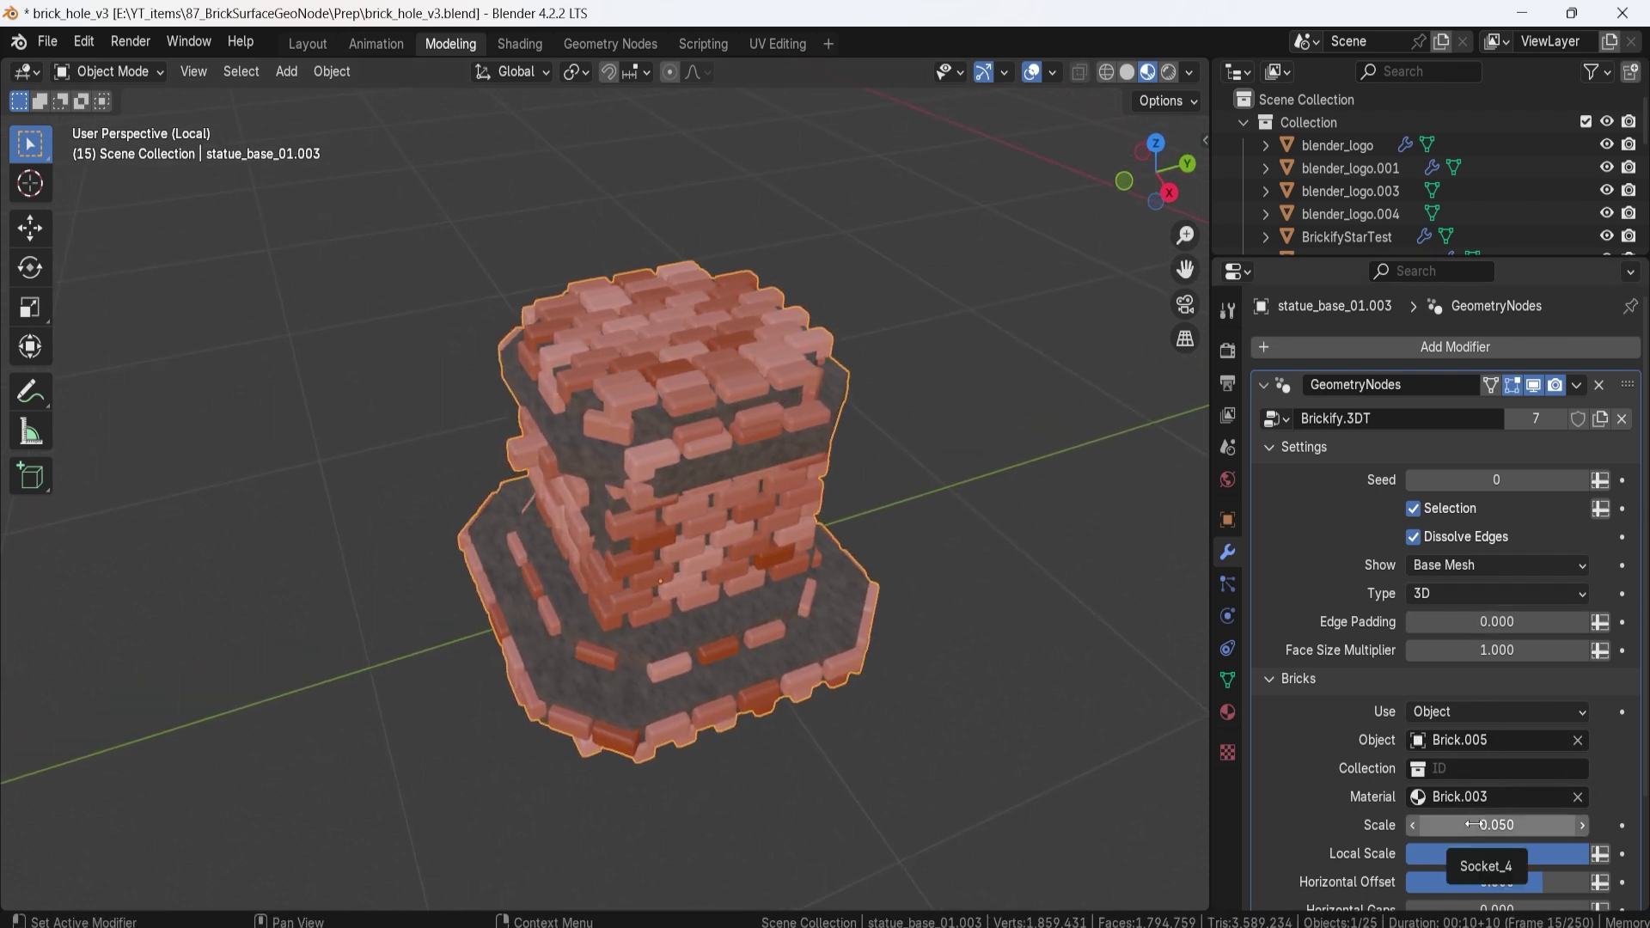
Step: Reduce the brick Scale on the statue base to 0.040 and inspect the coverage from several sides
key(shift)
shift+drag(1500, 827, 1453, 826)
middle_drag(701, 334, 705, 288)
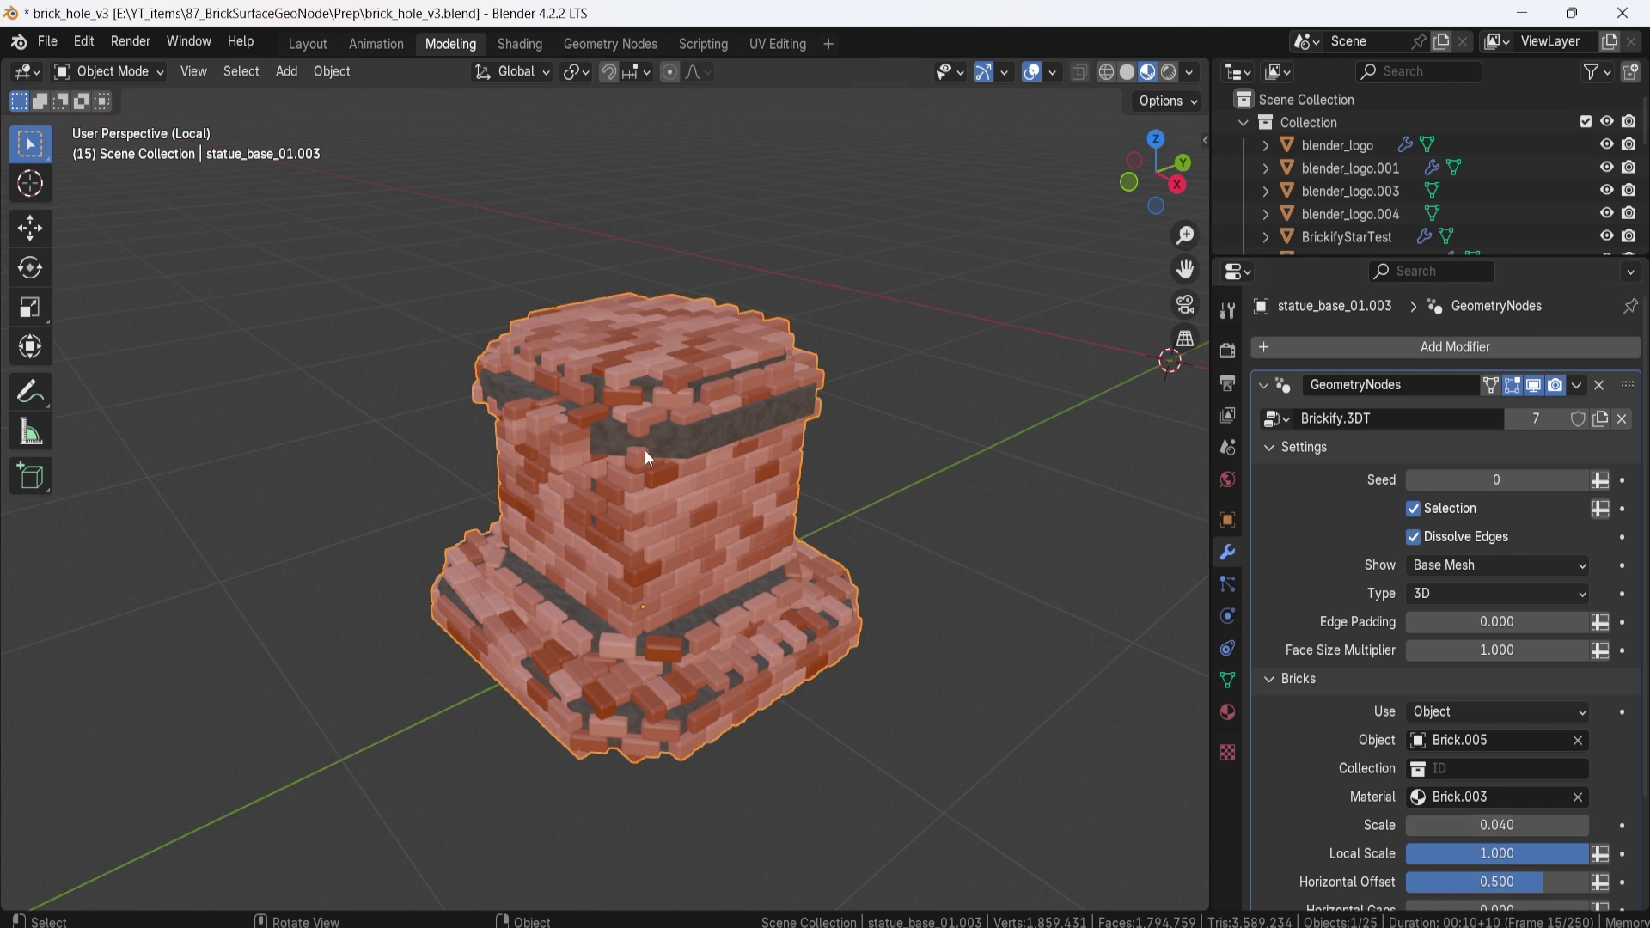
middle_drag(644, 450, 613, 462)
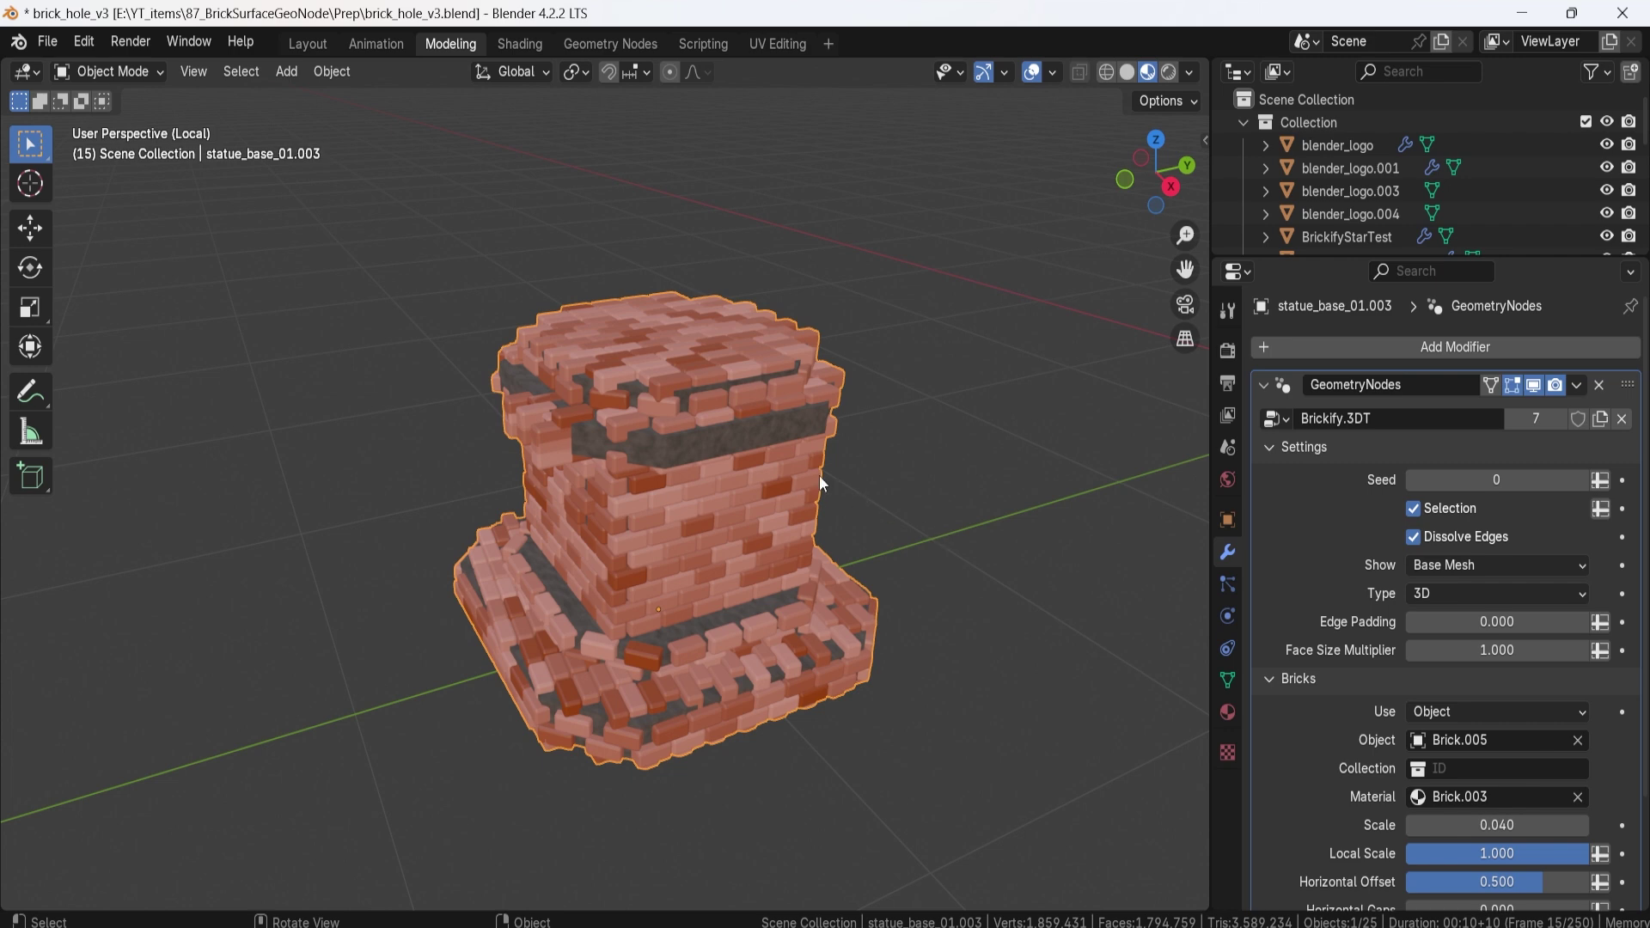
middle_drag(819, 479, 909, 325)
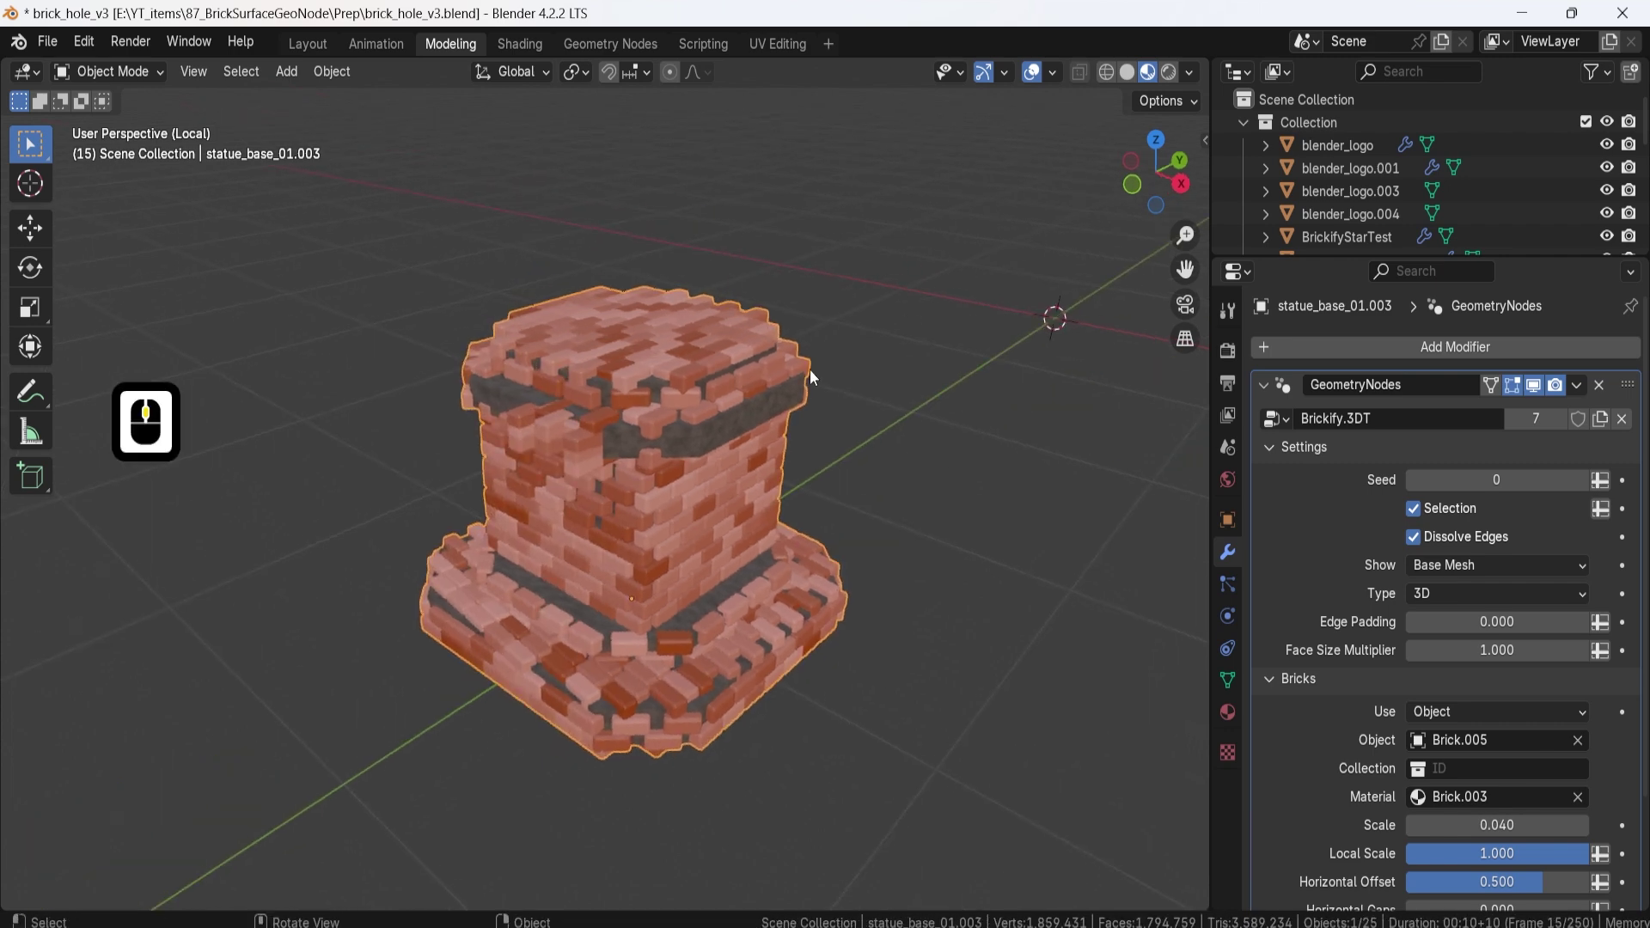
middle_drag(810, 371, 736, 379)
middle_drag(637, 413, 687, 446)
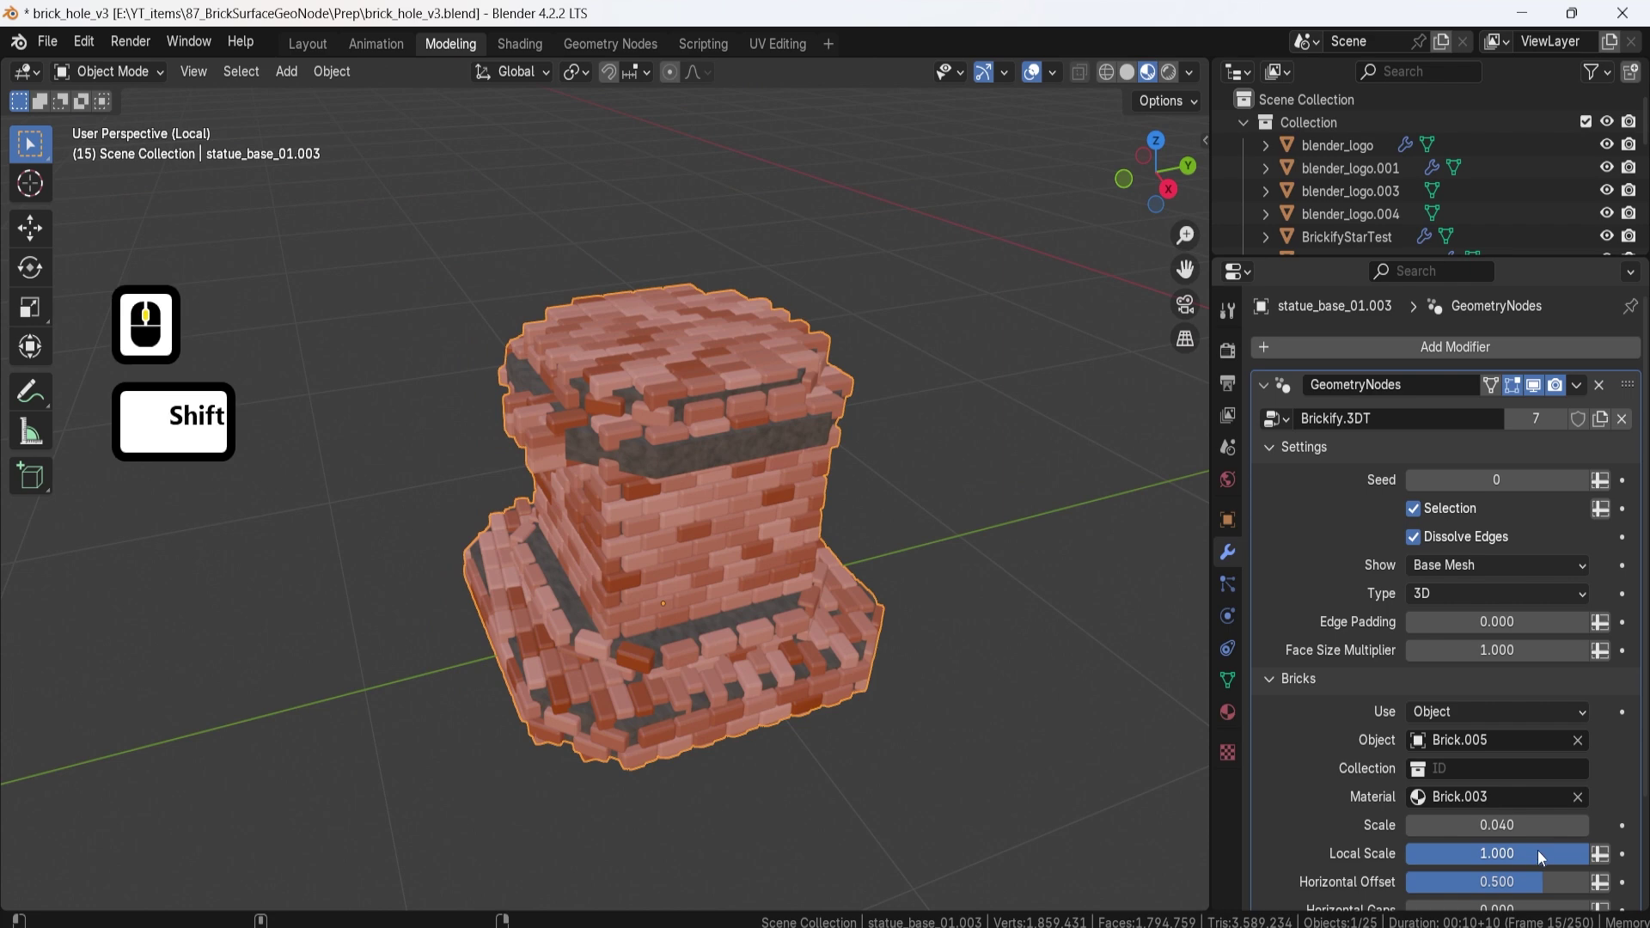
Step: Reduce the brick Scale on the statue base to 0.034
shift+drag(1510, 827, 1493, 827)
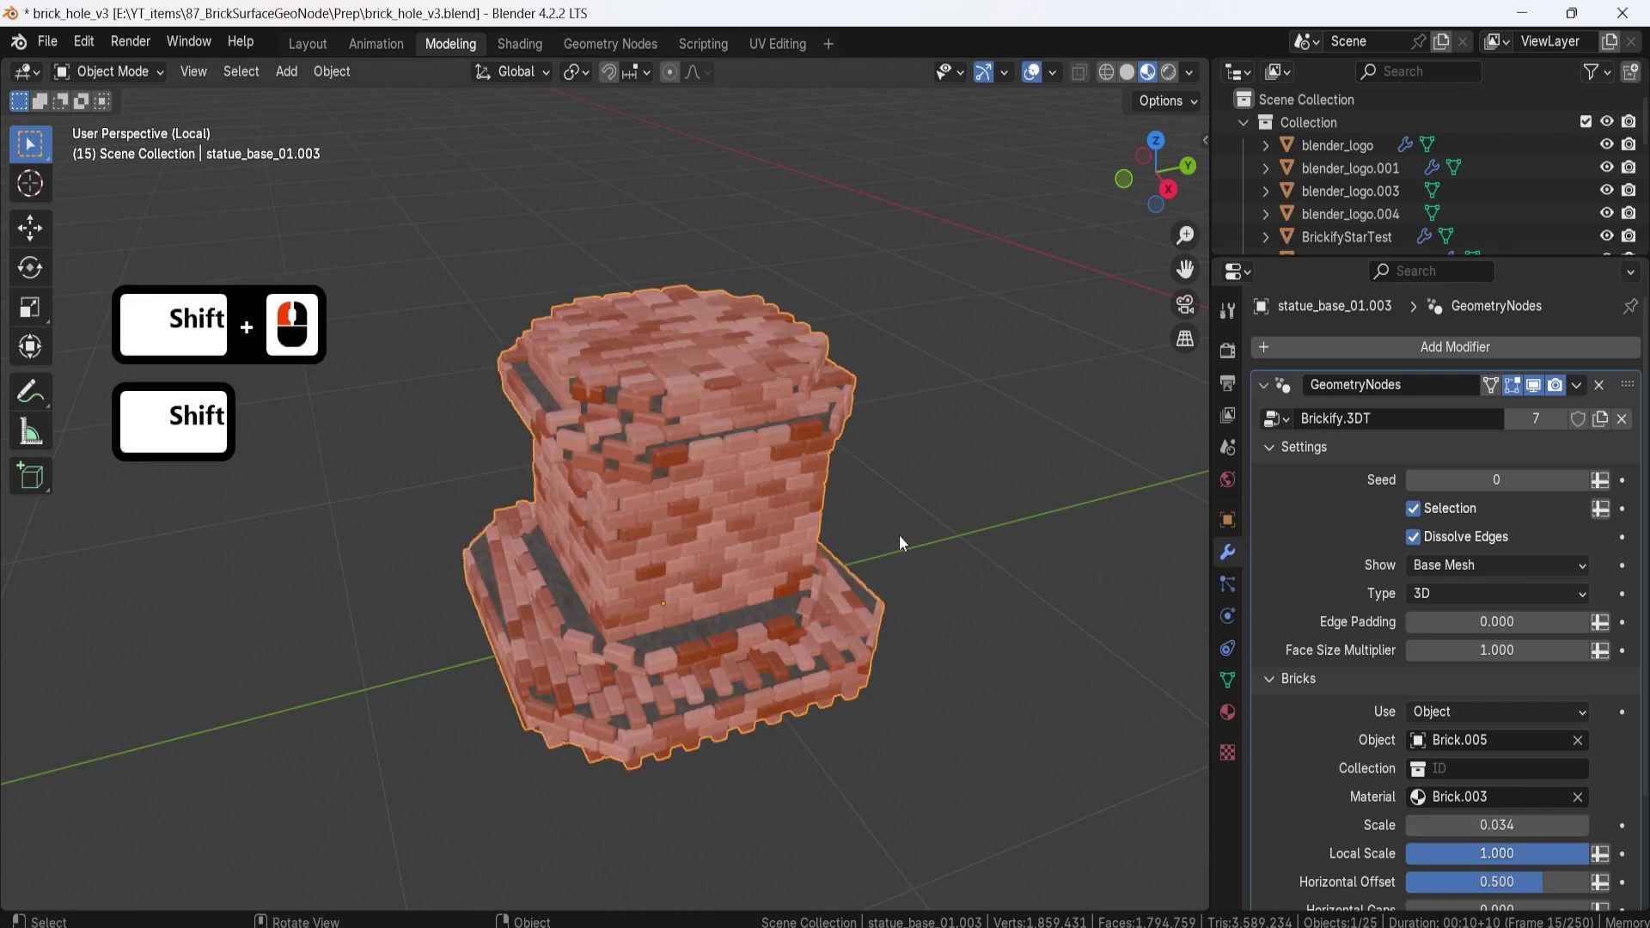
mouse_move(901, 543)
middle_down()
mouse_move(806, 493)
mouse_move(840, 501)
mouse_move(755, 490)
mouse_move(771, 520)
mouse_move(703, 488)
mouse_move(772, 537)
mouse_move(875, 561)
middle_up()
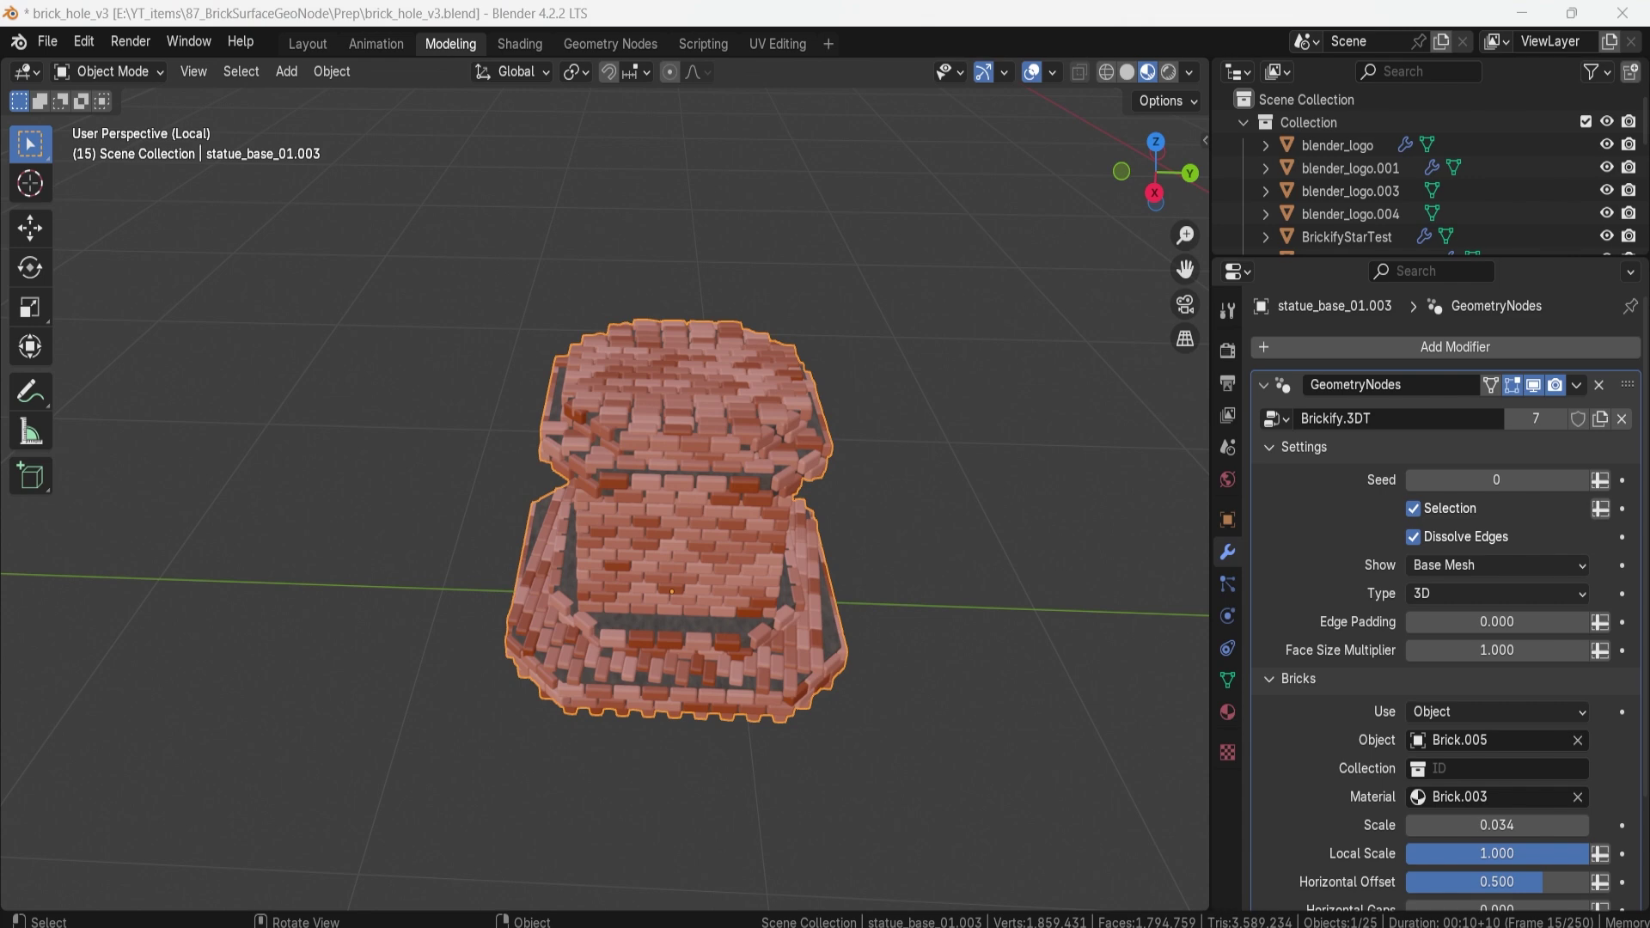
middle_drag(616, 466, 701, 452)
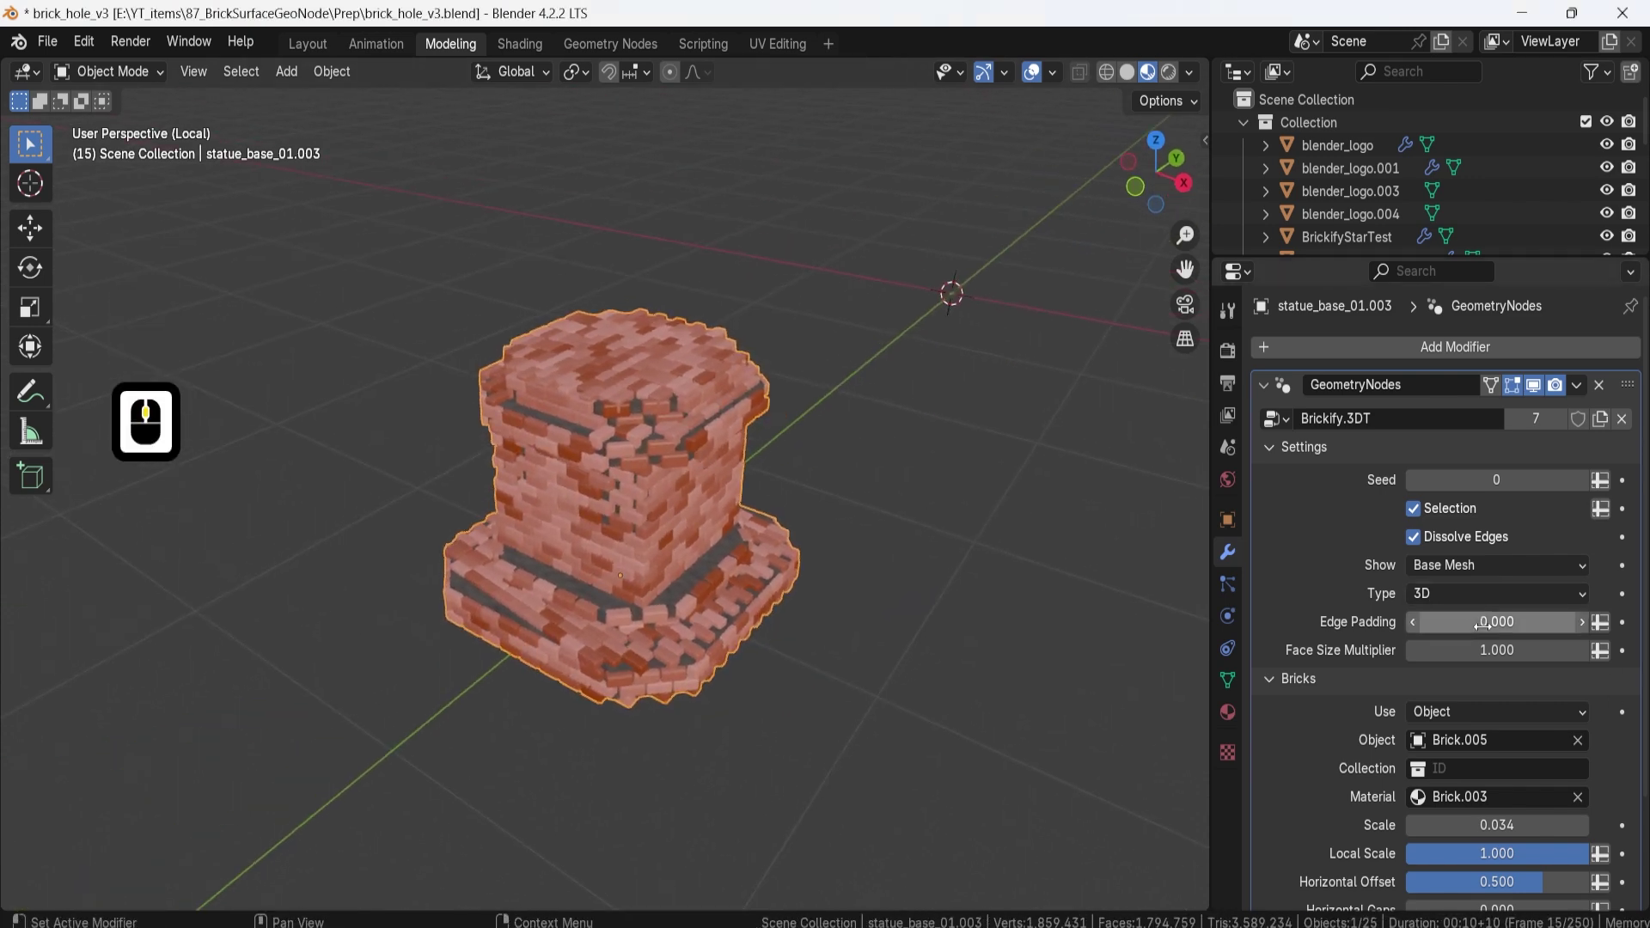
Step: Raise the Edge Padding of the statue base to 0.060 and inspect the bricks around its faces
drag(1493, 621, 1508, 621)
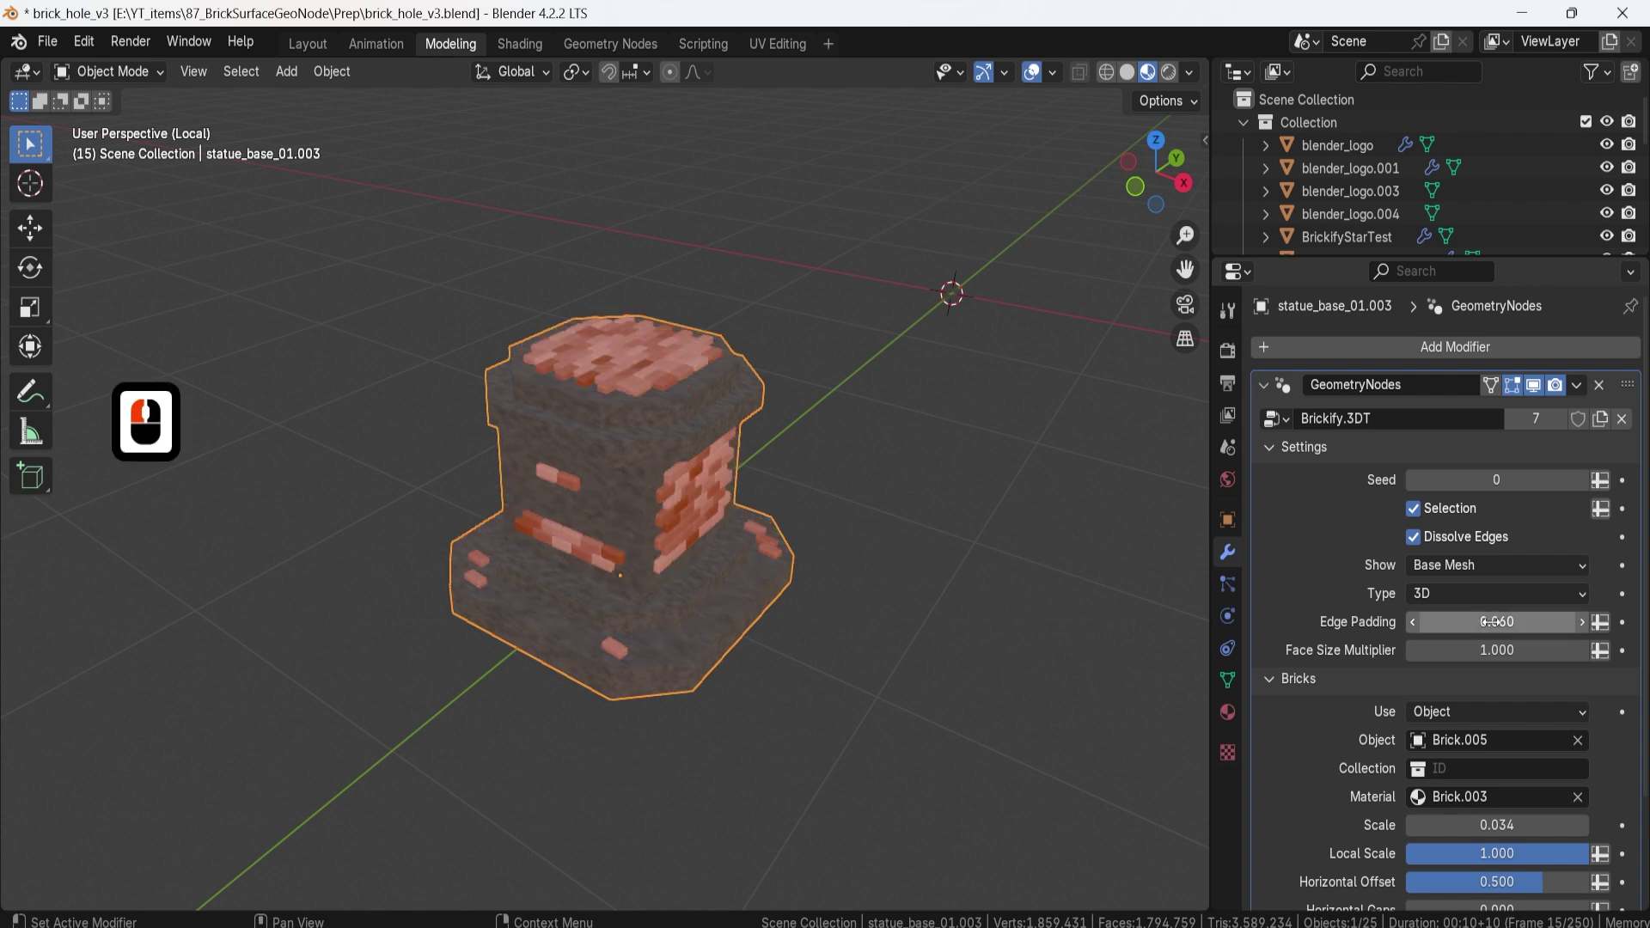
middle_drag(404, 541, 523, 462)
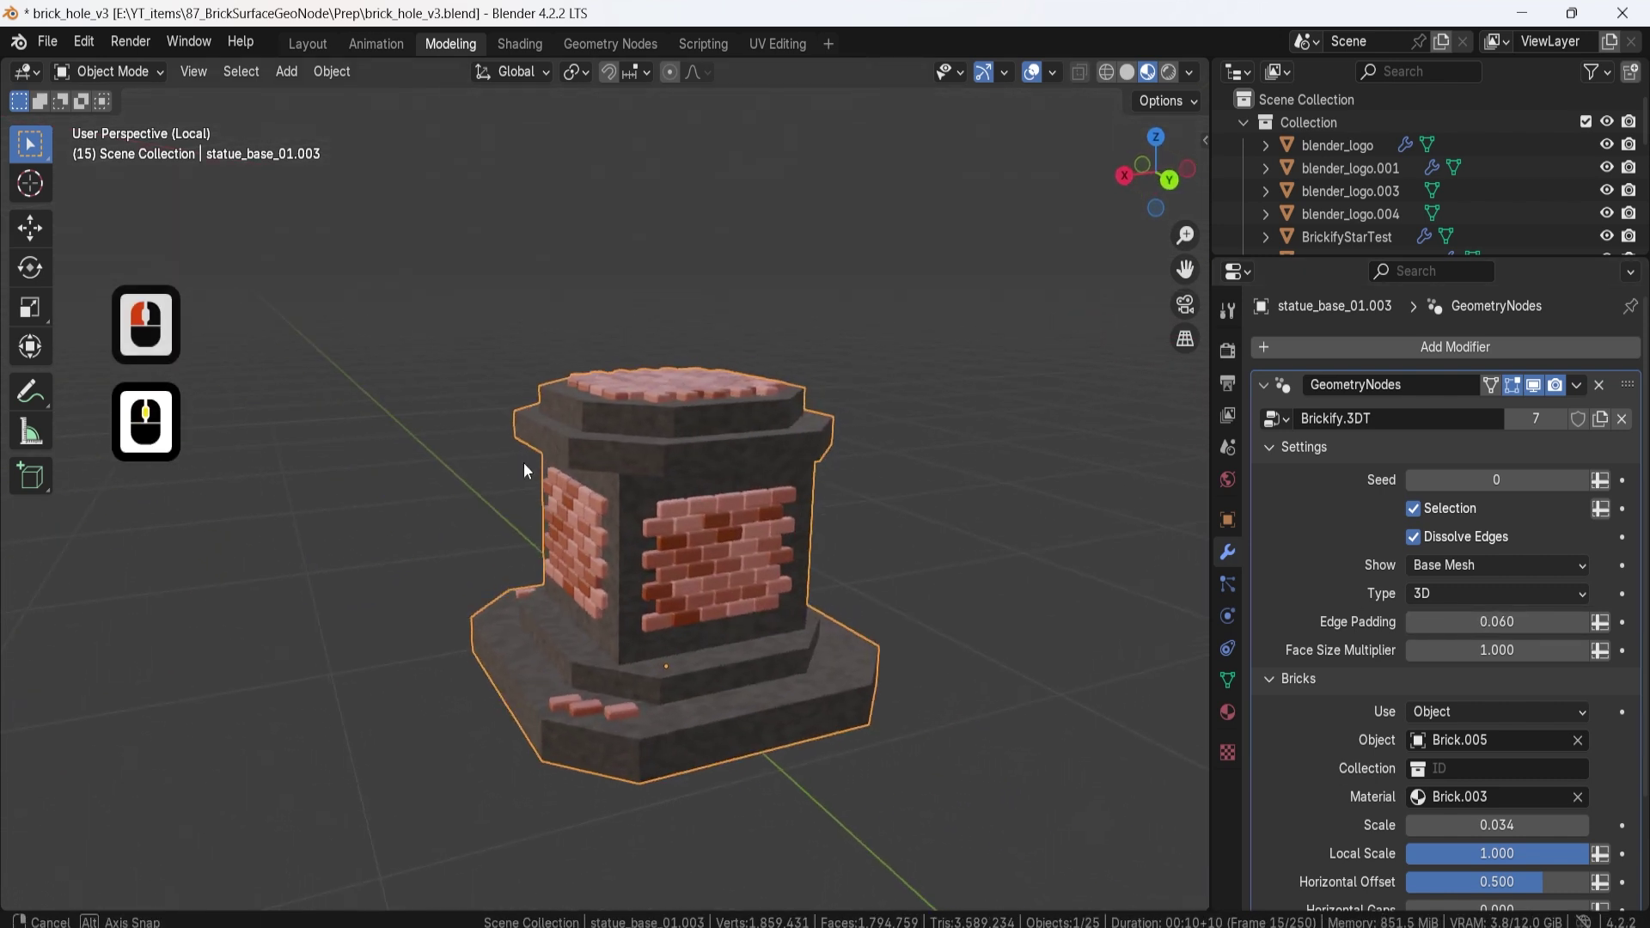
scroll(631, 565, down, 3)
middle_drag(631, 565, 817, 653)
scroll(746, 512, up, 3)
shift+middle_drag(746, 512, 1054, 617)
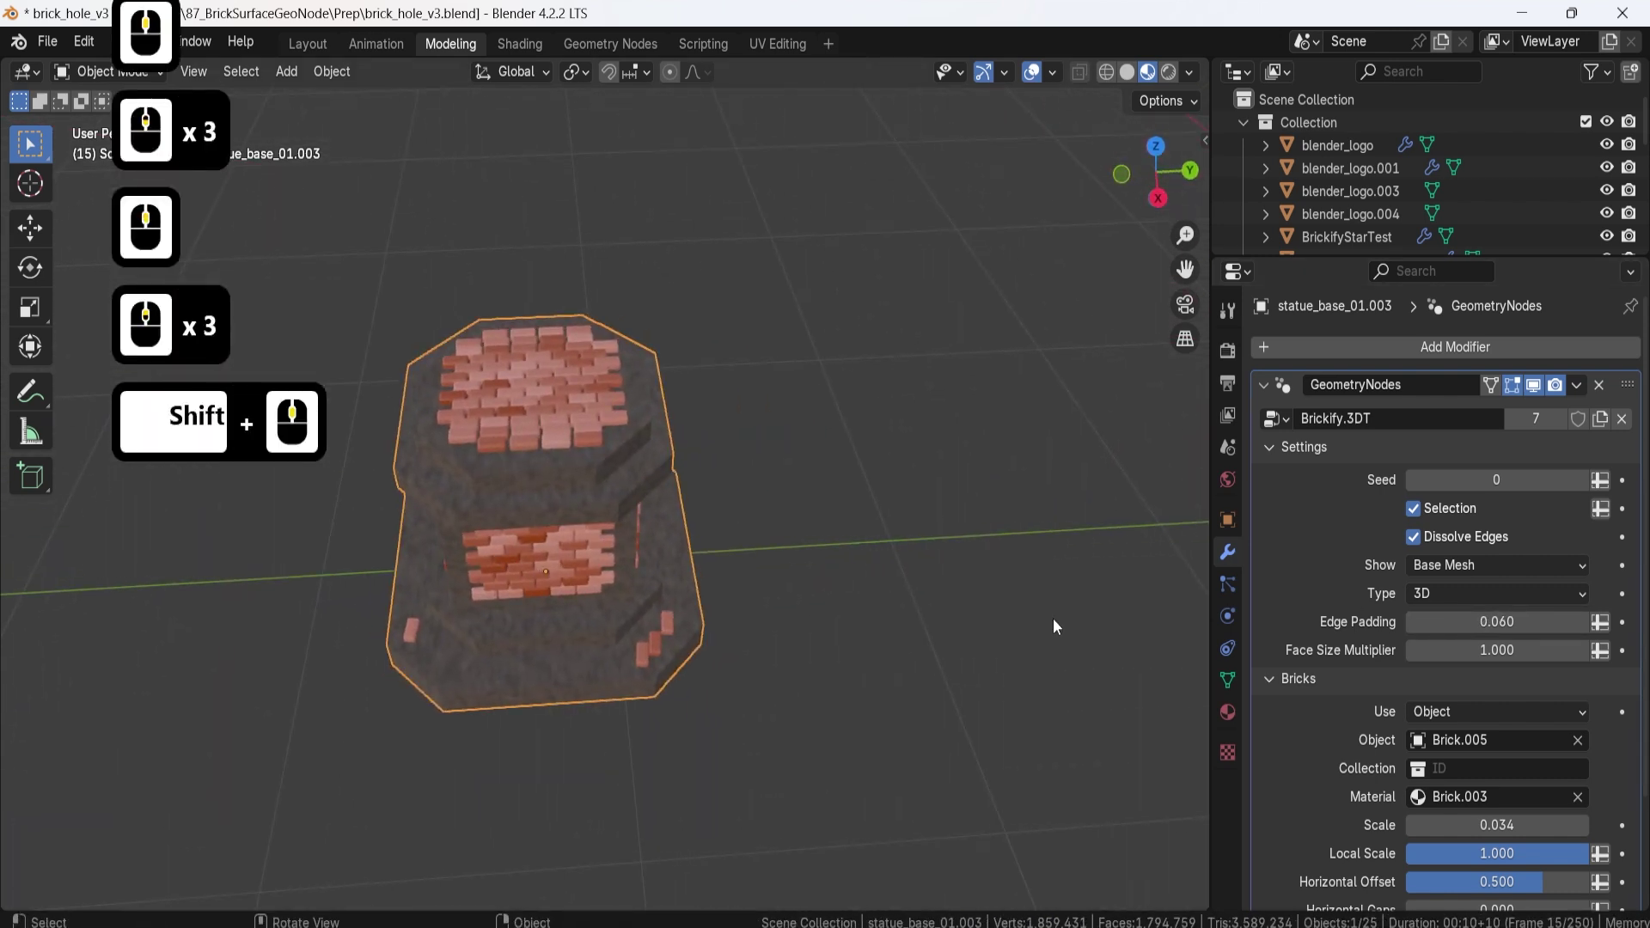
Step: Lower the Edge Padding to 0.038, deselect the statue base and inspect its bricks
mouse_move(1496, 621)
mouse_down()
mouse_move(1479, 621)
mouse_move(1497, 621)
mouse_up()
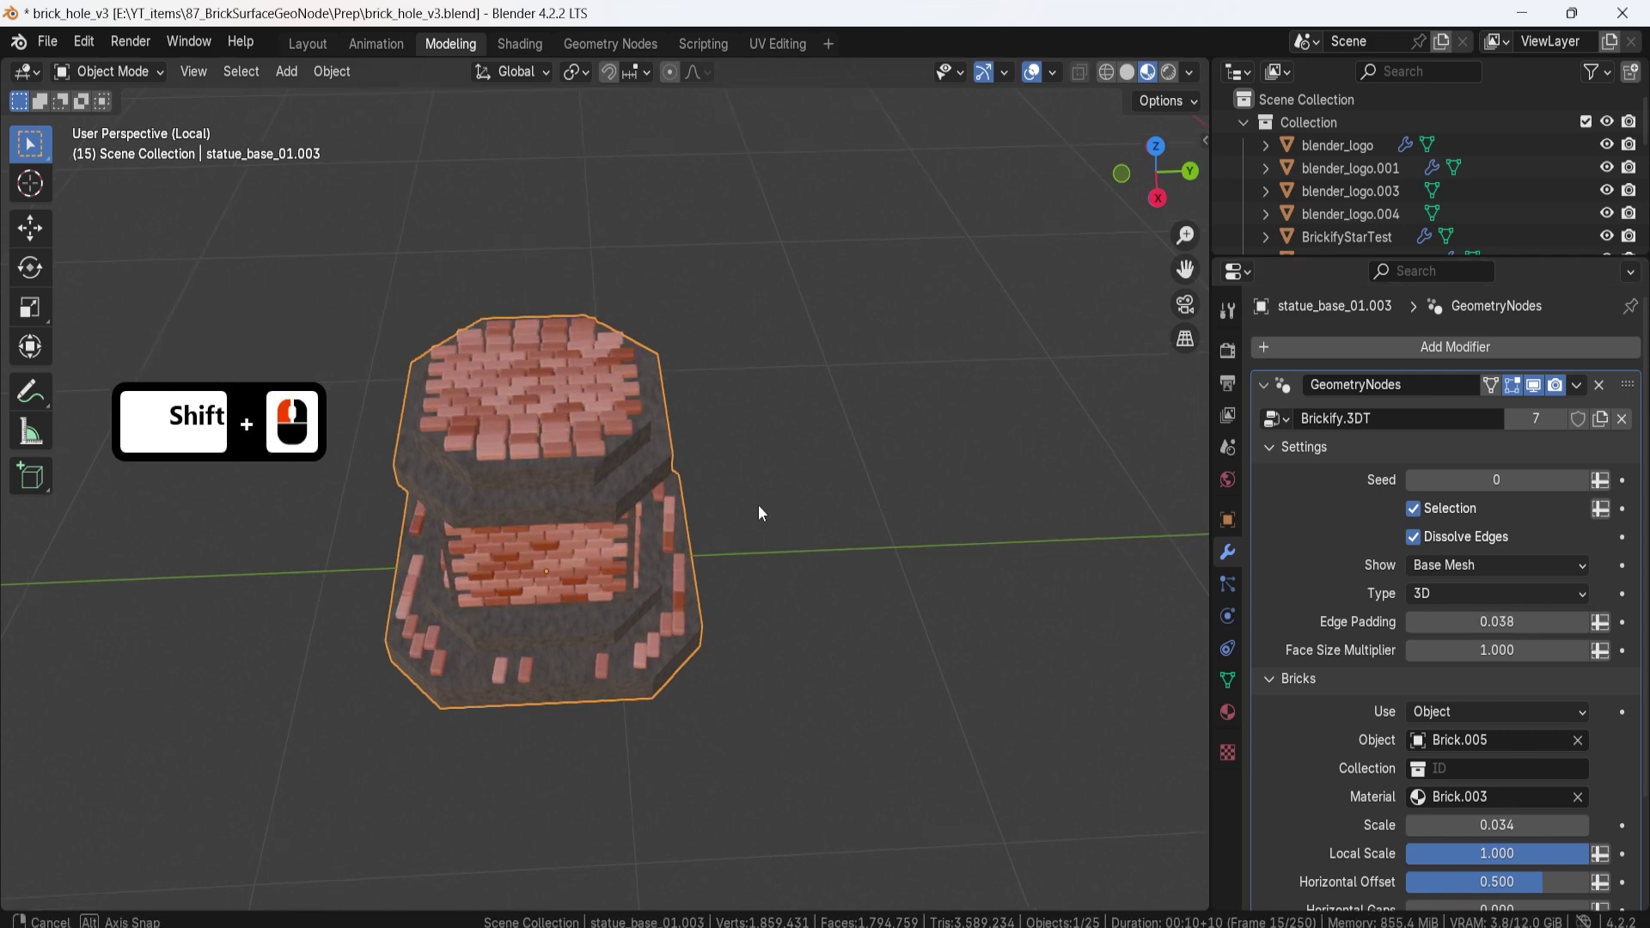
scroll(652, 493, down, 3)
middle_drag(758, 504, 832, 379)
click(720, 507)
scroll(569, 519, up, 3)
scroll(733, 507, down, 3)
shift+middle_drag(688, 477, 732, 579)
scroll(802, 514, up, 3)
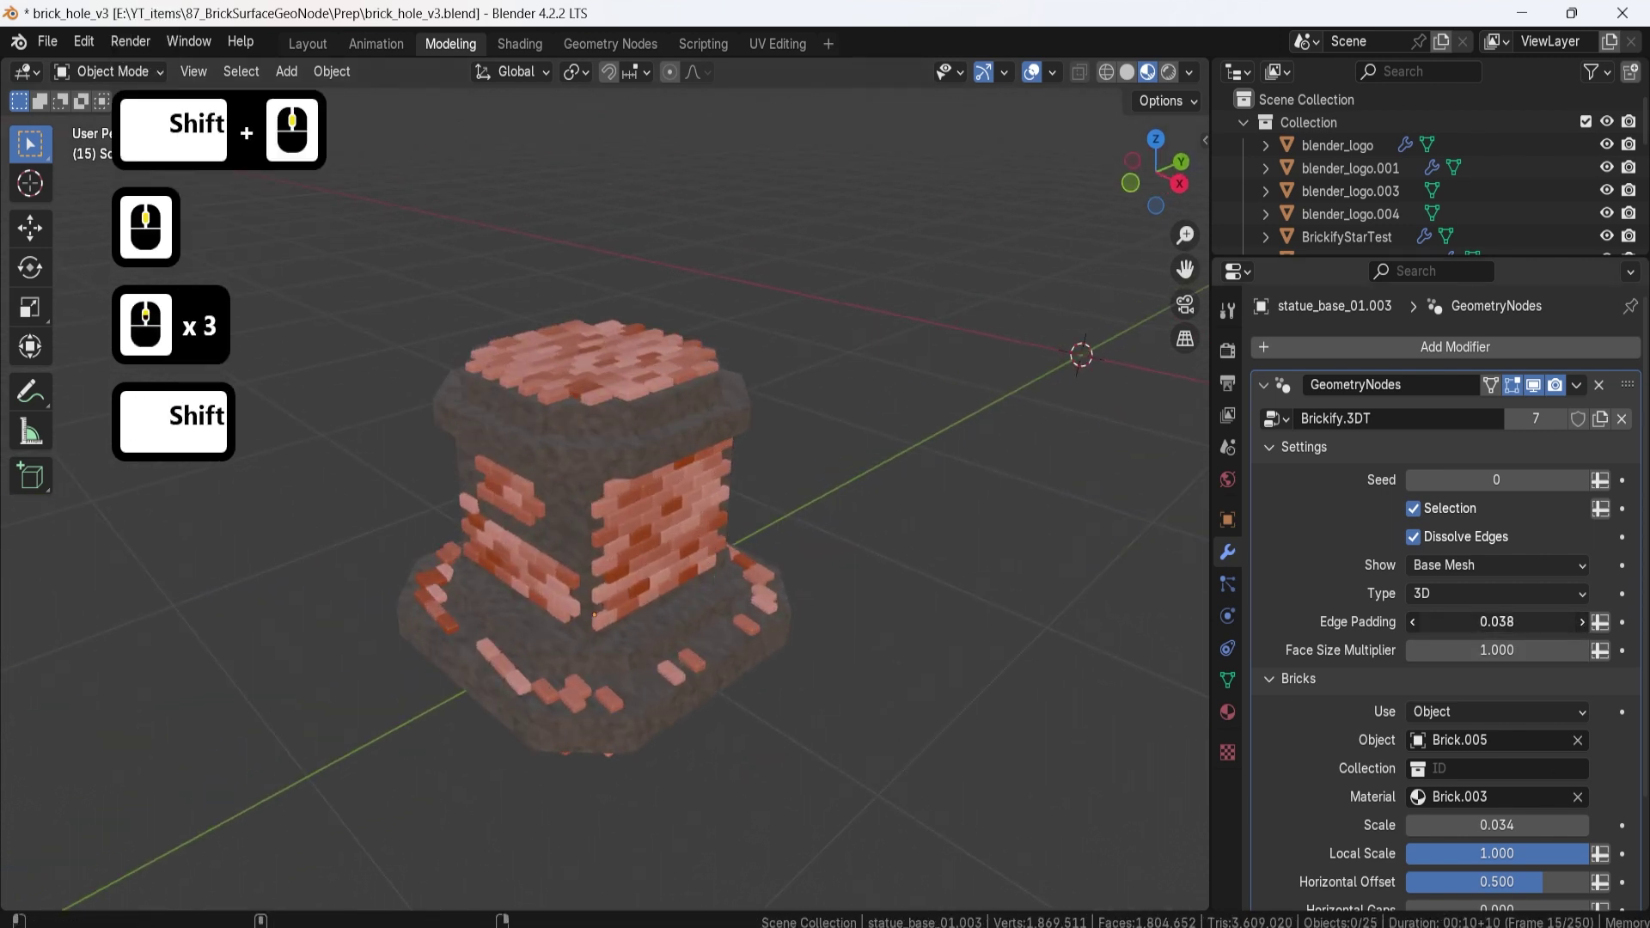
Step: Inspect the padded brick areas around the statue base, then reset the Edge Padding to 0
mouse_move(1498, 622)
shift+mouse_down()
mouse_move(1451, 622)
mouse_move(1496, 622)
shift+mouse_up()
middle_drag(685, 740, 673, 557)
scroll(550, 512, down, 3)
scroll(729, 498, down, 4)
scroll(674, 557, up, 3)
middle_drag(937, 566, 982, 560)
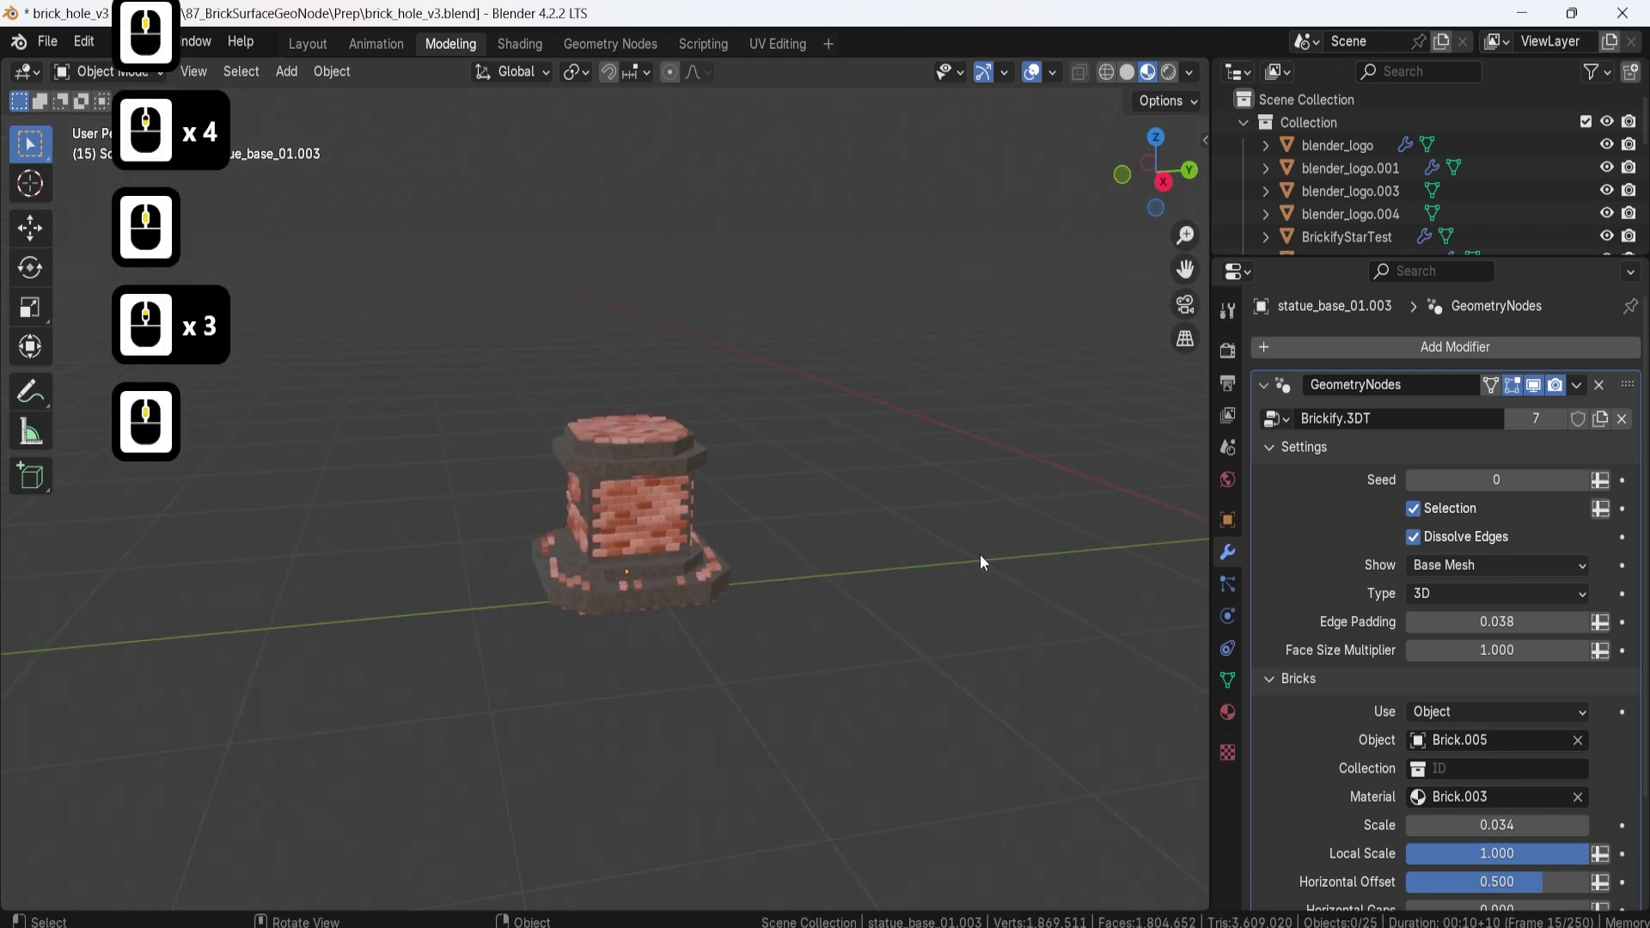
scroll(766, 560, up, 4)
middle_drag(766, 560, 908, 600)
scroll(617, 652, up, 2)
shift+middle_drag(700, 632, 703, 613)
click(1487, 620)
text(0)
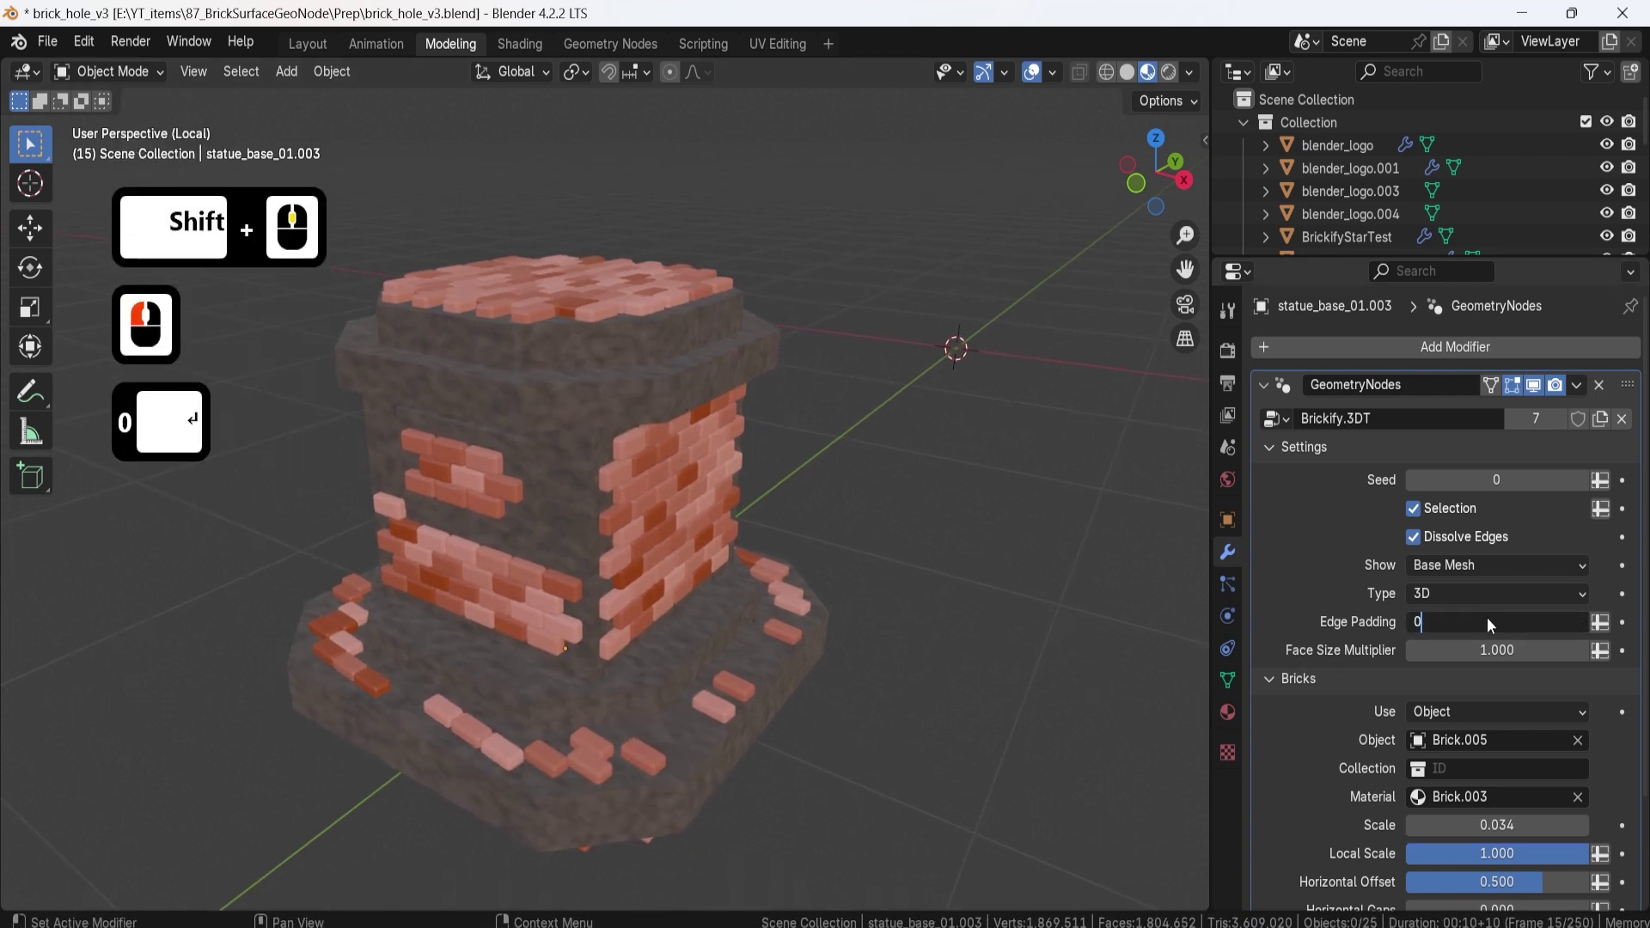
Step: Confirm the statue base's Edge Padding of 0 and lower its Face Size Multiplier to 0.240
key(Return)
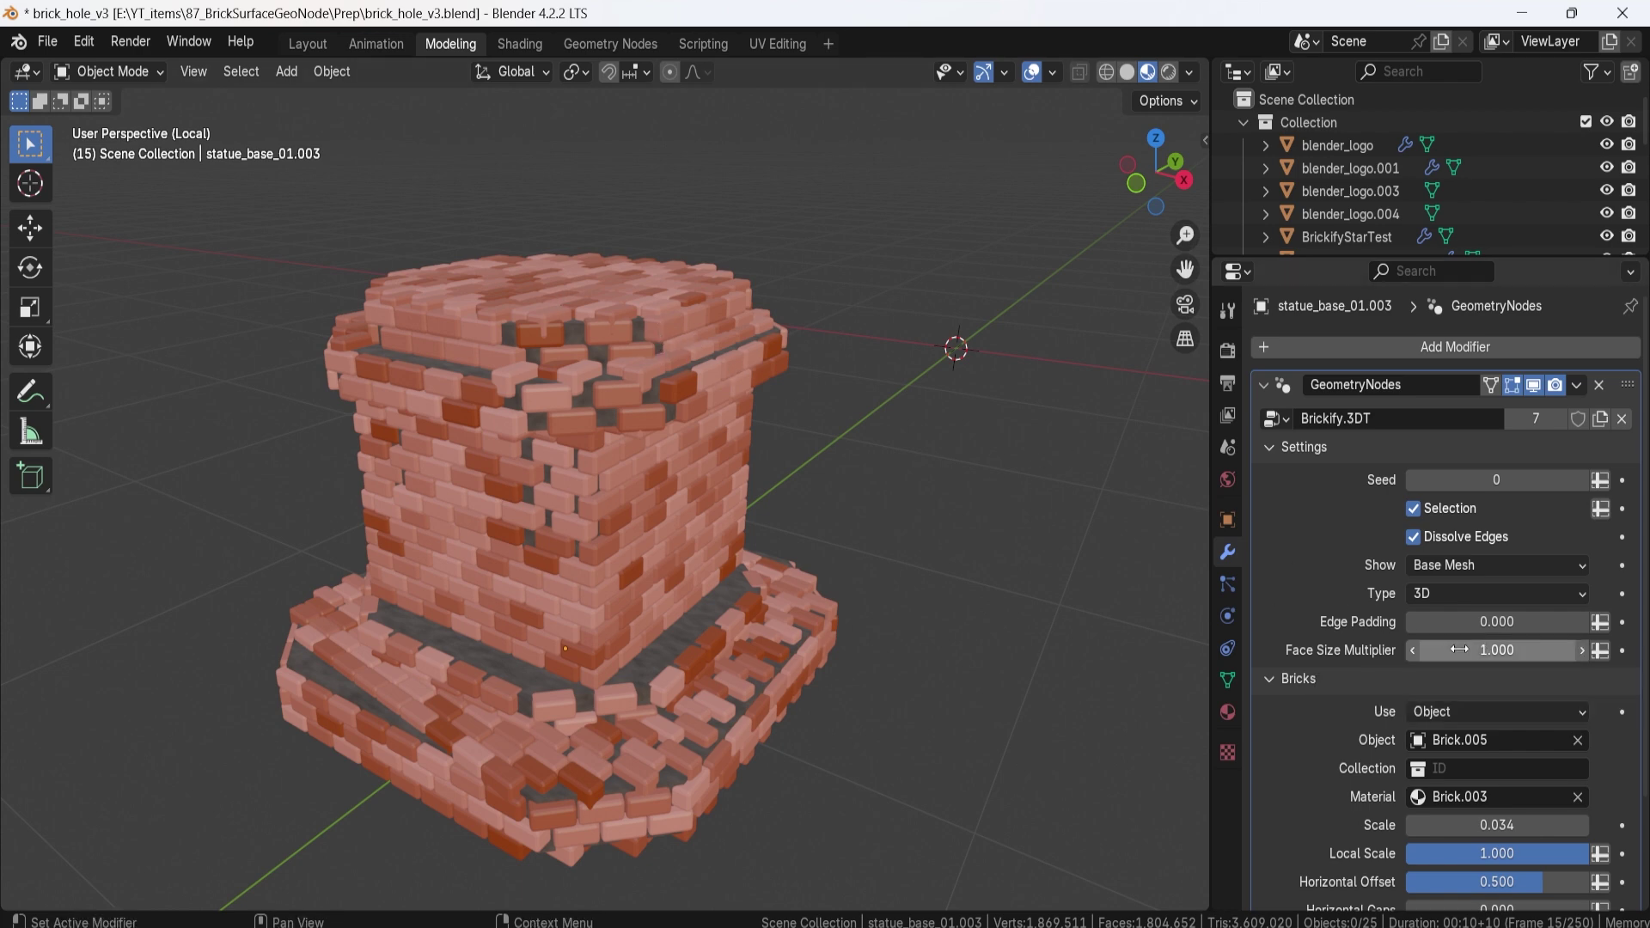
drag(1497, 651, 1279, 651)
middle_drag(677, 497, 591, 506)
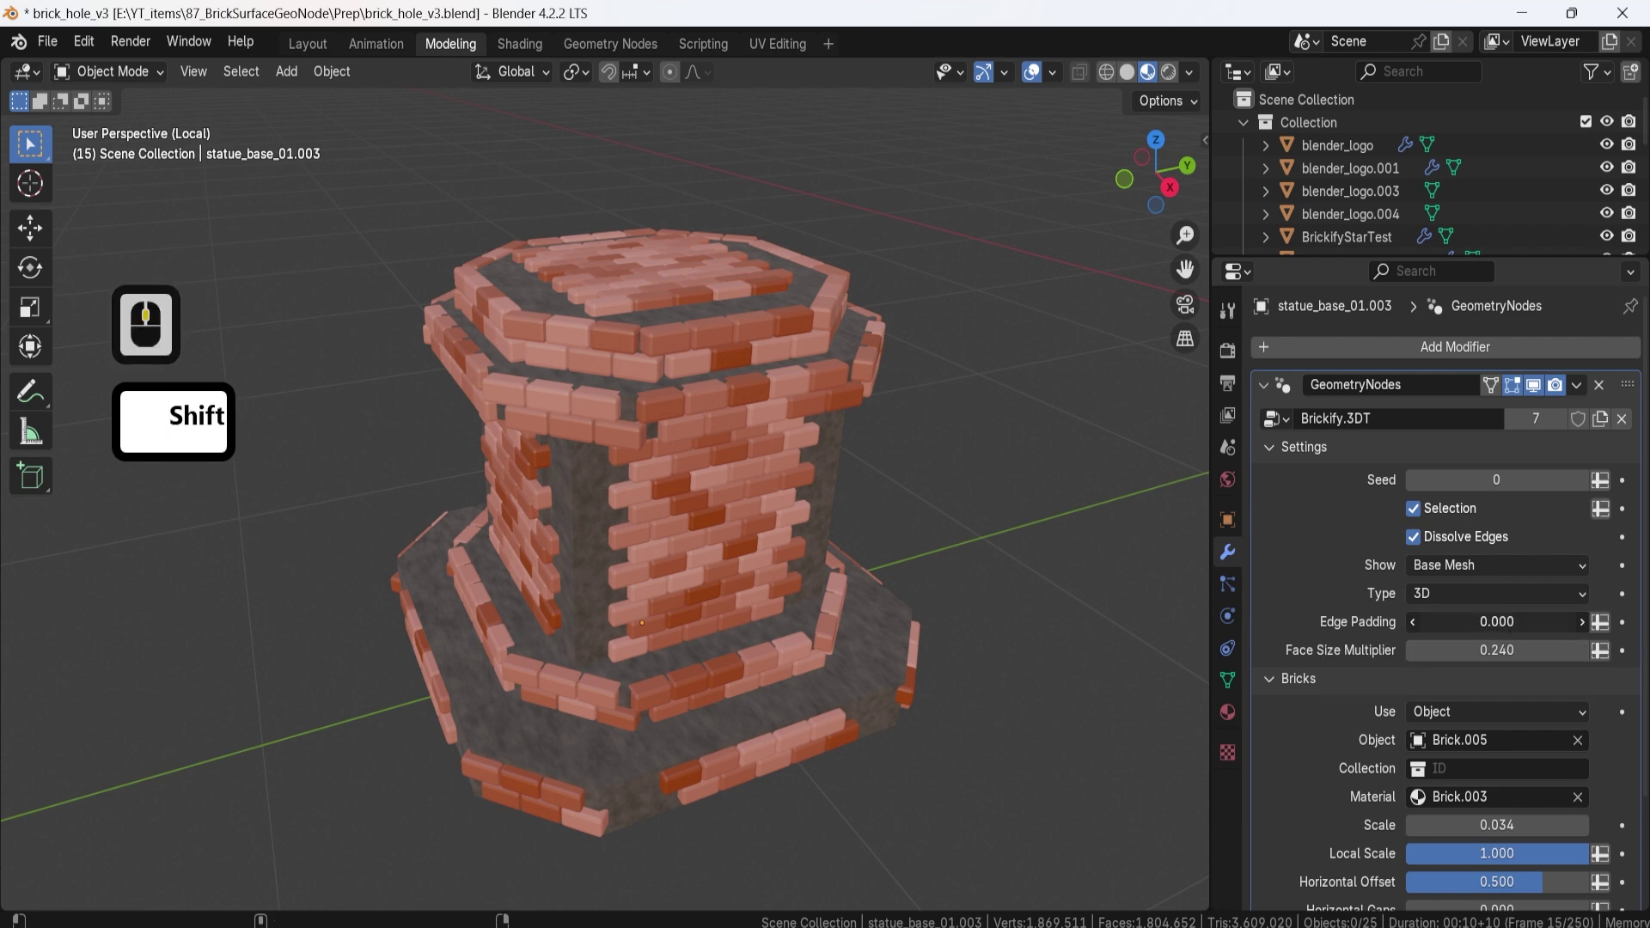
Step: Raise the statue base's Edge Padding to 0.022, then reset it to 0 and the Face Size Multiplier to 1.000
shift+drag(1492, 623, 1556, 623)
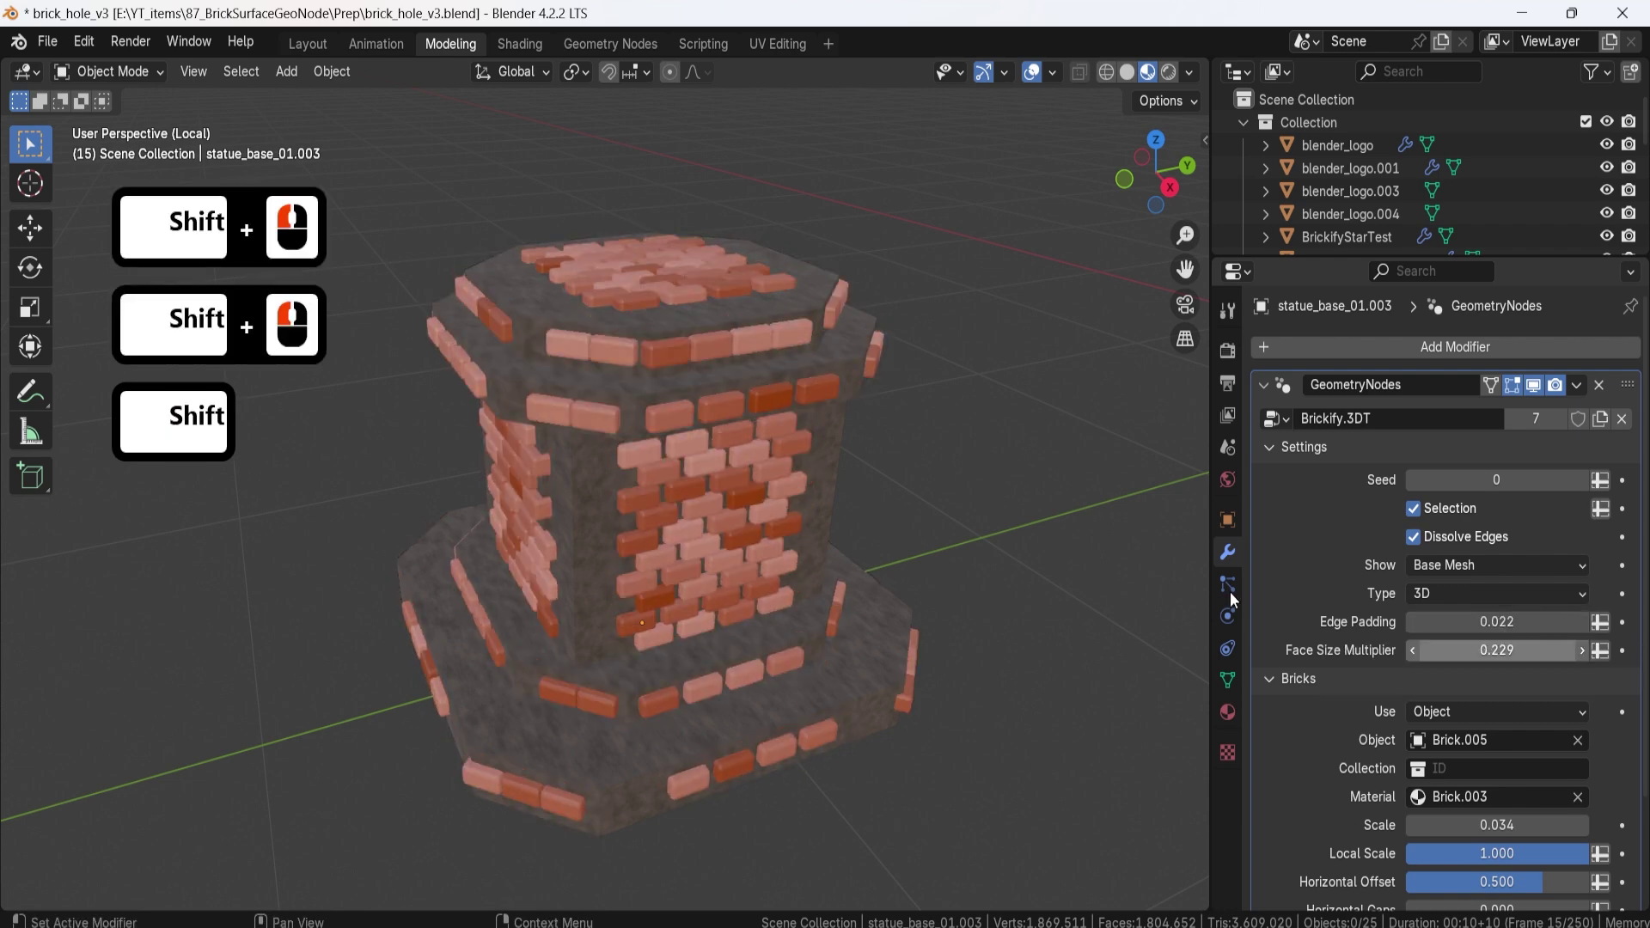
scroll(648, 507, down, 4)
middle_drag(648, 507, 1094, 560)
scroll(837, 578, down, 2)
scroll(889, 540, up, 5)
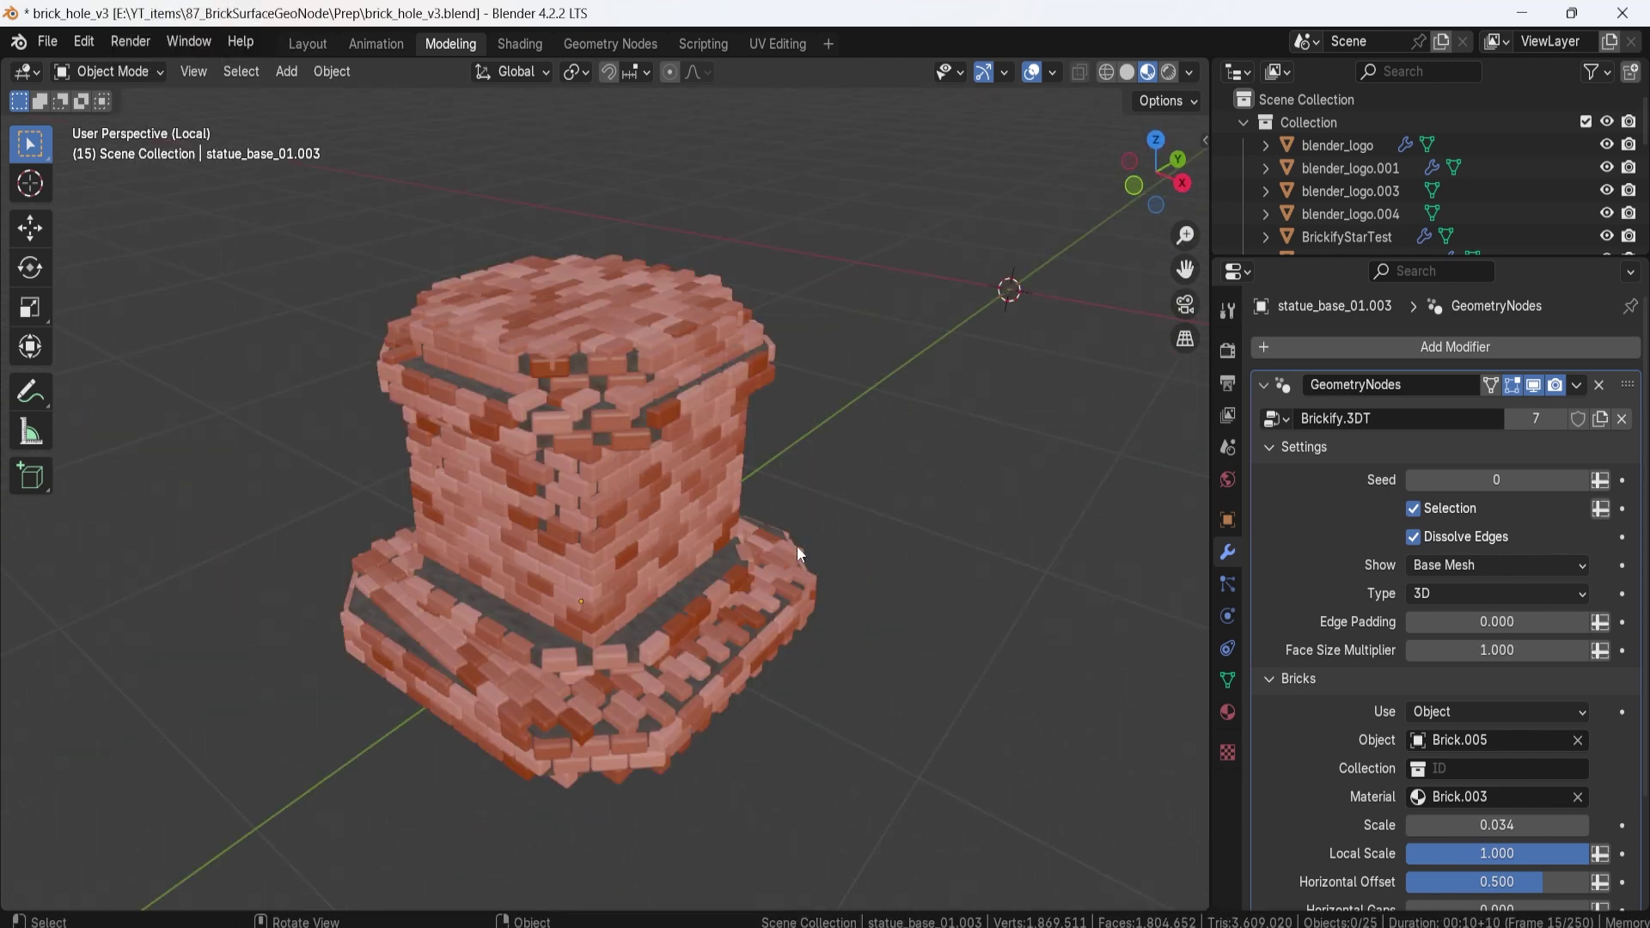
Step: Turn off Dissolve Edges for the statue base and inspect the brick layout on its individual faces
middle_drag(797, 545, 869, 550)
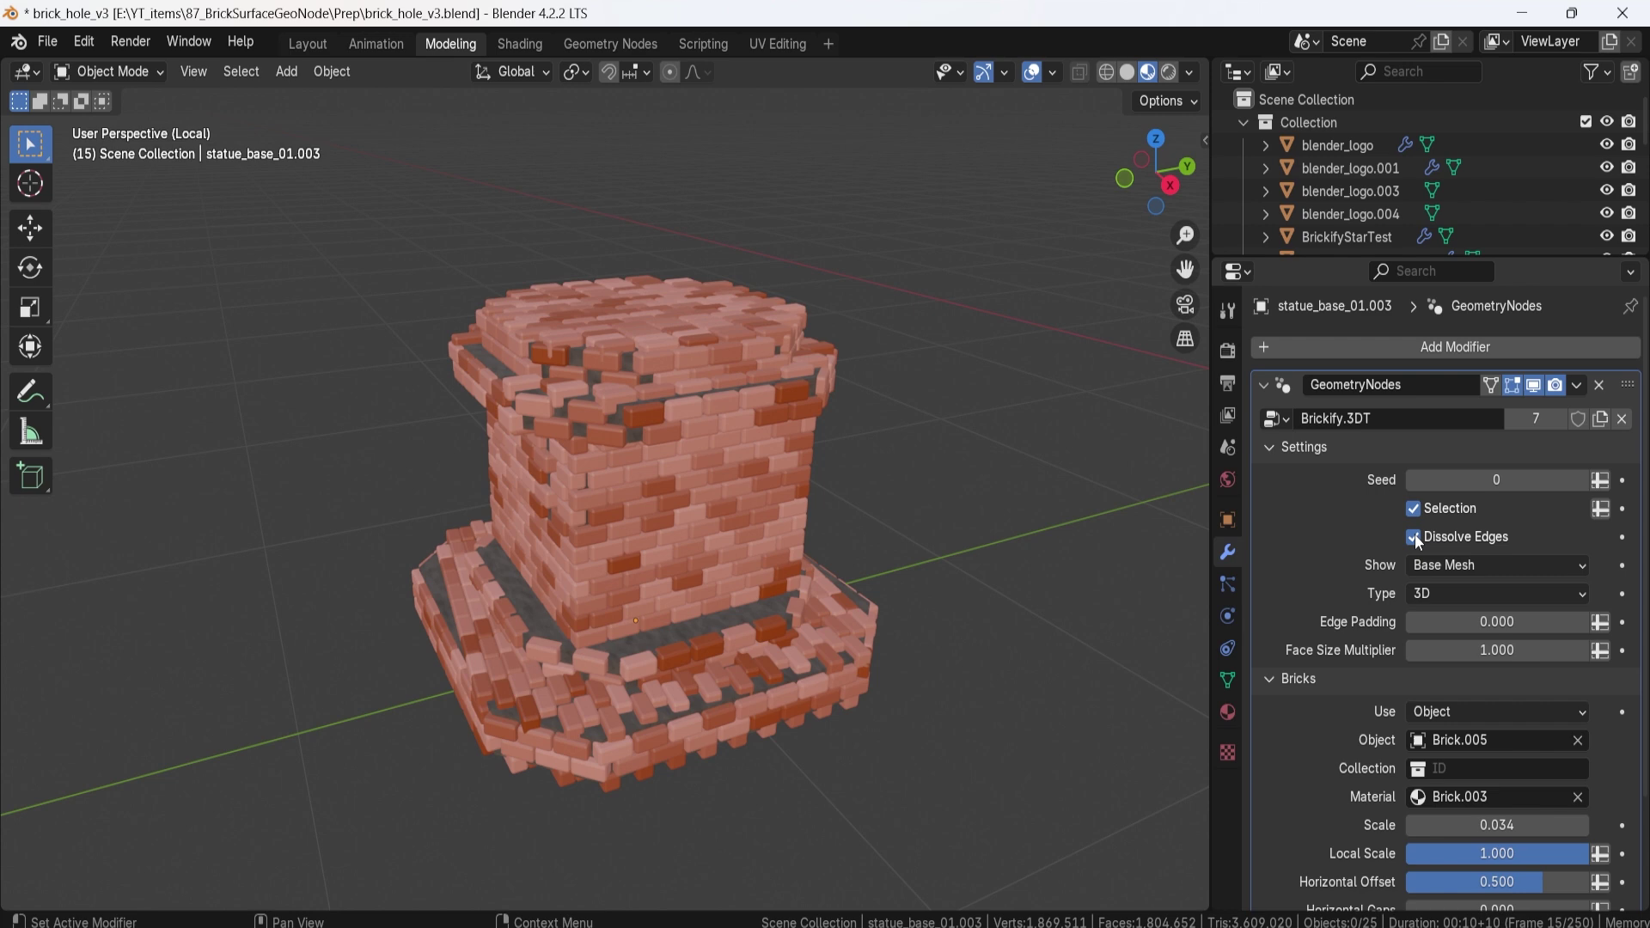
click(1414, 538)
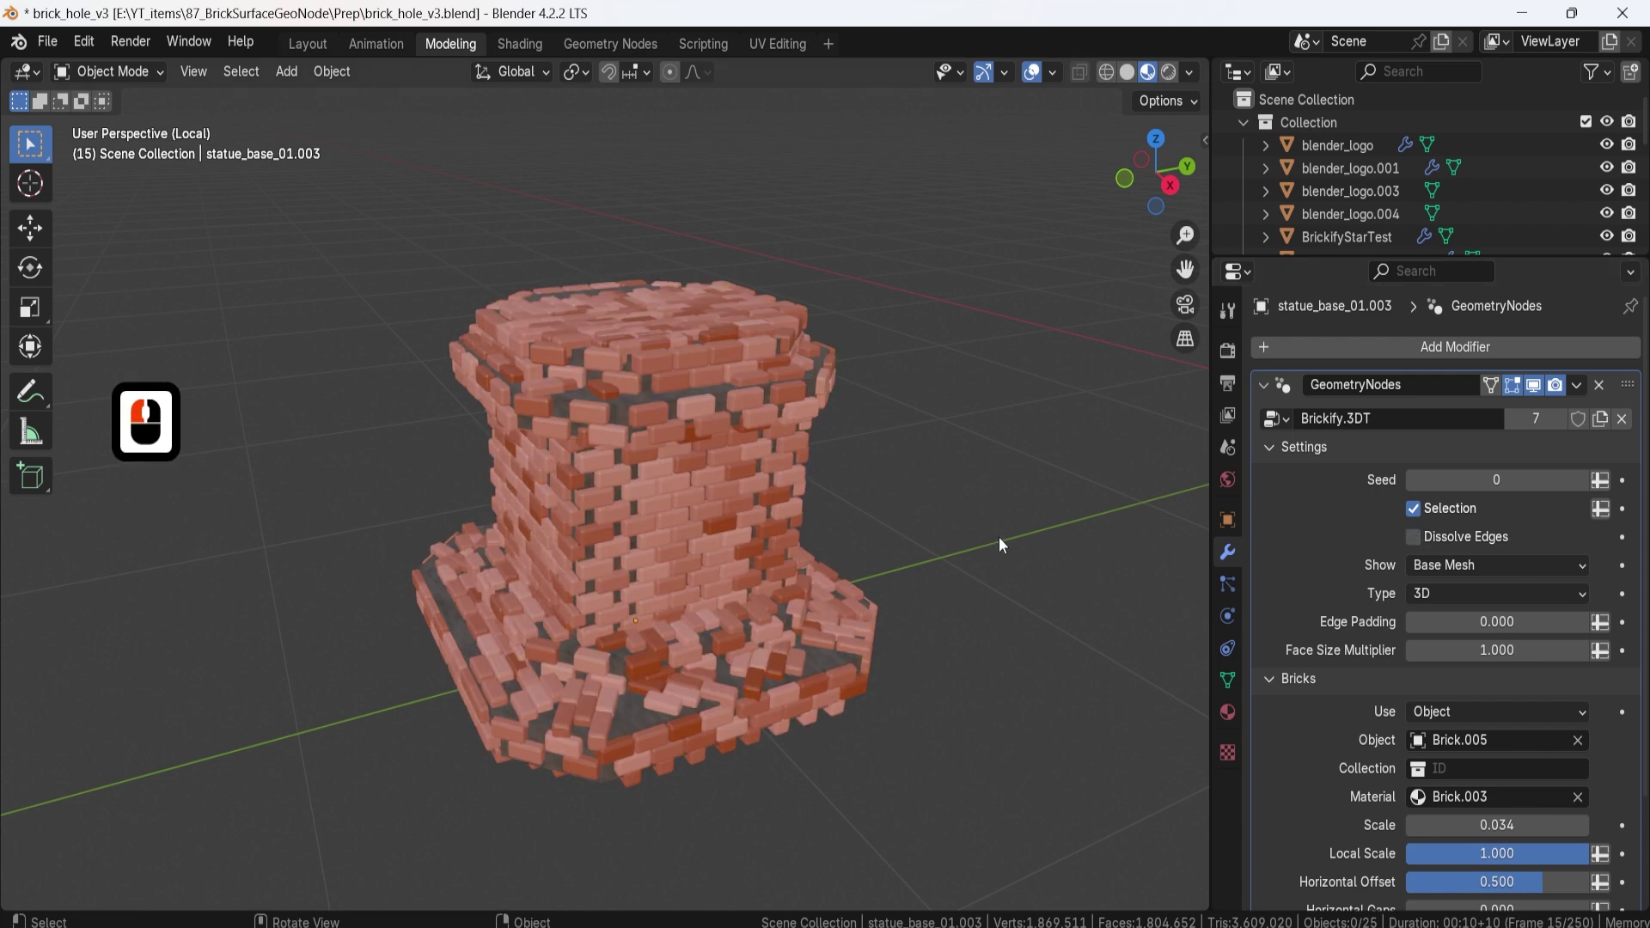
middle_drag(999, 538, 572, 691)
scroll(616, 527, up, 2)
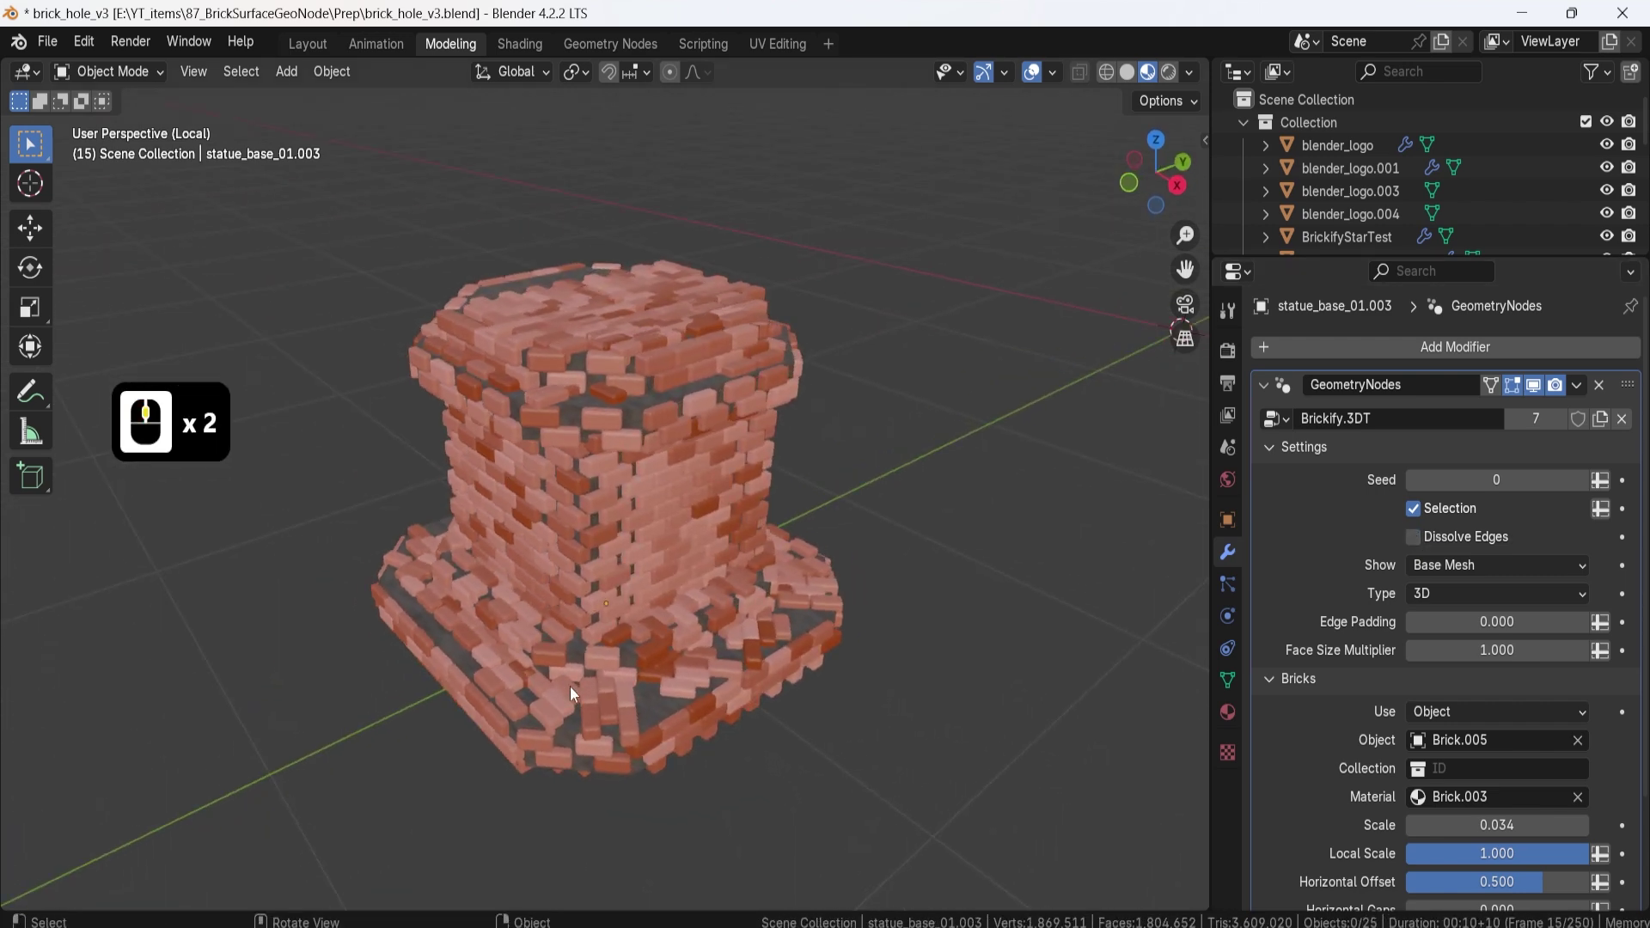
middle_drag(685, 699, 633, 483)
scroll(631, 463, up, 2)
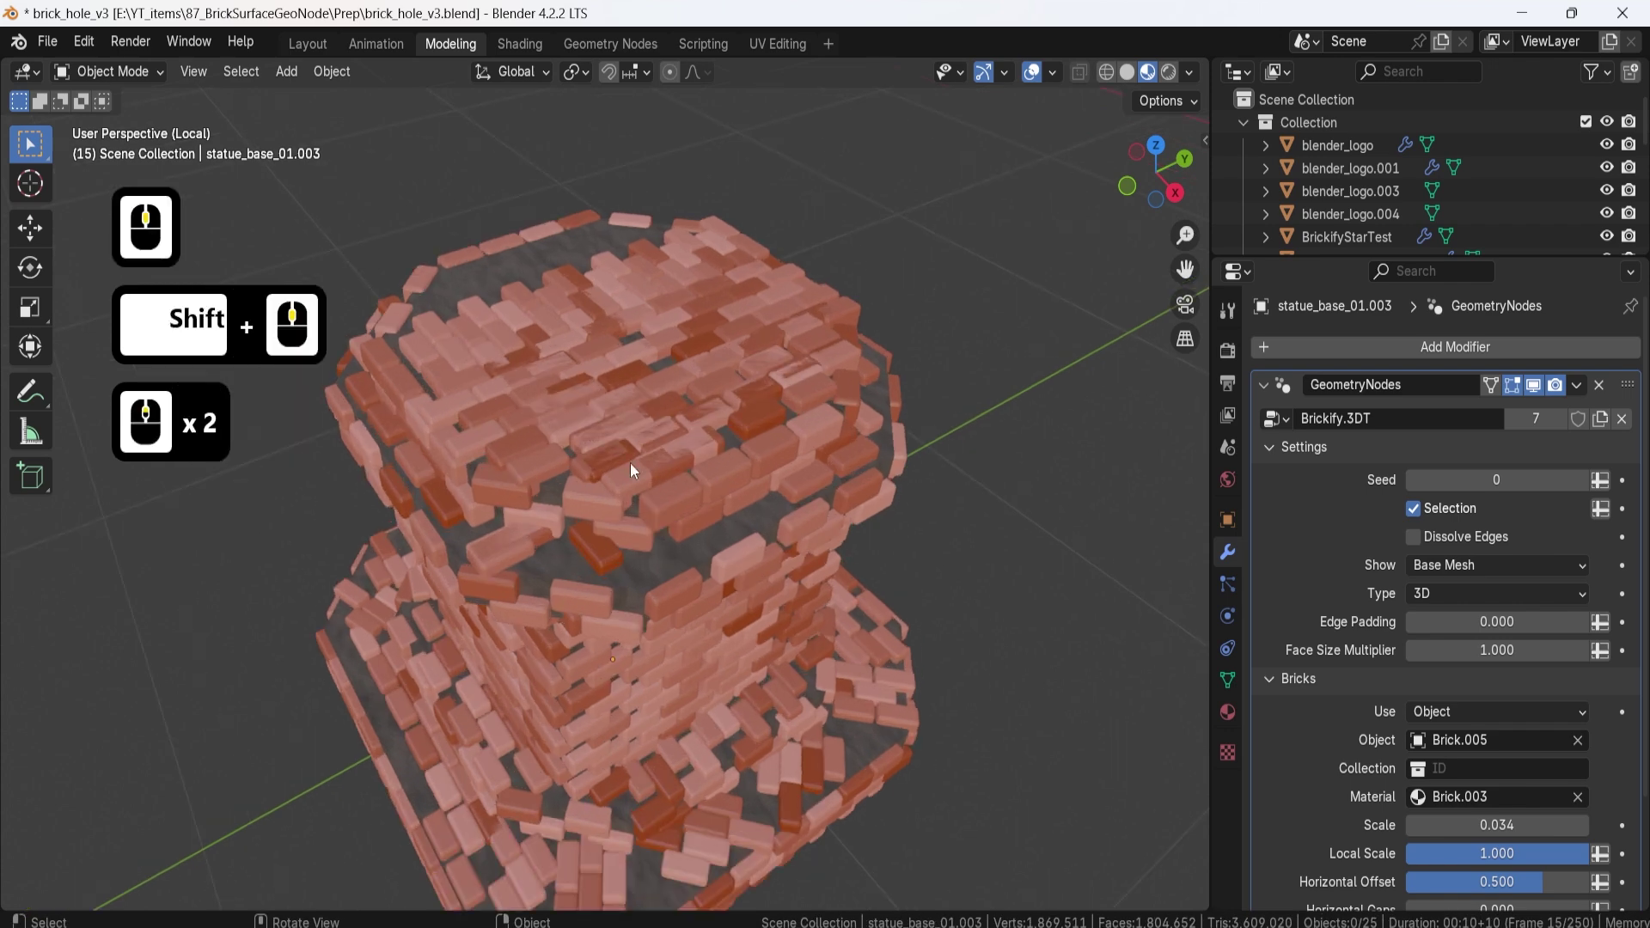
Step: Raise the Edge Padding of the statue base to 0.031 and view the bricks from another side
scroll(684, 538, down, 3)
shift+drag(1497, 621, 1528, 622)
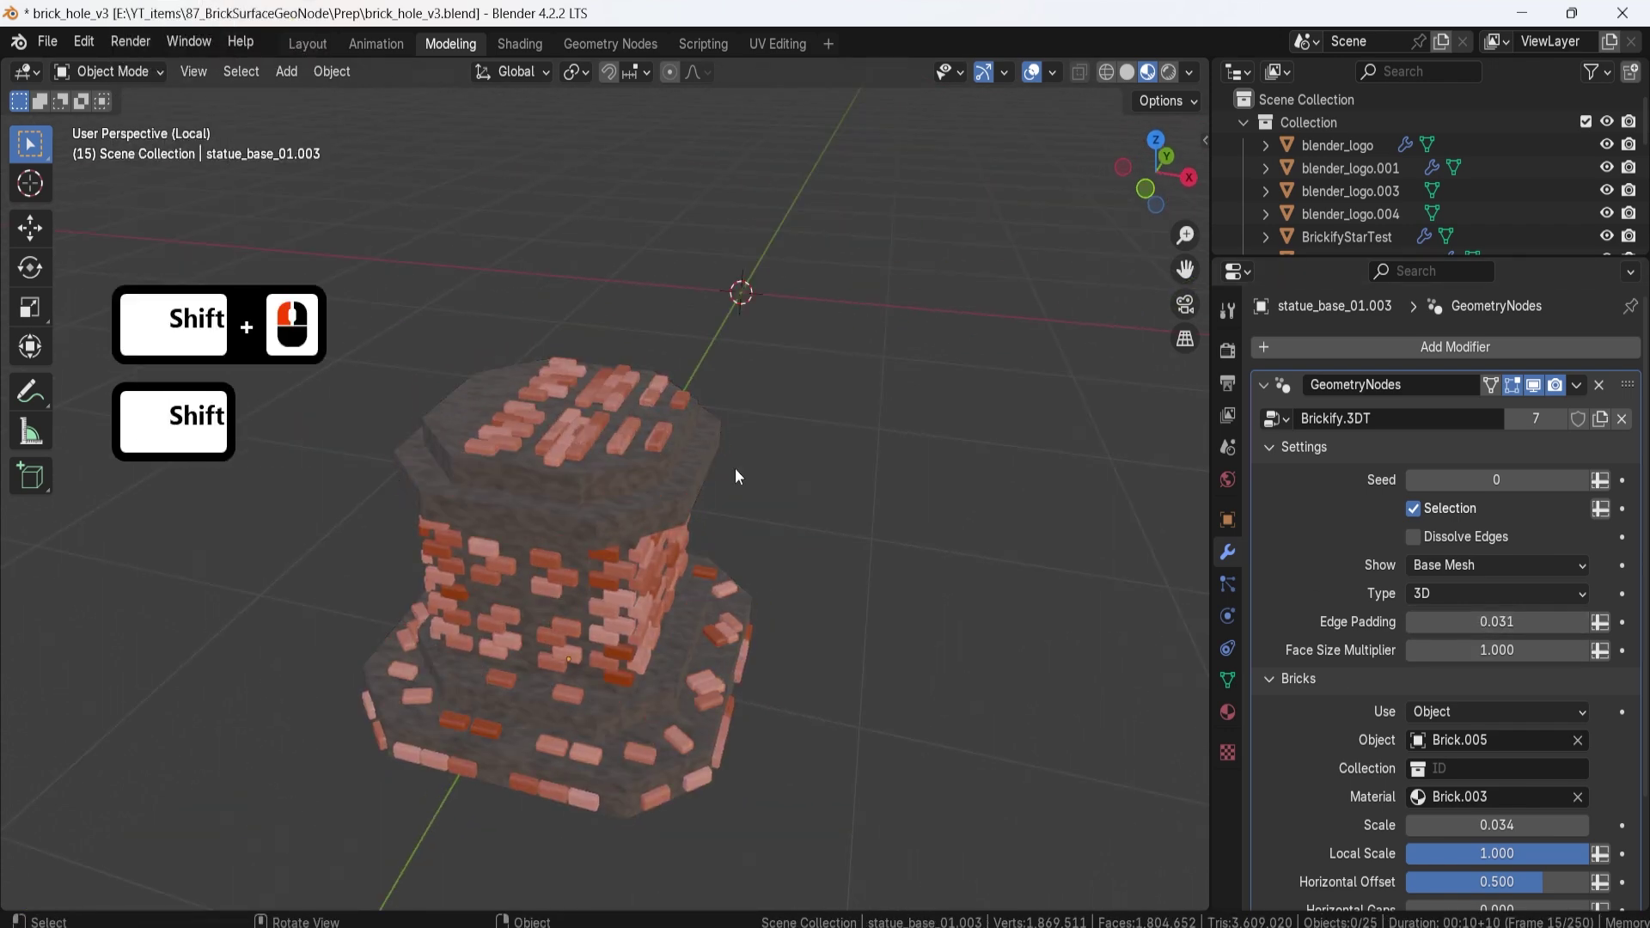
middle_drag(735, 468, 731, 672)
Step: Select the statue base and examine single faces of its lower ledge in Edit Mode, then return to Object Mode
click(544, 416)
scroll(658, 429, up, 1)
scroll(542, 475, up, 1)
key(Tab)
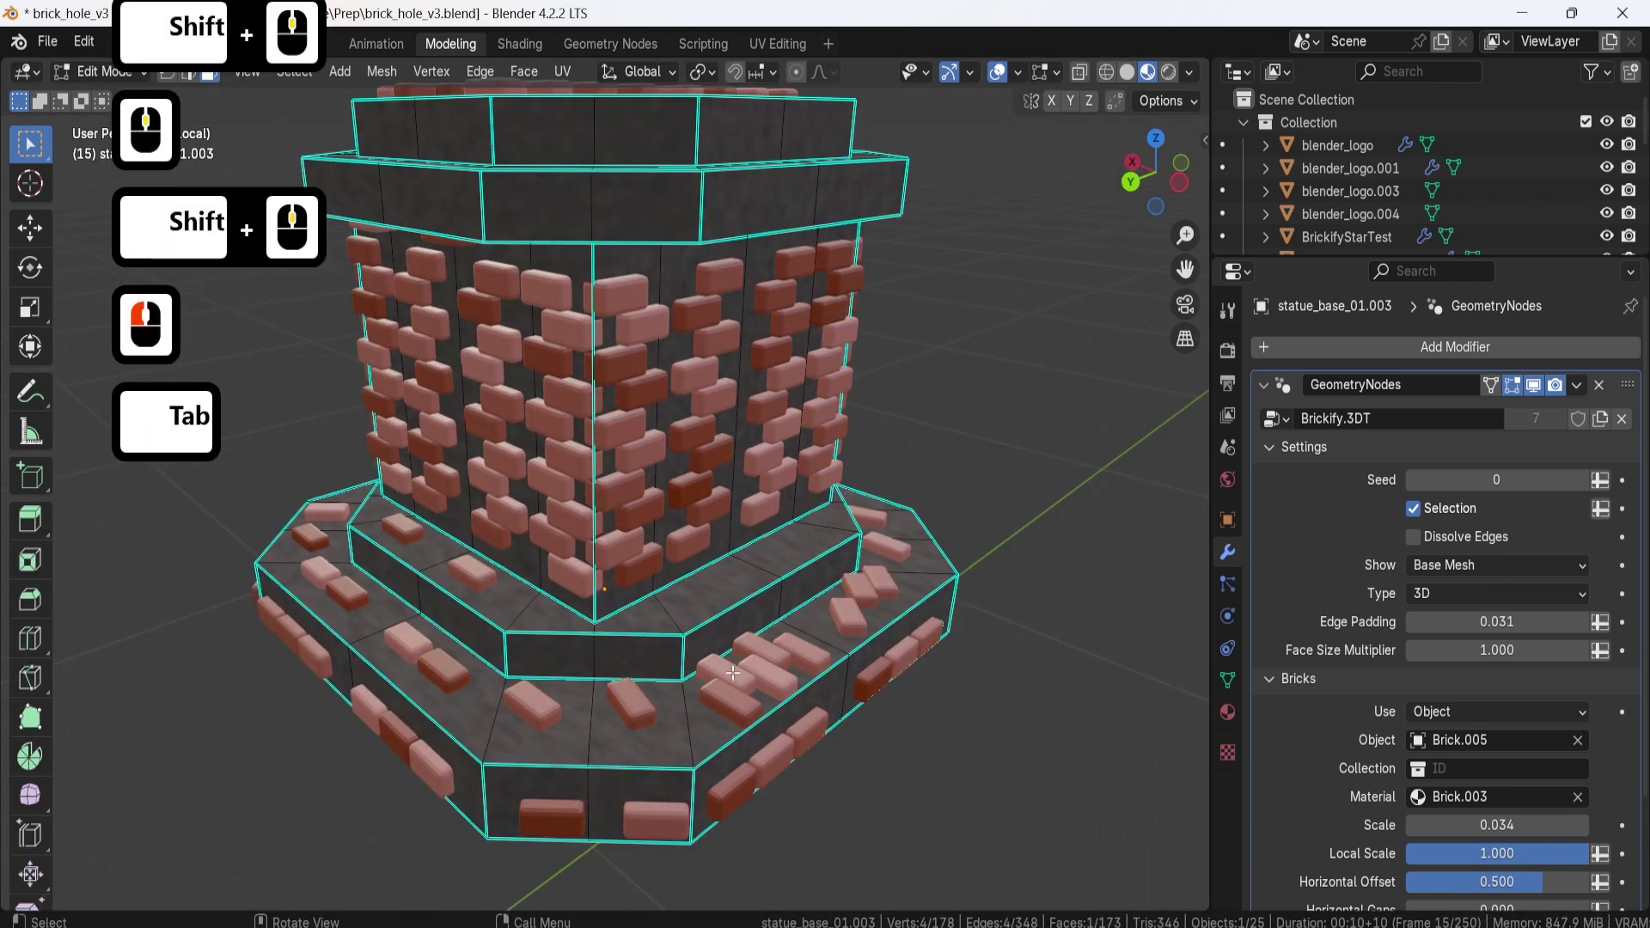
click(626, 729)
click(498, 720)
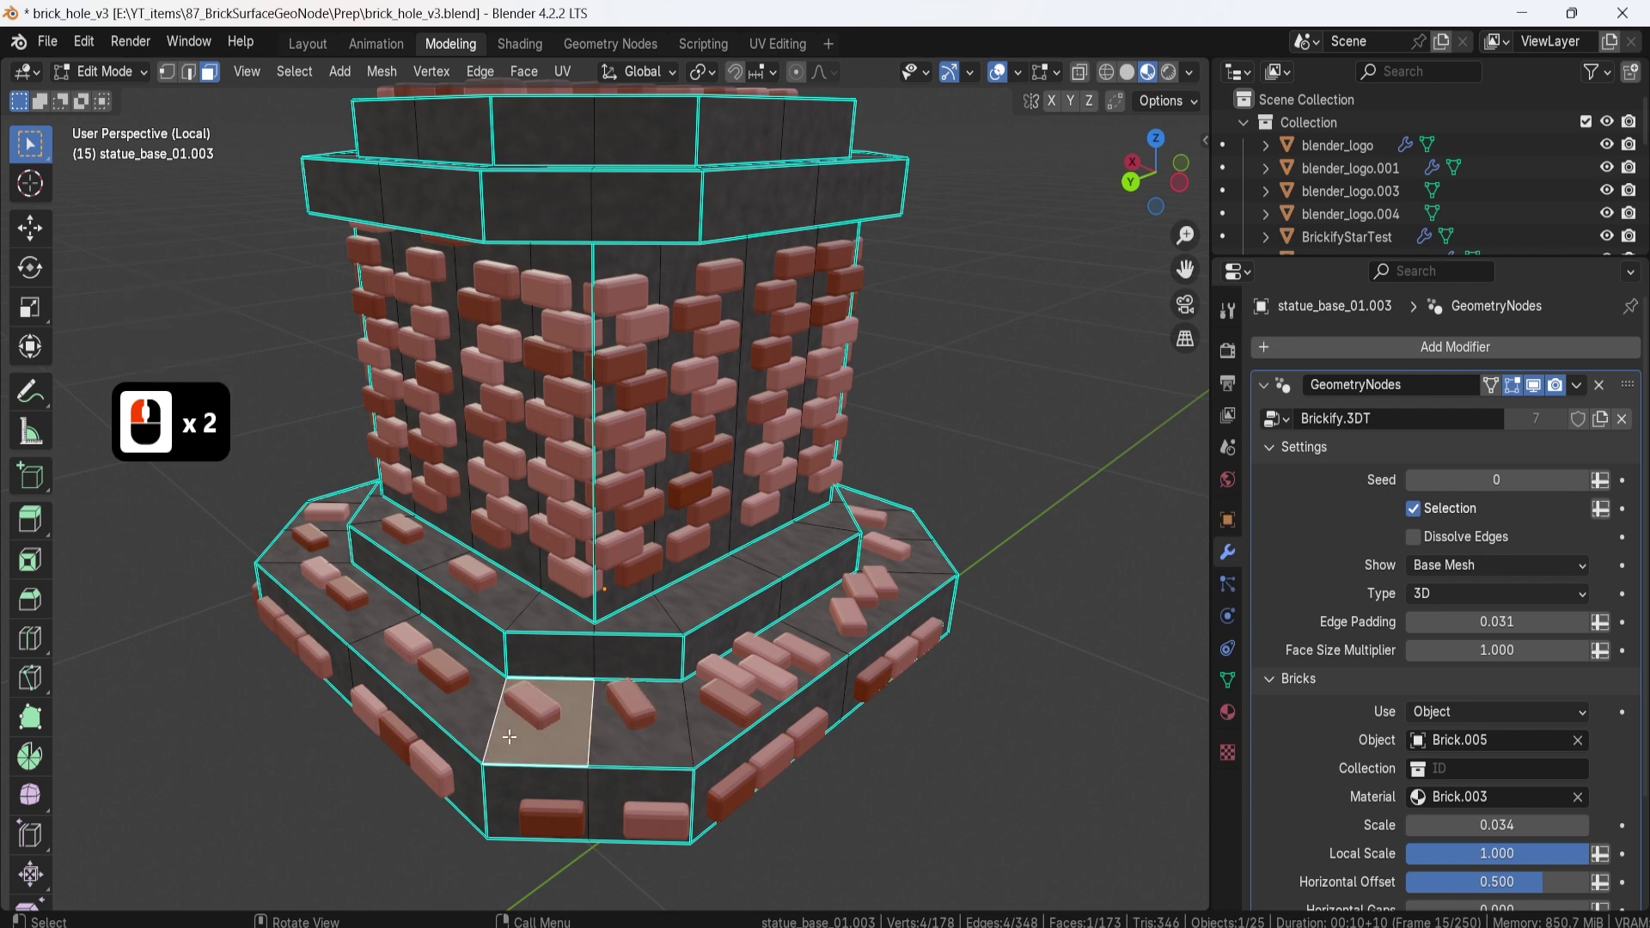
click(441, 700)
key(Tab)
Step: Reduce the brick Scale on the statue base to 0.023 and inspect the smaller bricks
scroll(1401, 703, down, 2)
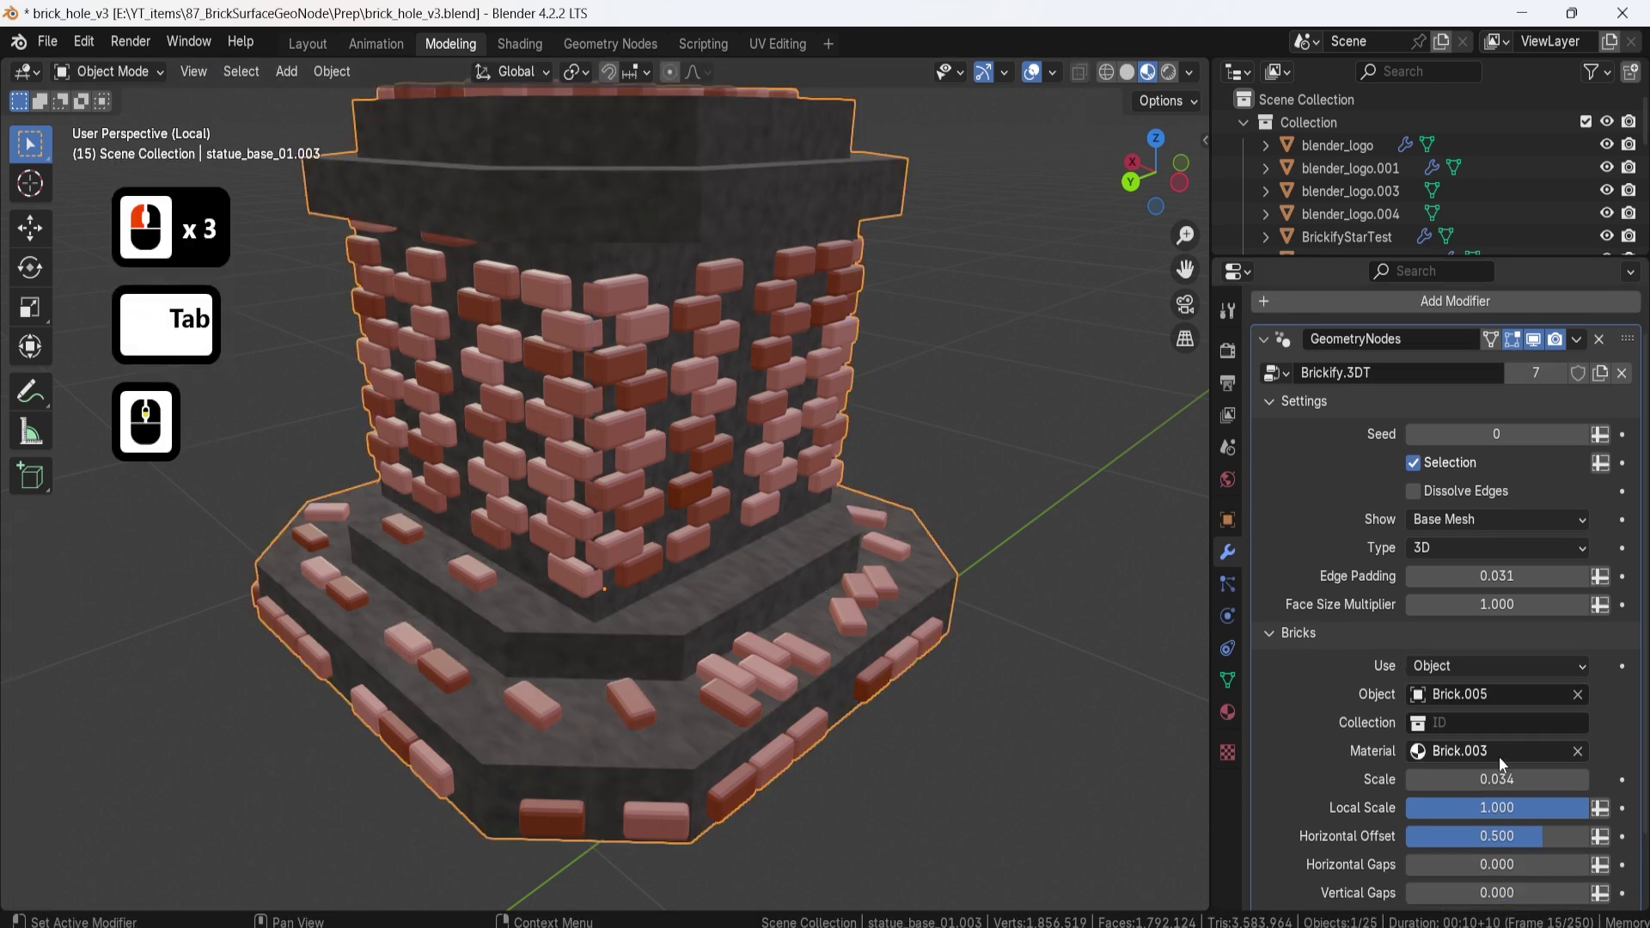
shift+drag(1497, 779, 1427, 779)
scroll(709, 549, down, 4)
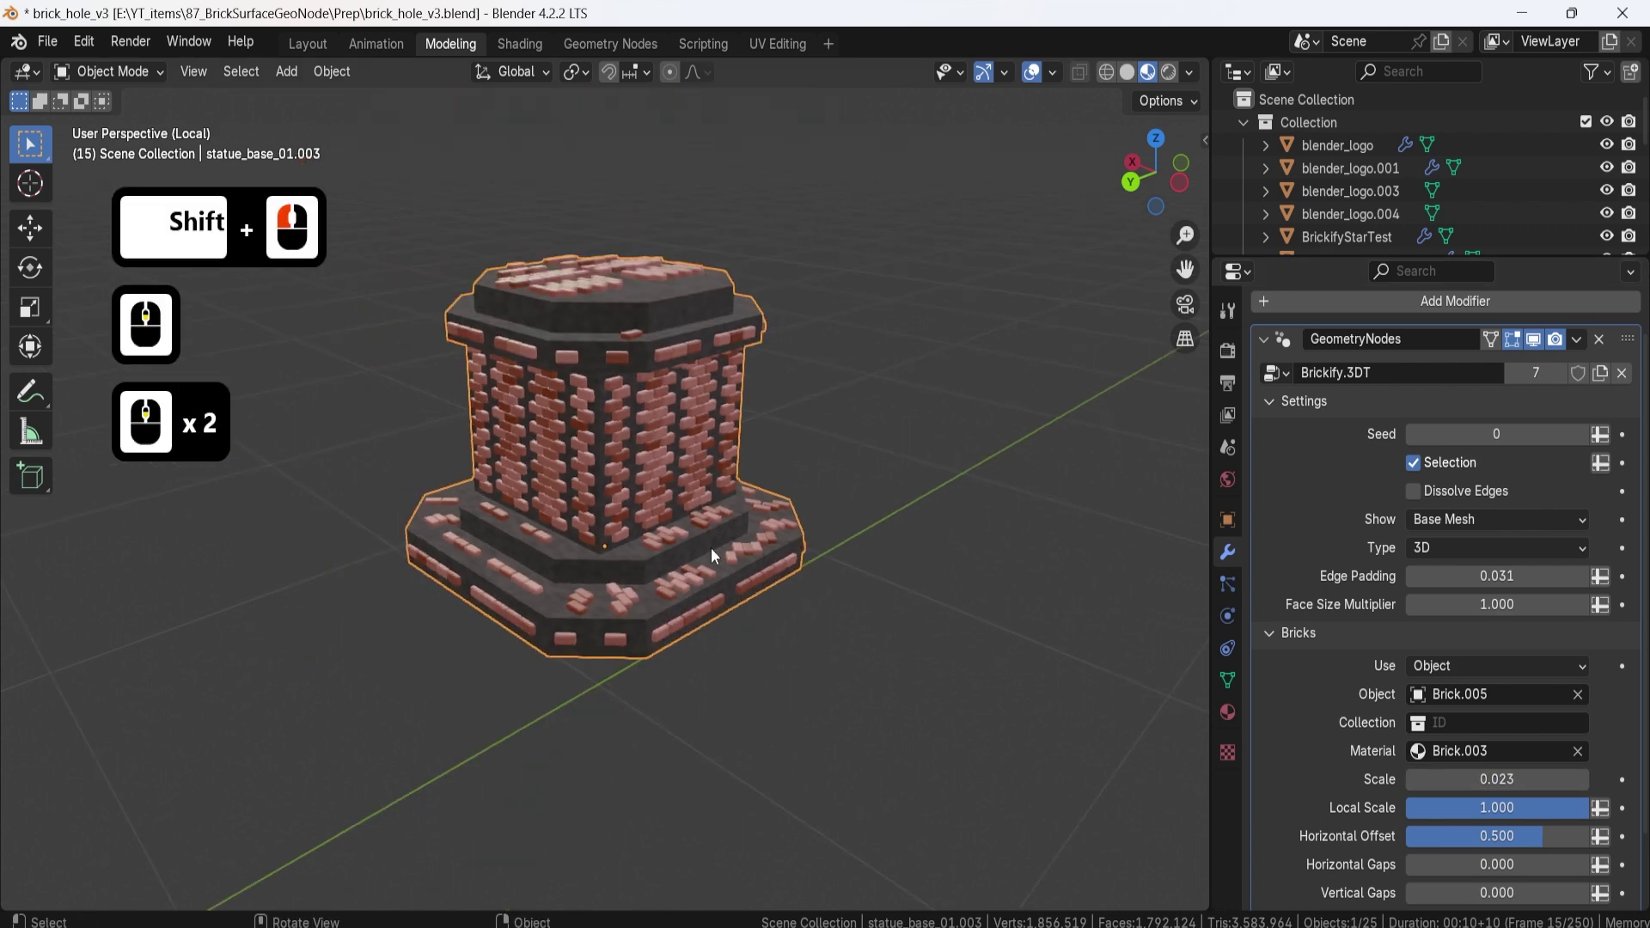
middle_drag(710, 548, 642, 617)
scroll(362, 423, down, 3)
middle_drag(363, 424, 382, 412)
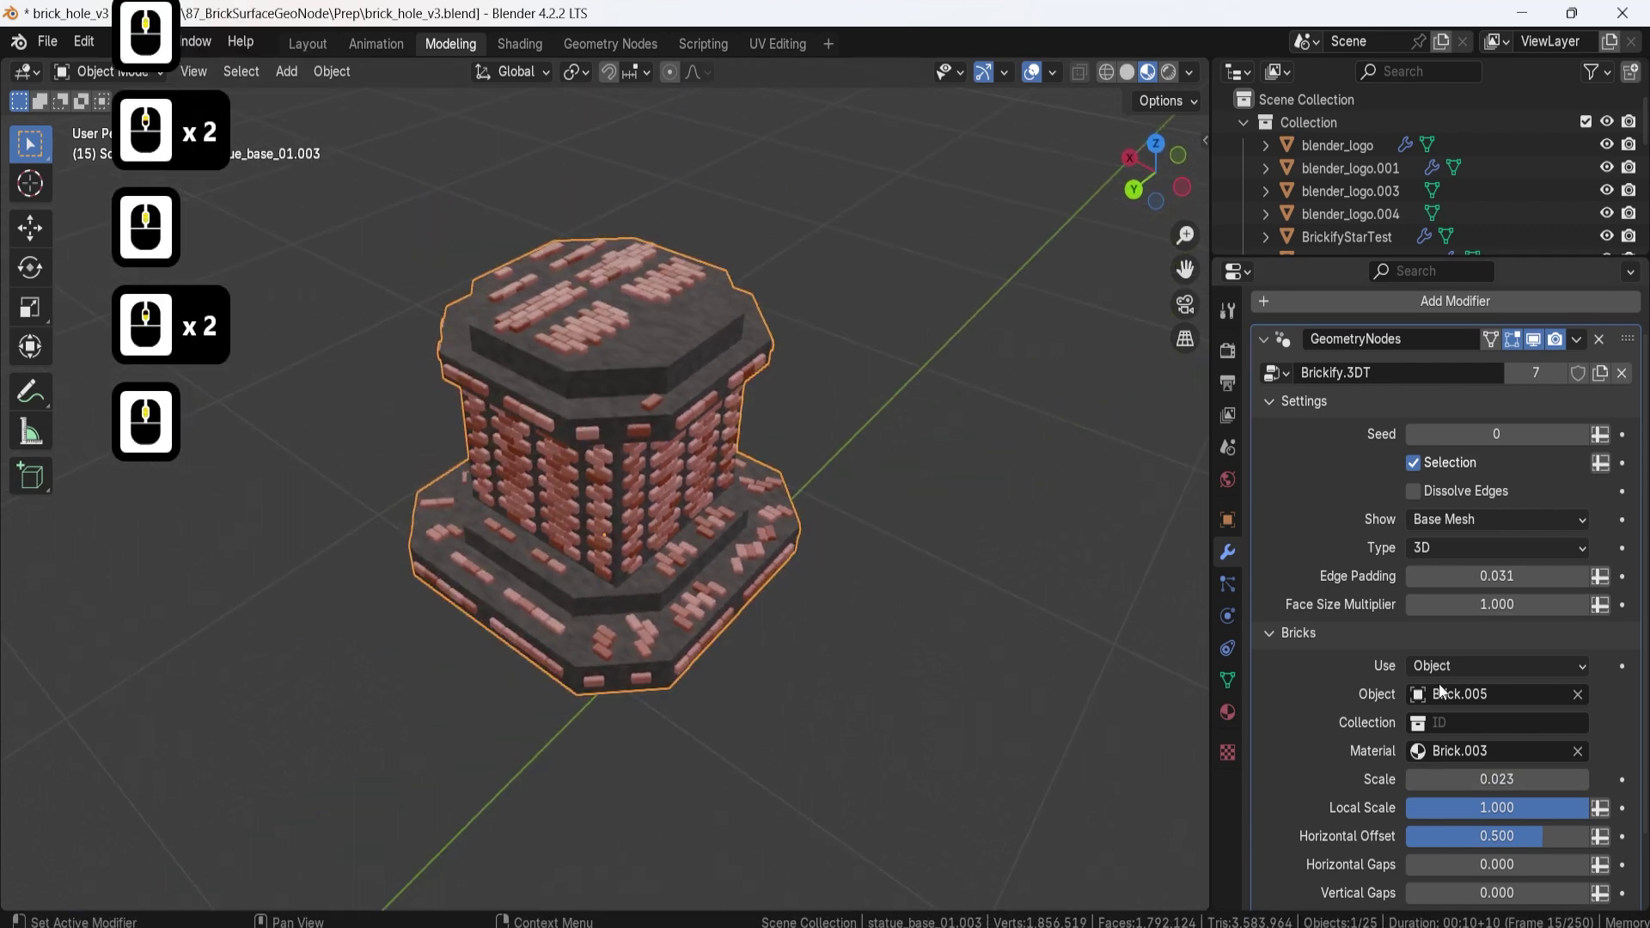
Step: Set the statue base's Edge Padding to 0.019 and its Face Size Multiplier to 1.620
drag(1497, 576, 1470, 588)
middle_drag(671, 430, 756, 464)
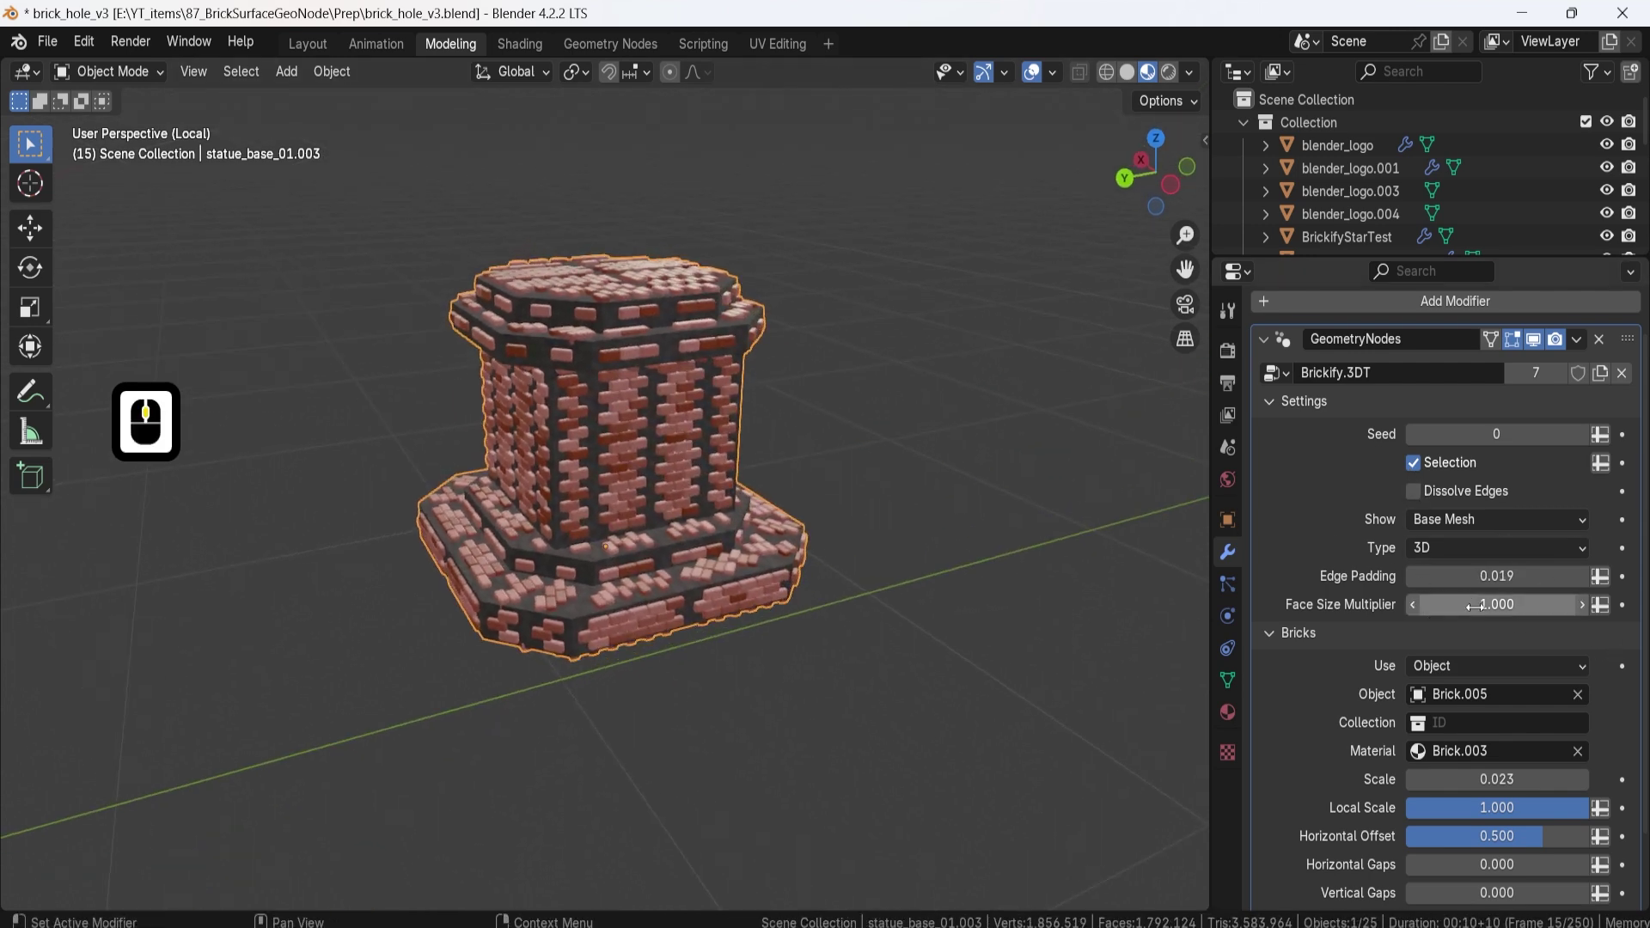
drag(1498, 604, 1363, 607)
drag(1564, 632, 1590, 633)
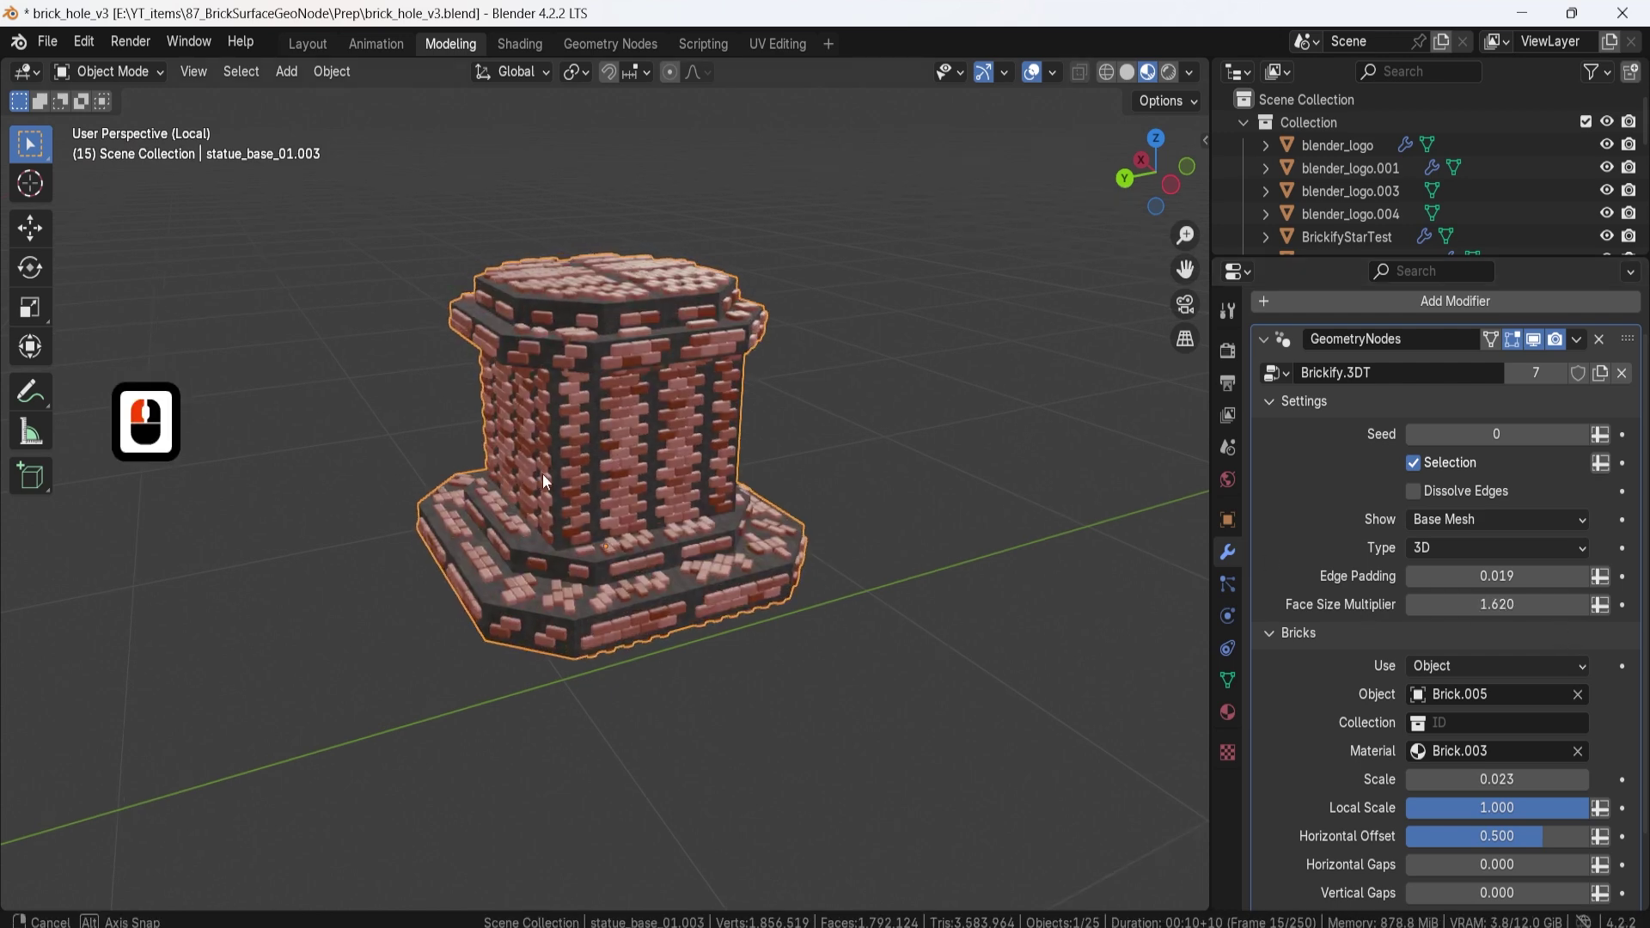
middle_drag(543, 473, 432, 459)
Step: Switch to the BrickifyTest tower and examine the bricks on its walls and battlements from several sides
scroll(519, 571, down, 2)
scroll(611, 512, down, 4)
scroll(507, 482, up, 6)
middle_drag(580, 498, 1101, 513)
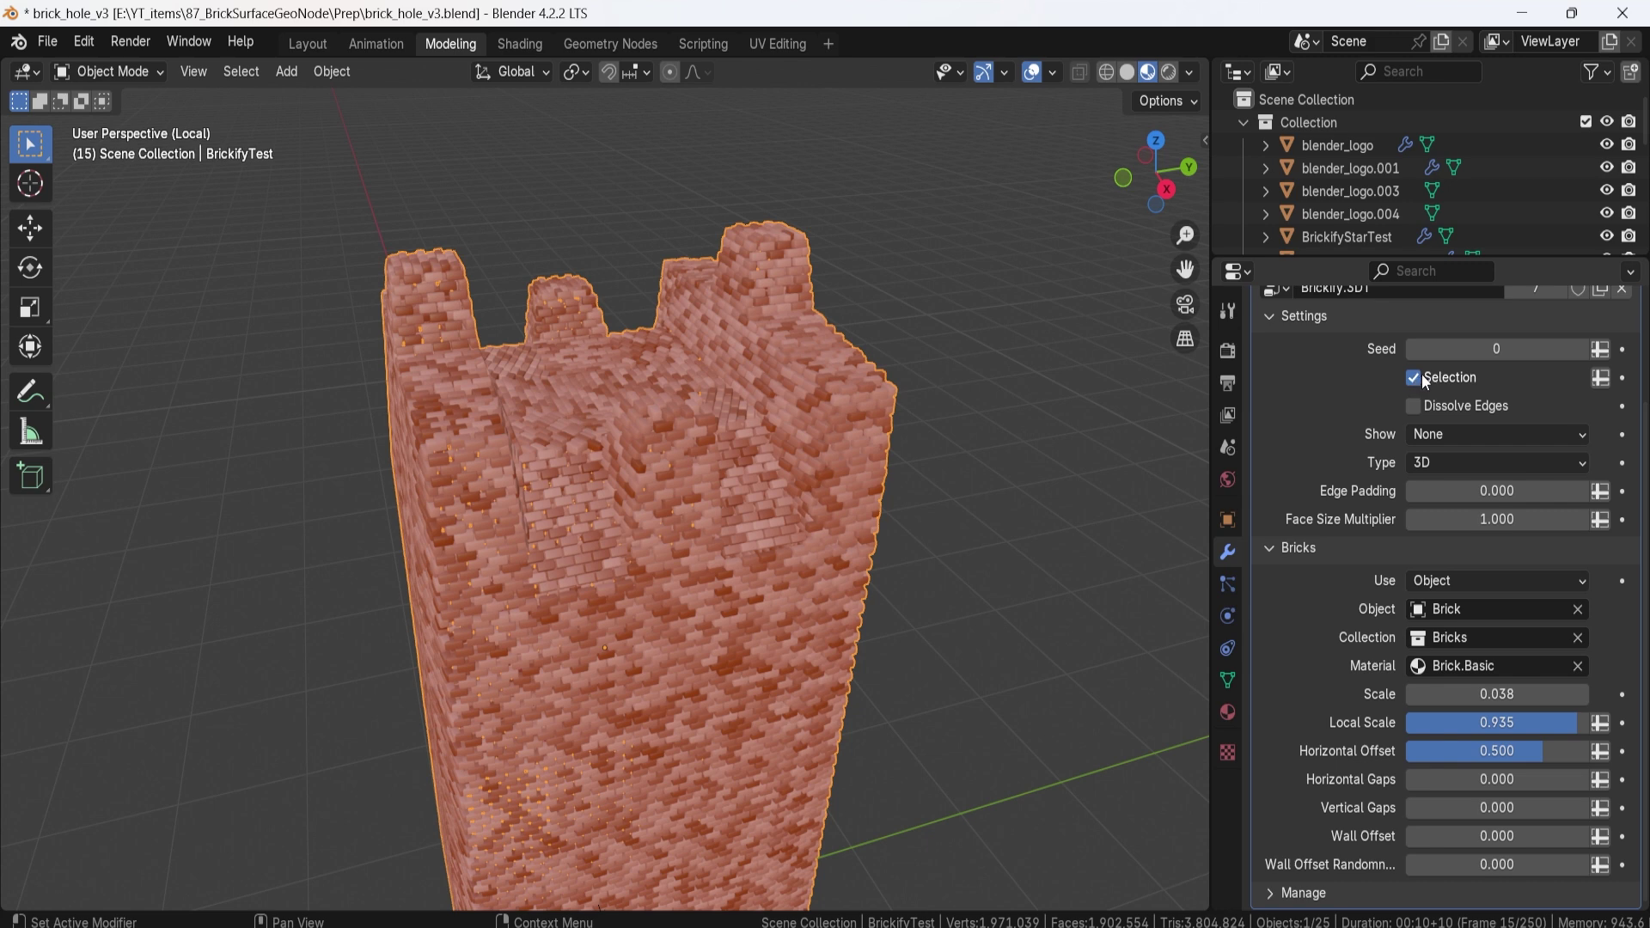
middle_drag(831, 423, 580, 466)
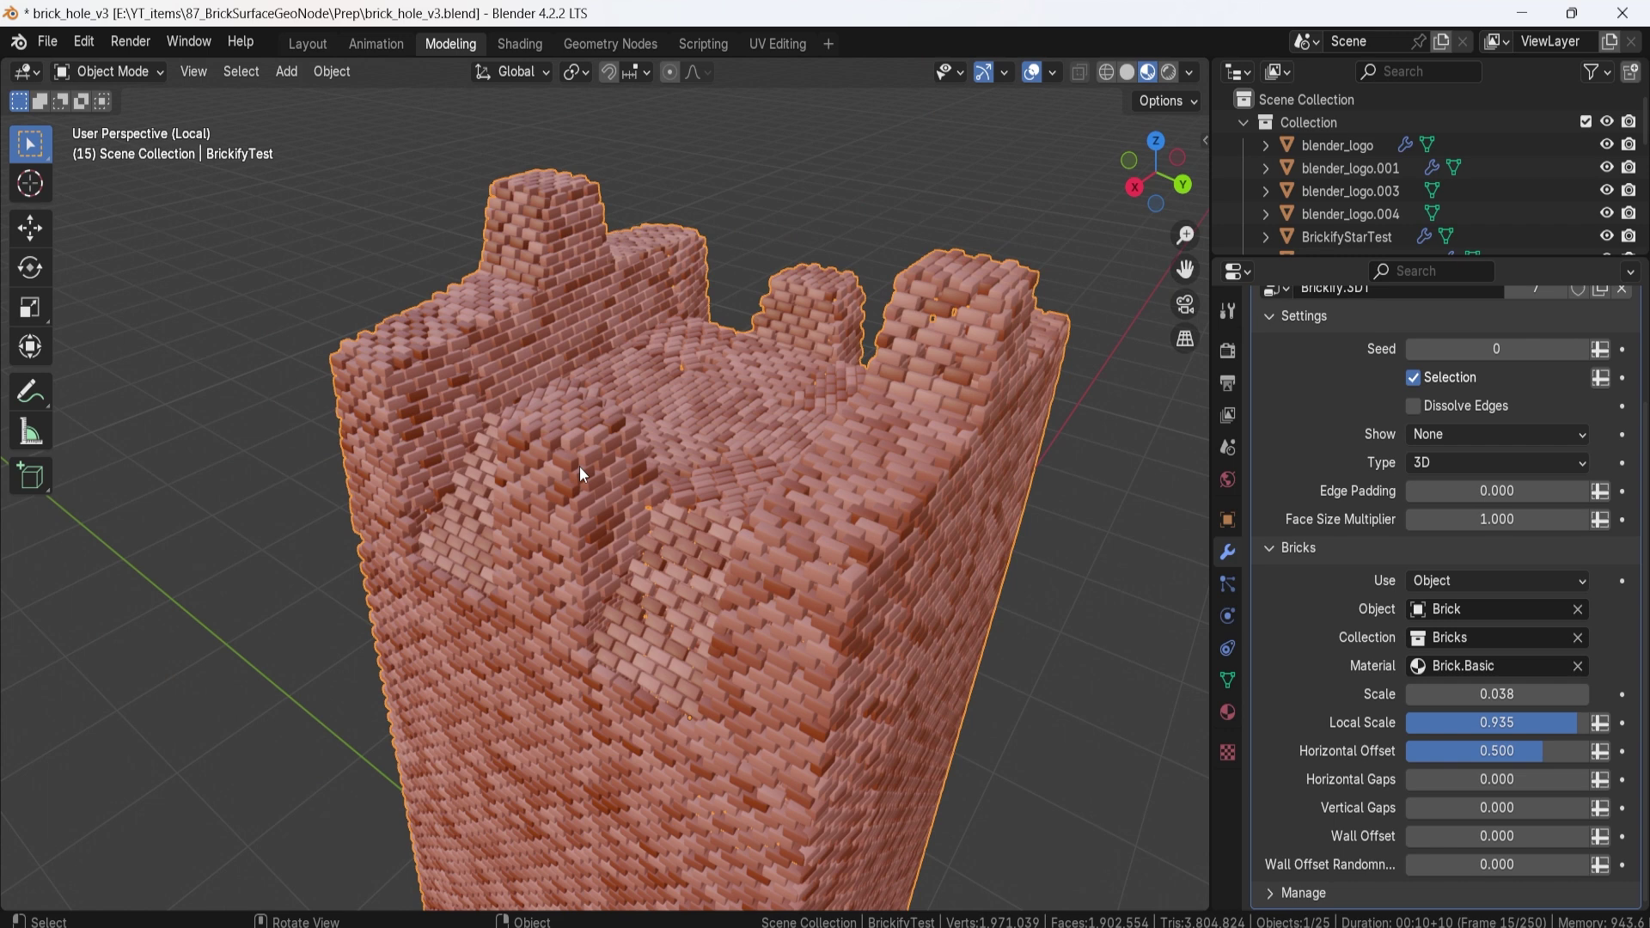
middle_drag(581, 468, 660, 392)
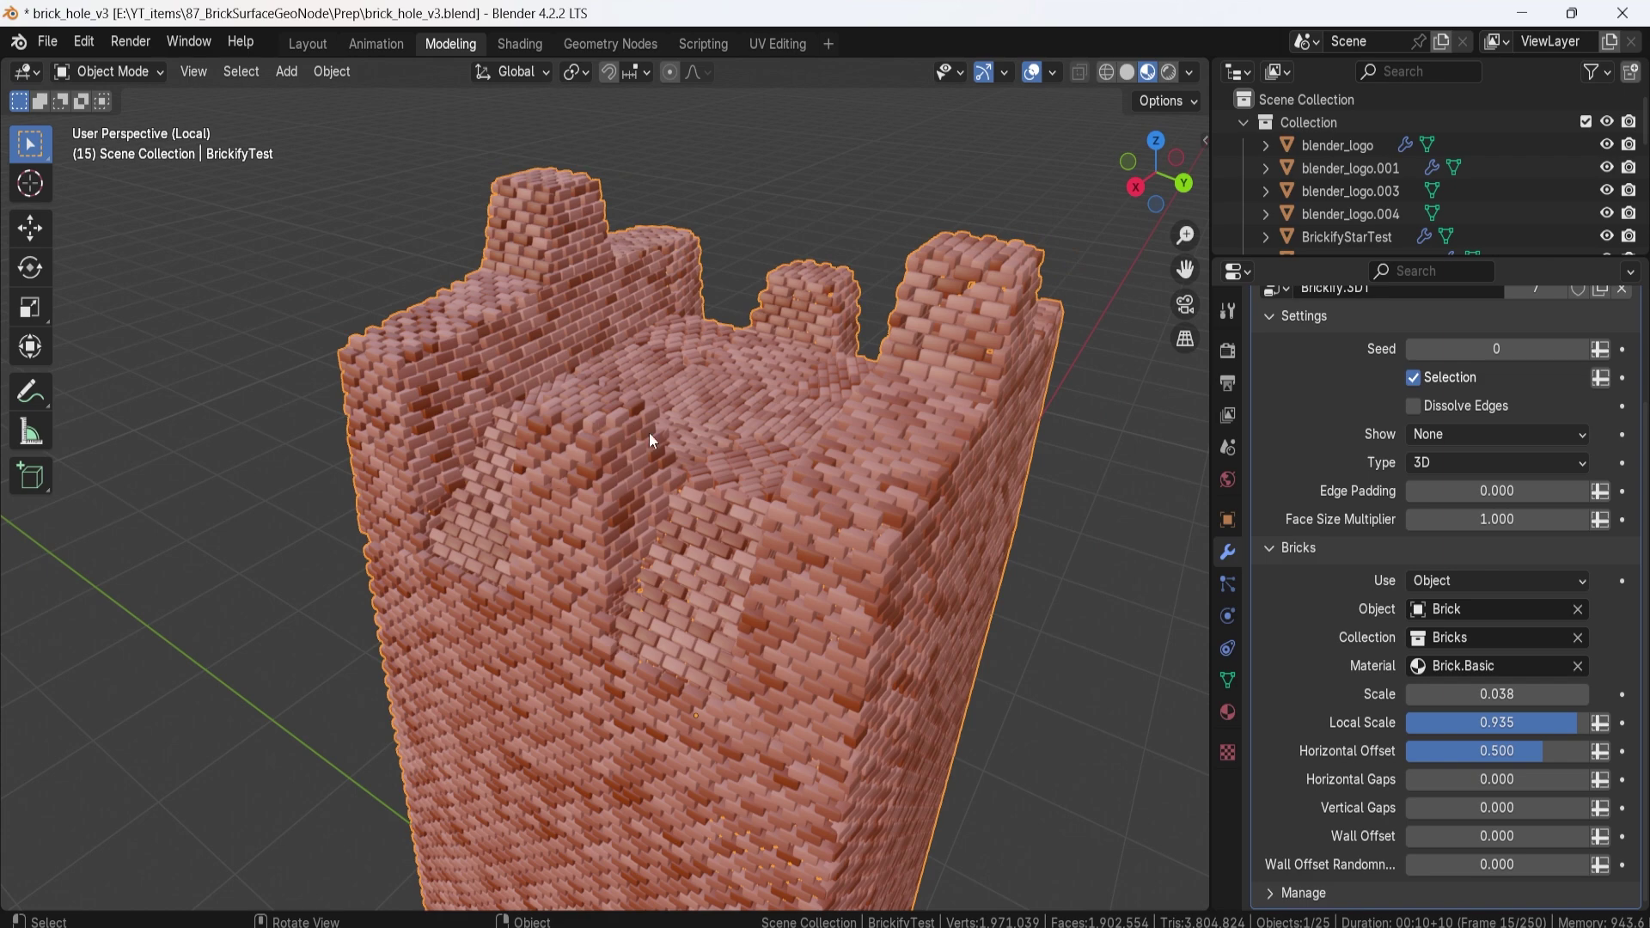
middle_drag(807, 282, 734, 511)
scroll(734, 510, down, 3)
shift+middle_drag(723, 573, 595, 565)
scroll(595, 565, up, 3)
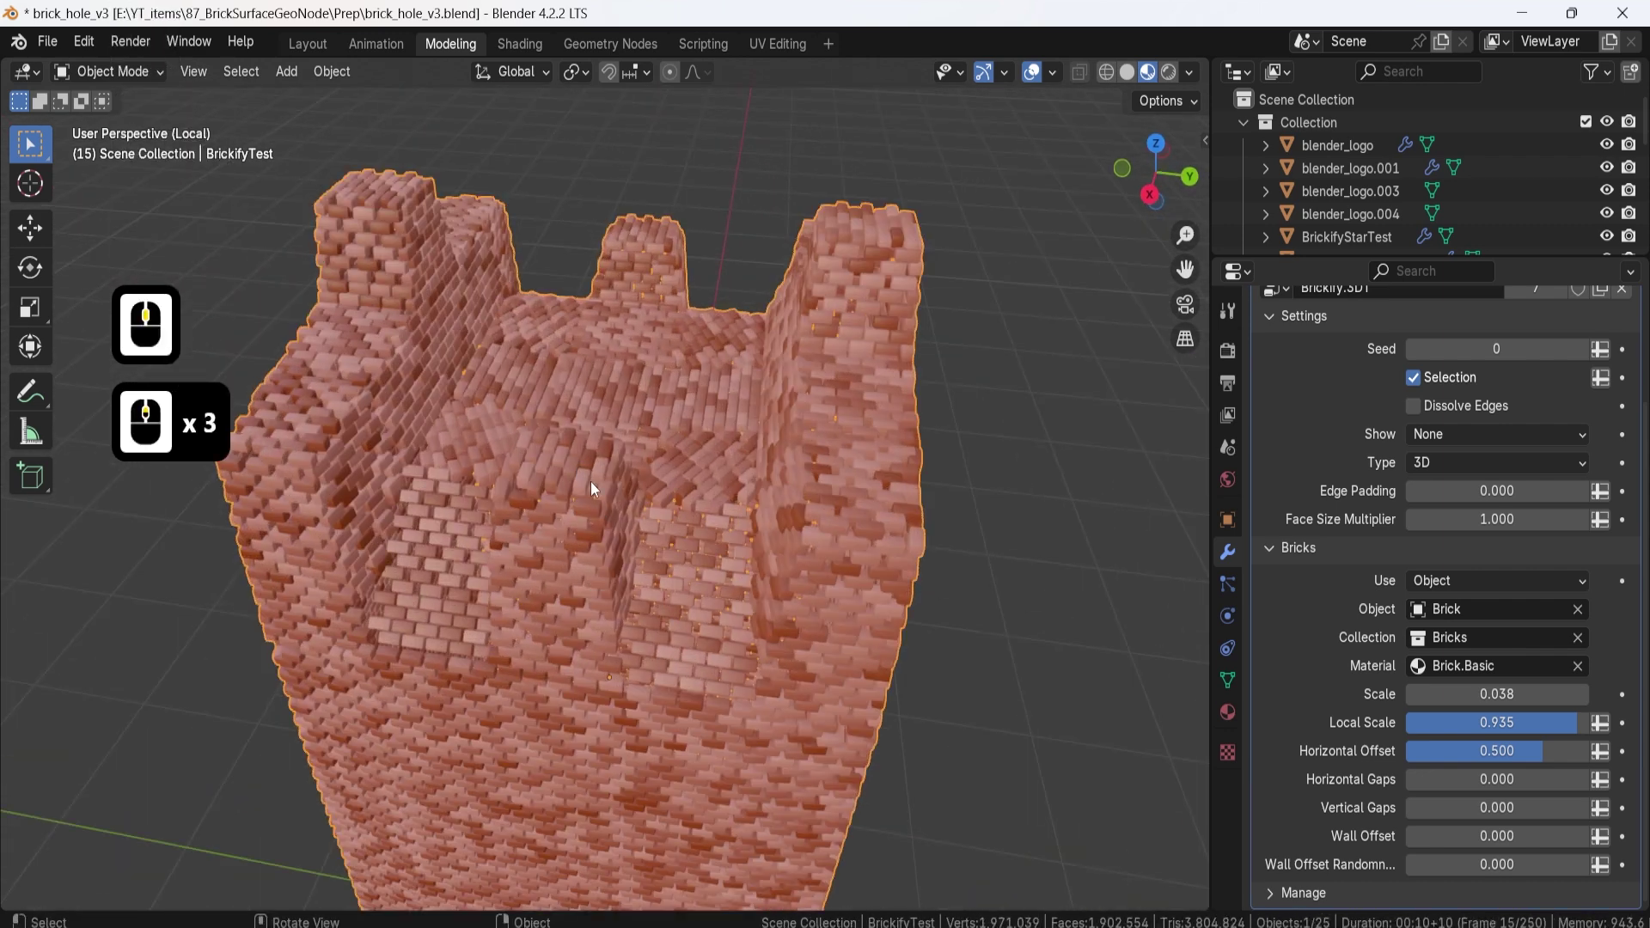
Step: Toggle the tower's Selection option off and on again, and switch it to an attribute input
click(1417, 381)
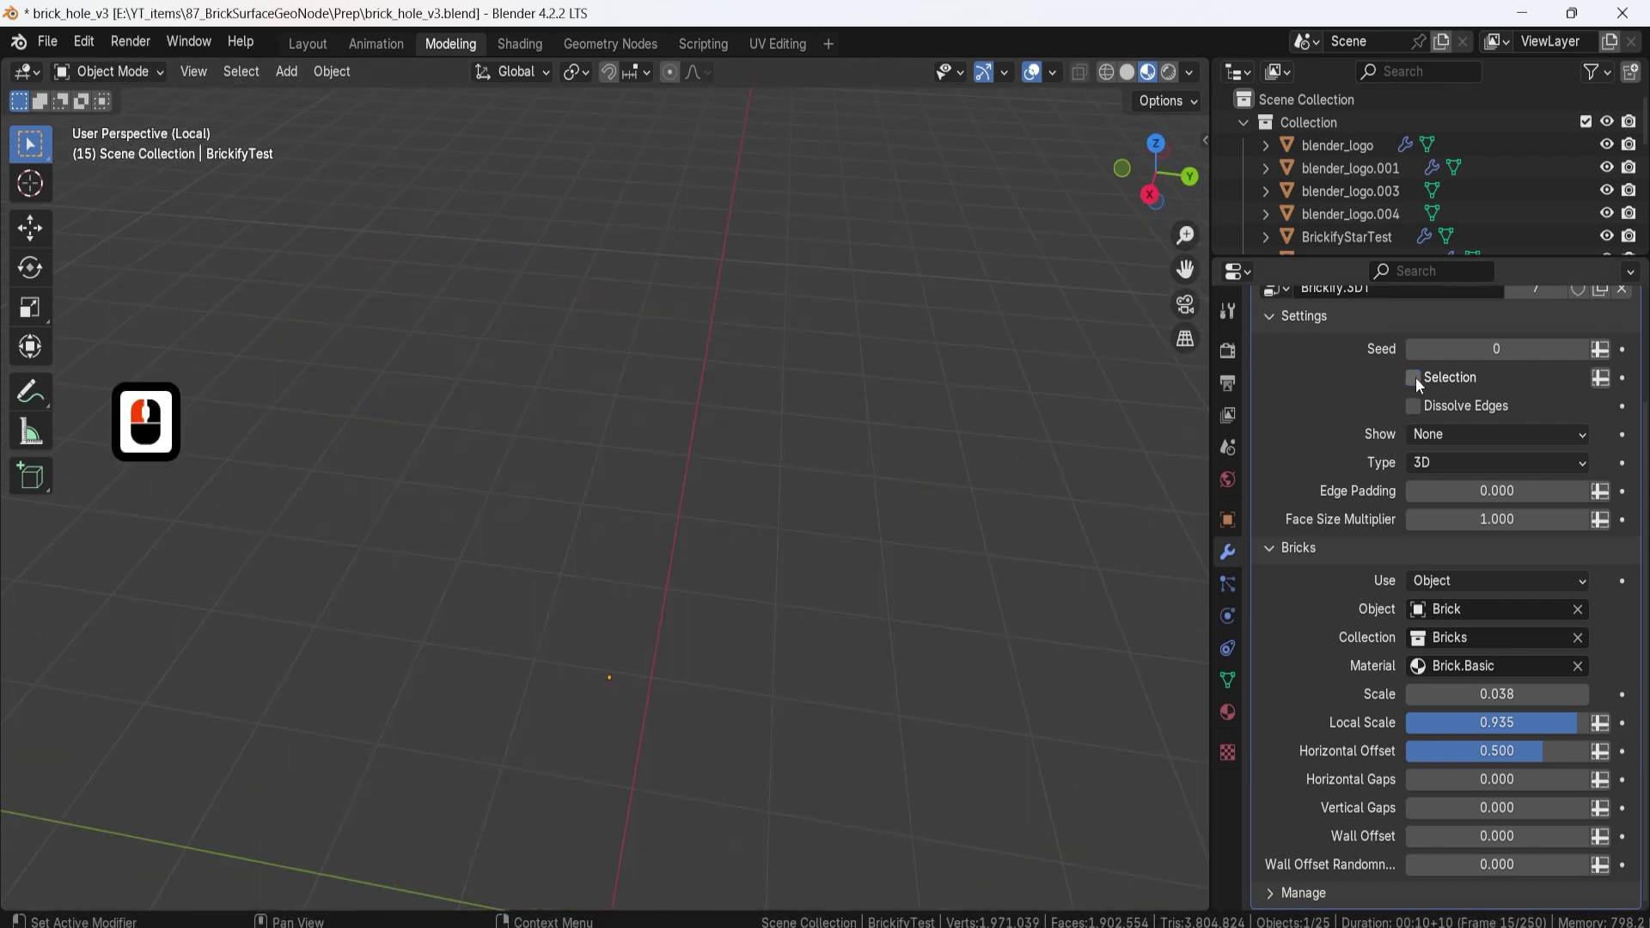
click(1416, 380)
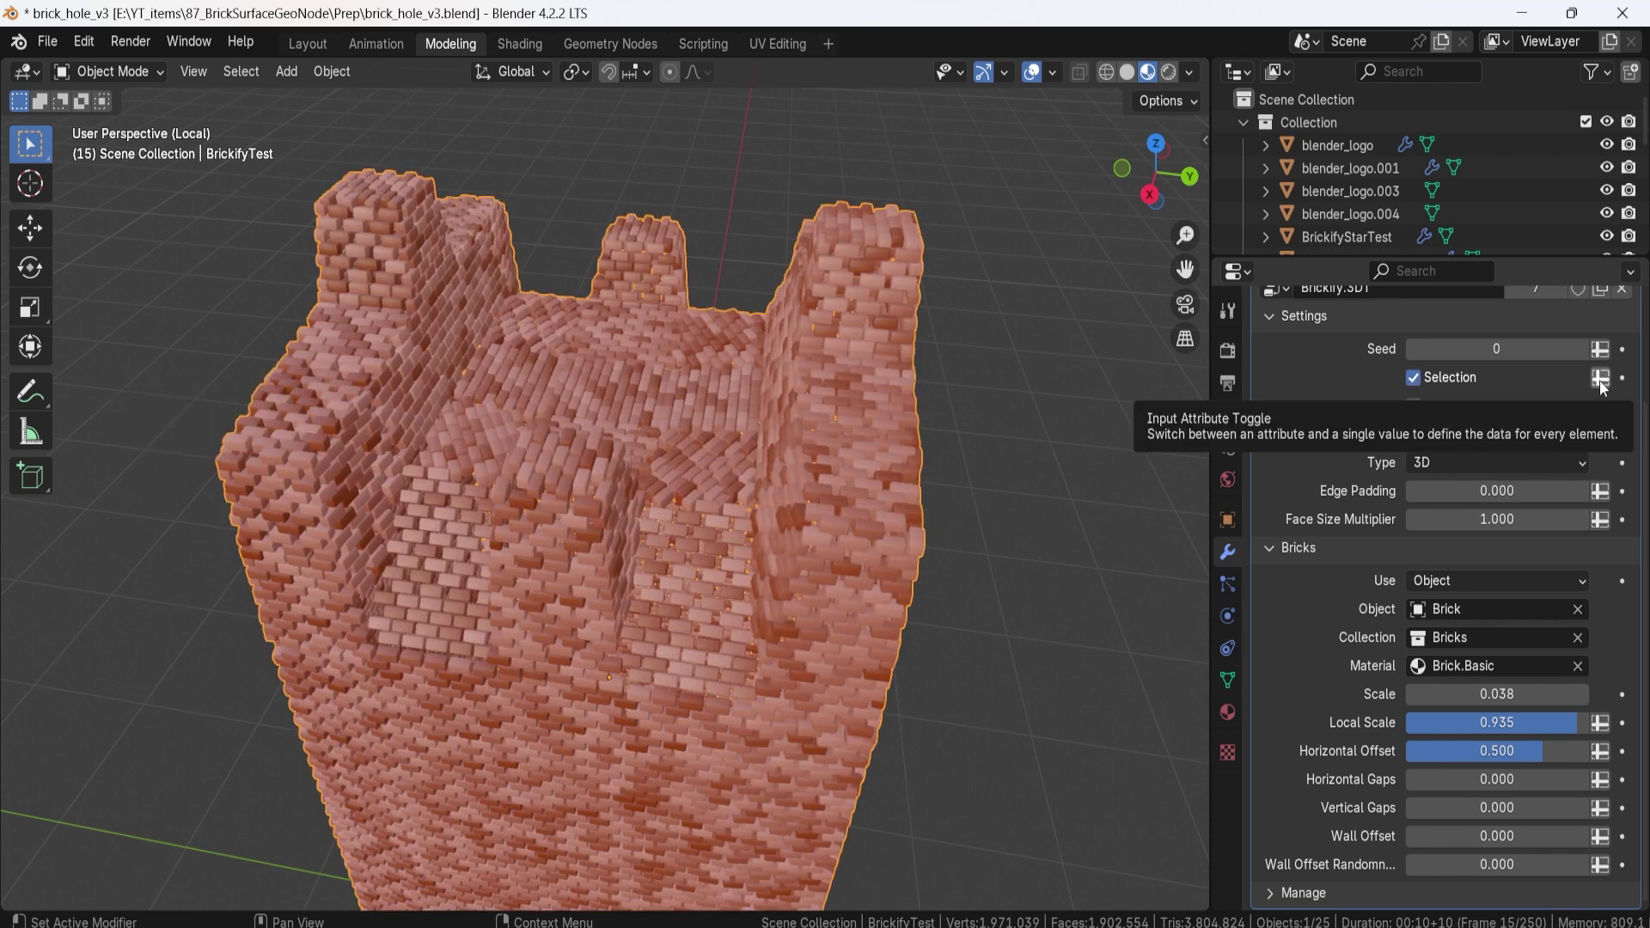
click(1601, 380)
Step: Clear the BrickSelection attribute name from the tower's Selection input
click(1503, 375)
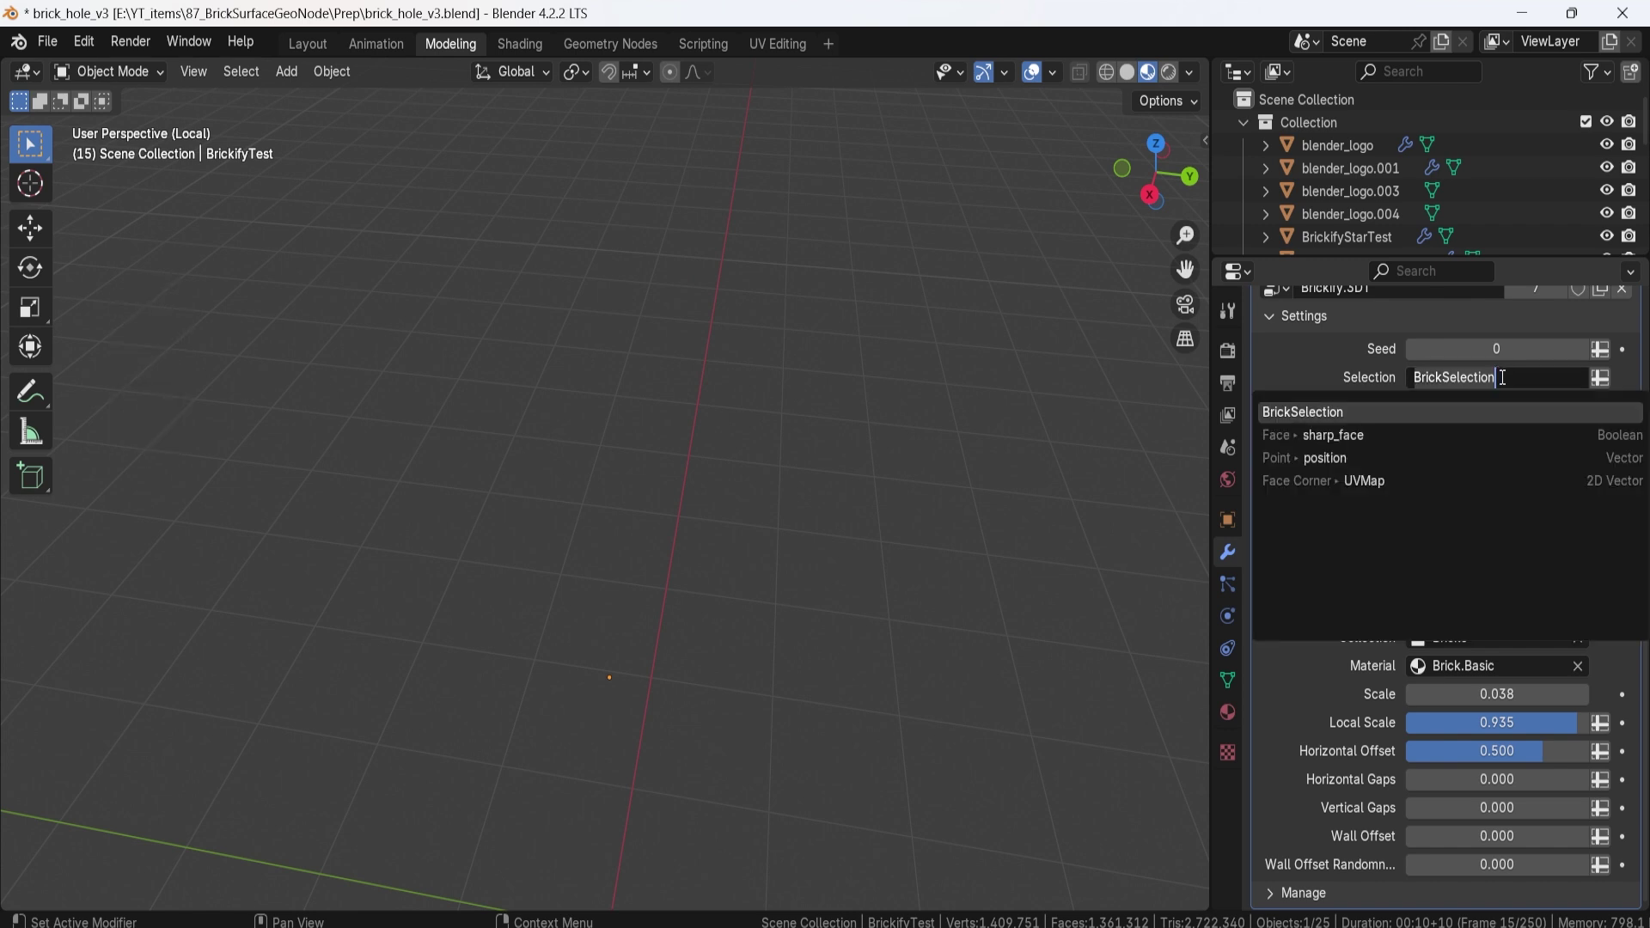
click(1374, 375)
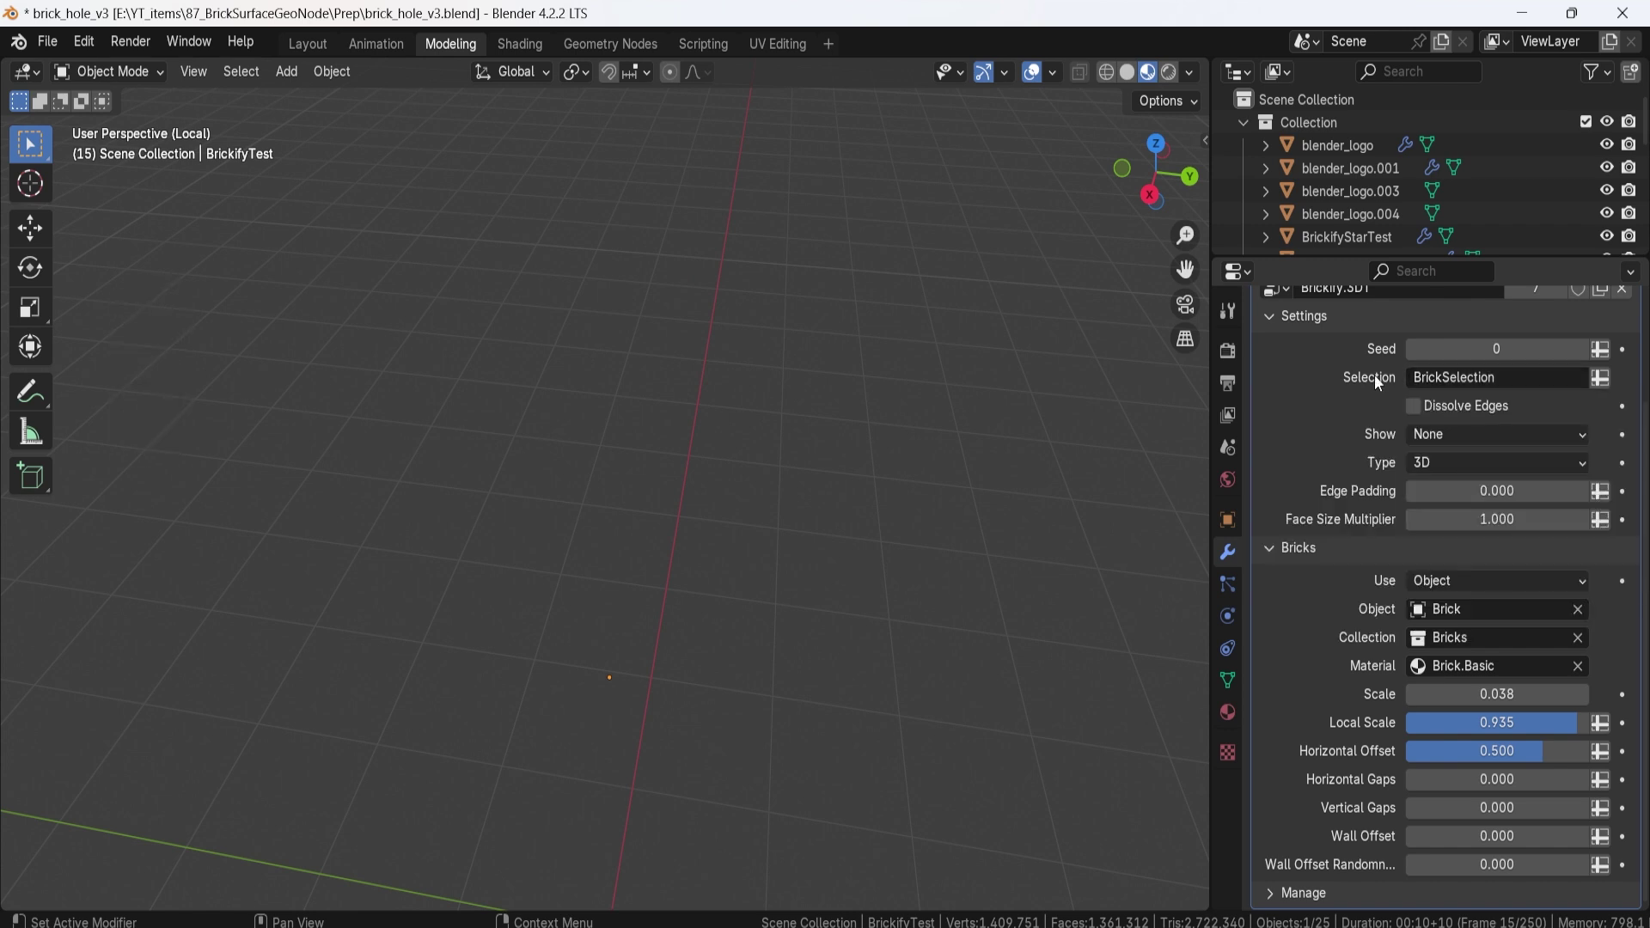
click(1430, 374)
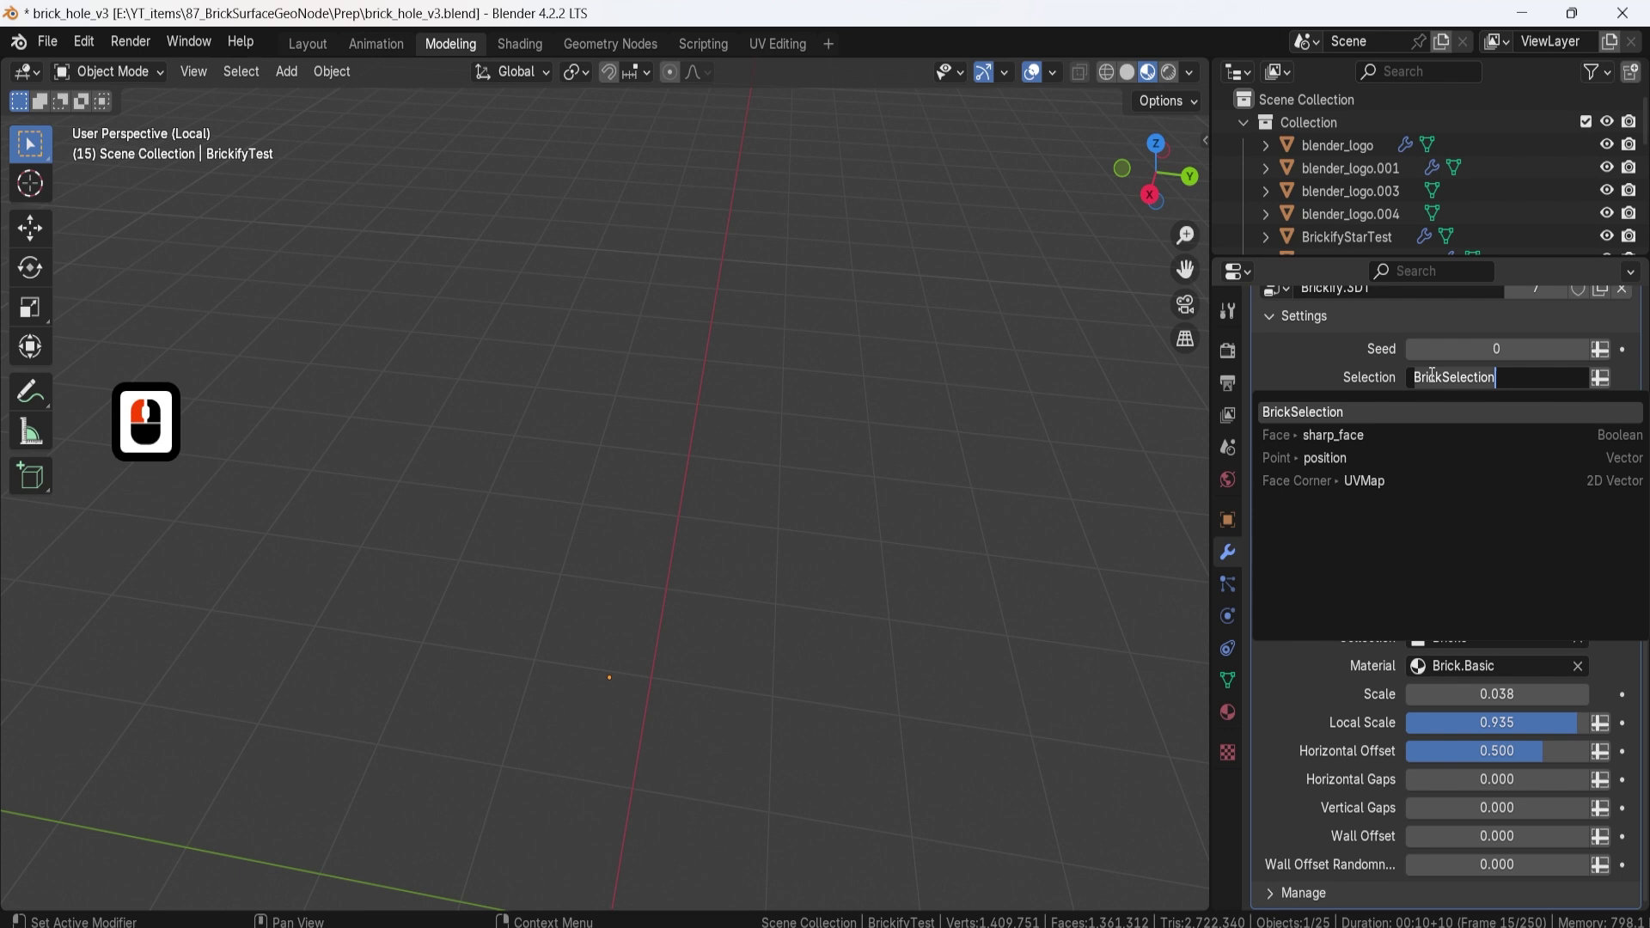
click(1317, 383)
click(1454, 376)
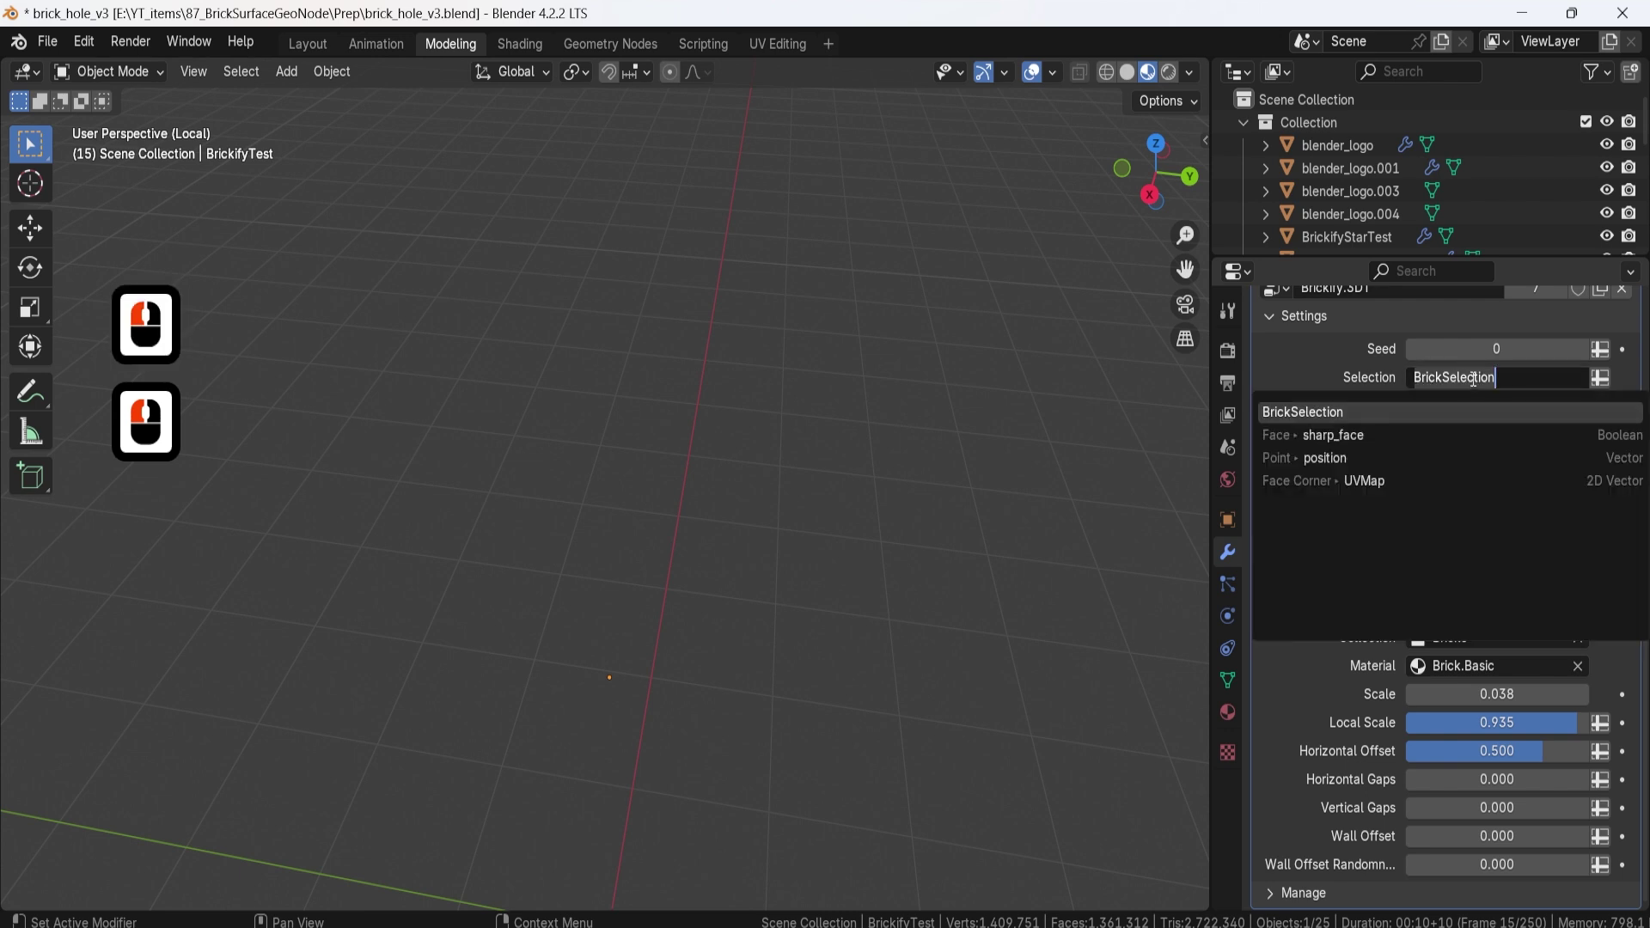
key(BackSpace)
key(Return)
click(1348, 376)
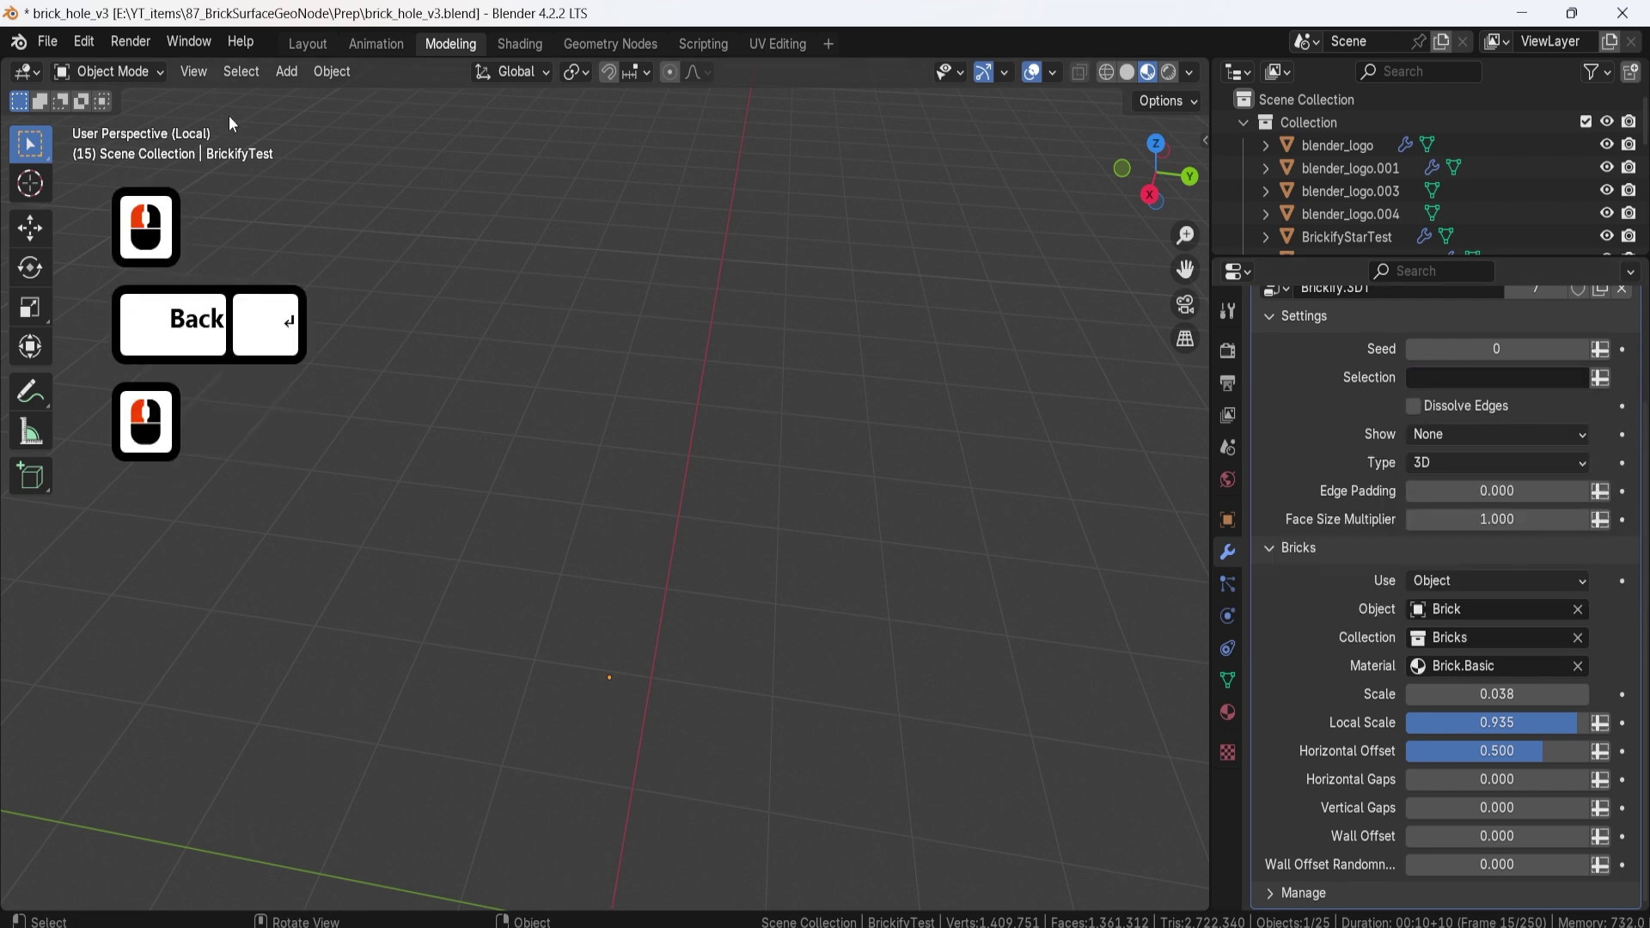
Step: Enter Vertex Paint mode on the tower and rename its color attribute to BrickSelection
click(126, 74)
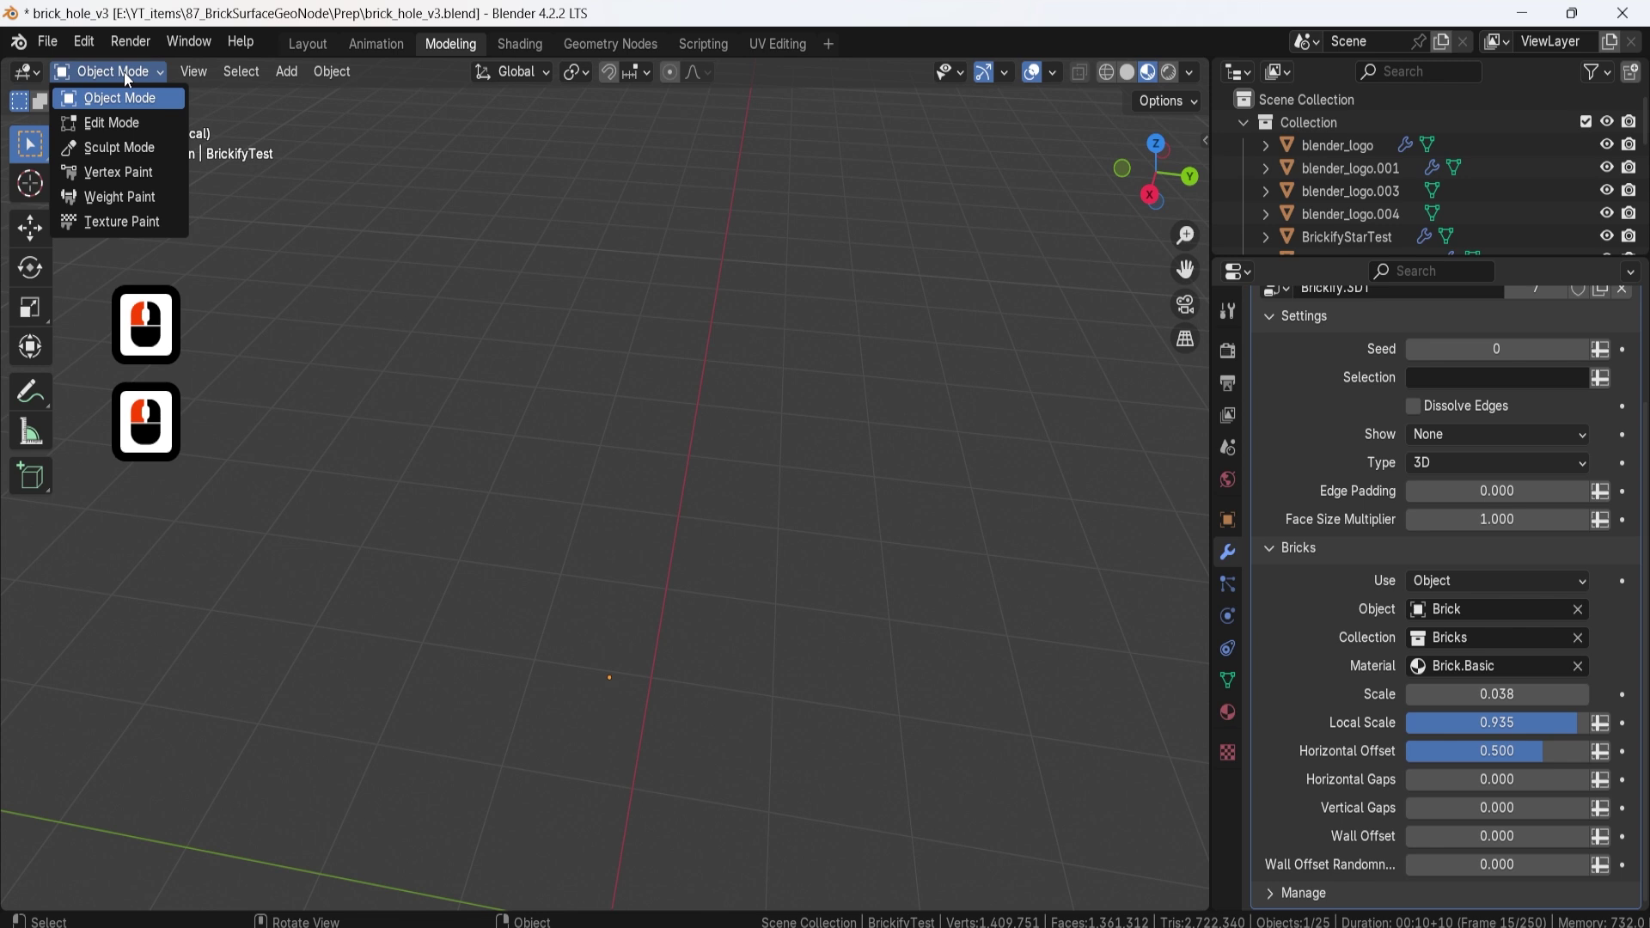
click(127, 182)
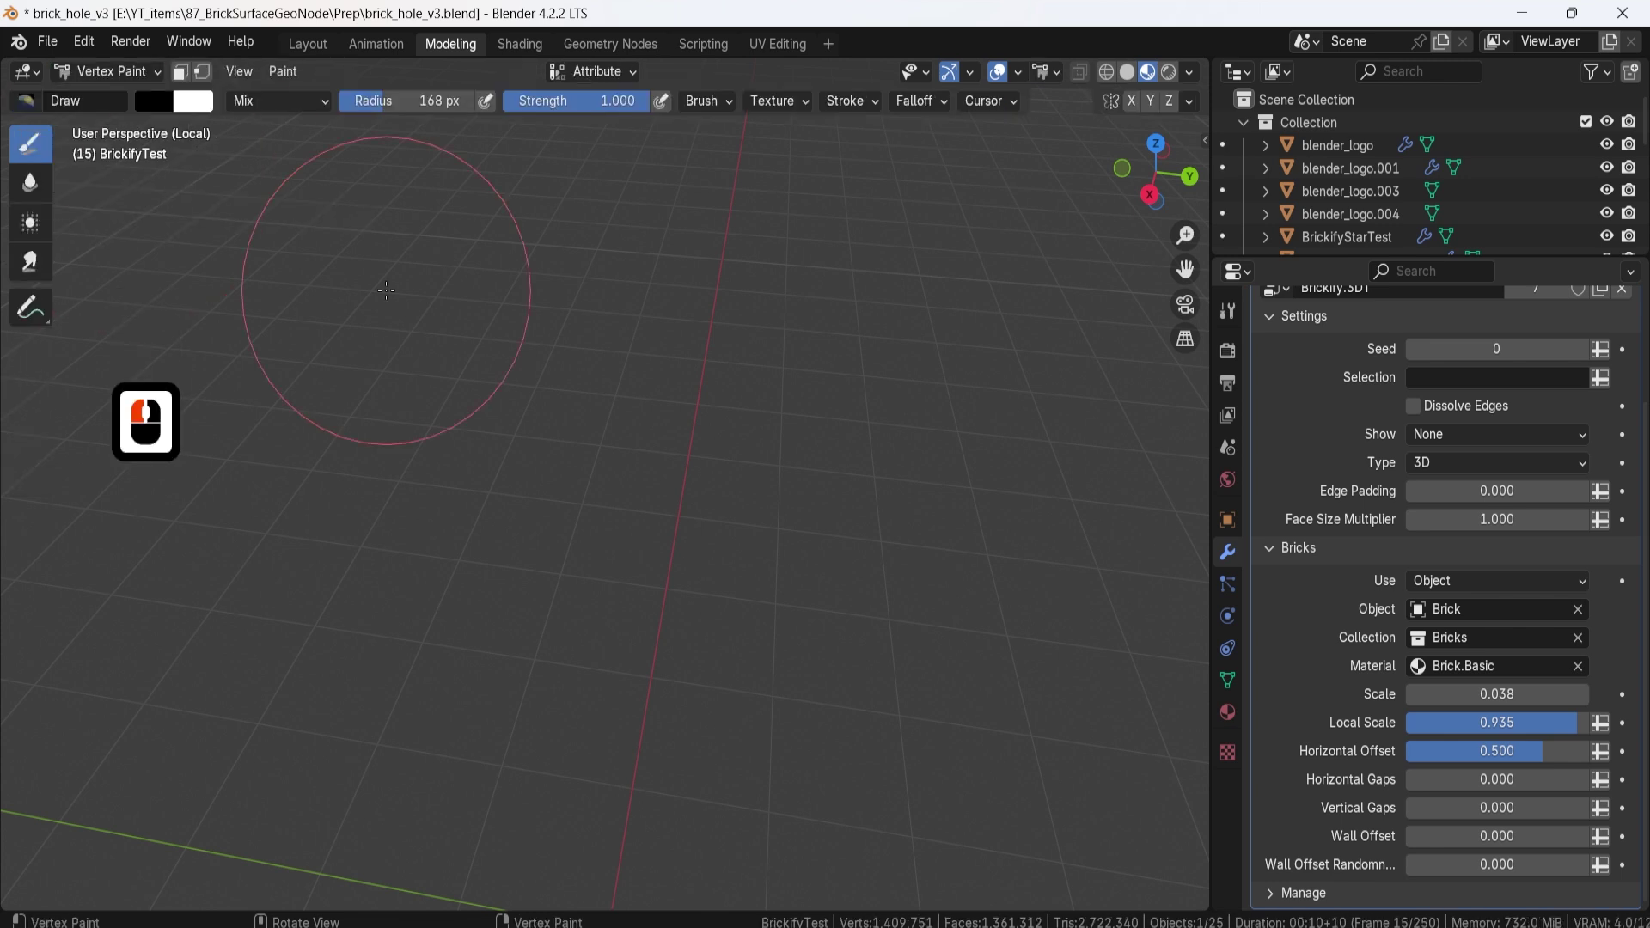
click(589, 76)
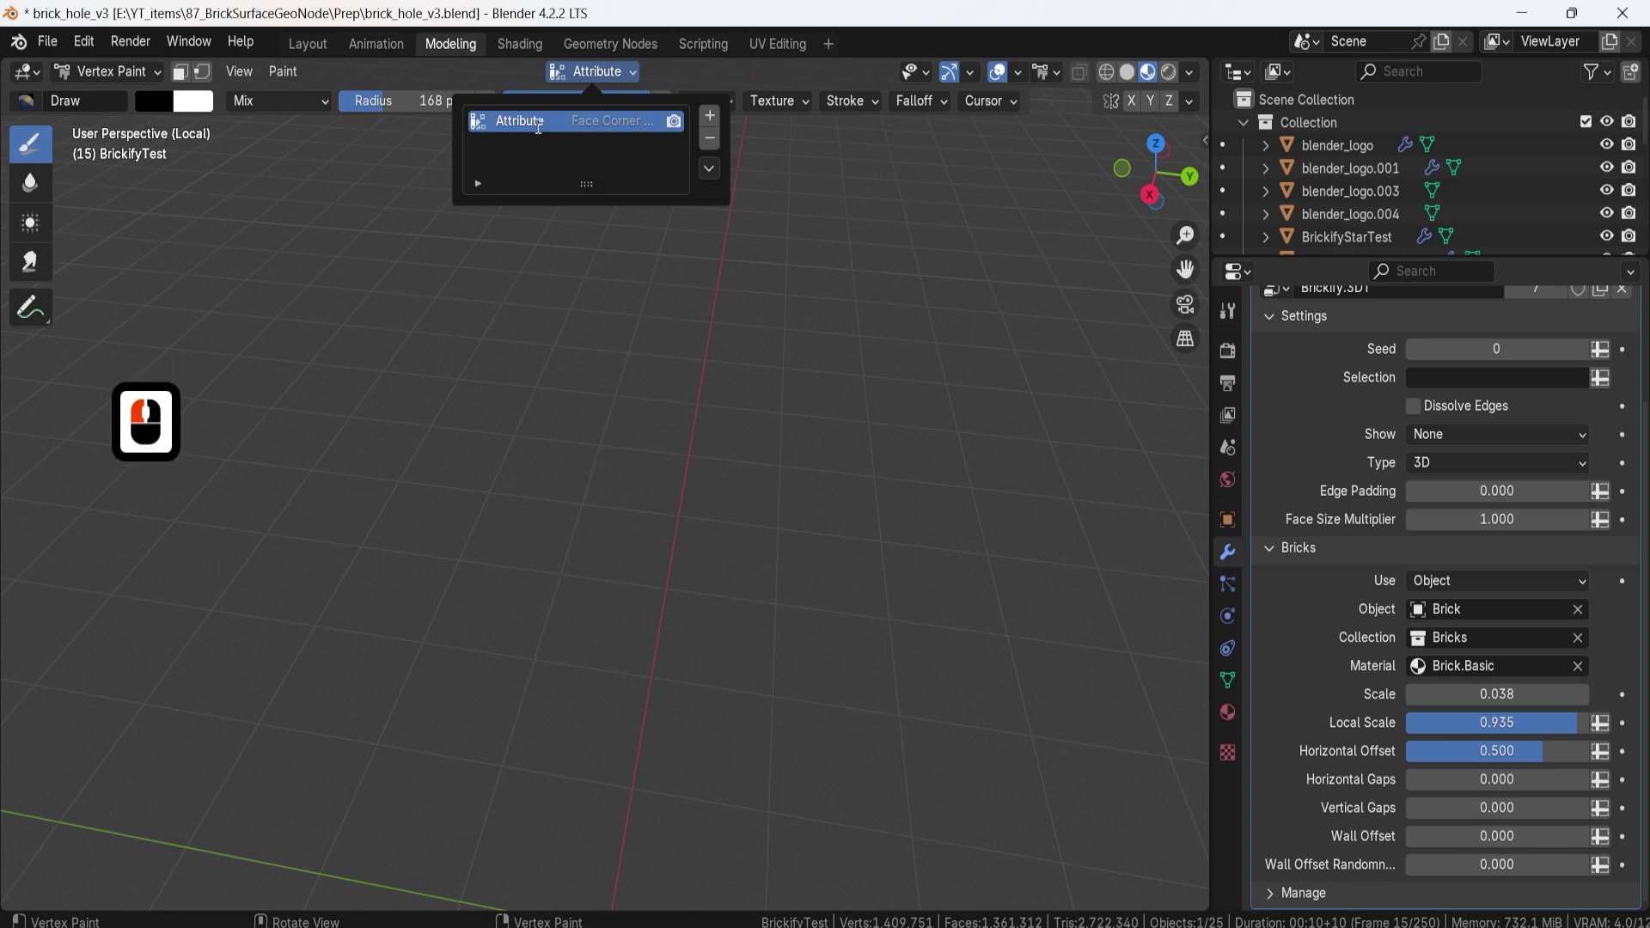
double_click(561, 125)
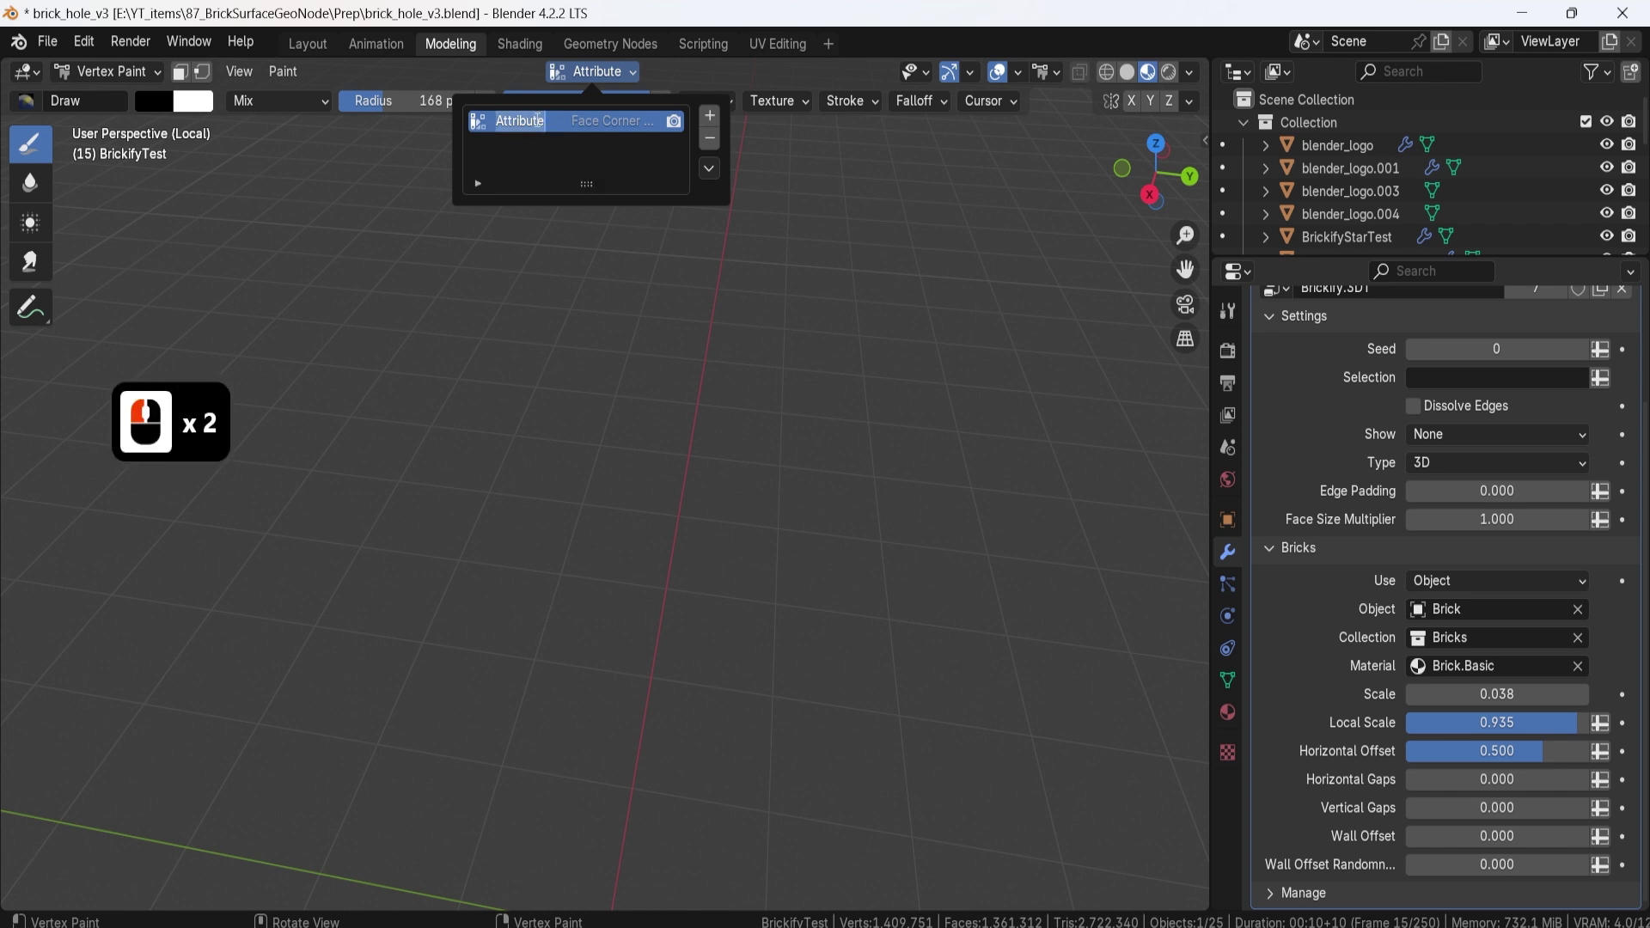
text(BrickSelection)
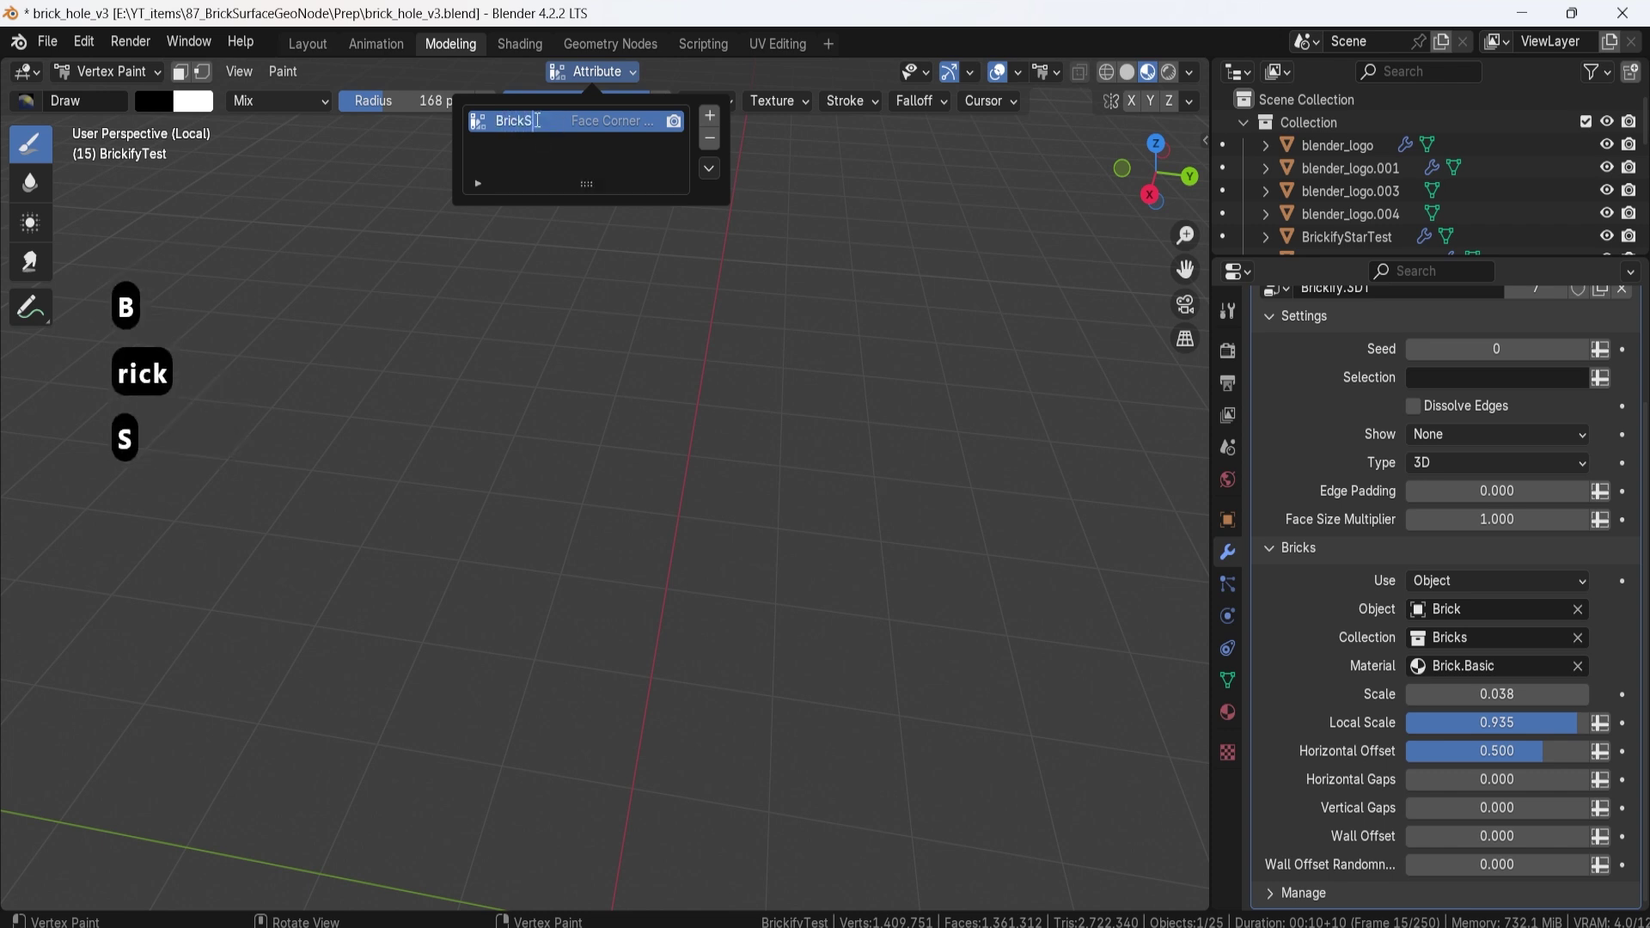
key(Return)
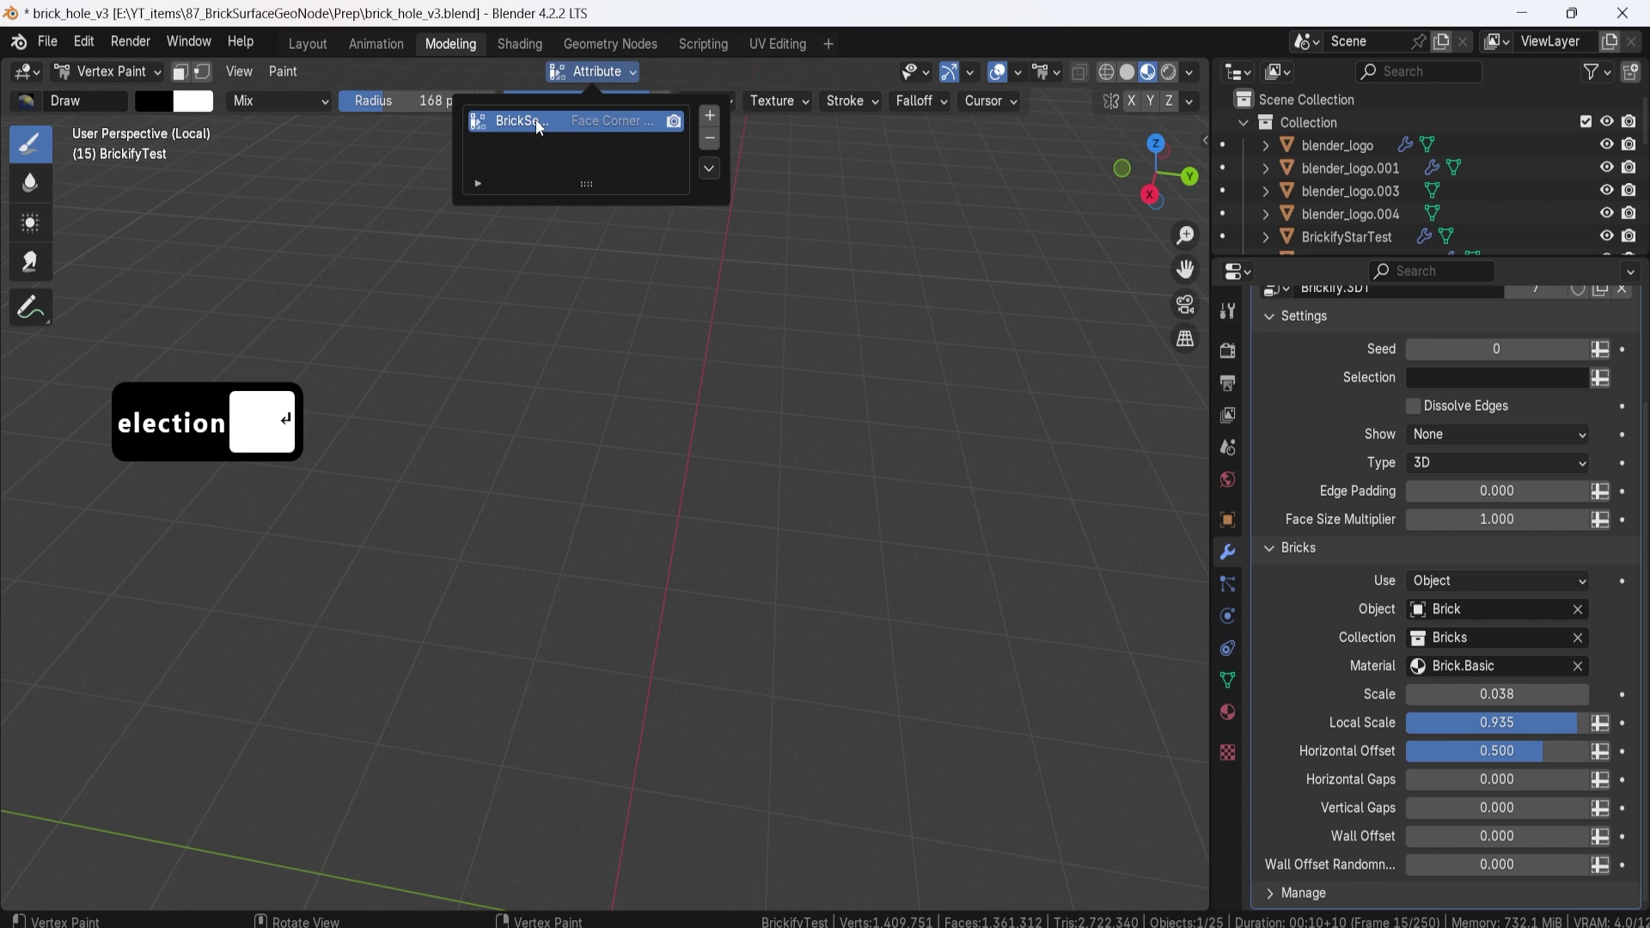
Step: Assign the BrickSelection color attribute to the modifier's Selection input
click(1497, 379)
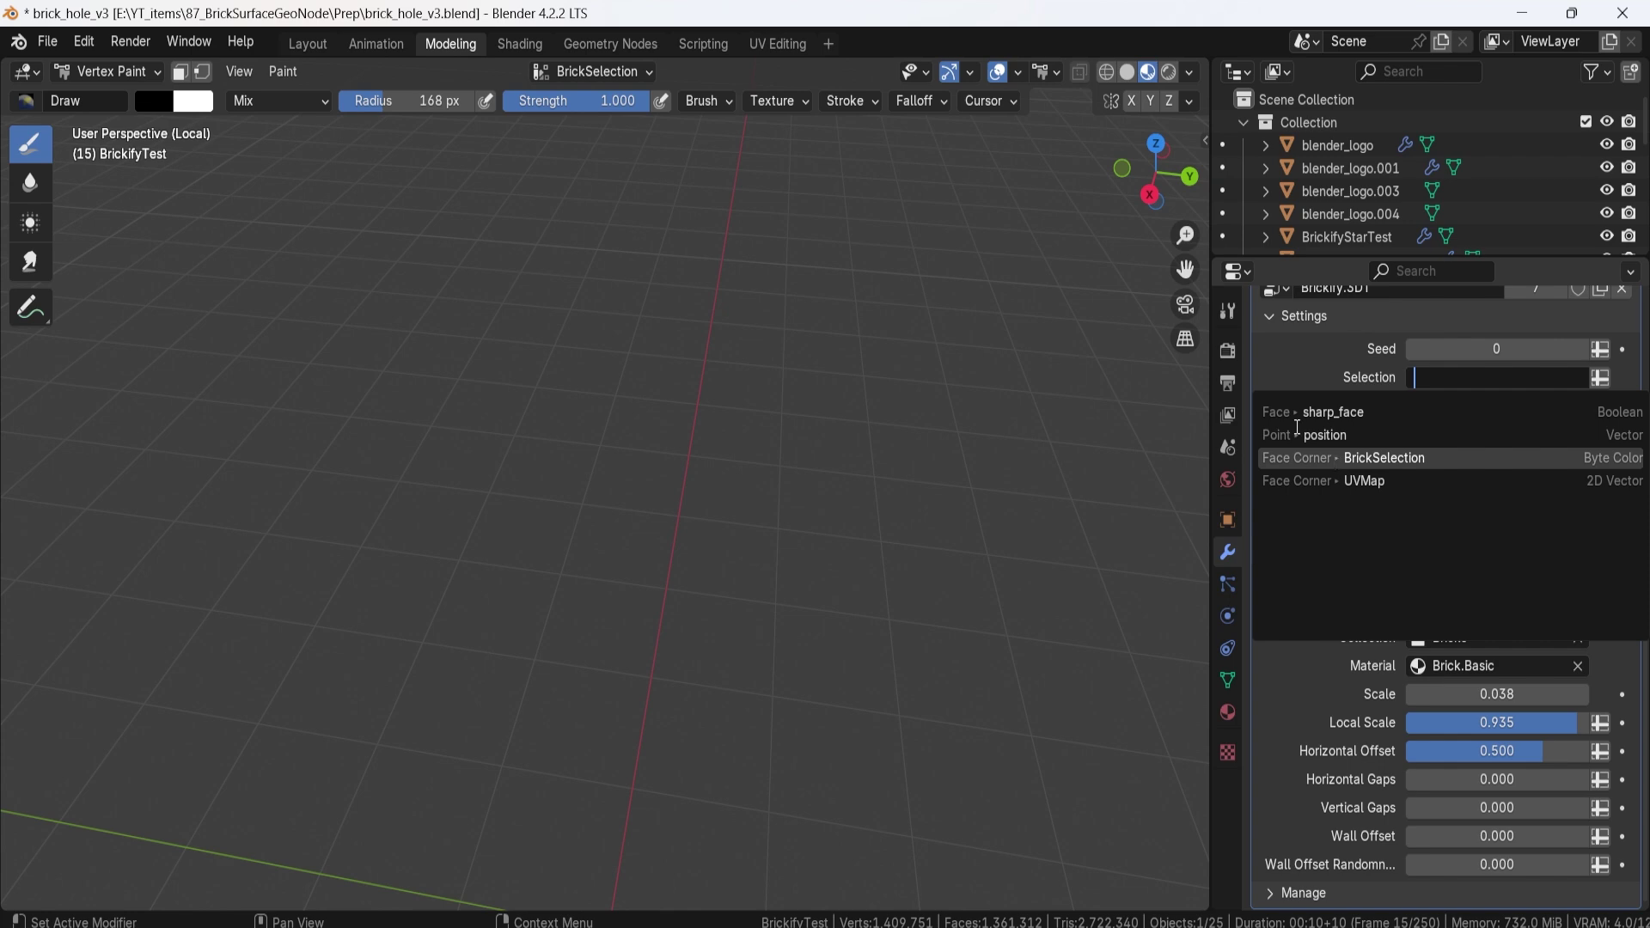
click(1373, 464)
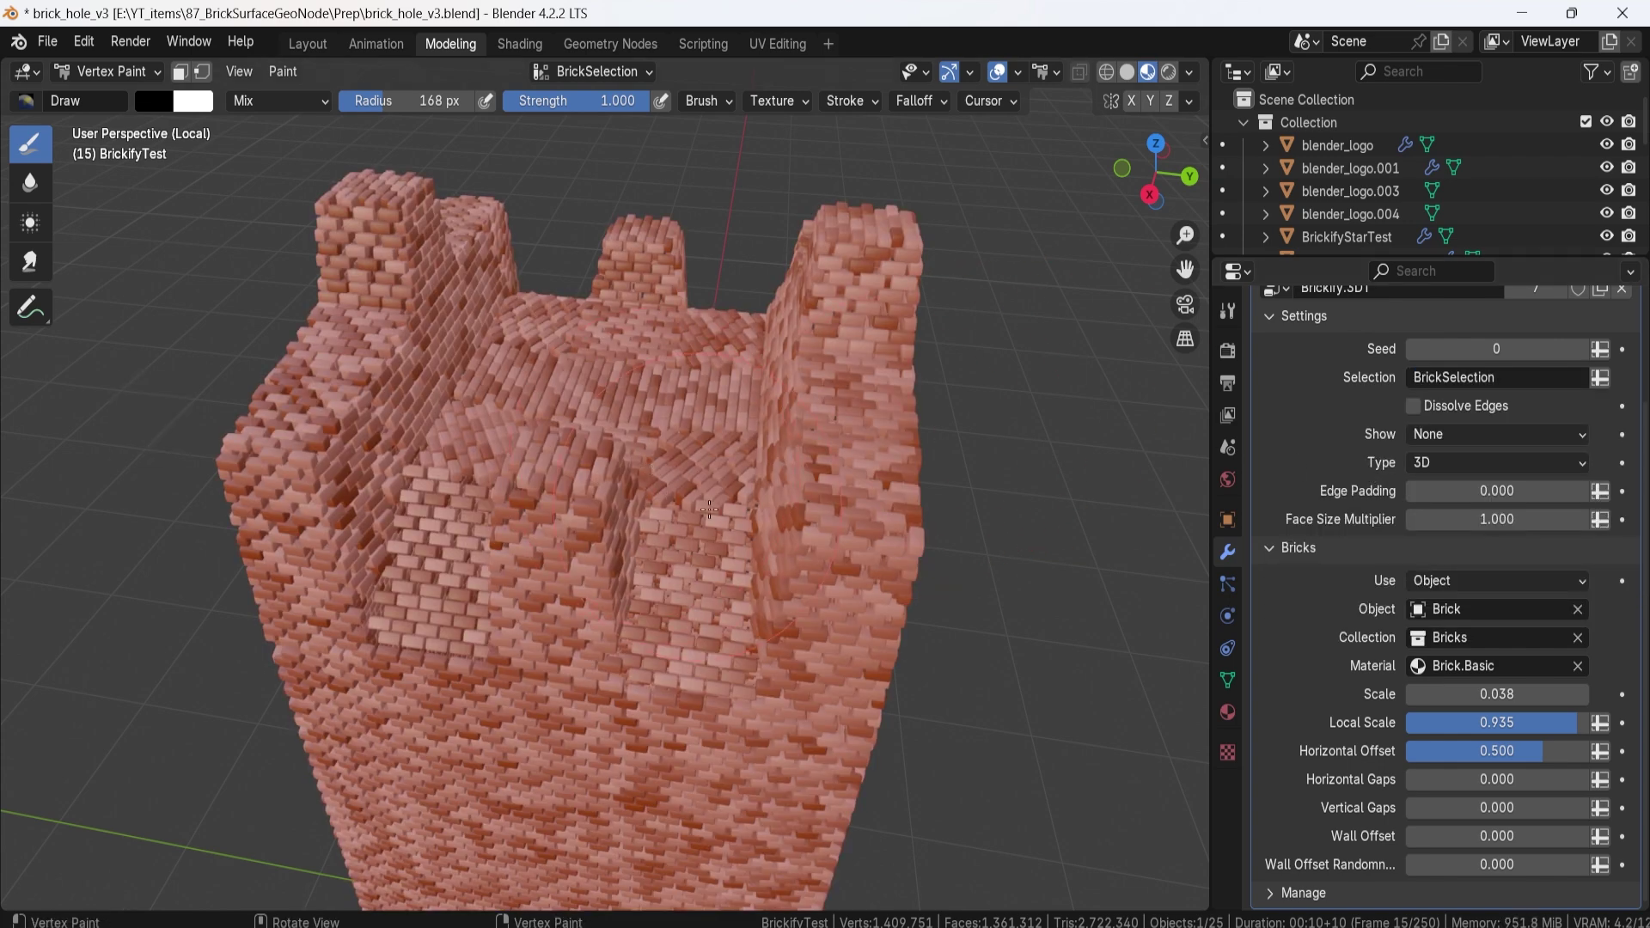
Step: Enter Edit Mode on the tower, select the top faces of two opposite battlements, and switch to vertex selection
middle_drag(669, 672, 727, 488)
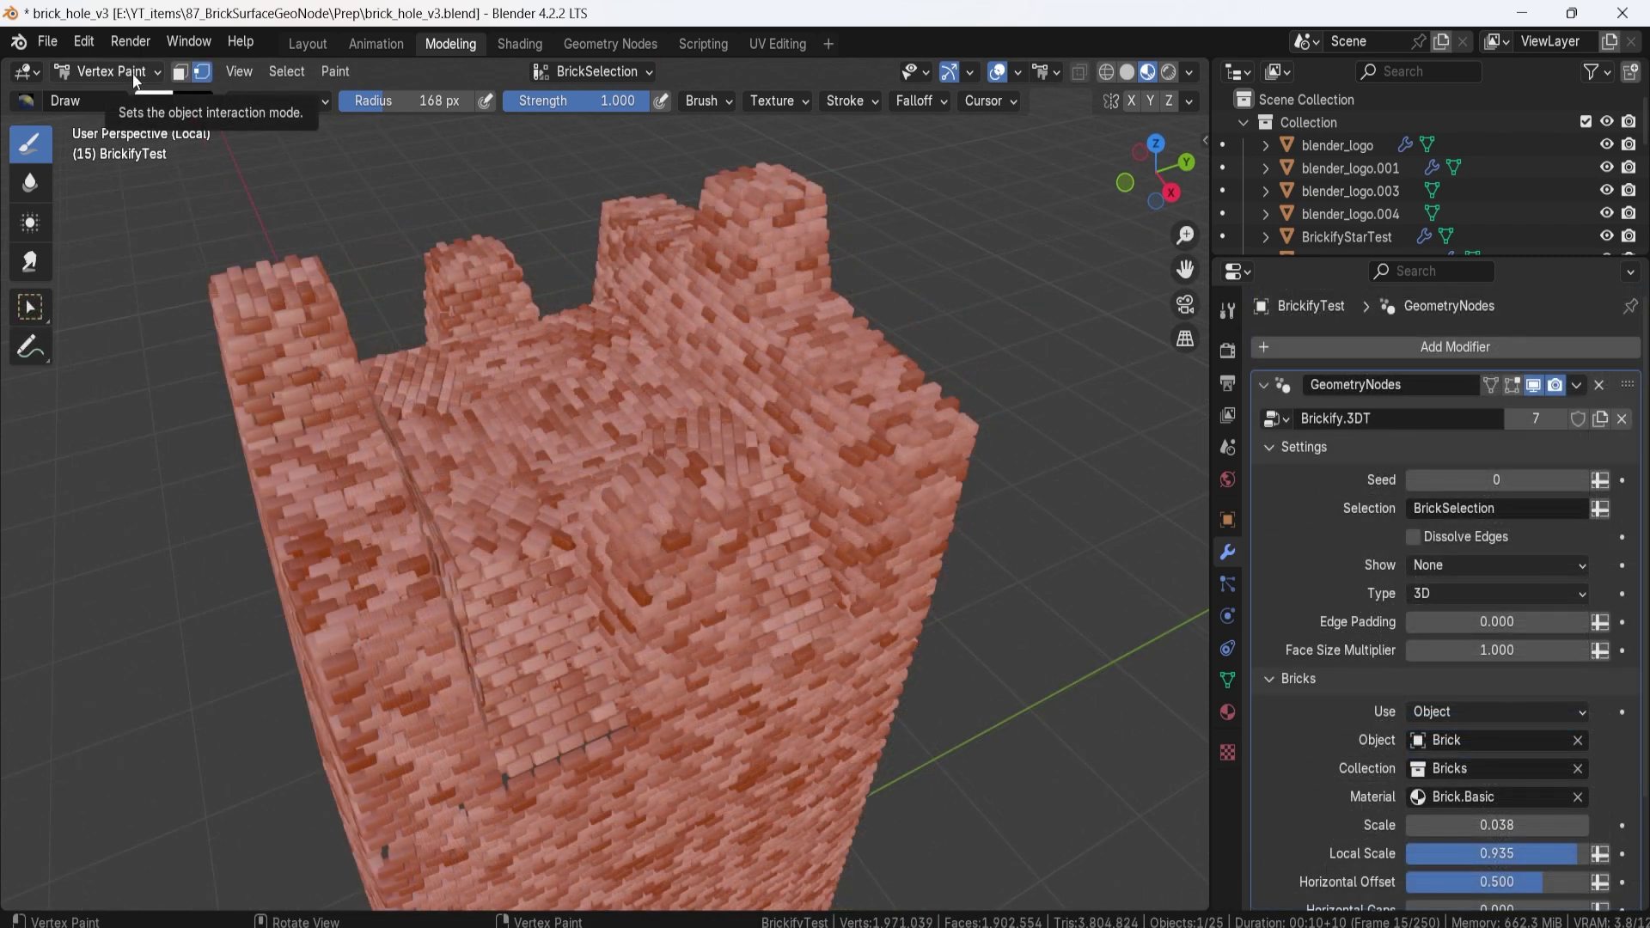
click(133, 73)
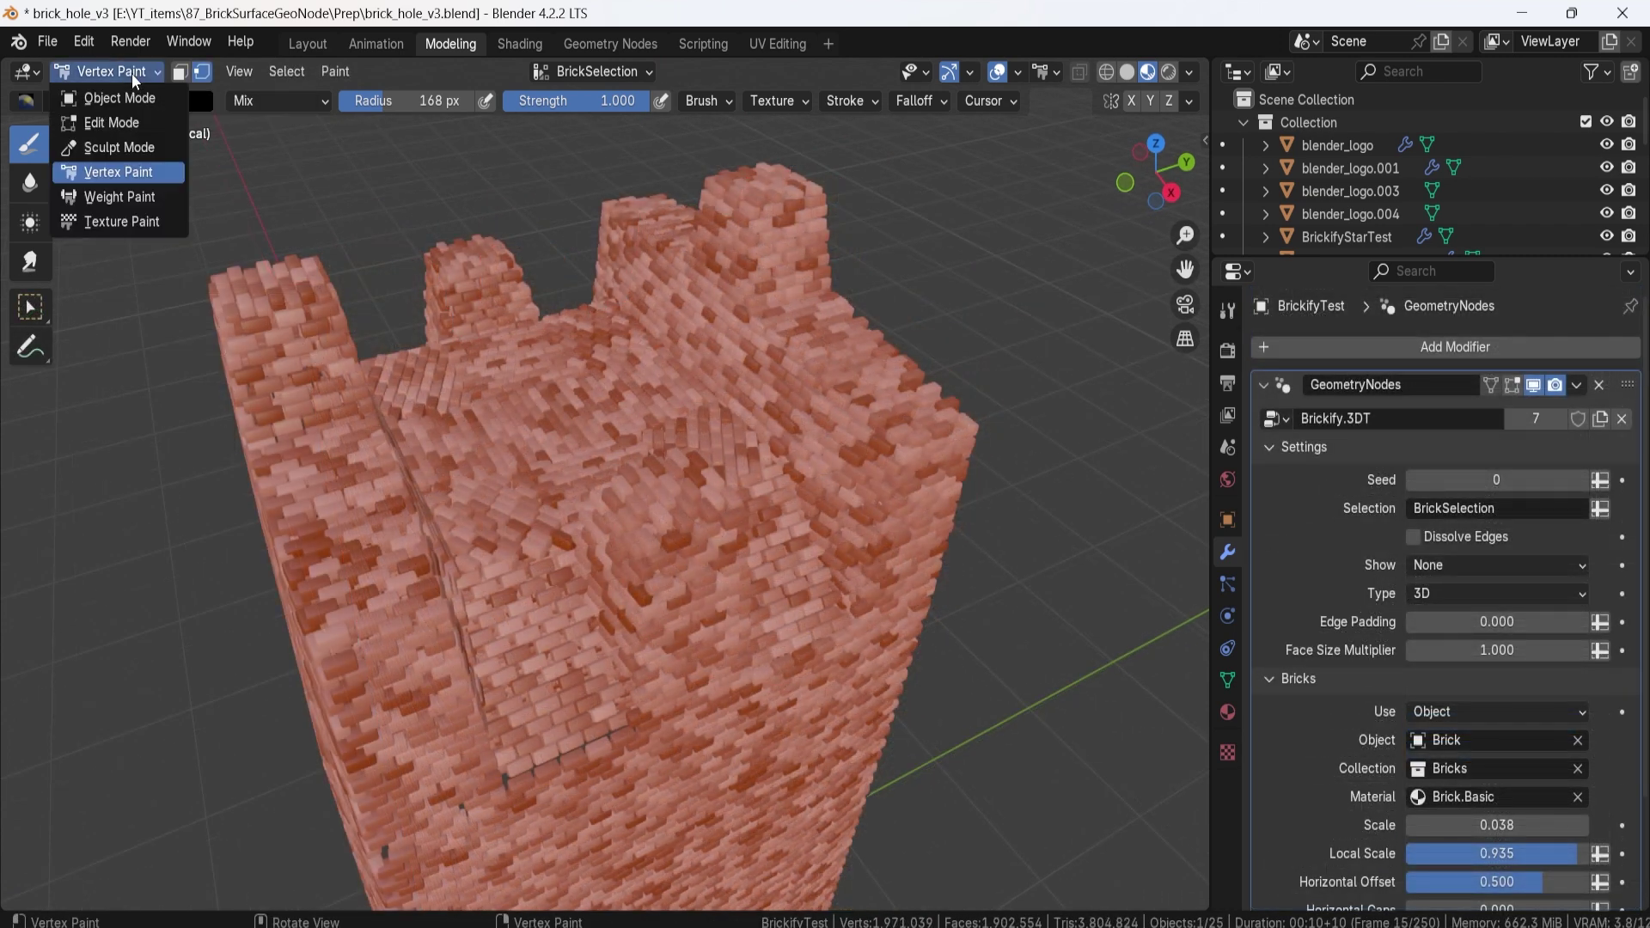
click(107, 125)
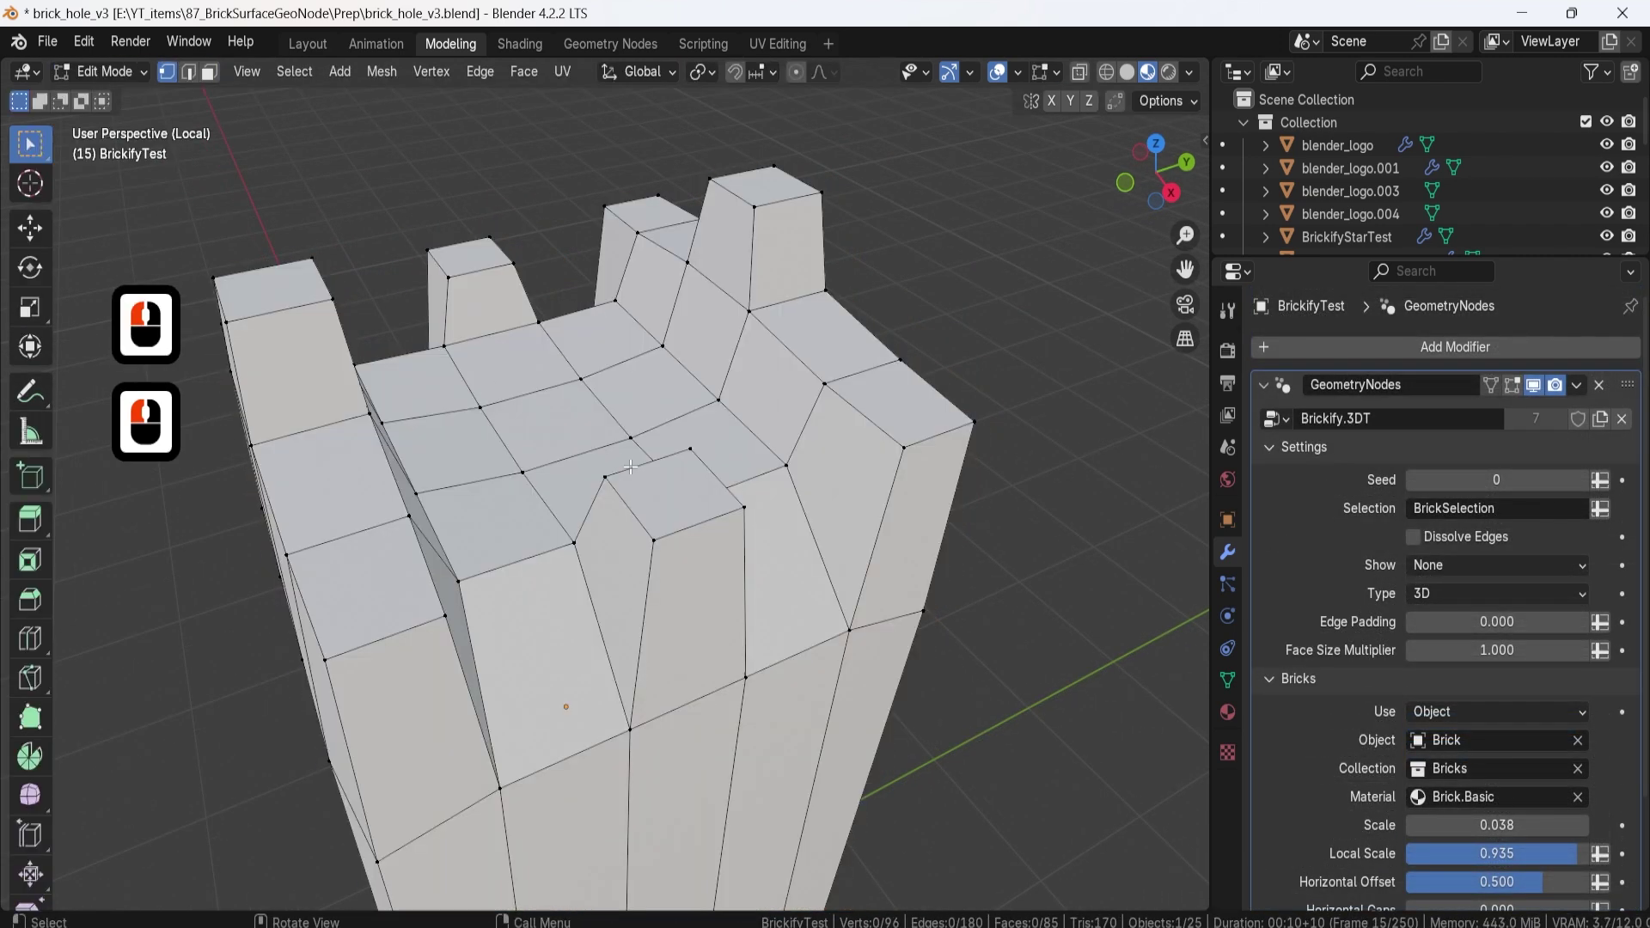
key(3)
click(679, 494)
shift+click(465, 257)
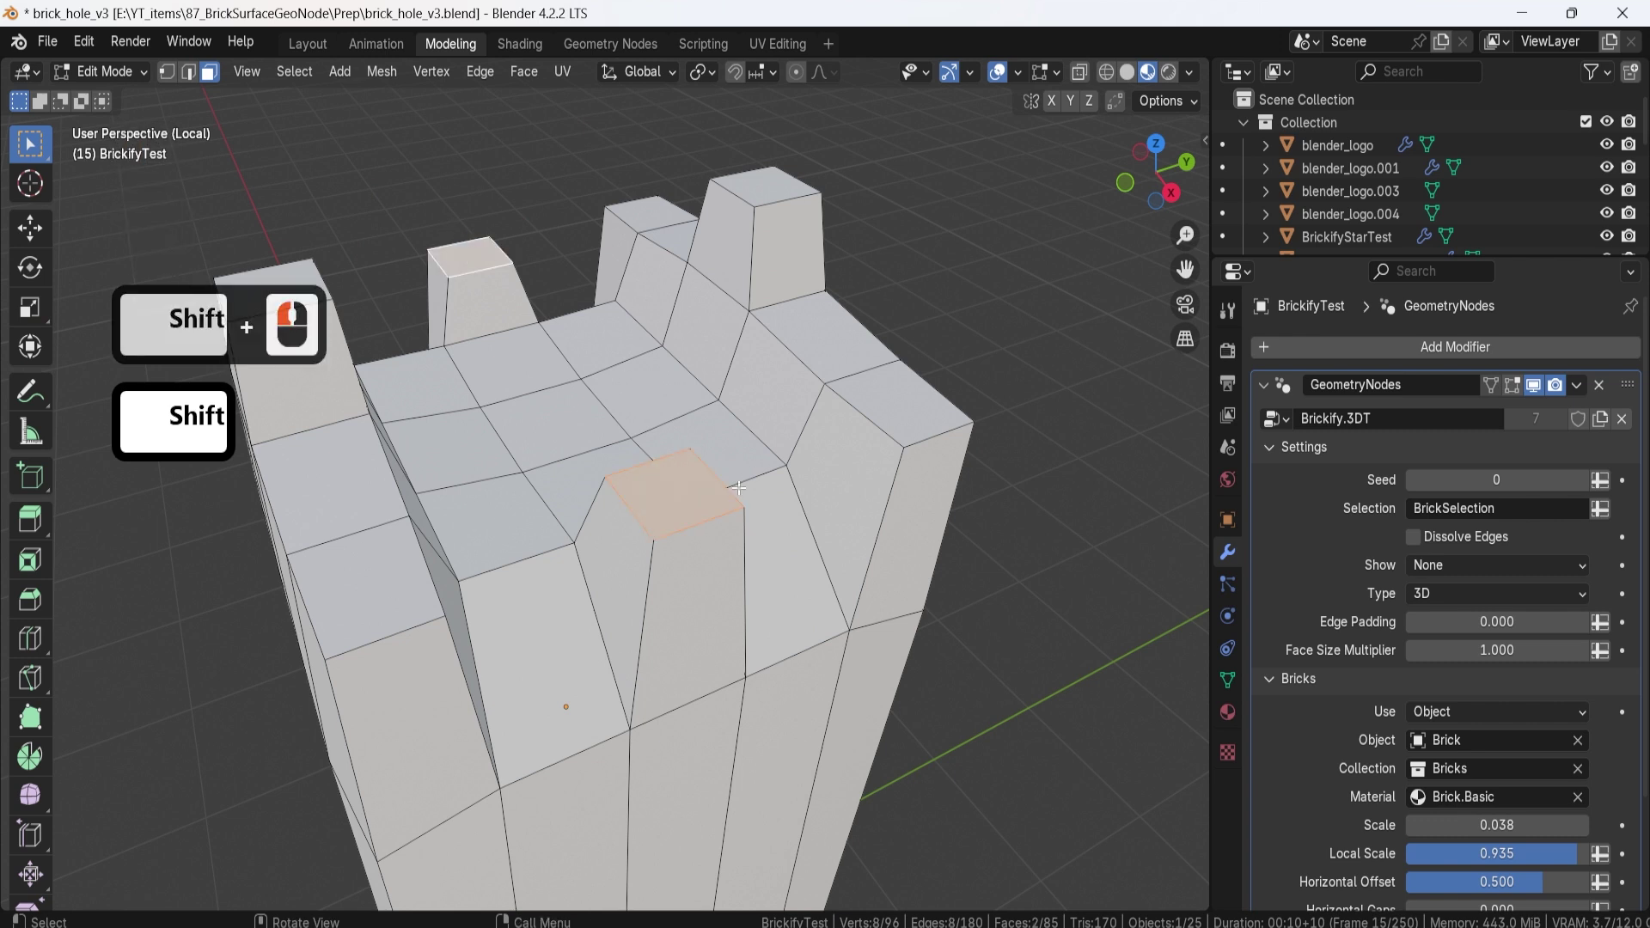
key(1)
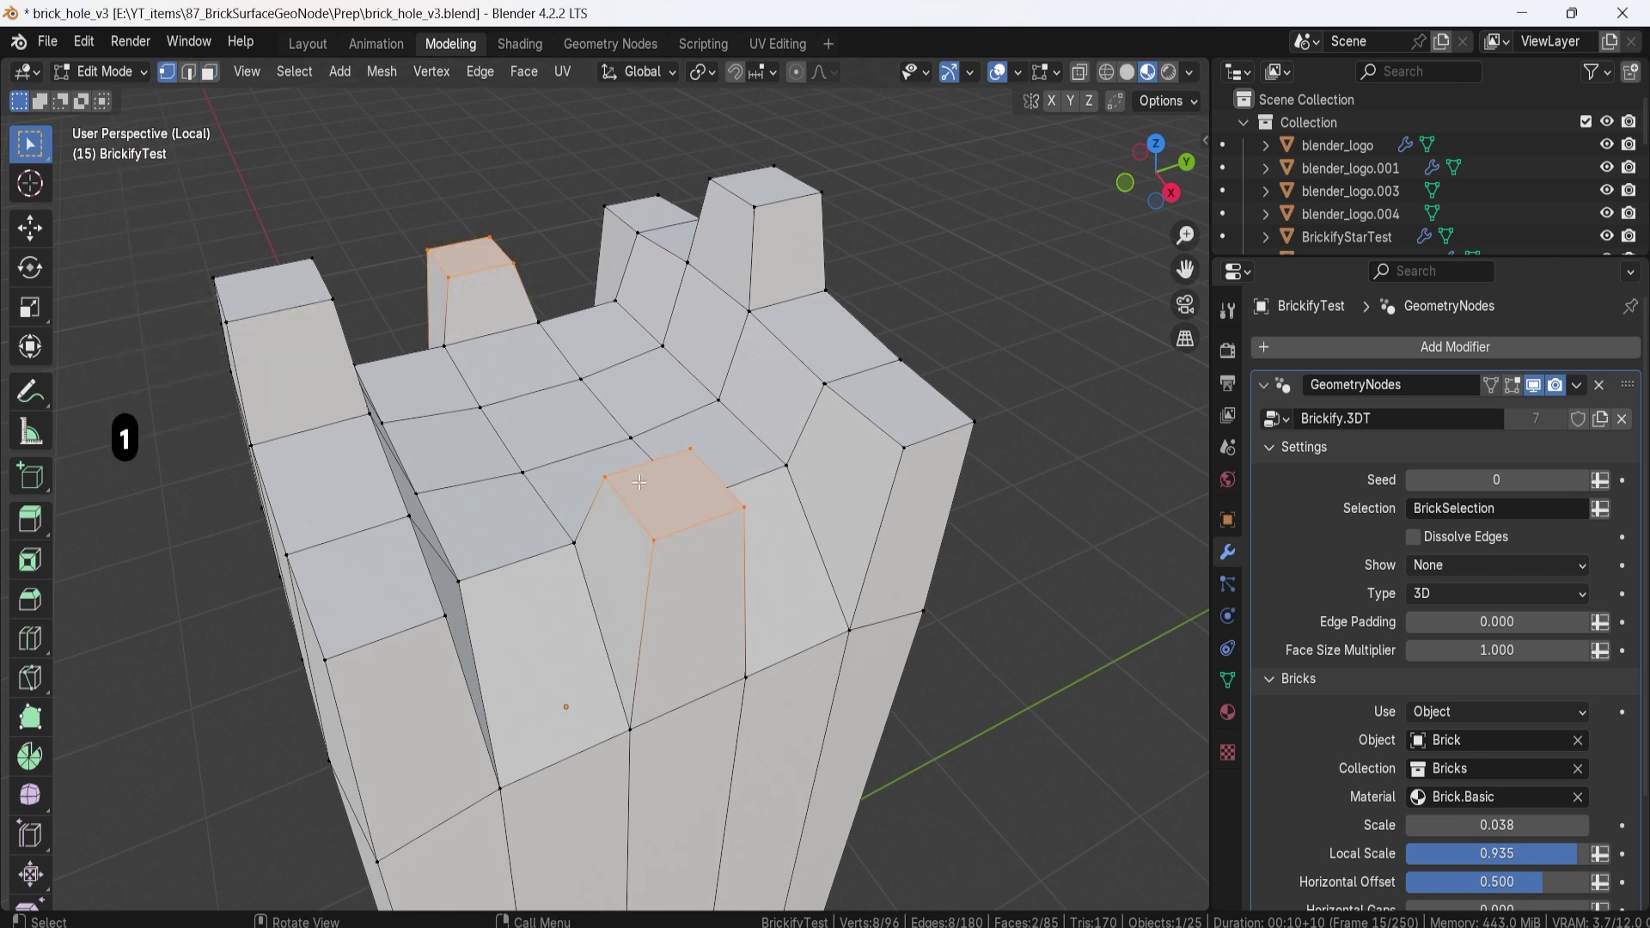
Step: Return to Vertex Paint mode, make black the active brush color, and try painting over the selected front battlement
click(142, 72)
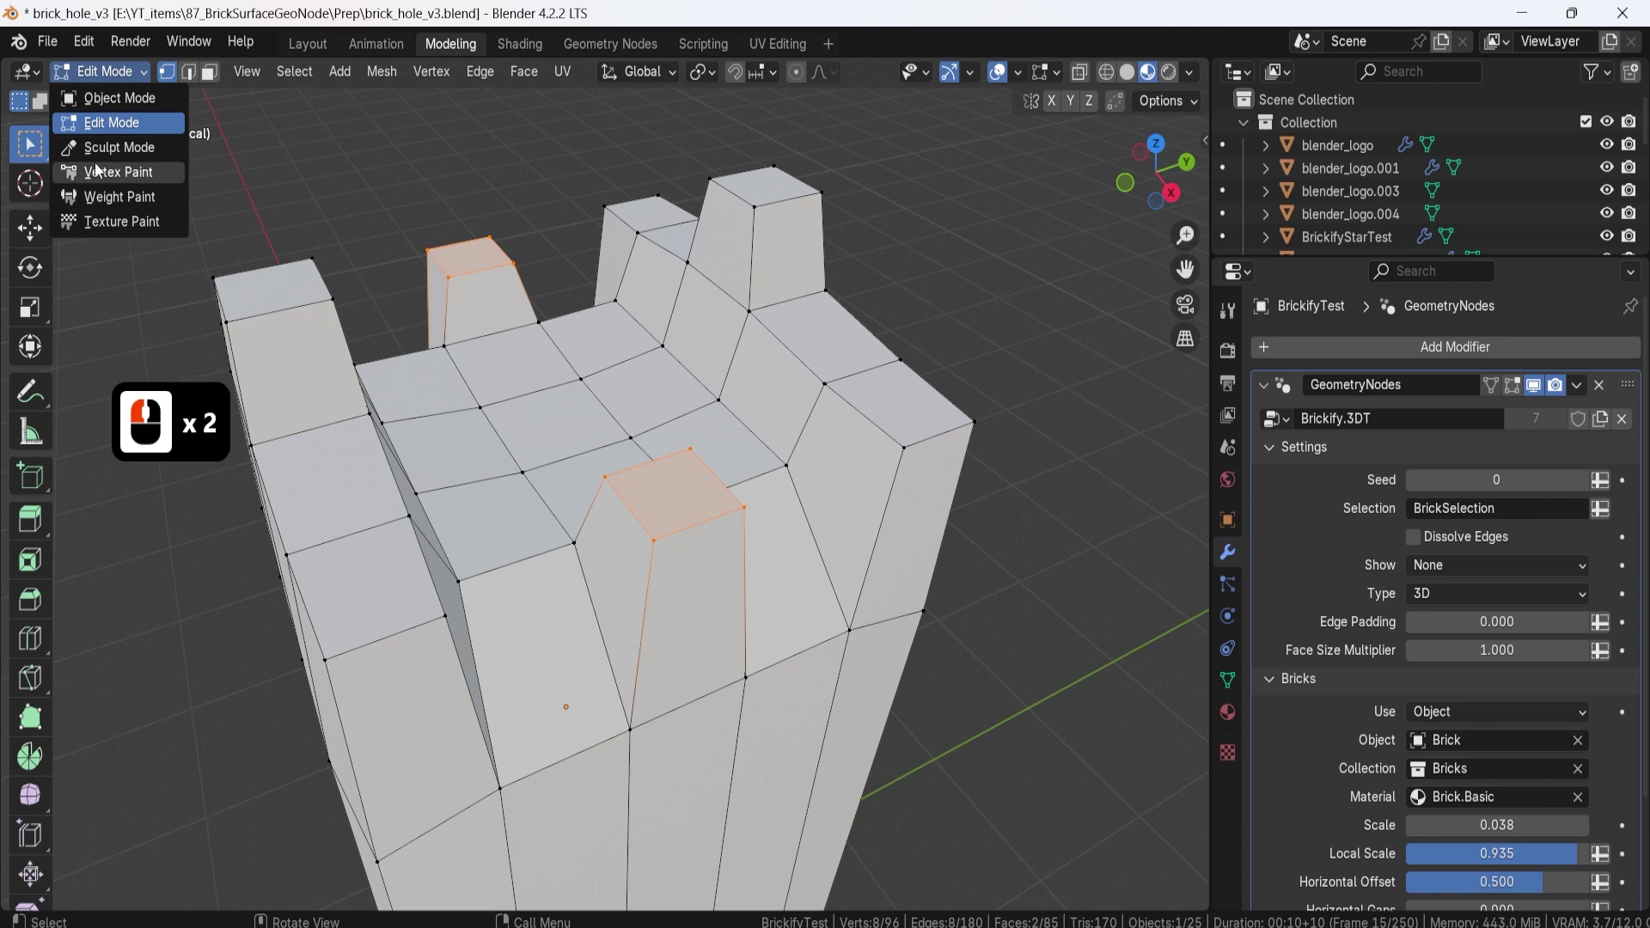
click(99, 171)
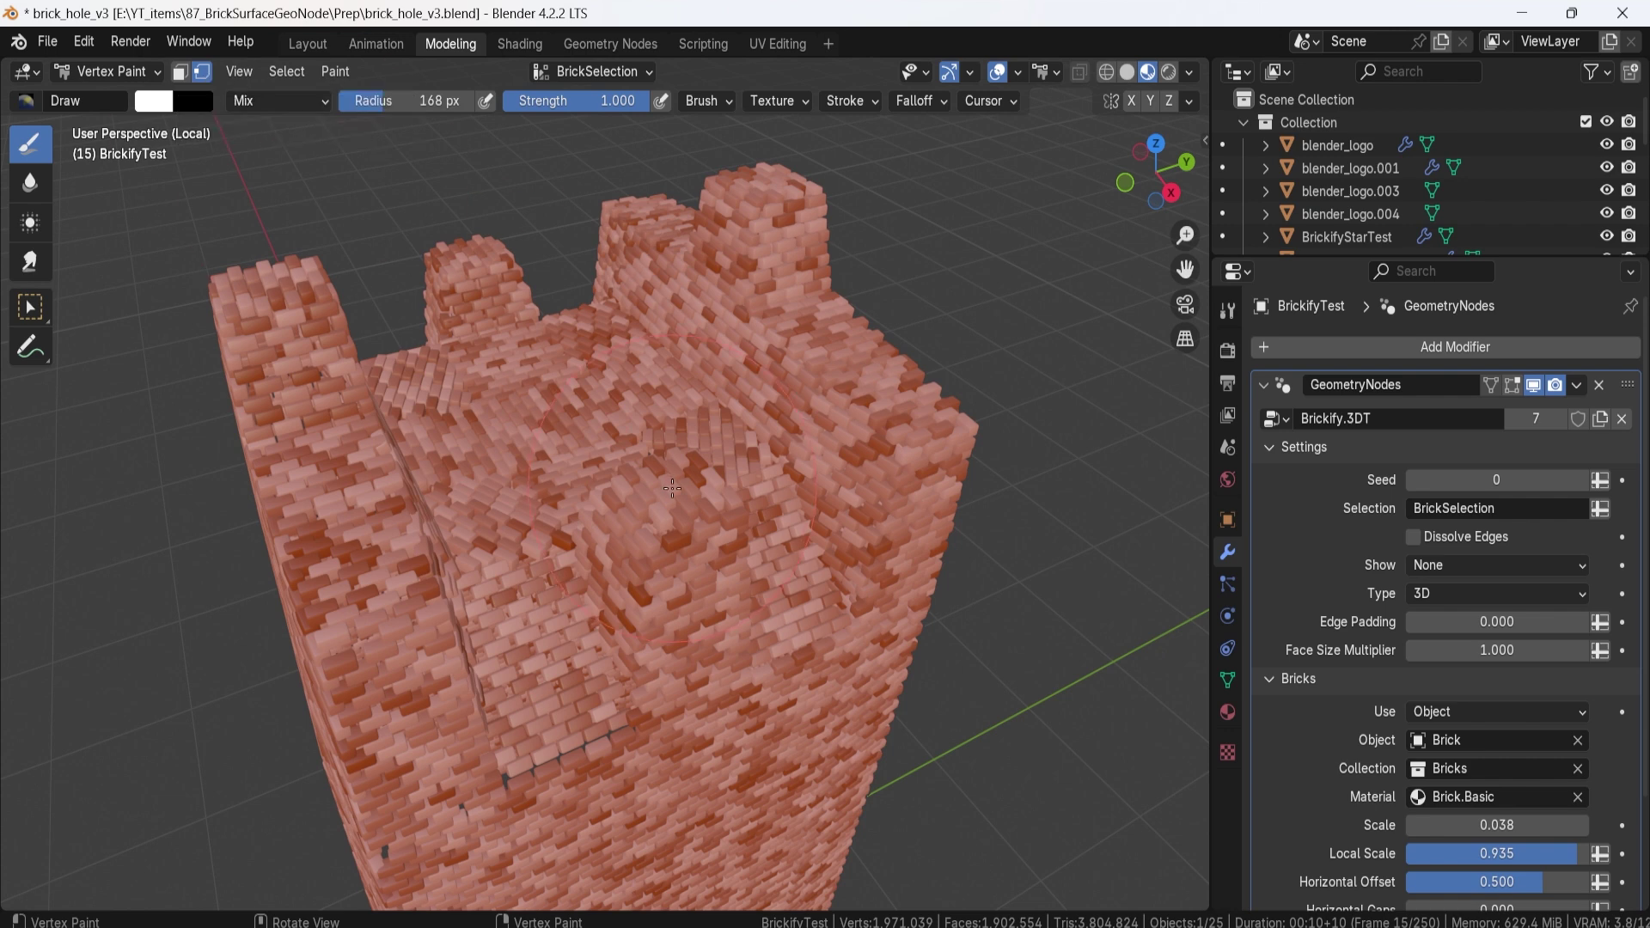
middle_drag(672, 488, 753, 561)
key(x)
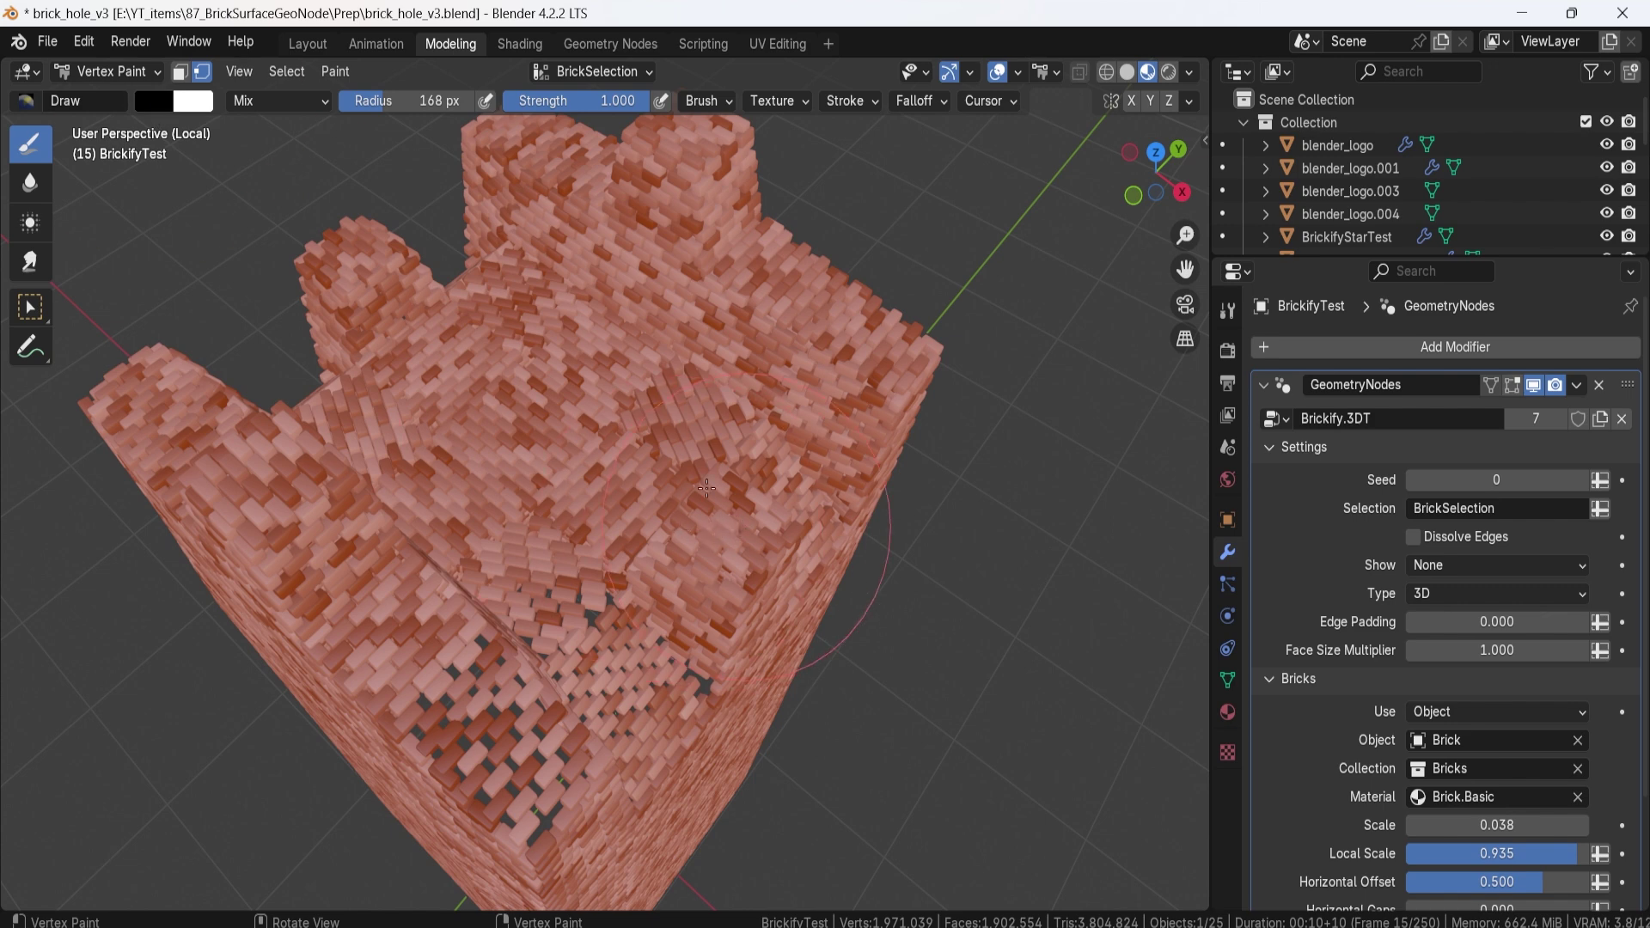
drag(707, 488, 761, 555)
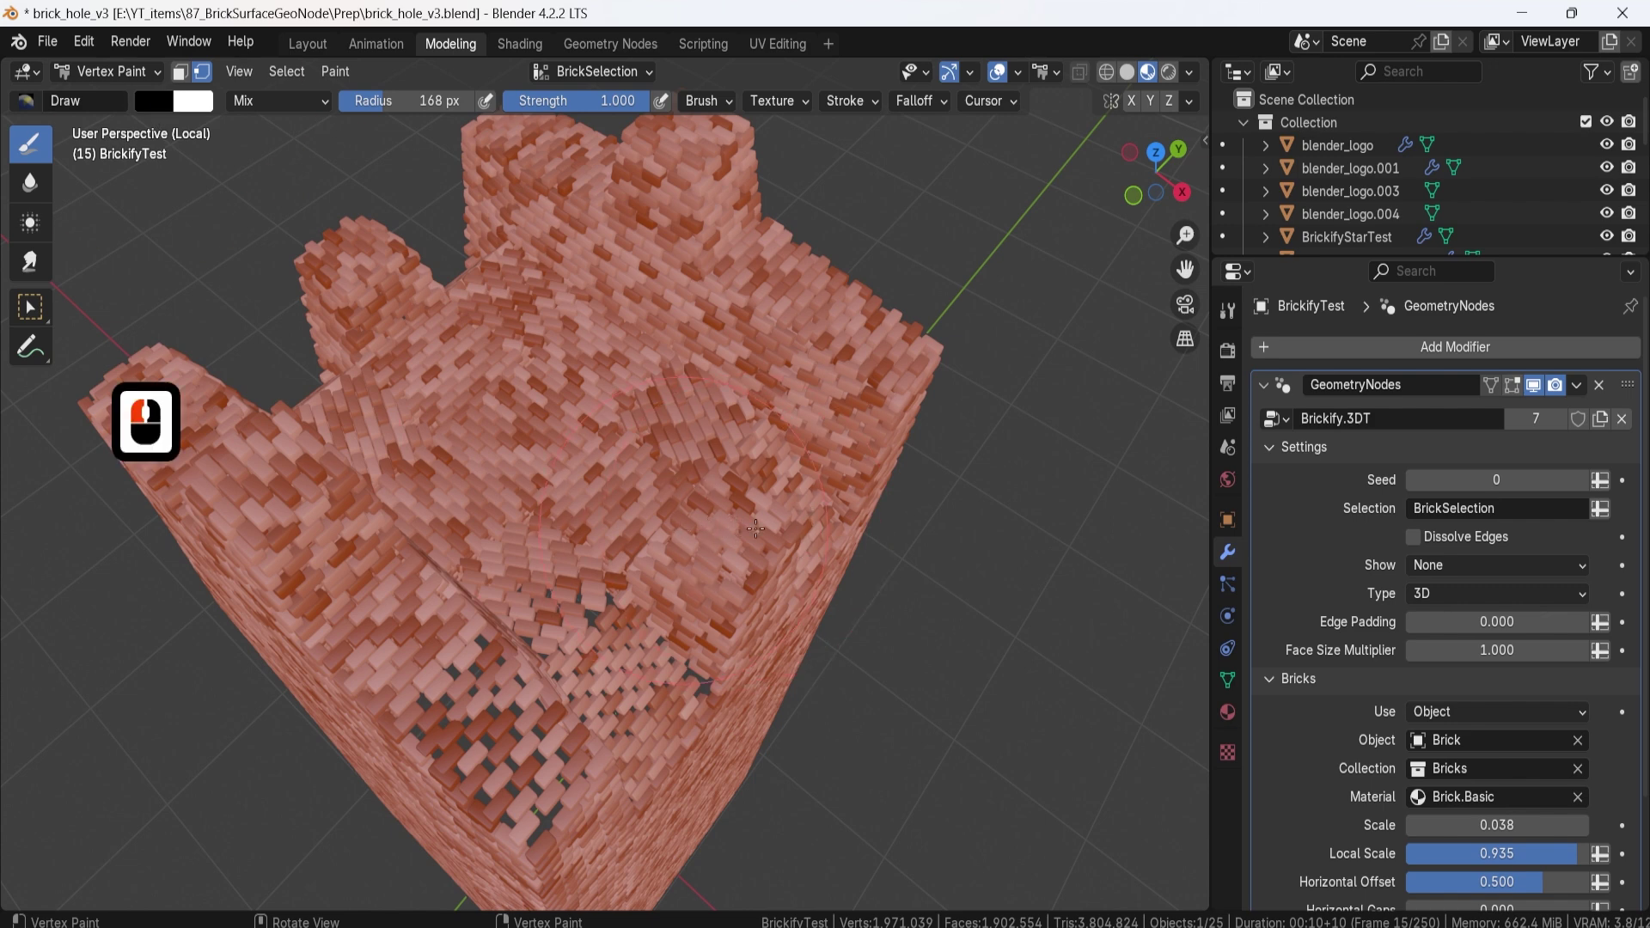
middle_drag(825, 670, 633, 636)
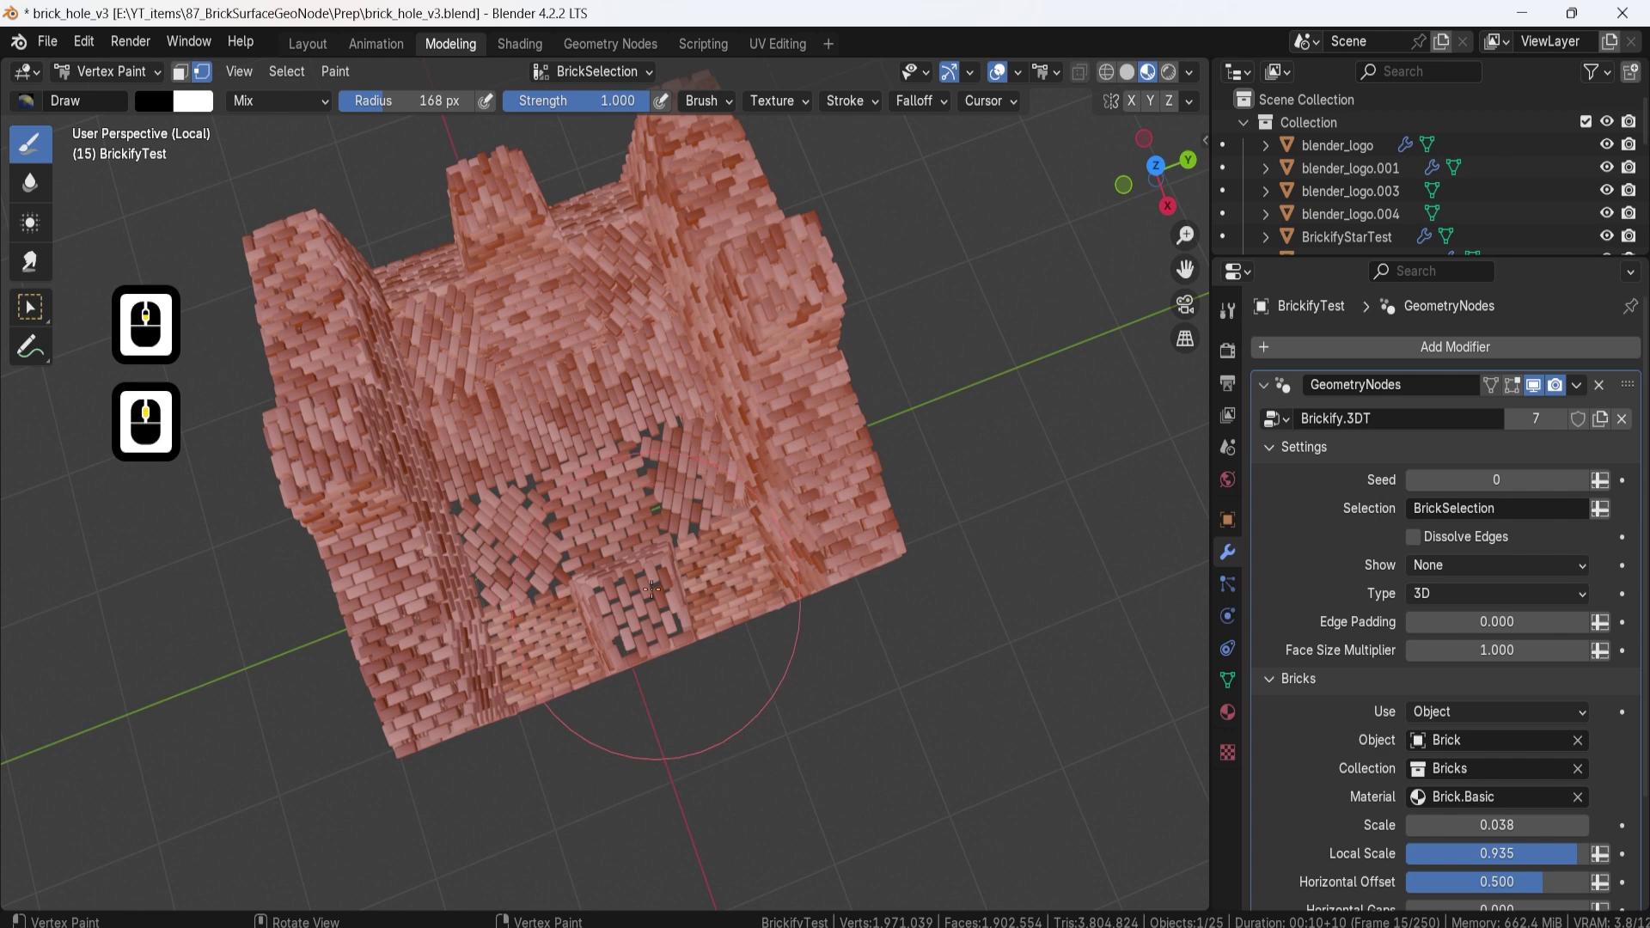
mouse_move(652, 588)
mouse_down()
mouse_move(631, 640)
mouse_move(733, 634)
mouse_up()
middle_drag(732, 634, 660, 537)
Step: Enlarge the brush radius to 312 px and paint the front battlement's selected vertices black
key(bracketright)
key(bracketright)
key(bracketright)
key(bracketright)
key(bracketright)
key(bracketright)
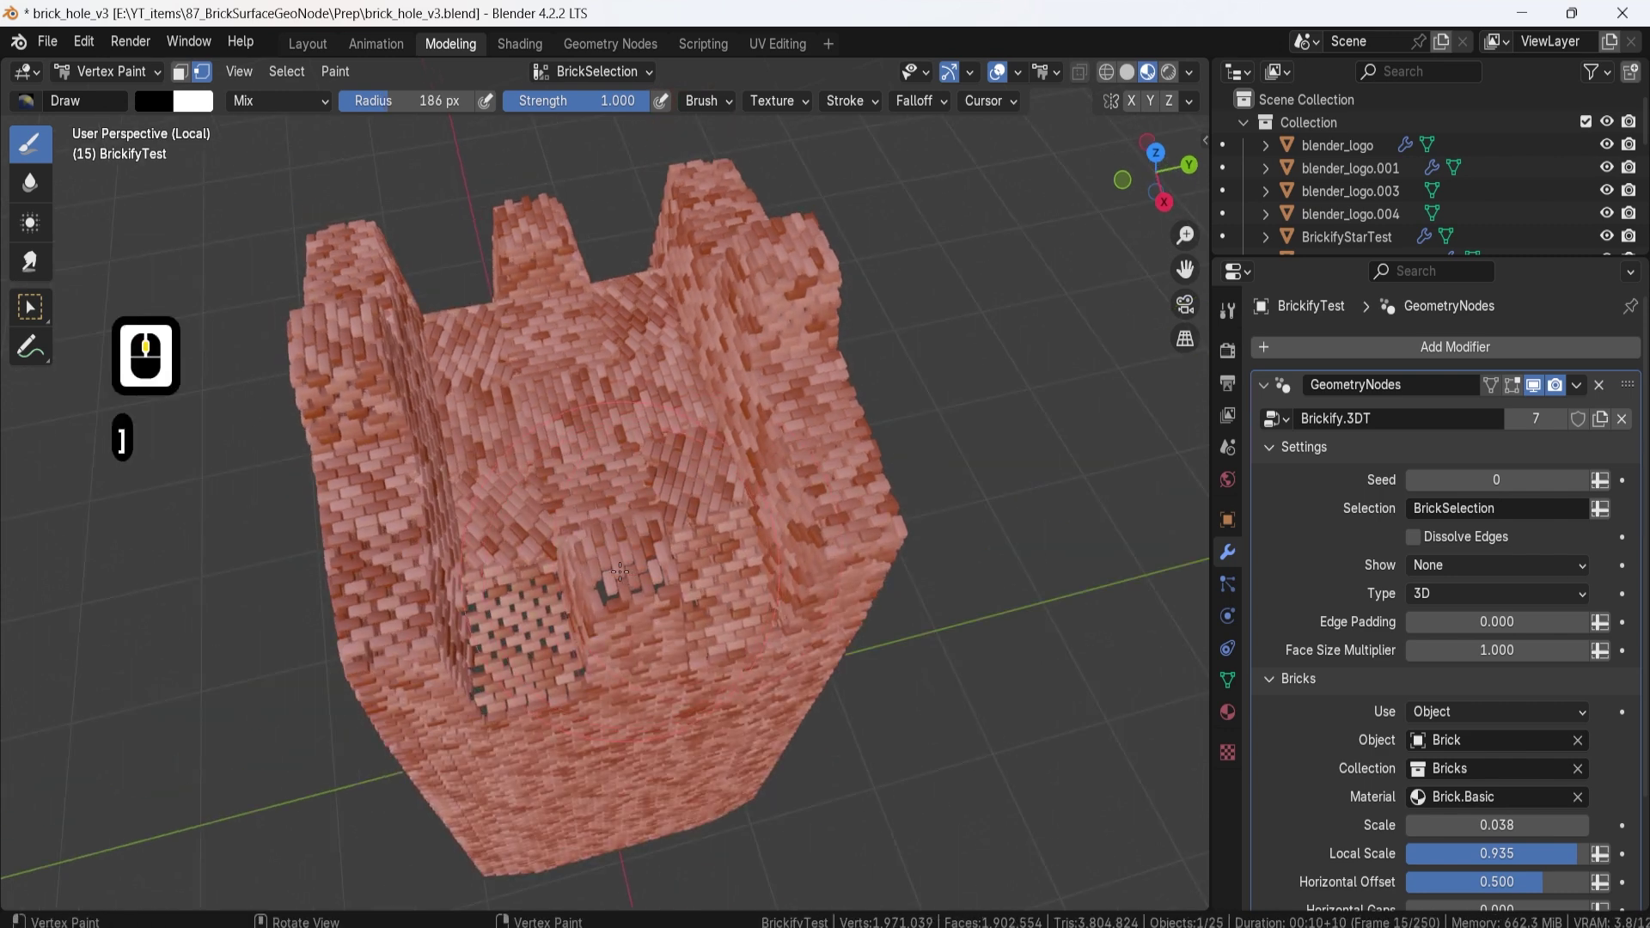
click(576, 625)
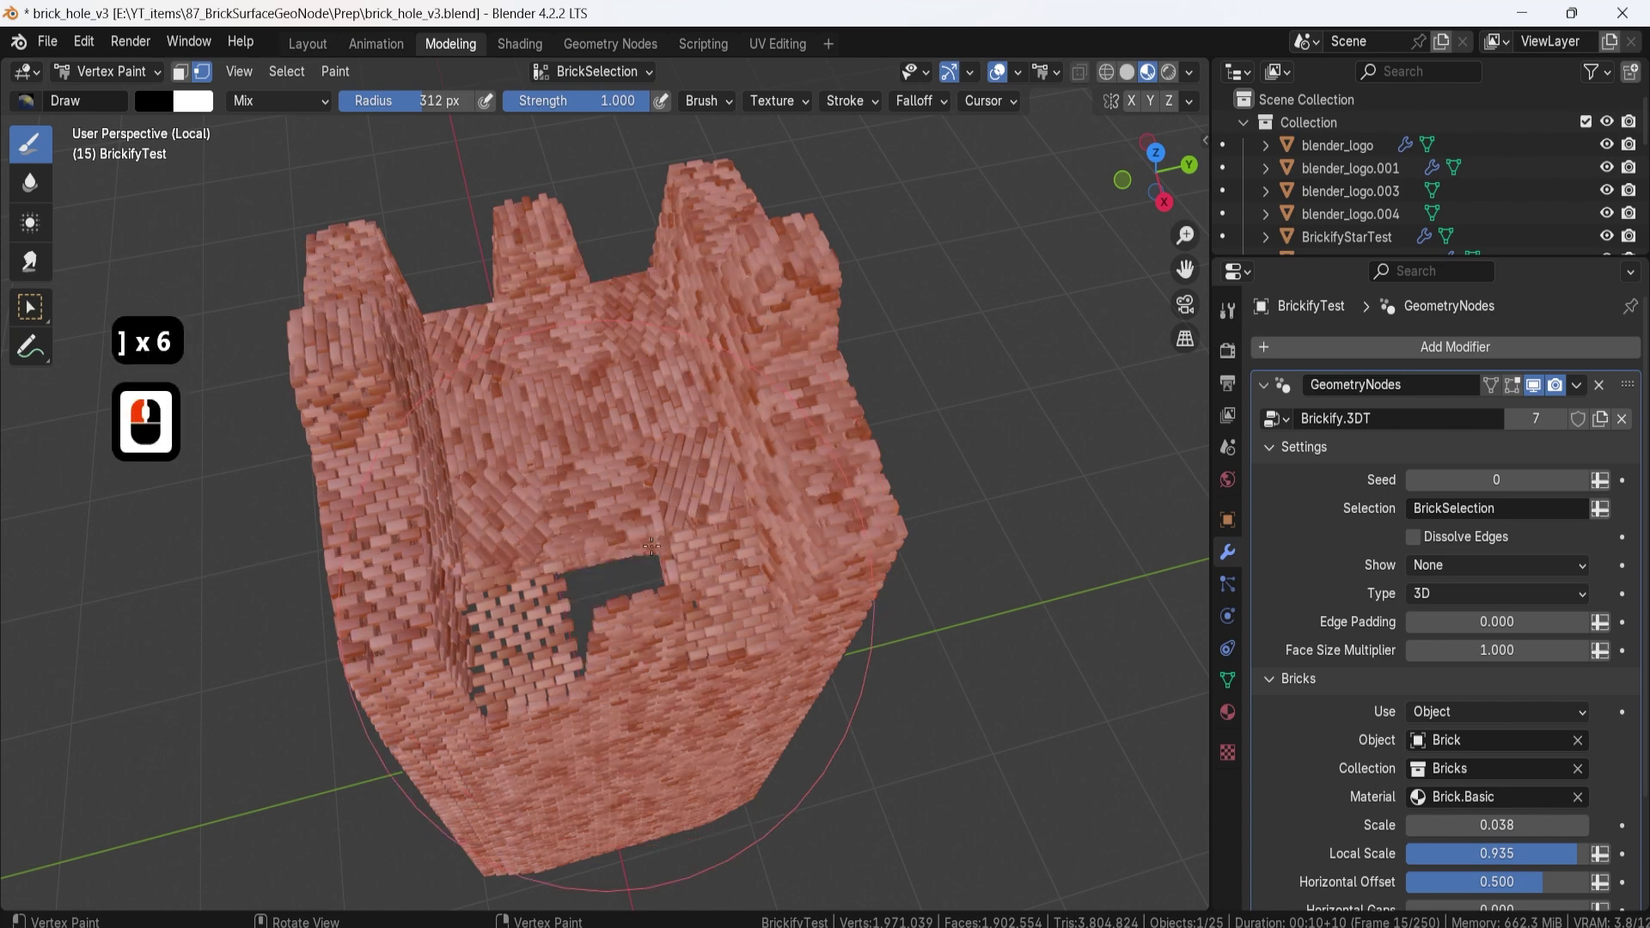
click(674, 600)
middle_drag(593, 609, 593, 608)
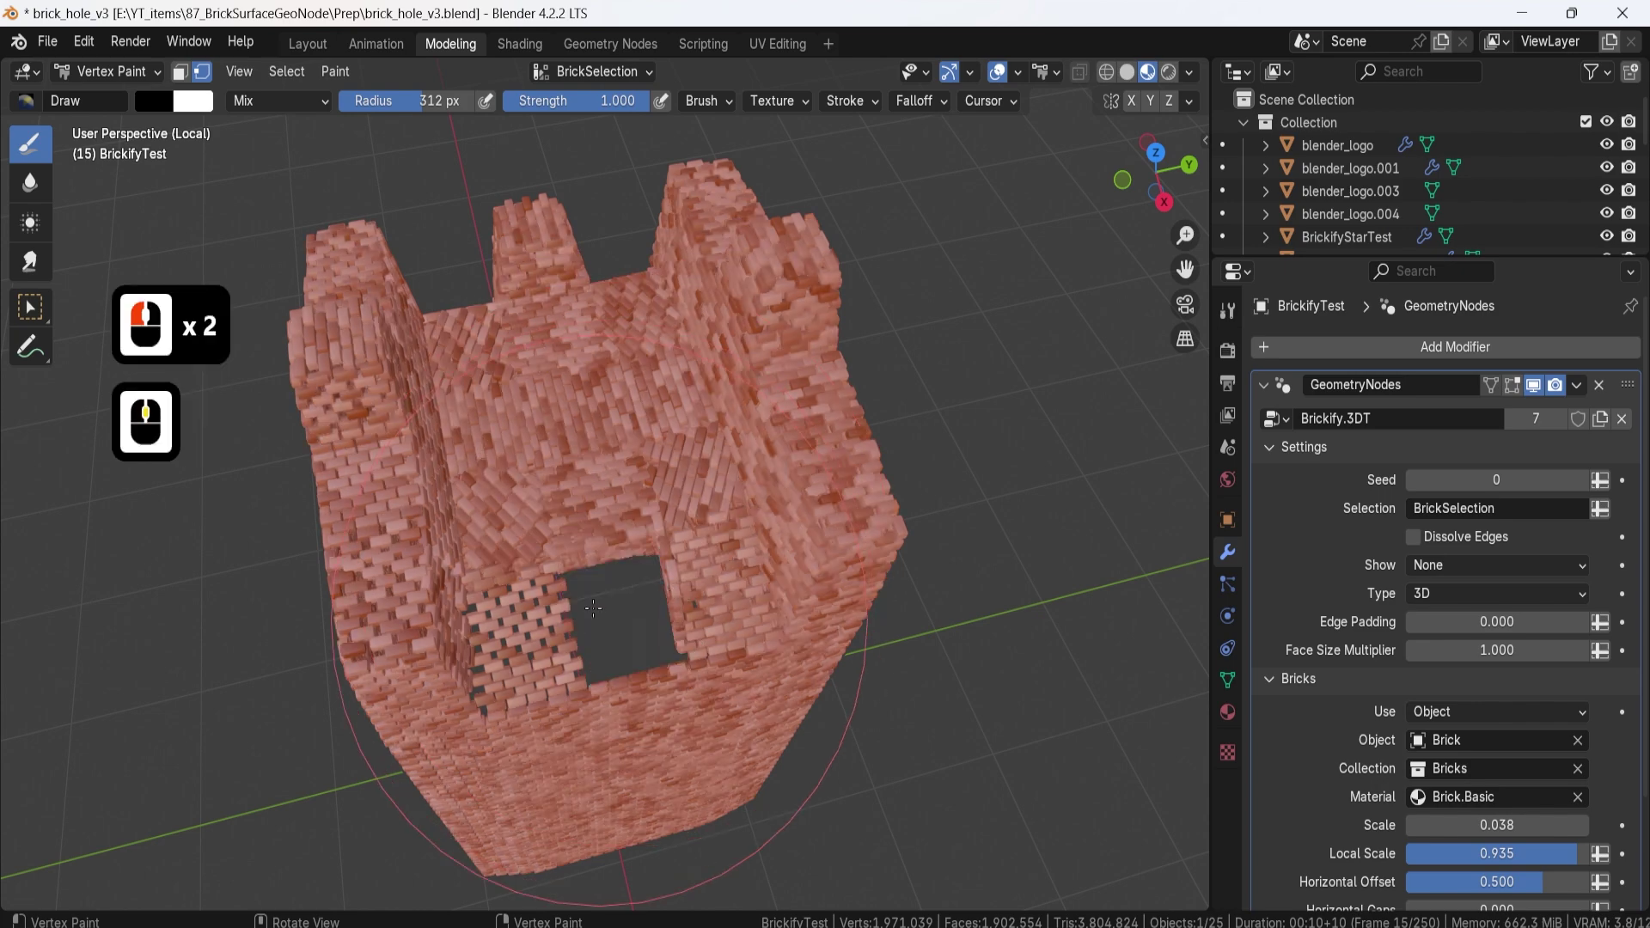
Step: Paint the selected battlement on the tower's opposite side black
middle_drag(661, 547, 516, 516)
shift+middle_drag(516, 515, 650, 582)
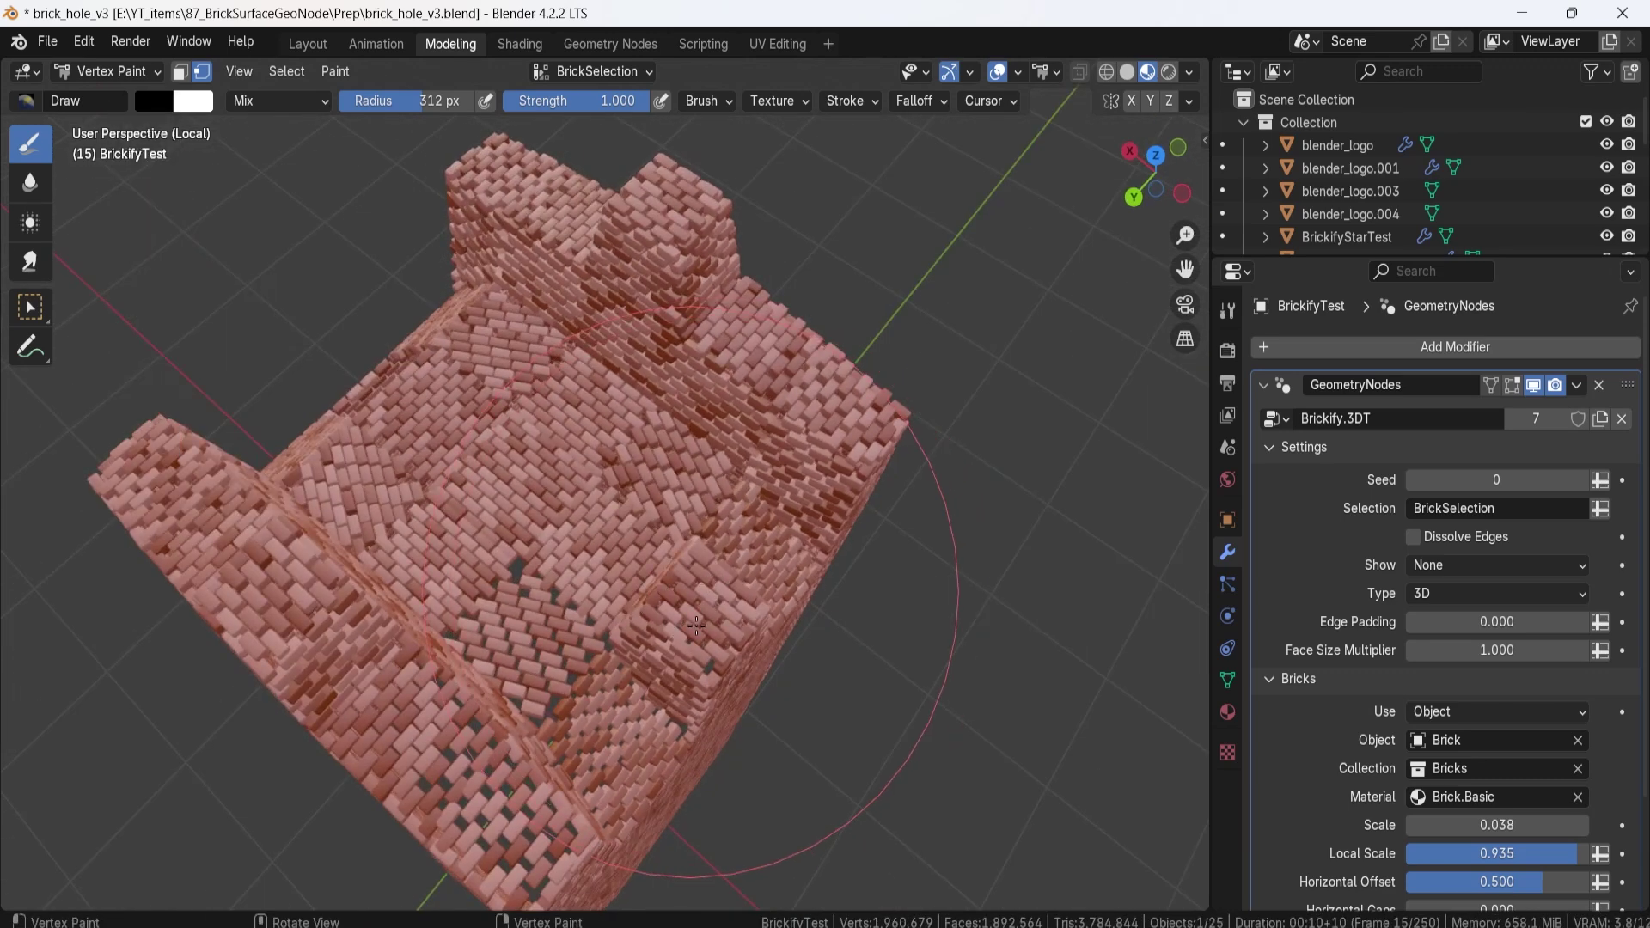
mouse_move(651, 639)
mouse_down()
mouse_move(753, 613)
mouse_move(705, 609)
mouse_move(763, 608)
mouse_up()
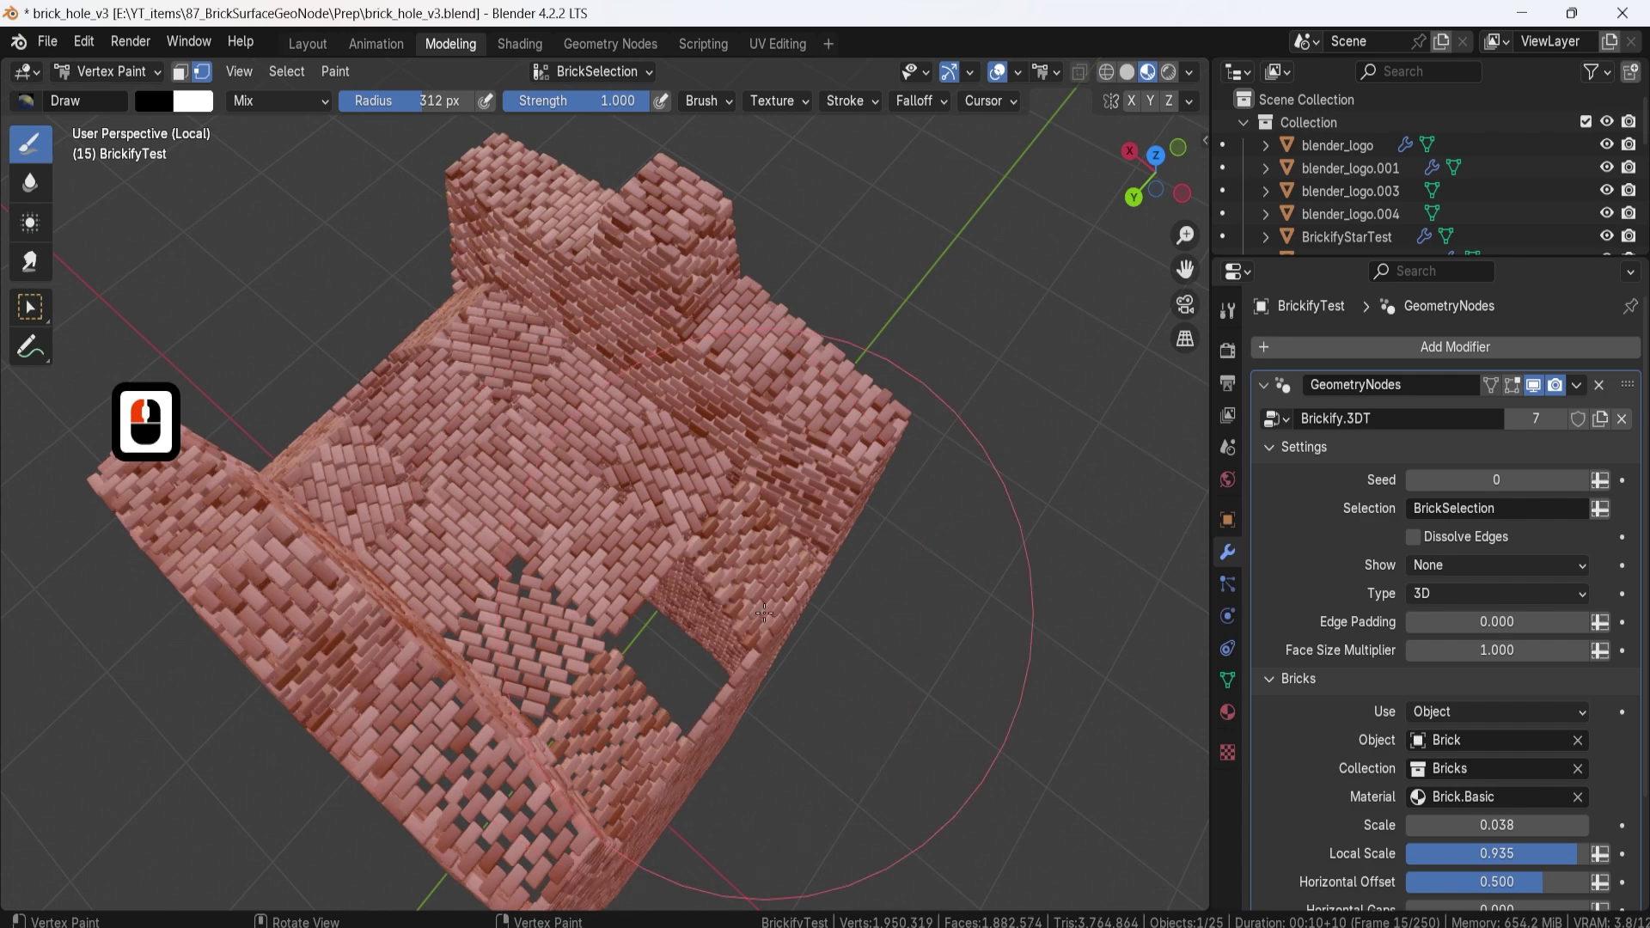
Step: Return to Object Mode and examine the painted battlements on the tower from several sides
middle_drag(763, 609, 627, 498)
click(152, 77)
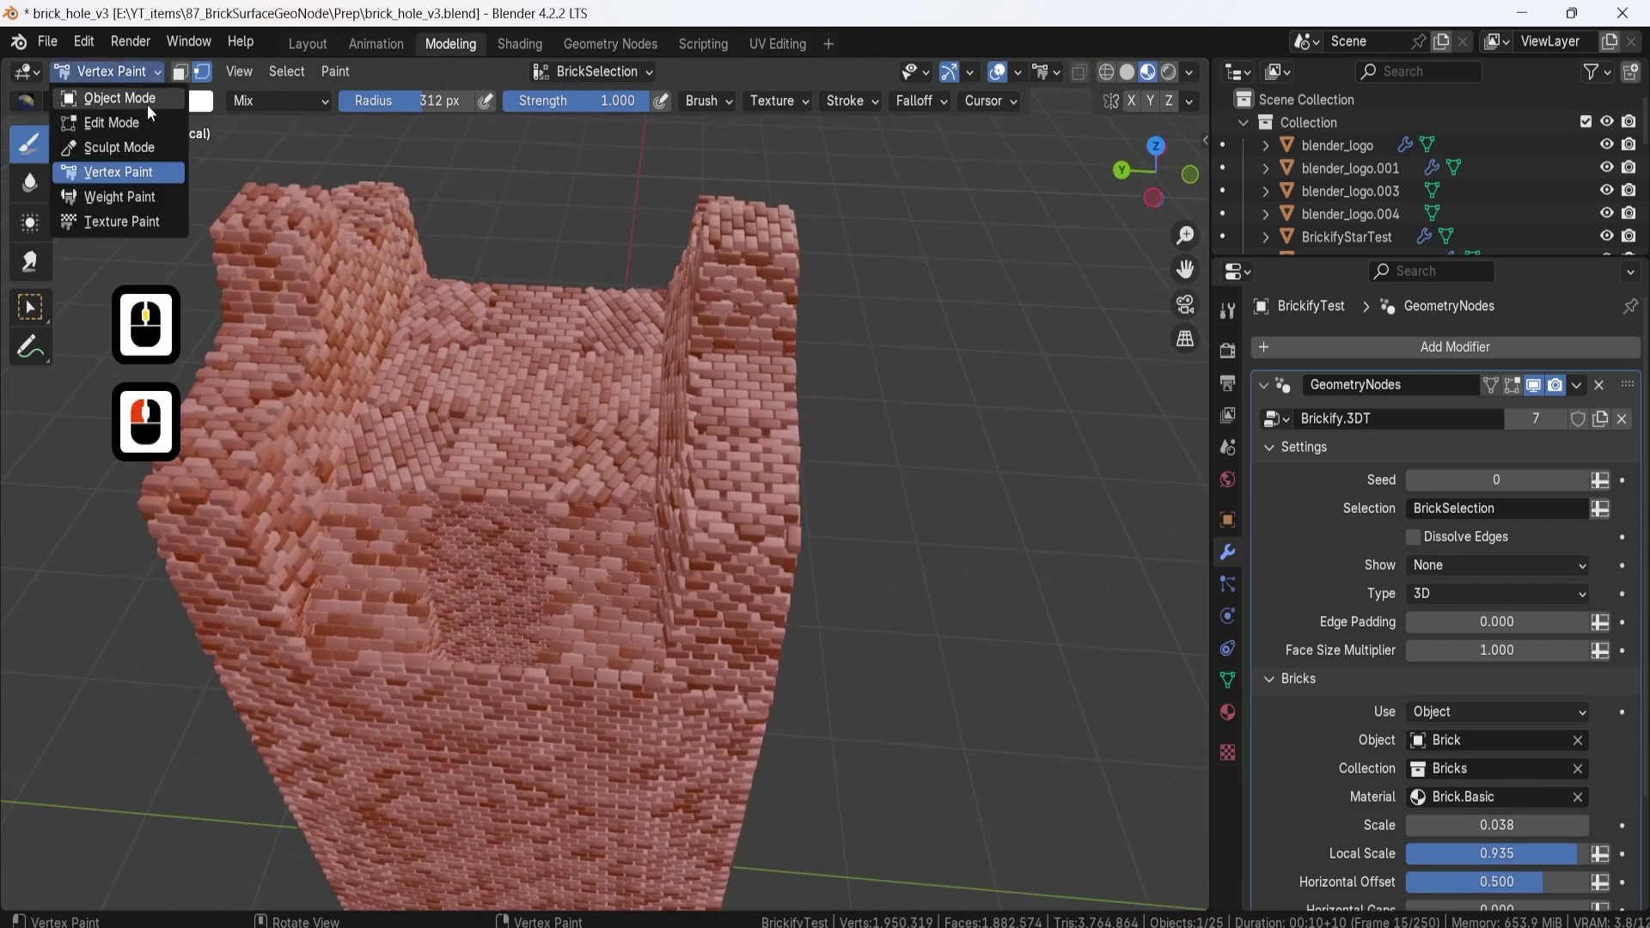
click(142, 102)
scroll(507, 507, down, 4)
click(476, 523)
middle_drag(476, 522, 859, 505)
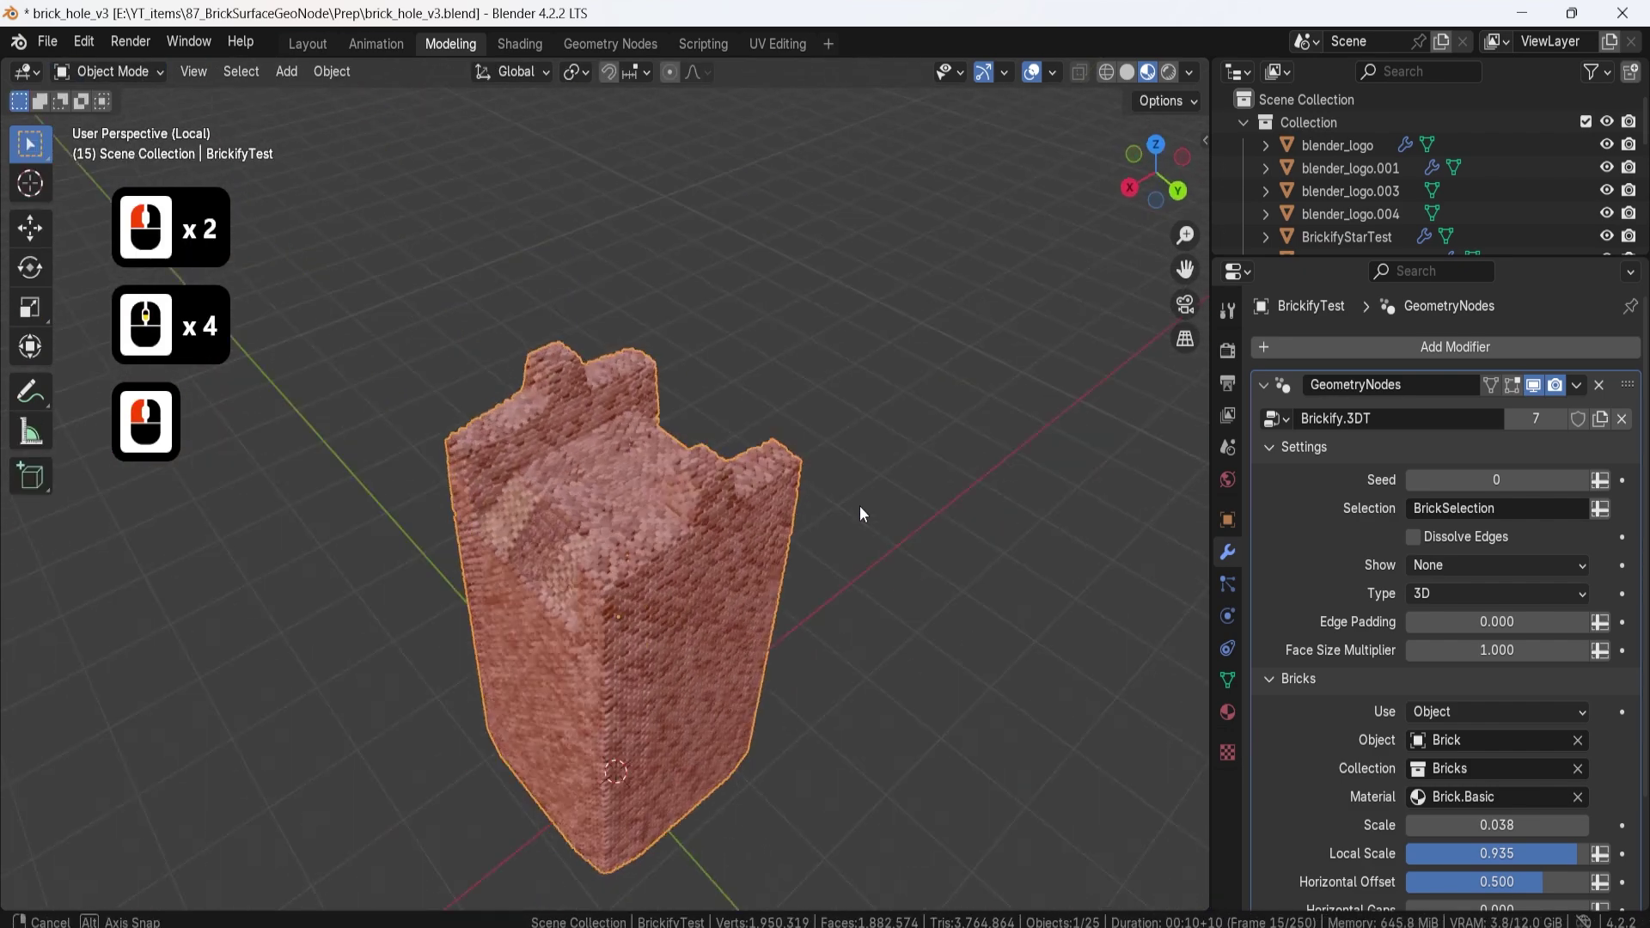
scroll(658, 554, up, 2)
scroll(767, 540, up, 2)
shift+middle_drag(766, 540, 621, 524)
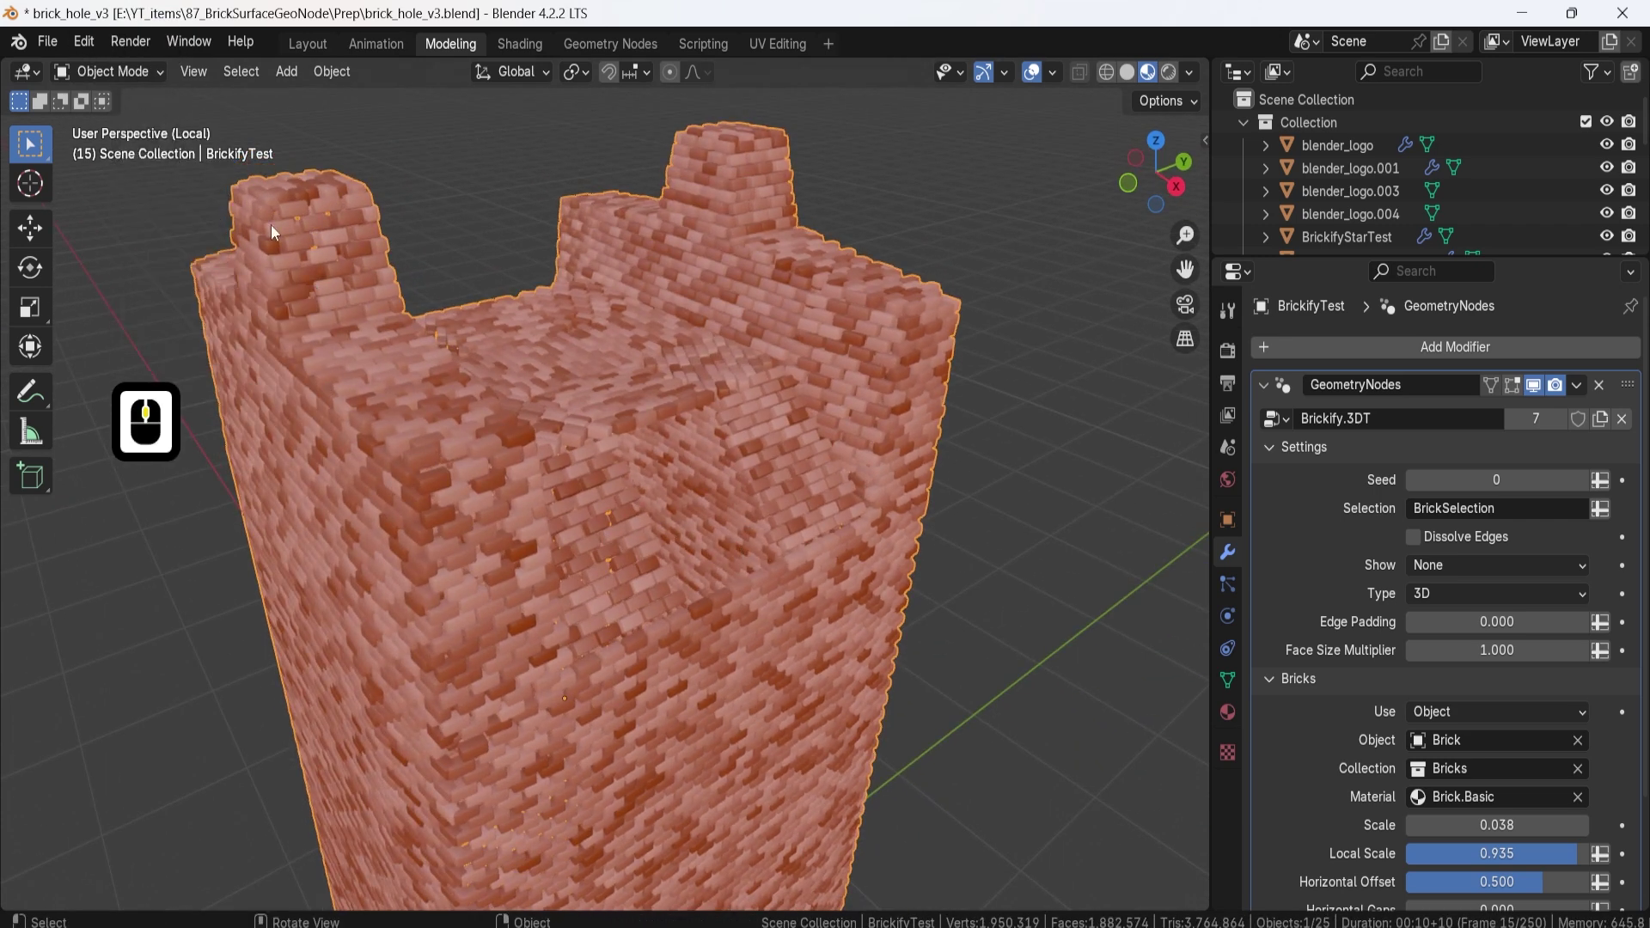
scroll(636, 447, down, 2)
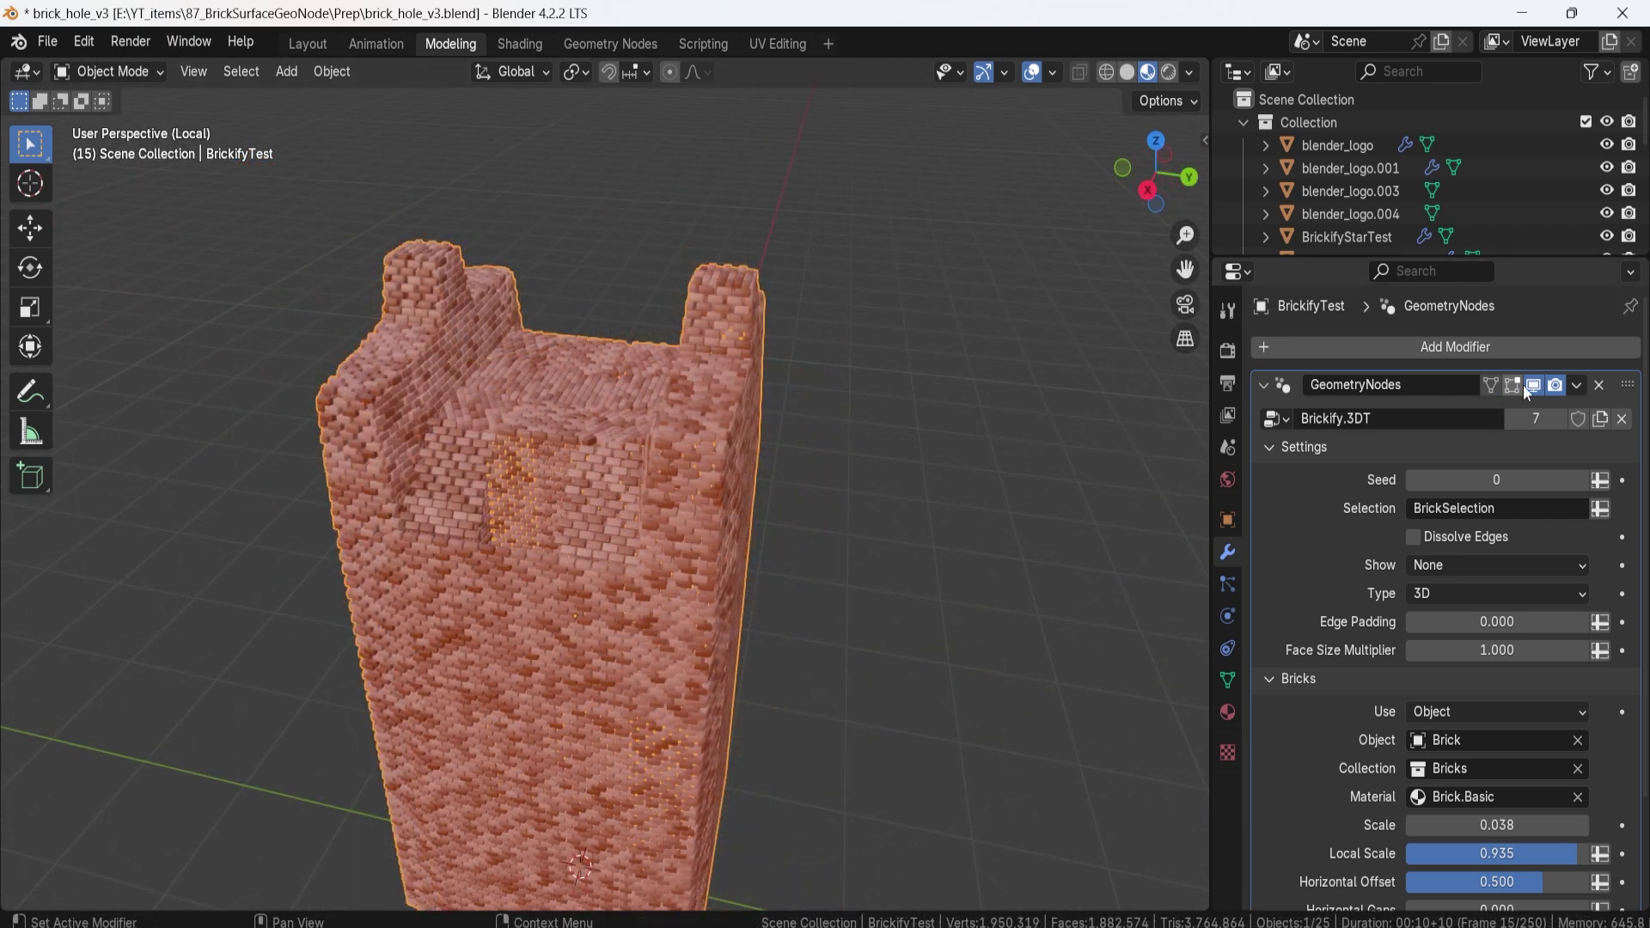
Step: Disable the Brickify modifier's viewport display and examine the tower's base mesh in Edit Mode, including its underside
click(1531, 386)
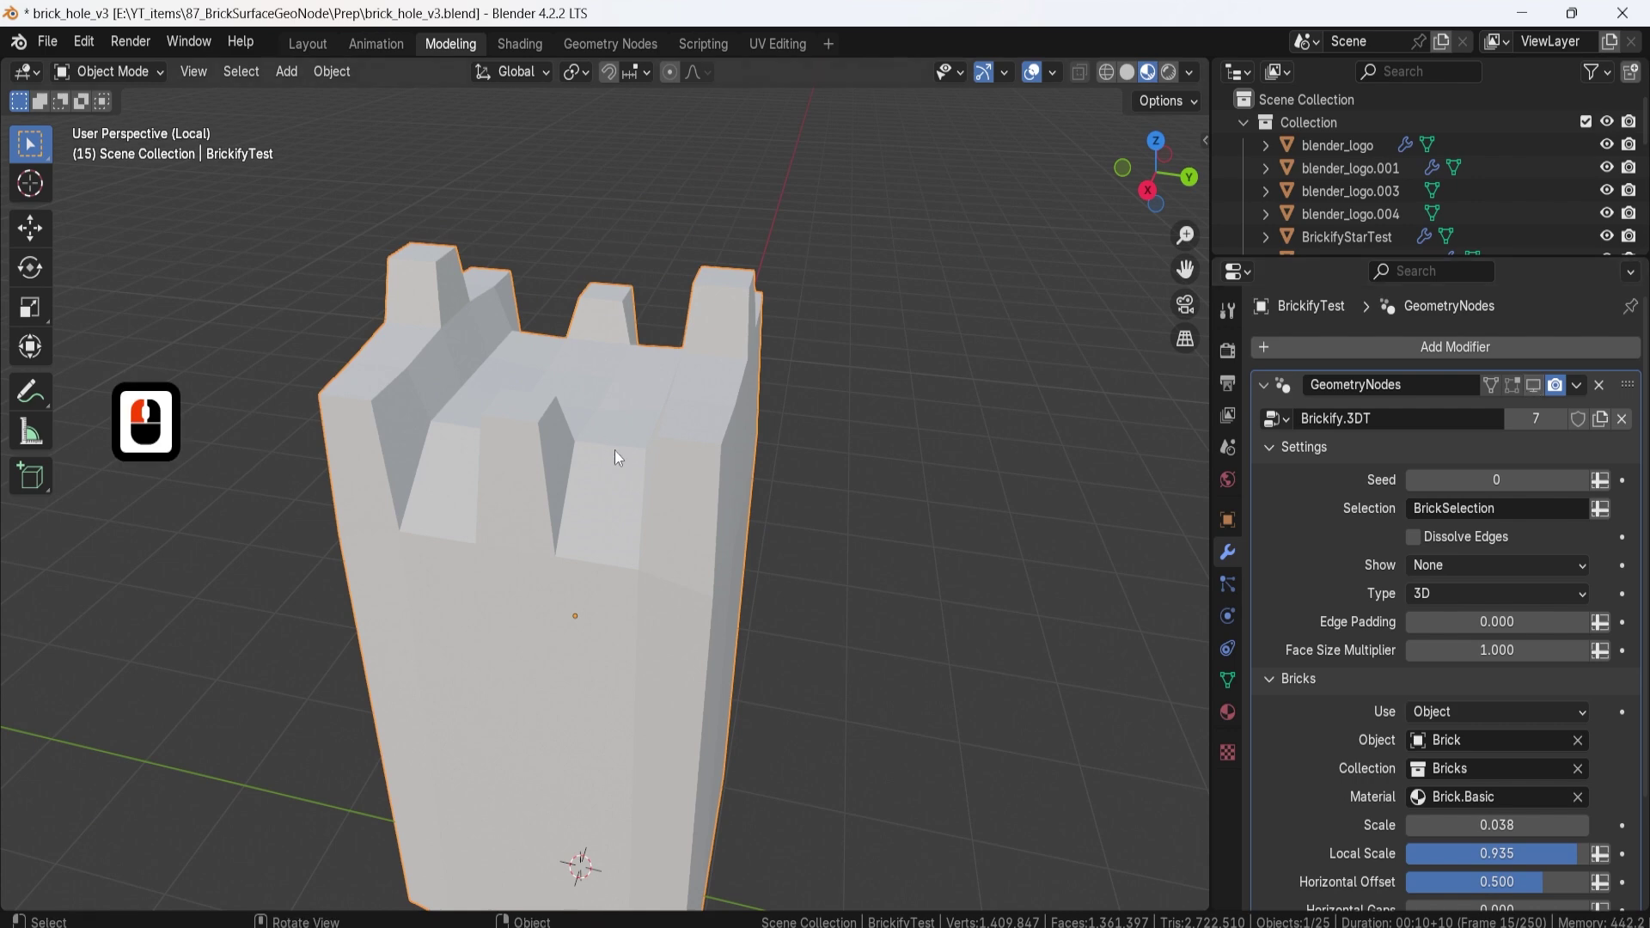
middle_drag(616, 450, 771, 478)
scroll(636, 511, down, 3)
key(Tab)
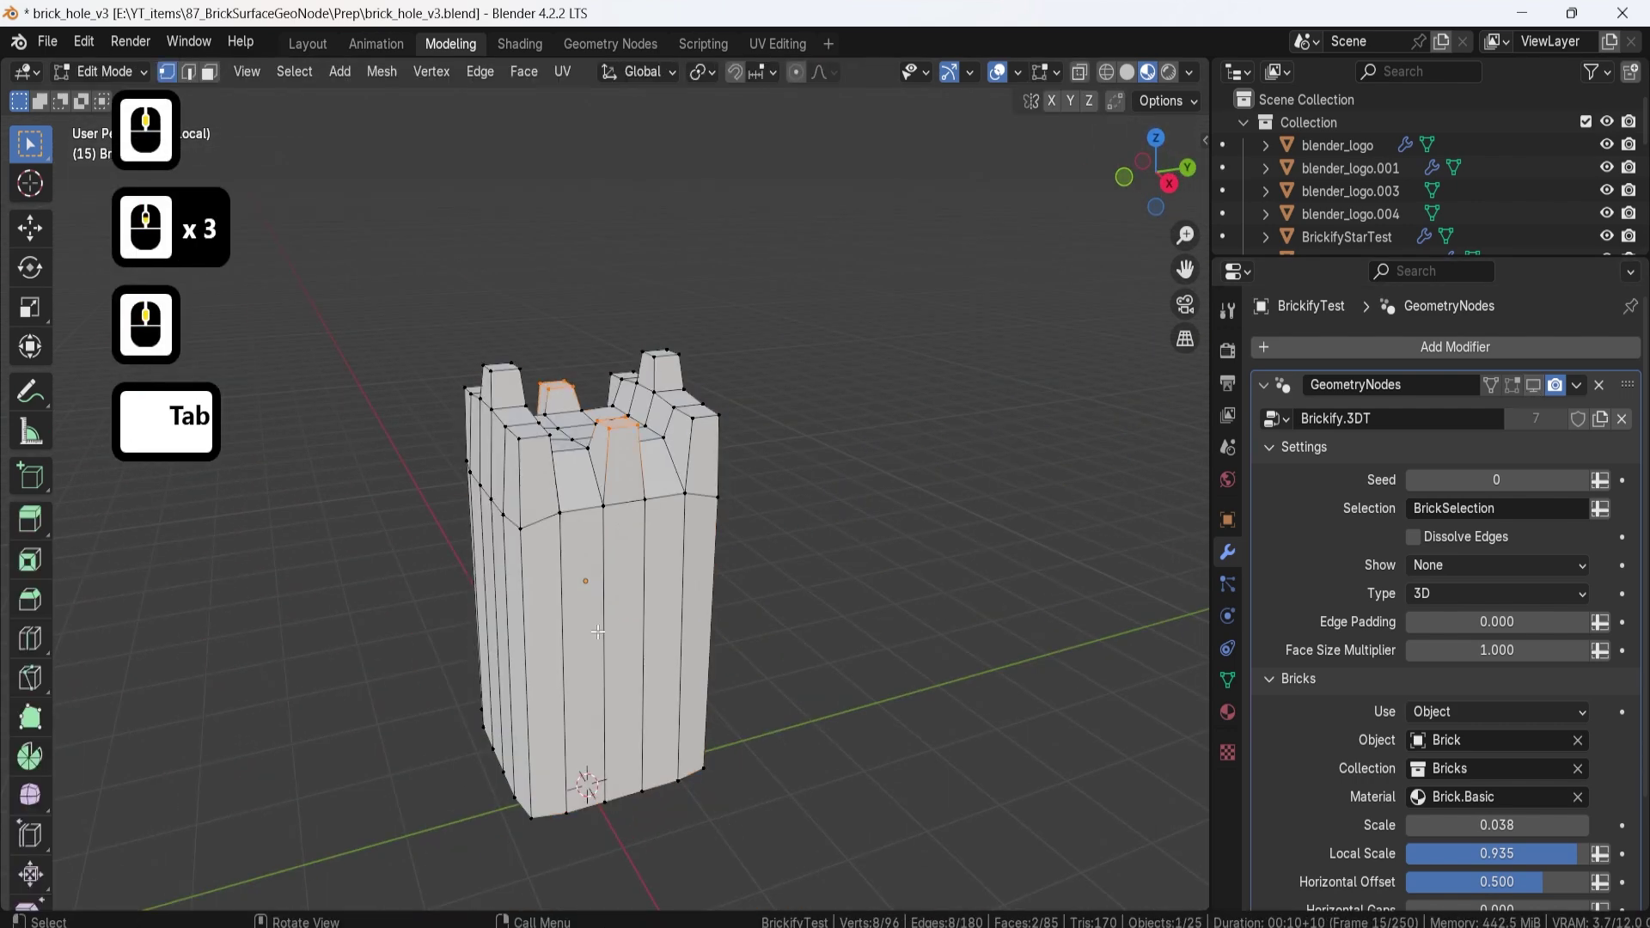
middle_drag(636, 510, 767, 514)
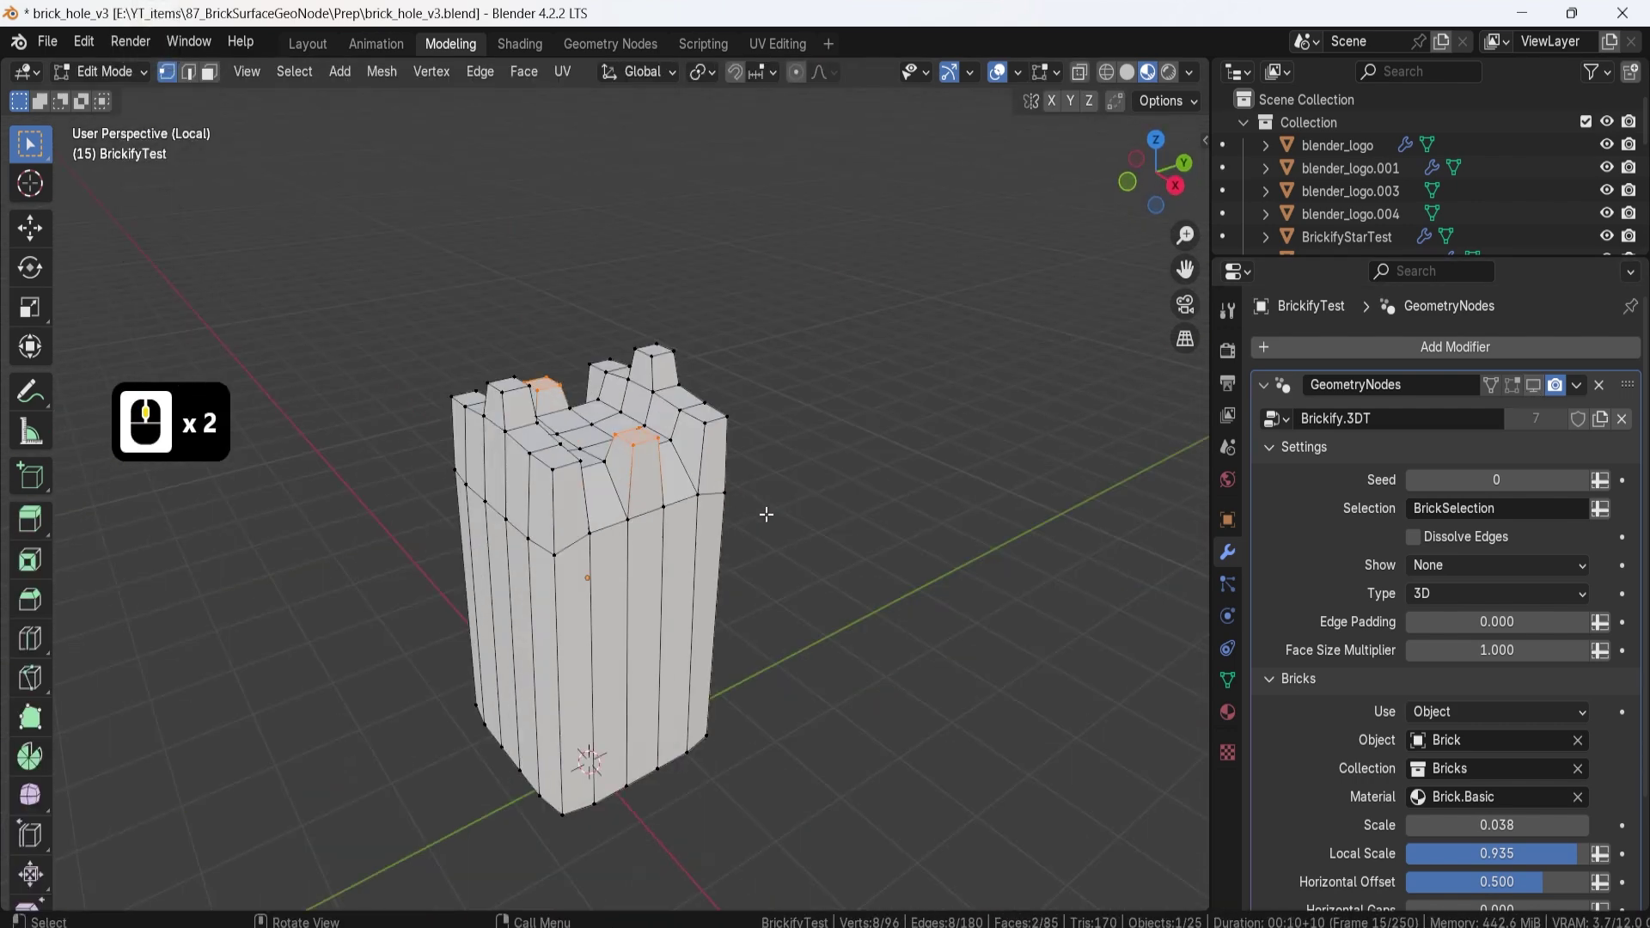
scroll(656, 605, up, 2)
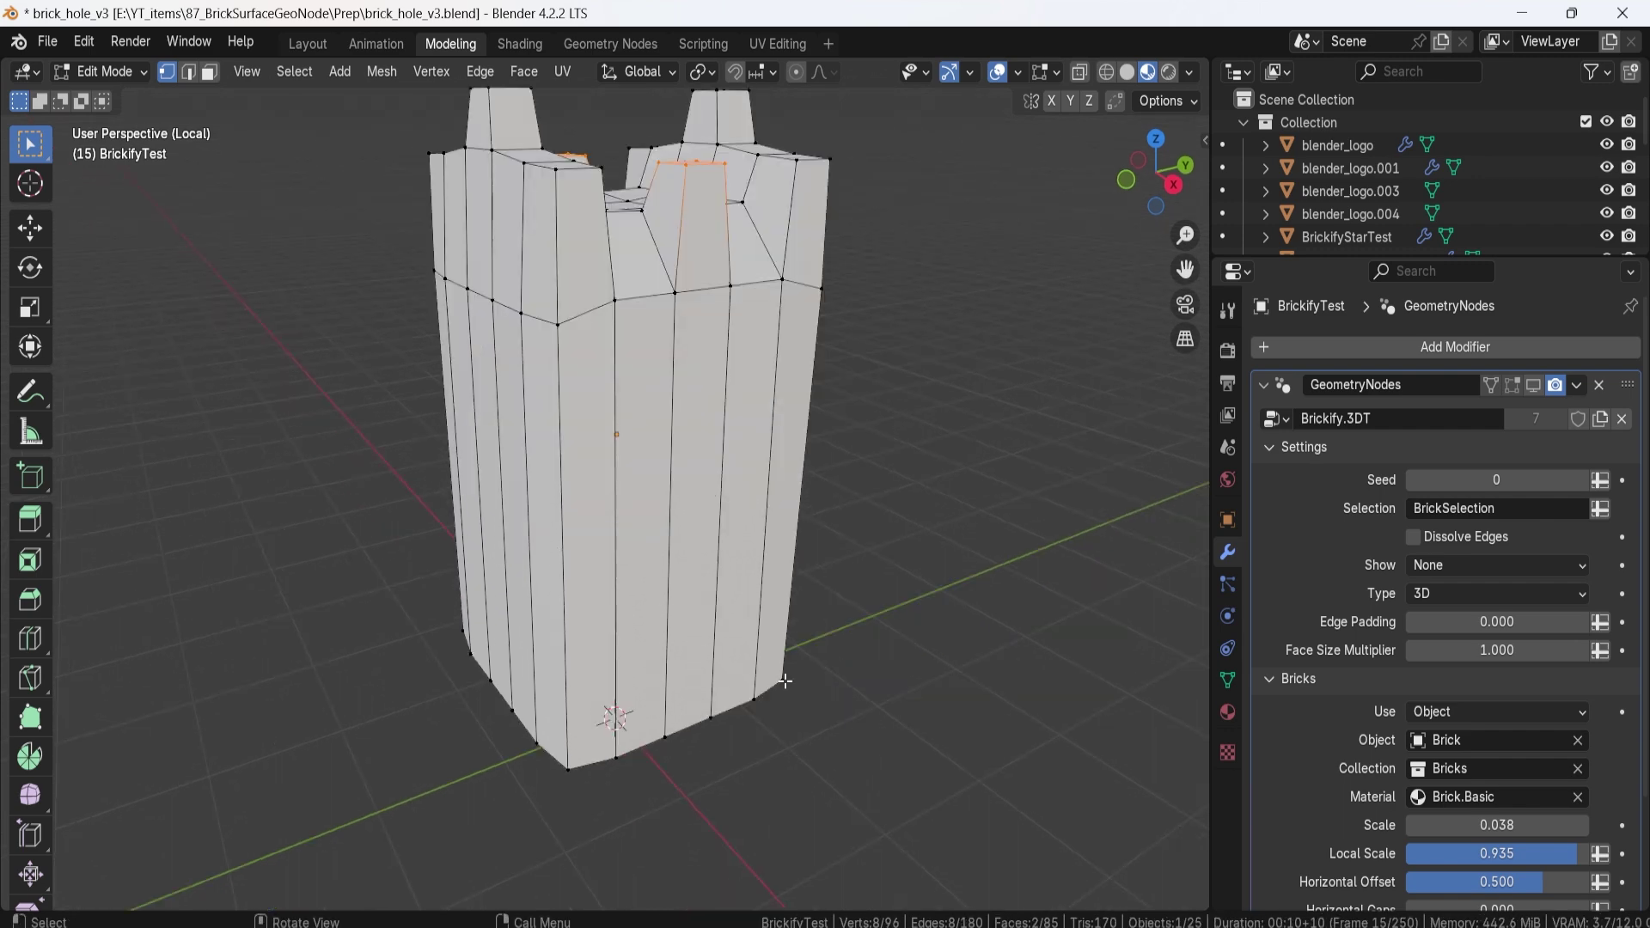
middle_drag(726, 692, 720, 659)
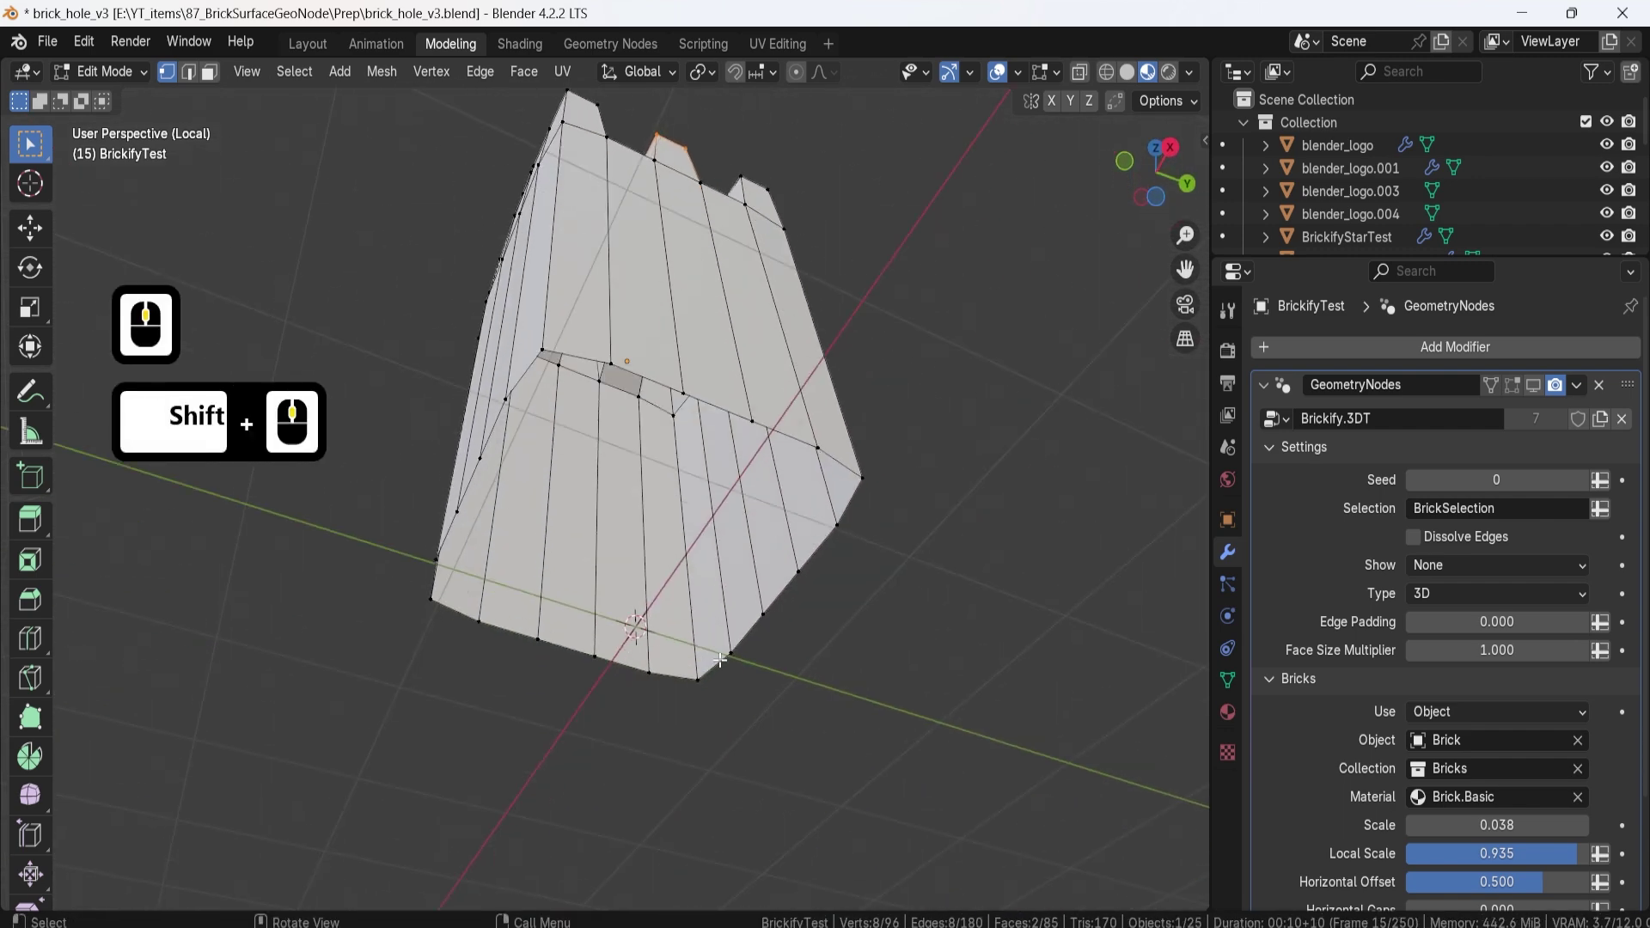
middle_drag(514, 528, 593, 497)
shift+middle_drag(651, 412, 632, 634)
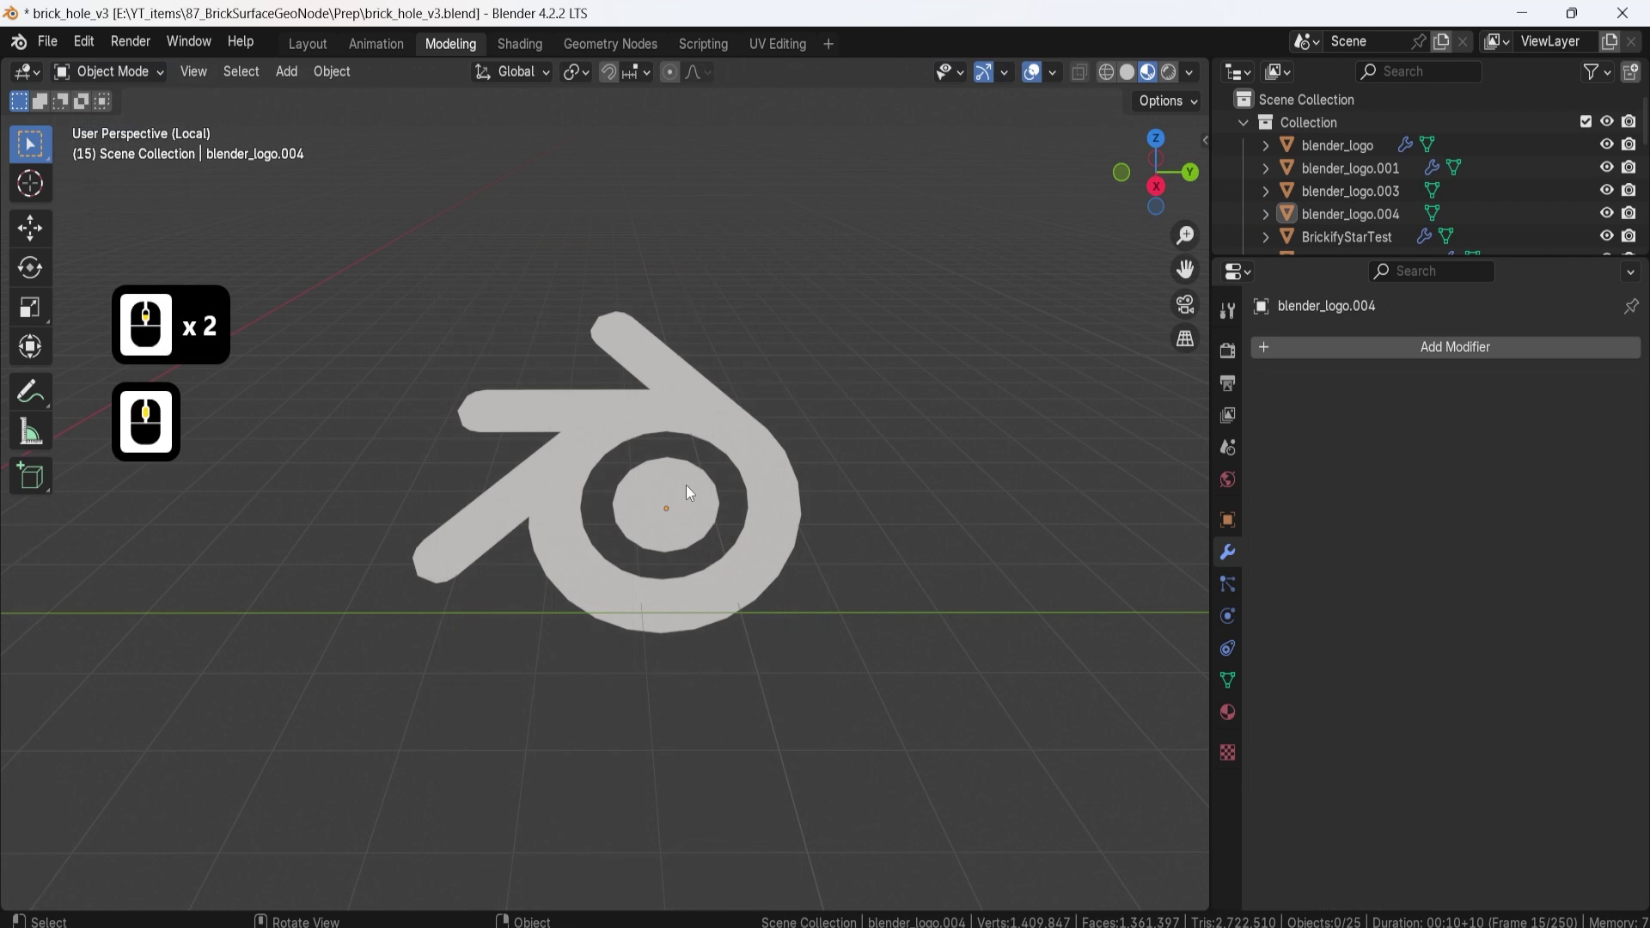
Step: Add a Geometry Nodes modifier to the blender_logo.004 object and assign the Brickify.3DT node group
middle_drag(715, 500, 803, 491)
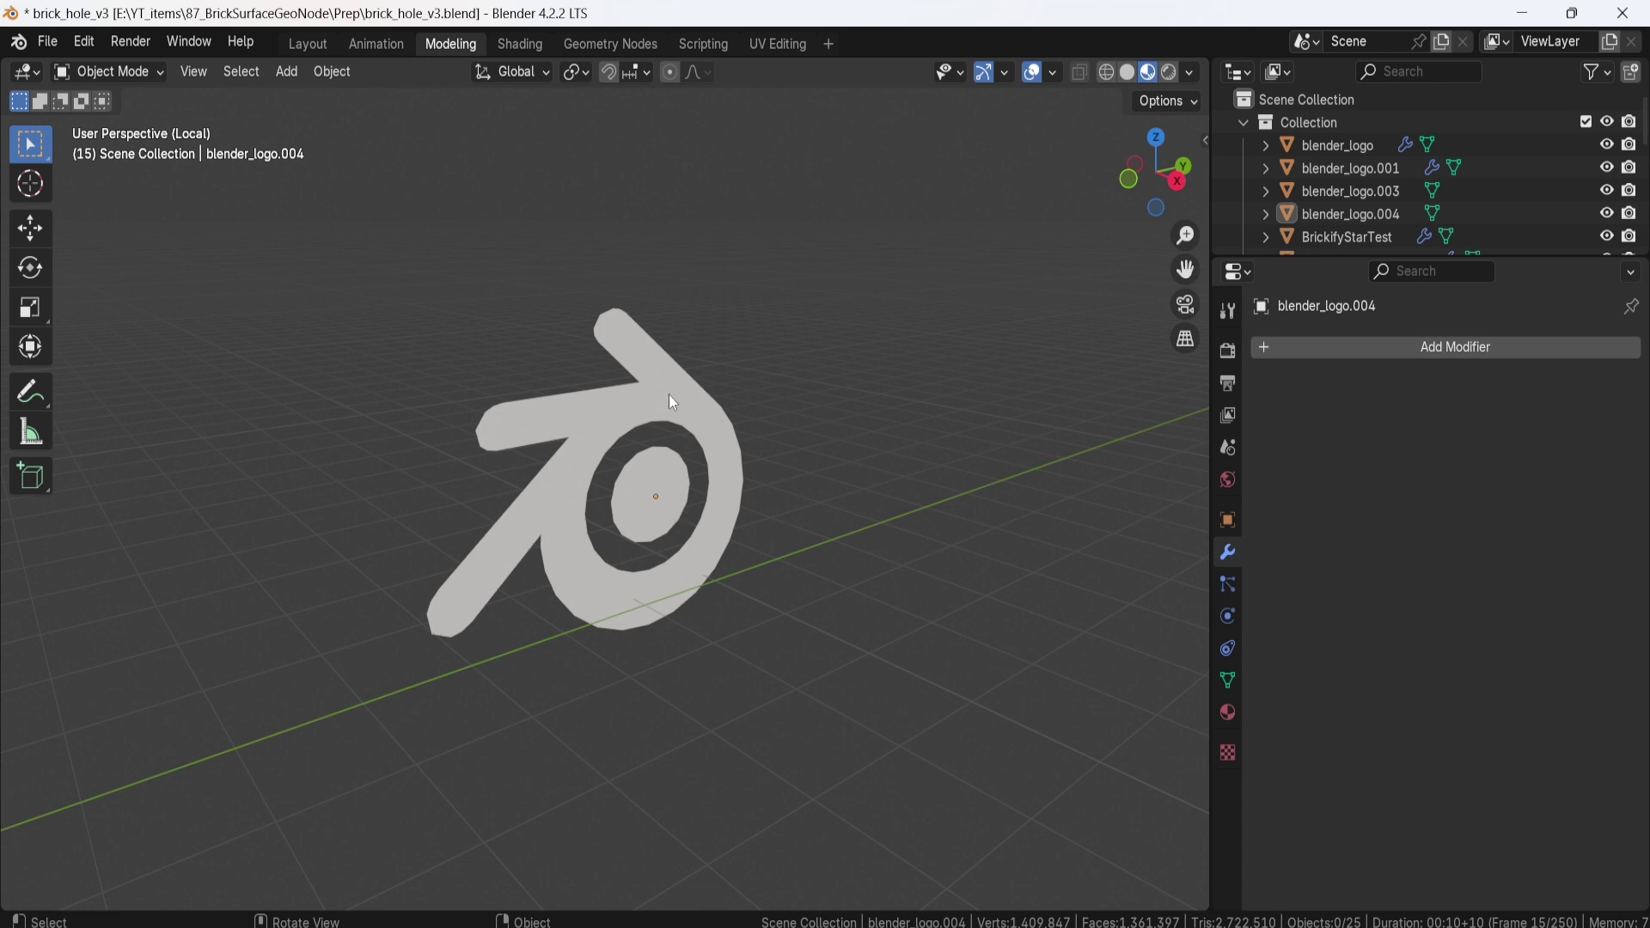
middle_drag(673, 442, 585, 462)
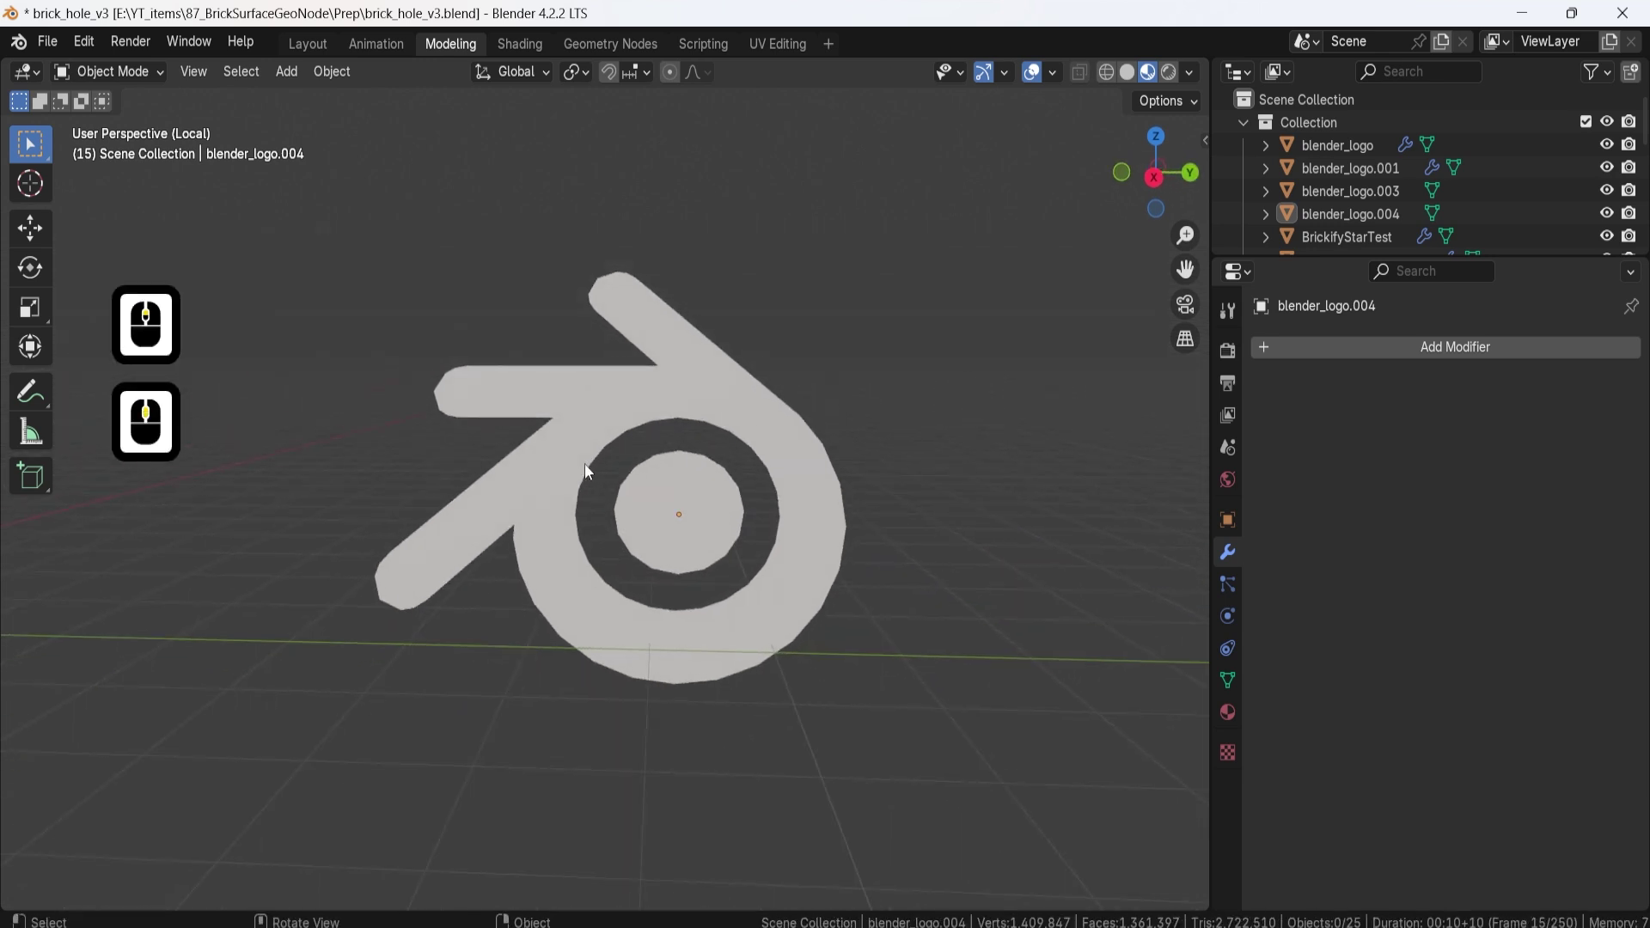
middle_drag(486, 501, 676, 423)
click(1364, 348)
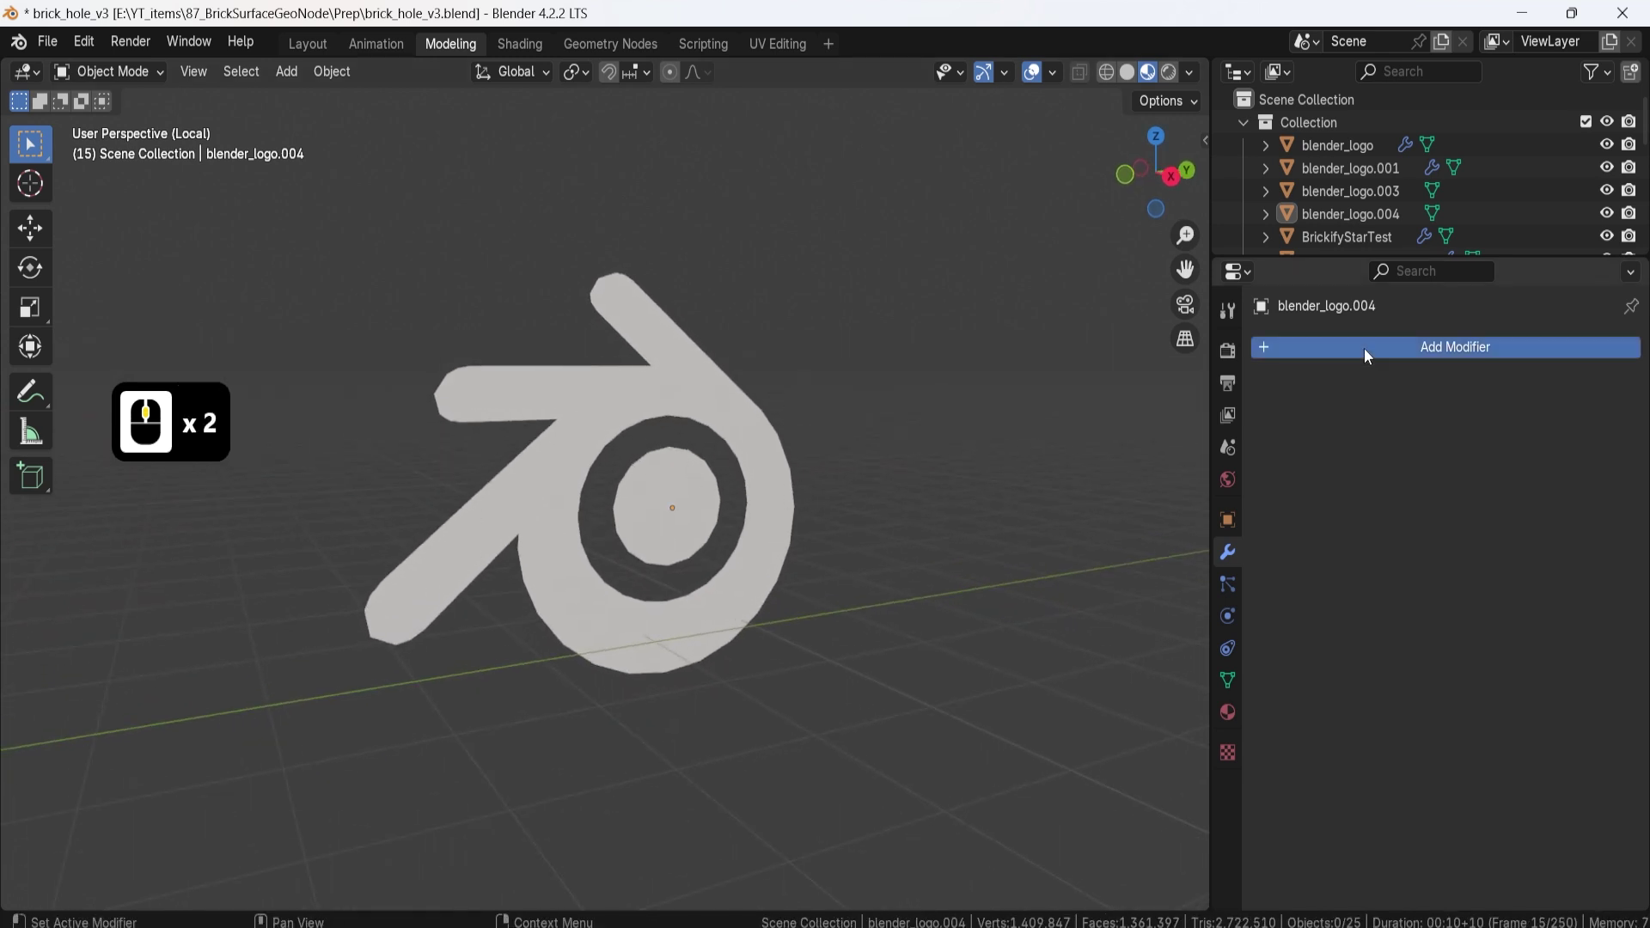
click(1364, 348)
click(1277, 418)
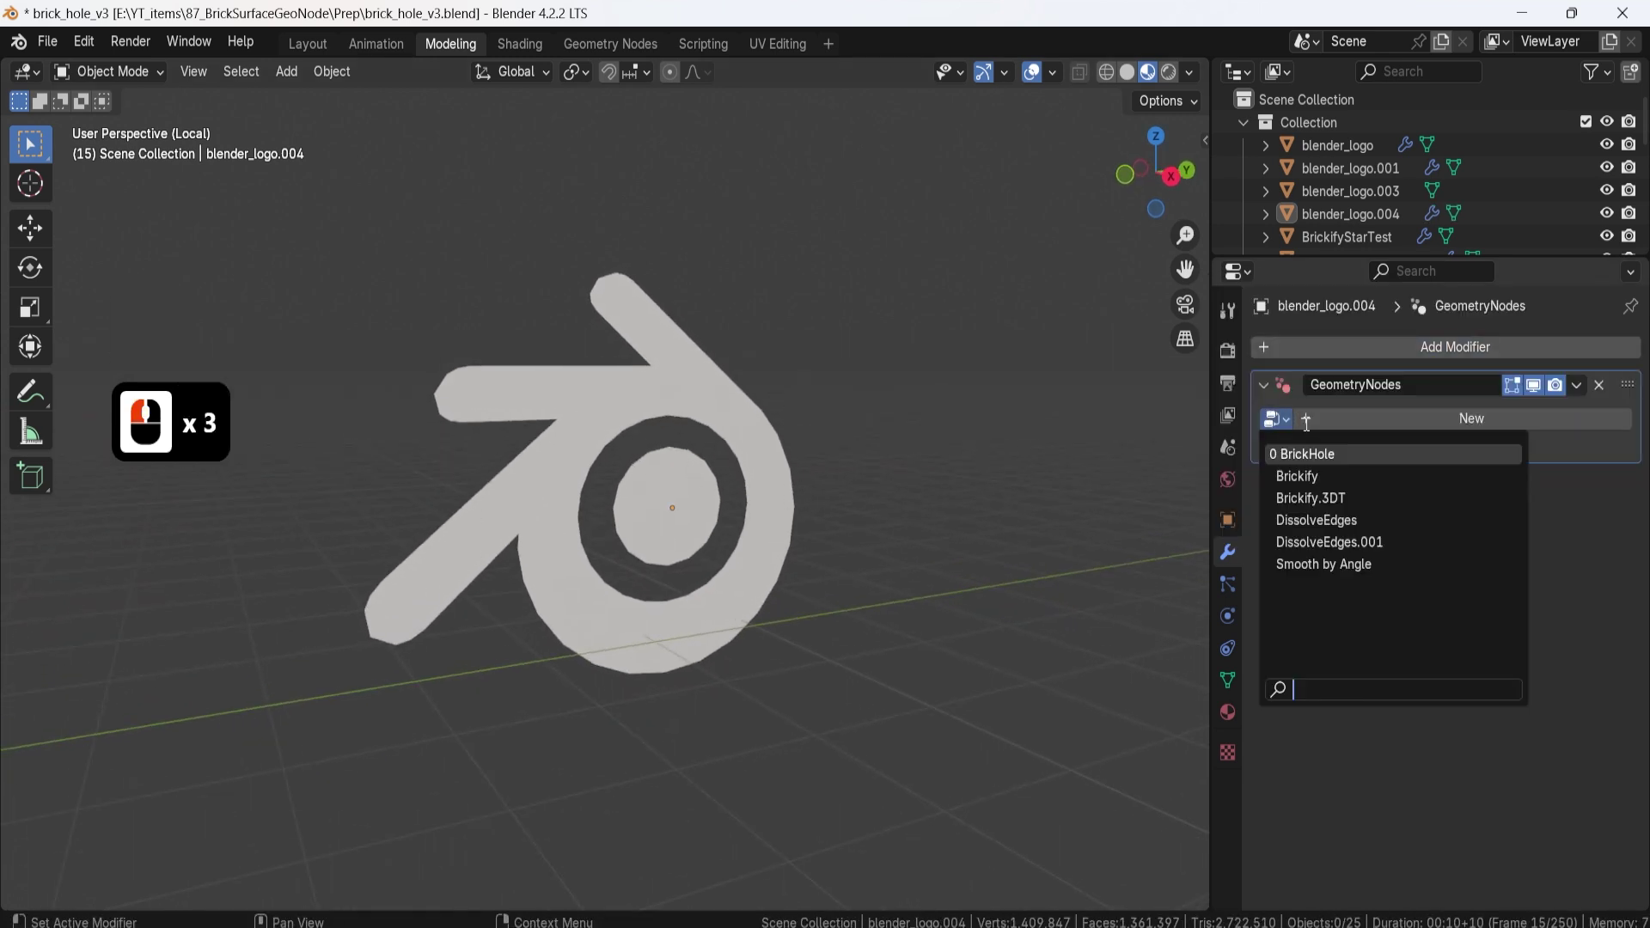
click(1341, 498)
middle_drag(858, 475, 818, 389)
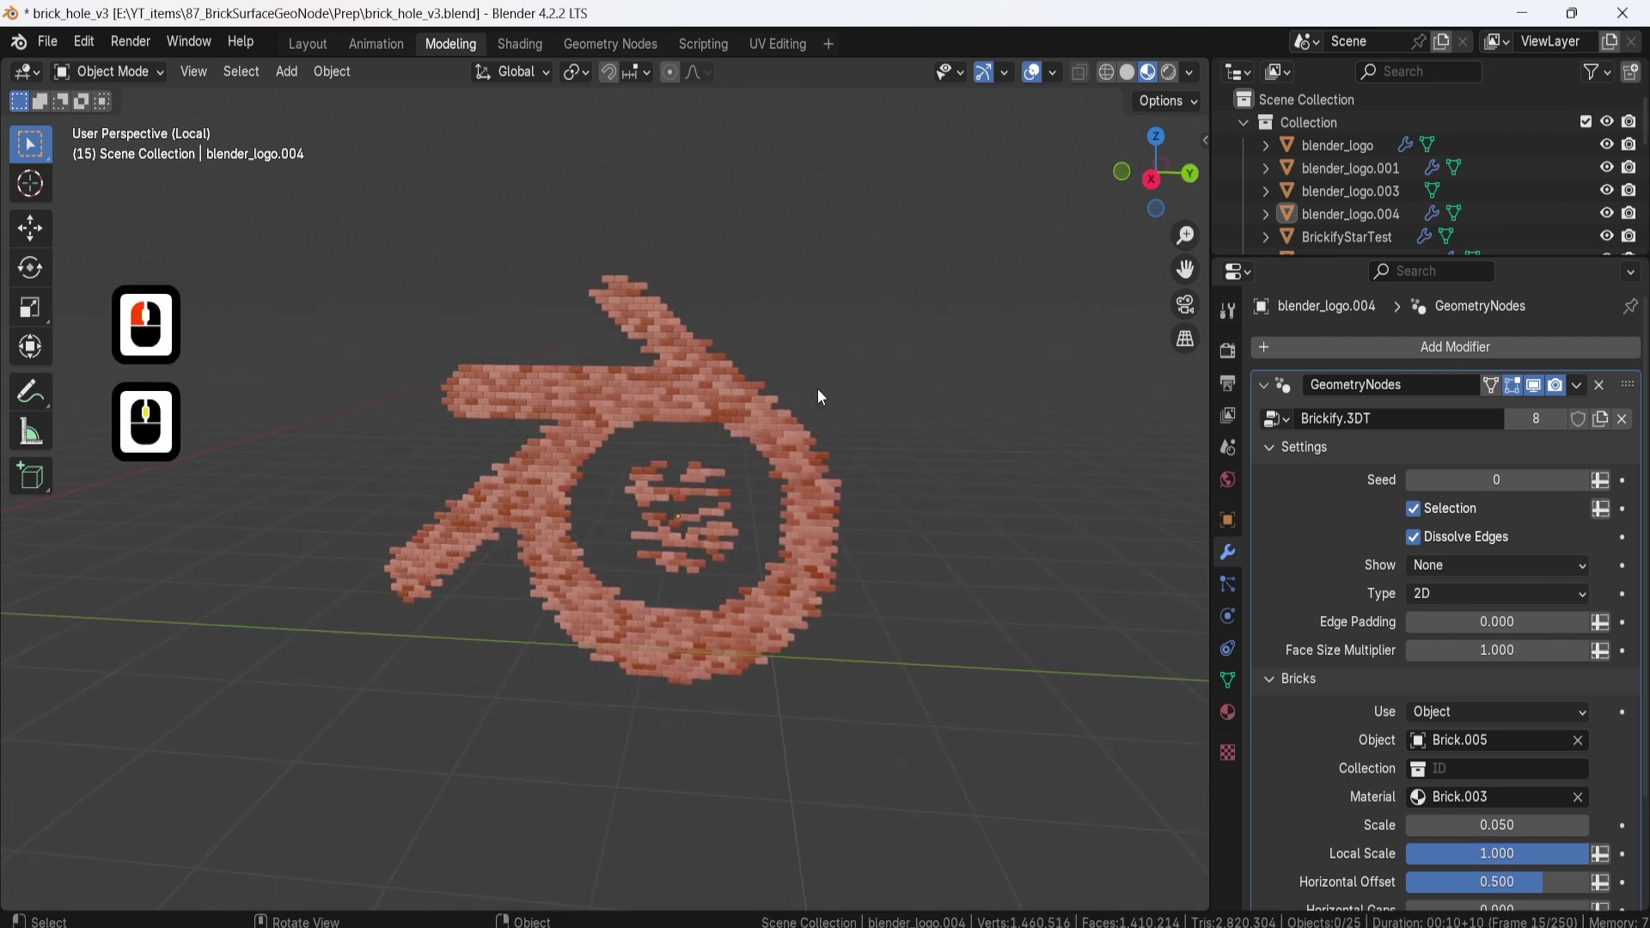
Step: Set the logo's brick Scale to 0.060 and Local Scale to 0.915
scroll(1473, 742, down, 4)
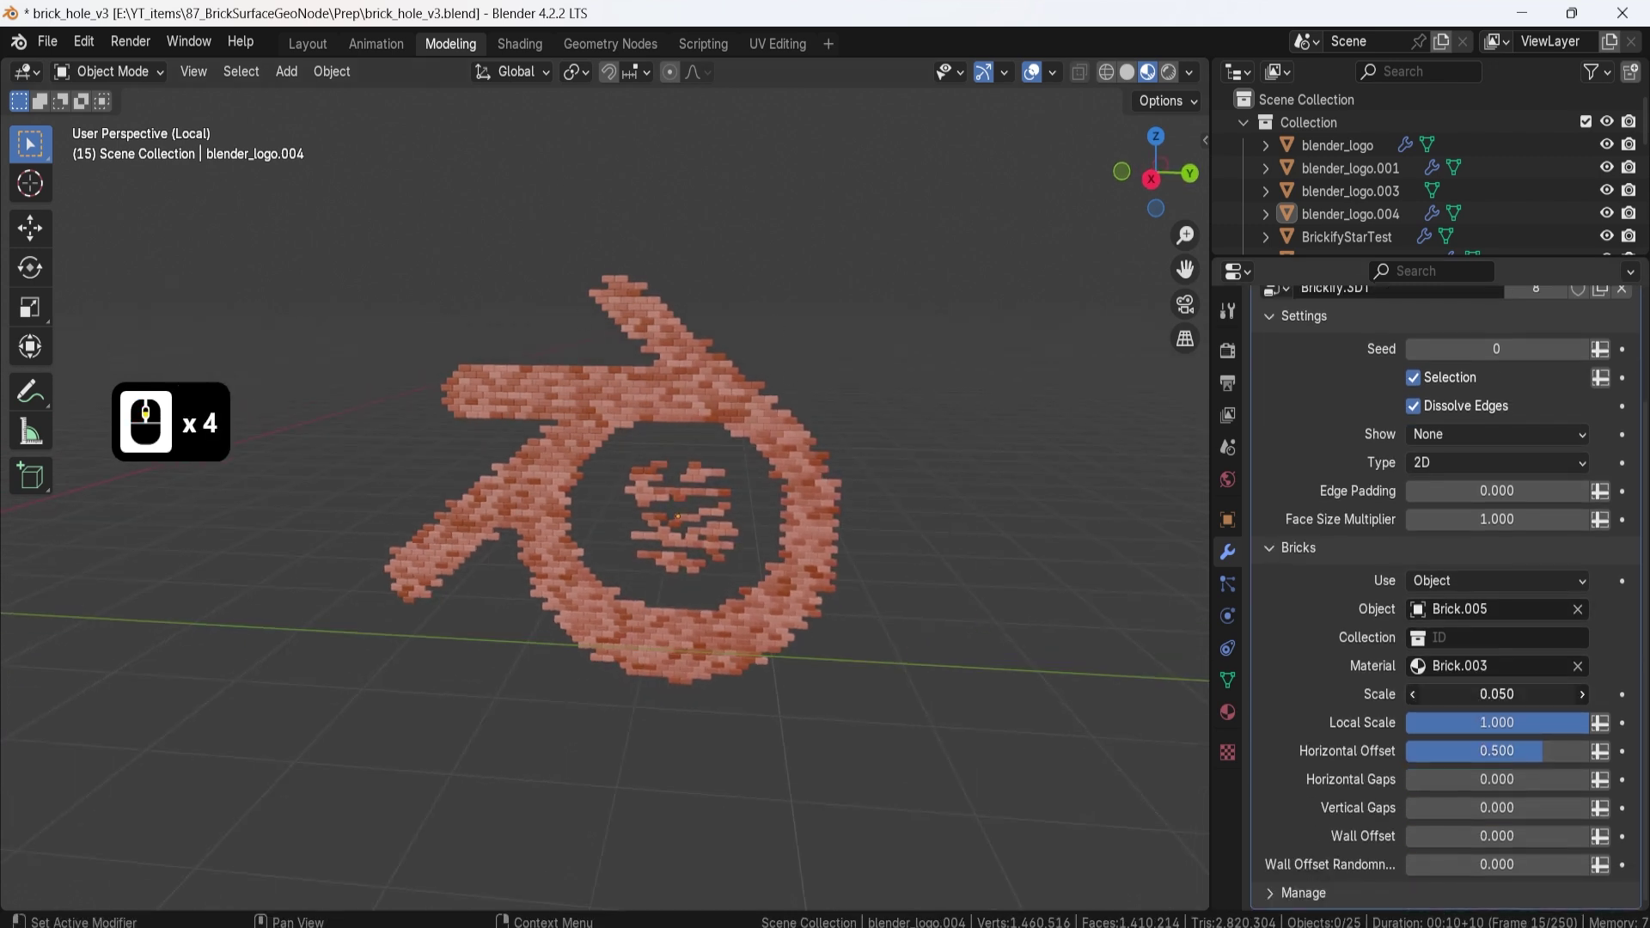
drag(1498, 694, 1573, 720)
key(shift)
middle_drag(564, 431, 714, 530)
scroll(669, 442, up, 2)
Step: Separate the blender_logo.004 mesh by loose parts in Edit Mode, return to Object Mode, and deselect everything
click(695, 498)
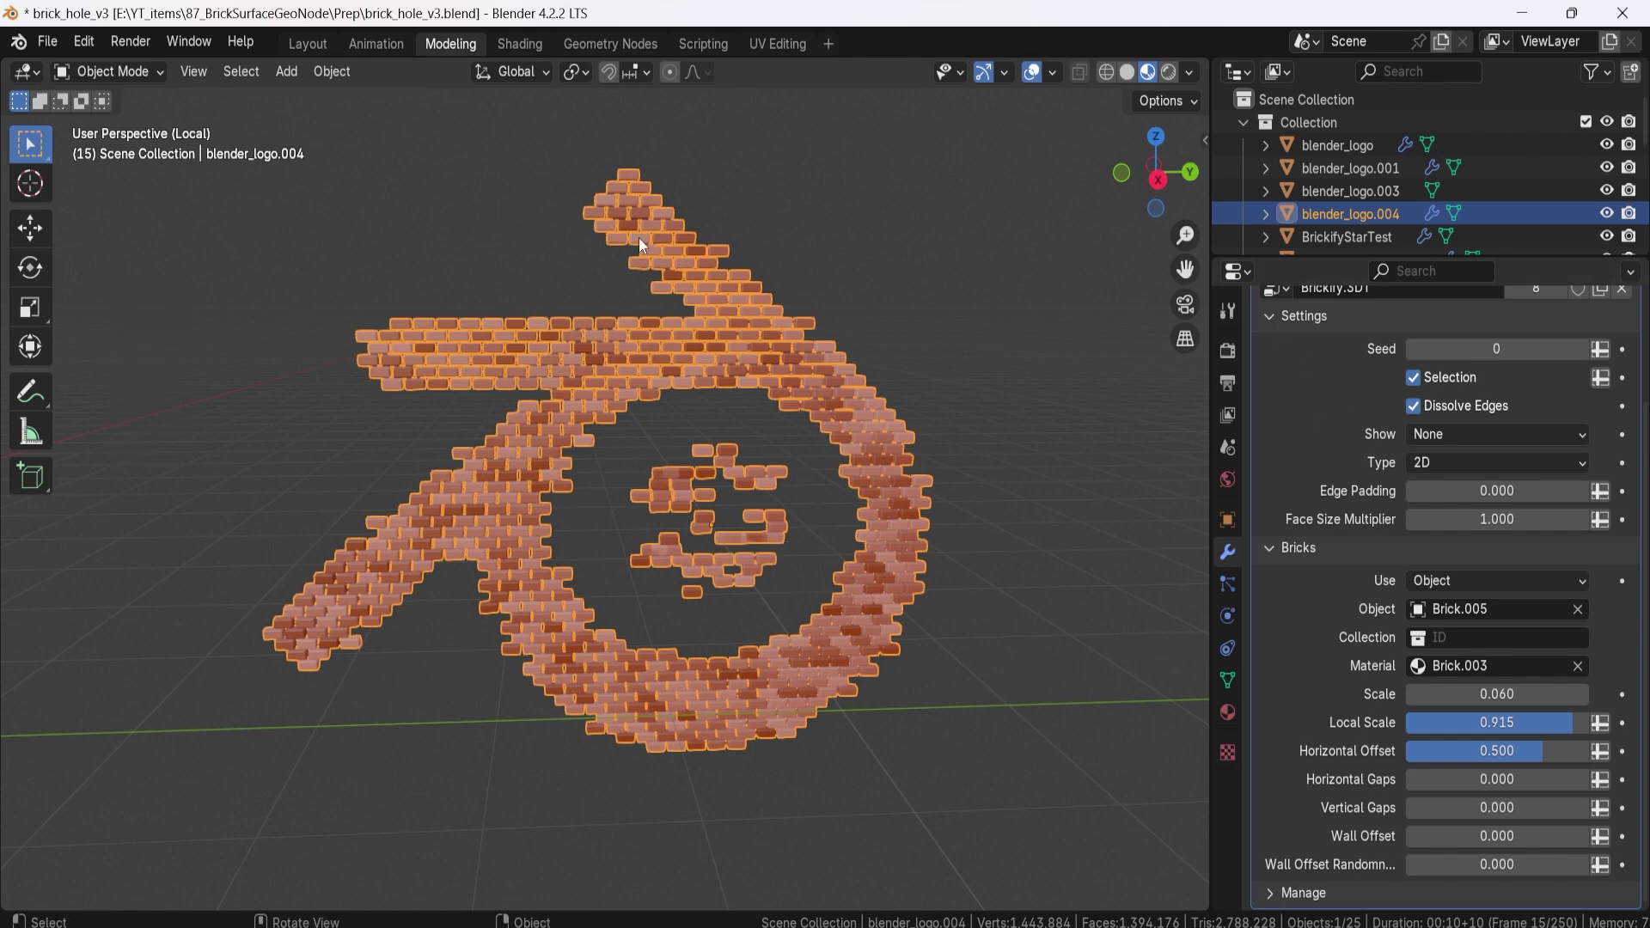
middle_drag(666, 399, 707, 387)
key(Tab)
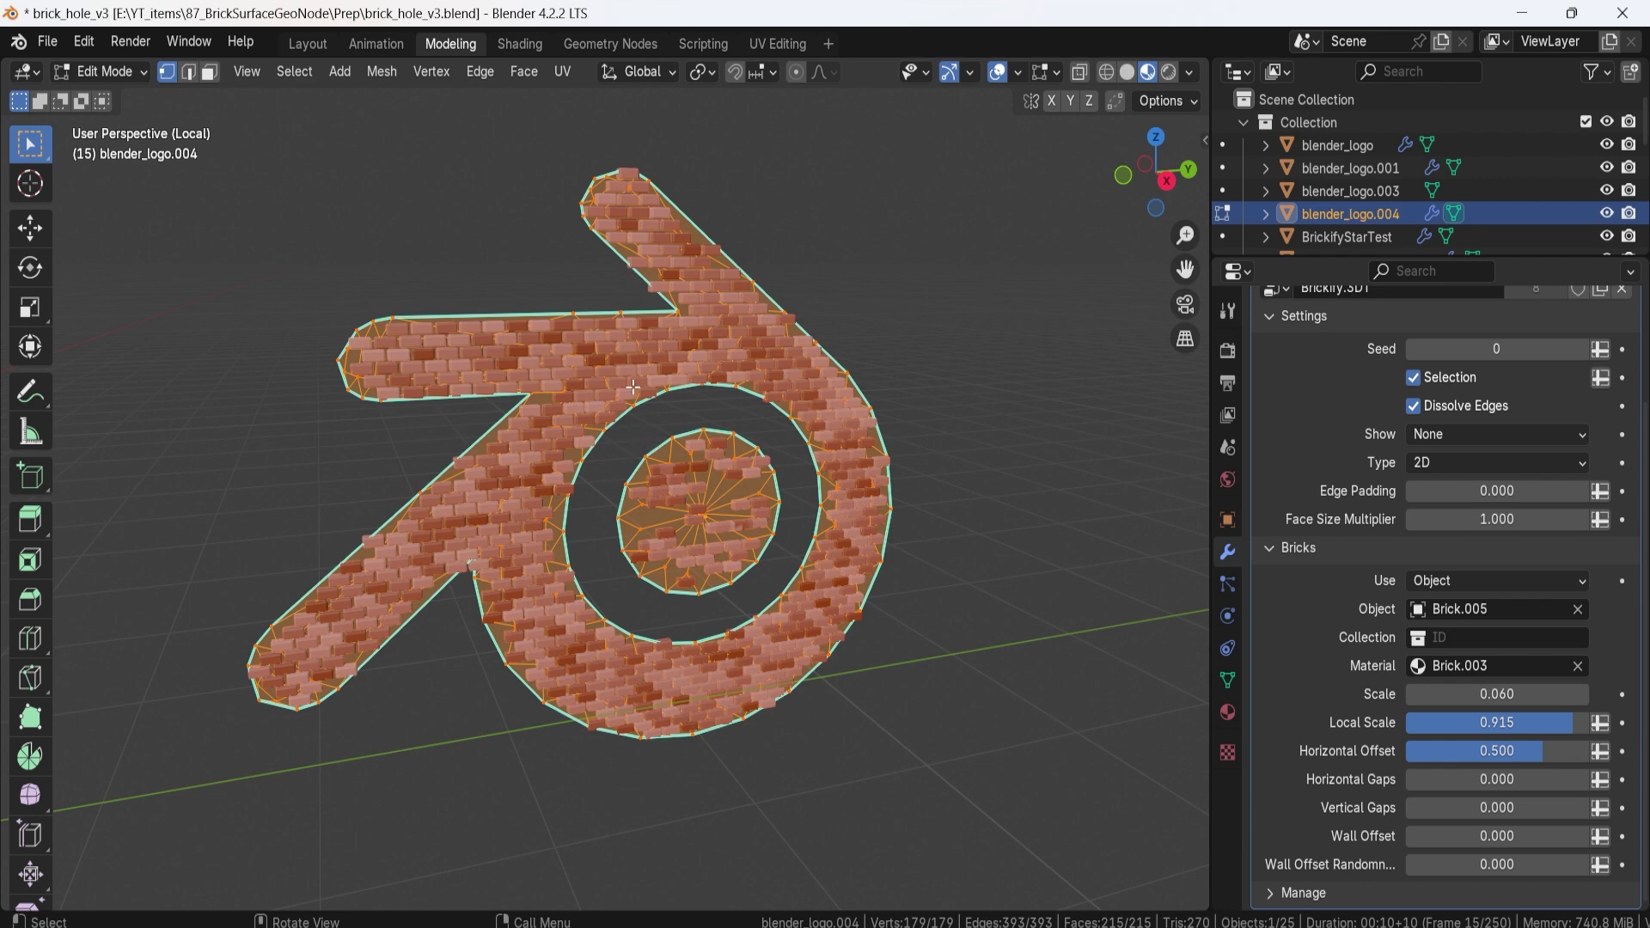
key(p)
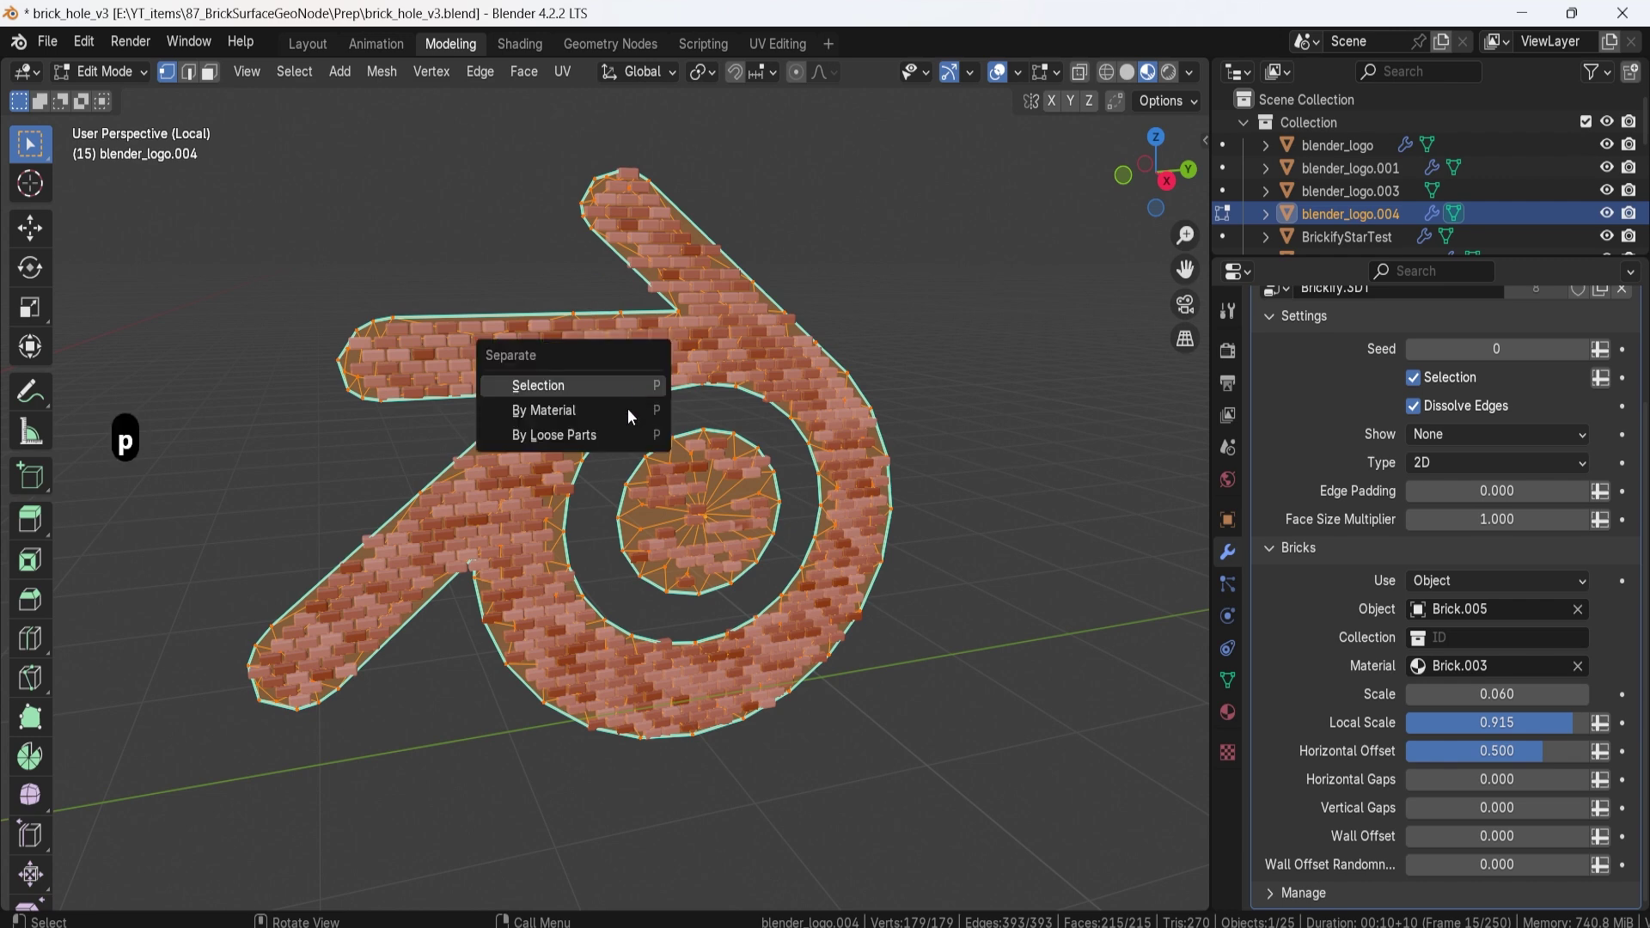
click(569, 440)
key(Tab)
click(868, 275)
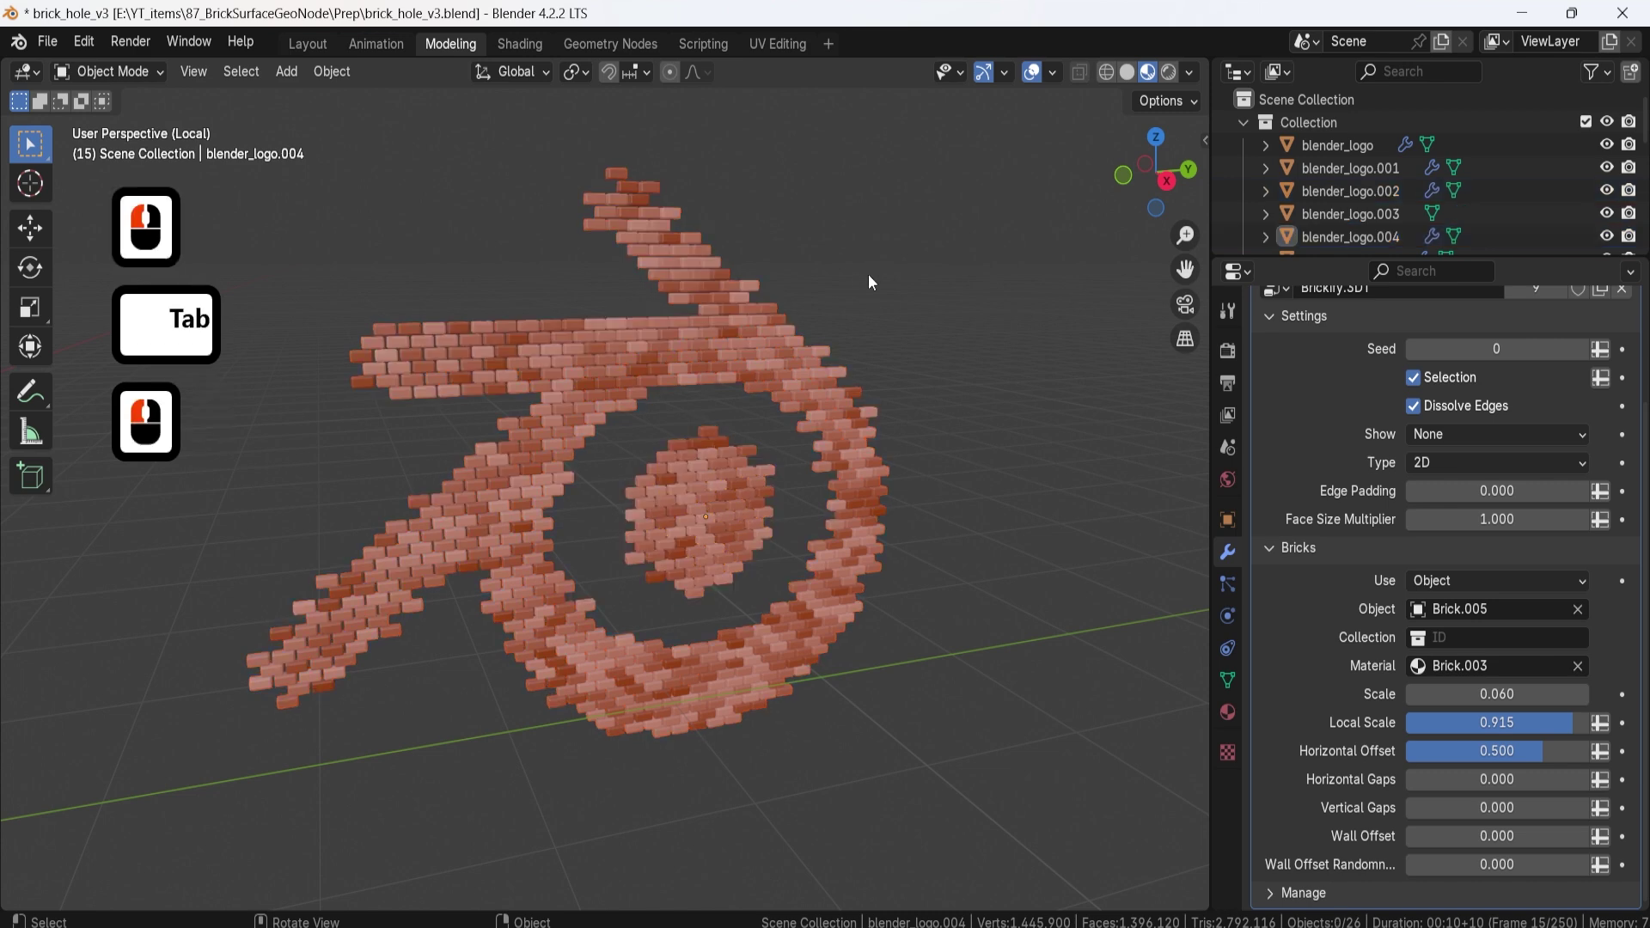
Step: Select the outer logo part blender_logo.002, set its brick Scale to 0.086, and deselect it
middle_drag(868, 275, 728, 476)
scroll(627, 406, up, 3)
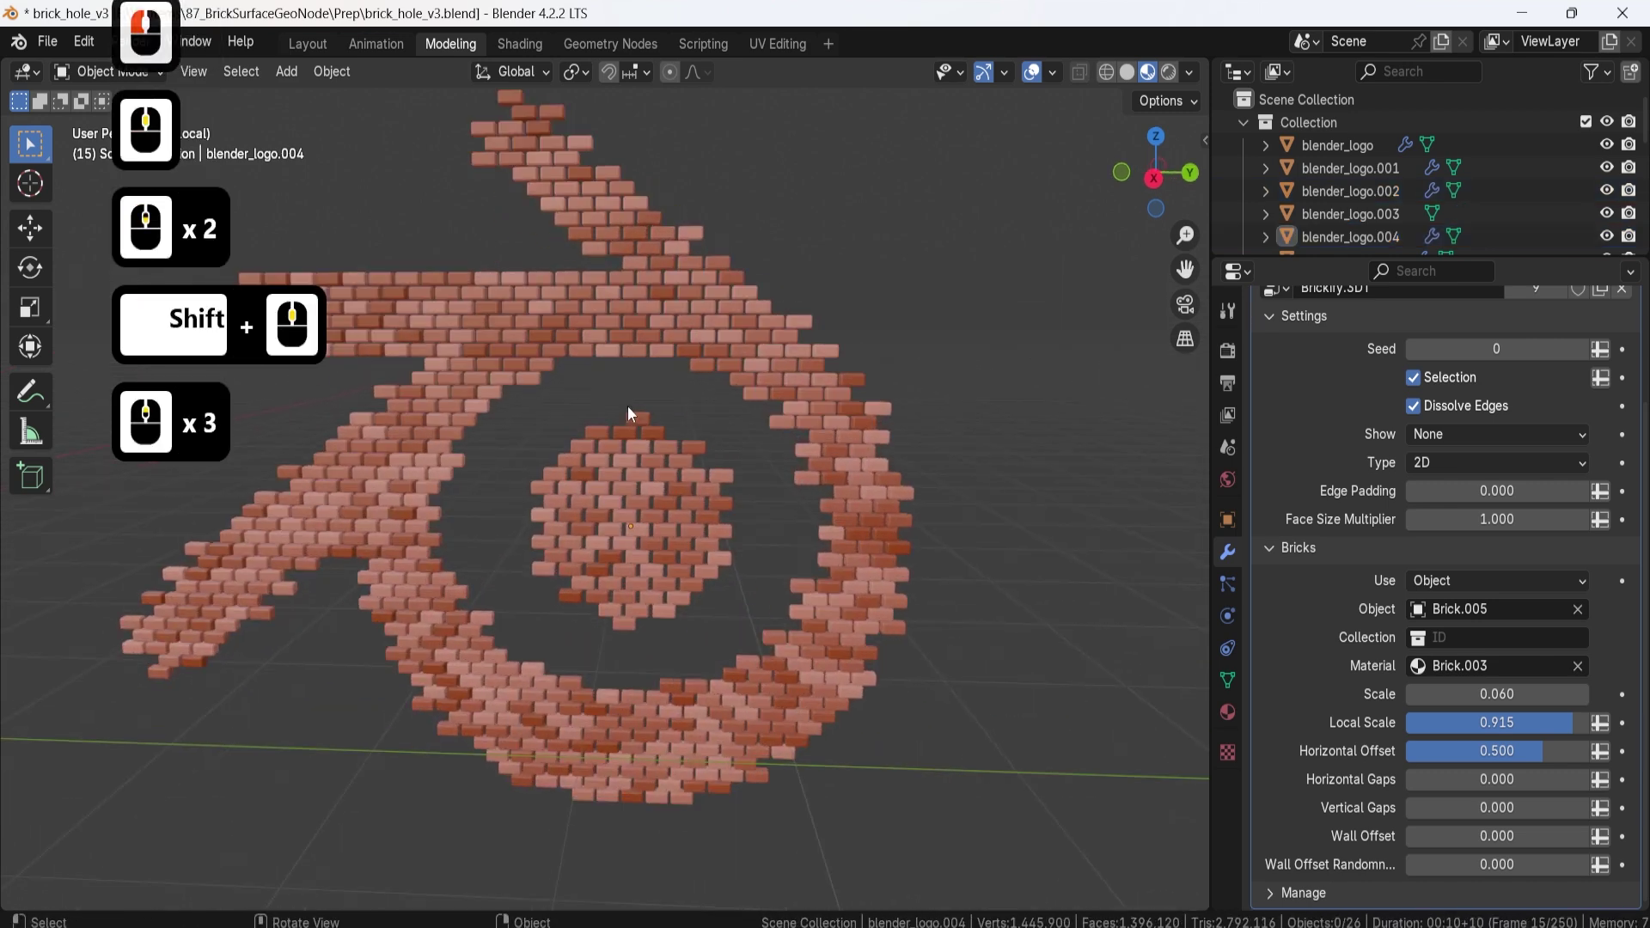
shift+middle_drag(627, 406, 725, 421)
click(643, 322)
middle_drag(643, 321, 781, 519)
scroll(869, 547, down, 2)
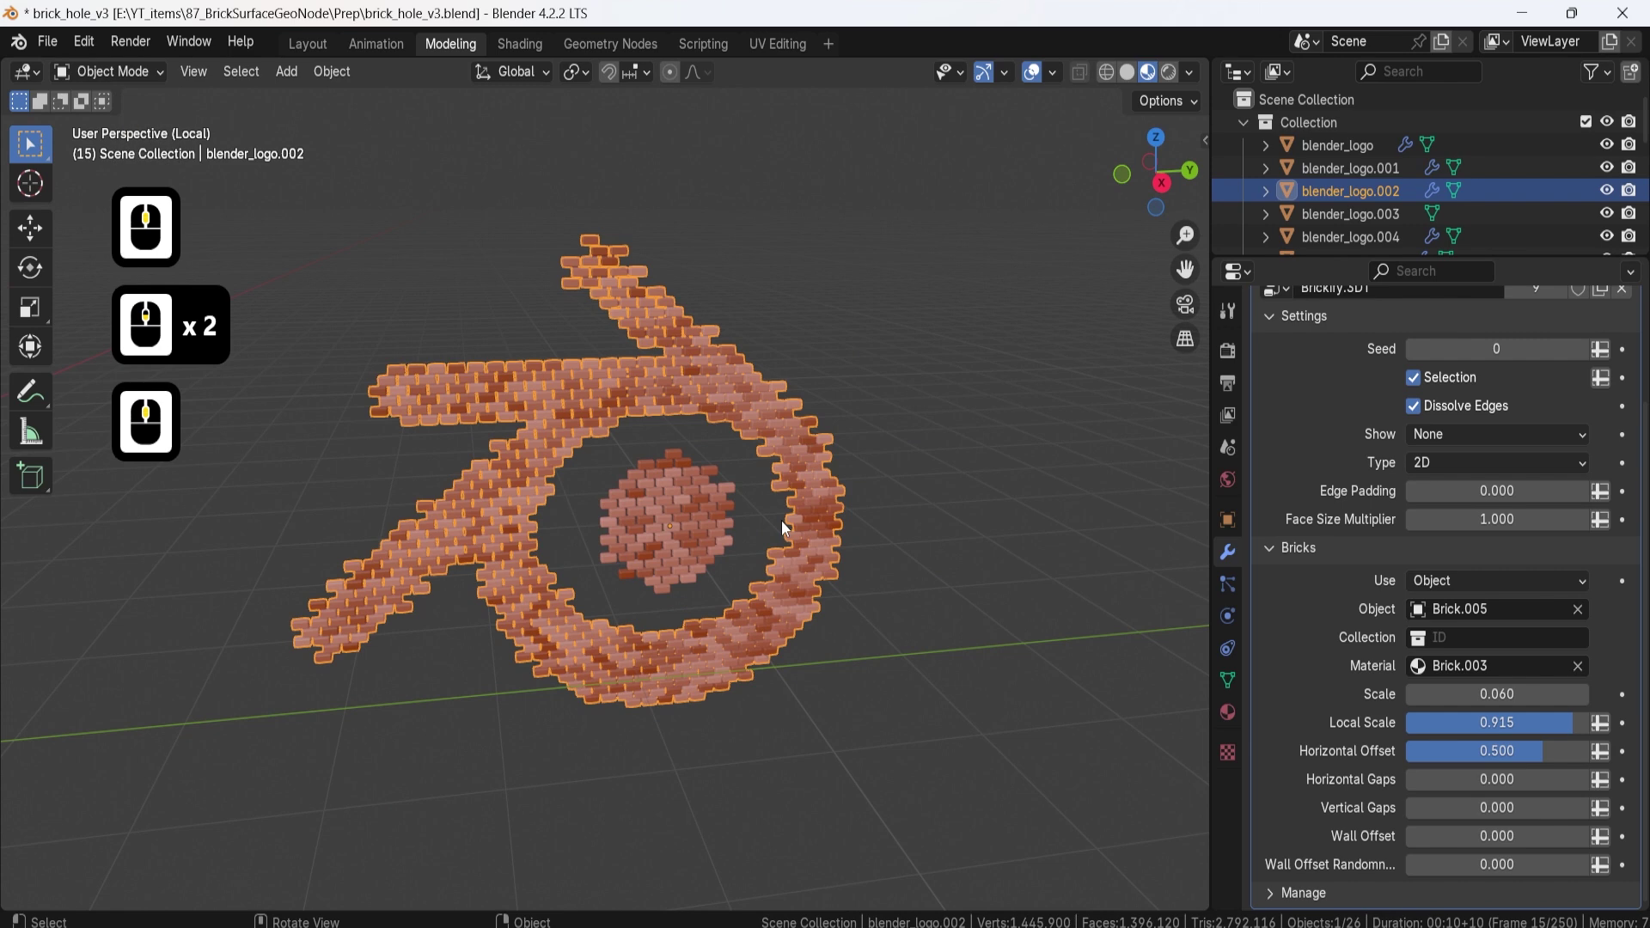
middle_drag(545, 432, 610, 502)
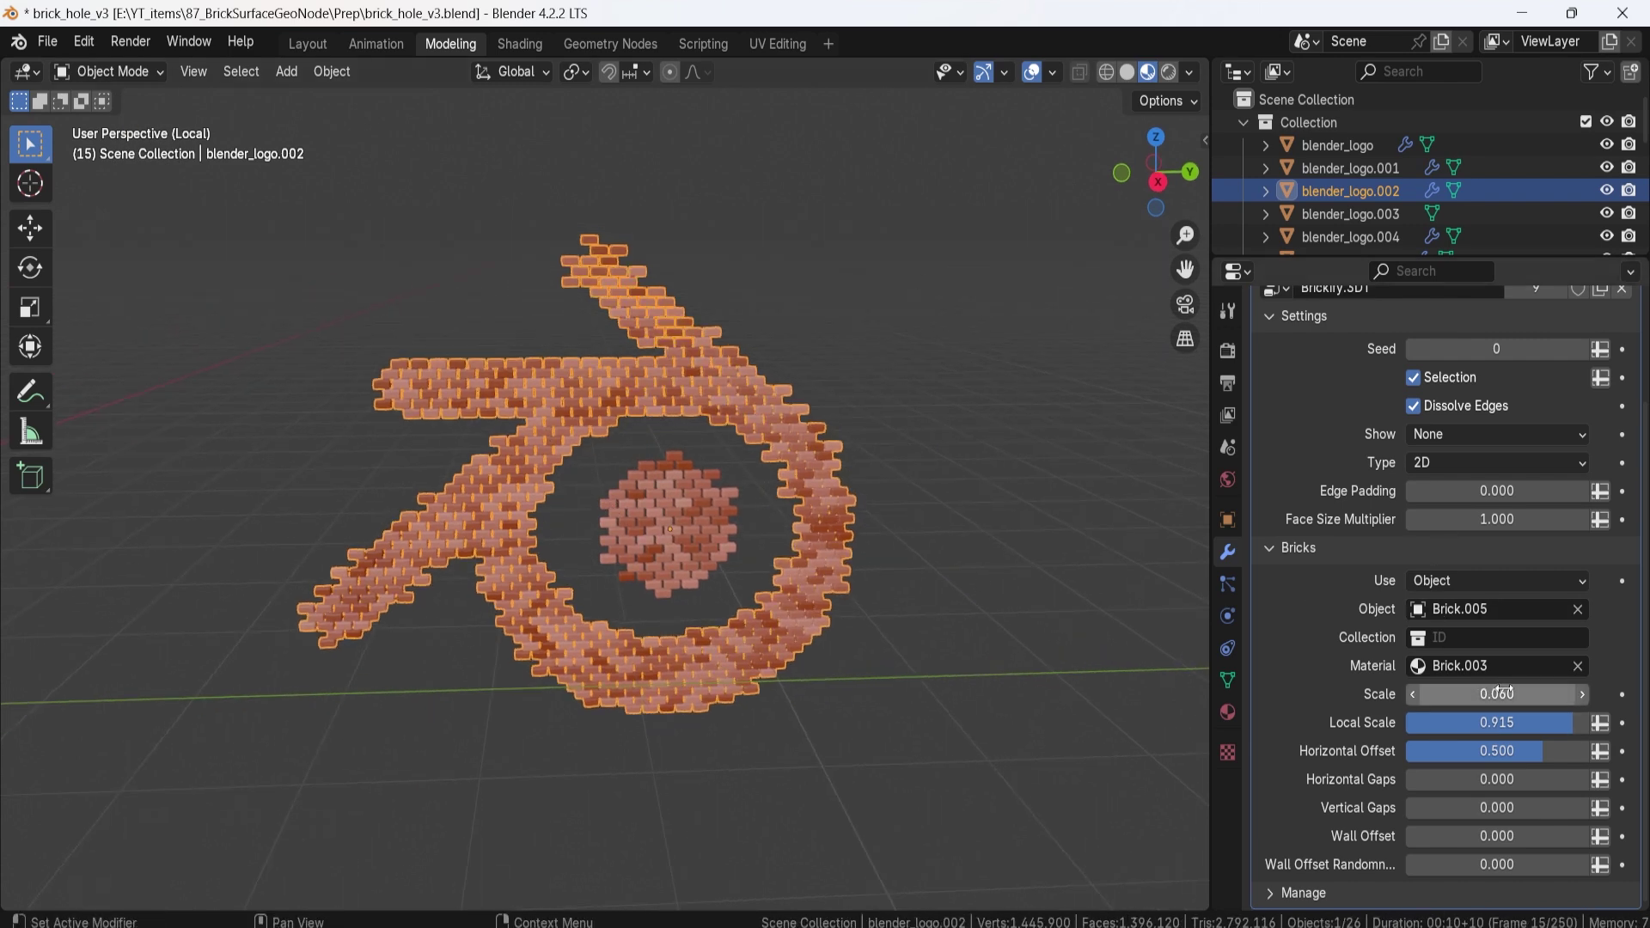
mouse_move(1486, 689)
mouse_down()
mouse_move(1530, 689)
mouse_move(1510, 722)
mouse_move(1491, 693)
mouse_up()
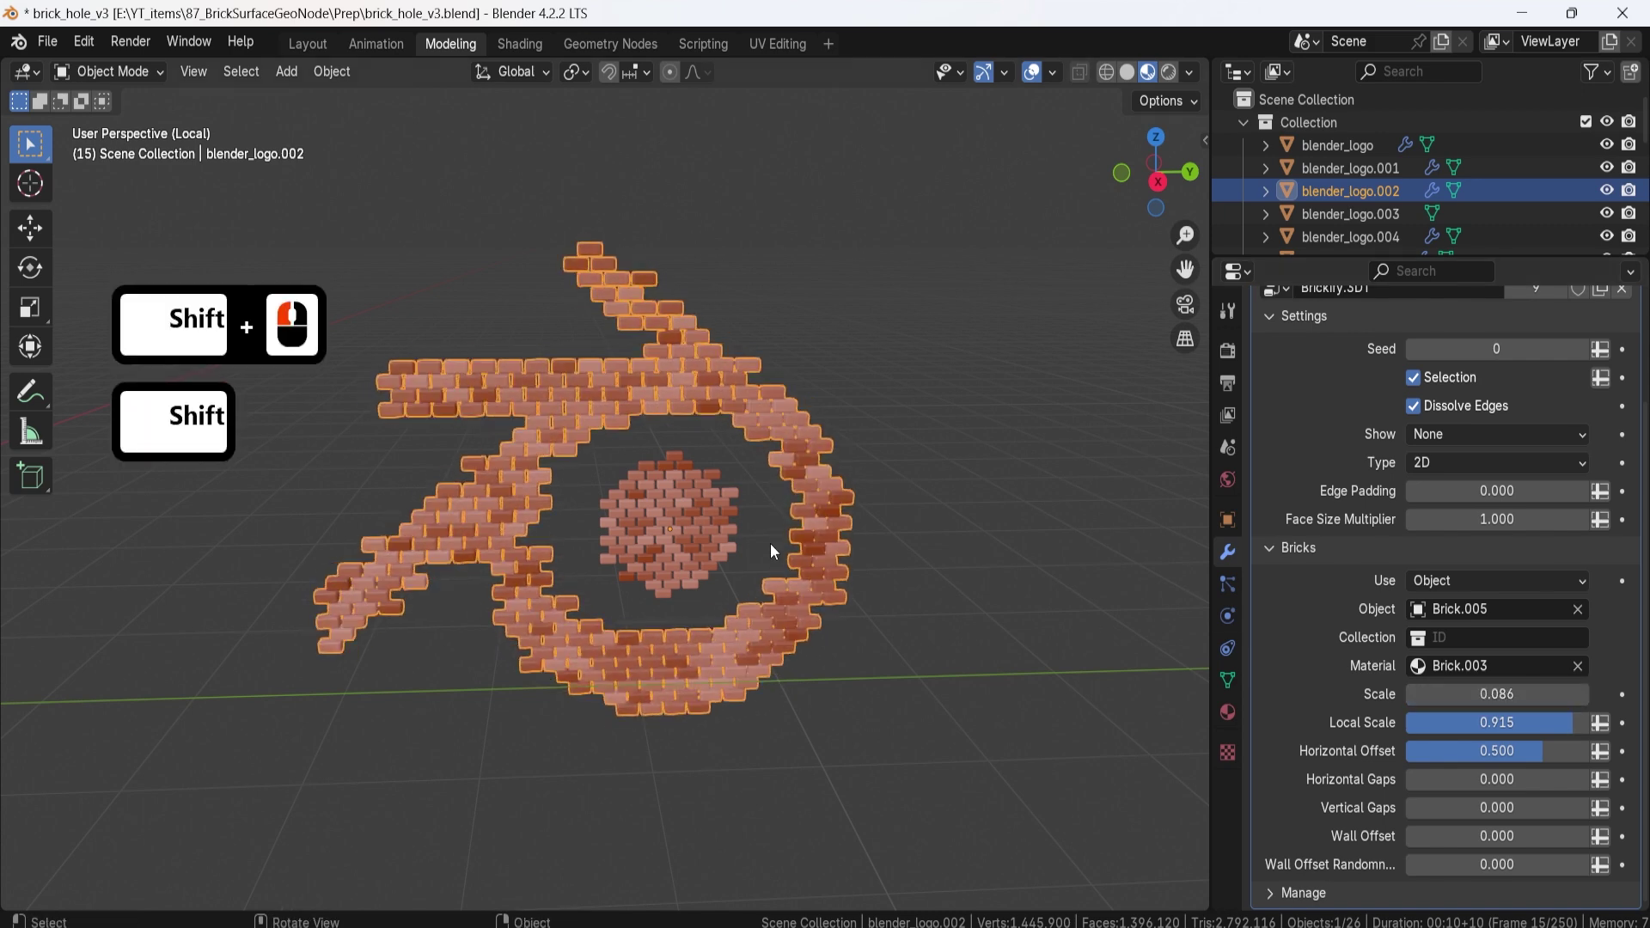
middle_drag(770, 543, 724, 502)
click(869, 399)
middle_drag(871, 402, 858, 516)
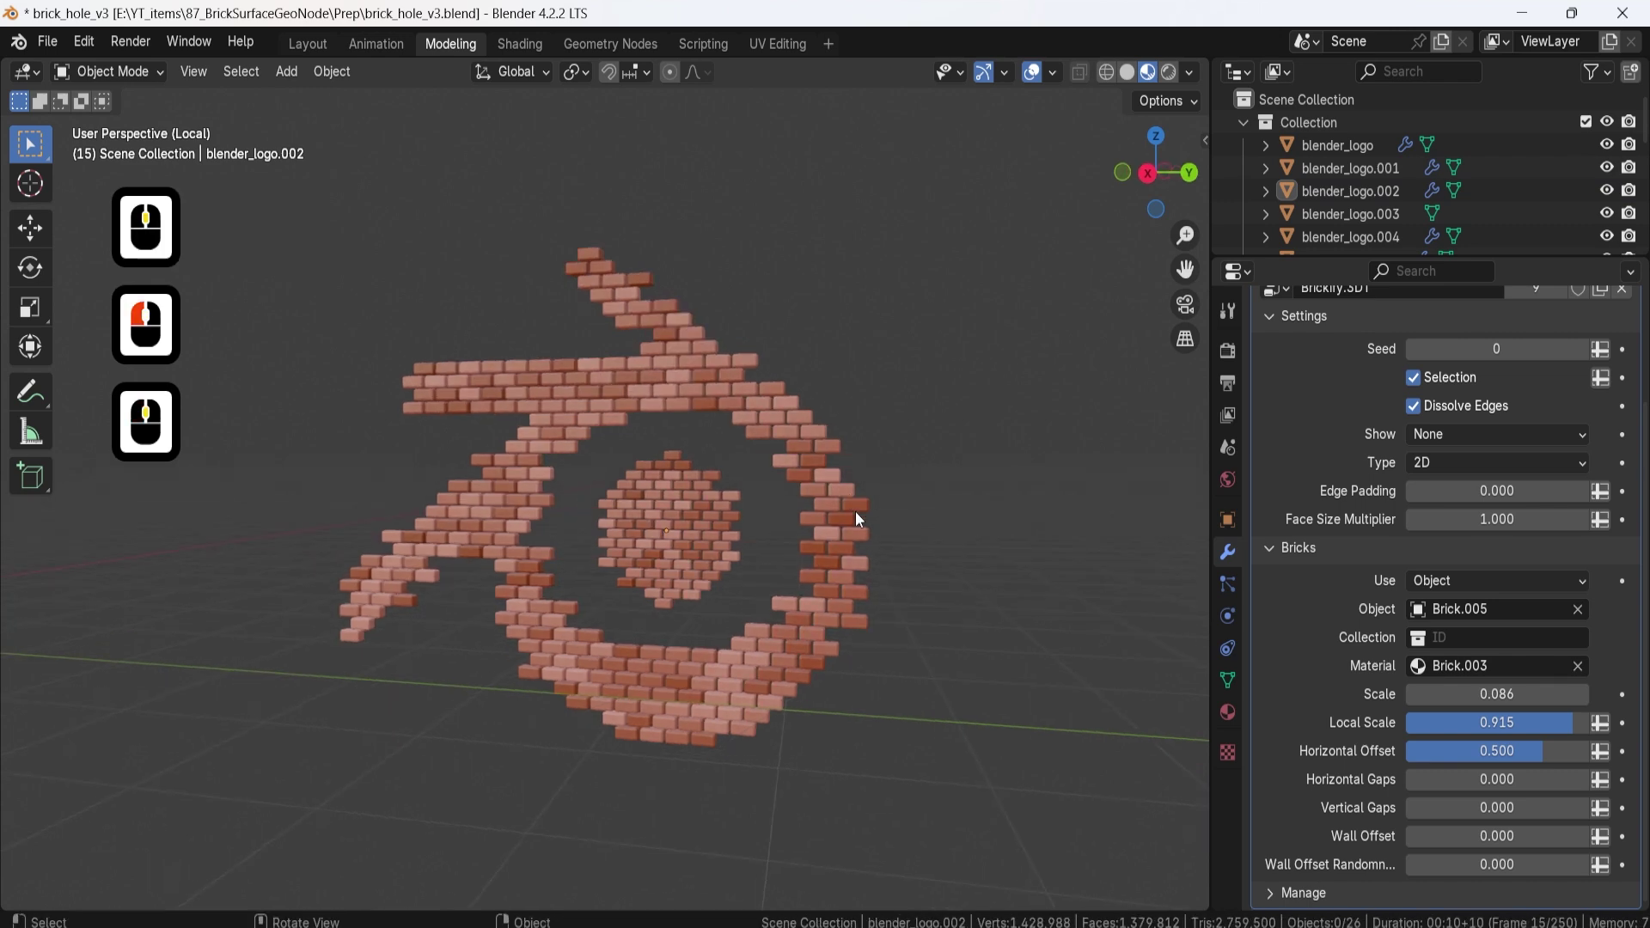
Step: Set the outer logo part's brick Scale to 0.076 and its Local Scale to 1.000
shift+drag(1497, 694, 1472, 694)
middle_drag(840, 516, 825, 590)
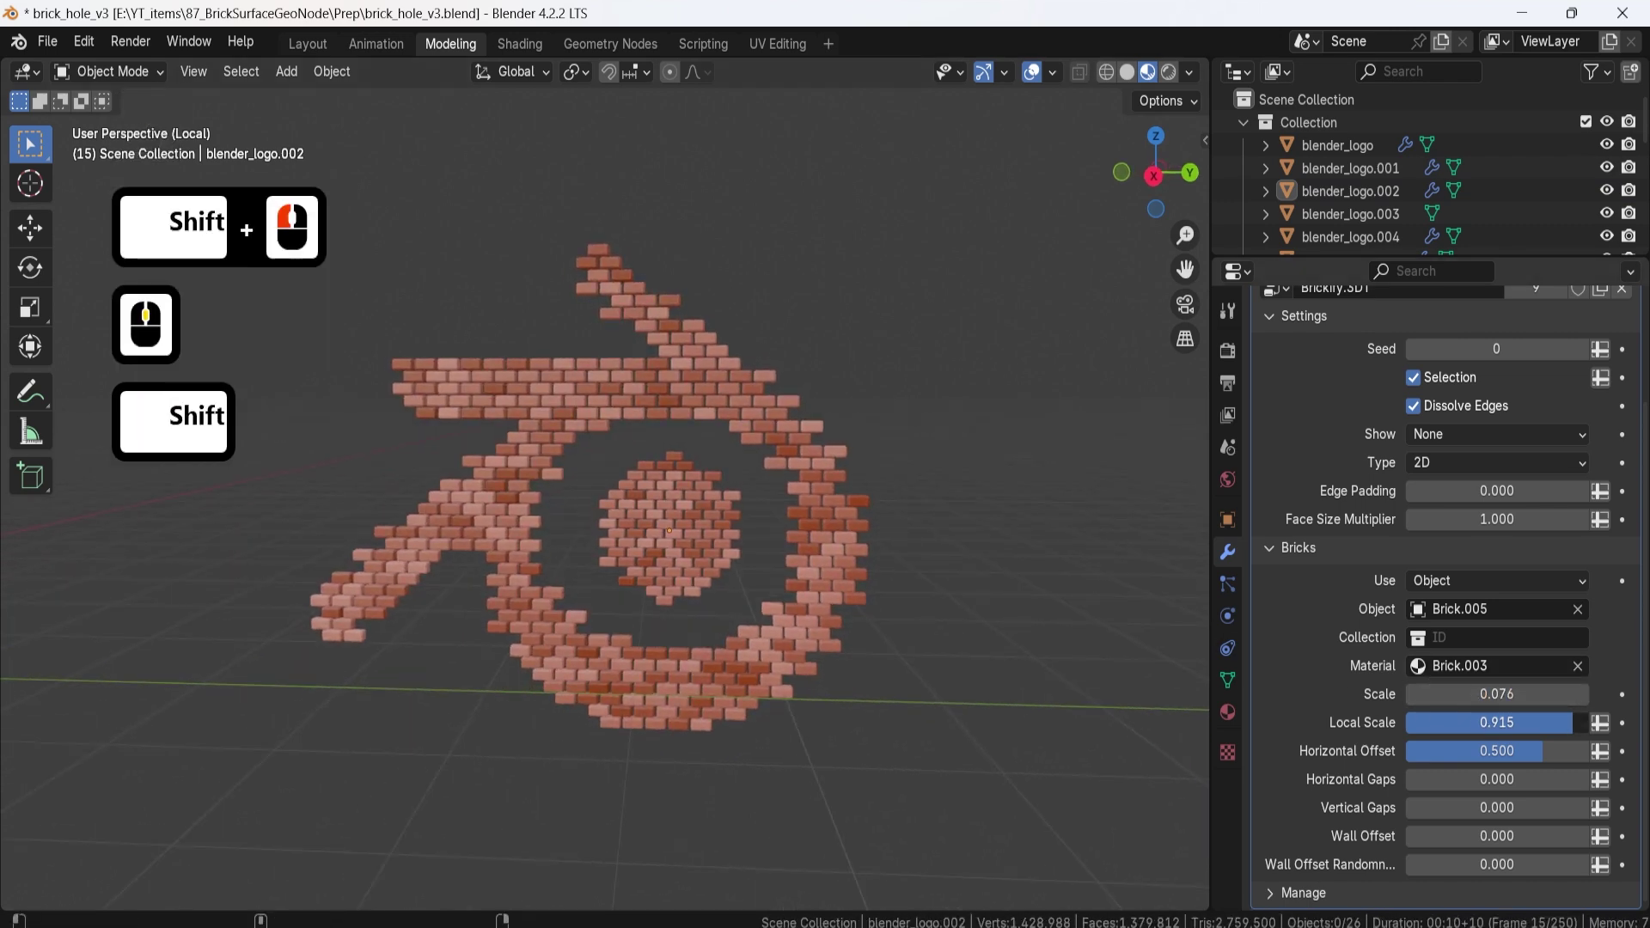
drag(1507, 722, 1524, 732)
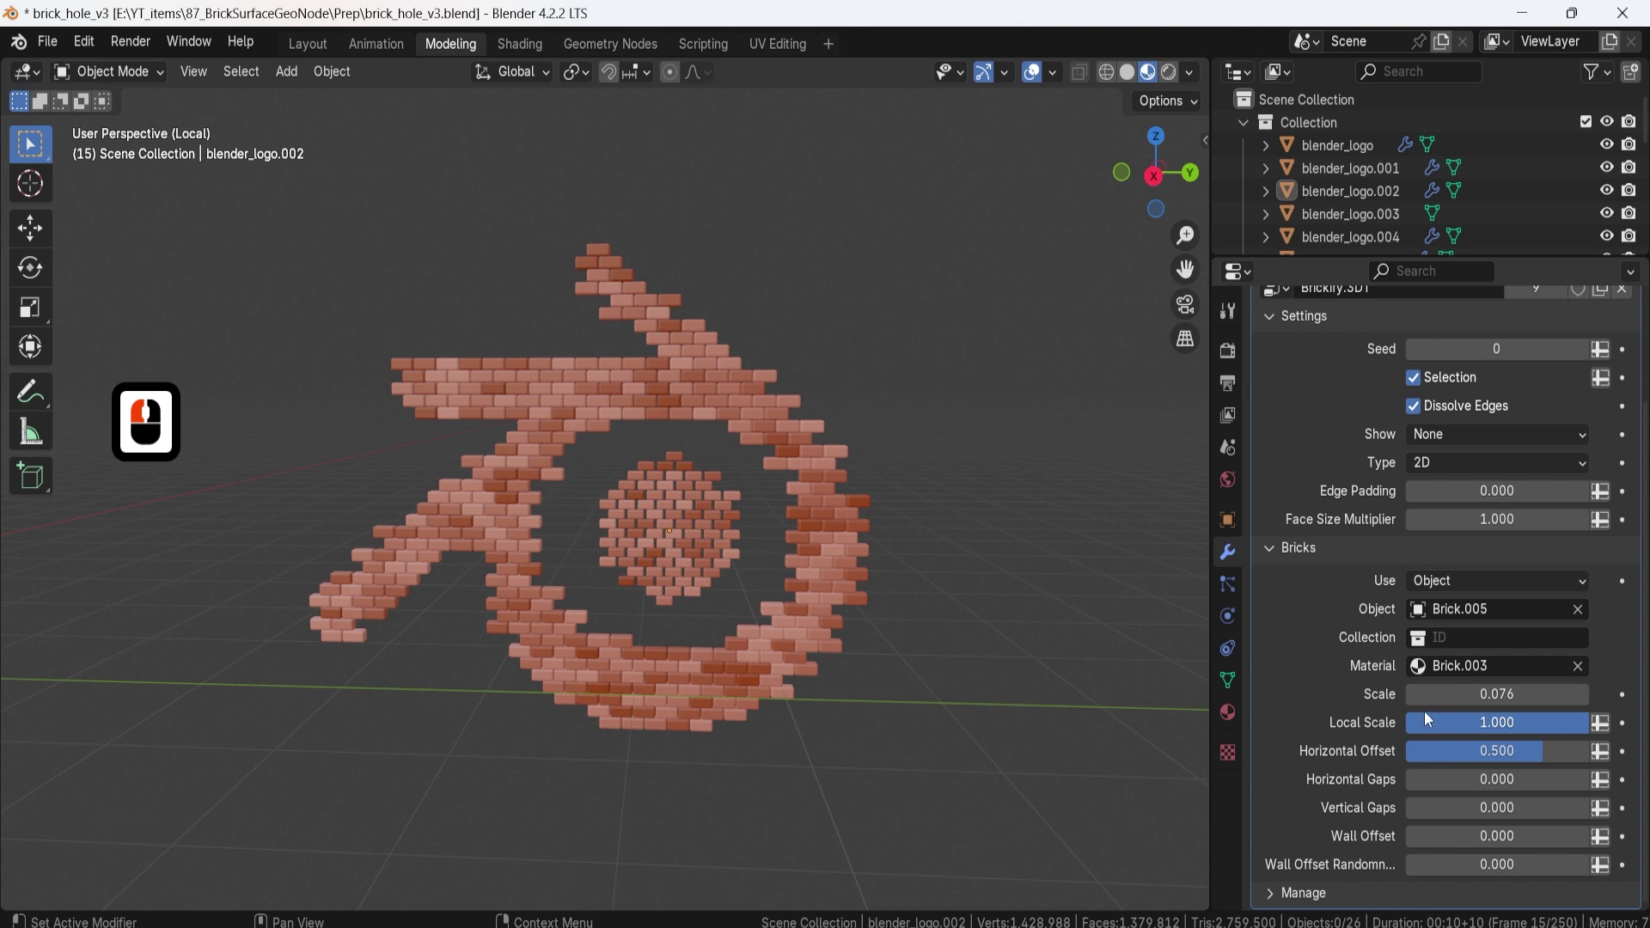
Step: Try a Local Scale of 2.000 with a Scale of 0.031 on the outer logo part's bricks
double_click(1475, 723)
text(2)
key(Return)
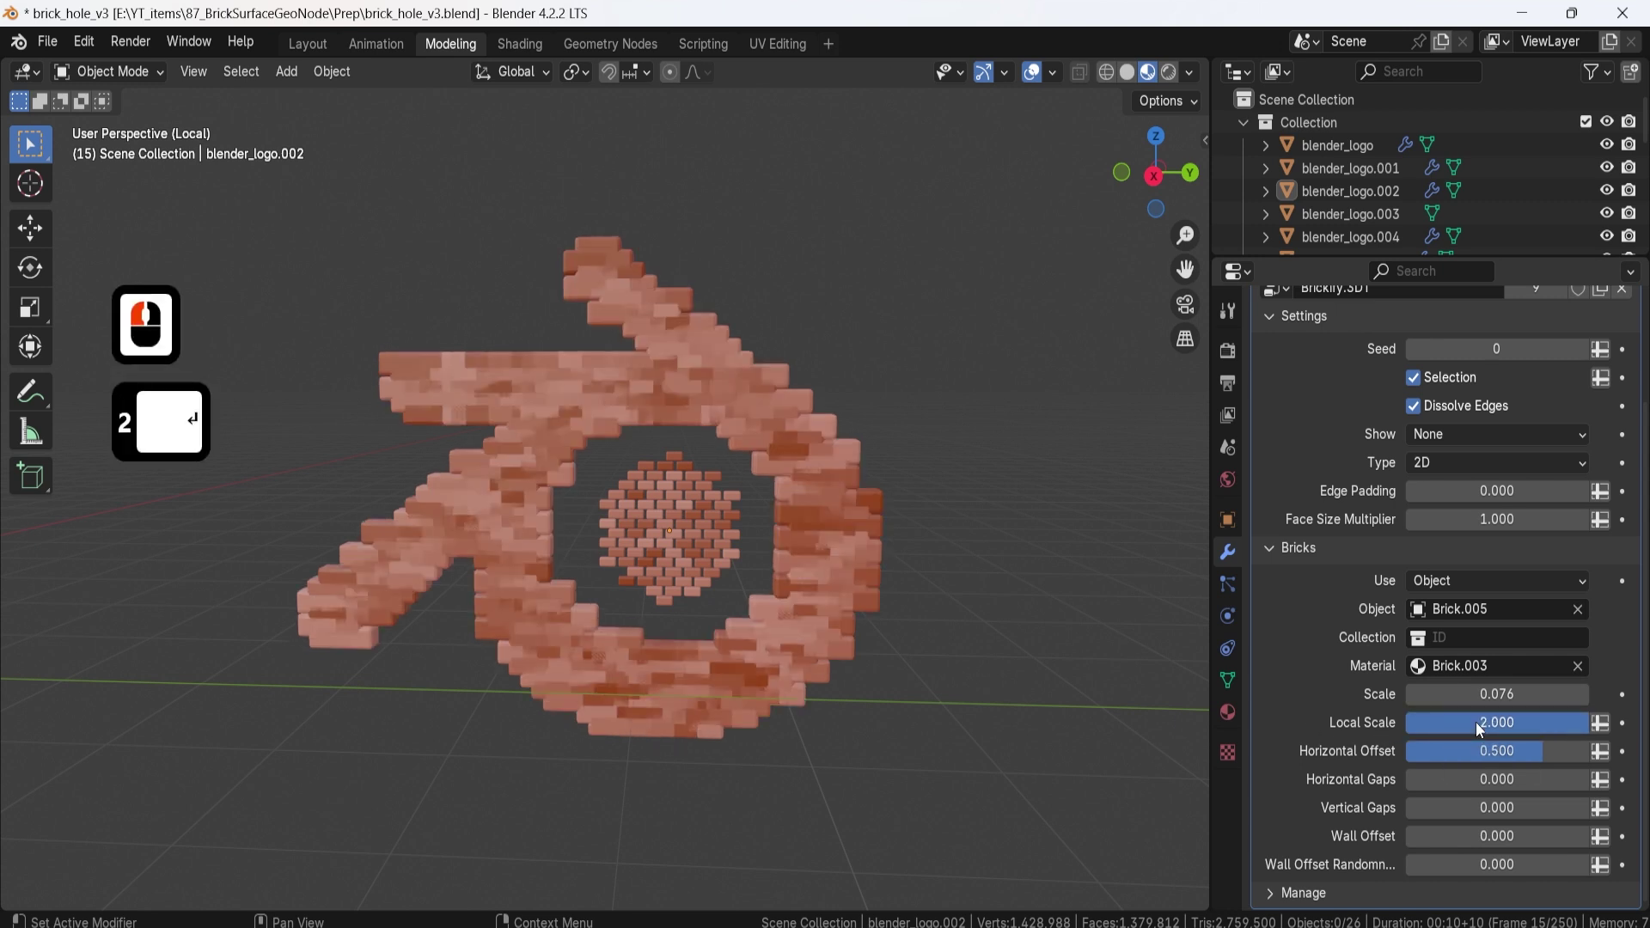
middle_drag(612, 380, 559, 382)
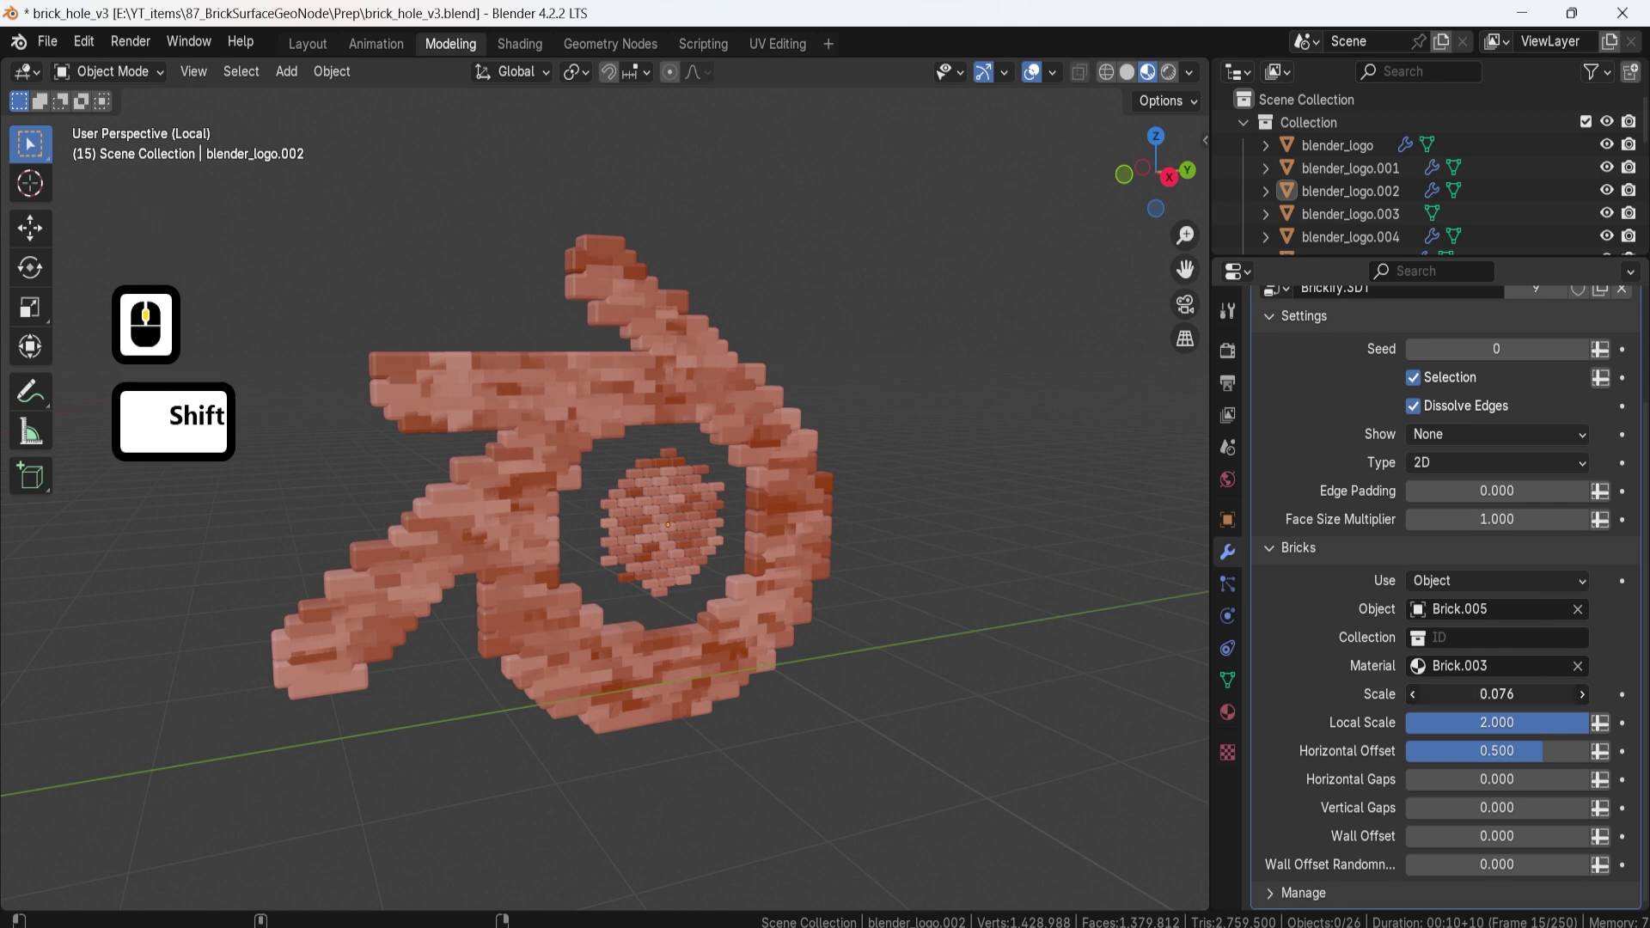
drag(1498, 694, 1453, 695)
middle_drag(1197, 632, 849, 547)
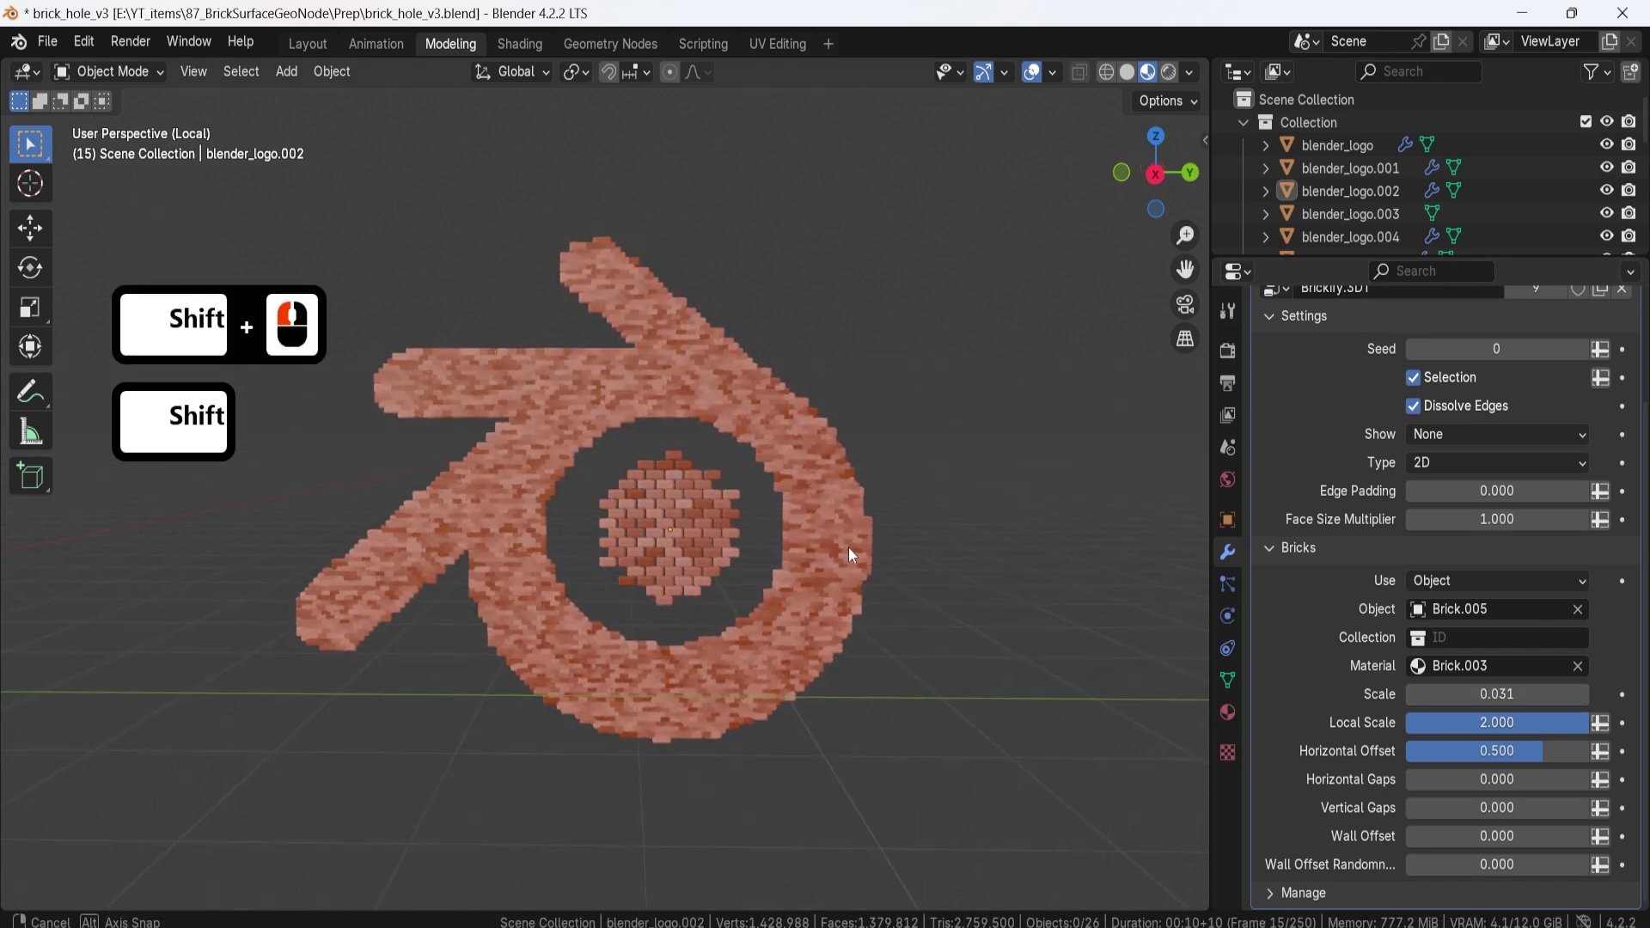
Step: Undo the last Local Scale and Scale changes and set the outer logo part's brick Scale to 0.066
key(ctrl+z)
key(ctrl+z)
middle_drag(951, 599, 779, 524)
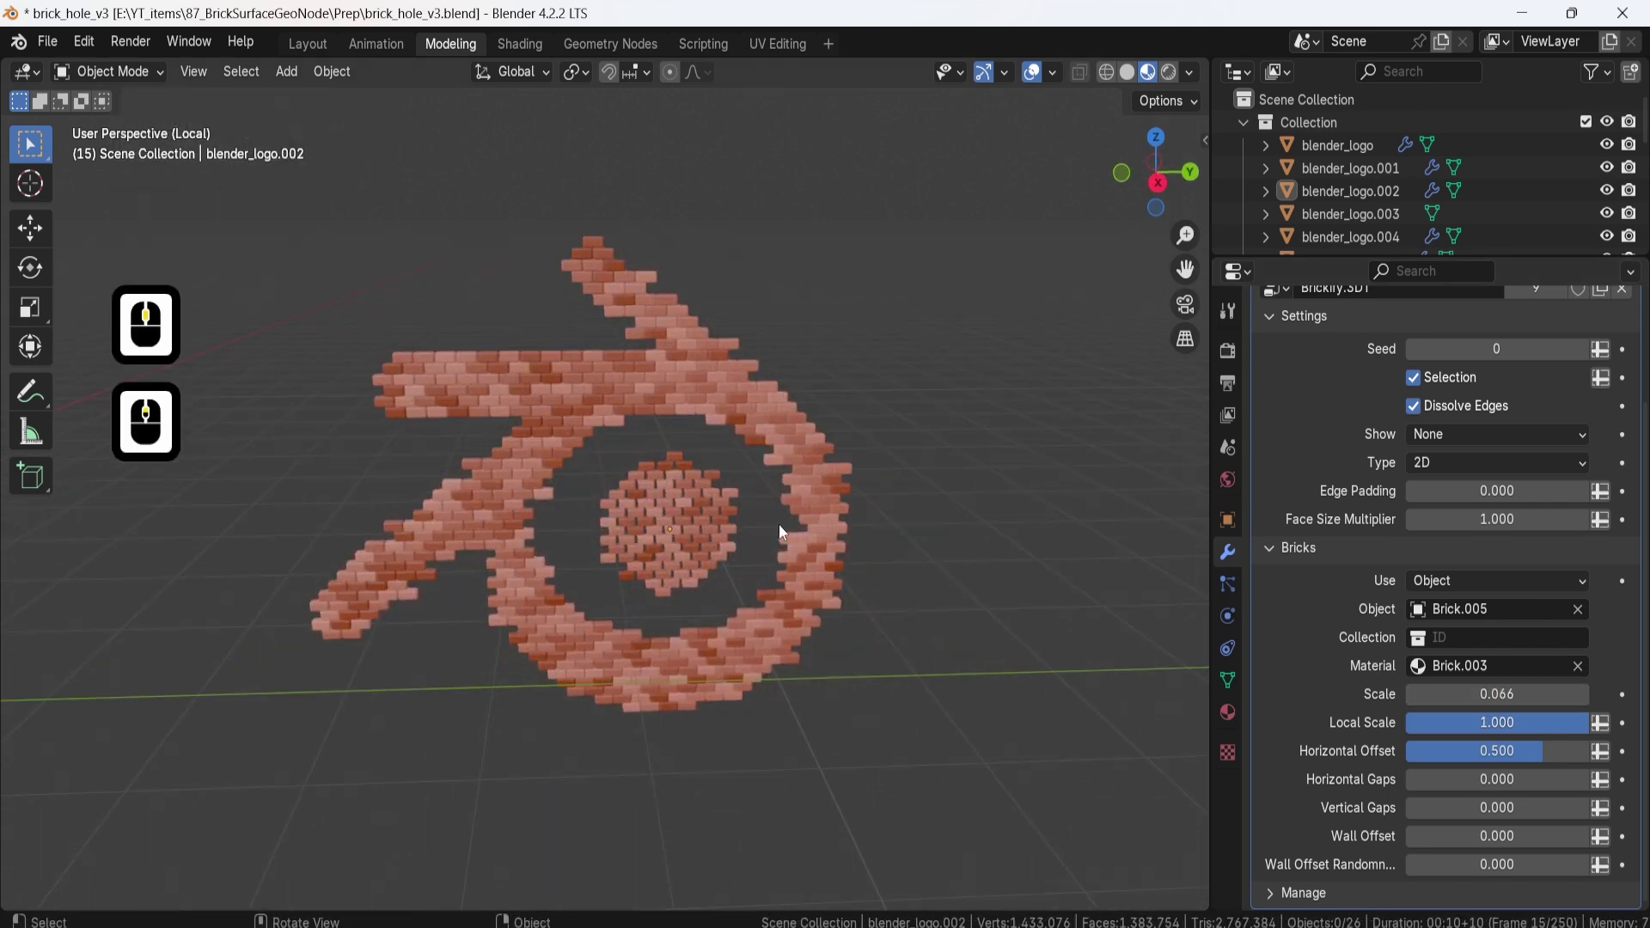
scroll(779, 525, up, 2)
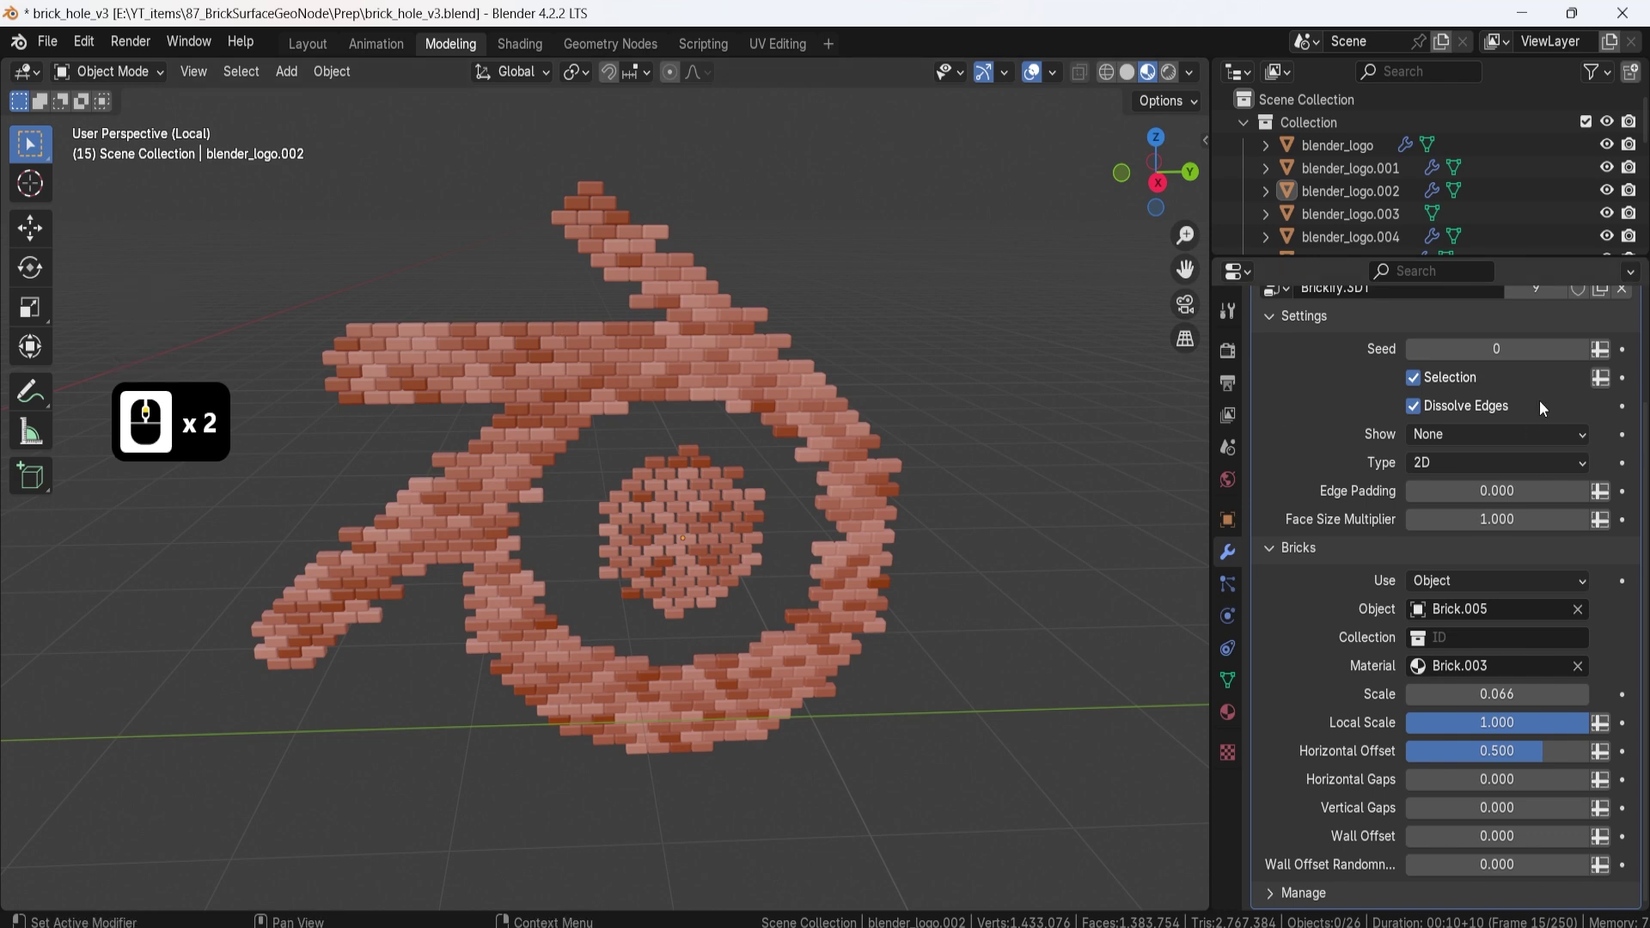
Step: Raise the outer logo part's brick Seed in single increments to 5
click(1574, 349)
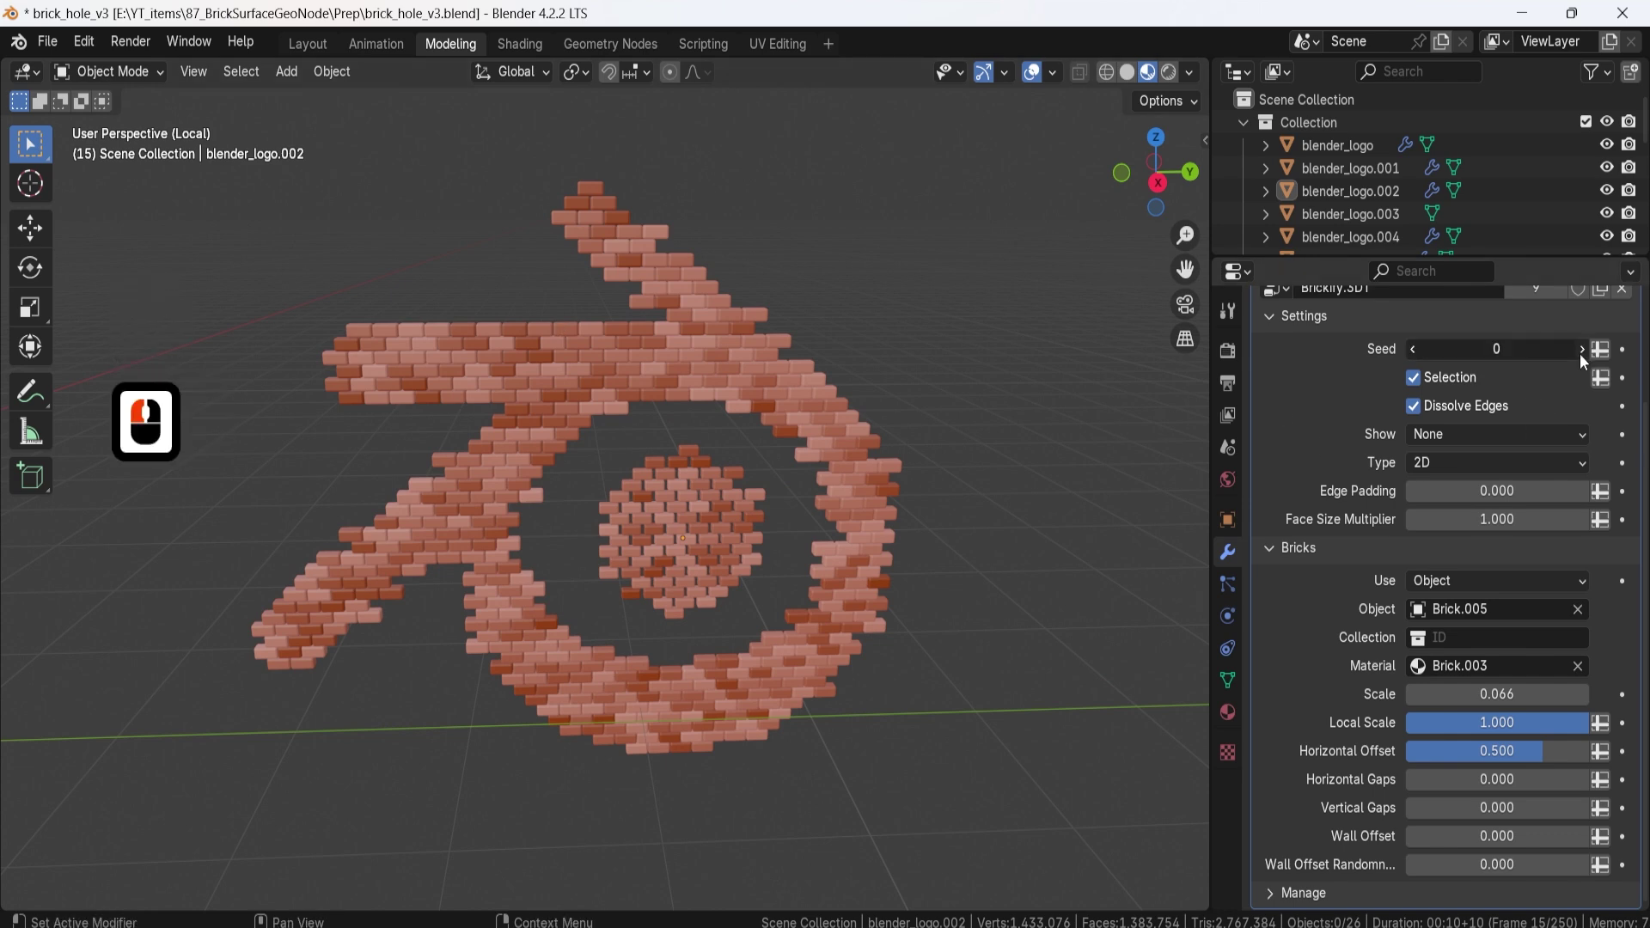
click(1574, 350)
click(1574, 350)
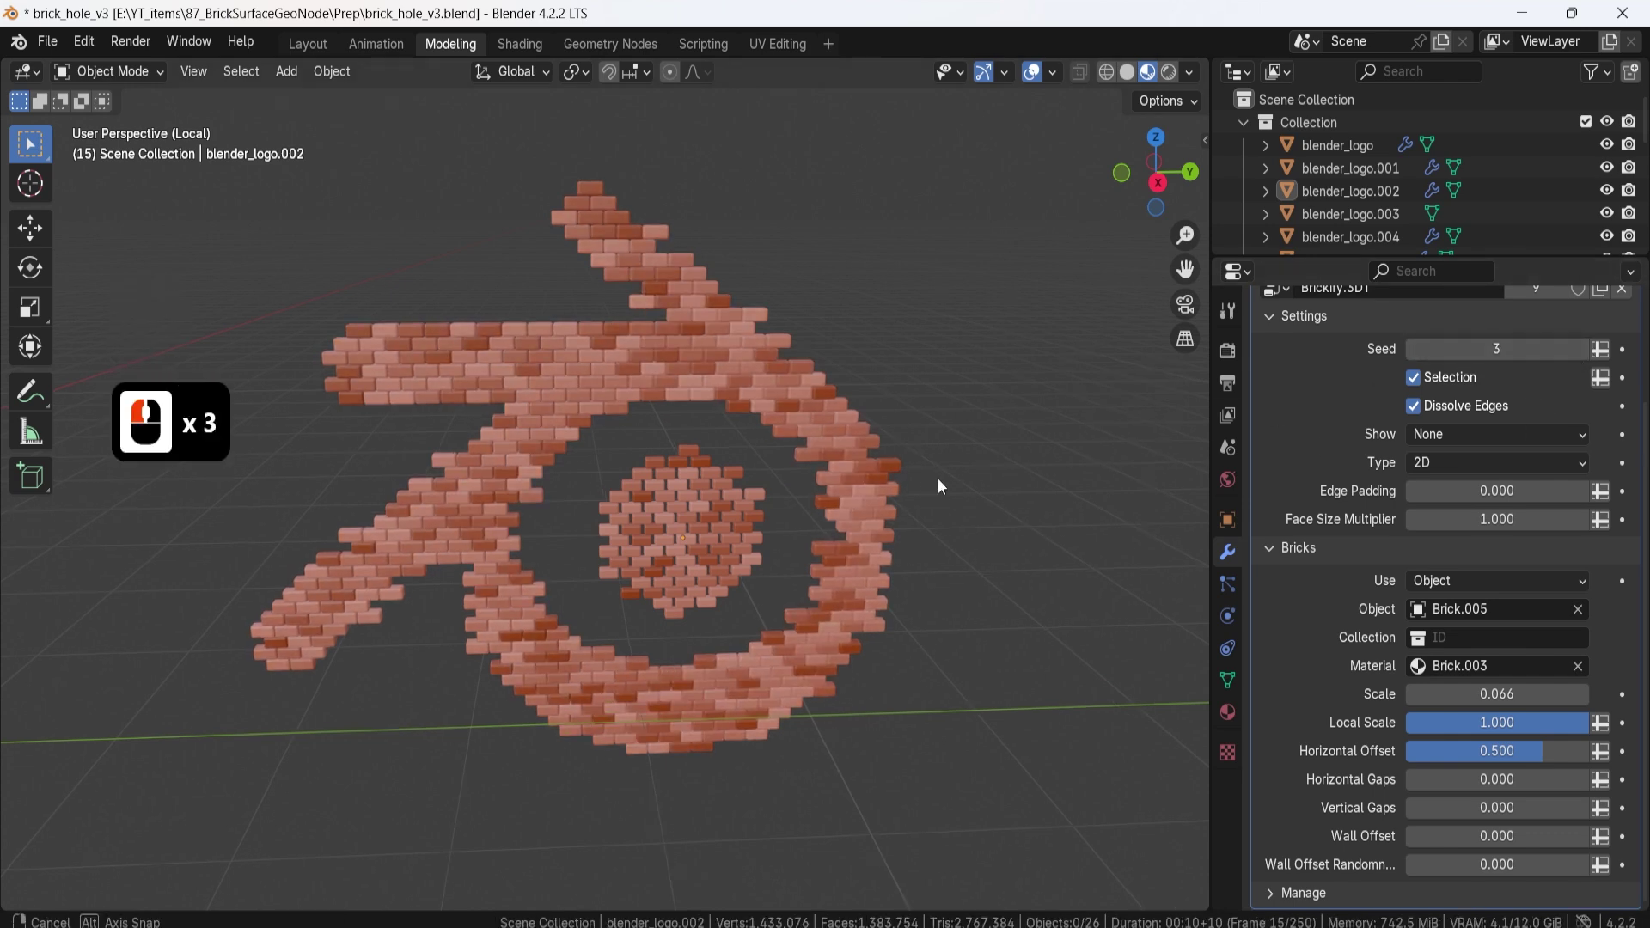
middle_drag(940, 479, 988, 481)
click(1581, 350)
click(1581, 350)
middle_drag(773, 516, 774, 550)
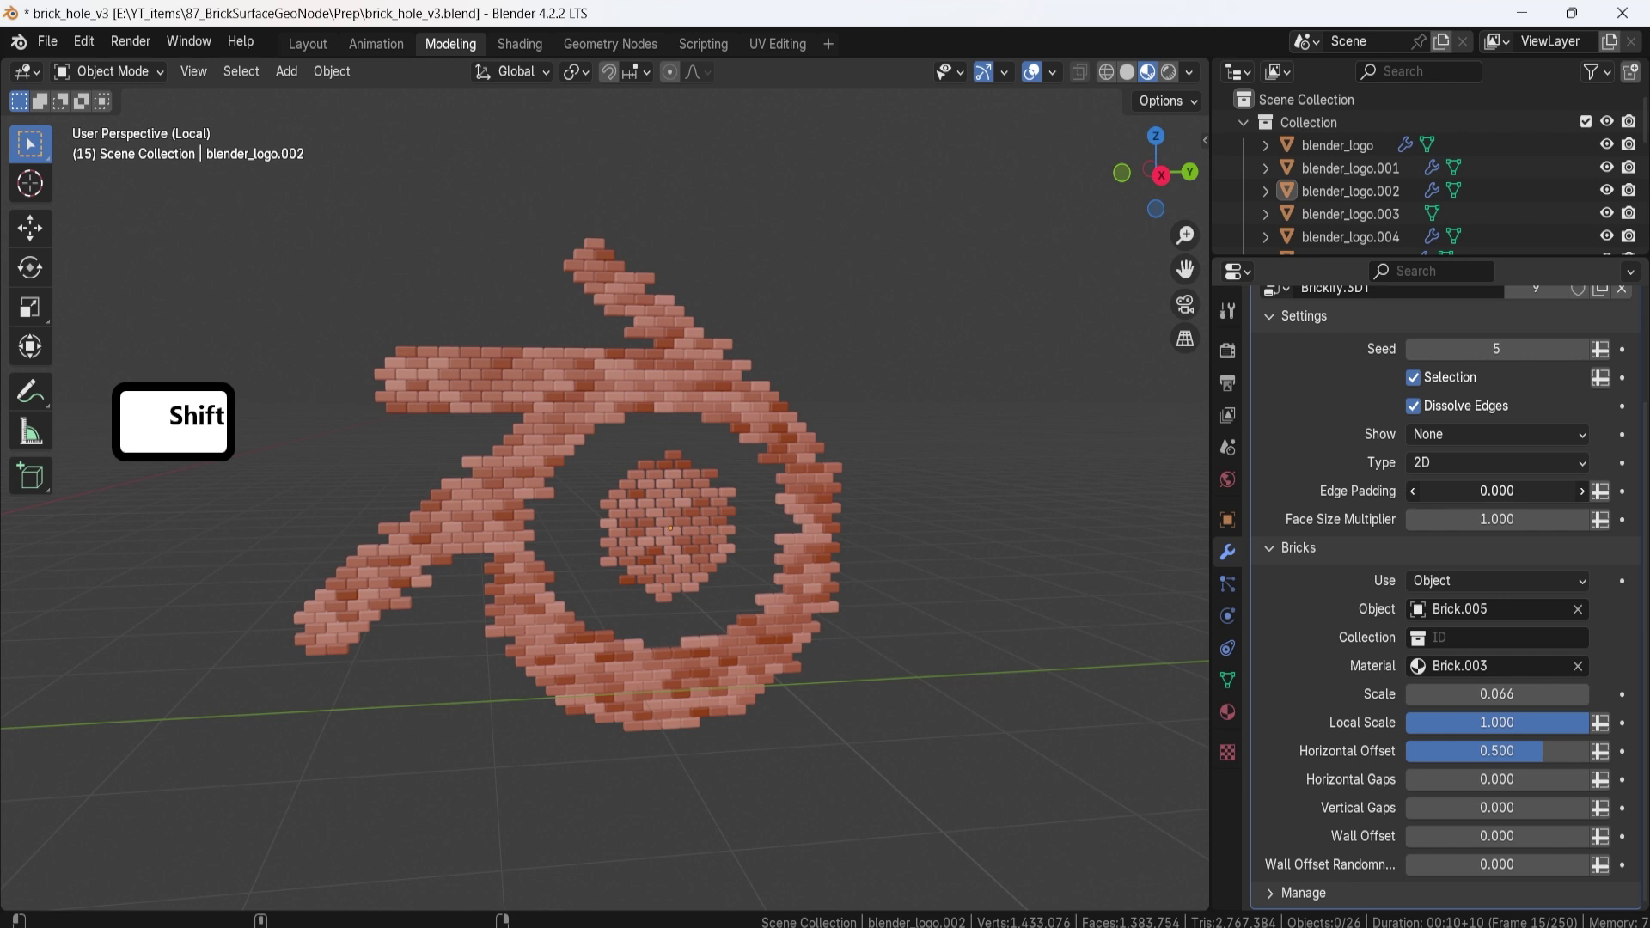
Step: Set the outer logo part's Edge Padding to 0.008, Face Size Multiplier to 1.139, and brick Scale to 0.090
mouse_move(1497, 491)
shift+mouse_down()
mouse_move(1541, 491)
mouse_move(1479, 490)
shift+mouse_up()
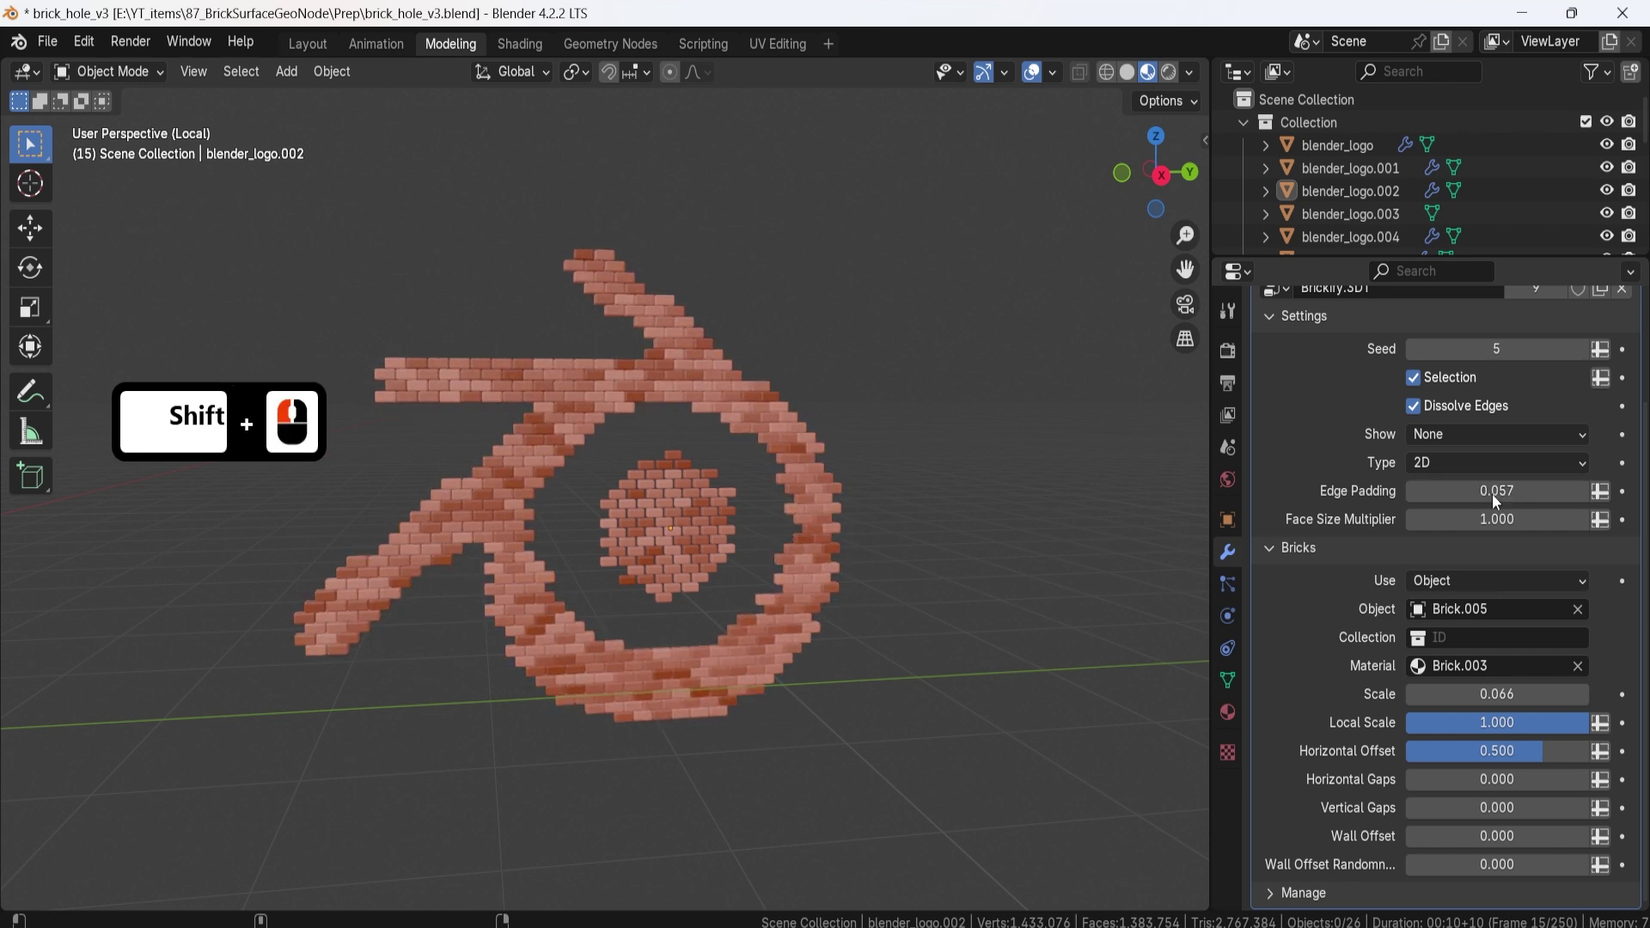
shift+drag(1487, 694, 1507, 693)
shift+drag(1497, 519, 1520, 519)
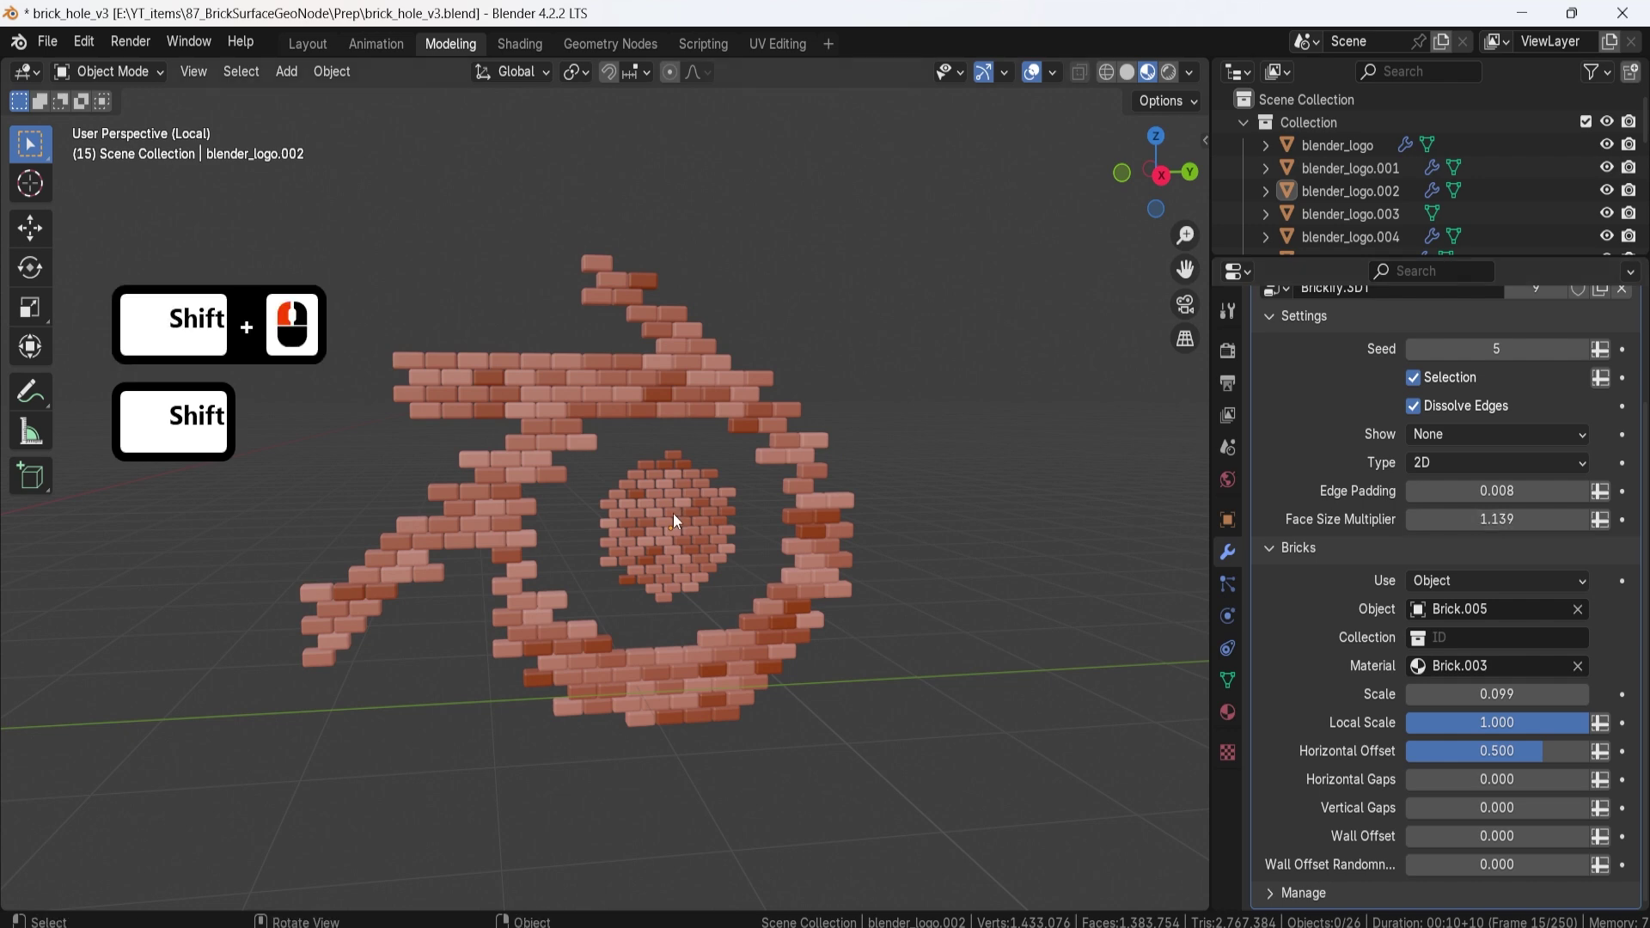
middle_drag(673, 513, 762, 516)
shift+drag(1498, 694, 1484, 694)
shift+middle_click(626, 466)
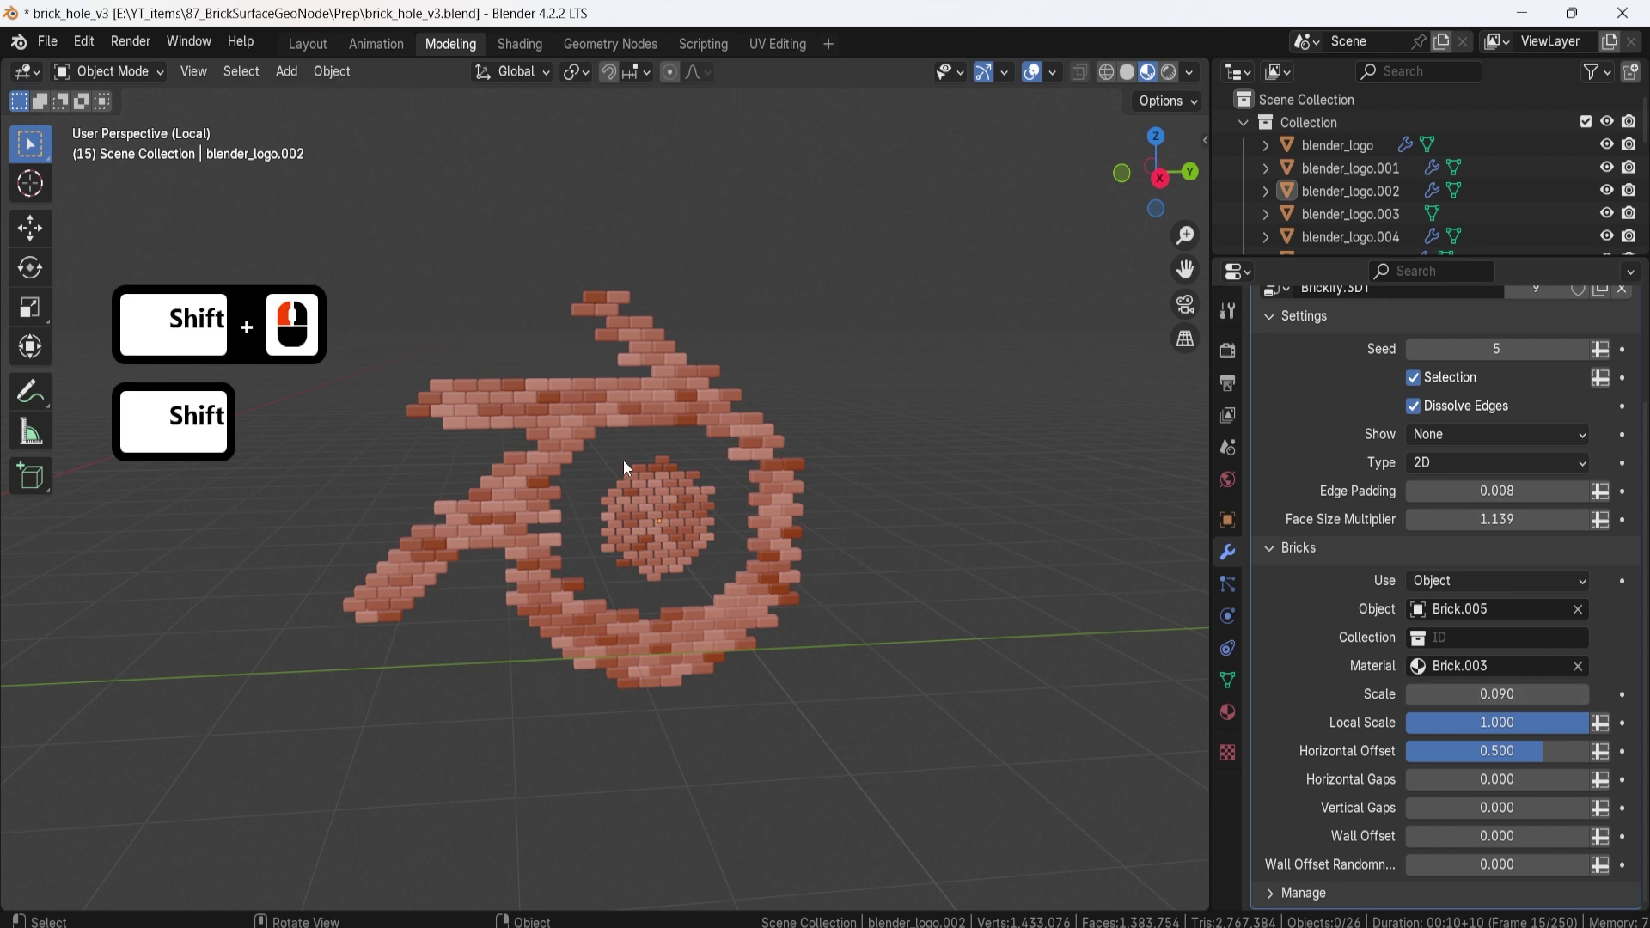
Step: Copy the modifiers from the outer logo part blender_logo.002 to the central disc blender_logo.004
middle_drag(648, 625, 678, 470)
click(669, 550)
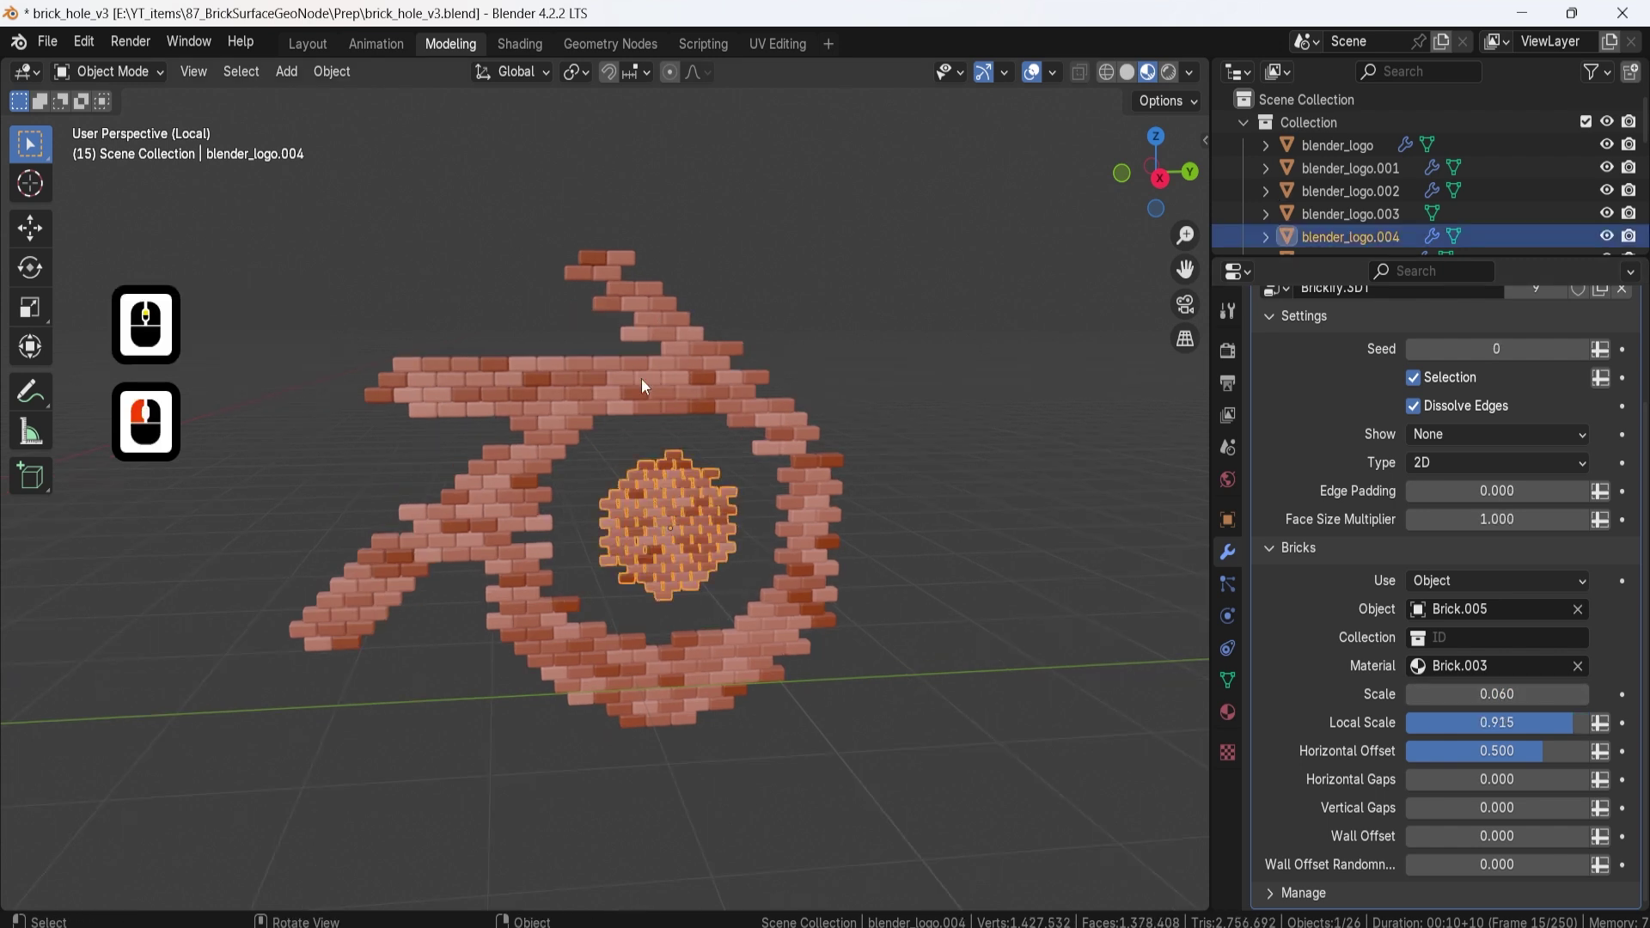
middle_drag(659, 526, 721, 346)
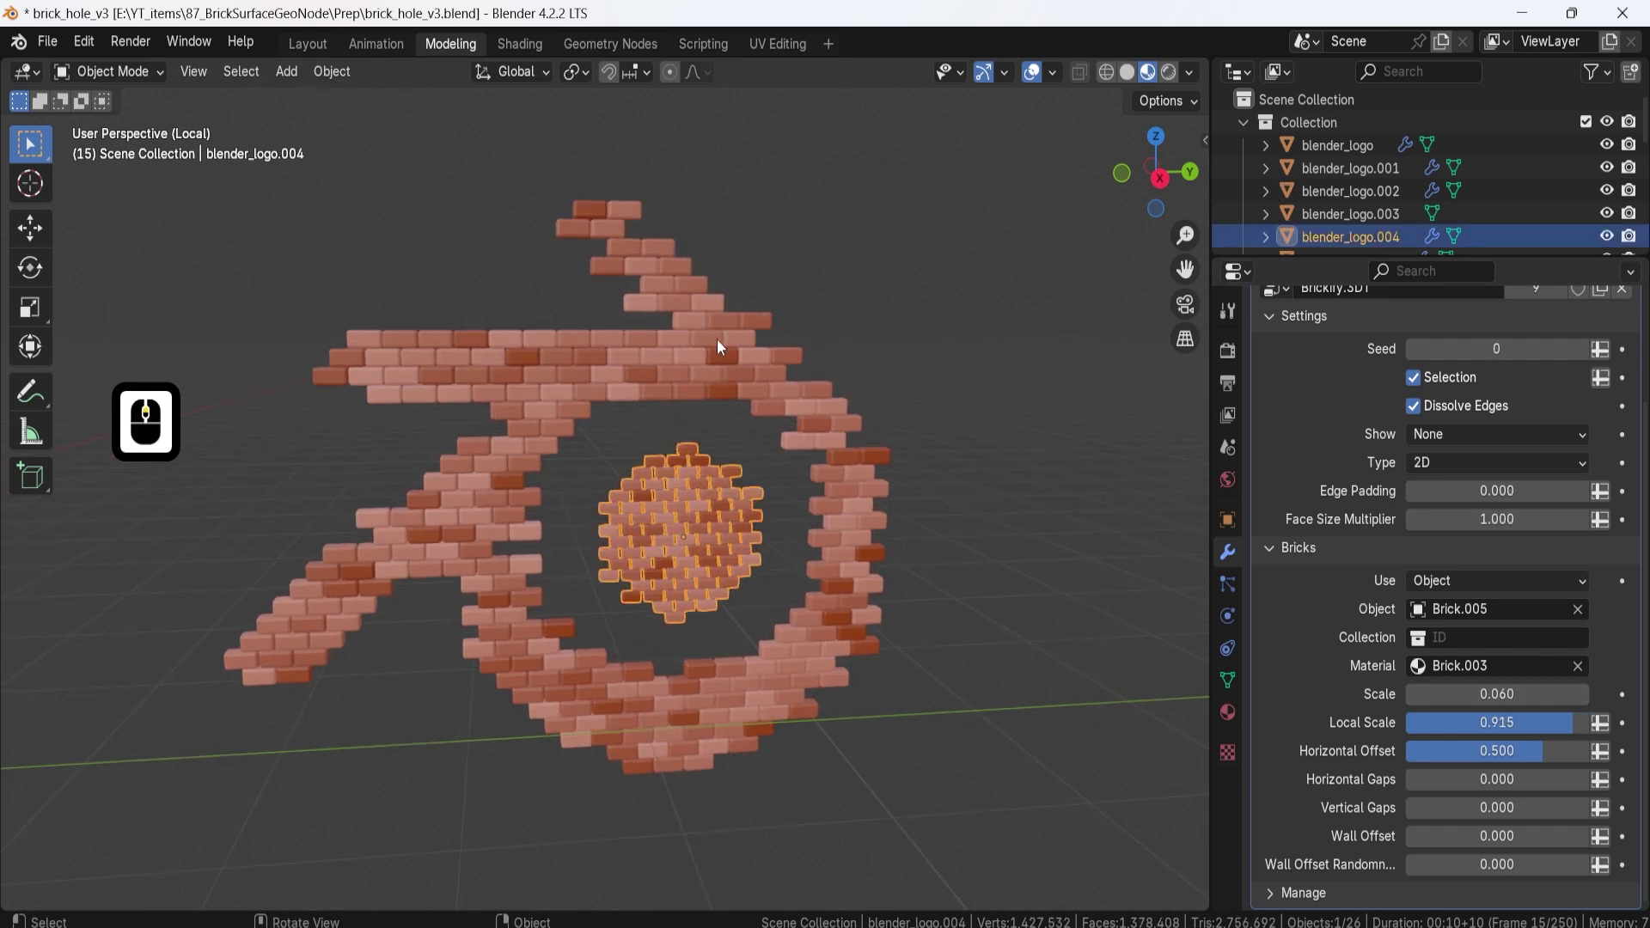
shift+click(709, 348)
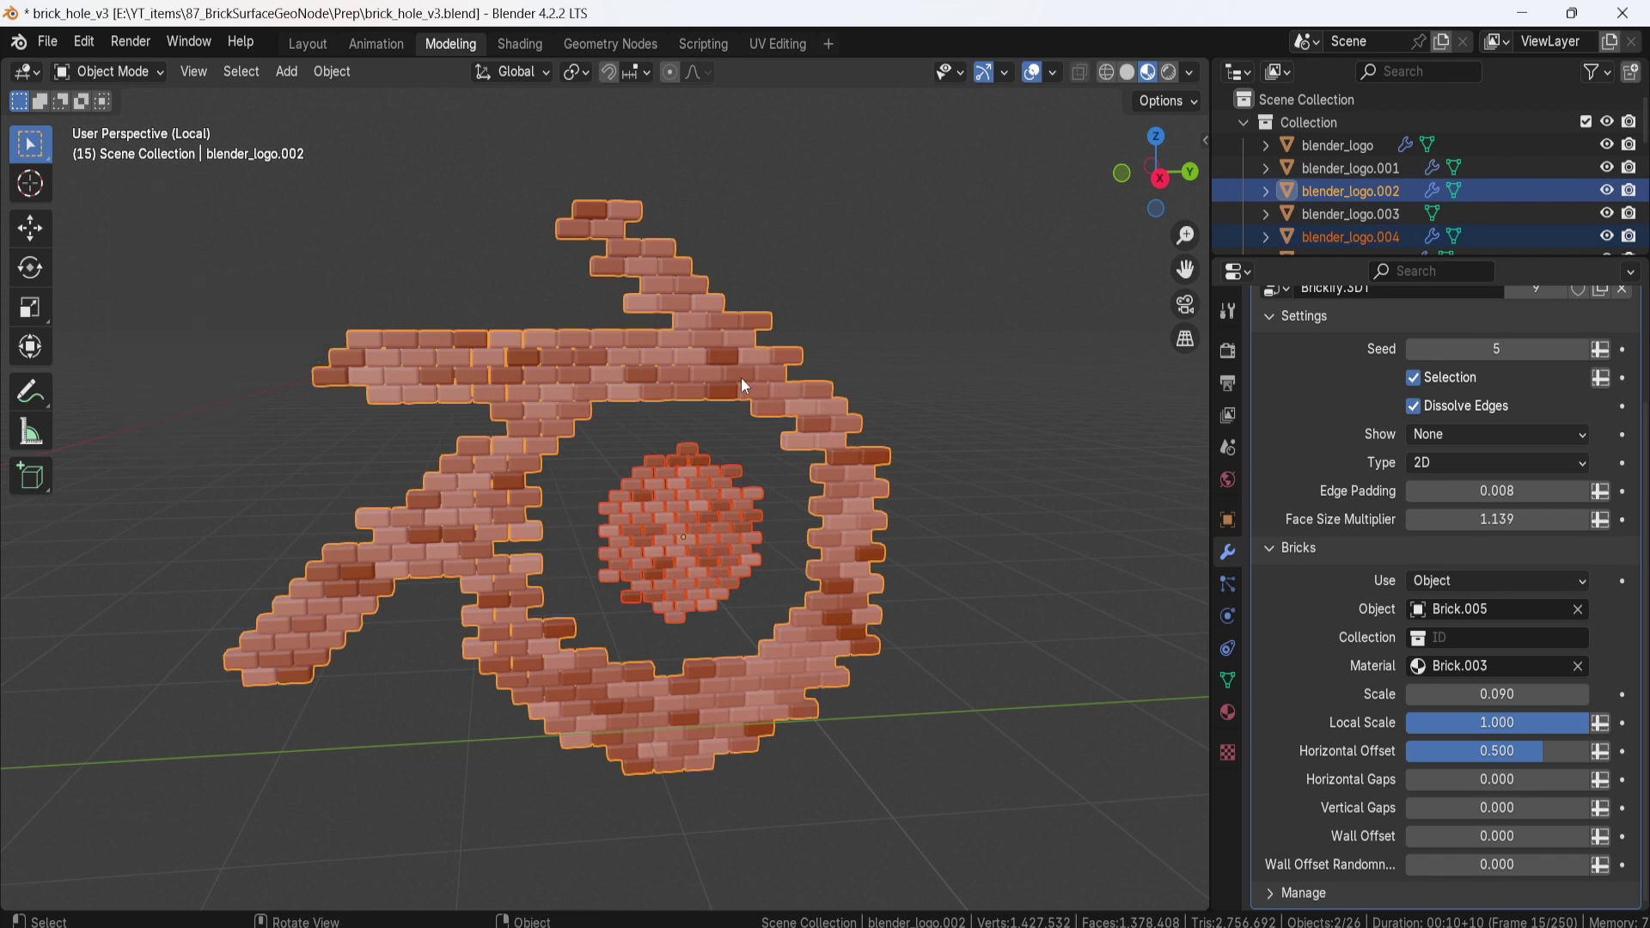
key(ctrl+l)
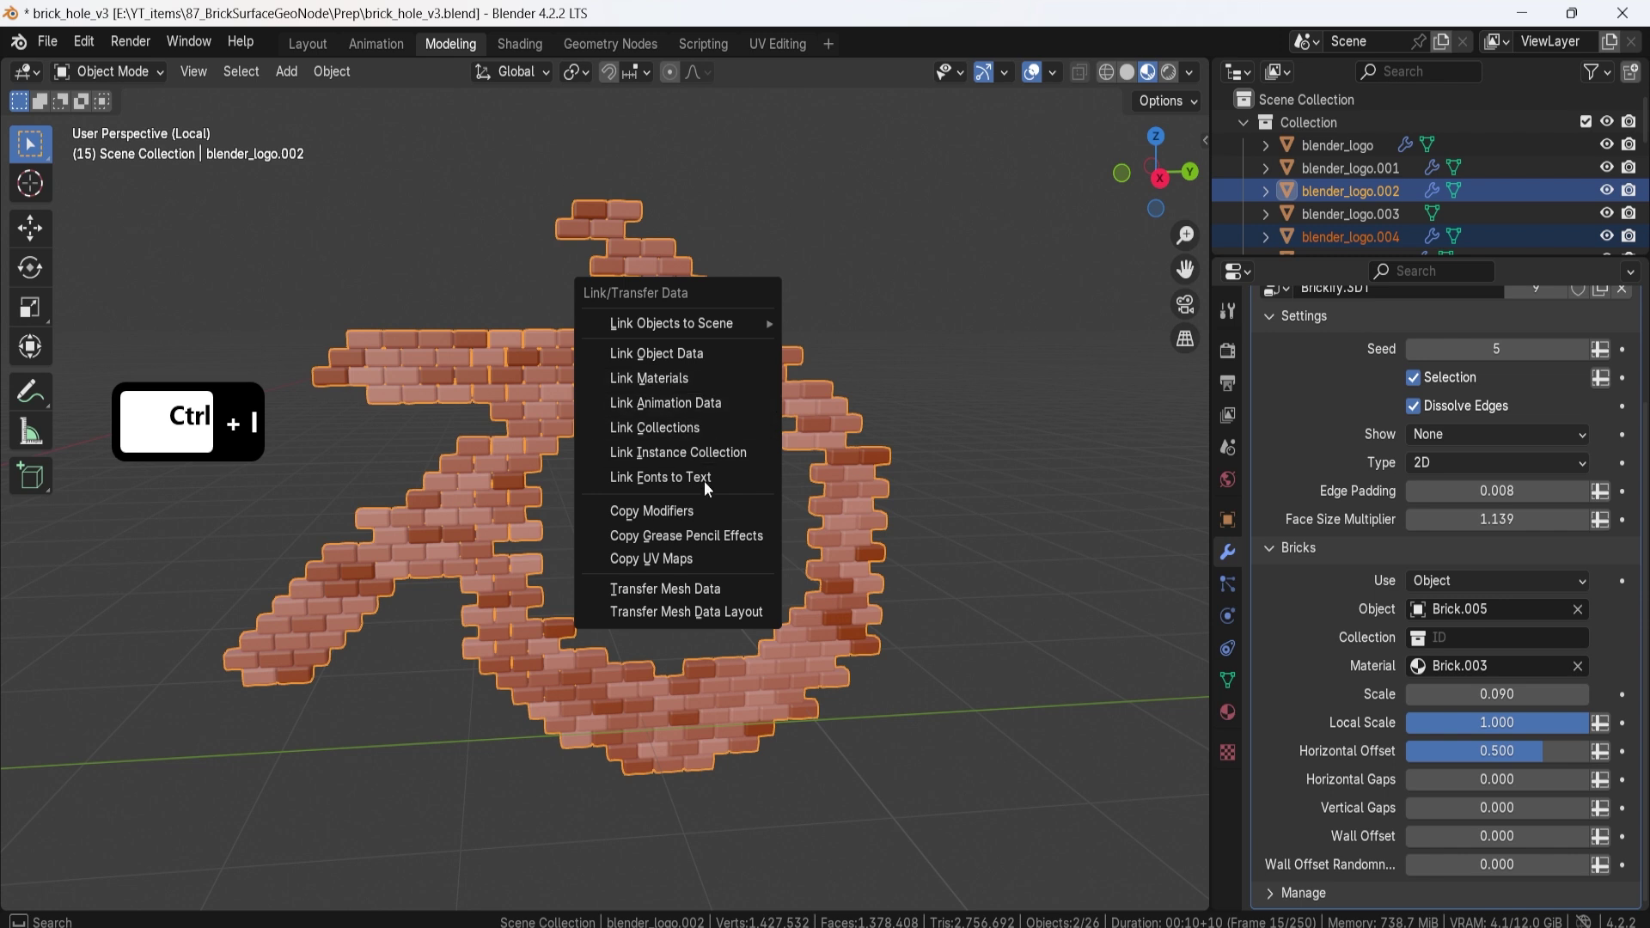
click(704, 510)
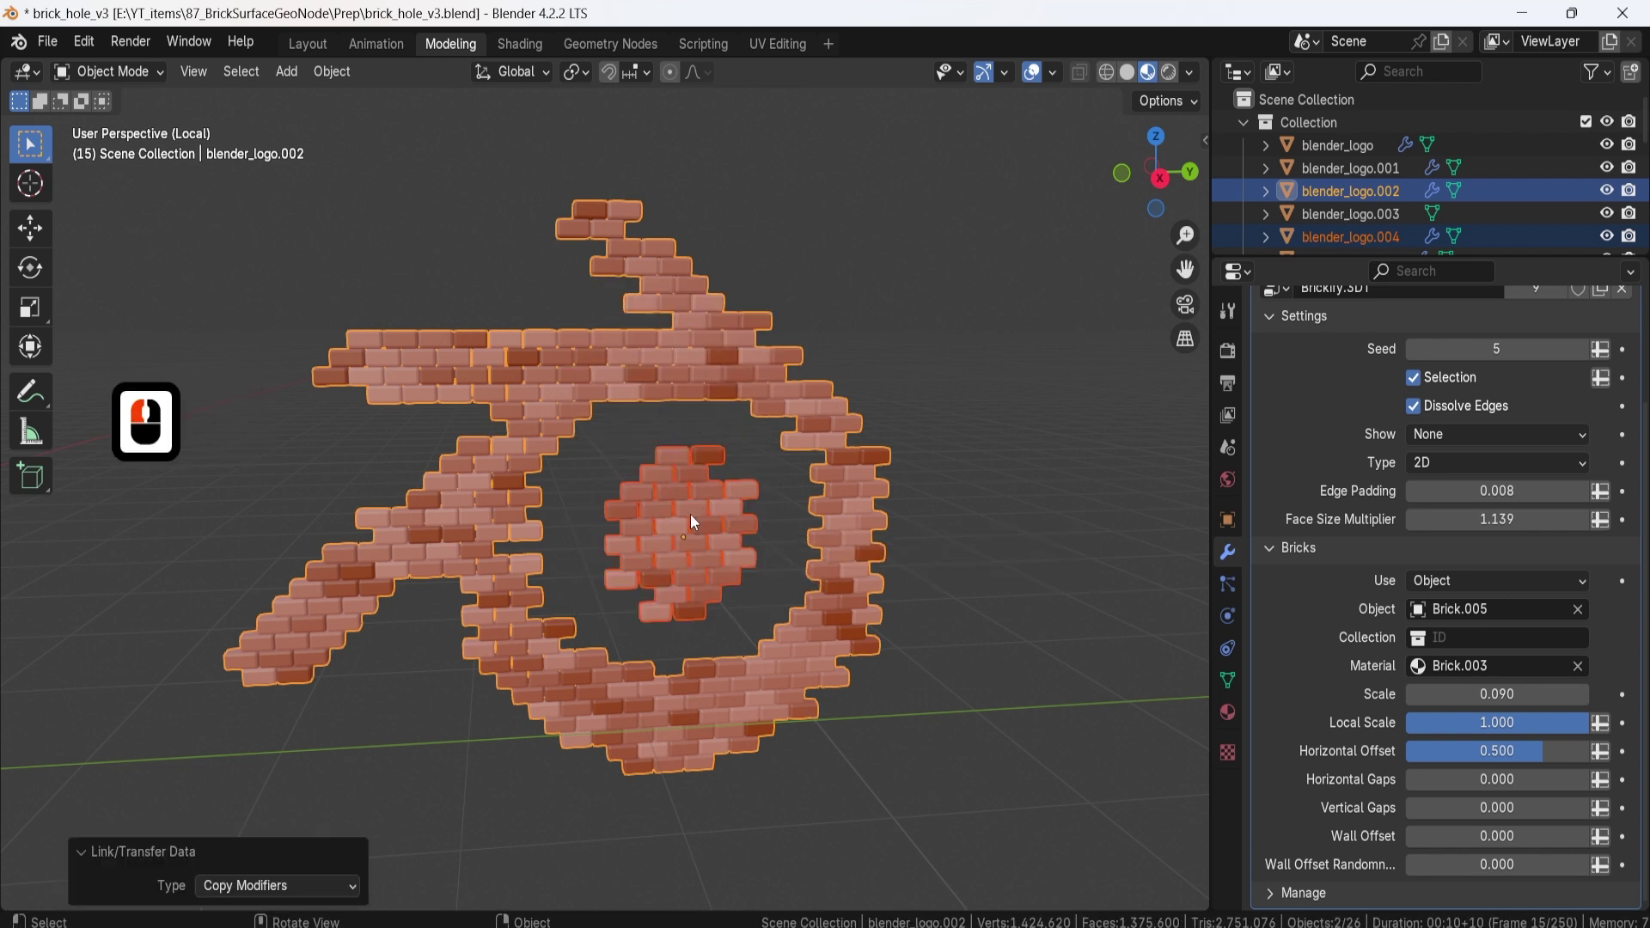
Step: Select only the central disc, set its brick Scale to 0.088, and deselect it
click(649, 484)
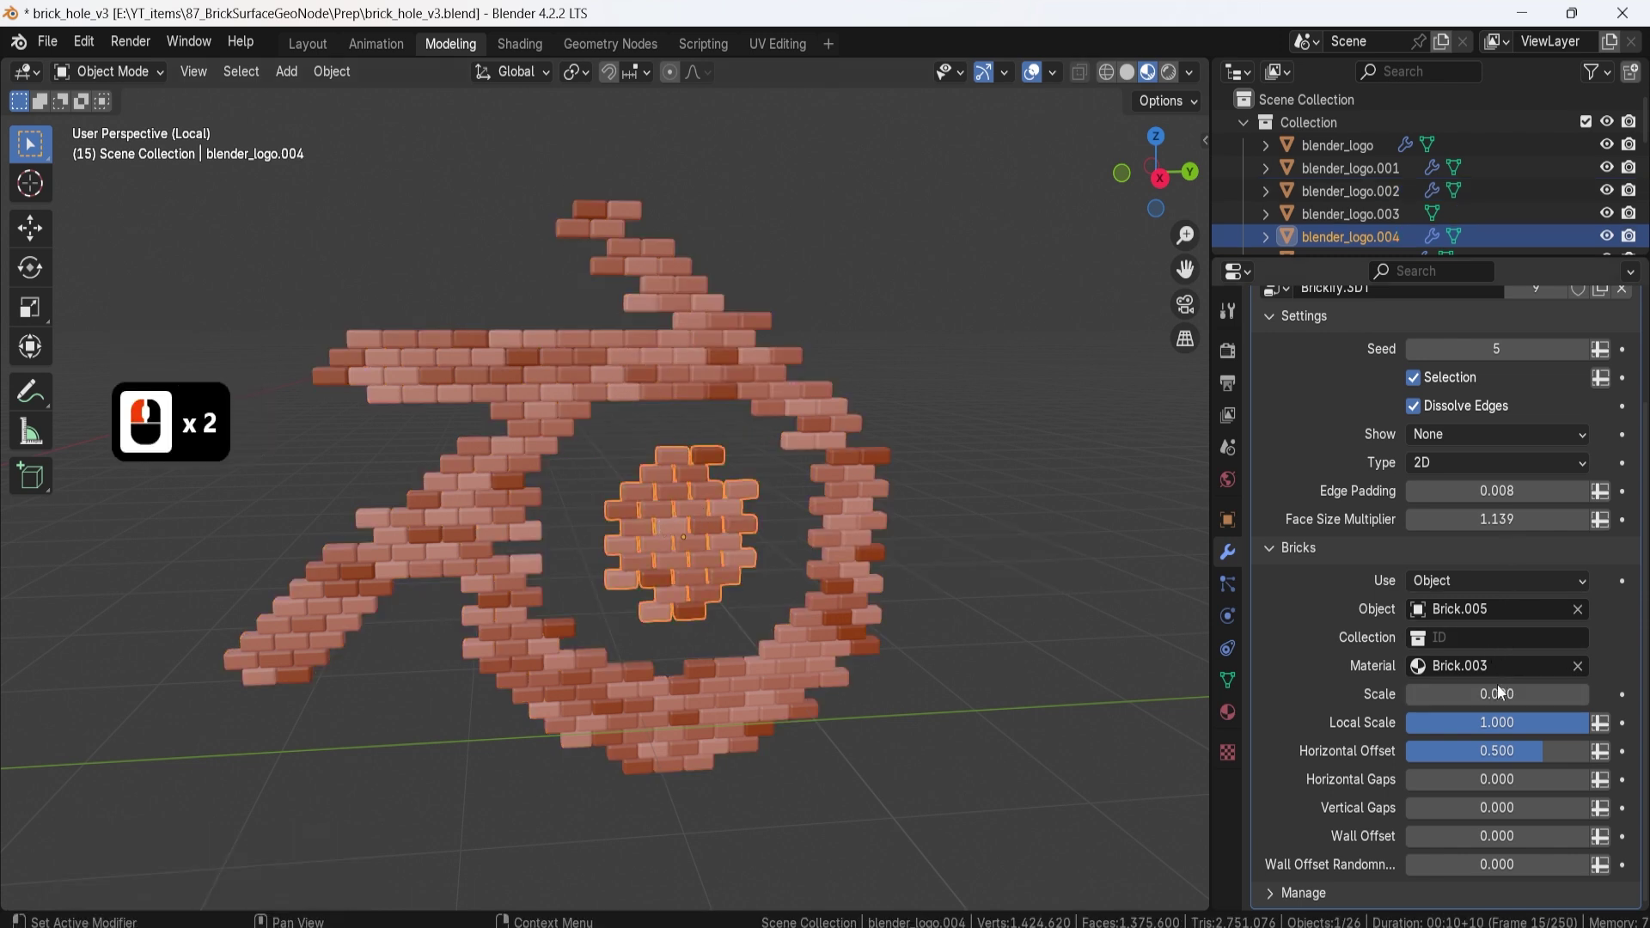
shift+drag(1502, 693, 1488, 693)
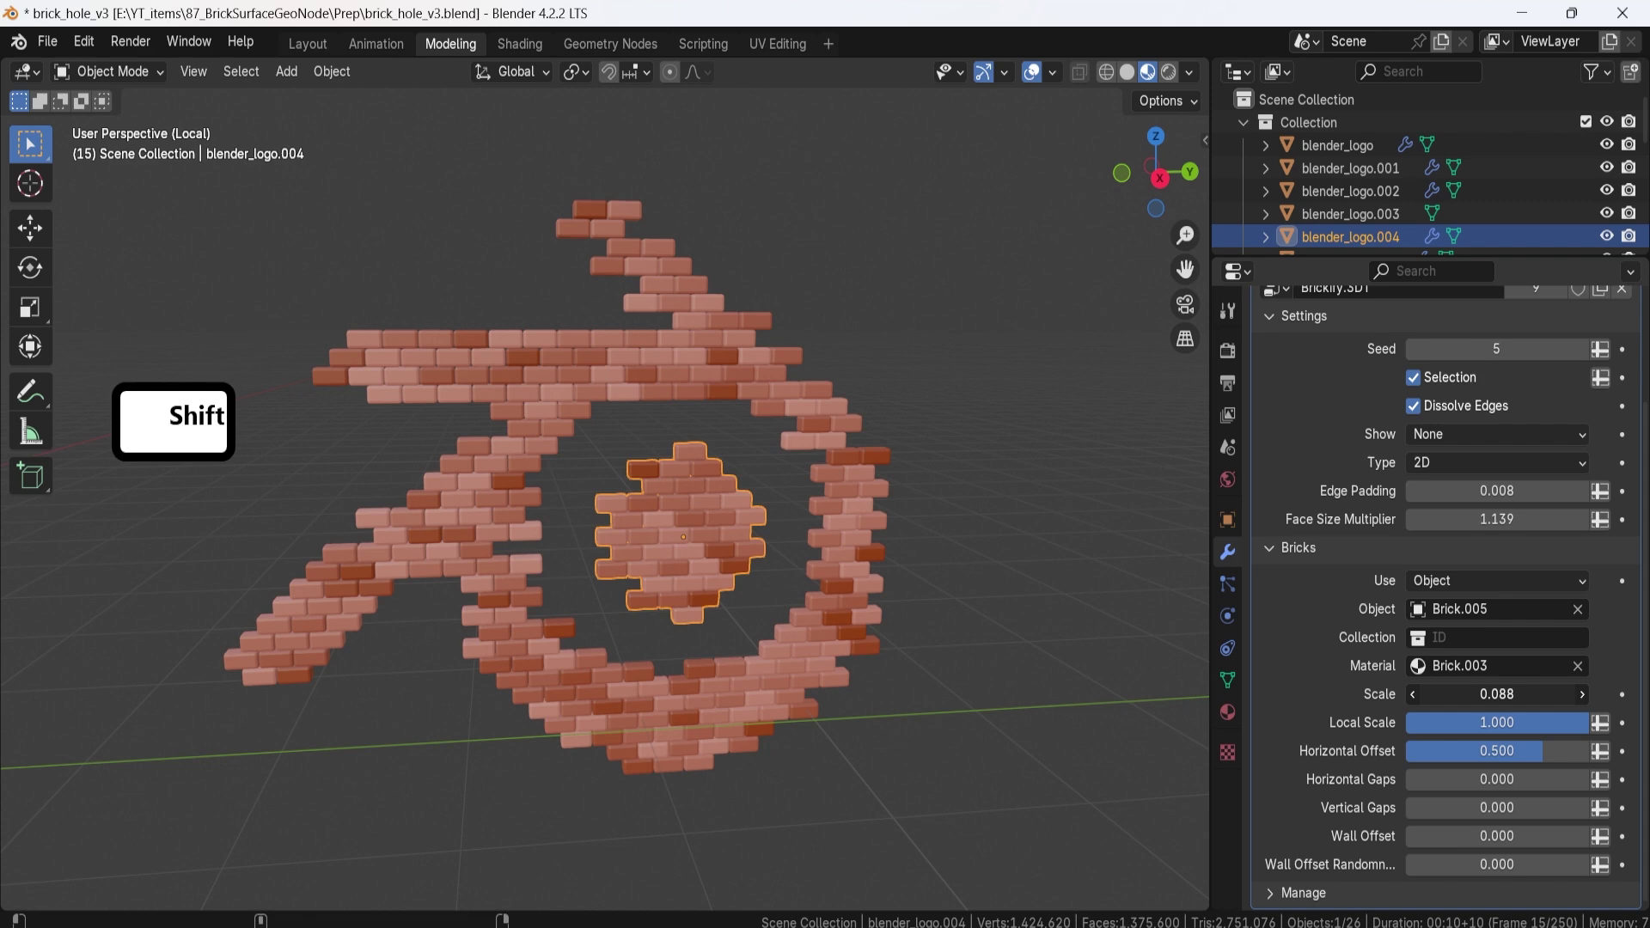
click(1086, 544)
scroll(925, 473, down, 7)
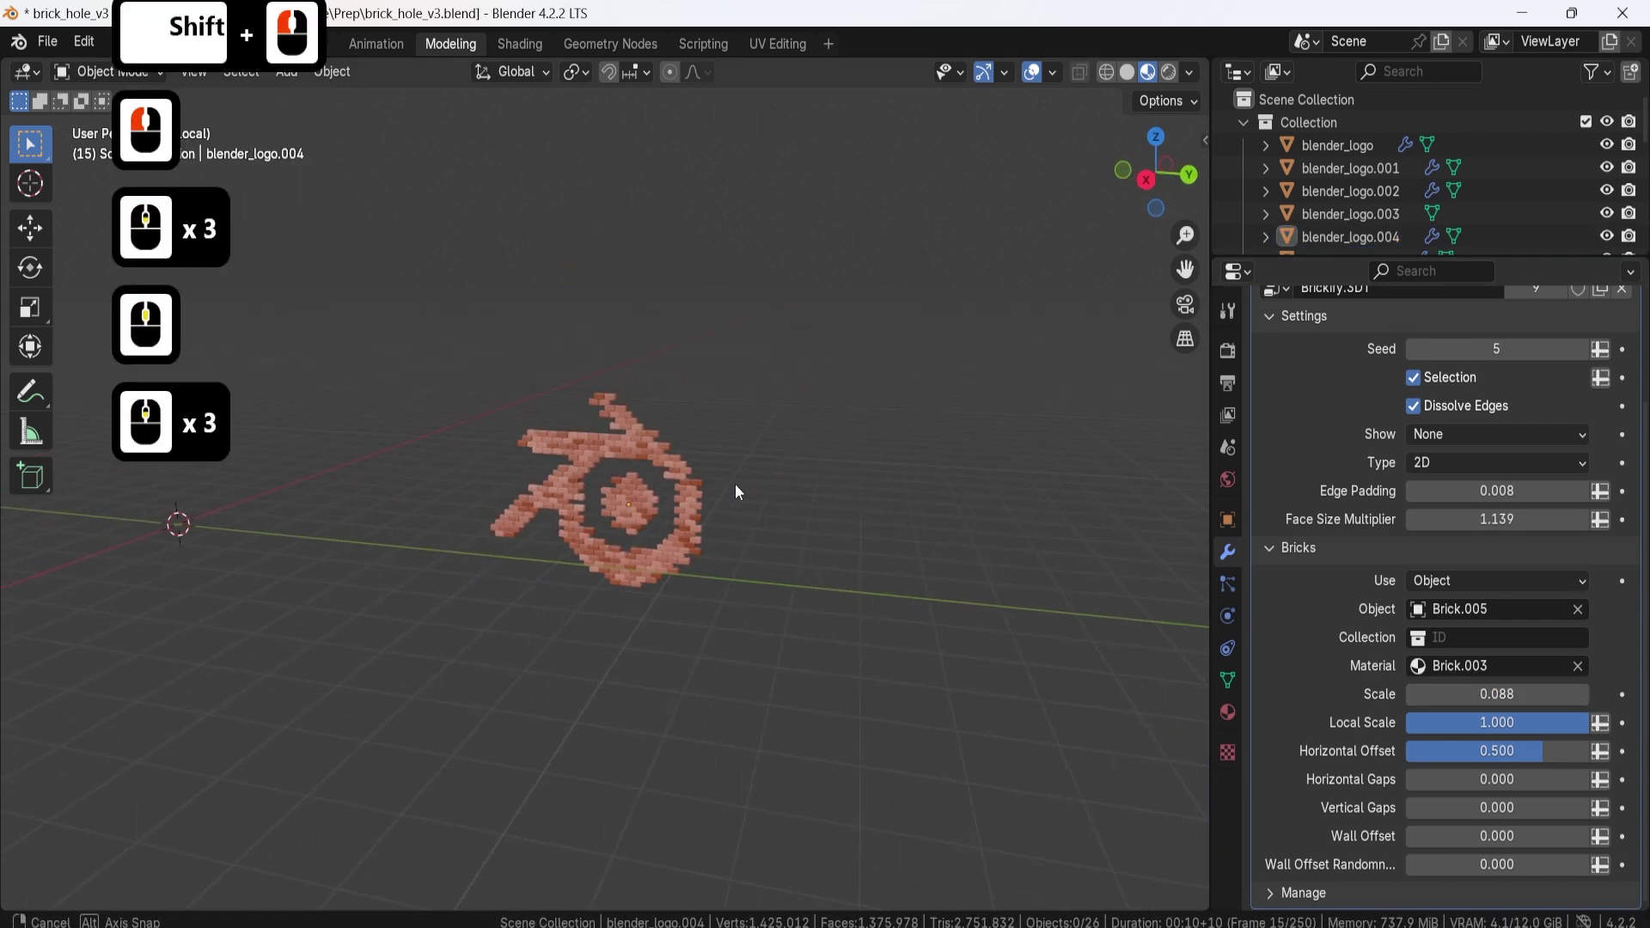
scroll(736, 487, up, 6)
Step: Select the outer logo part again, set its brick Scale to 0.087, and deselect it
click(746, 395)
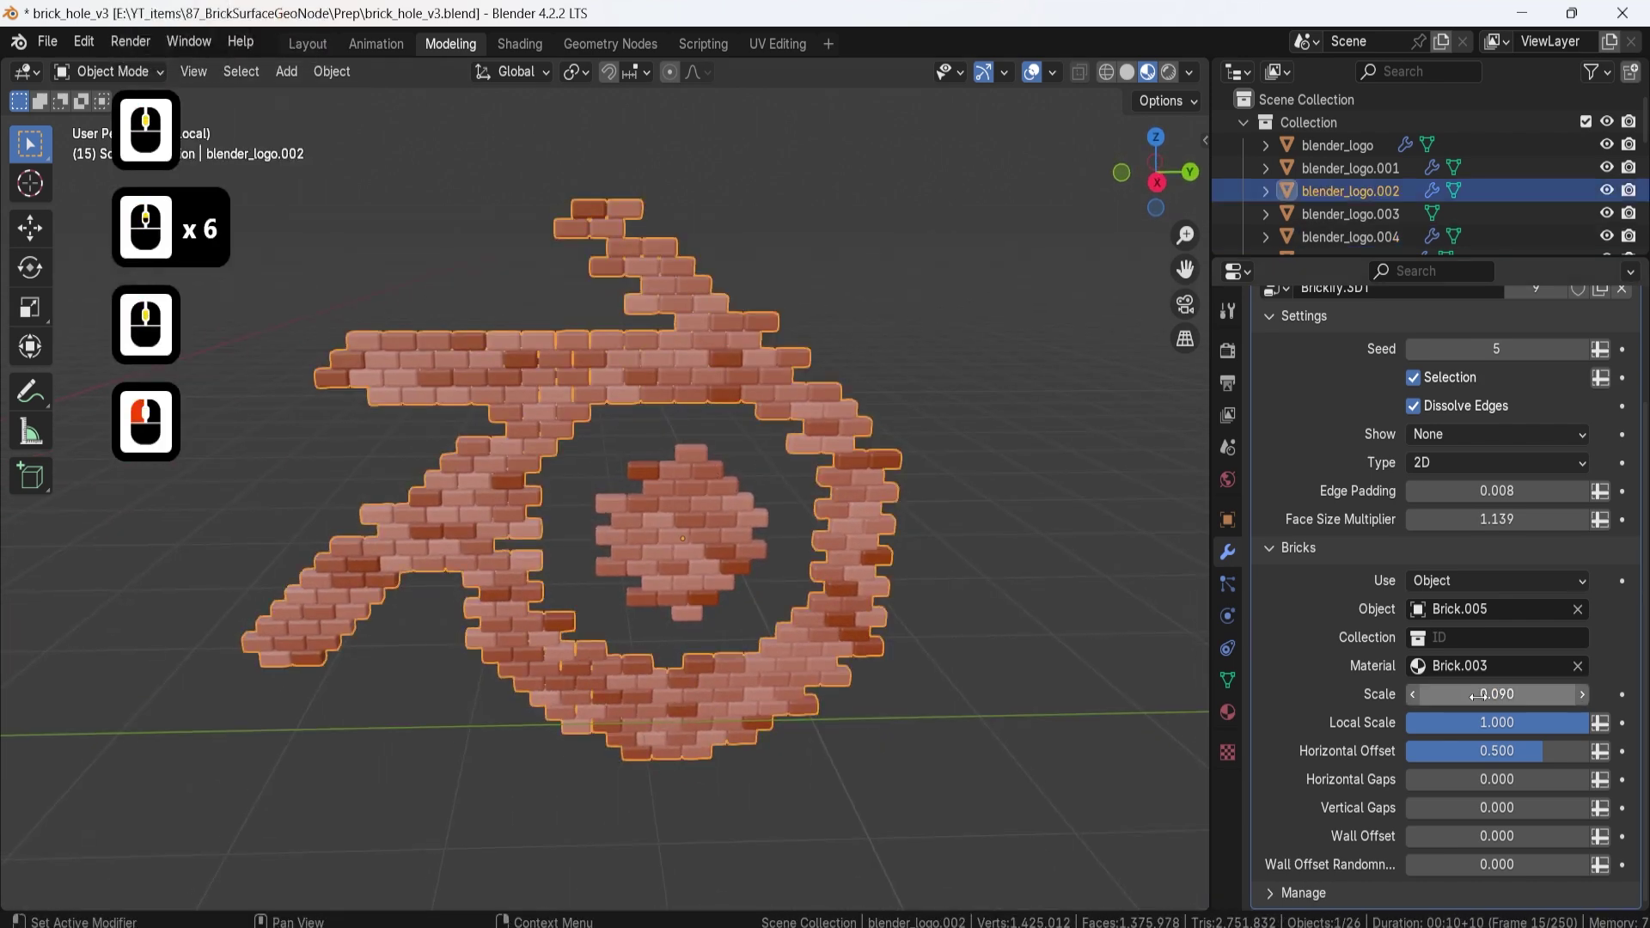
shift+drag(1476, 694, 1465, 694)
scroll(922, 430, down, 3)
click(921, 430)
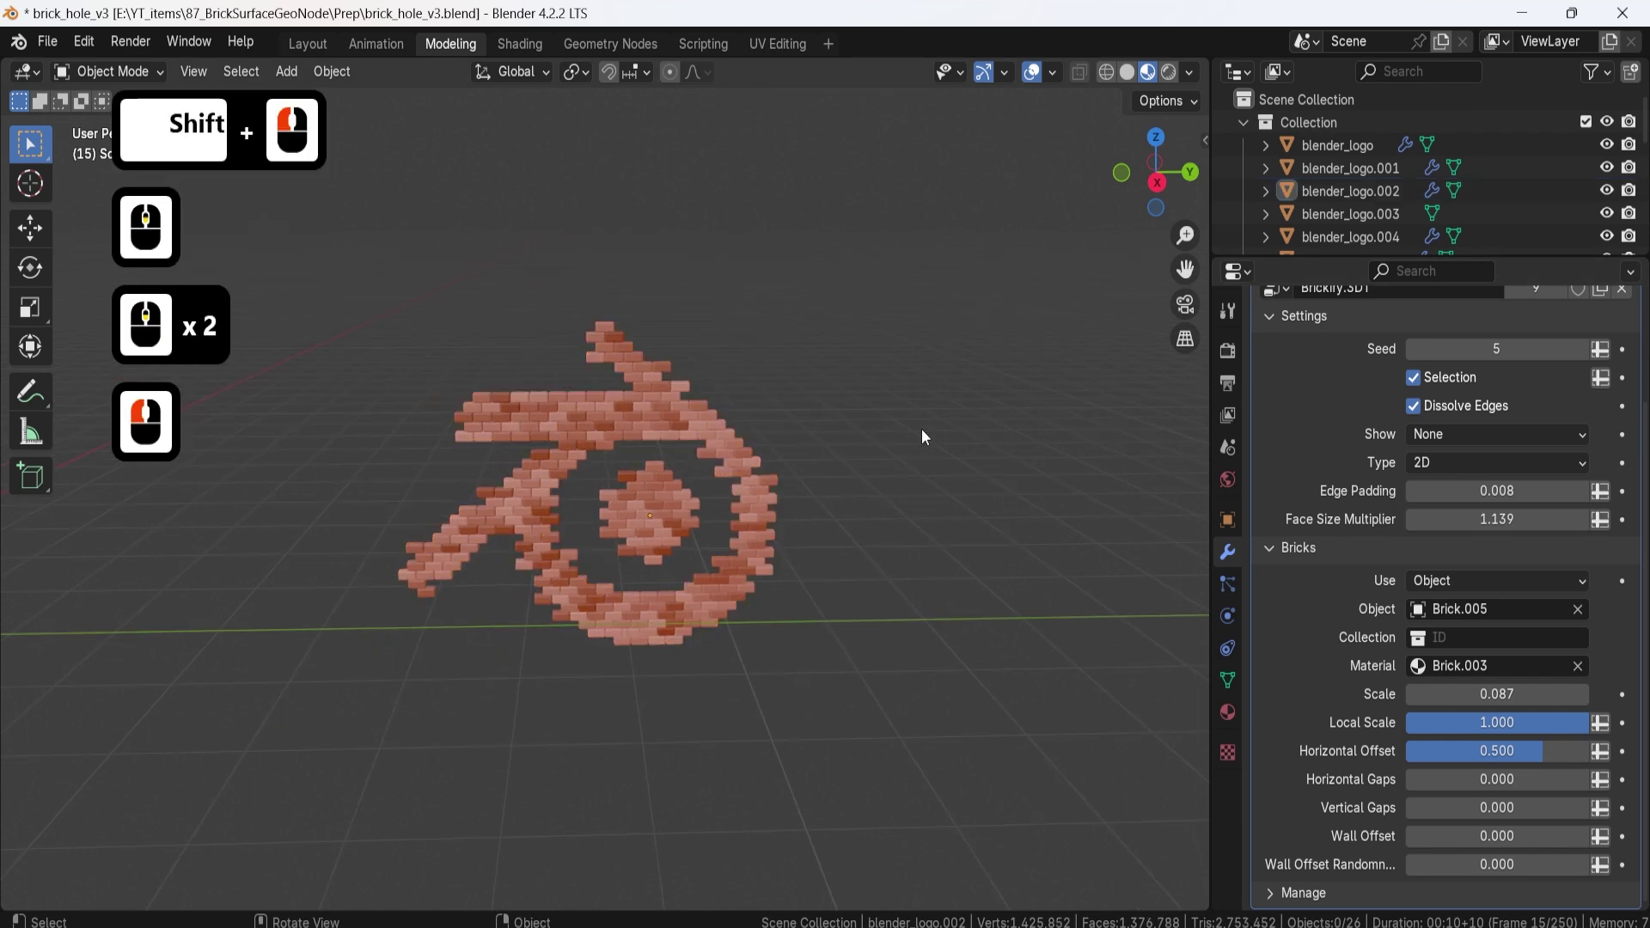
mouse_move(925, 437)
middle_down()
mouse_move(832, 416)
mouse_move(920, 416)
middle_up()
scroll(858, 473, up, 2)
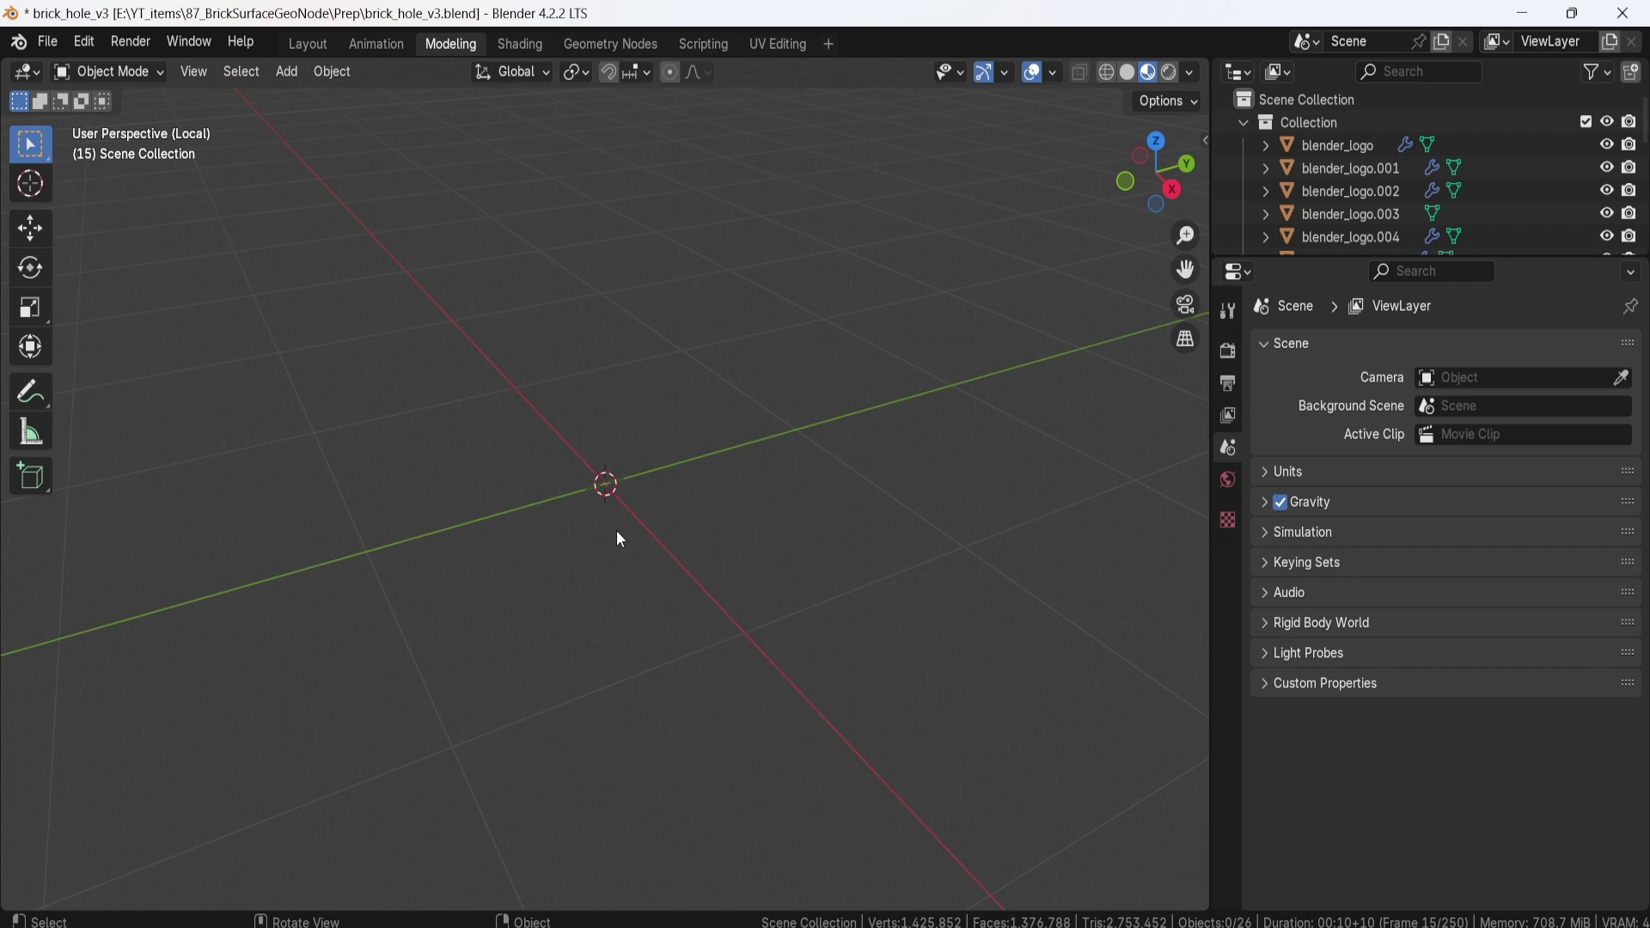
Step: Add a 2 m mesh plane at the world origin
key(shift+a)
mouse_move(610, 509)
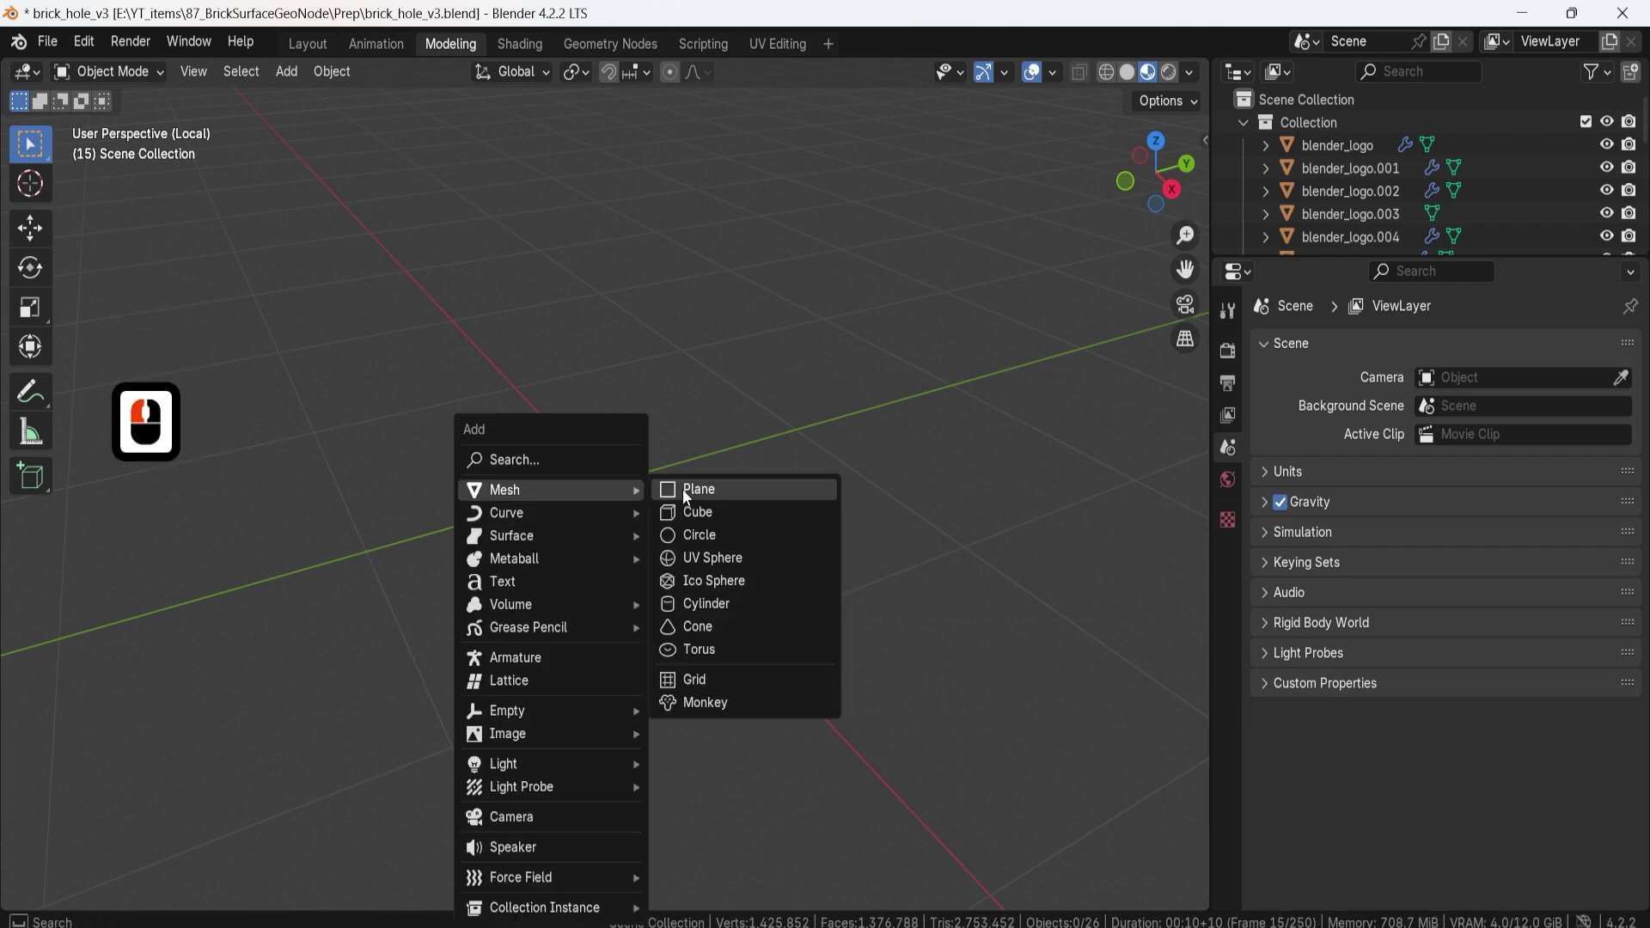
click(682, 488)
scroll(610, 425, down, 2)
middle_drag(610, 426, 653, 432)
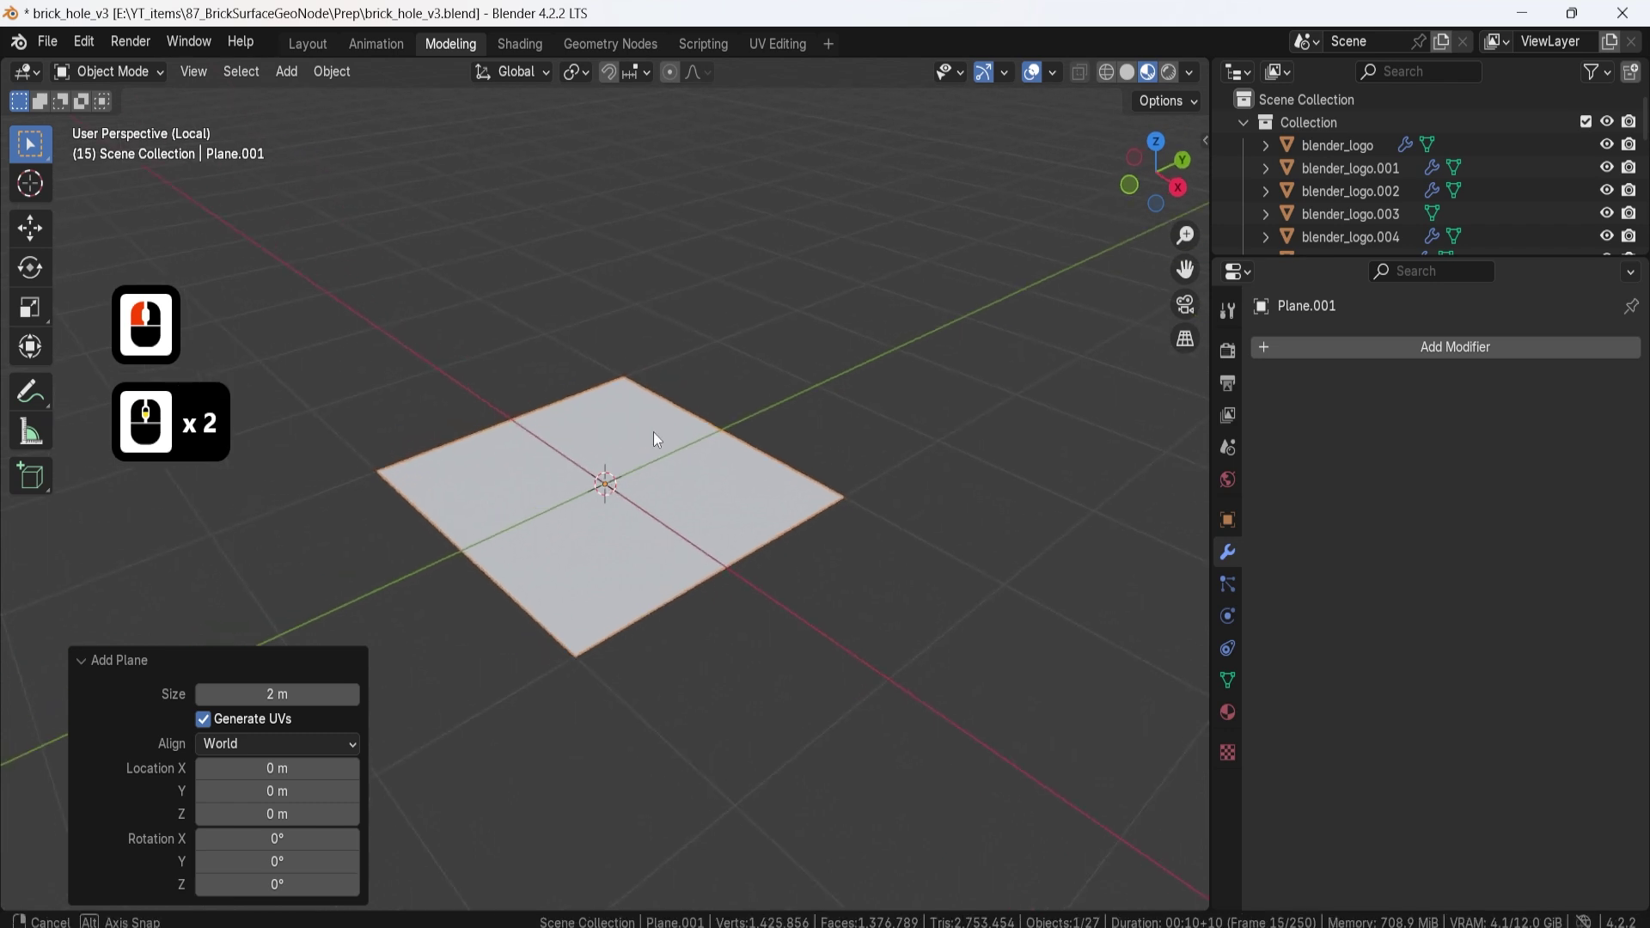
Step: Rotate the new plane 90° about the global Y axis so it stands upright
key(r)
key(y)
key(9)
key(0)
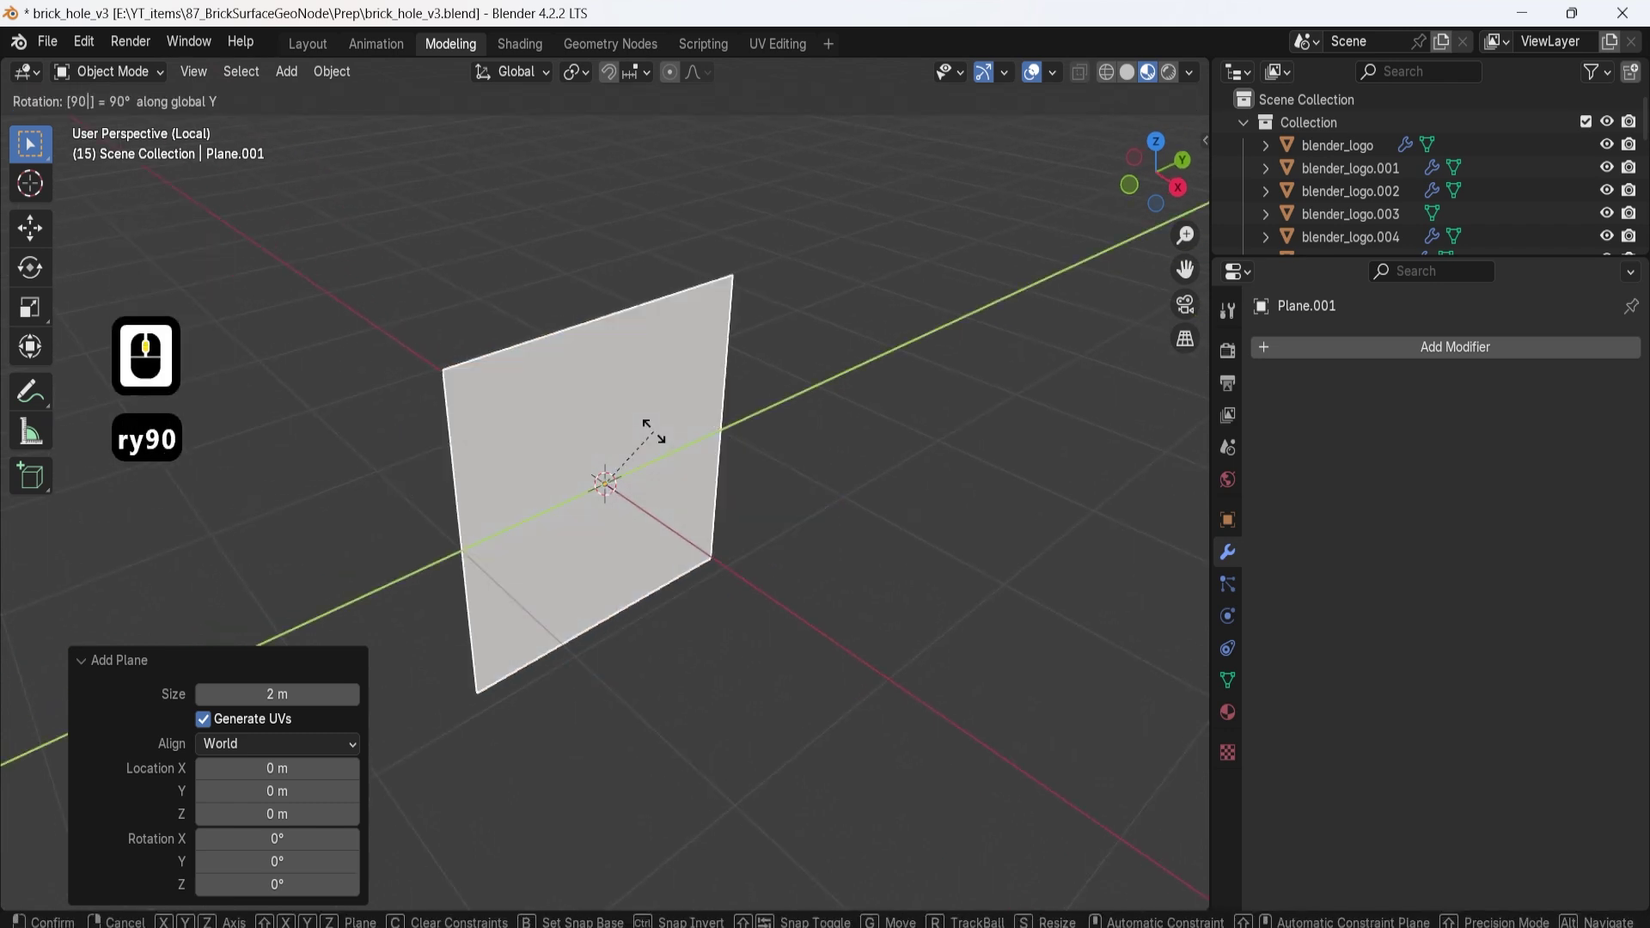
key(Return)
middle_drag(653, 432, 634, 369)
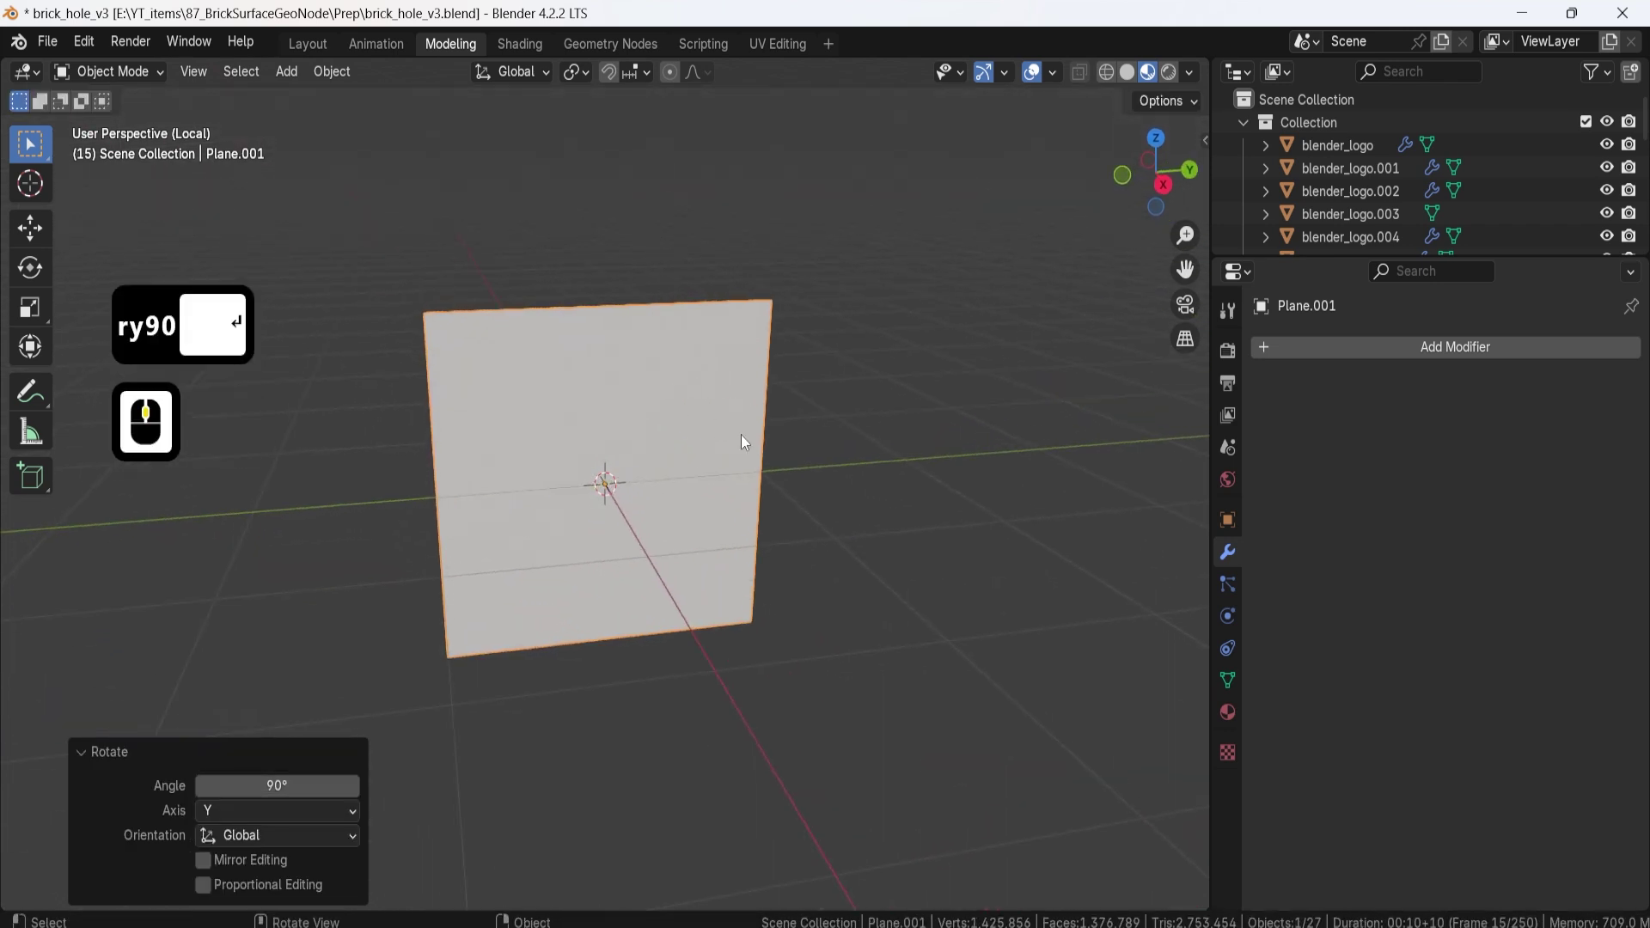
Step: Widen the plane in Edit Mode by scaling it along Y by a factor of about 3.140
key(Tab)
middle_drag(741, 435, 753, 401)
scroll(749, 423, down, 3)
key(s)
key(y)
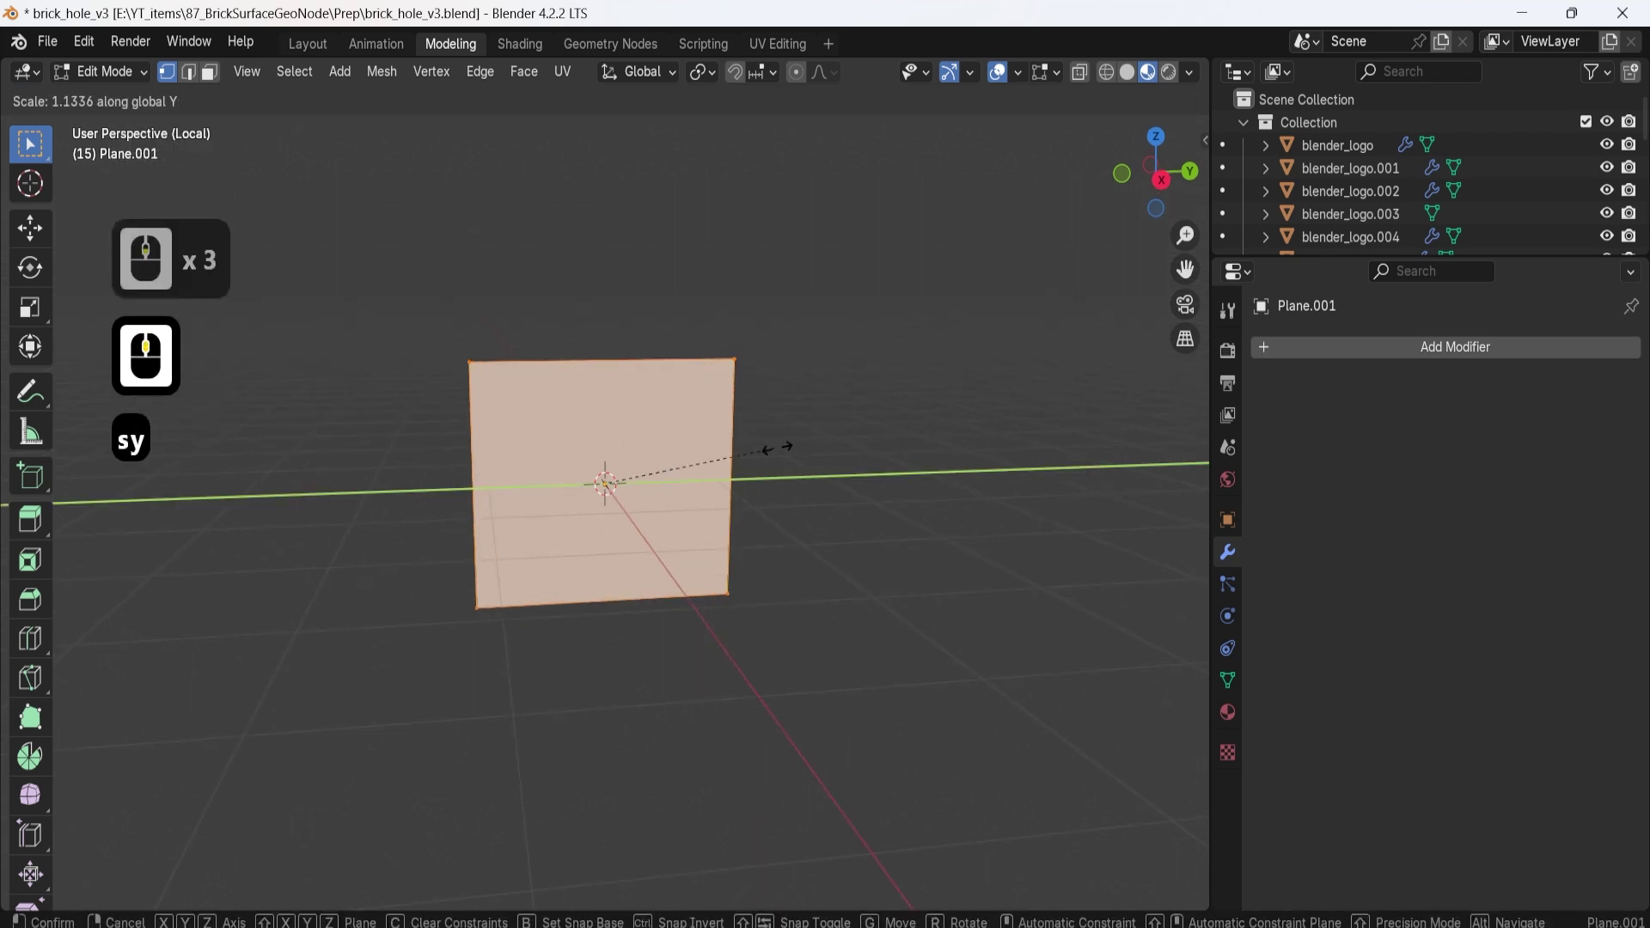
click(1074, 448)
Step: Add 11 evenly spaced vertical loop cuts across the widened plane without sliding them
key(ctrl+r)
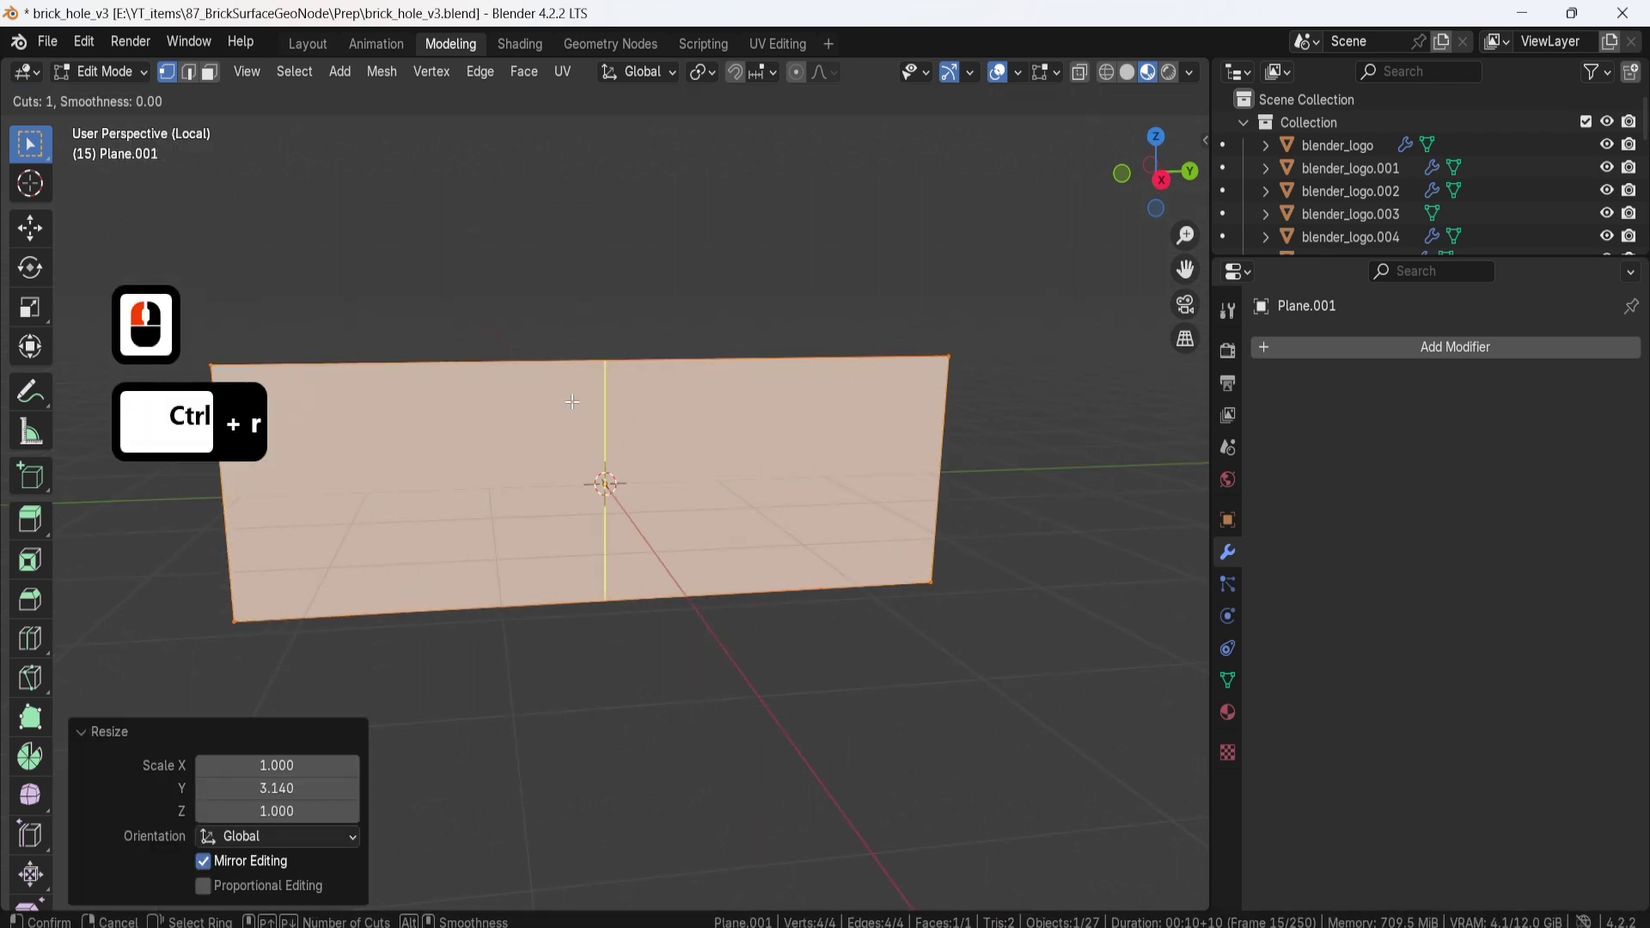
scroll(572, 401, up, 6)
scroll(572, 401, up, 4)
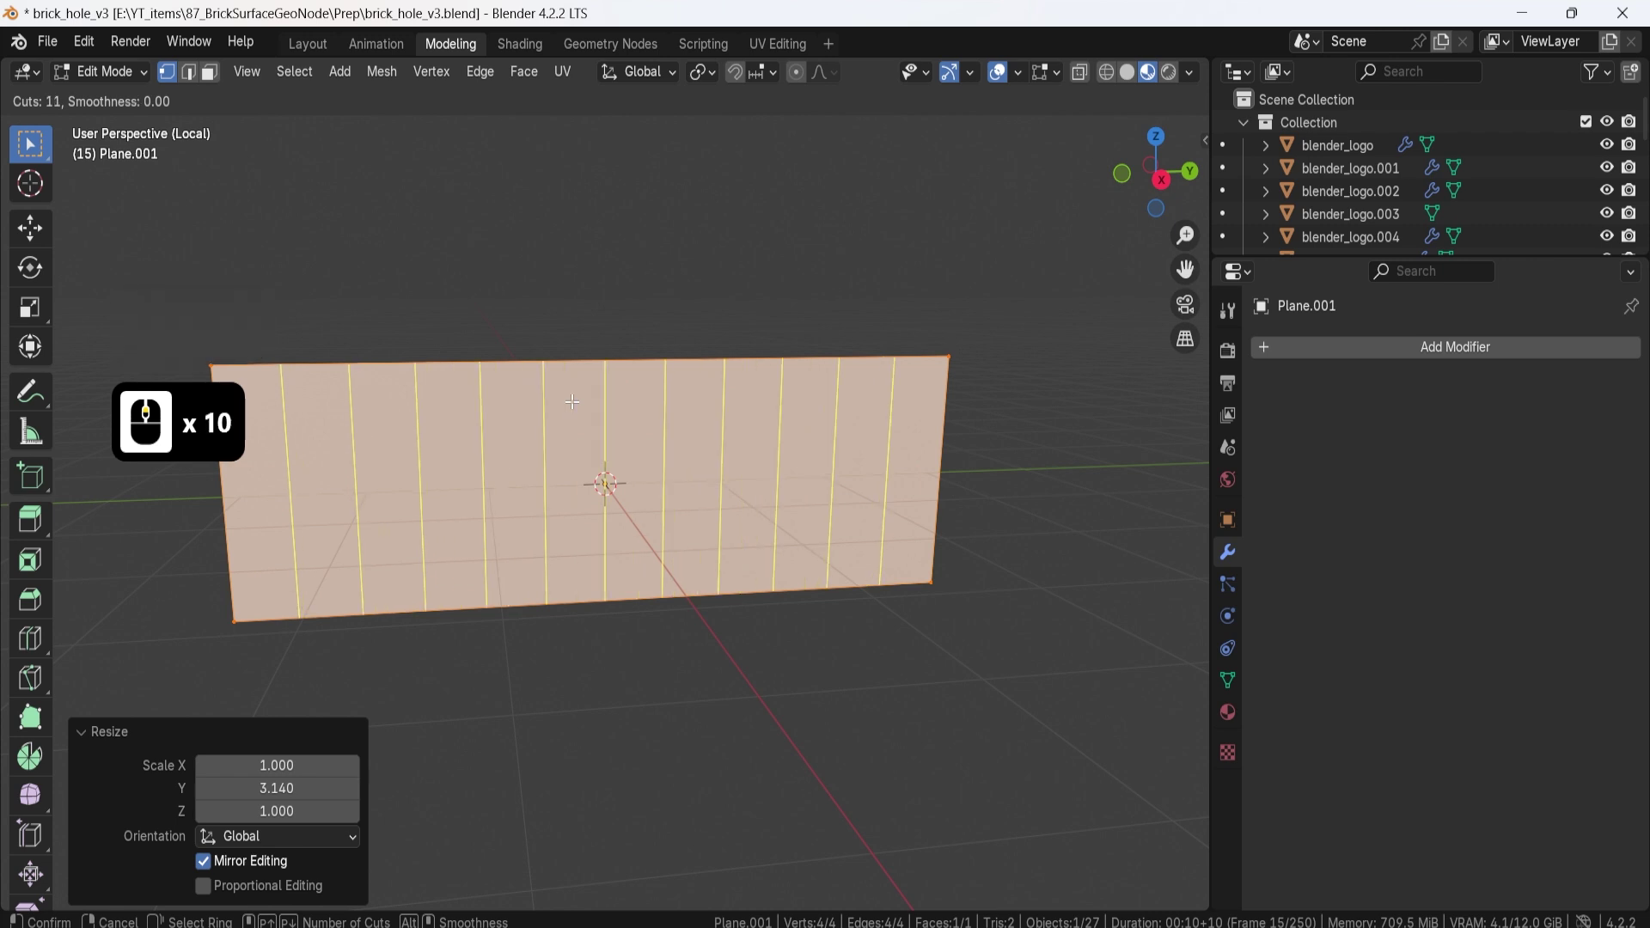
click(505, 406)
click(578, 420)
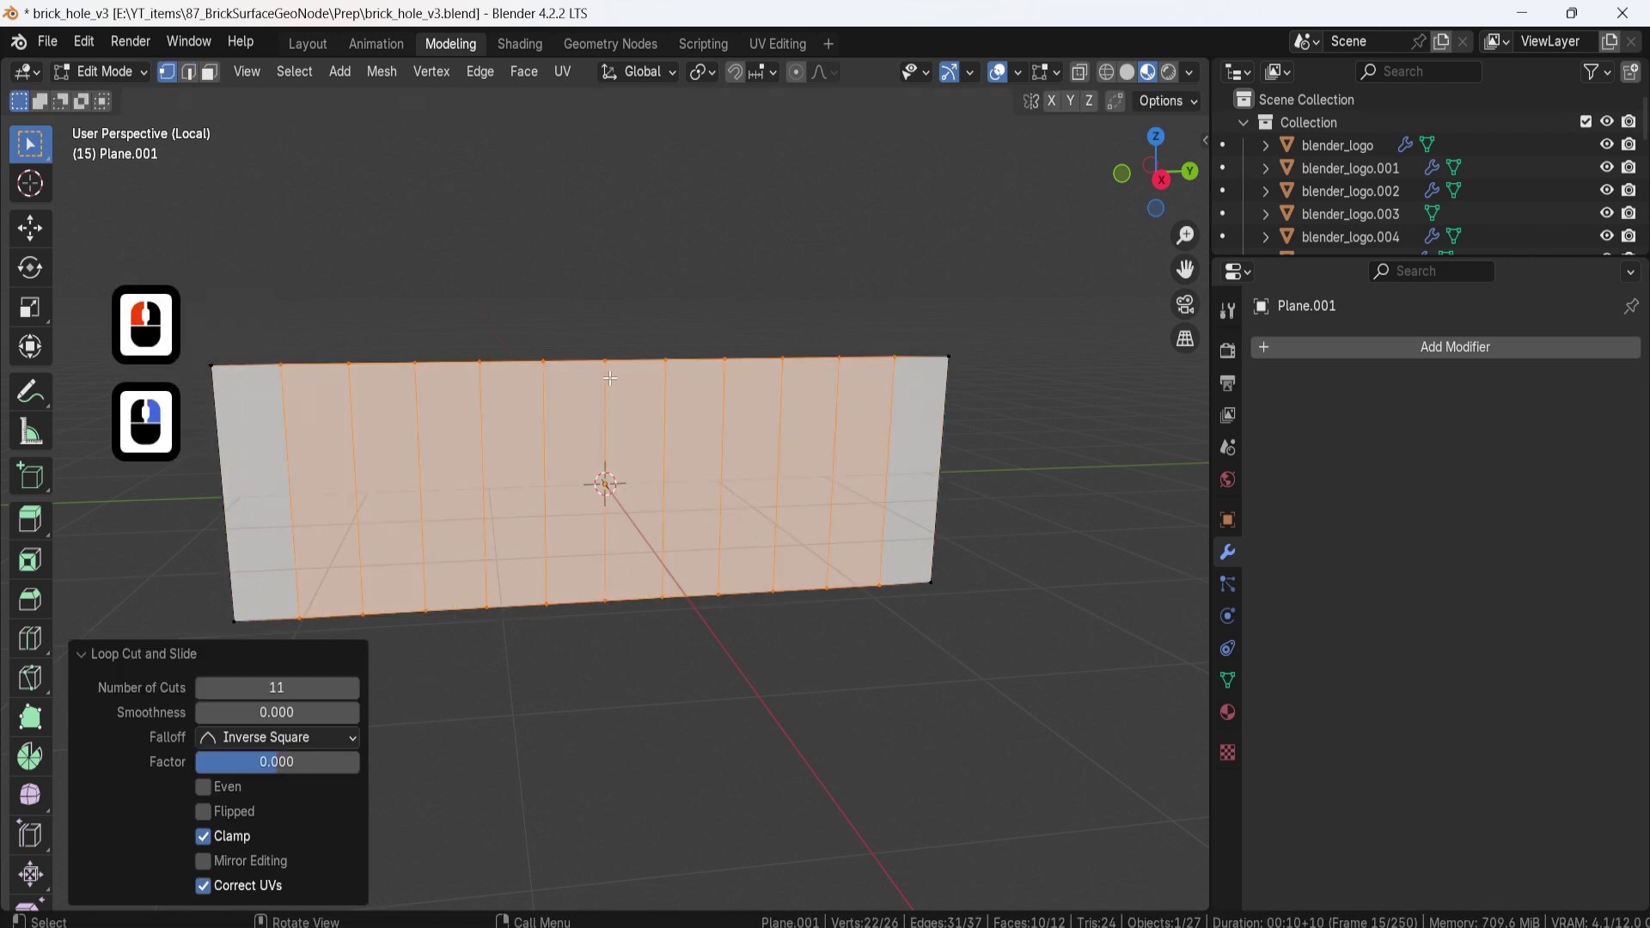
Step: Extrude six alternate top edges of the plane and raise them about 0.384 m along global Z to form battlements
middle_drag(577, 421, 515, 346)
click(255, 400)
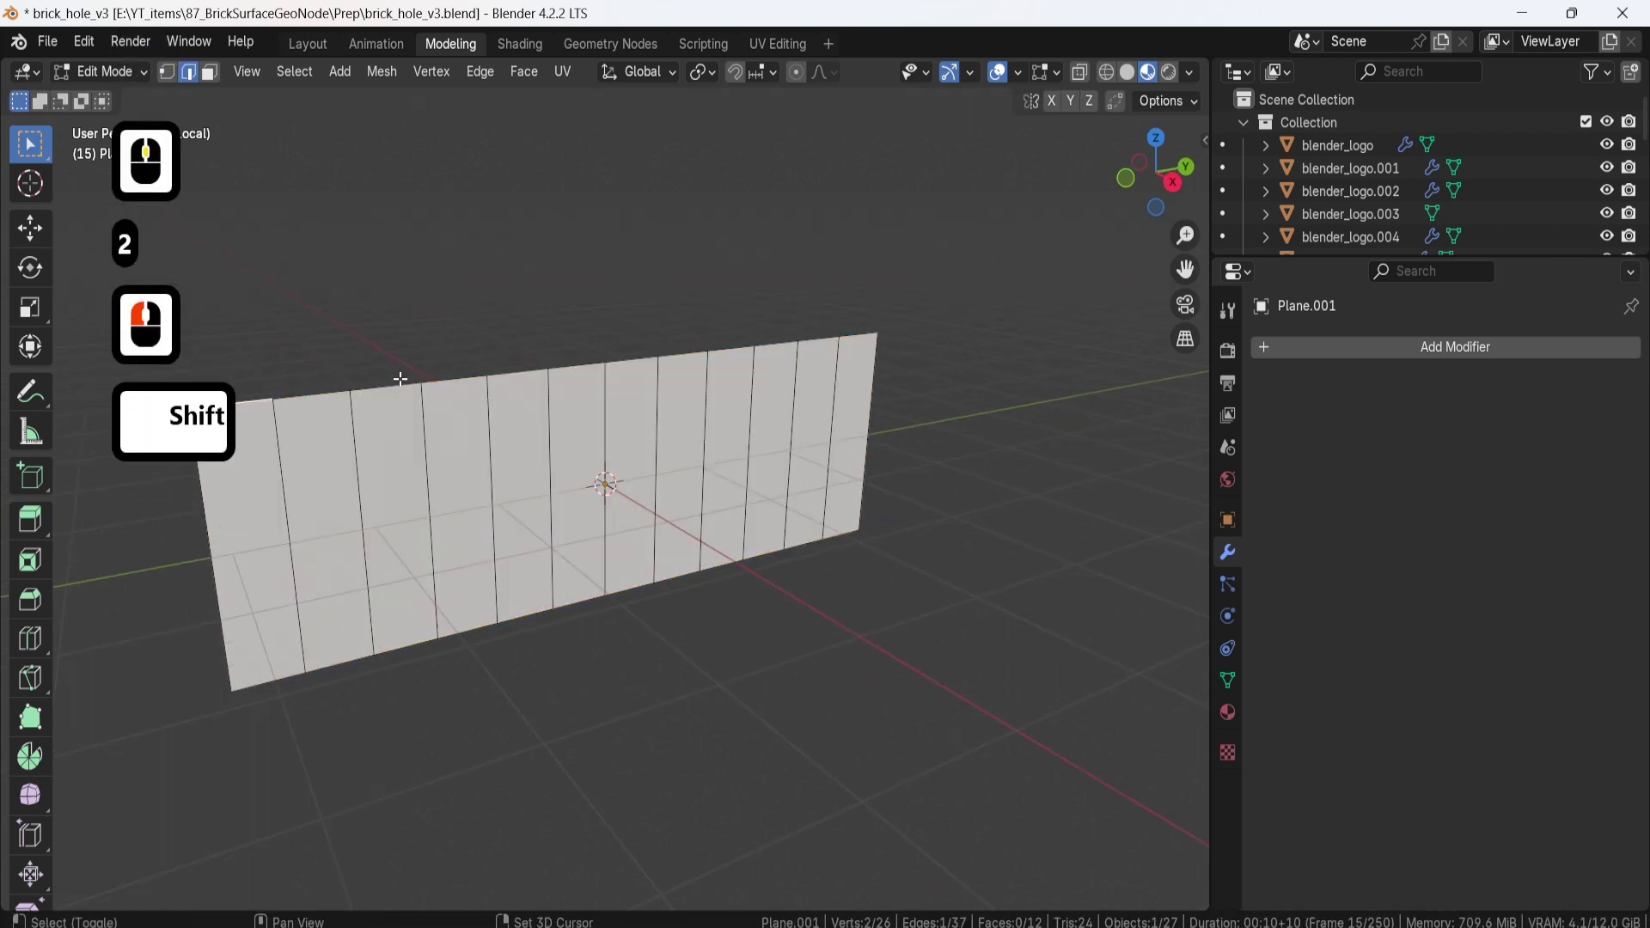
shift+click(400, 380)
shift+click(516, 372)
shift+click(646, 355)
shift+click(741, 348)
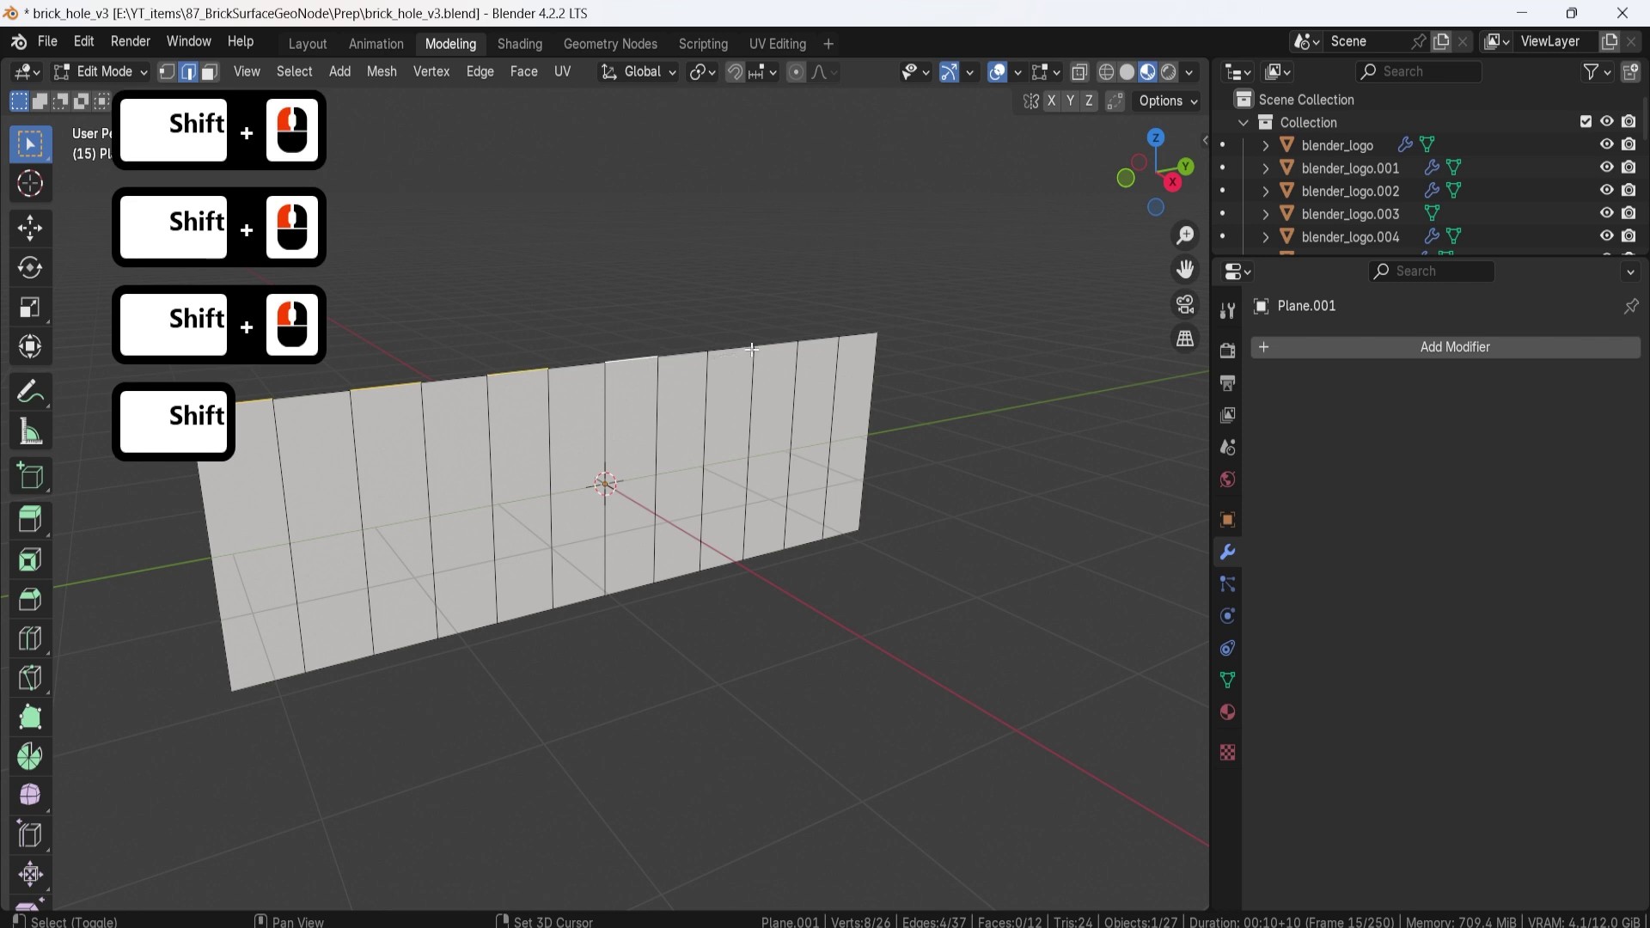
key(e)
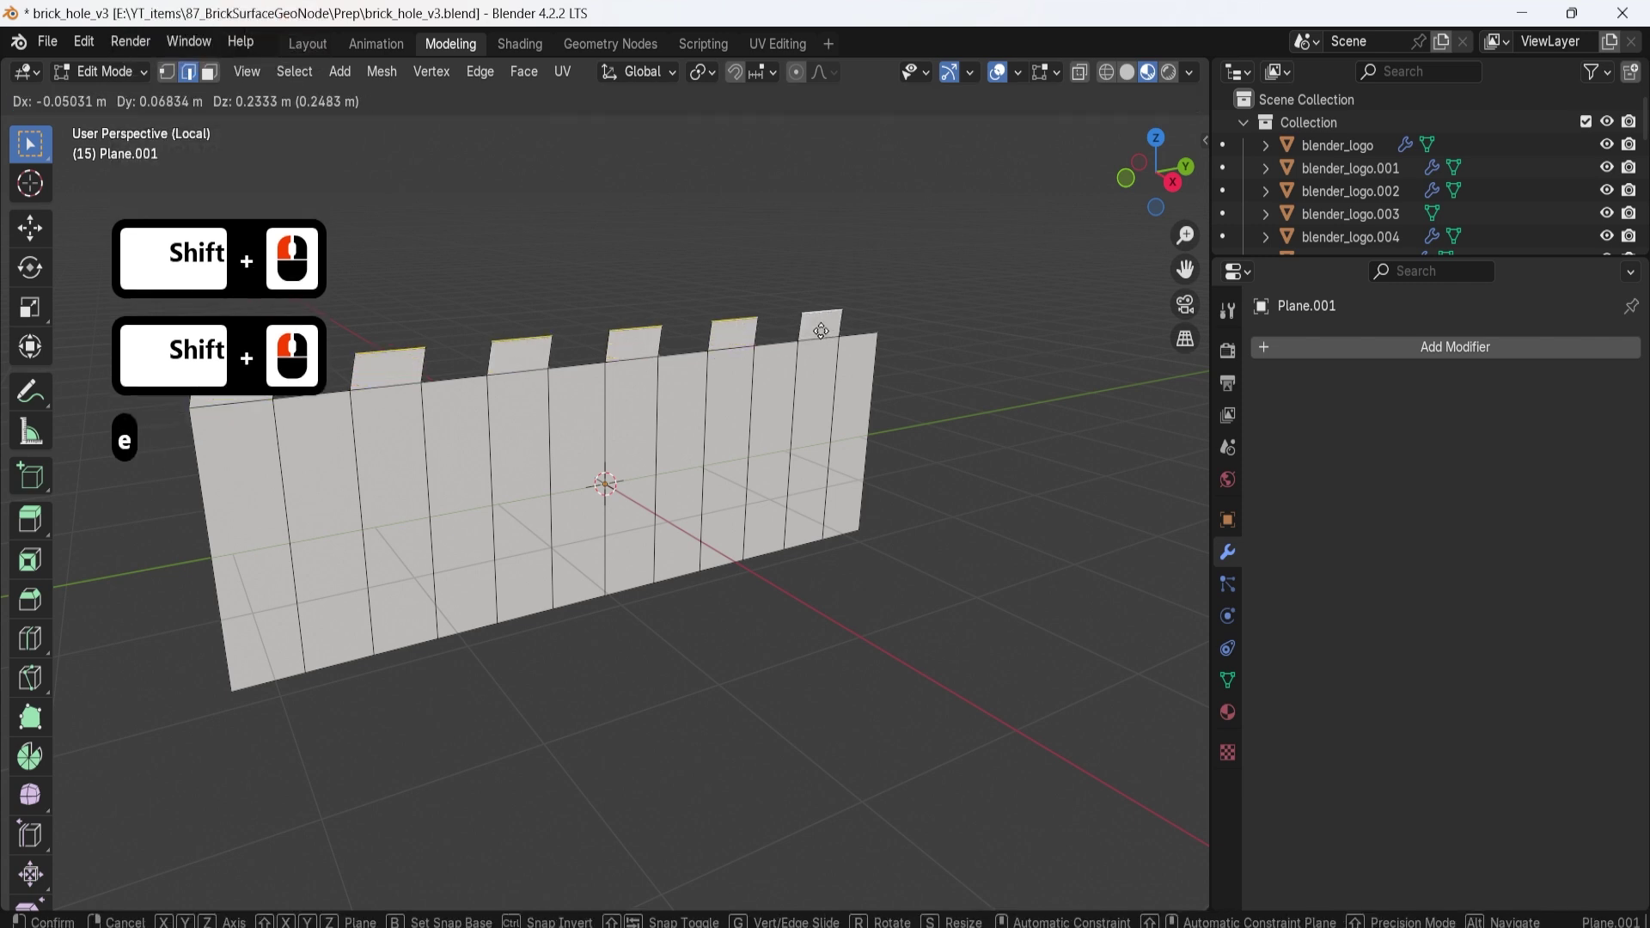
key(g)
key(z)
key(Escape)
key(g)
key(z)
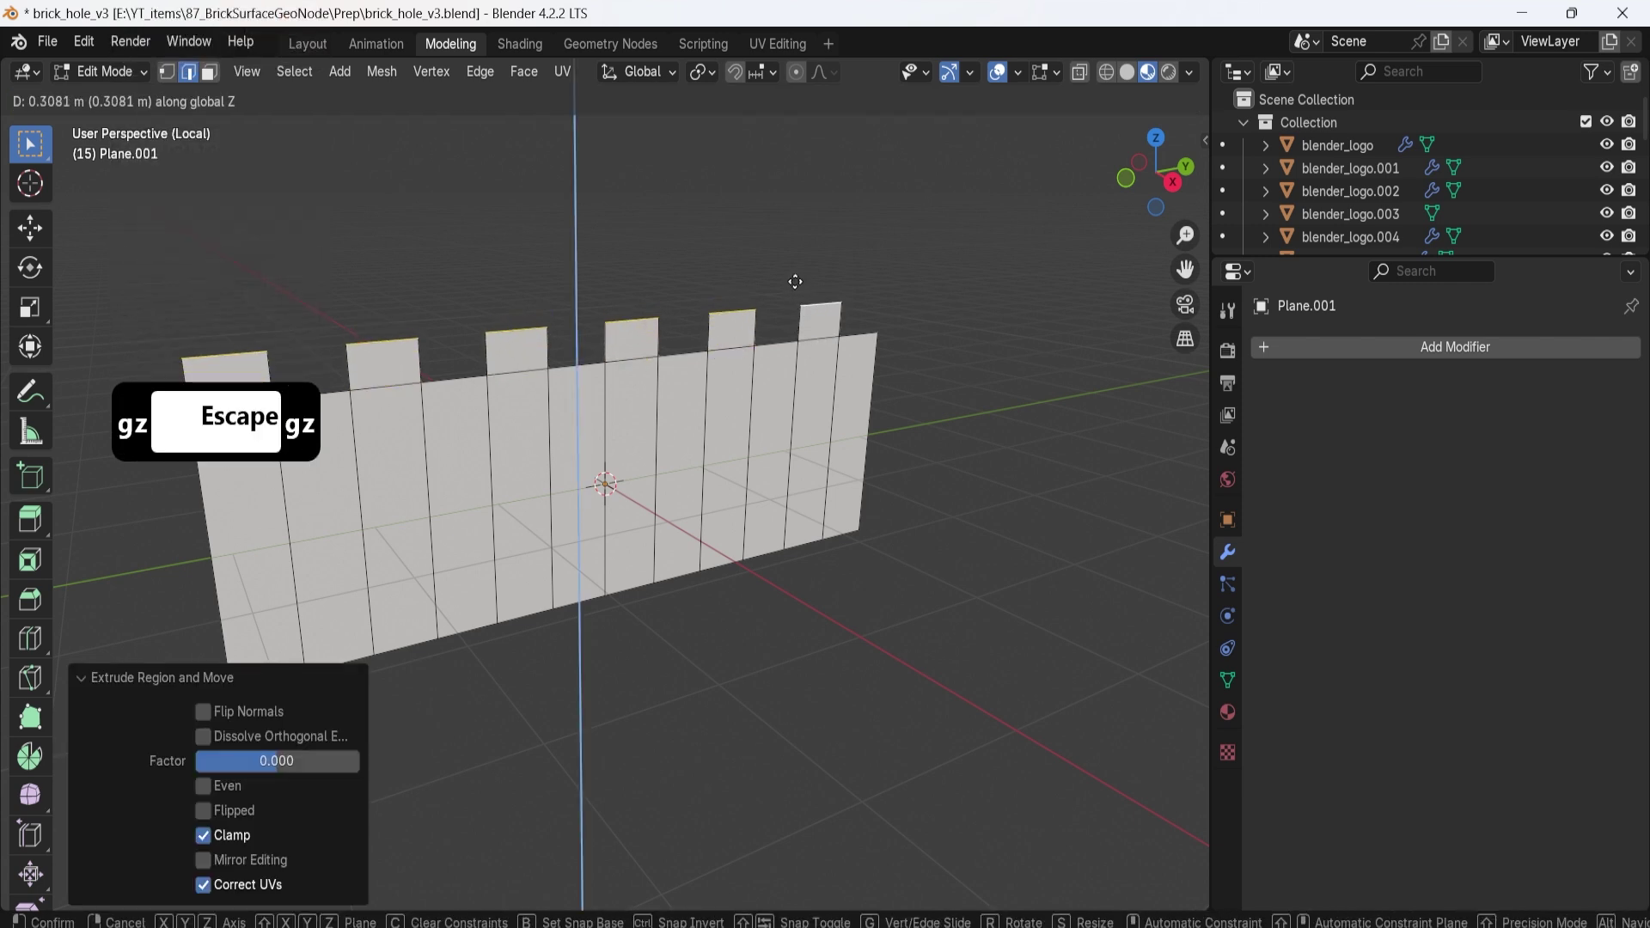
click(792, 276)
shift+middle_drag(792, 275, 757, 326)
middle_drag(756, 327, 729, 370)
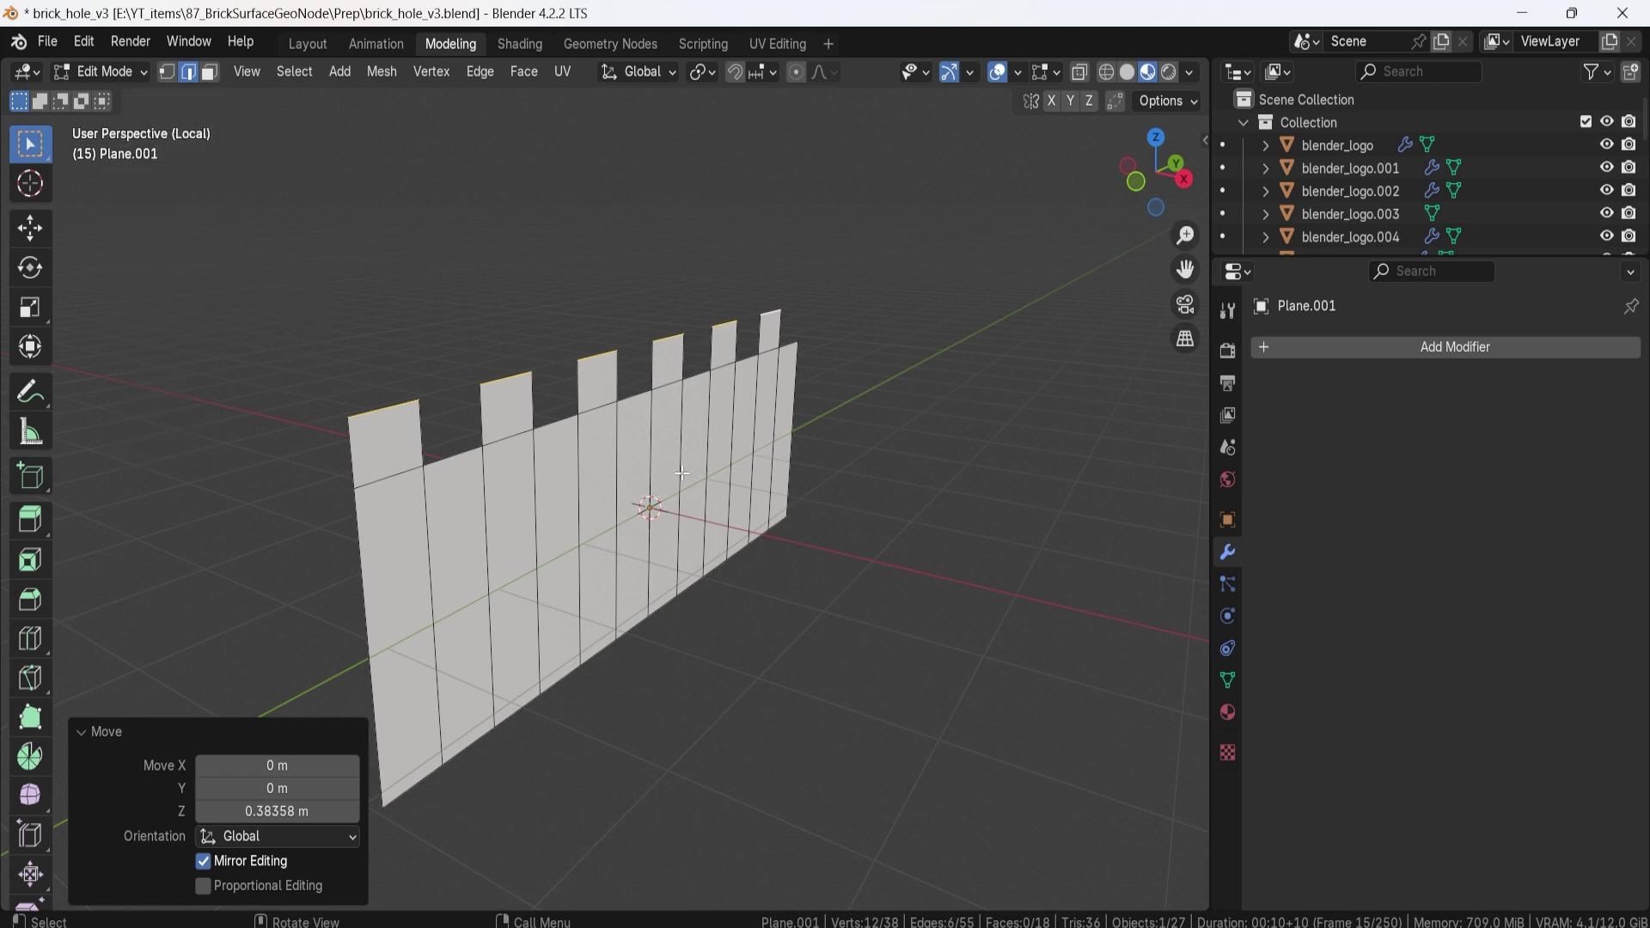
Step: Add two evenly spaced horizontal loop cuts through the wall's main body
key(Tab)
middle_drag(724, 475, 644, 508)
key(Tab)
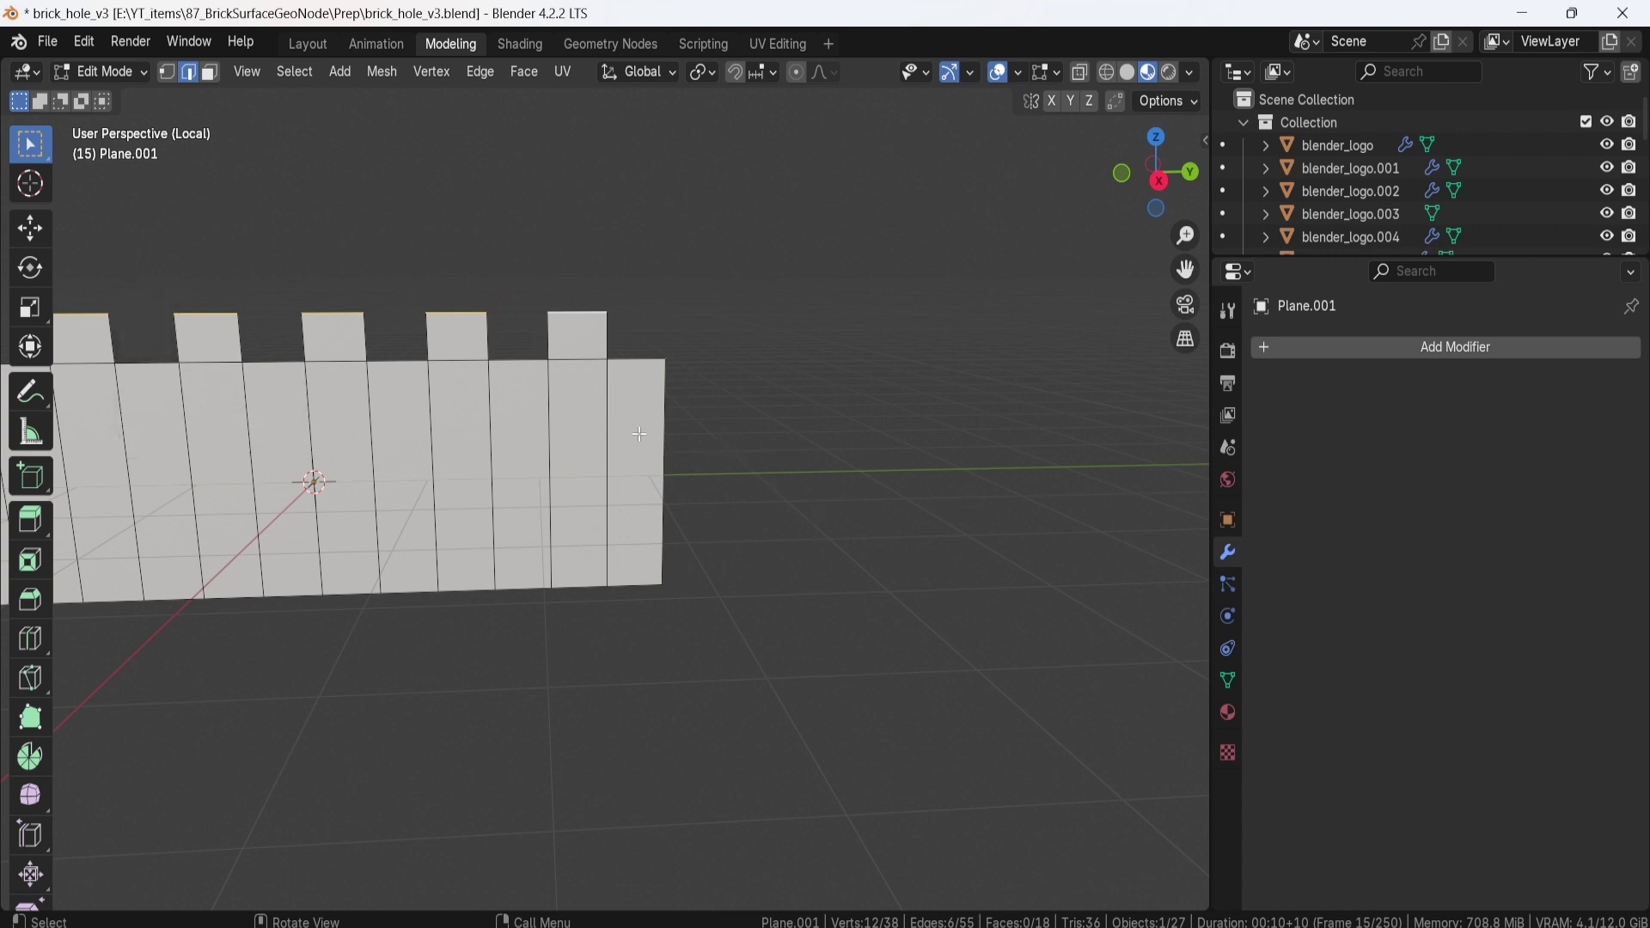
key(ctrl+r)
scroll(627, 454, up, 1)
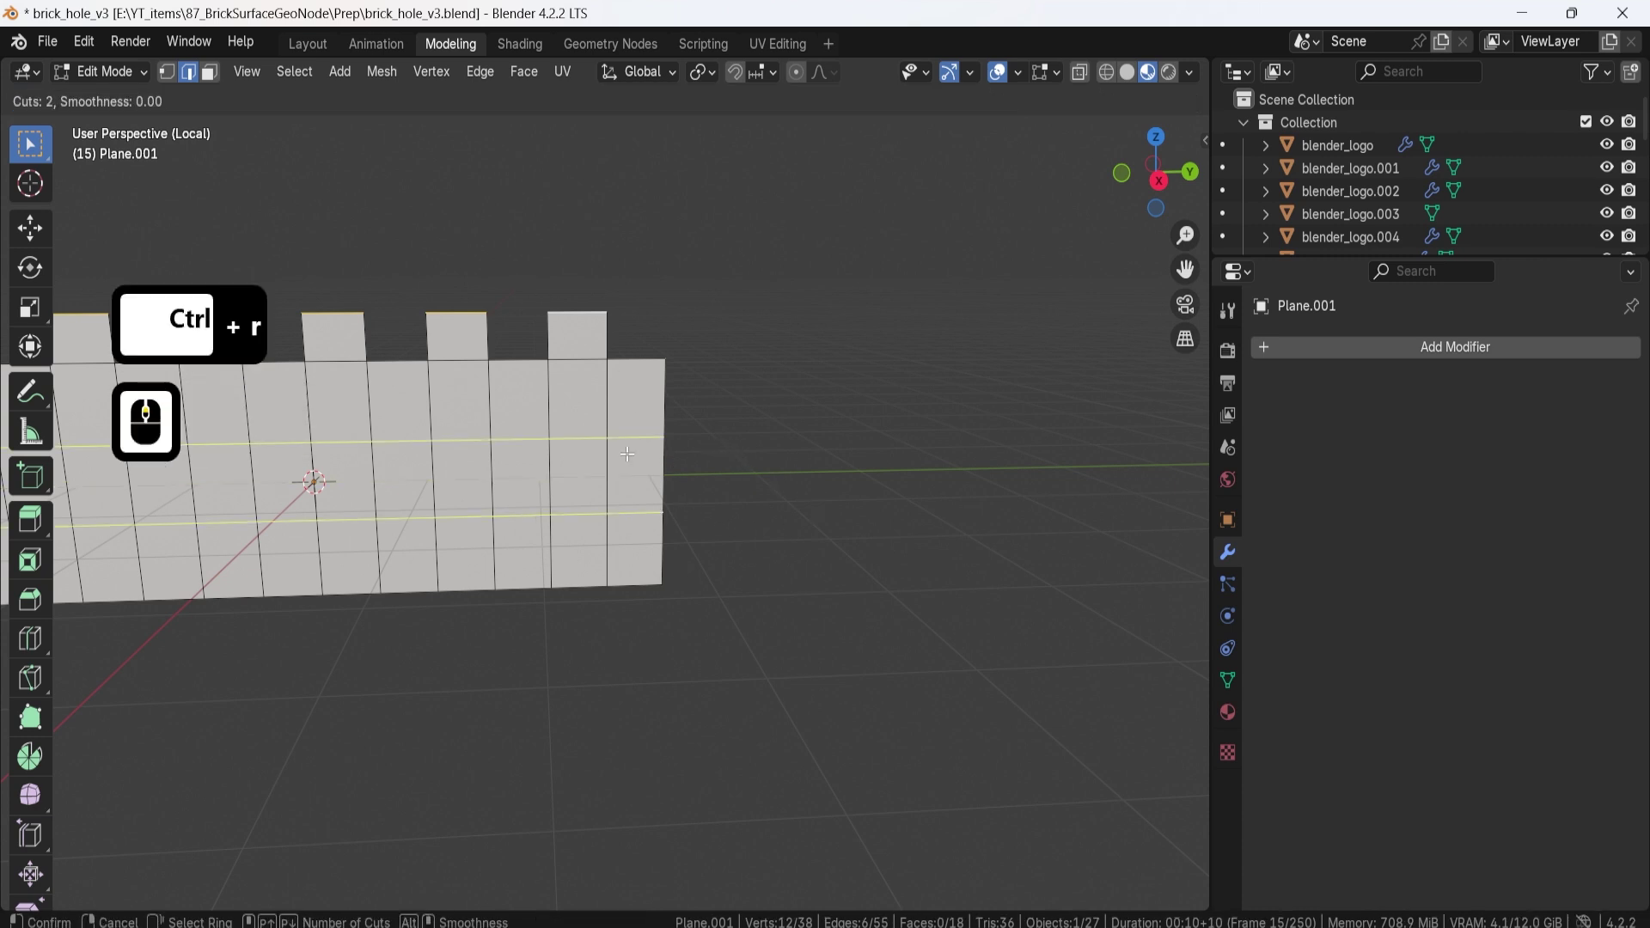
click(628, 454)
right_click(628, 453)
Step: Move the two lower edge segments at the wall's +Y end outward about 0.492 m along global Y
key(2)
click(666, 493)
shift+click(667, 497)
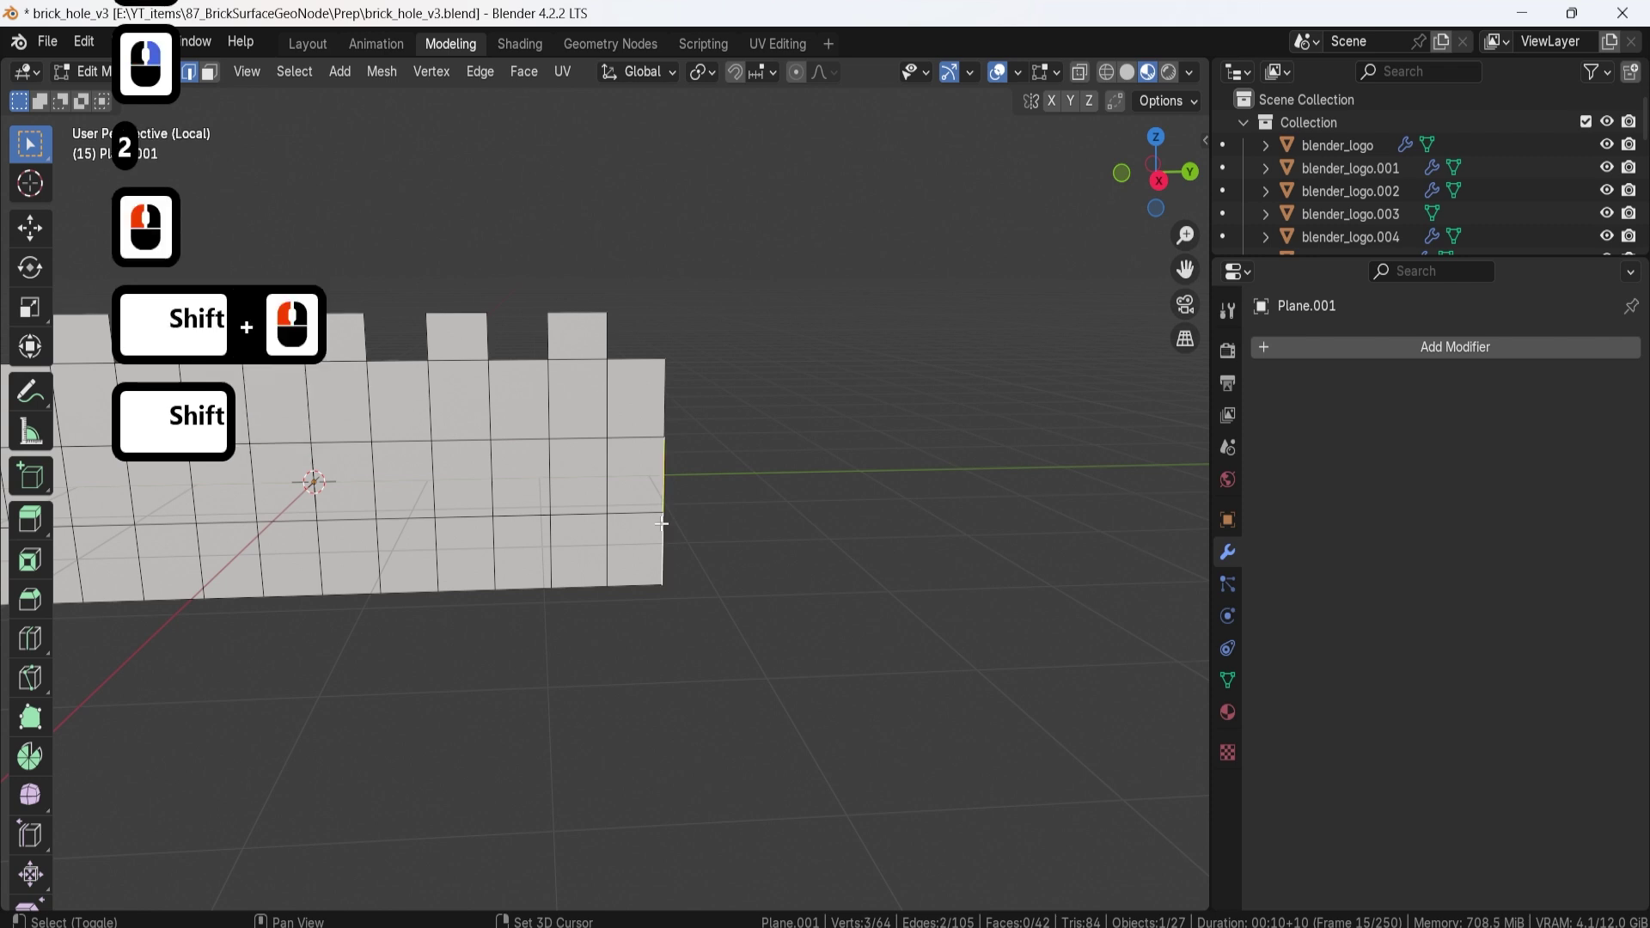
key(g)
key(y)
click(716, 535)
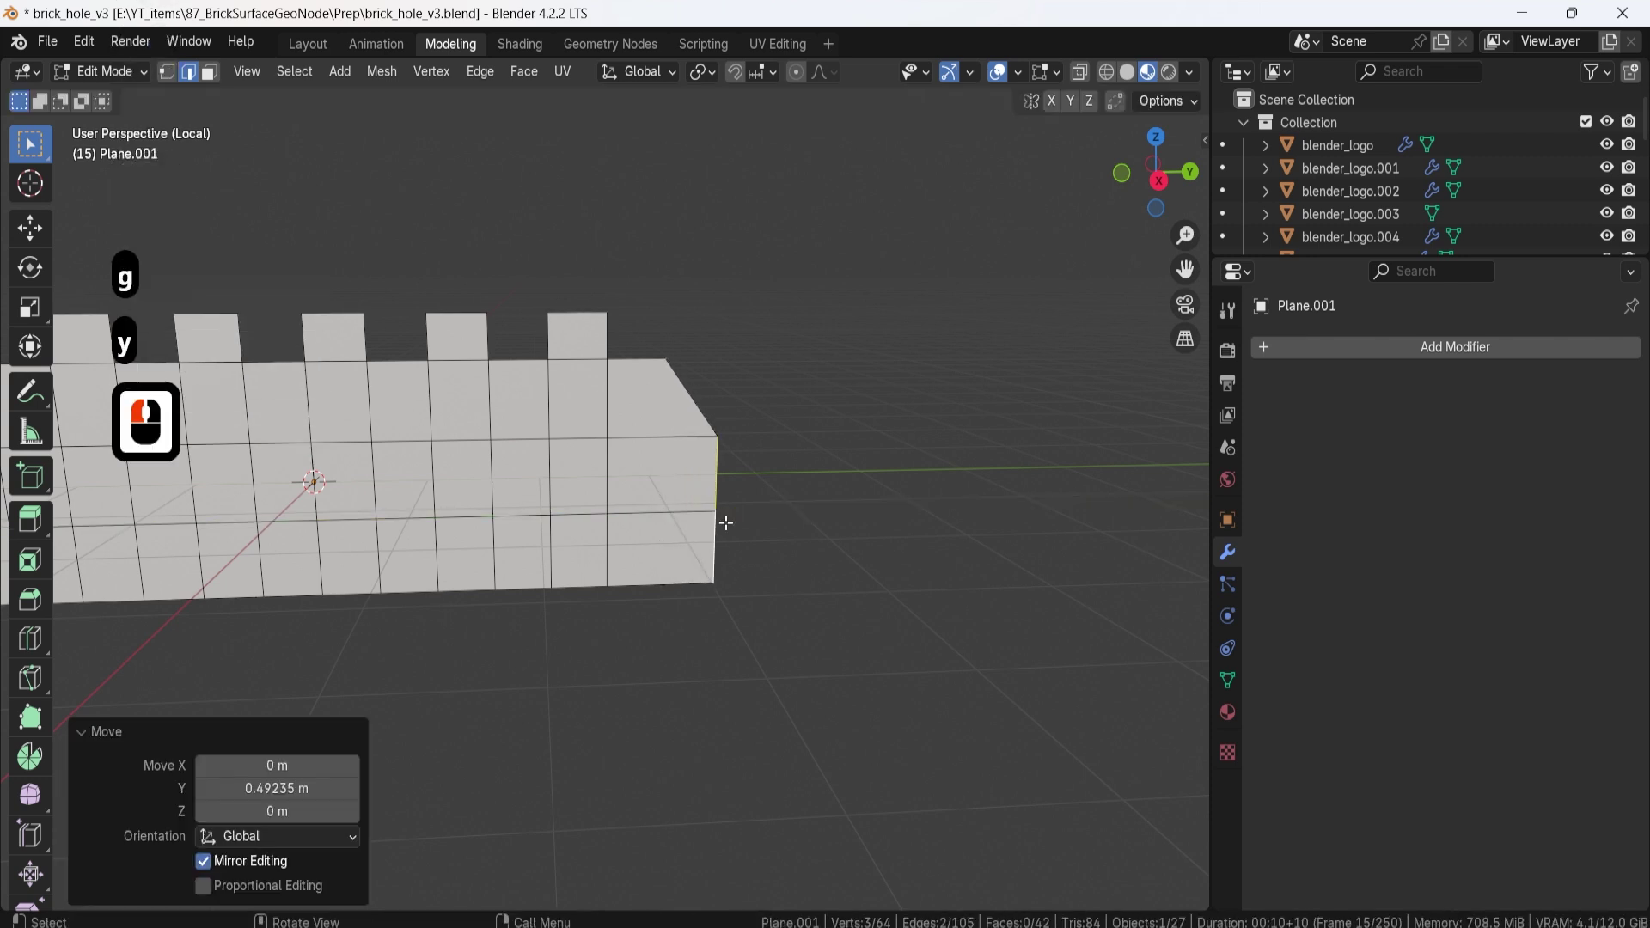
Step: Move the lowest end edge a further 0.575 m or so along global Y, and return to Object Mode
click(715, 536)
key(g)
key(y)
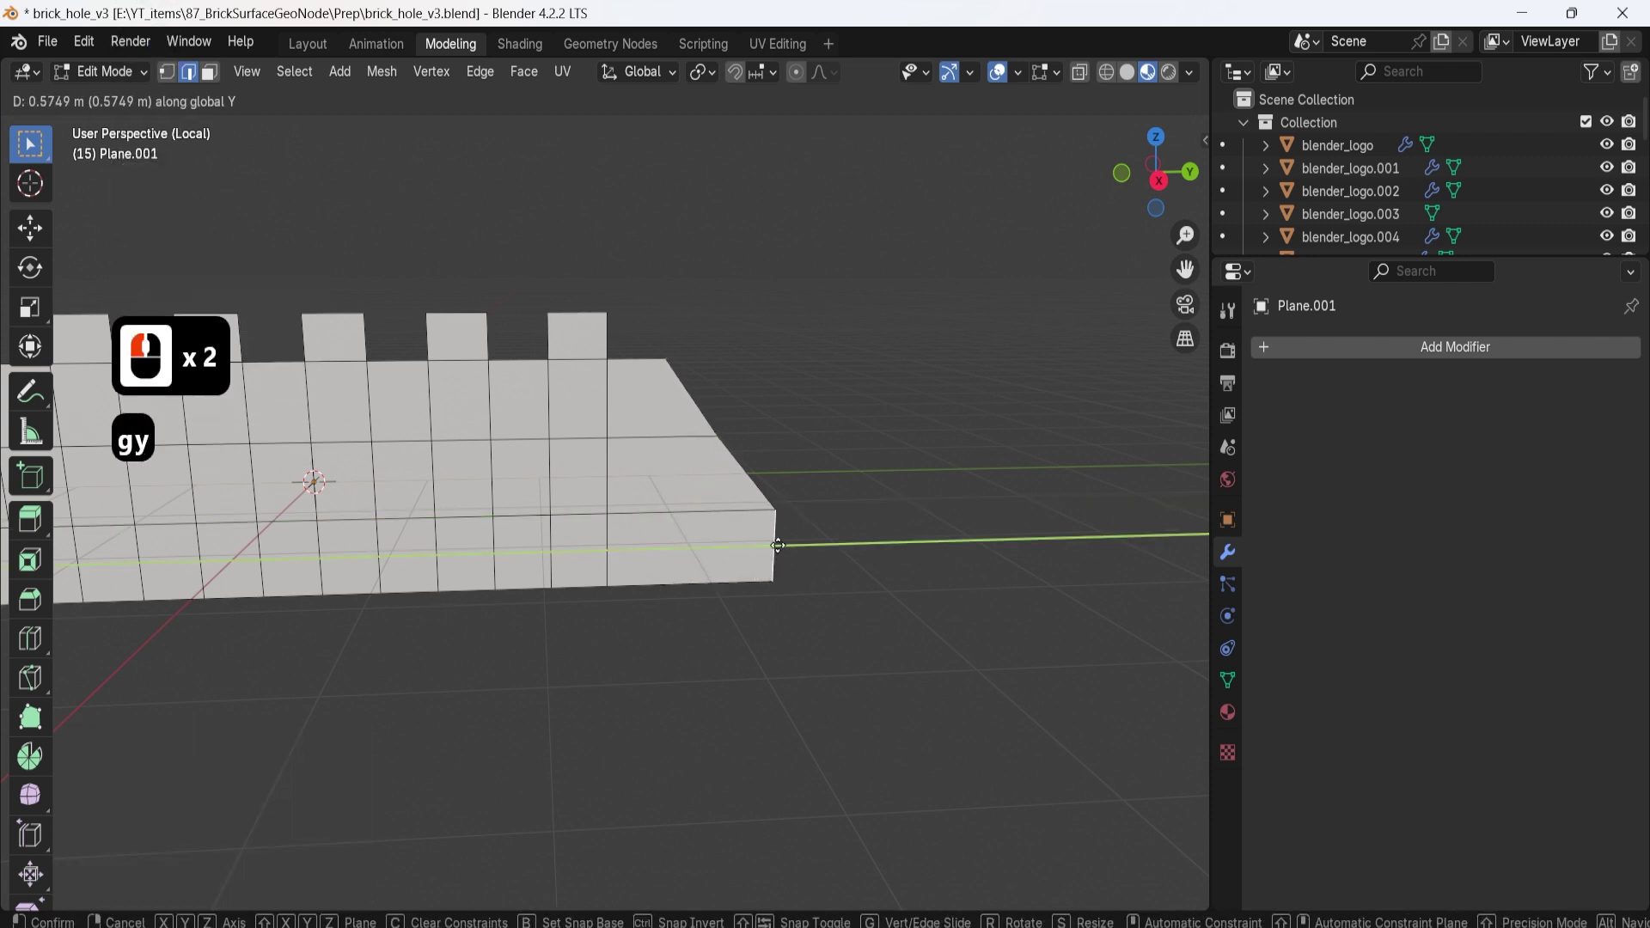
click(778, 545)
key(Tab)
Step: Add a Geometry Nodes modifier to the wall and assign it the Brickify node group
shift+middle_drag(526, 427, 681, 435)
click(681, 387)
click(1320, 348)
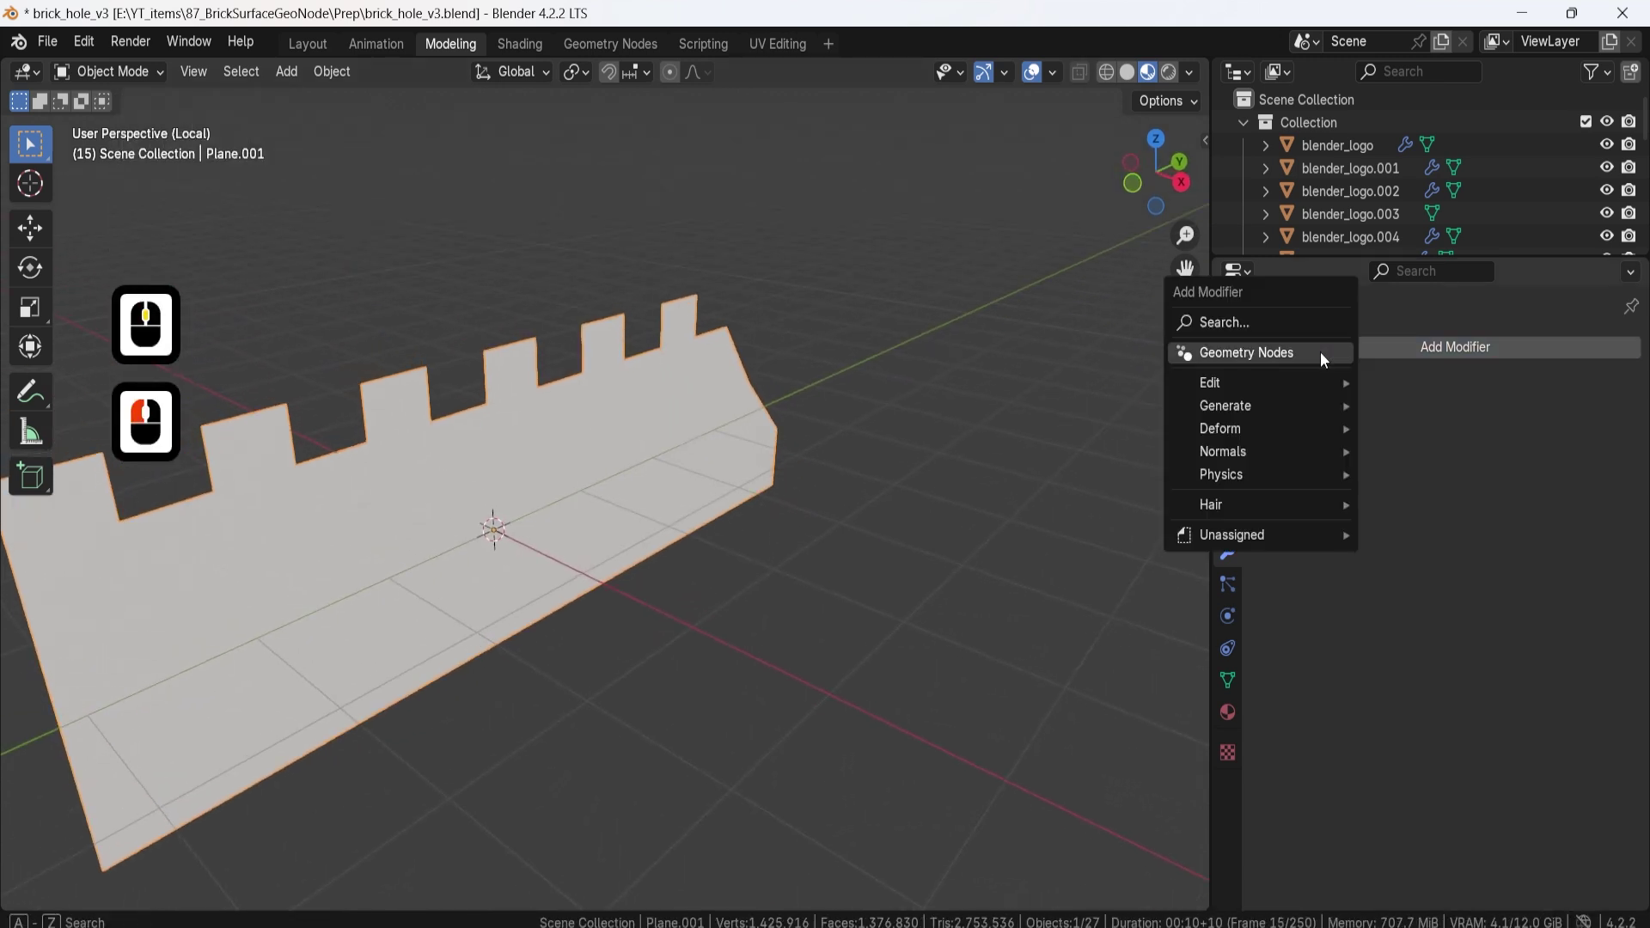
click(1320, 352)
click(1262, 420)
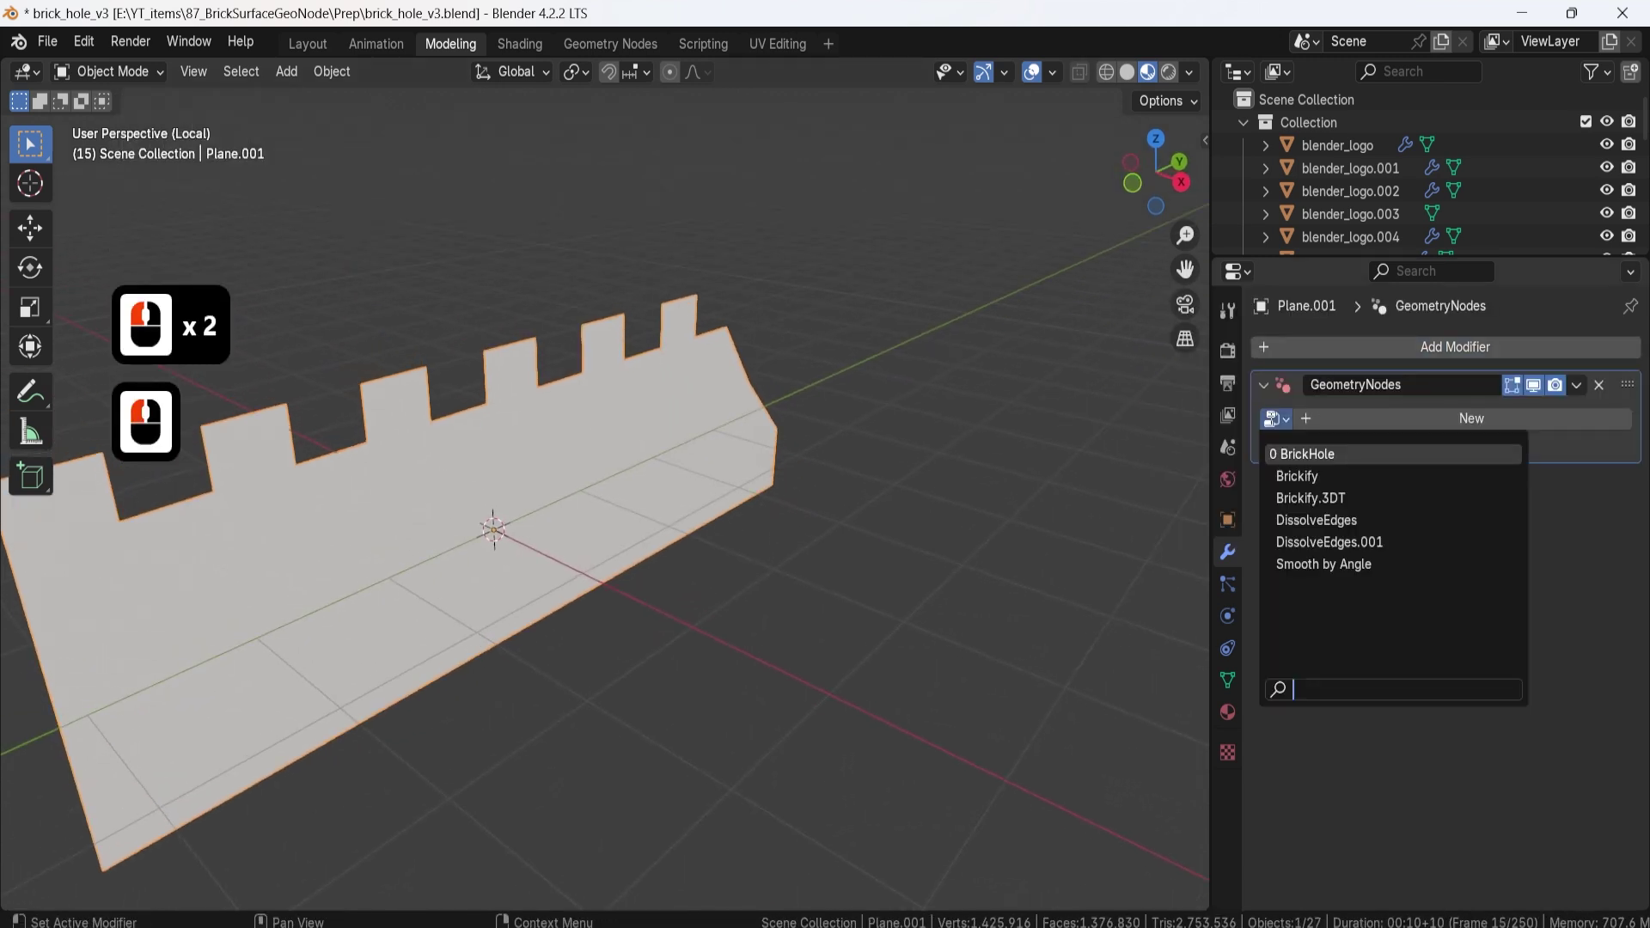
click(1288, 452)
Step: Raise the wall's whole bottom edge row about 0.401 m along global Z in Edit Mode, and return to Object Mode
shift+middle_drag(571, 395, 677, 389)
click(691, 391)
key(Tab)
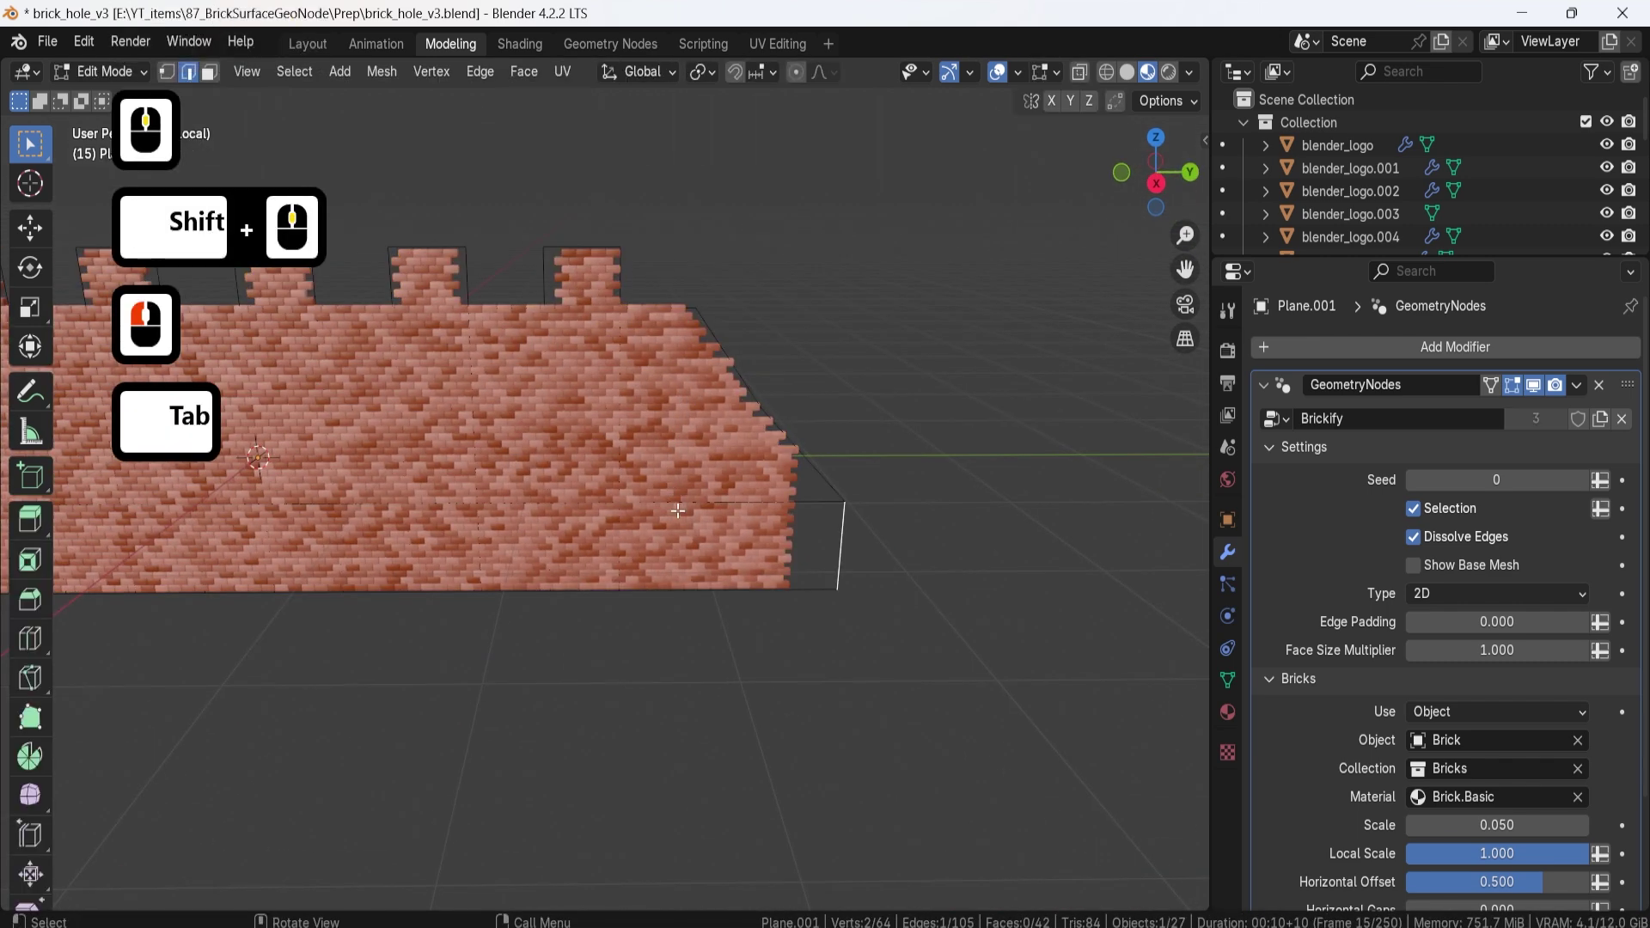
key(2)
click(756, 581)
middle_drag(757, 581, 667, 497)
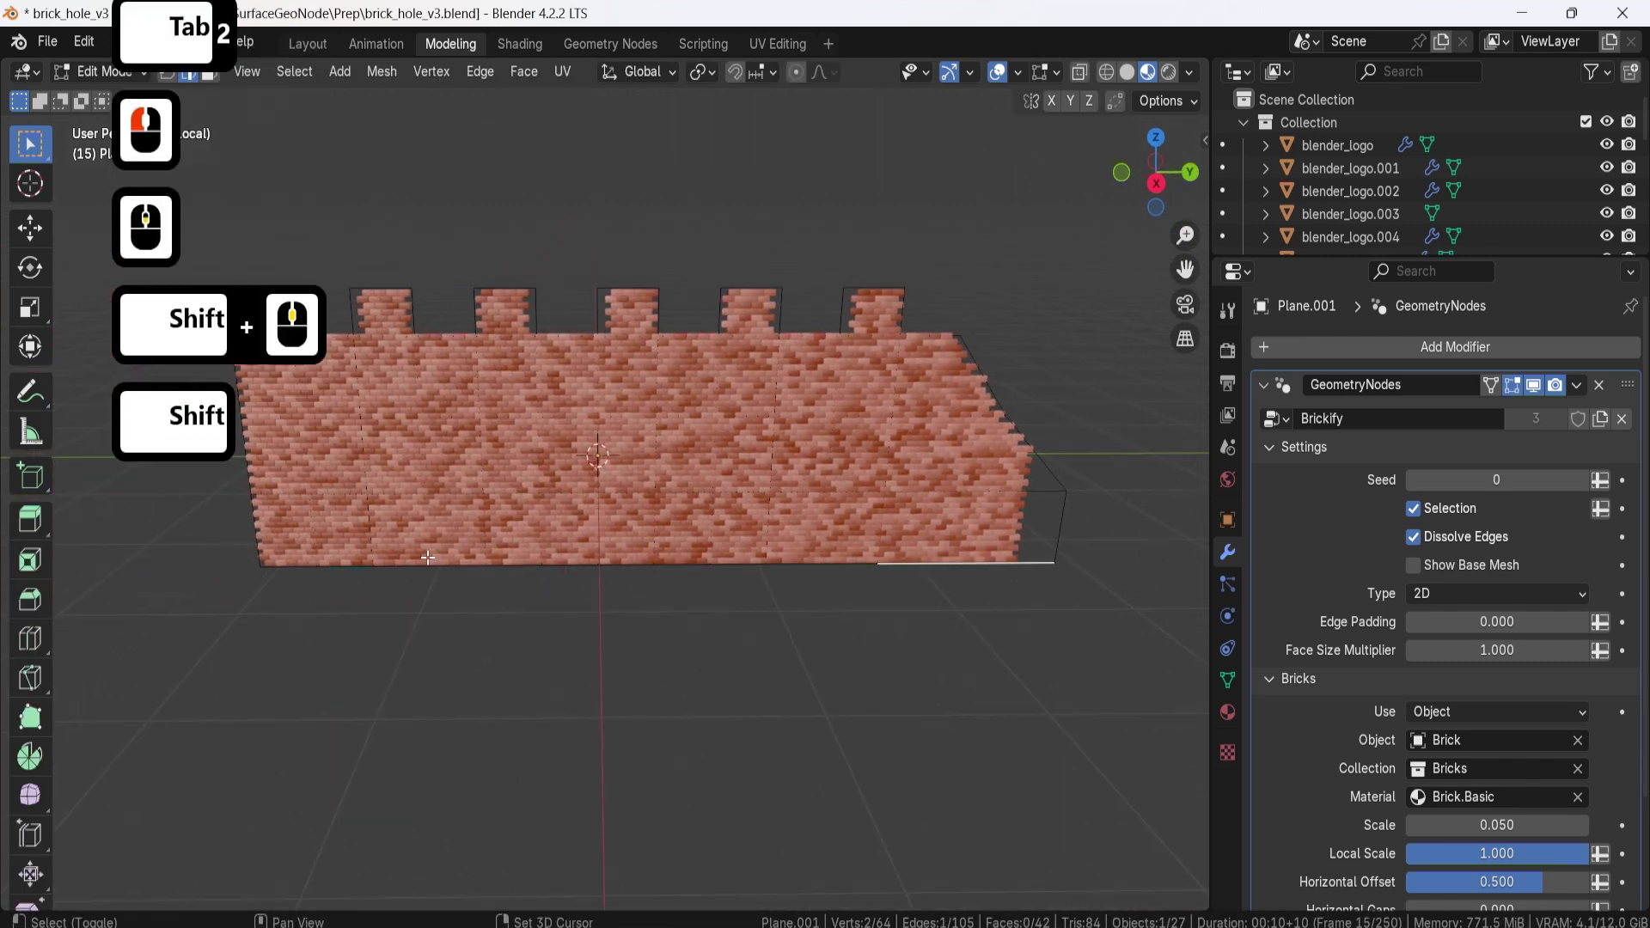
alt+shift+click(370, 563)
key(g)
key(z)
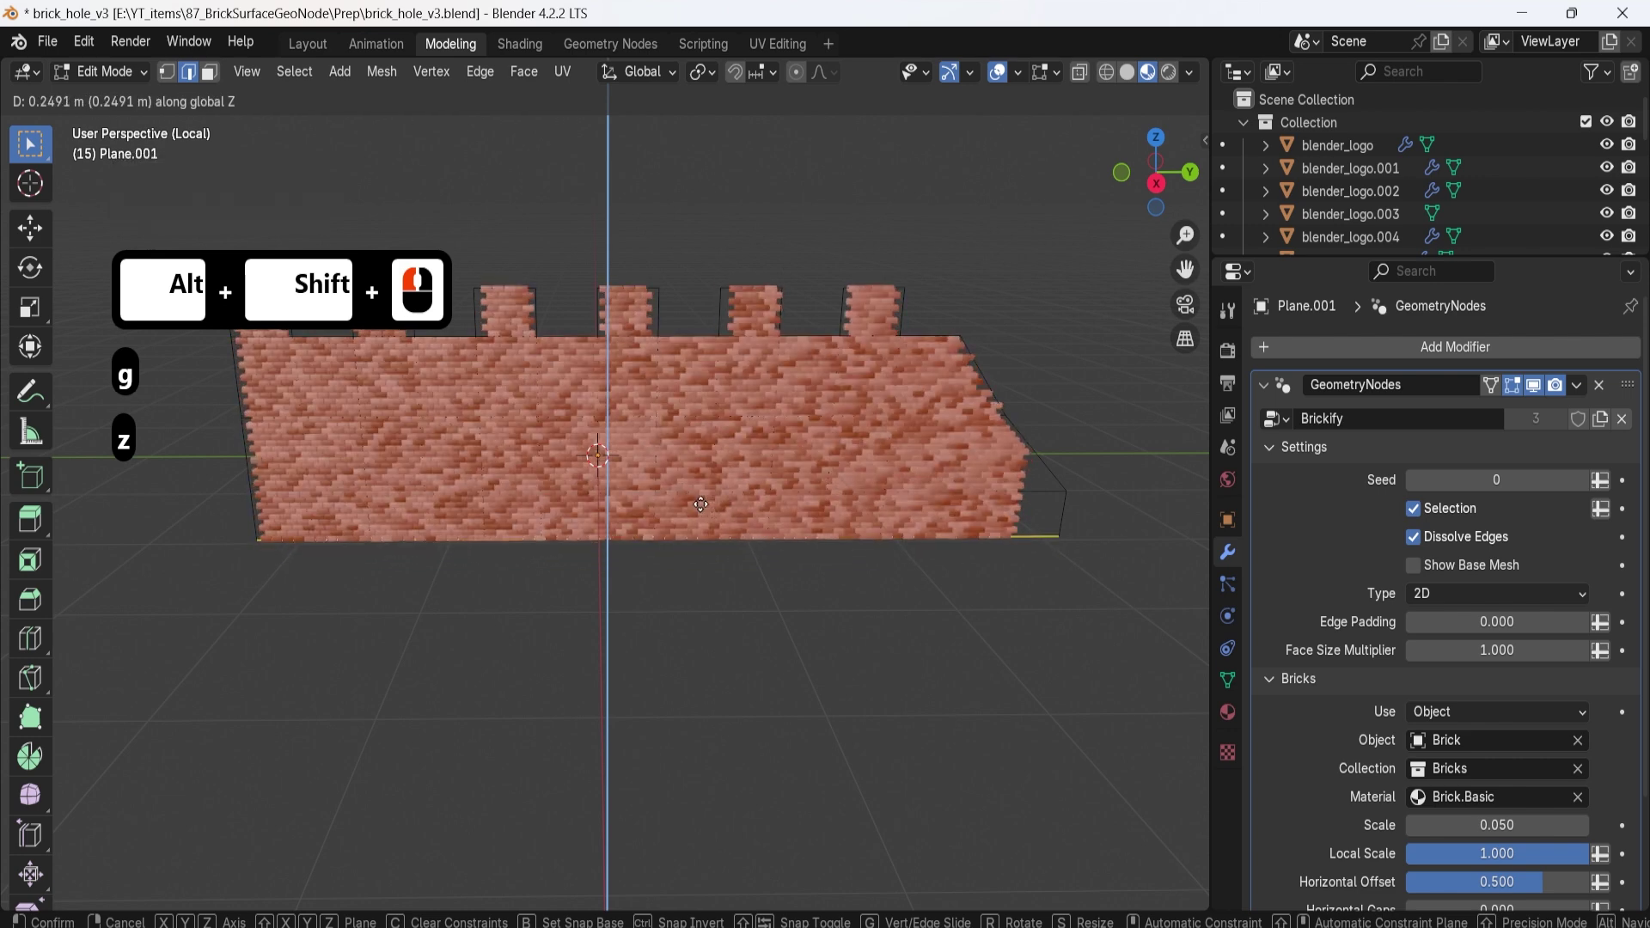
click(701, 488)
key(Tab)
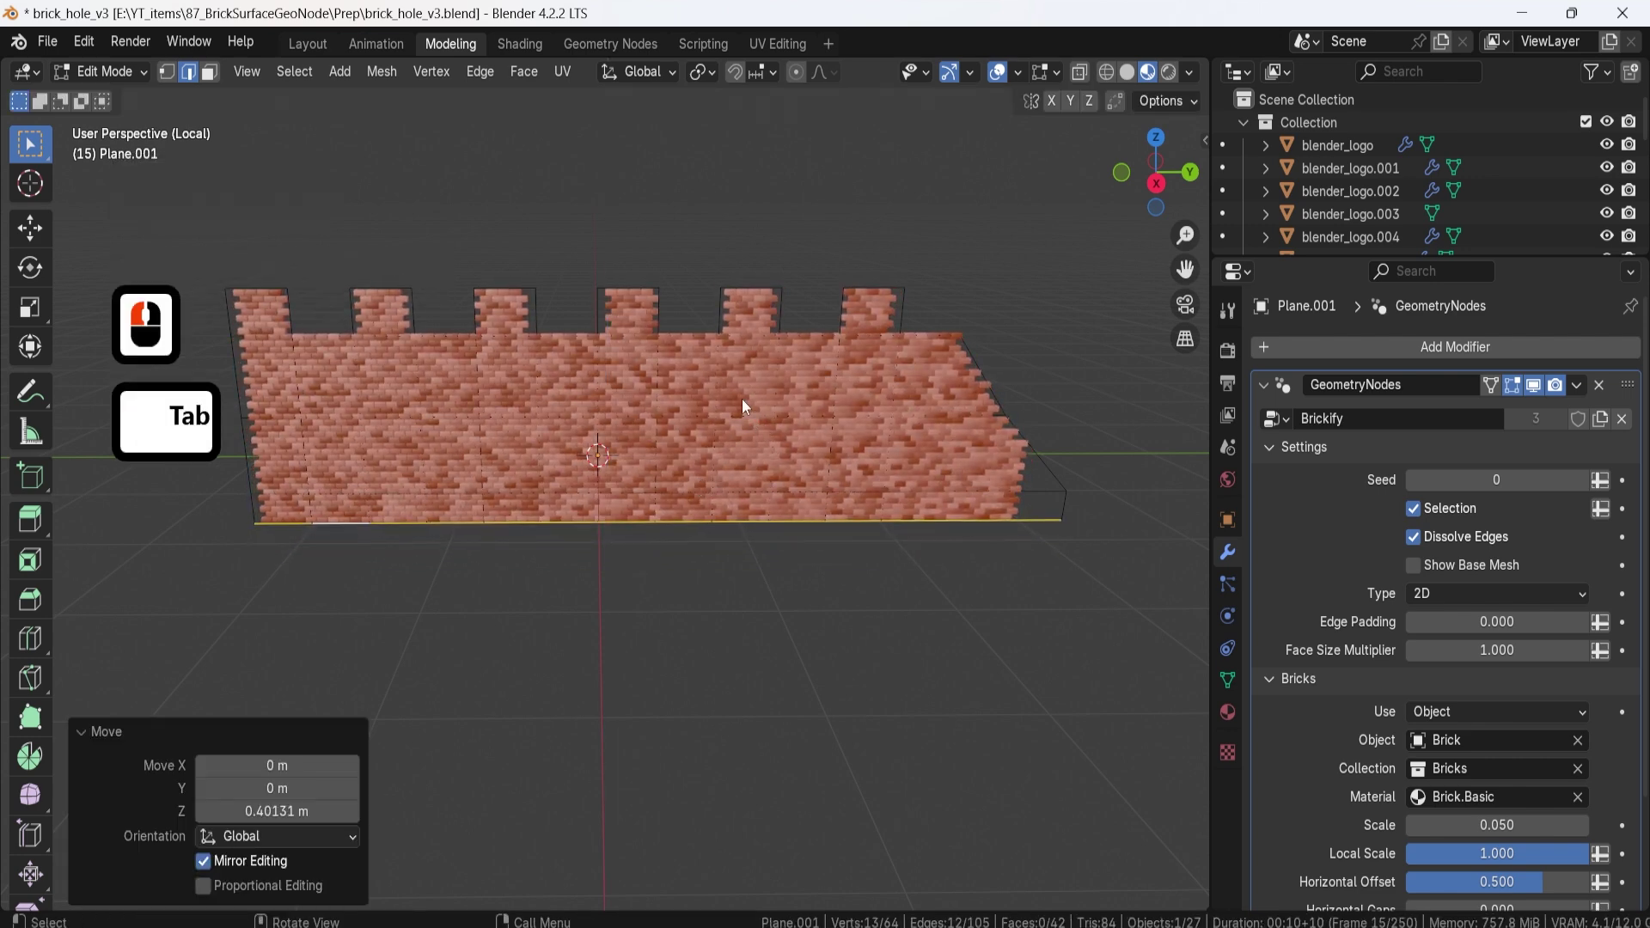
Step: Set the wall's brick Scale to 0.062
middle_drag(729, 376, 1239, 643)
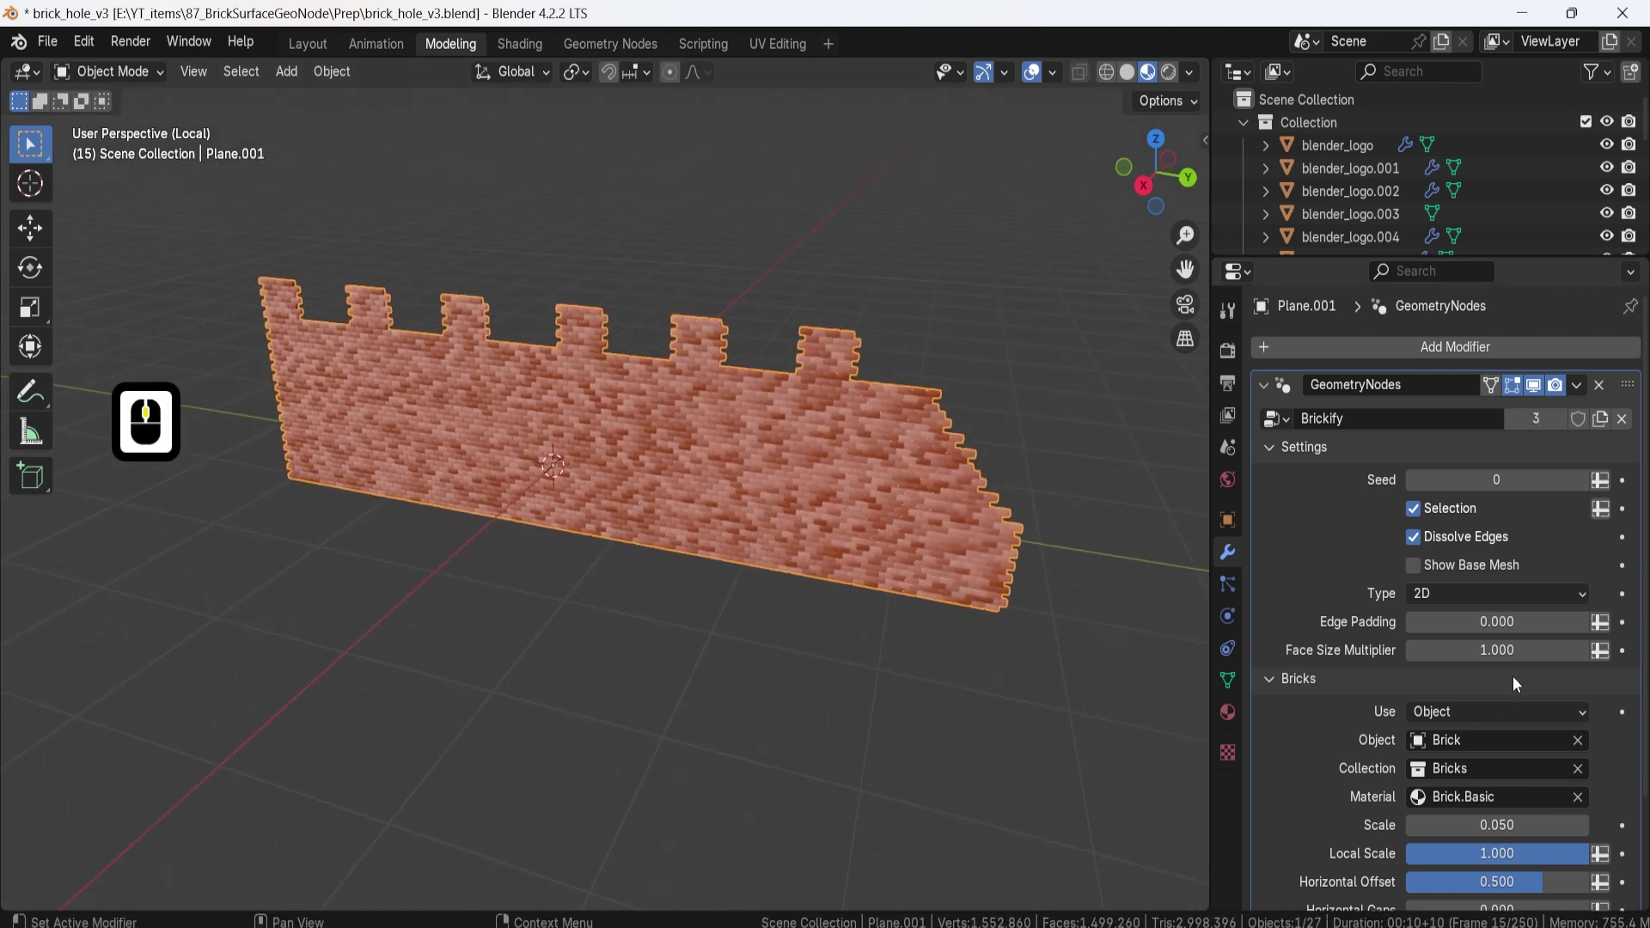
key(shift)
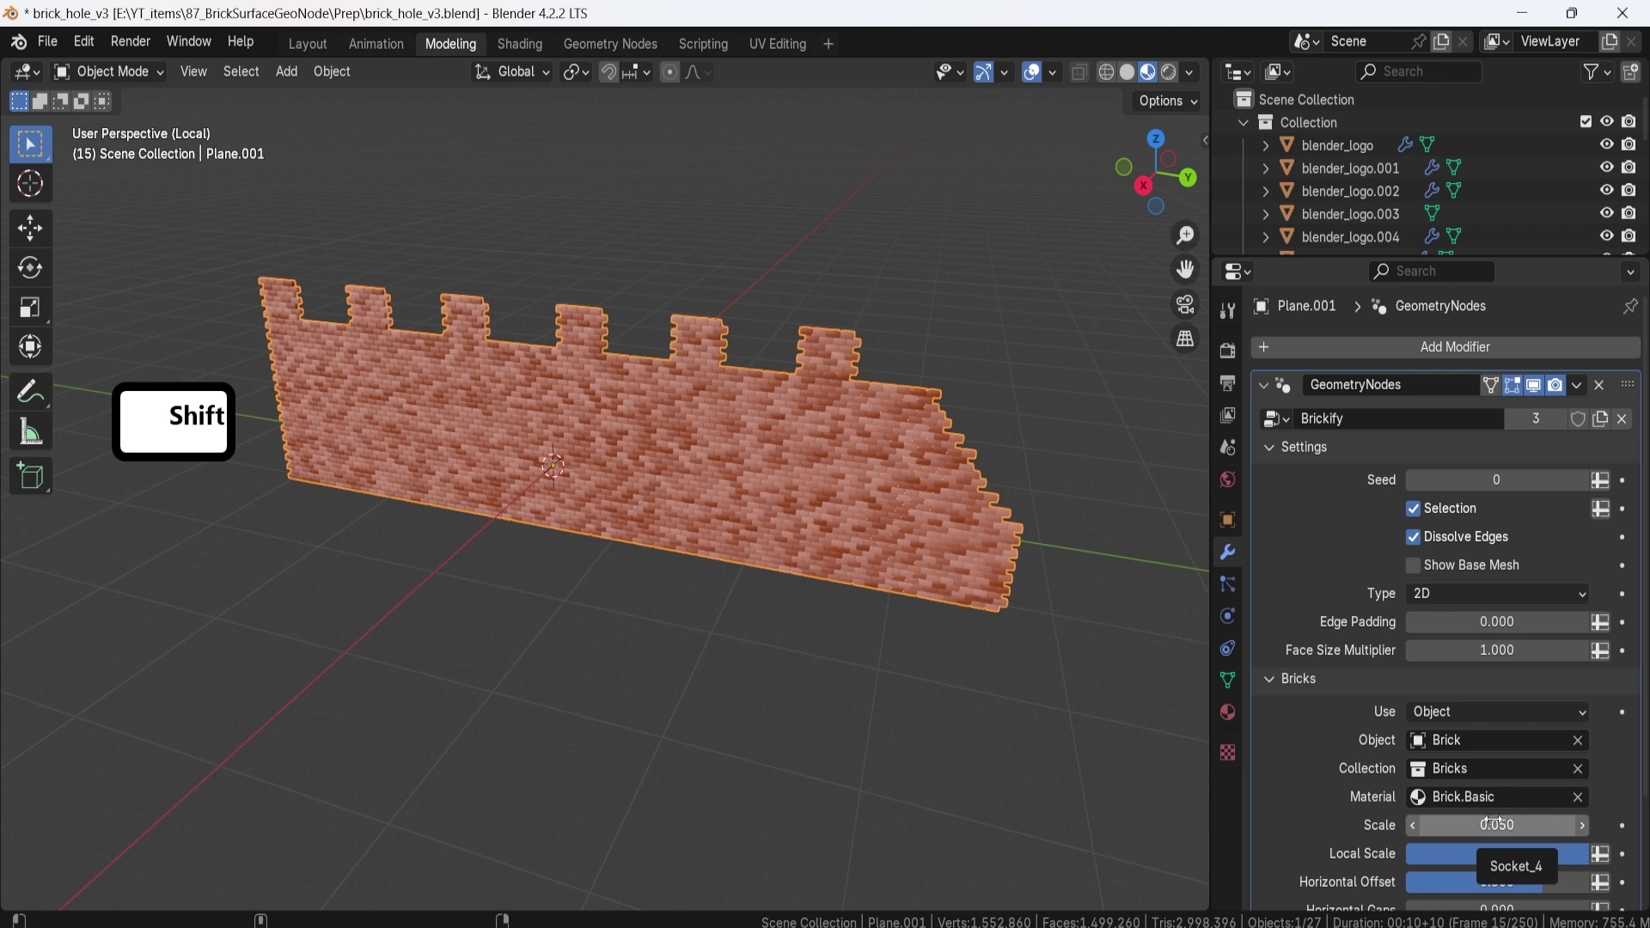
mouse_move(1496, 824)
shift+mouse_down()
mouse_move(1511, 823)
mouse_move(1495, 821)
shift+mouse_up()
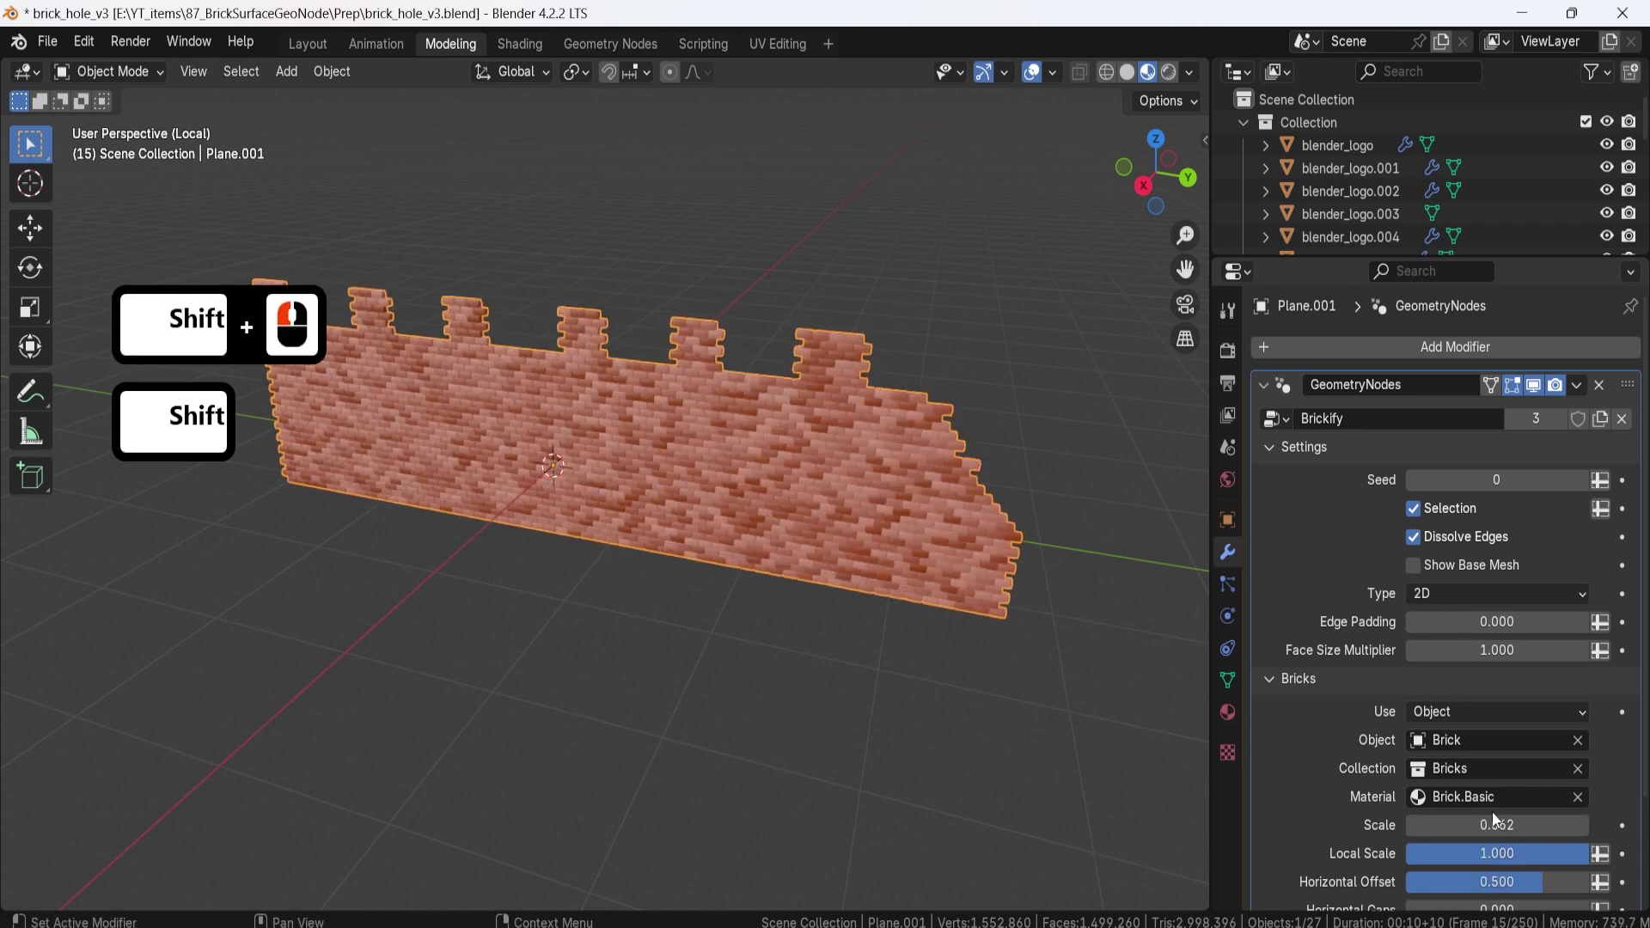
Step: Set the wall's brick Collection to BricksAged and examine the bricks up close
click(1422, 771)
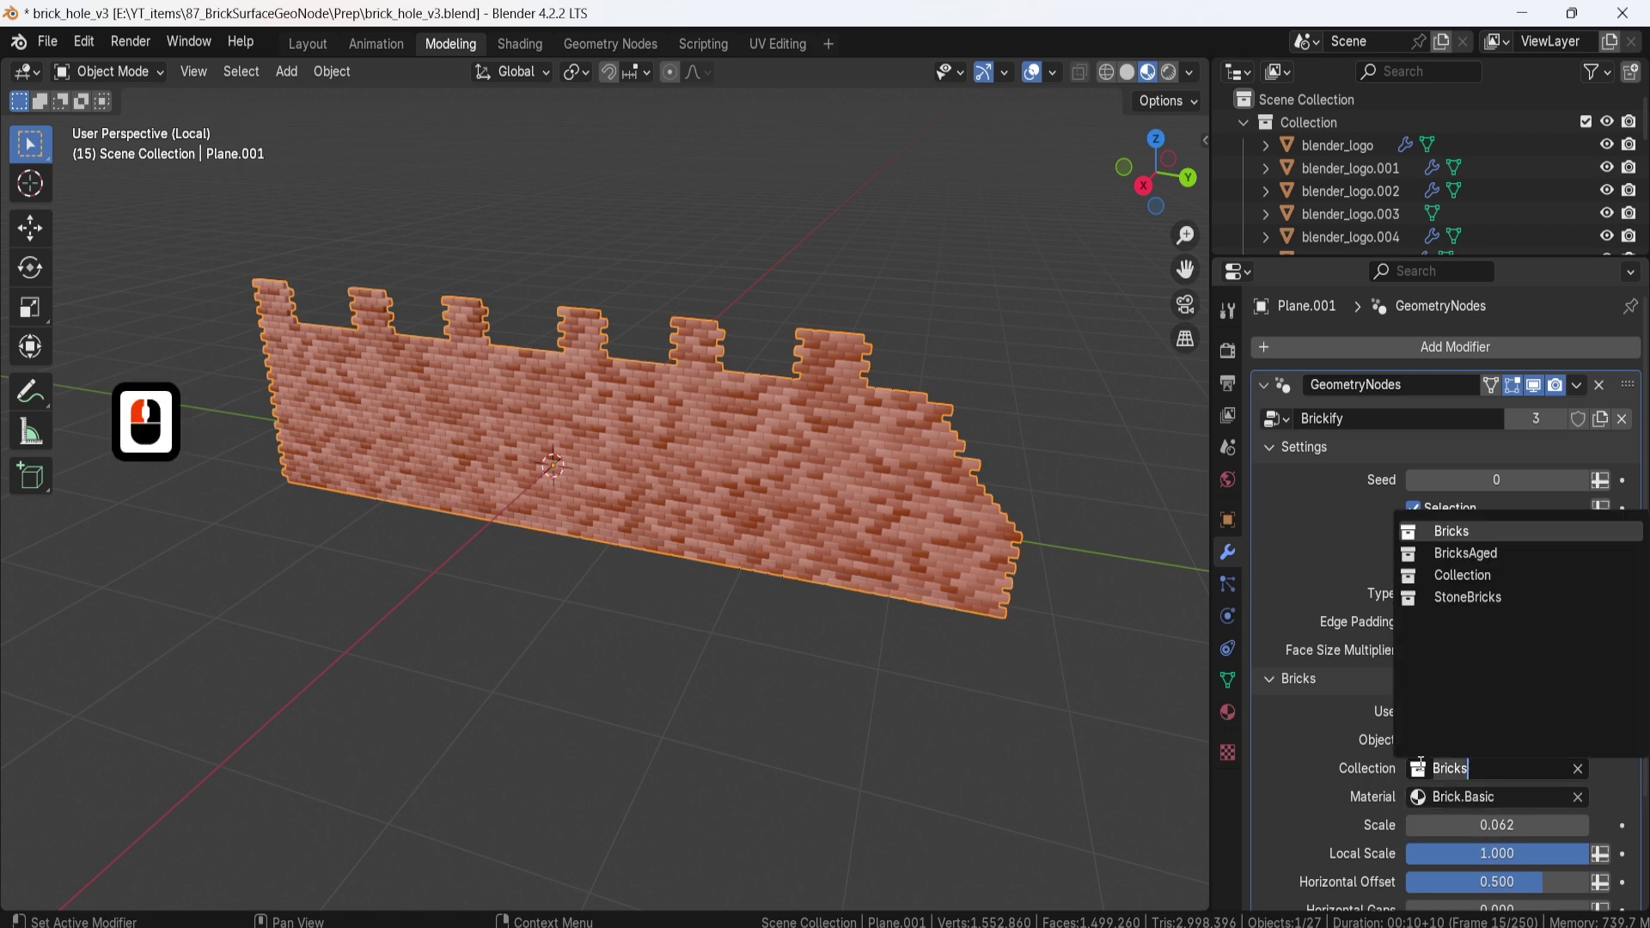
click(1480, 554)
middle_drag(829, 487, 745, 406)
scroll(713, 409, up, 2)
shift+middle_drag(614, 420, 917, 507)
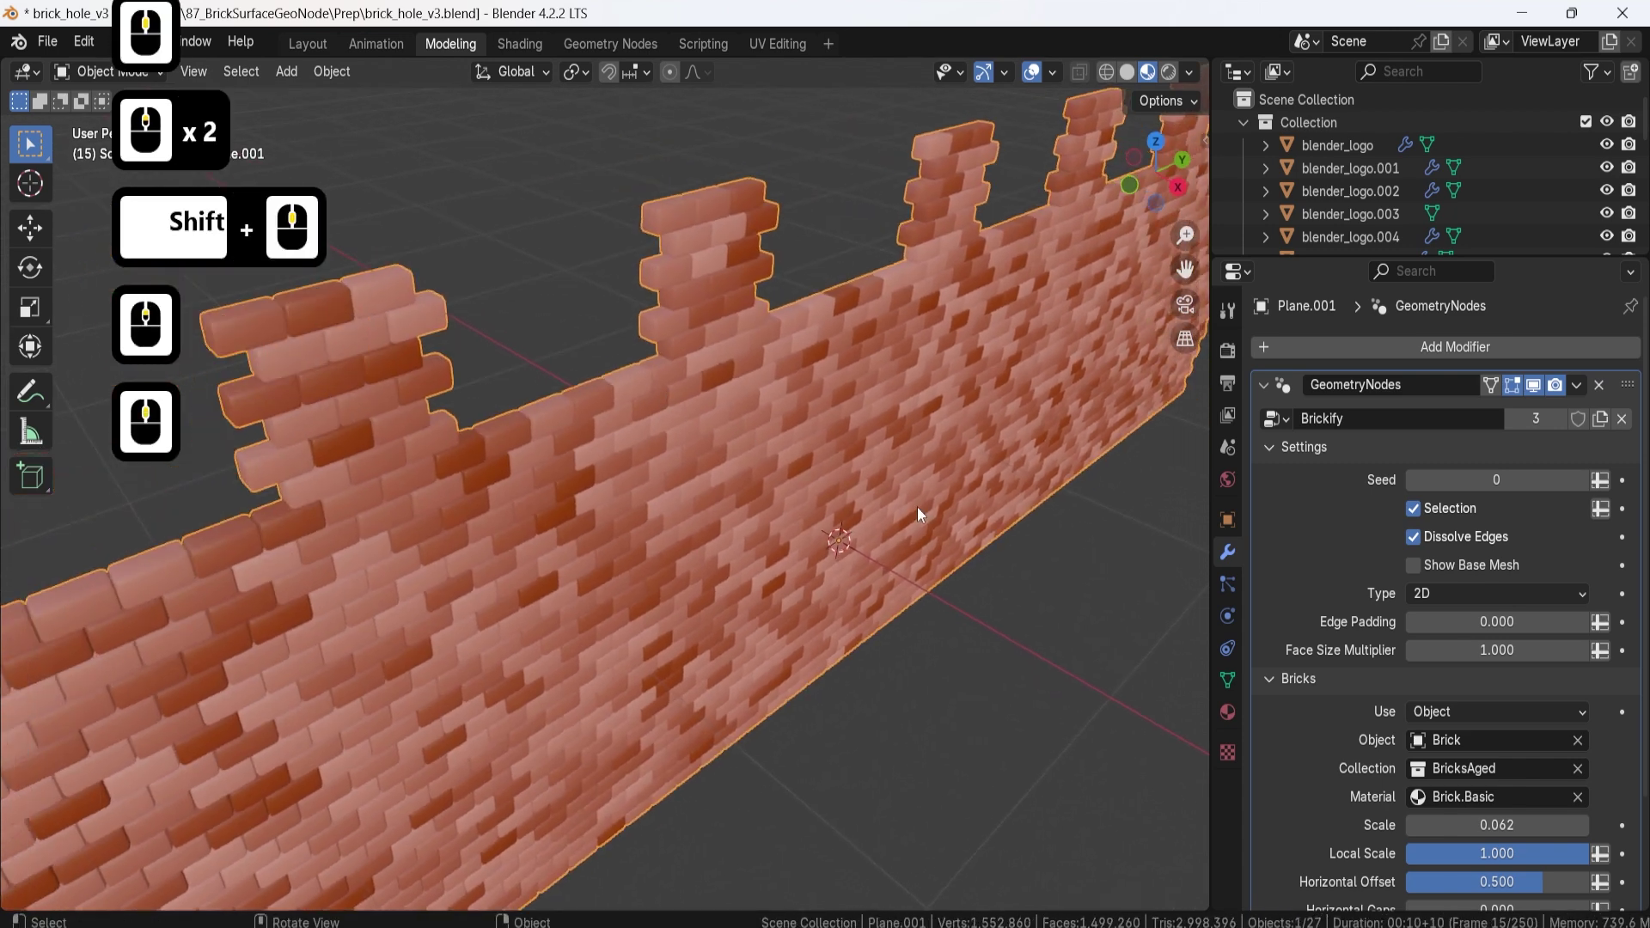
click(1419, 801)
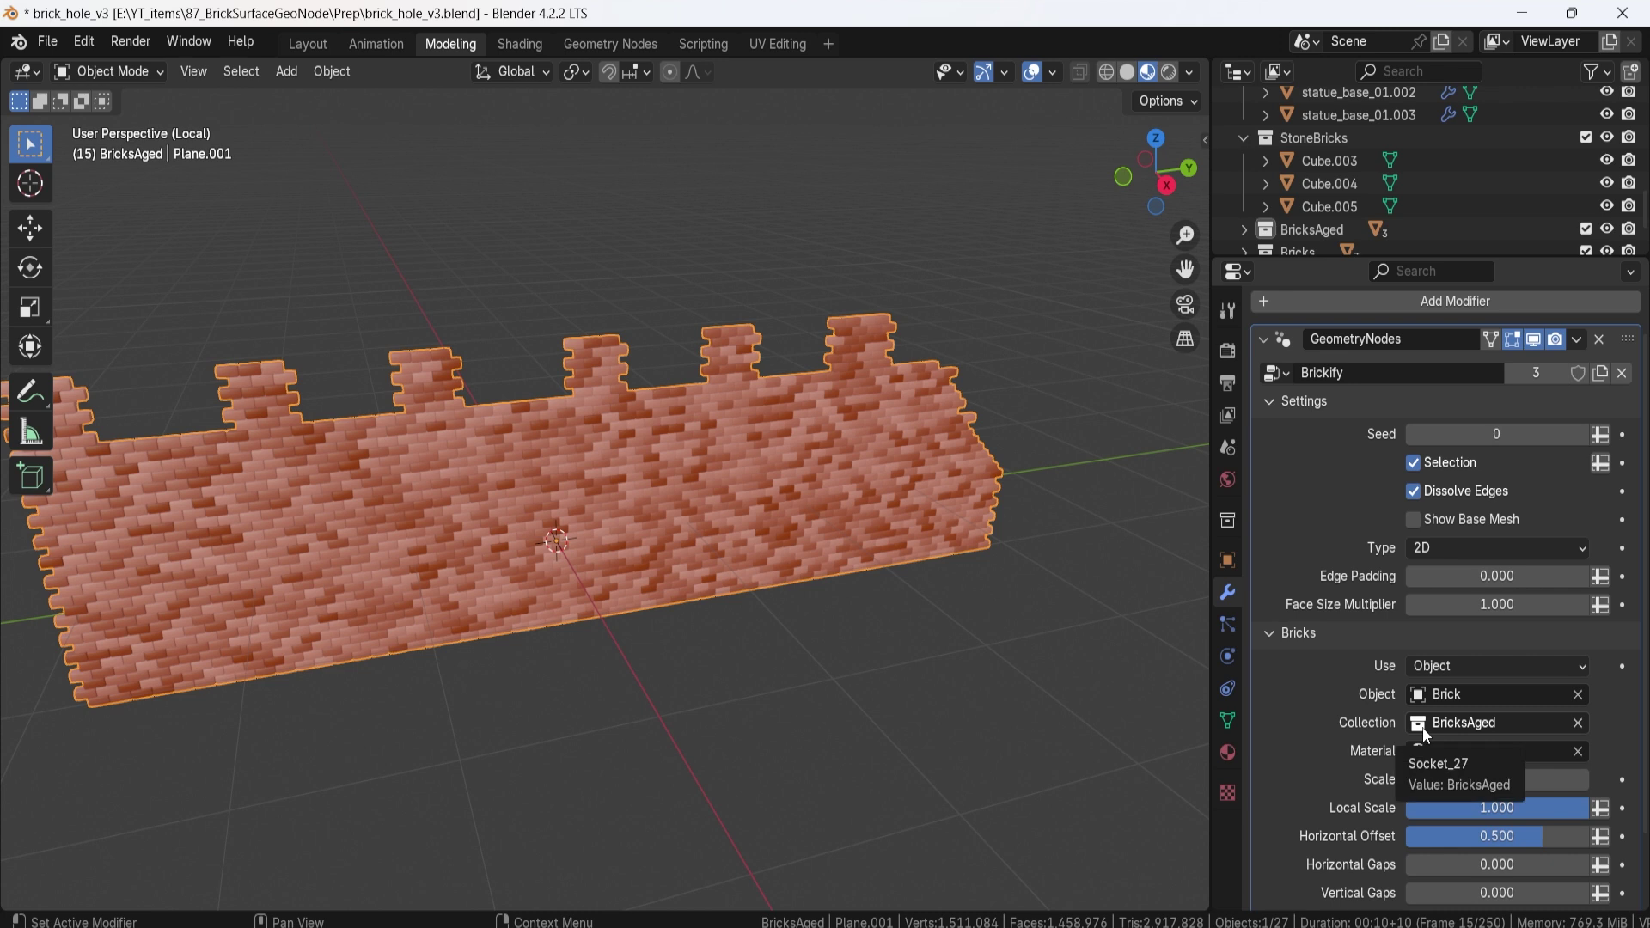
Step: Set both the brick Collection and the brick Material of the wall to StoneBricks
click(1421, 727)
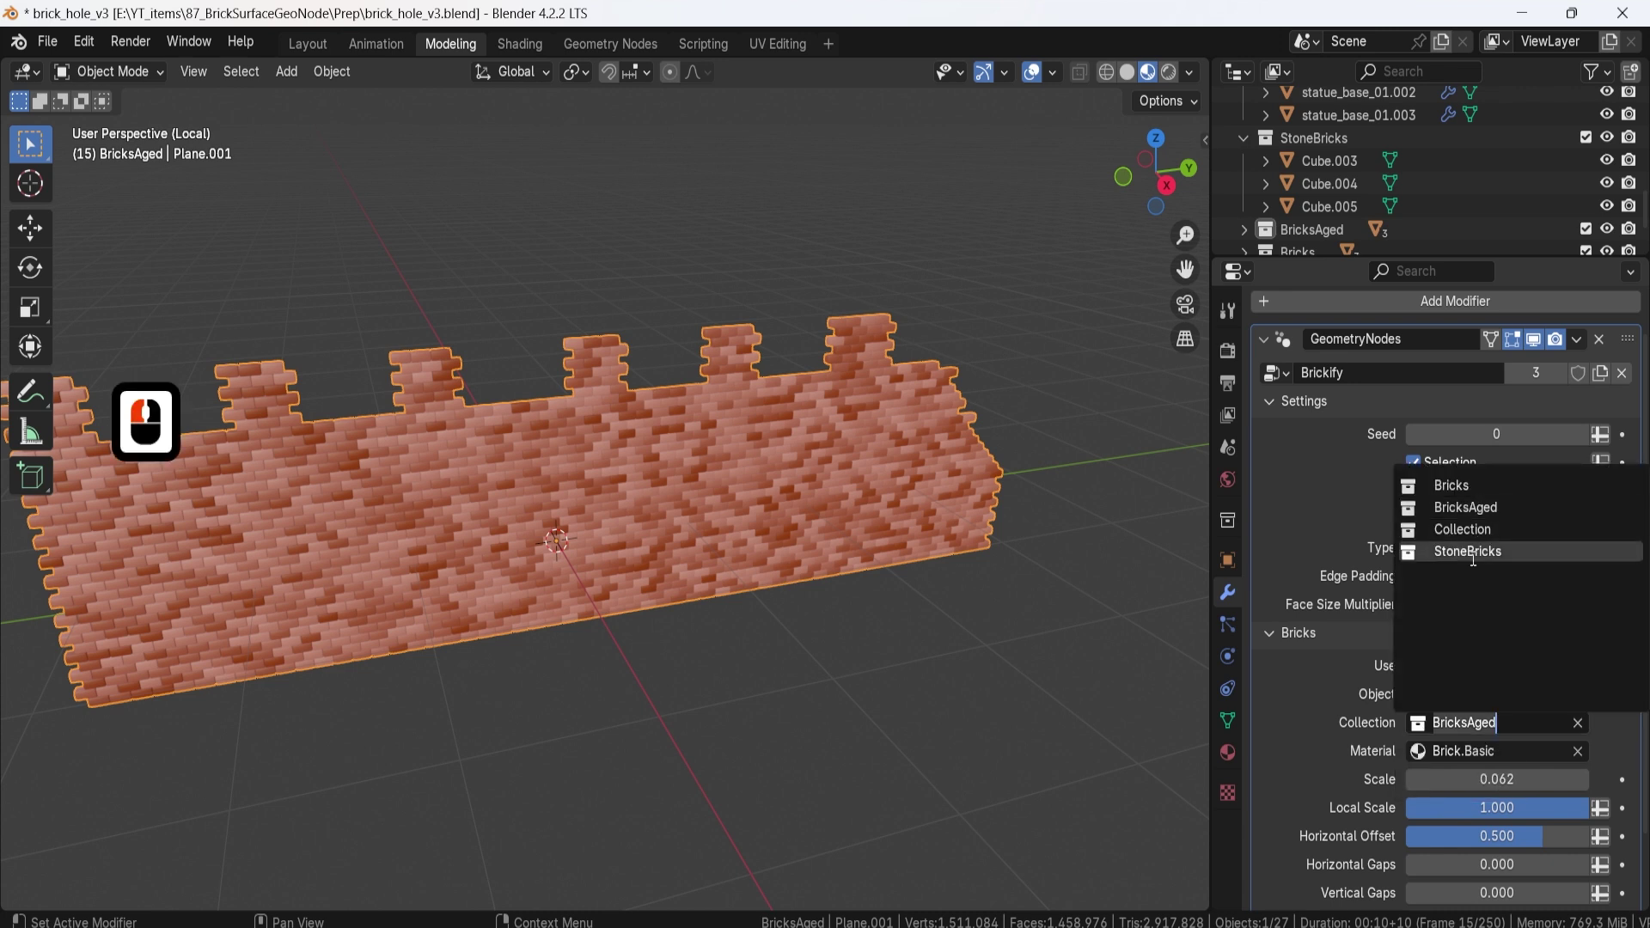
click(1475, 554)
click(1420, 752)
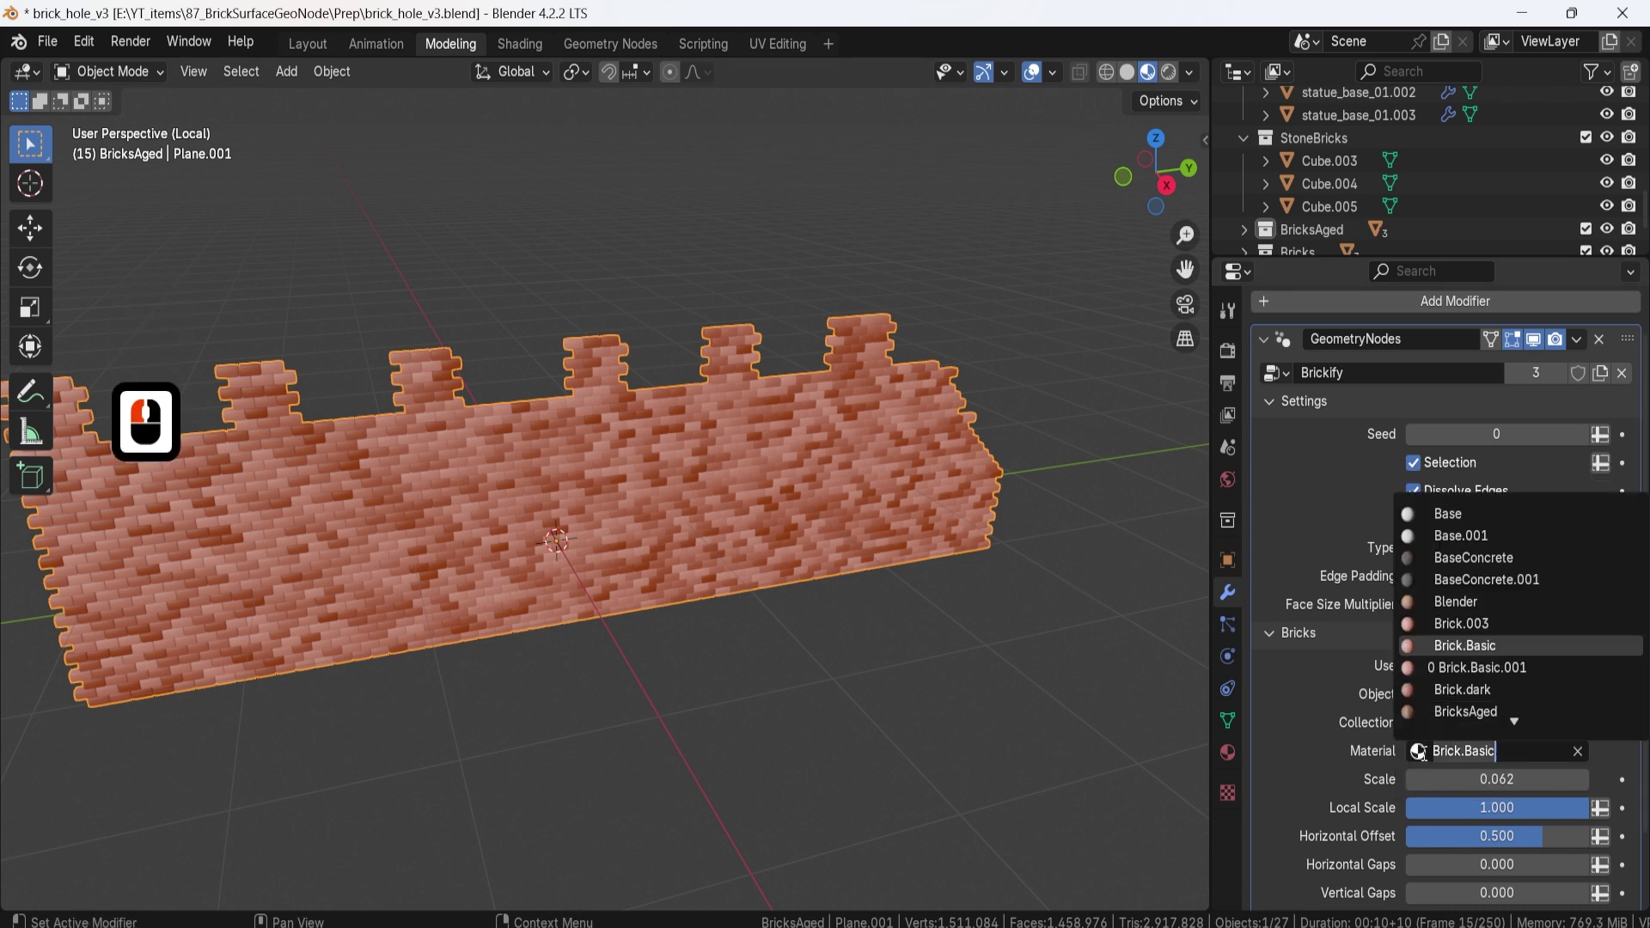
text(brick)
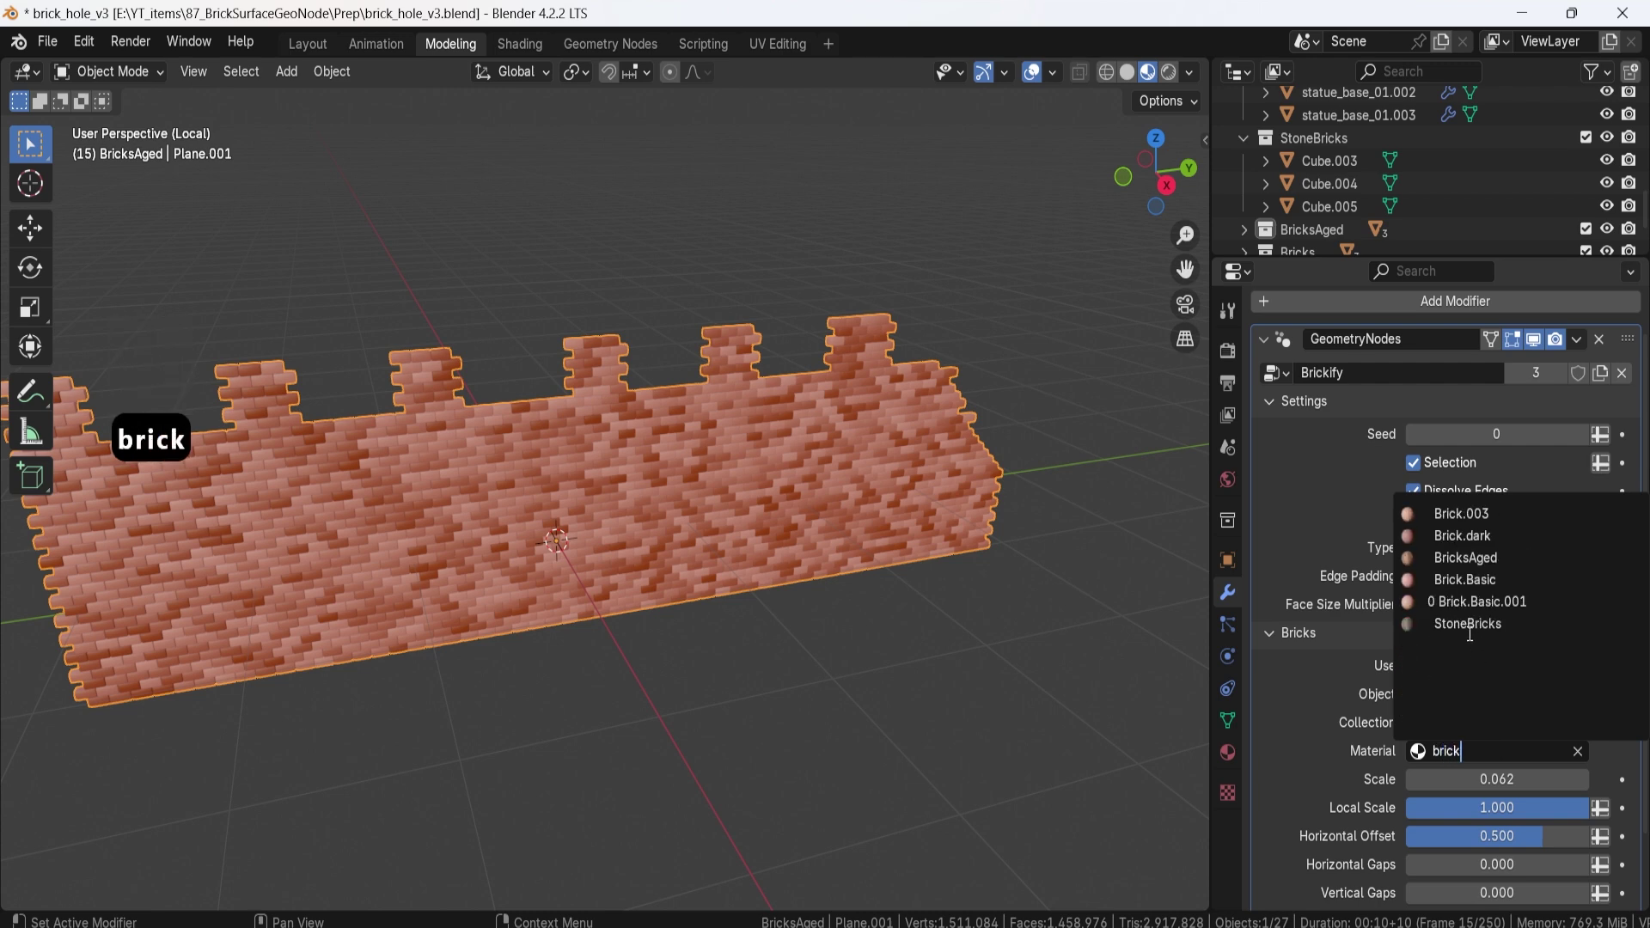
click(1468, 625)
Step: Switch the wall's brick source from a single object to Collection
scroll(696, 479, up, 3)
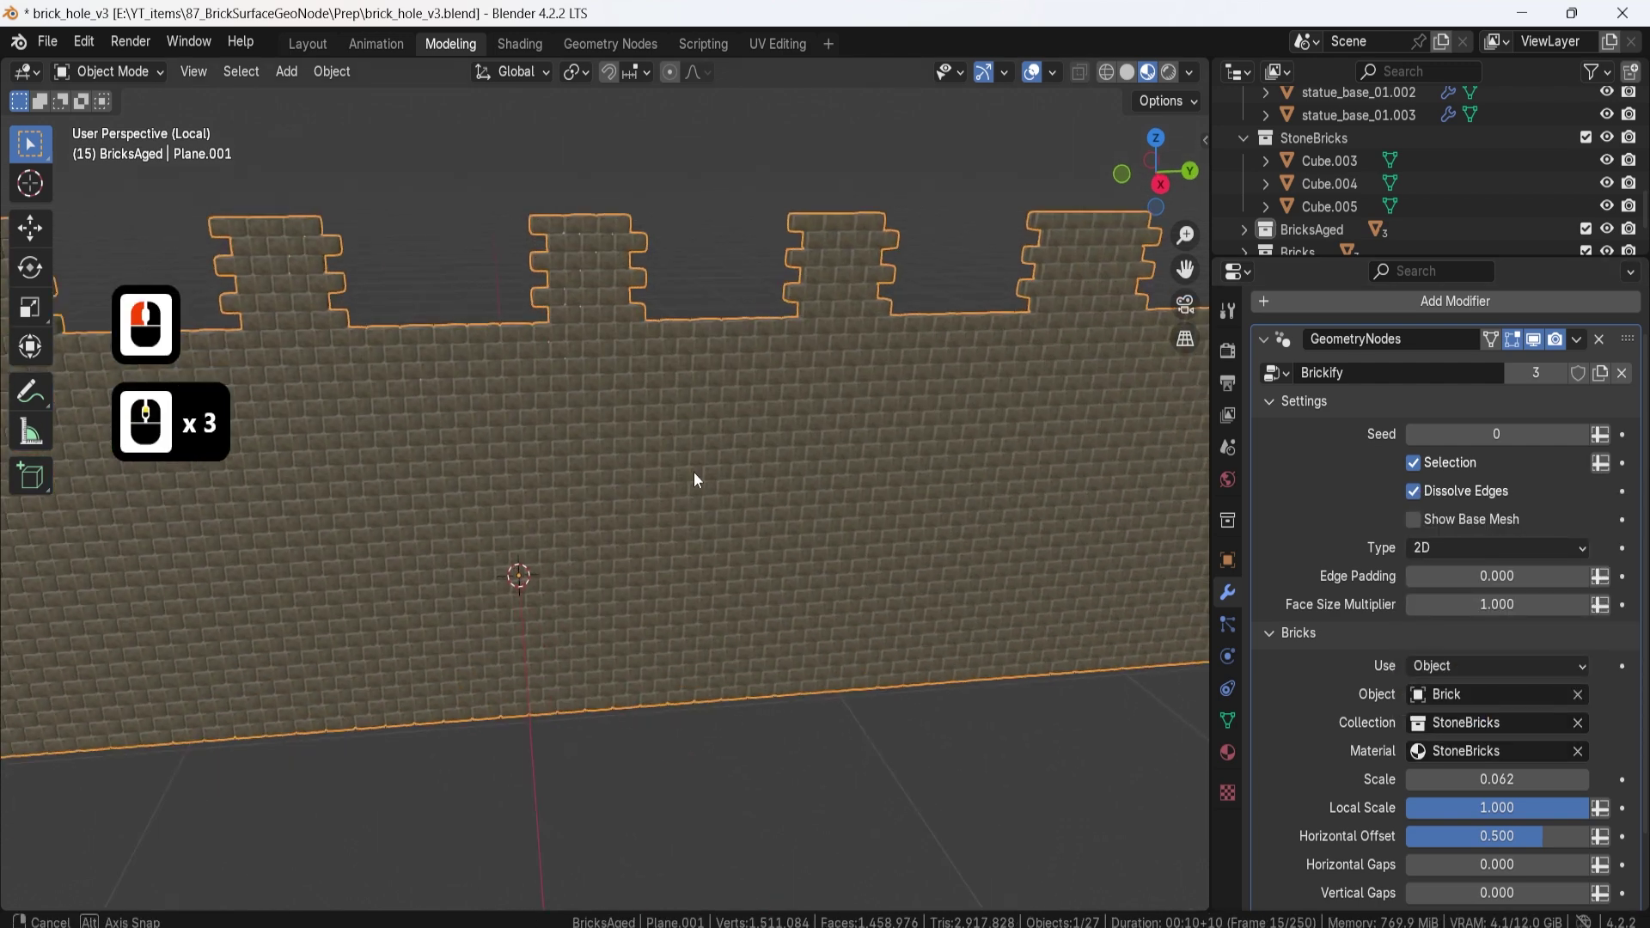
scroll(685, 449, up, 2)
middle_drag(685, 449, 689, 416)
scroll(744, 475, down, 2)
middle_drag(744, 475, 821, 450)
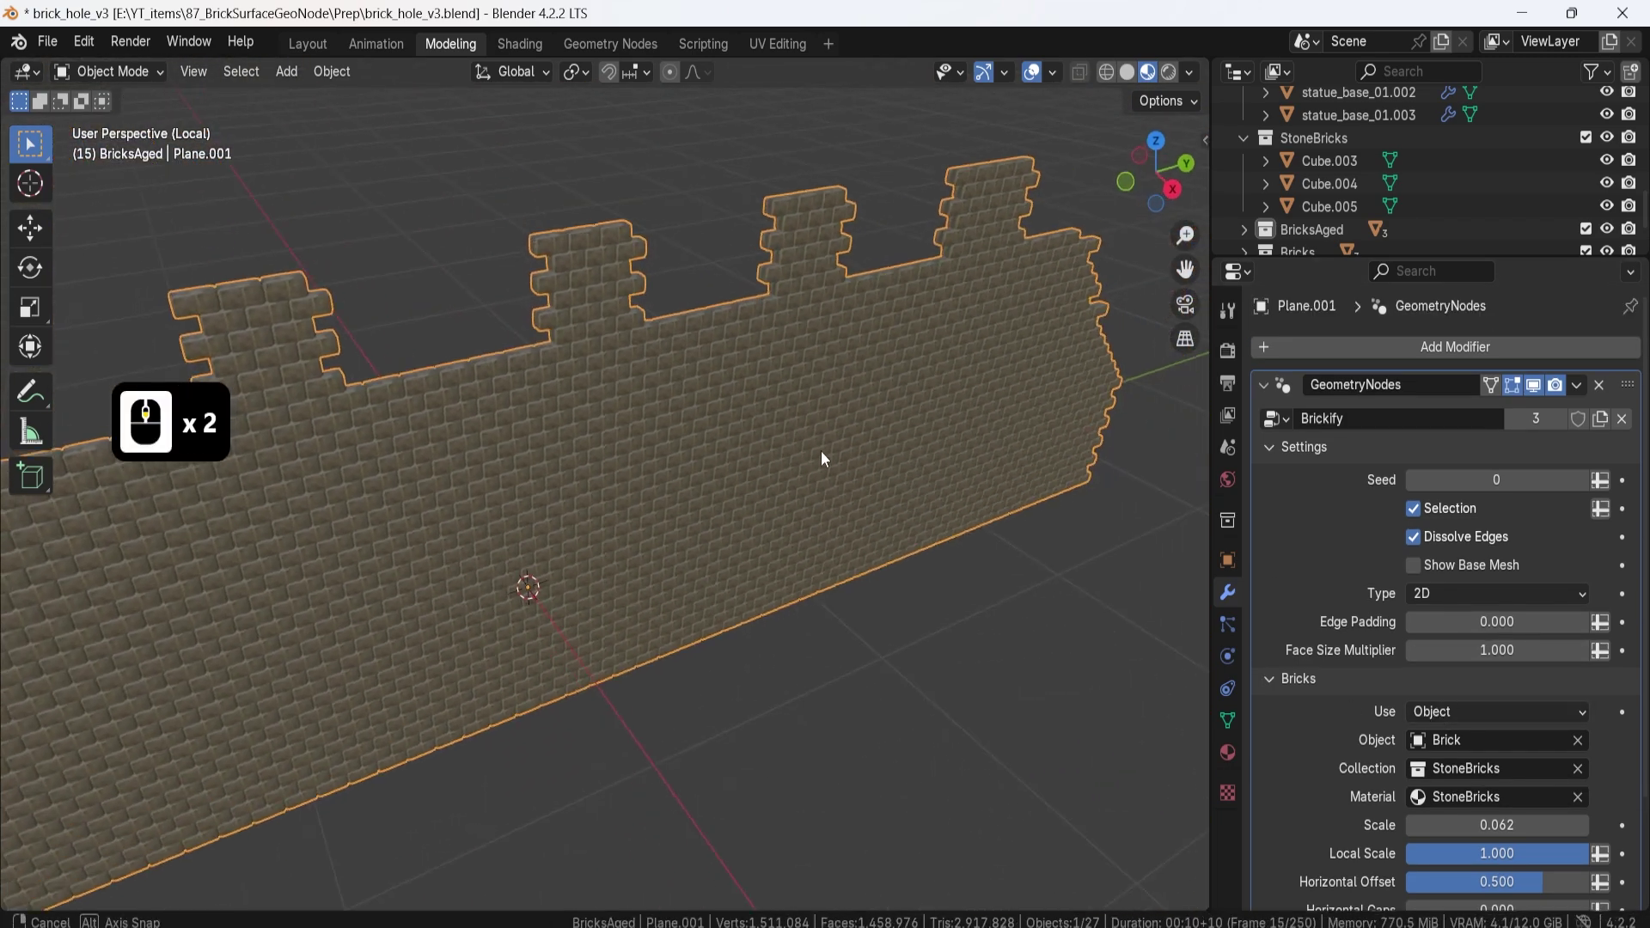
click(1427, 713)
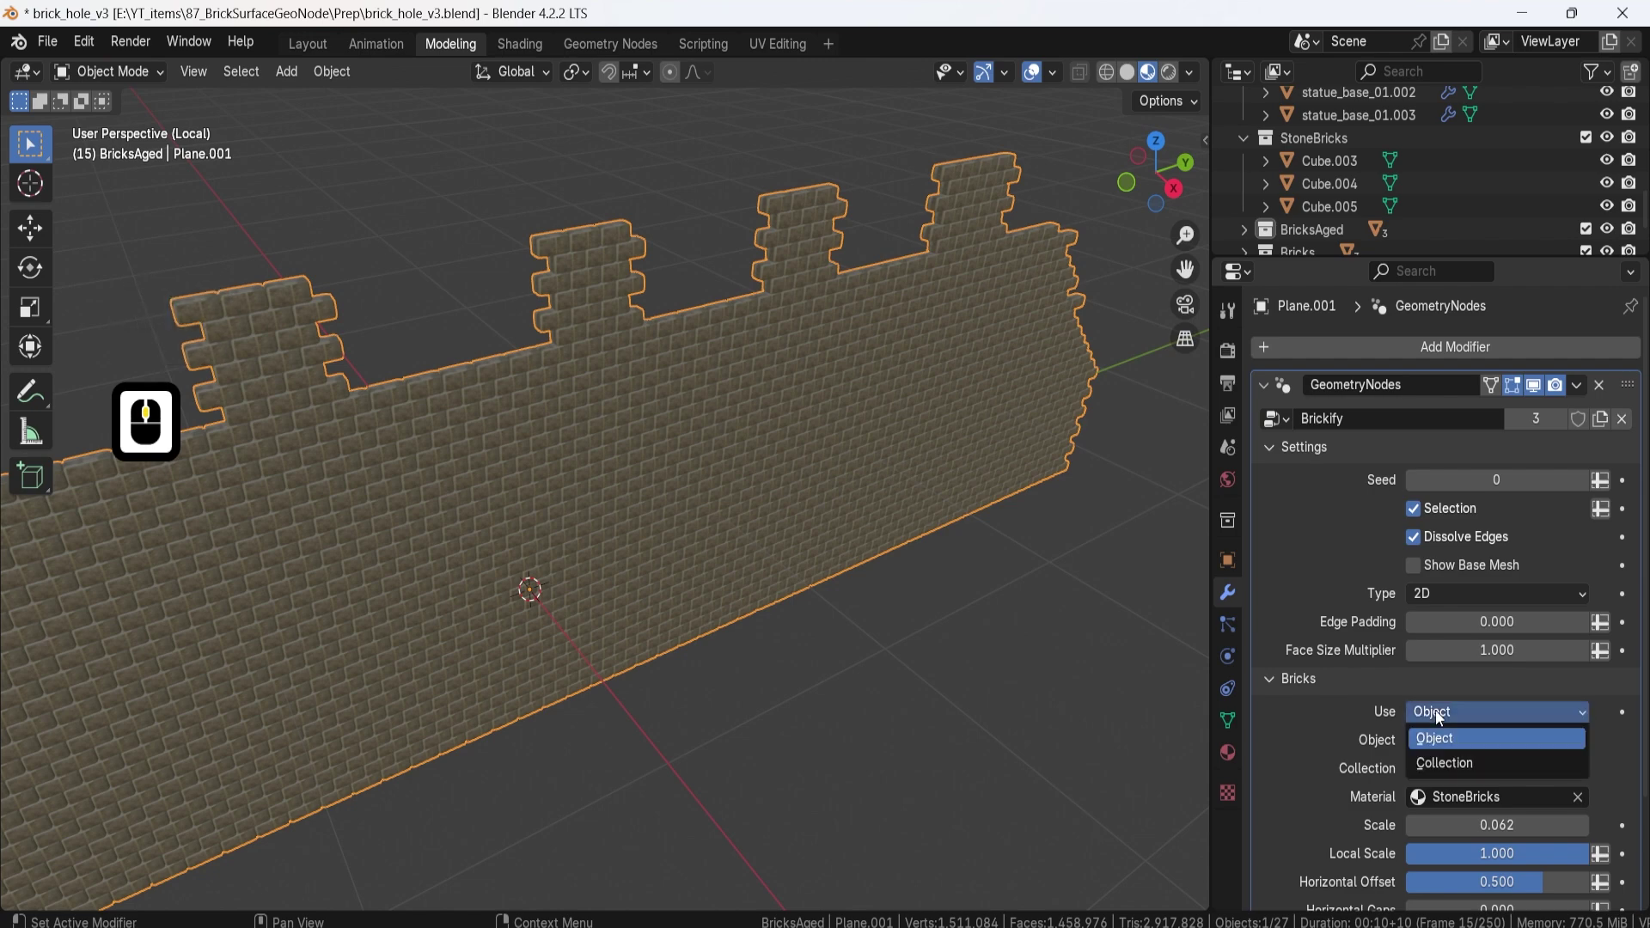
click(1437, 765)
Step: Set the Local Scale of the wall's stone bricks to 5
shift+middle_drag(652, 418, 757, 455)
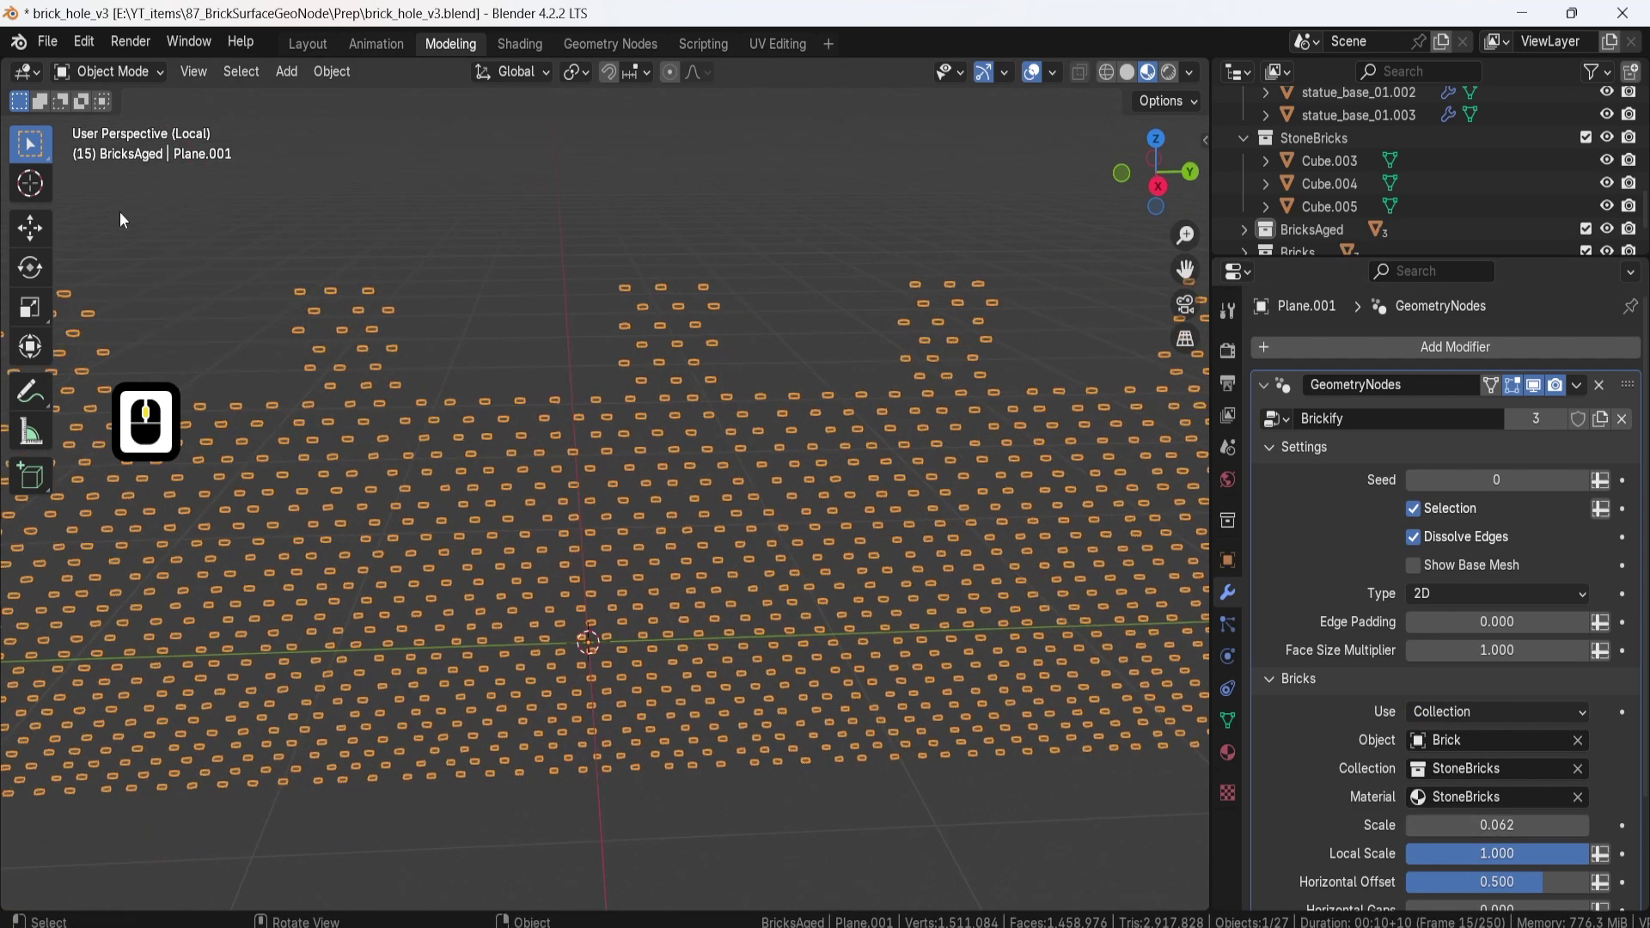
middle_drag(577, 474, 344, 462)
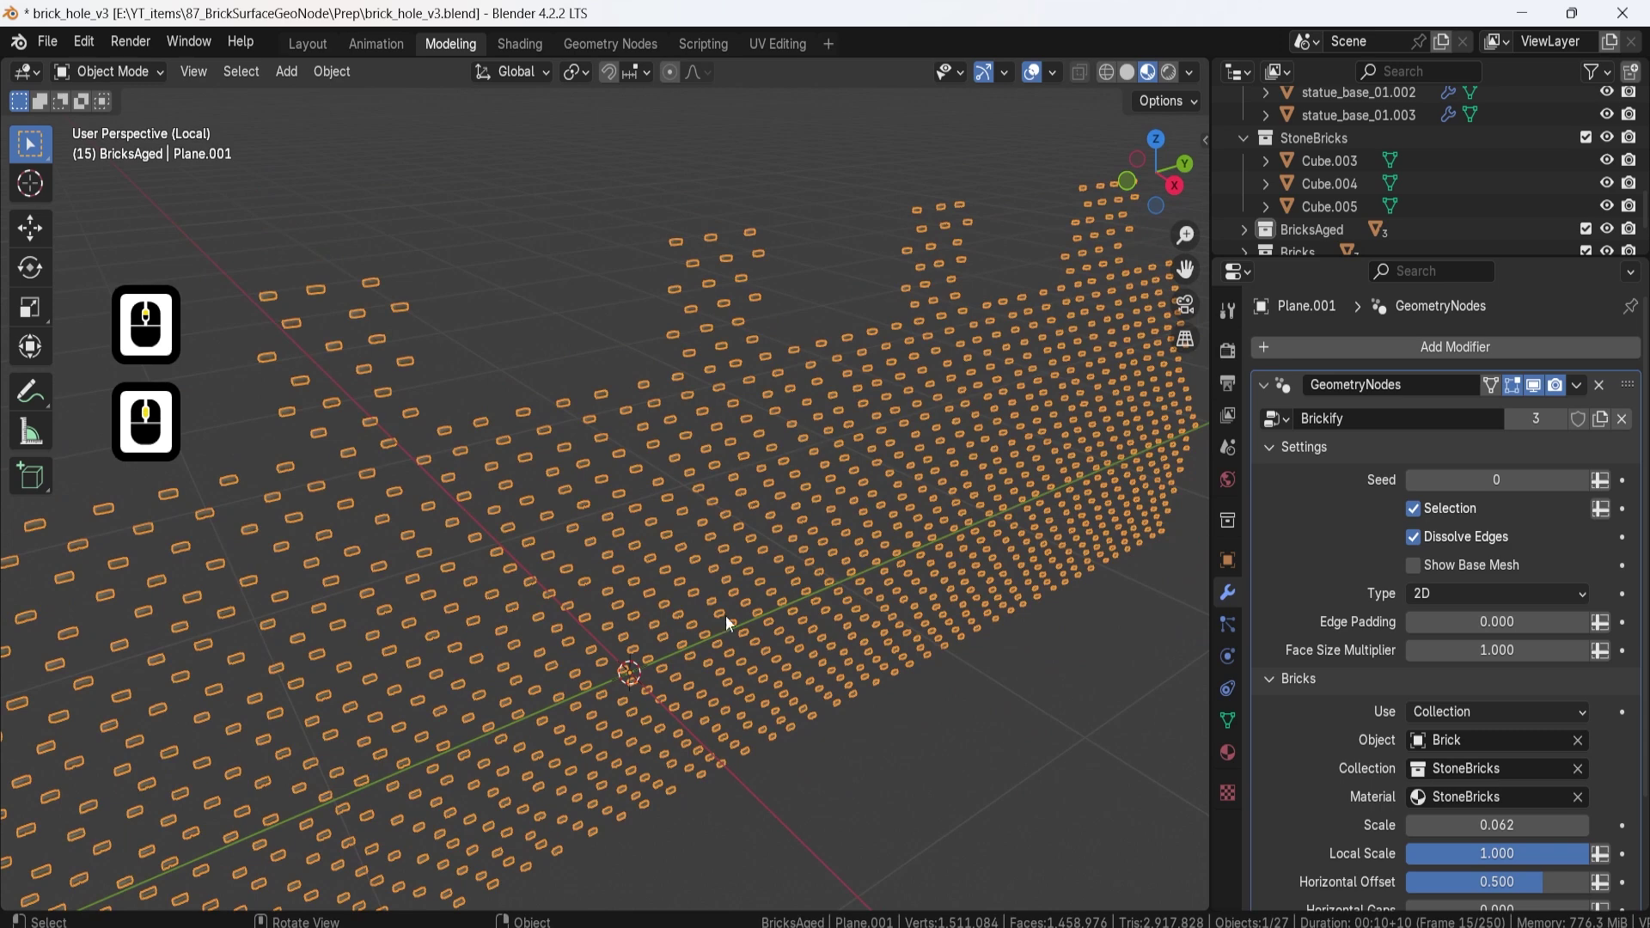
click(1472, 859)
text(5)
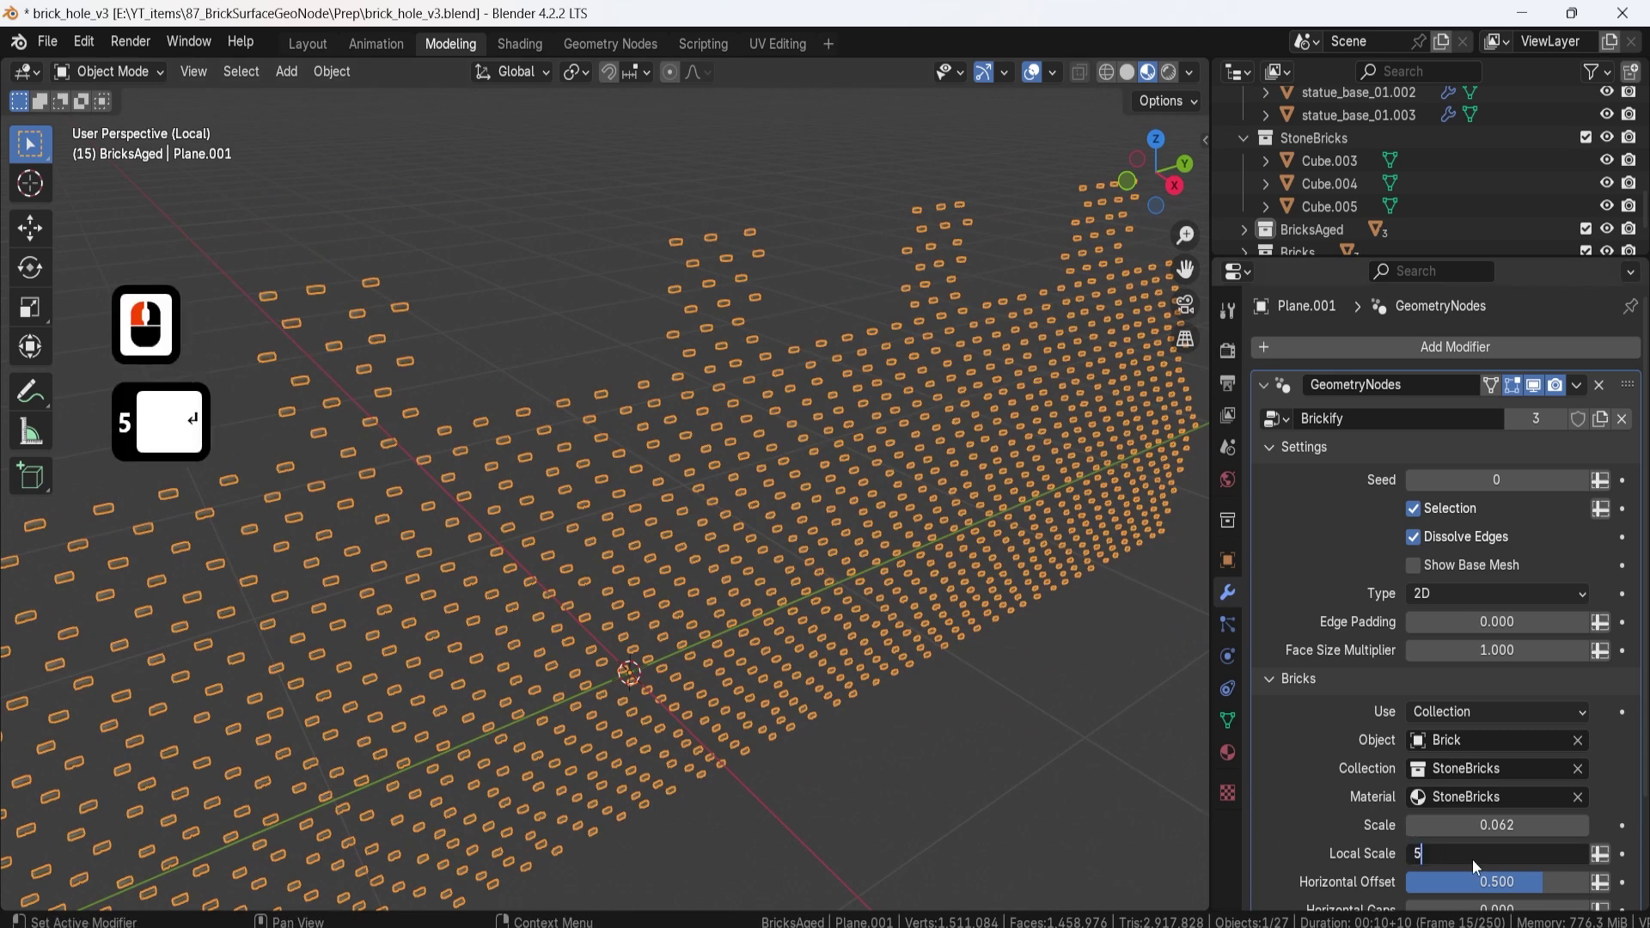
key(Return)
middle_drag(1055, 749, 633, 567)
scroll(631, 487, down, 4)
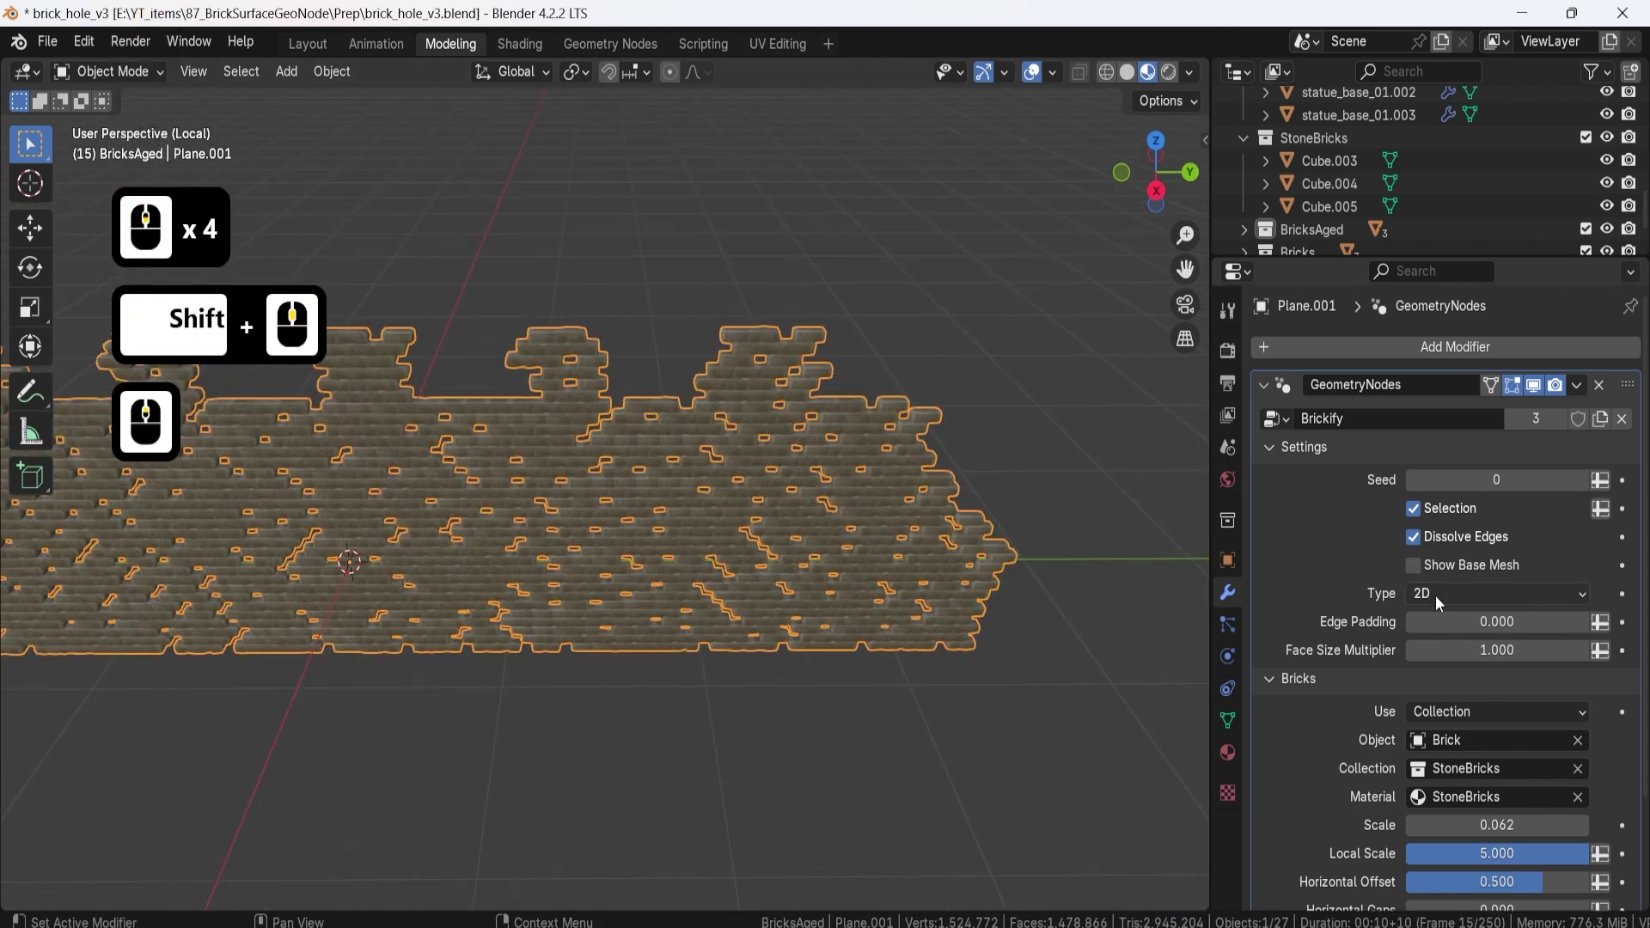
Step: Set the wall's brick Scale to 0.079
middle_drag(871, 477, 720, 477)
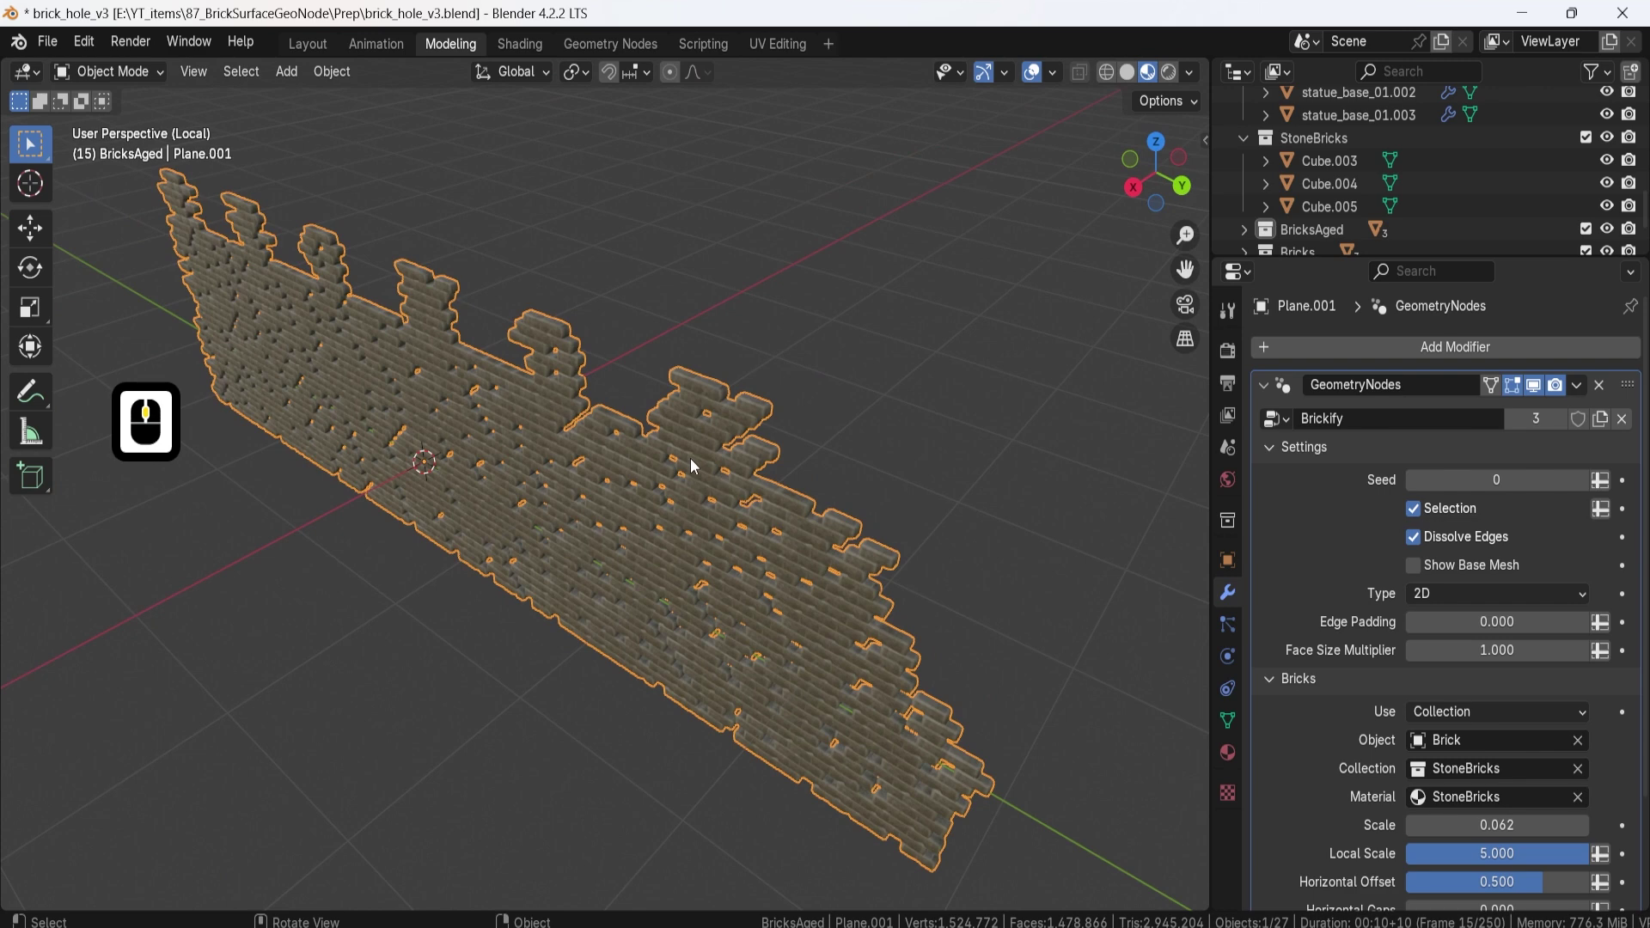
middle_drag(705, 369, 997, 465)
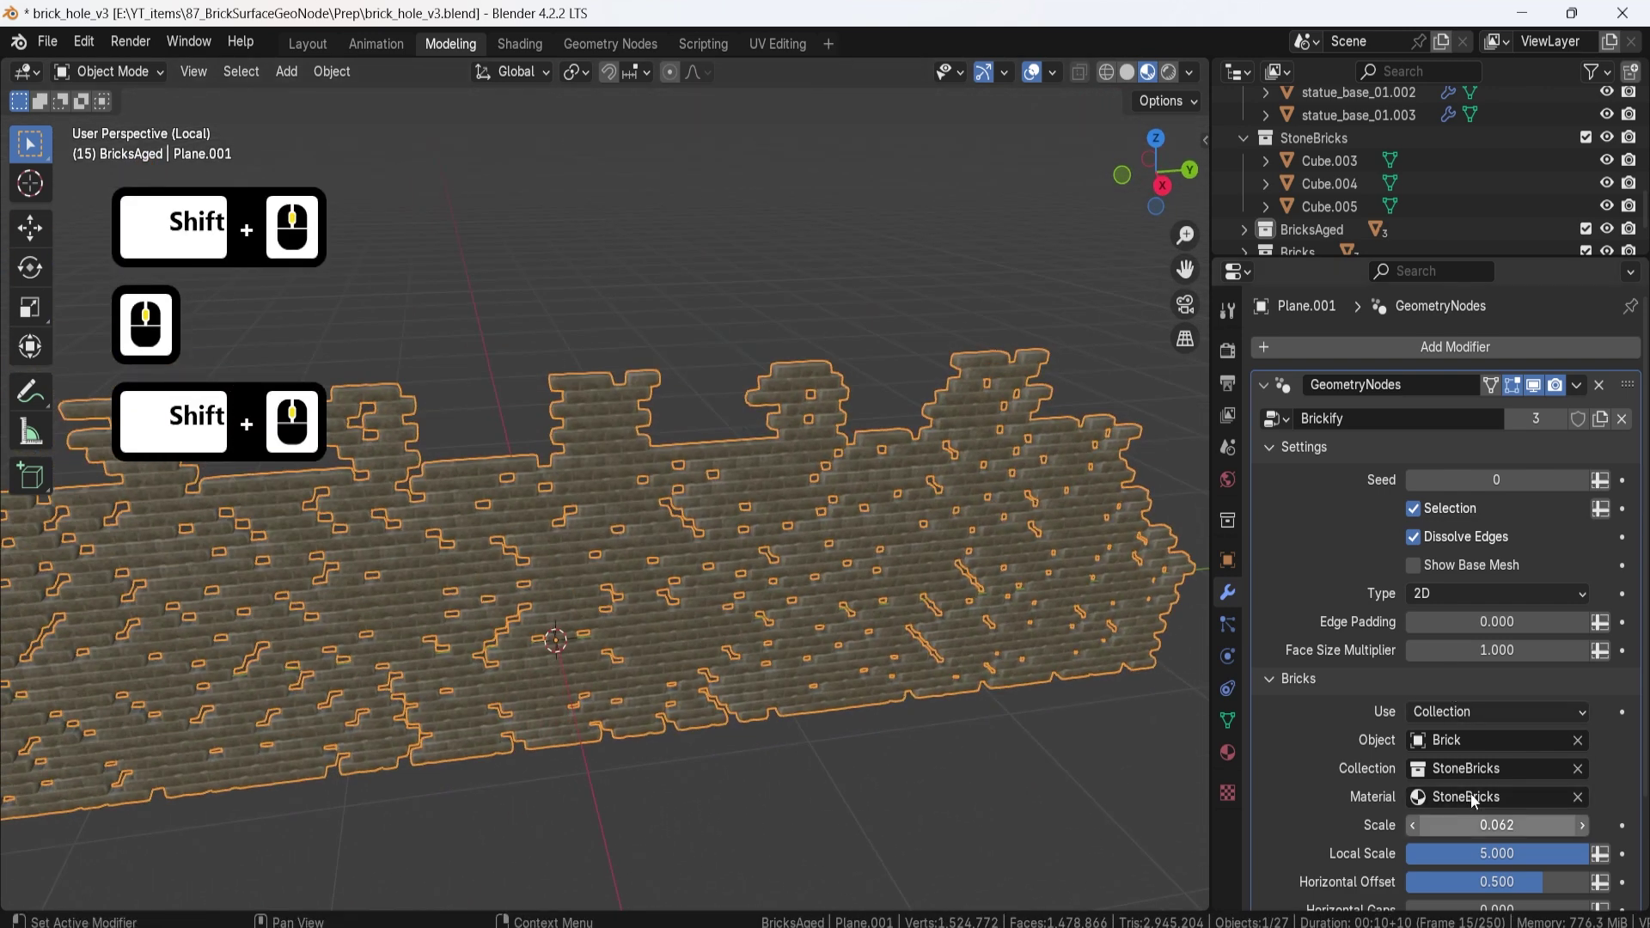
shift+middle_drag(817, 550, 976, 559)
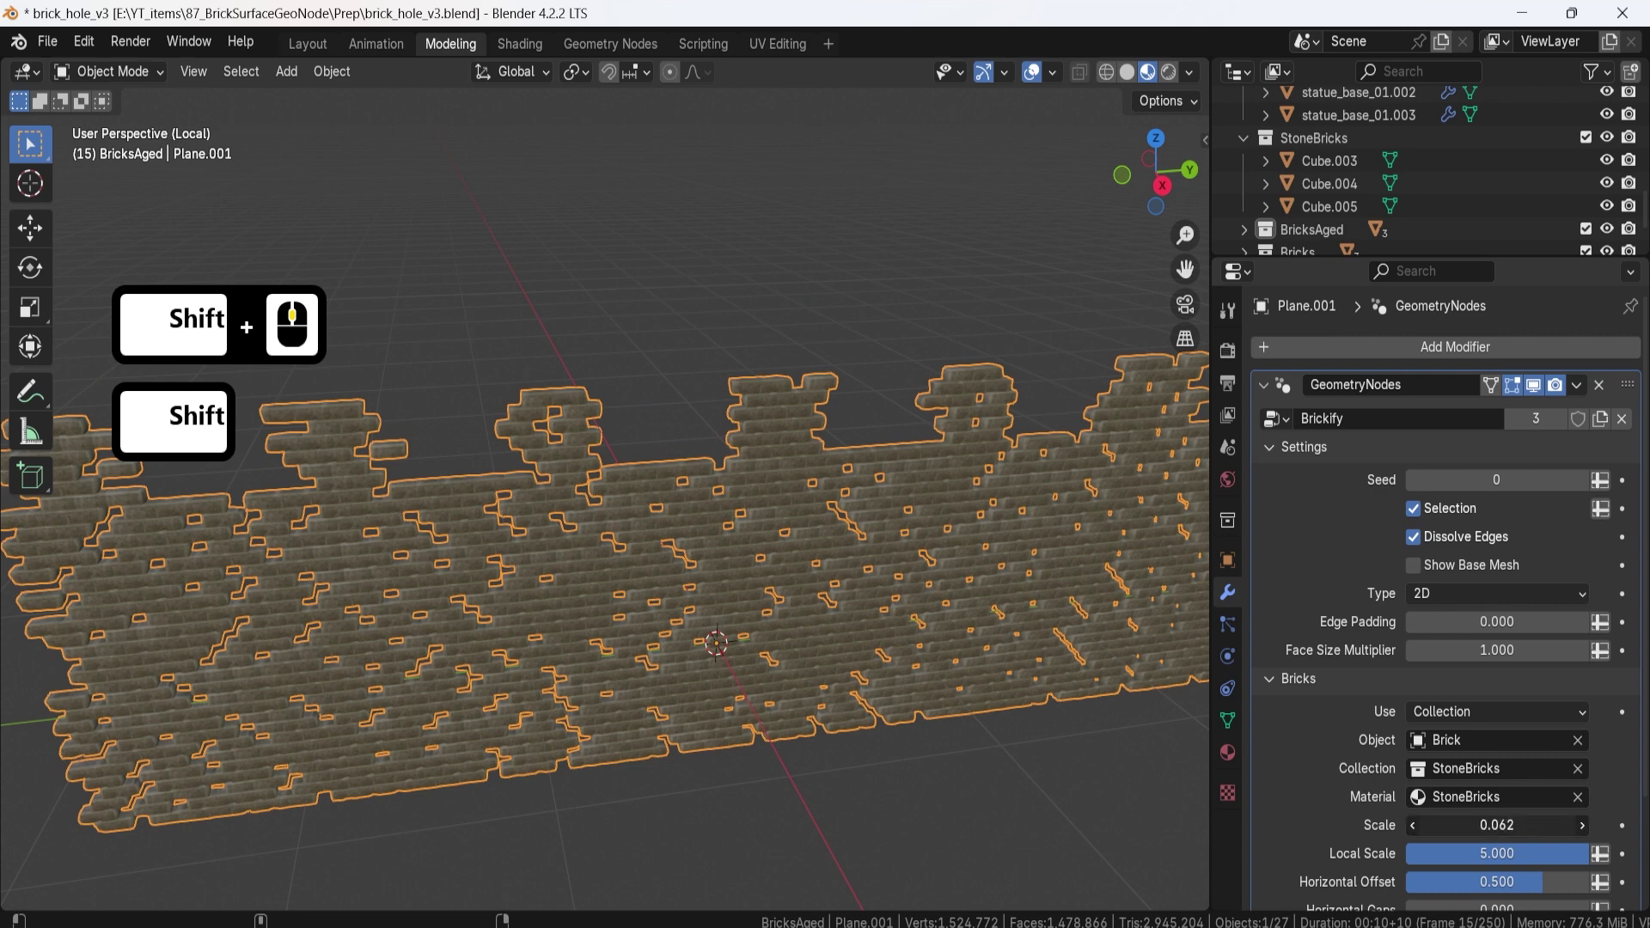
shift+drag(1464, 826, 1464, 824)
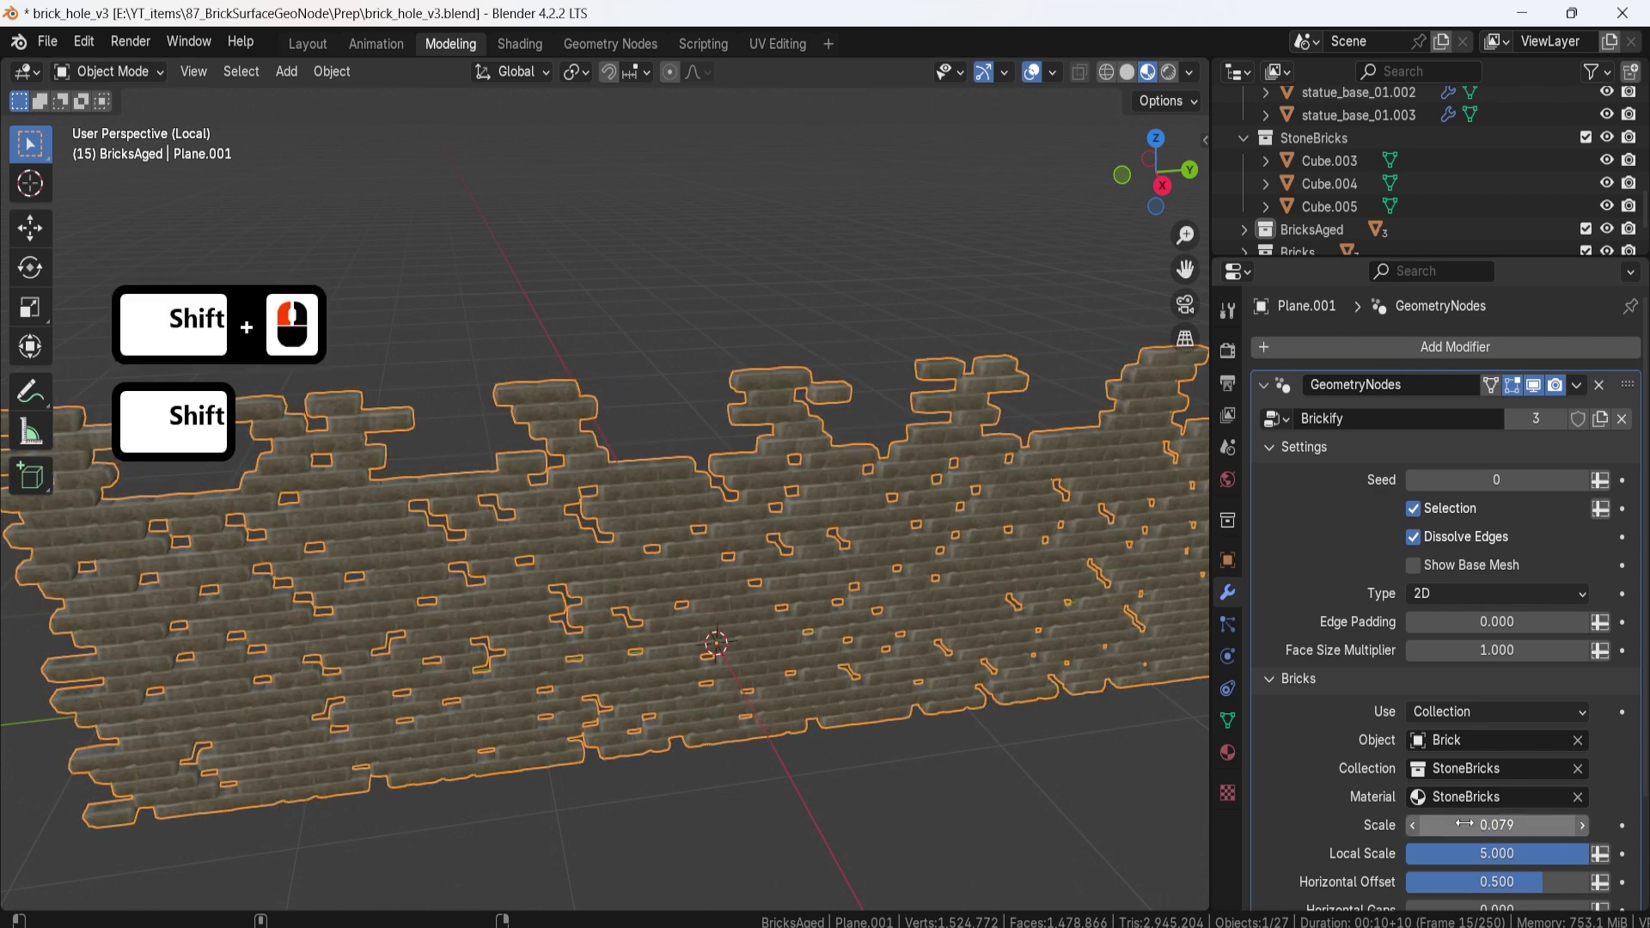
Step: Try a lower Horizontal Offset on the wall's bricks and set it back to 0.5
scroll(1427, 816, down, 2)
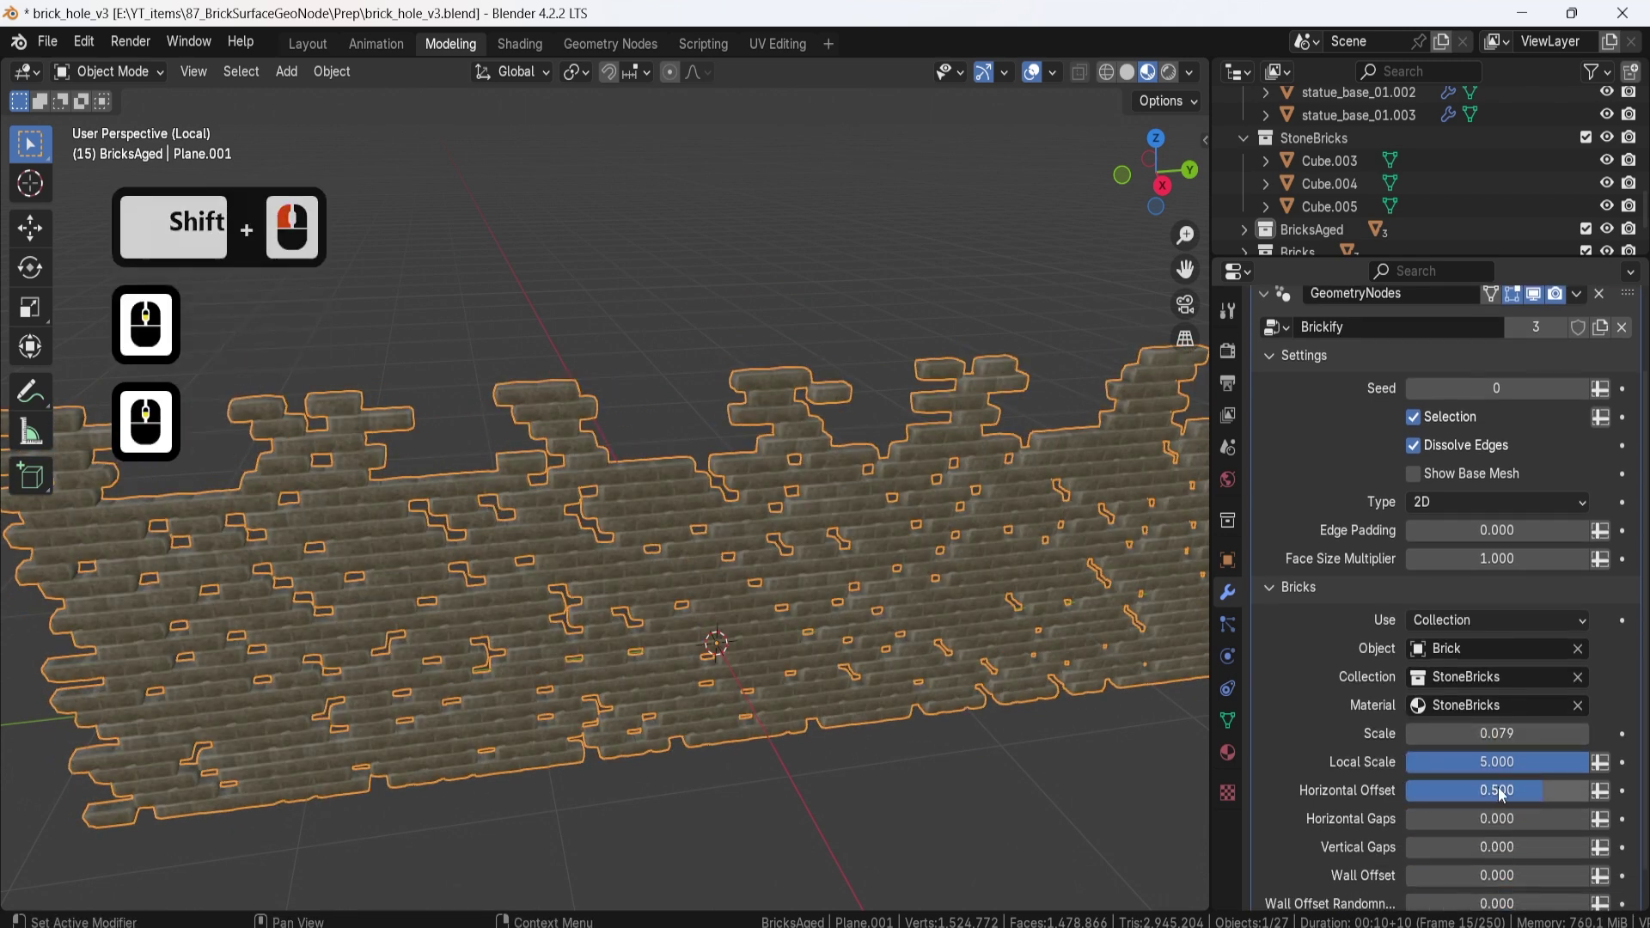
drag(1497, 789, 1470, 790)
double_click(1535, 791)
text(.5)
key(Return)
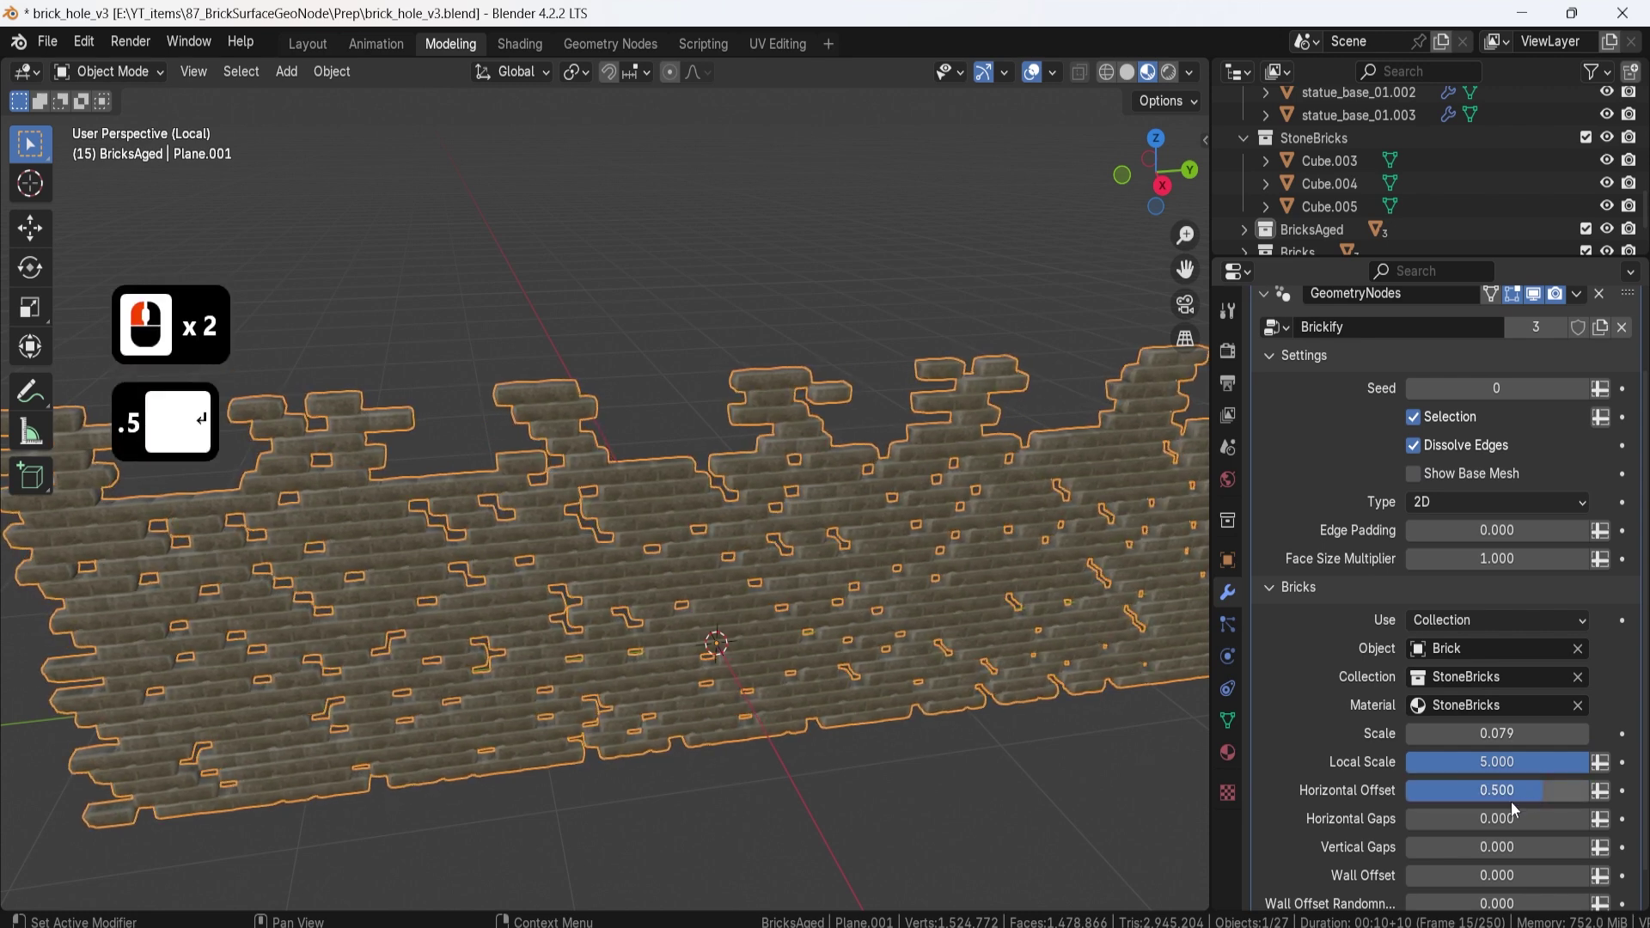
Step: Raise the wall's brick Scale to 0.080
middle_drag(801, 609, 777, 595)
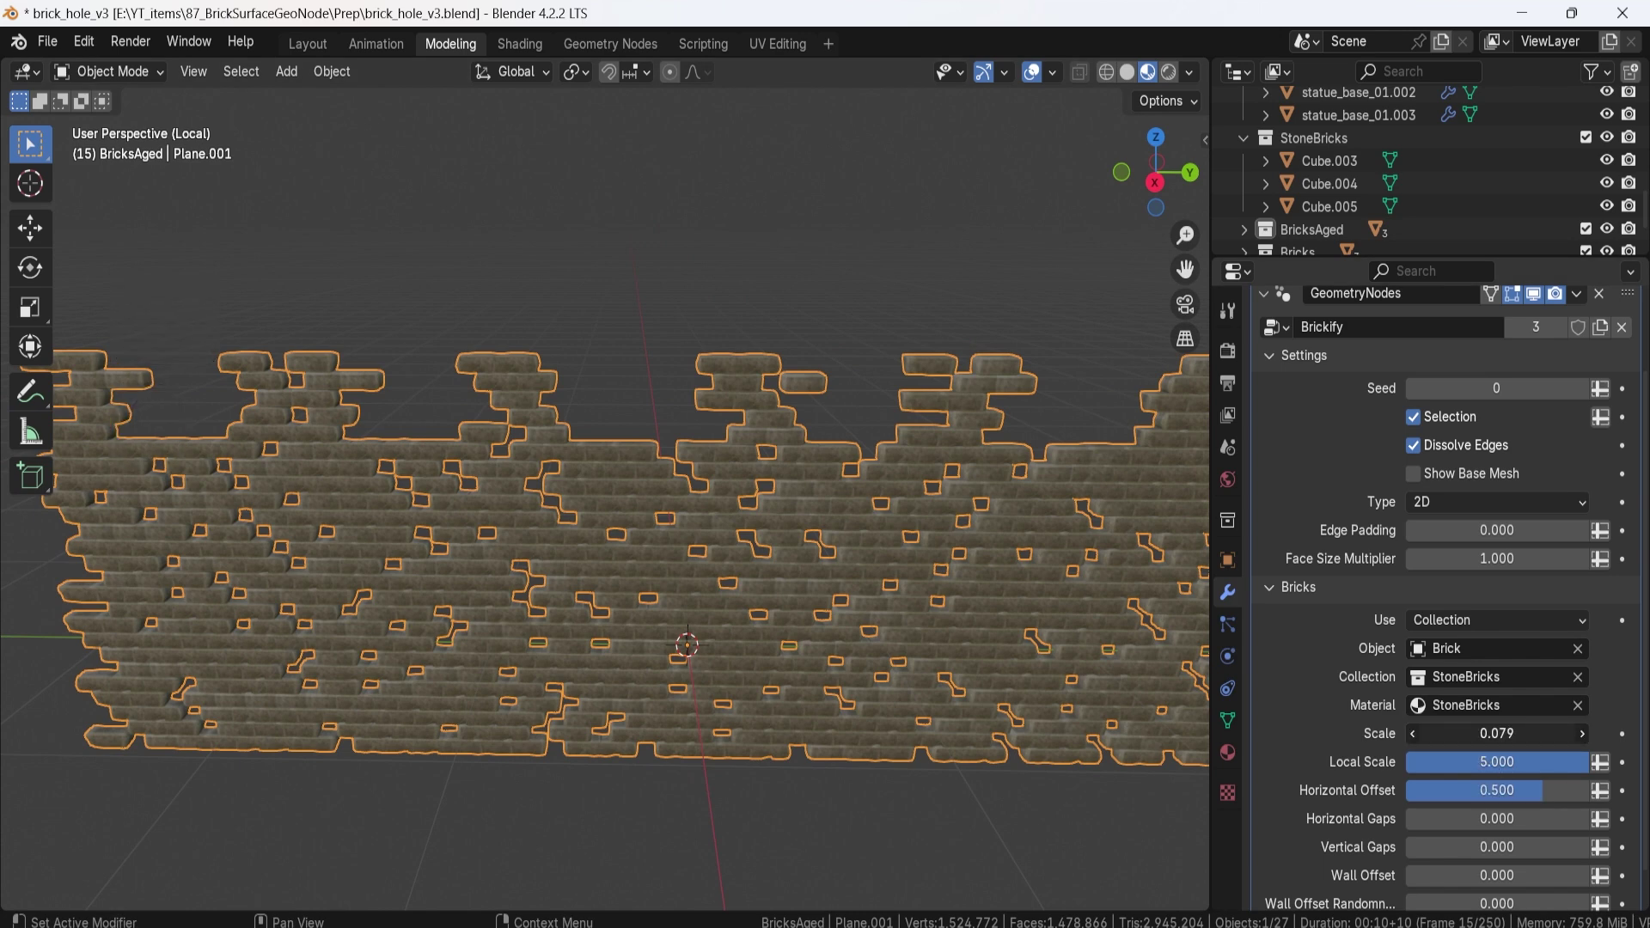
drag(1497, 733, 1539, 733)
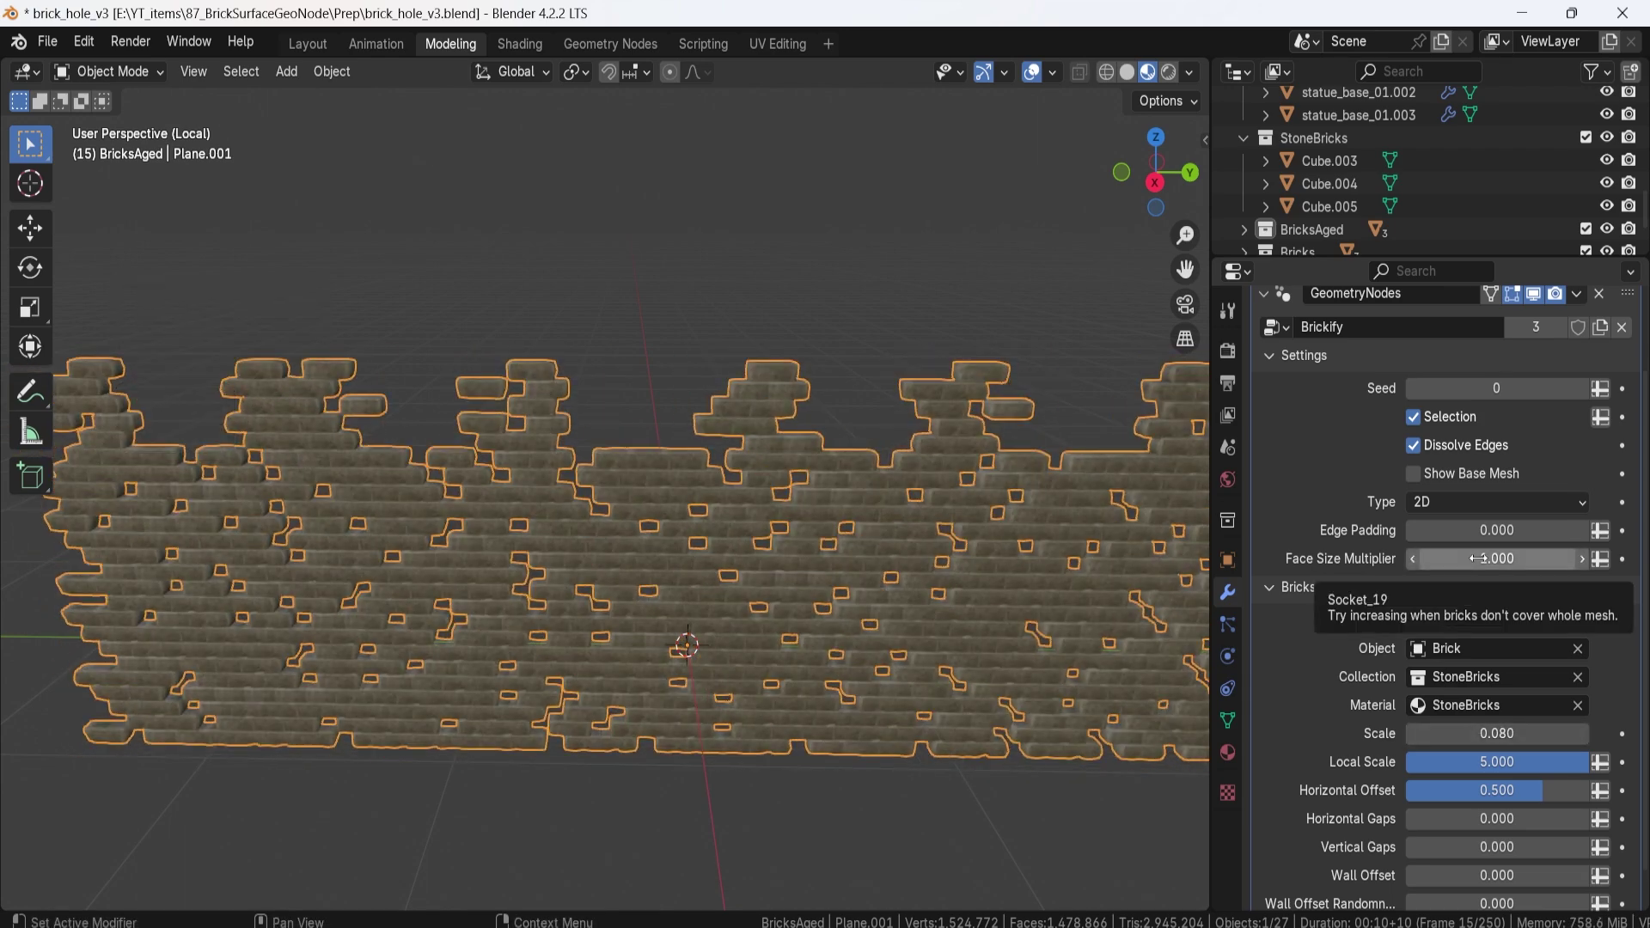
Step: Set the wall's Face Size Multiplier to 1.18 and its Edge Padding to 0.028
drag(1498, 559, 1528, 558)
middle_drag(679, 394, 799, 508)
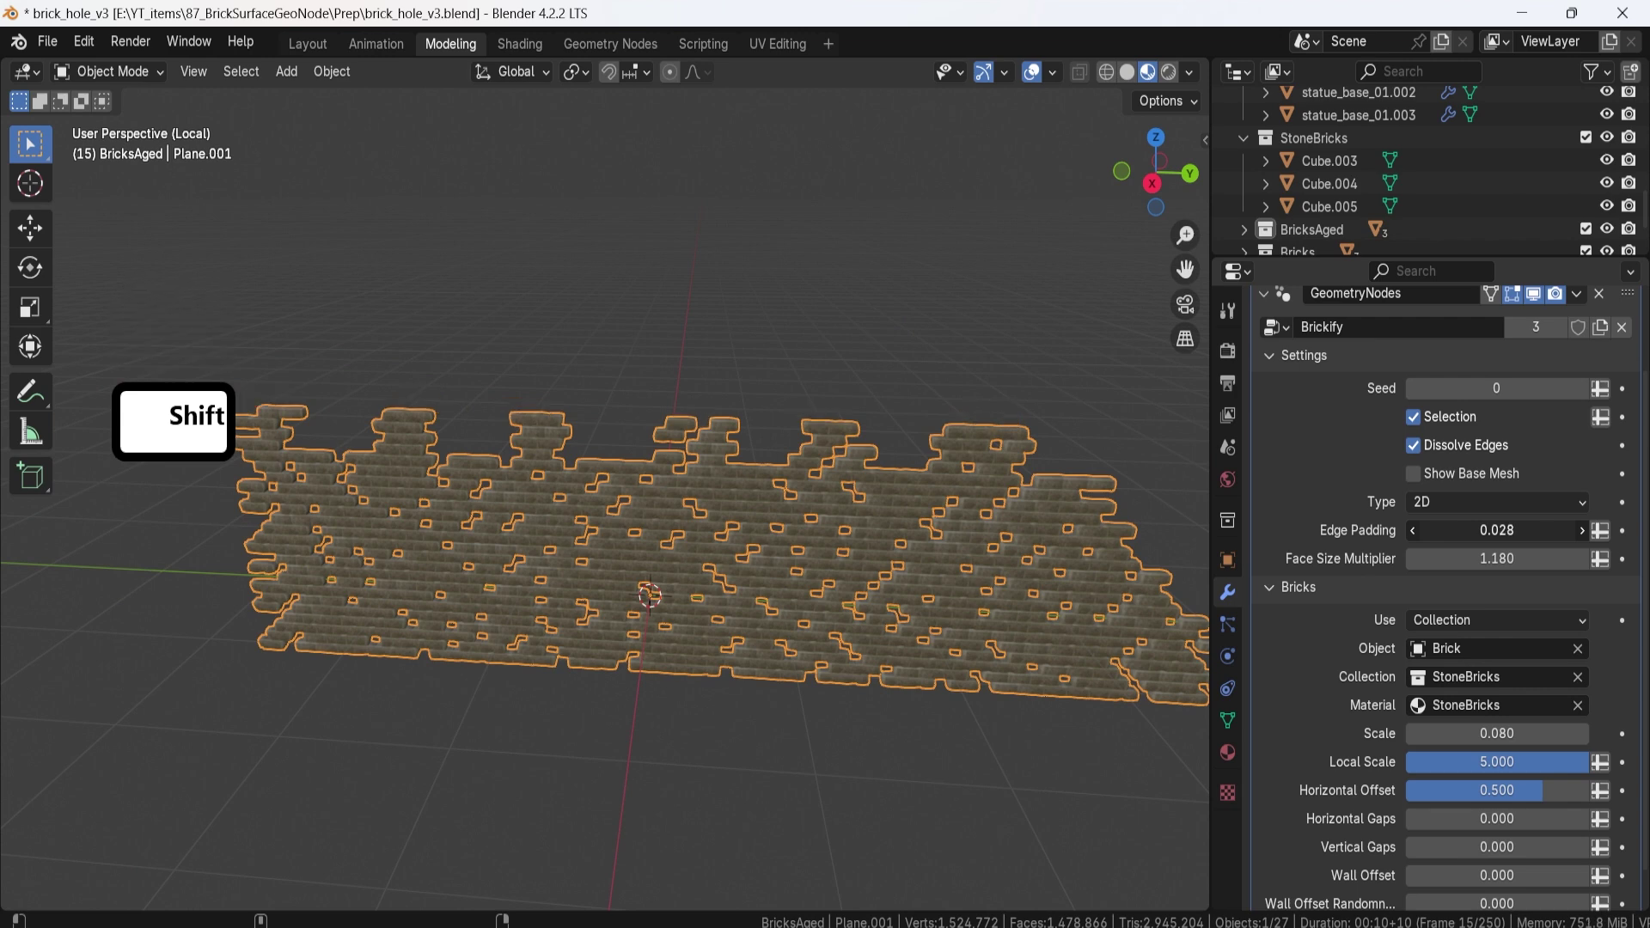
mouse_move(773, 593)
shift+middle_down()
mouse_move(792, 596)
mouse_move(744, 603)
shift+middle_up()
scroll(791, 586, up, 2)
shift+click(844, 626)
click(765, 599)
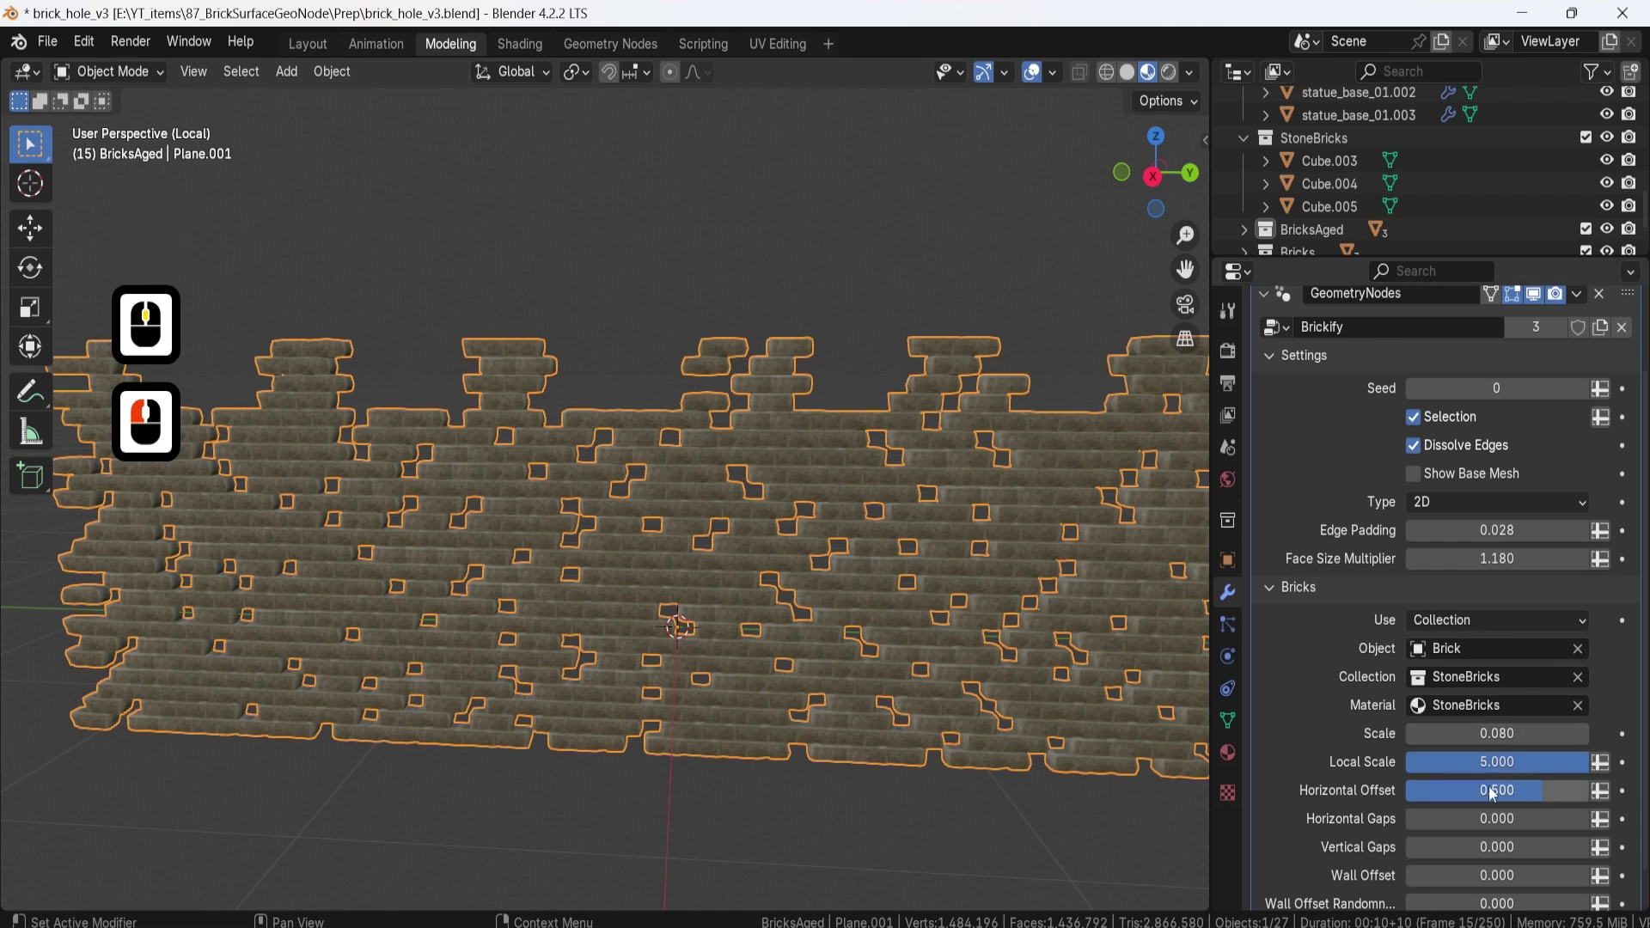
Step: Lower the Horizontal Offset of the wall's bricks to 0 and examine how the rows align
scroll(1493, 795, down, 1)
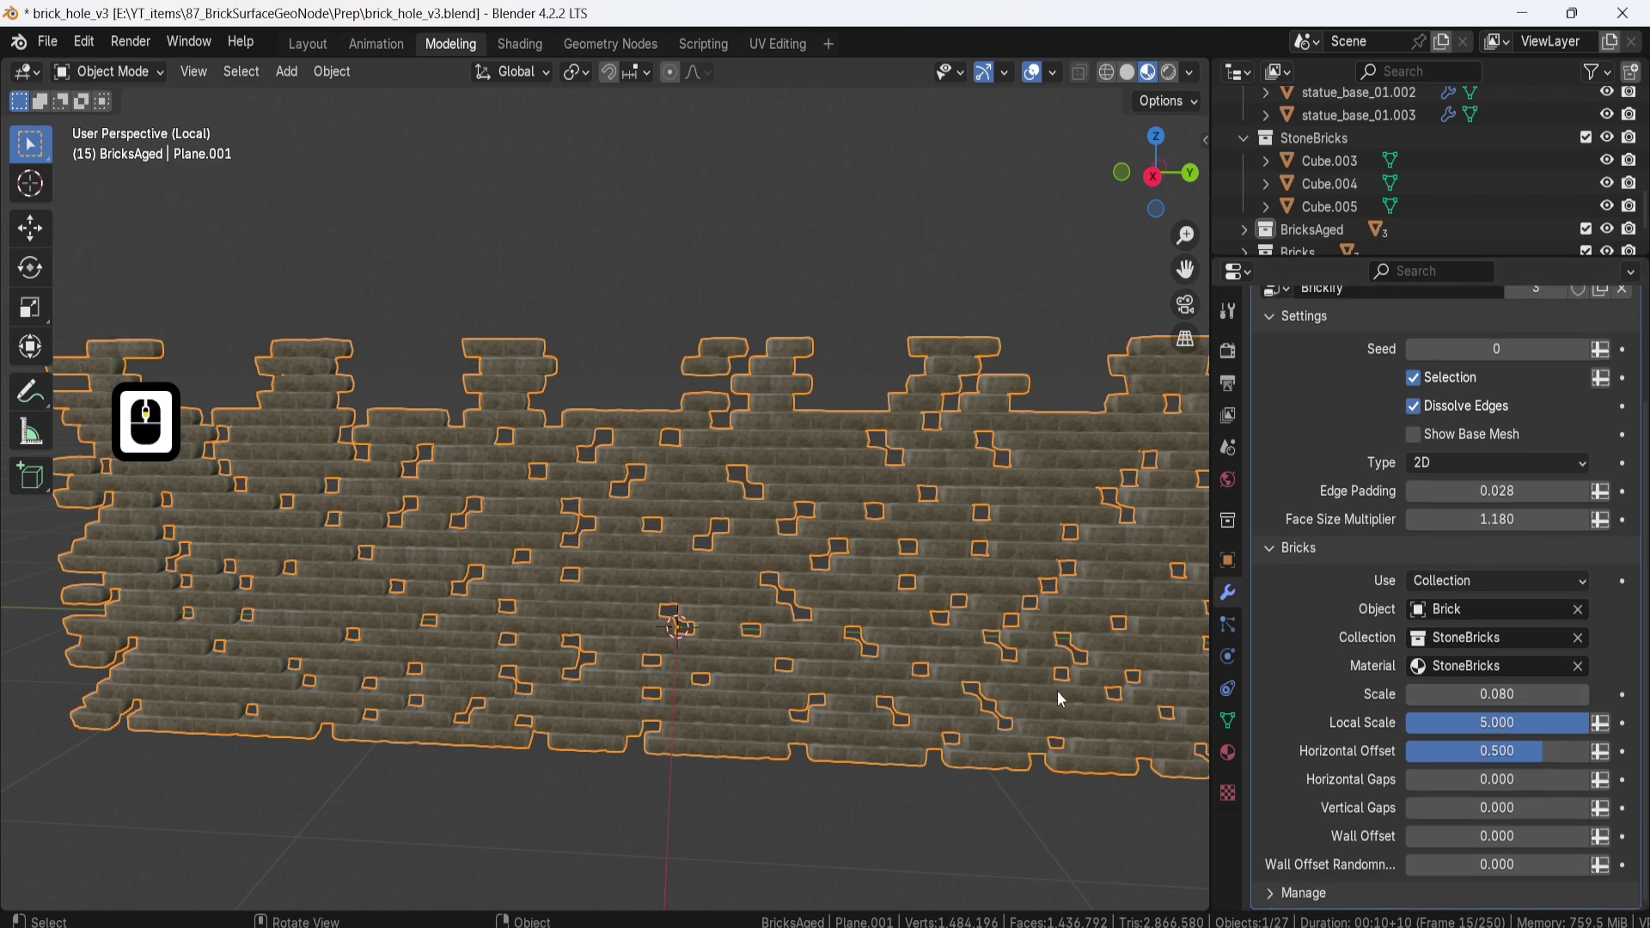
middle_drag(824, 565, 847, 550)
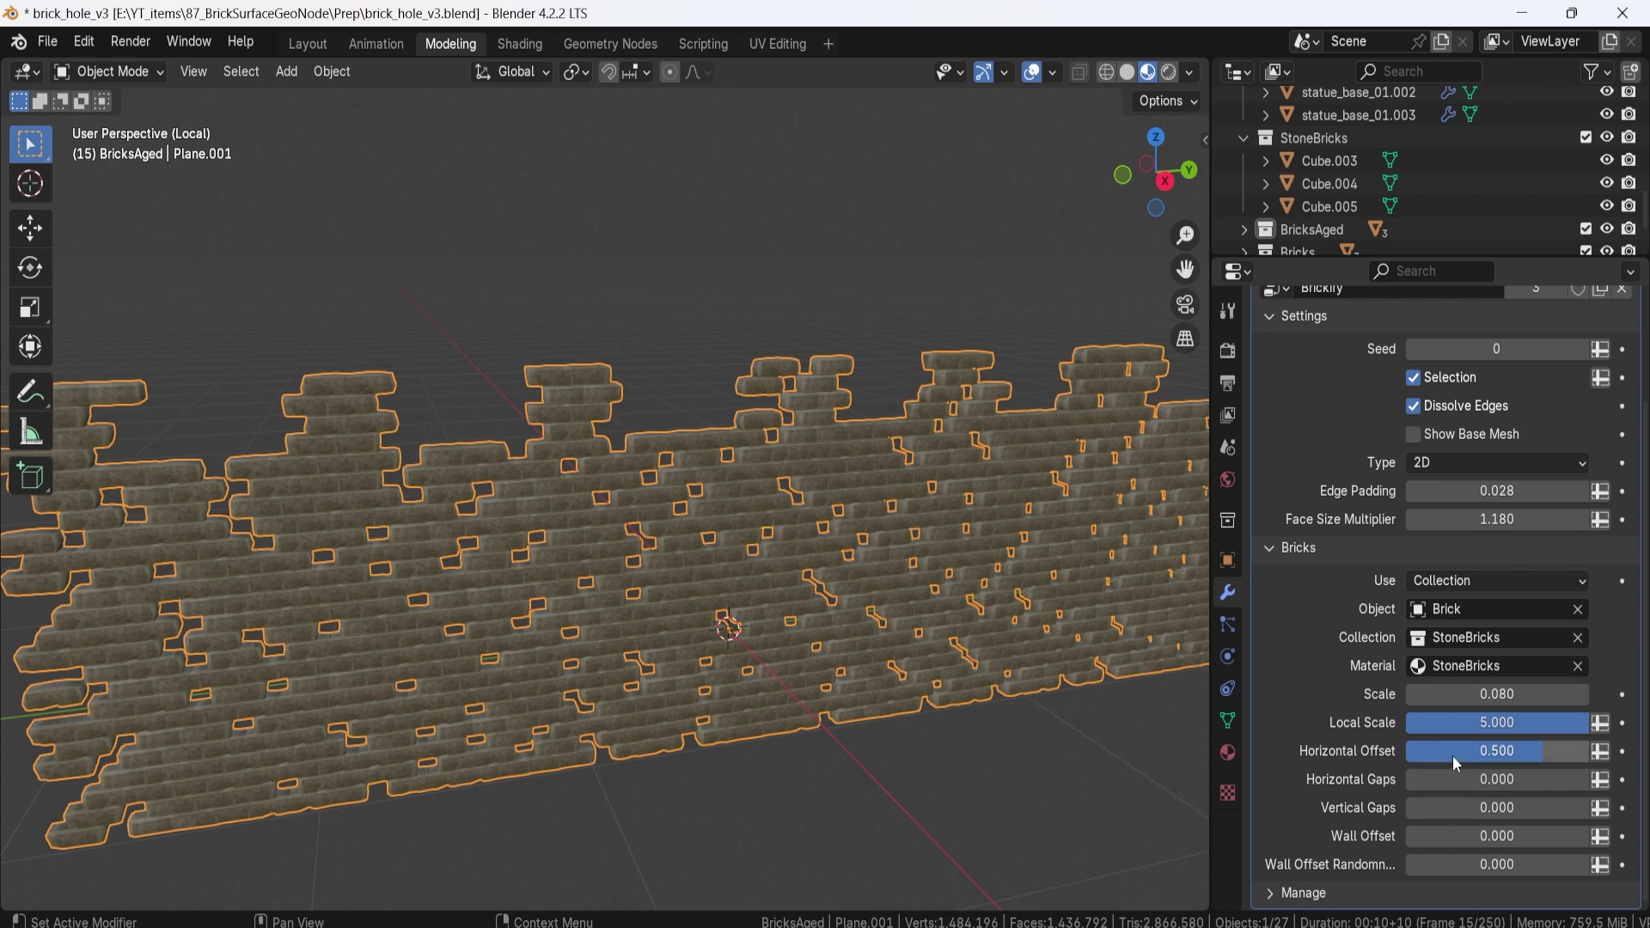
mouse_move(1461, 755)
mouse_down()
mouse_move(1424, 755)
mouse_move(1441, 754)
mouse_up()
scroll(627, 483, up, 2)
middle_drag(628, 483, 641, 477)
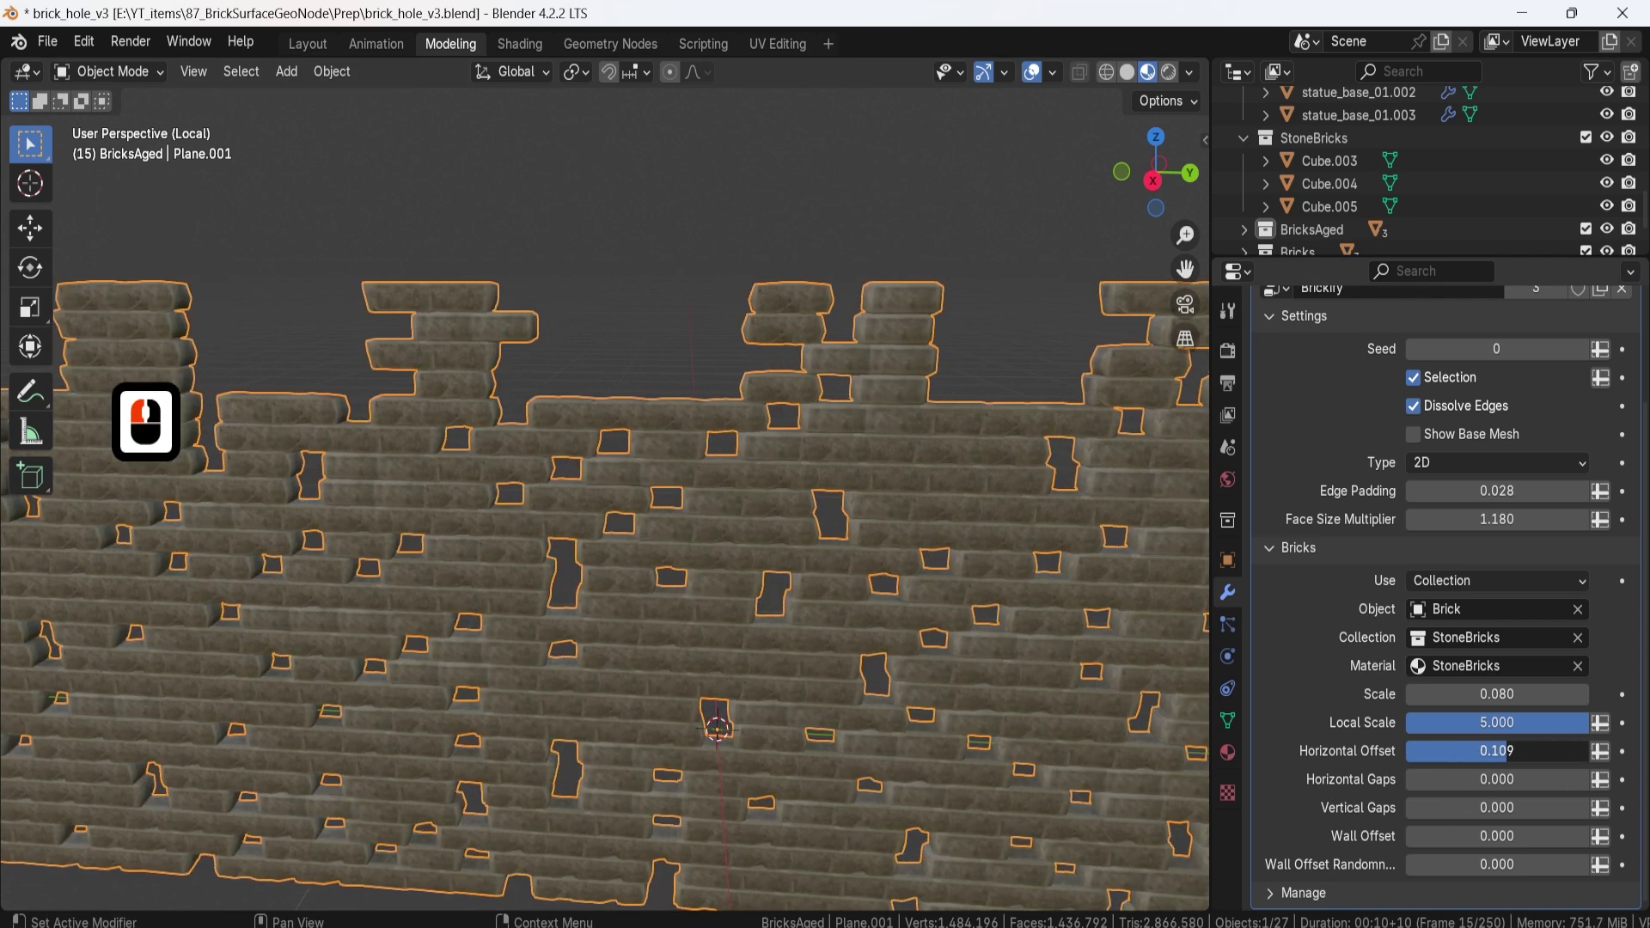
double_click(1510, 752)
text(0)
key(Return)
middle_drag(875, 545, 1002, 603)
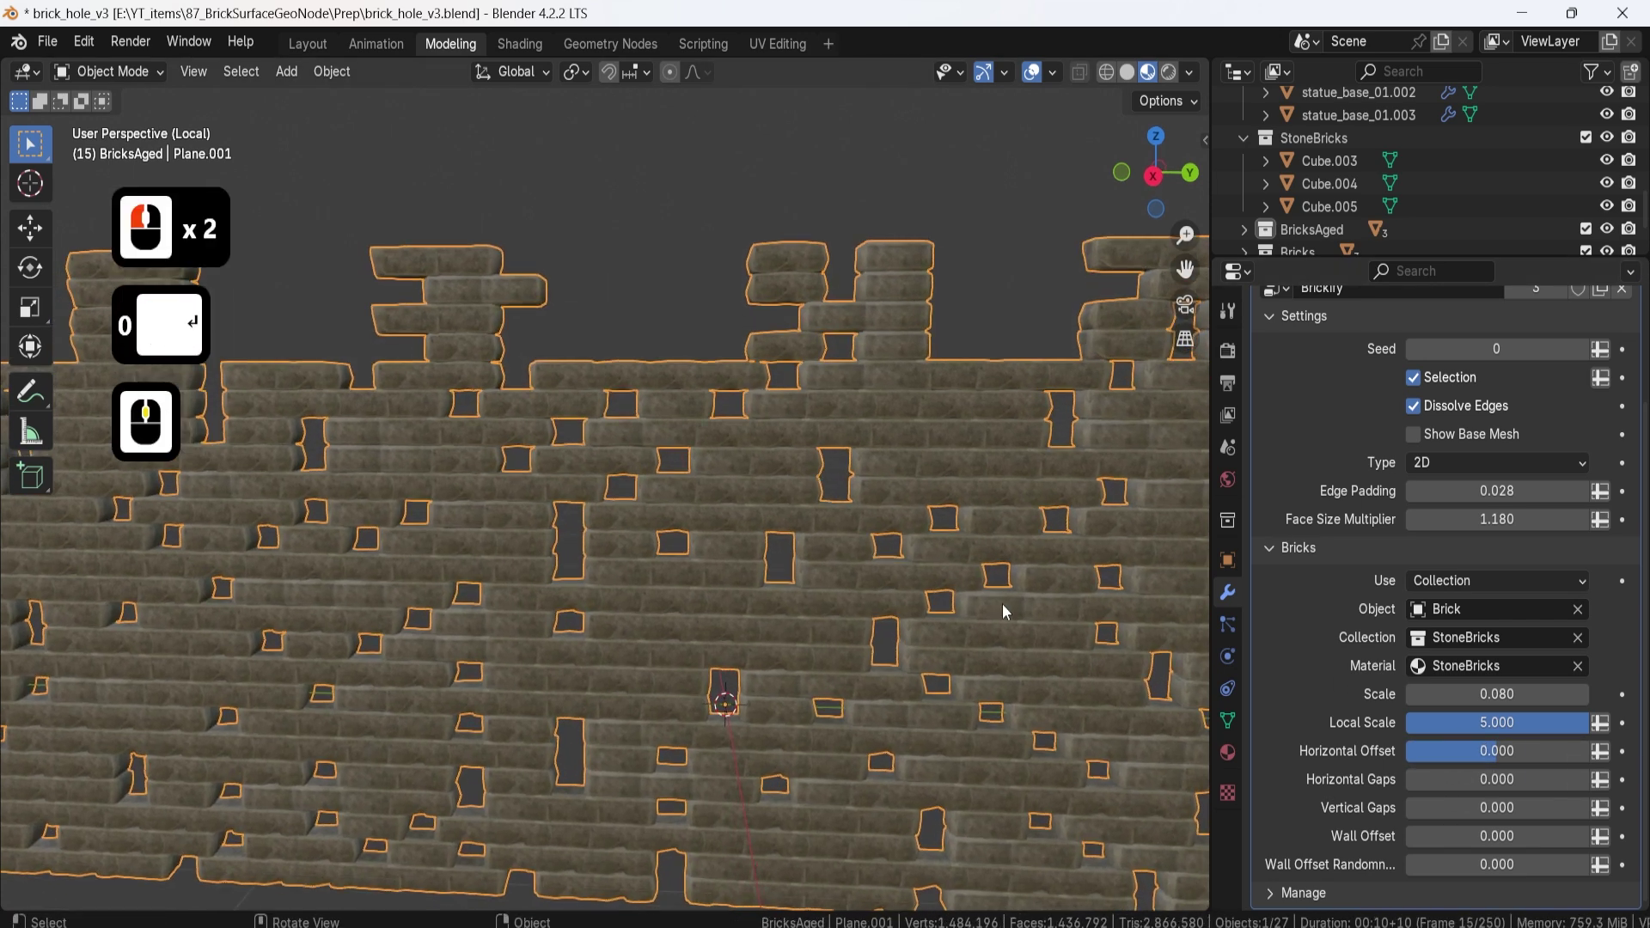
Step: Restore the Horizontal Offset of the wall's bricks to 0.5
click(1463, 753)
text(.5)
key(Return)
middle_drag(994, 528, 877, 584)
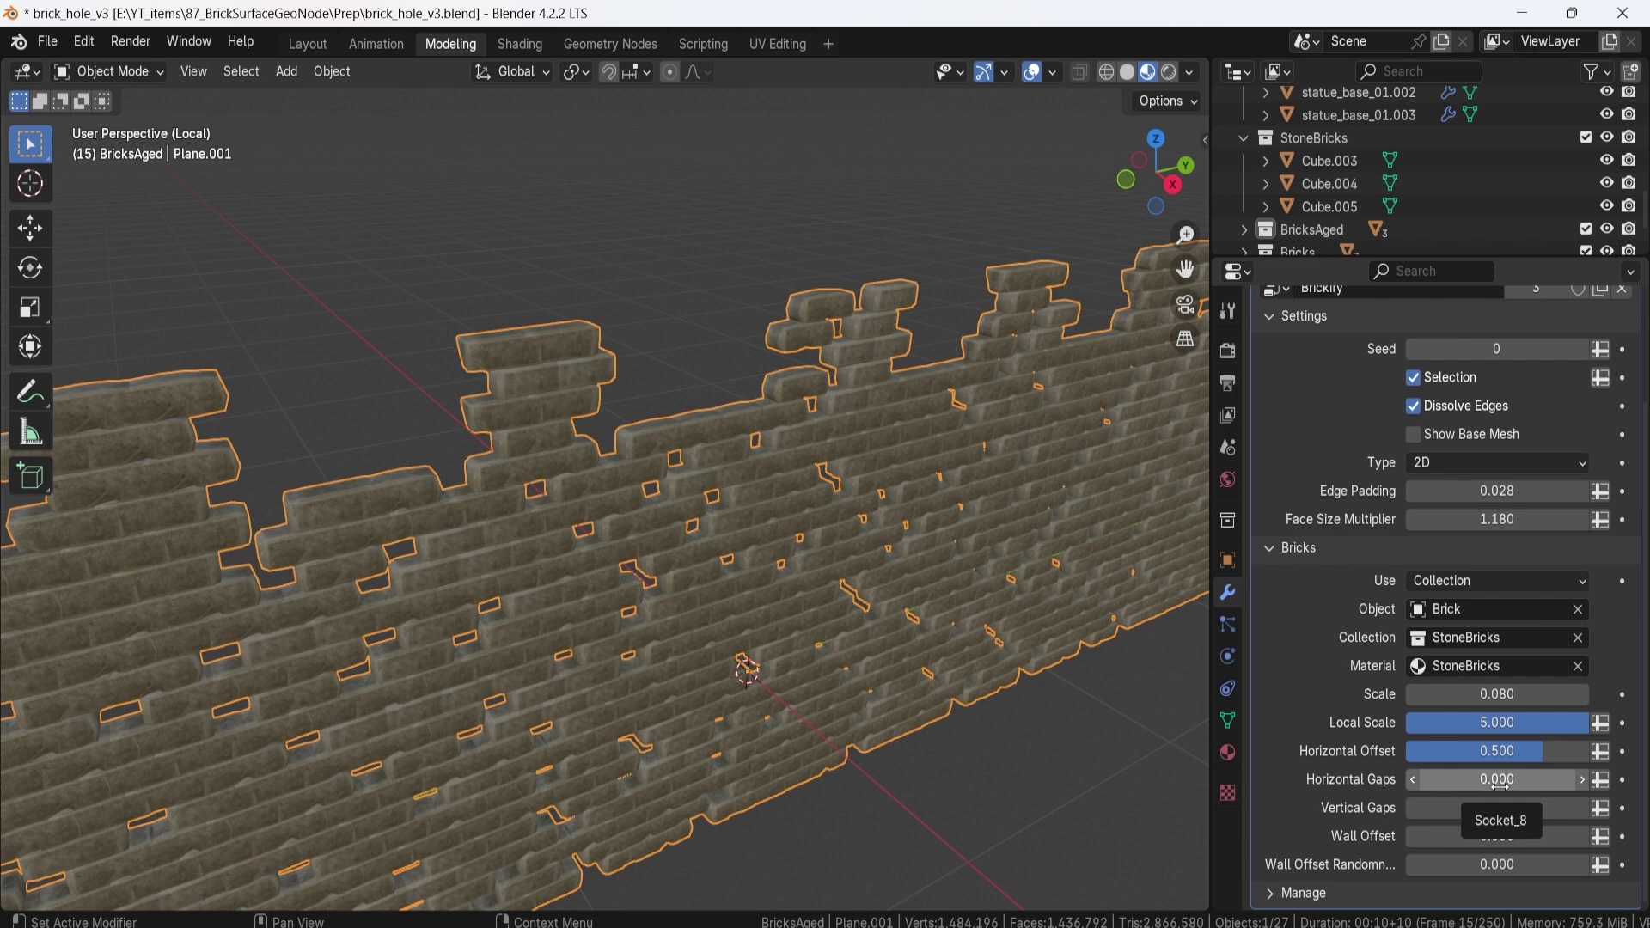
Step: Reset the trial Horizontal Gaps value of 0.04 to 0 and switch the wall's Type to 3D
drag(1499, 786, 1513, 786)
middle_drag(1031, 533, 563, 465)
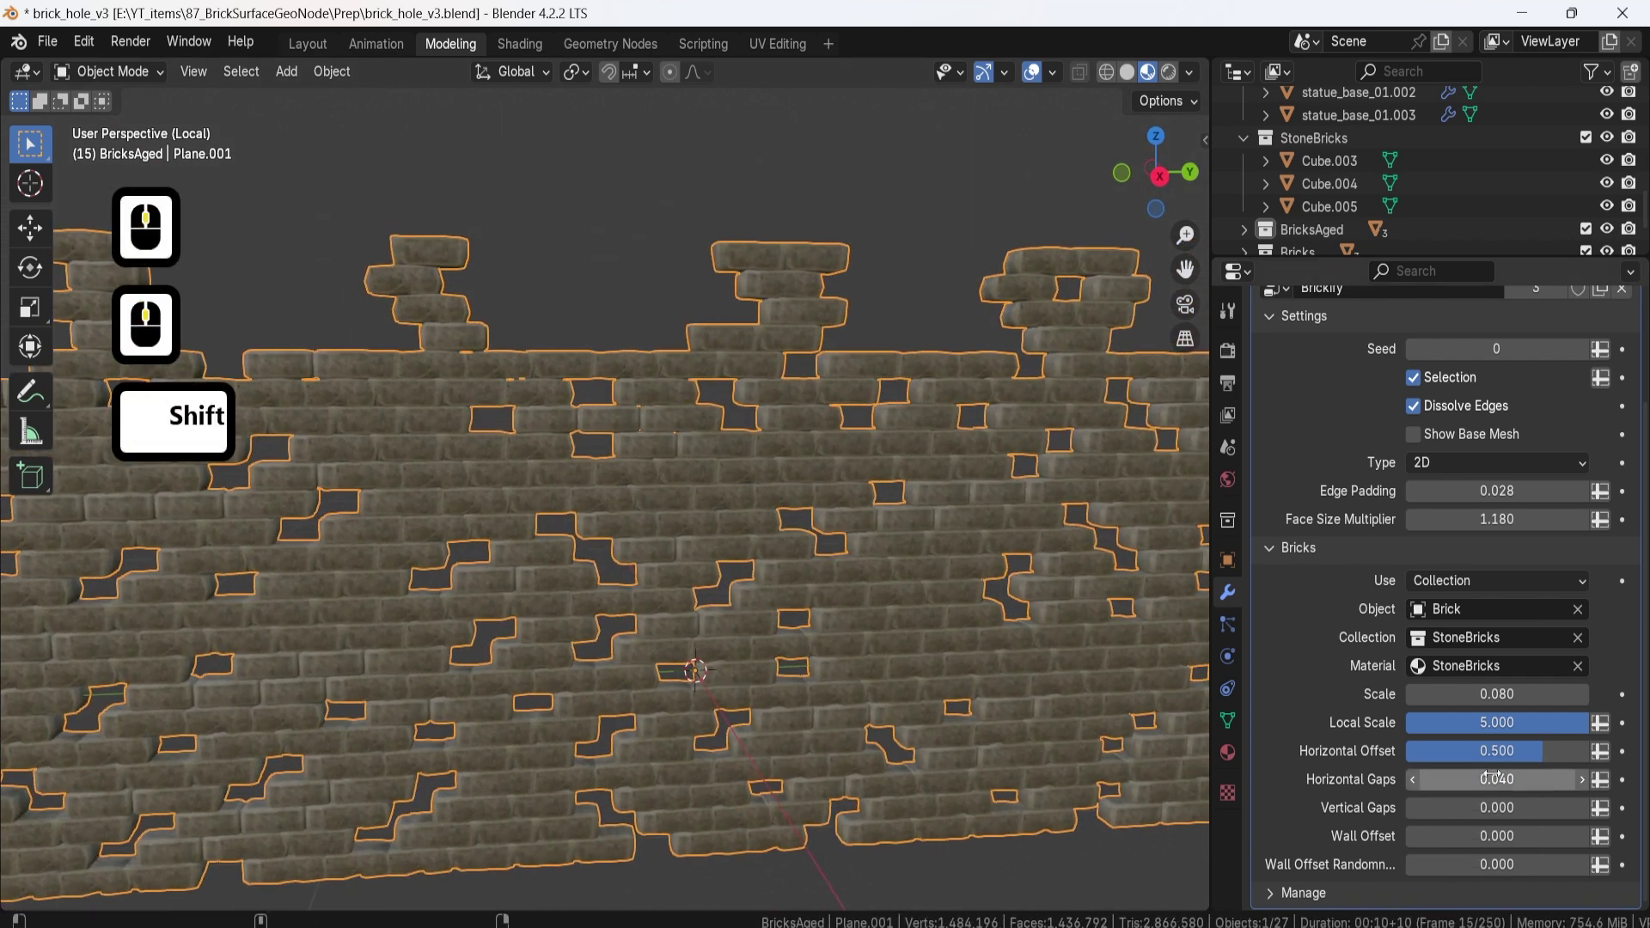
shift+drag(1500, 780, 1509, 779)
shift+middle_drag(688, 542, 708, 554)
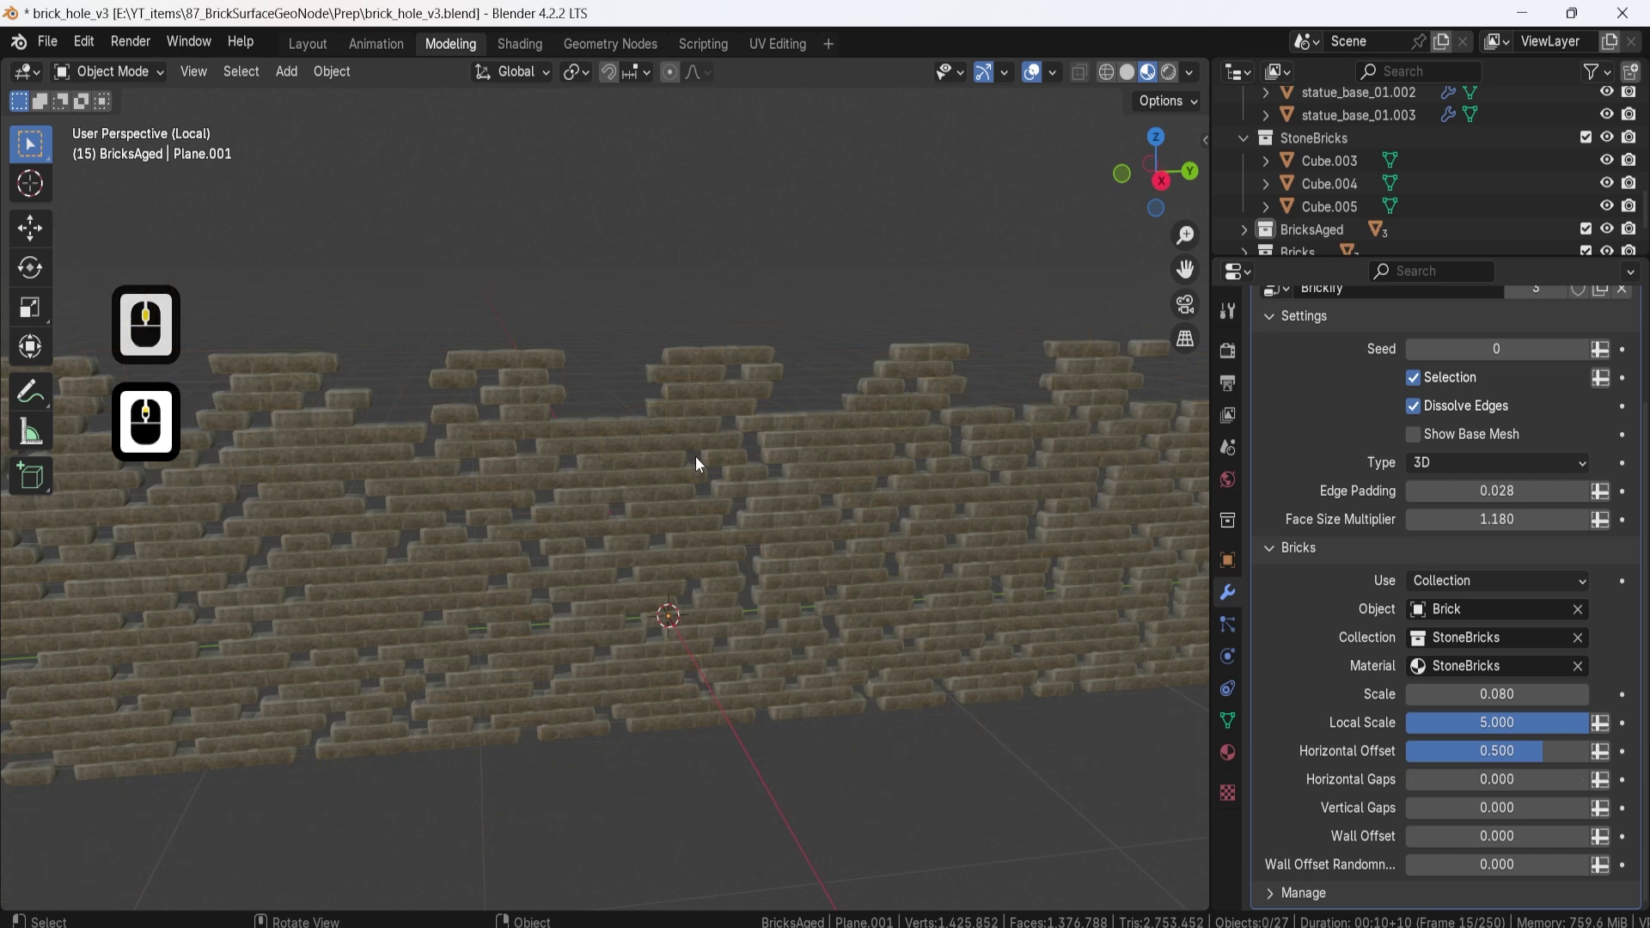
Step: Set the Horizontal Gaps of the 3D wall to 0.021 and check the brick spacing
middle_drag(695, 456, 729, 442)
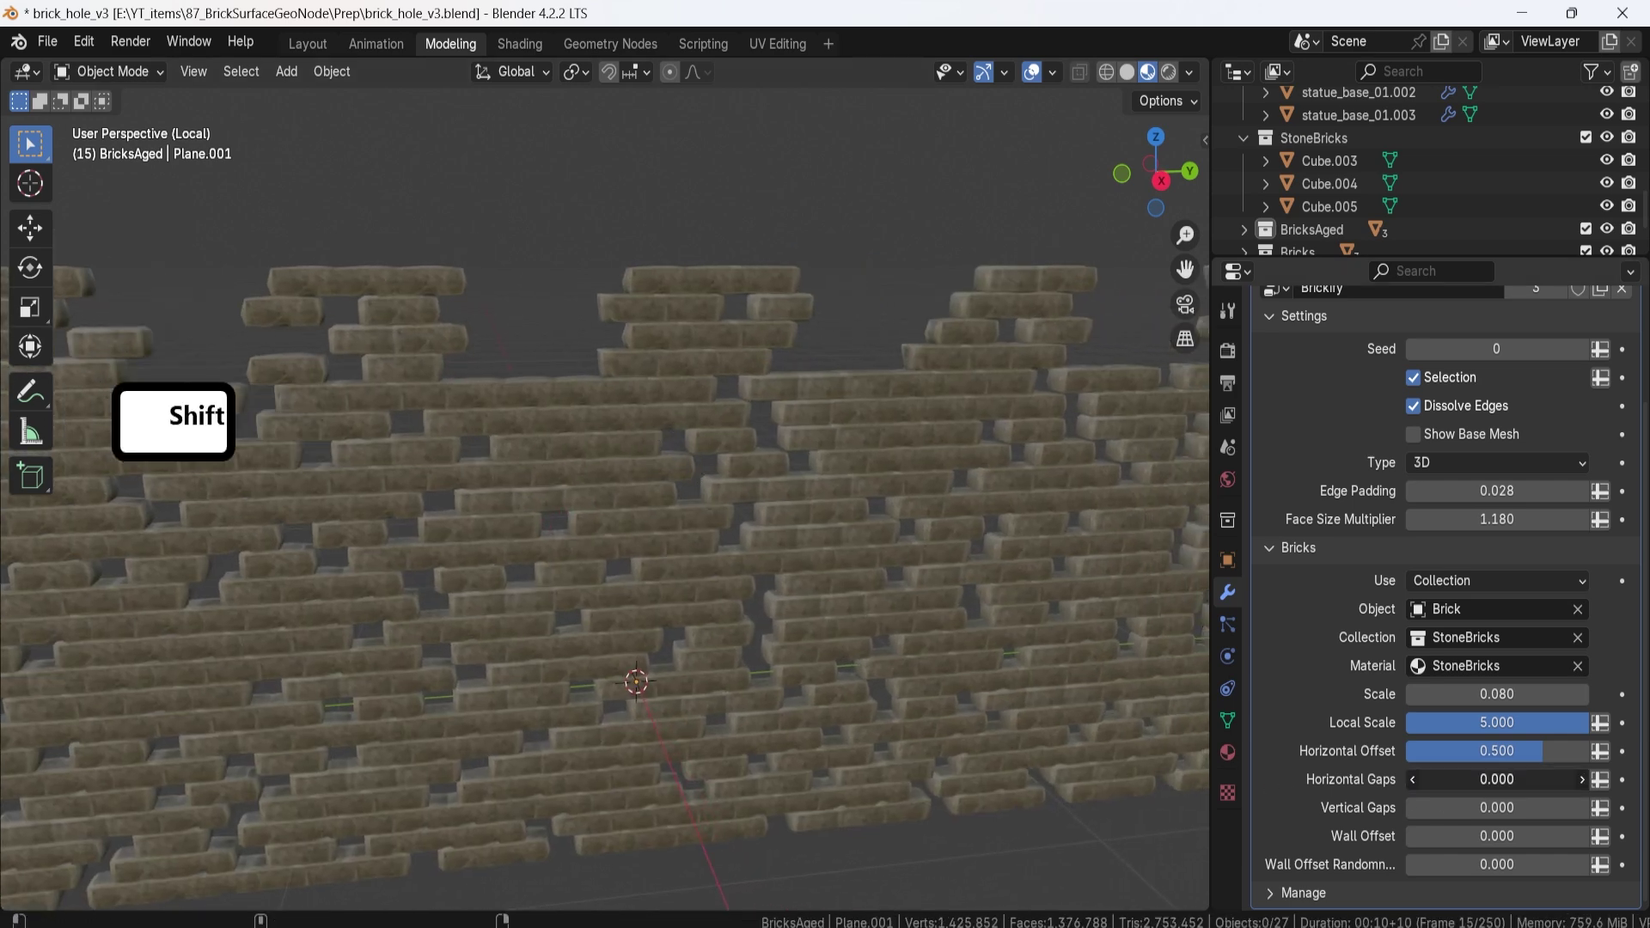
shift+drag(1487, 779, 1438, 770)
scroll(853, 595, down, 3)
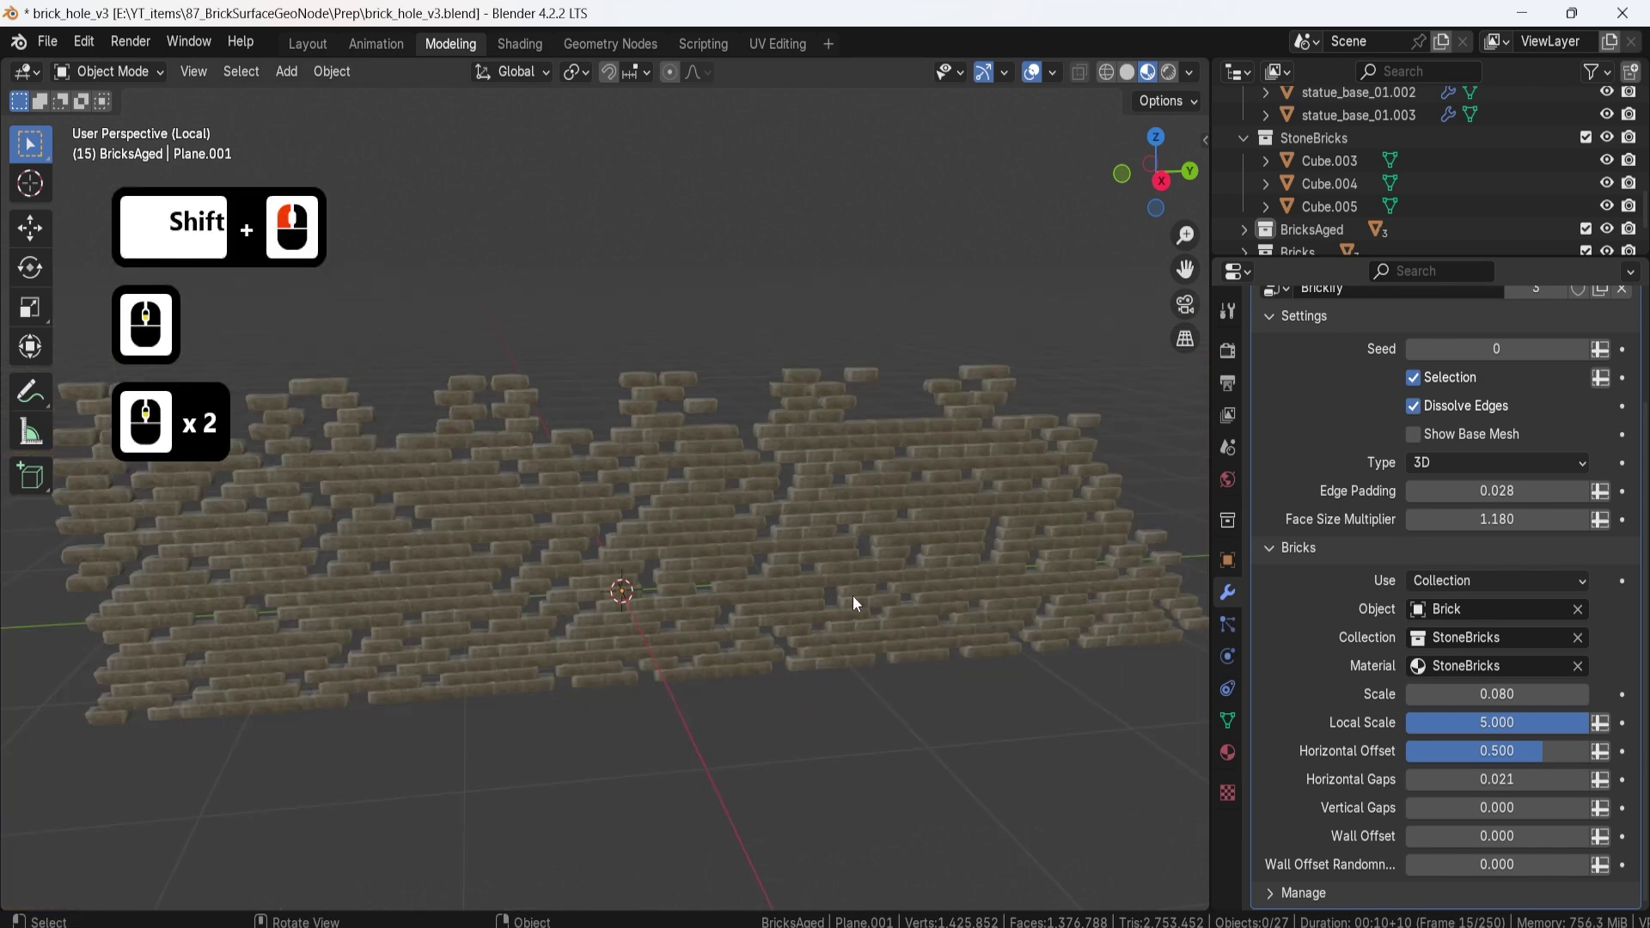
middle_drag(671, 481, 682, 533)
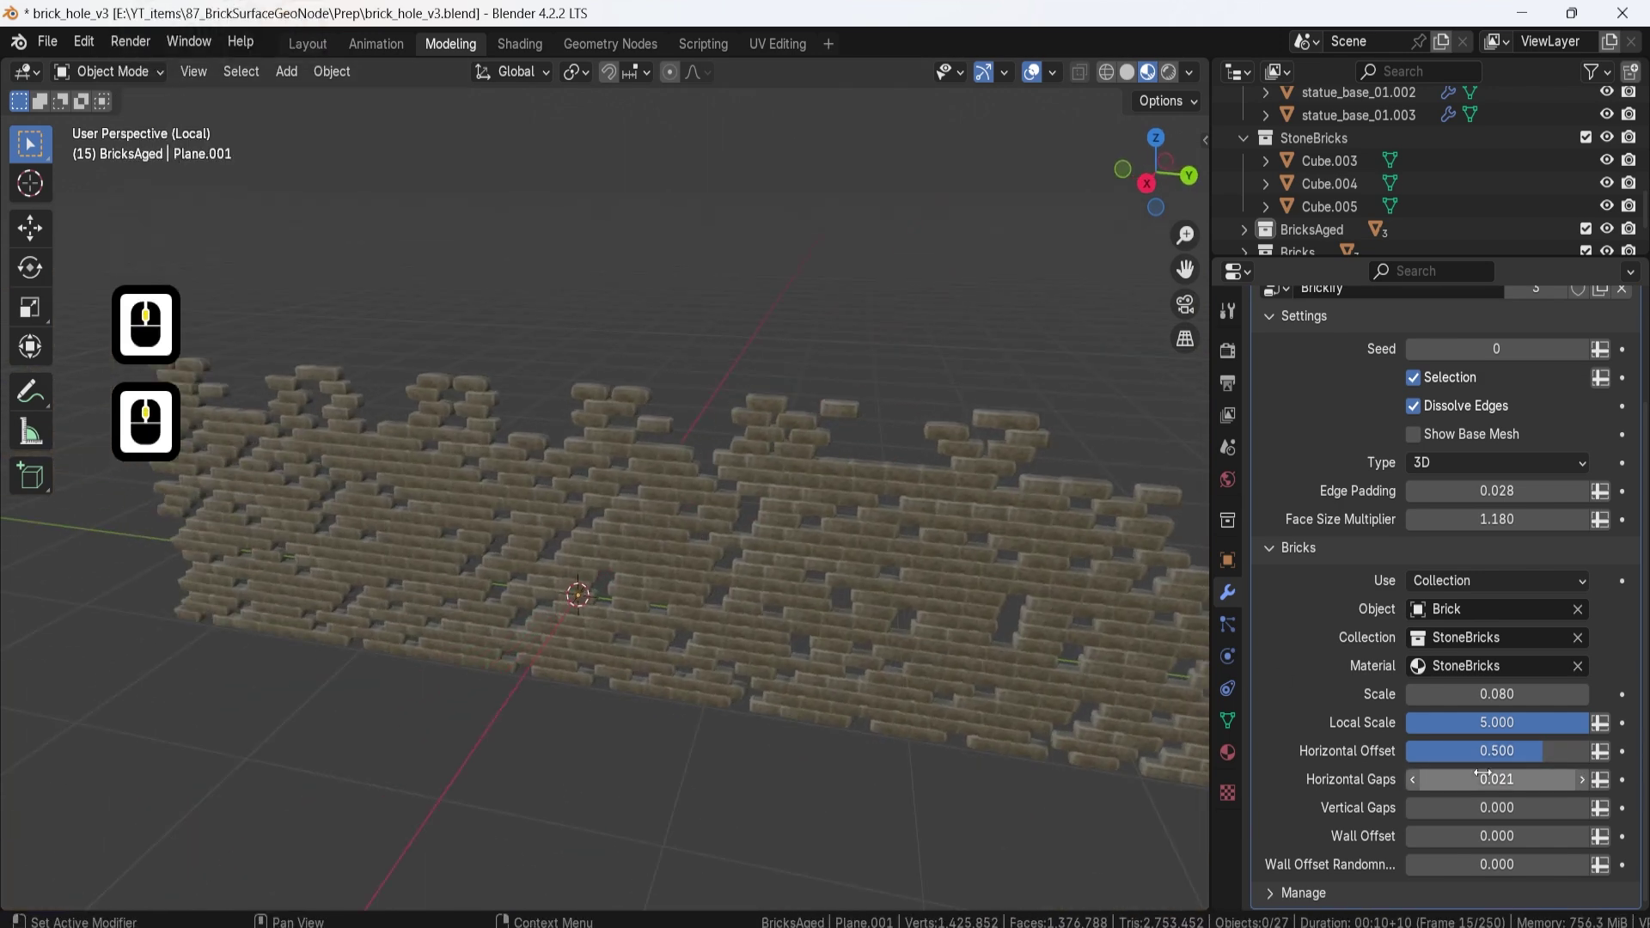
Step: Set the wall's Horizontal Gaps to -0.1 and inspect the tightened bricks up close
drag(1496, 779, 1454, 779)
click(1510, 778)
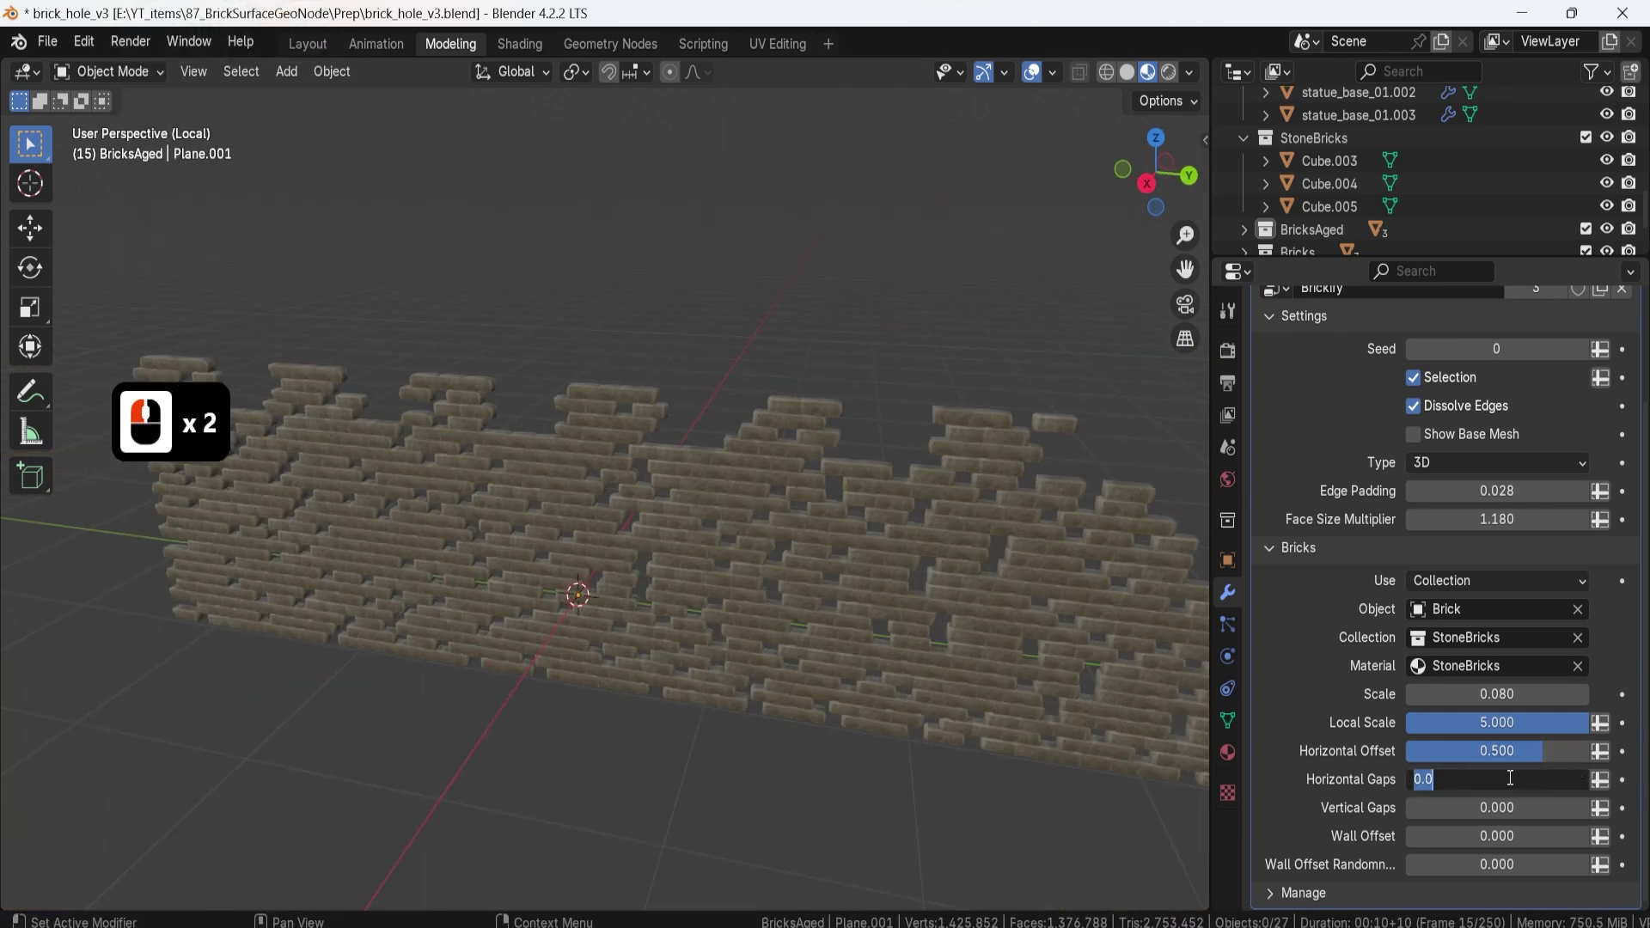
text(-0.1)
key(Return)
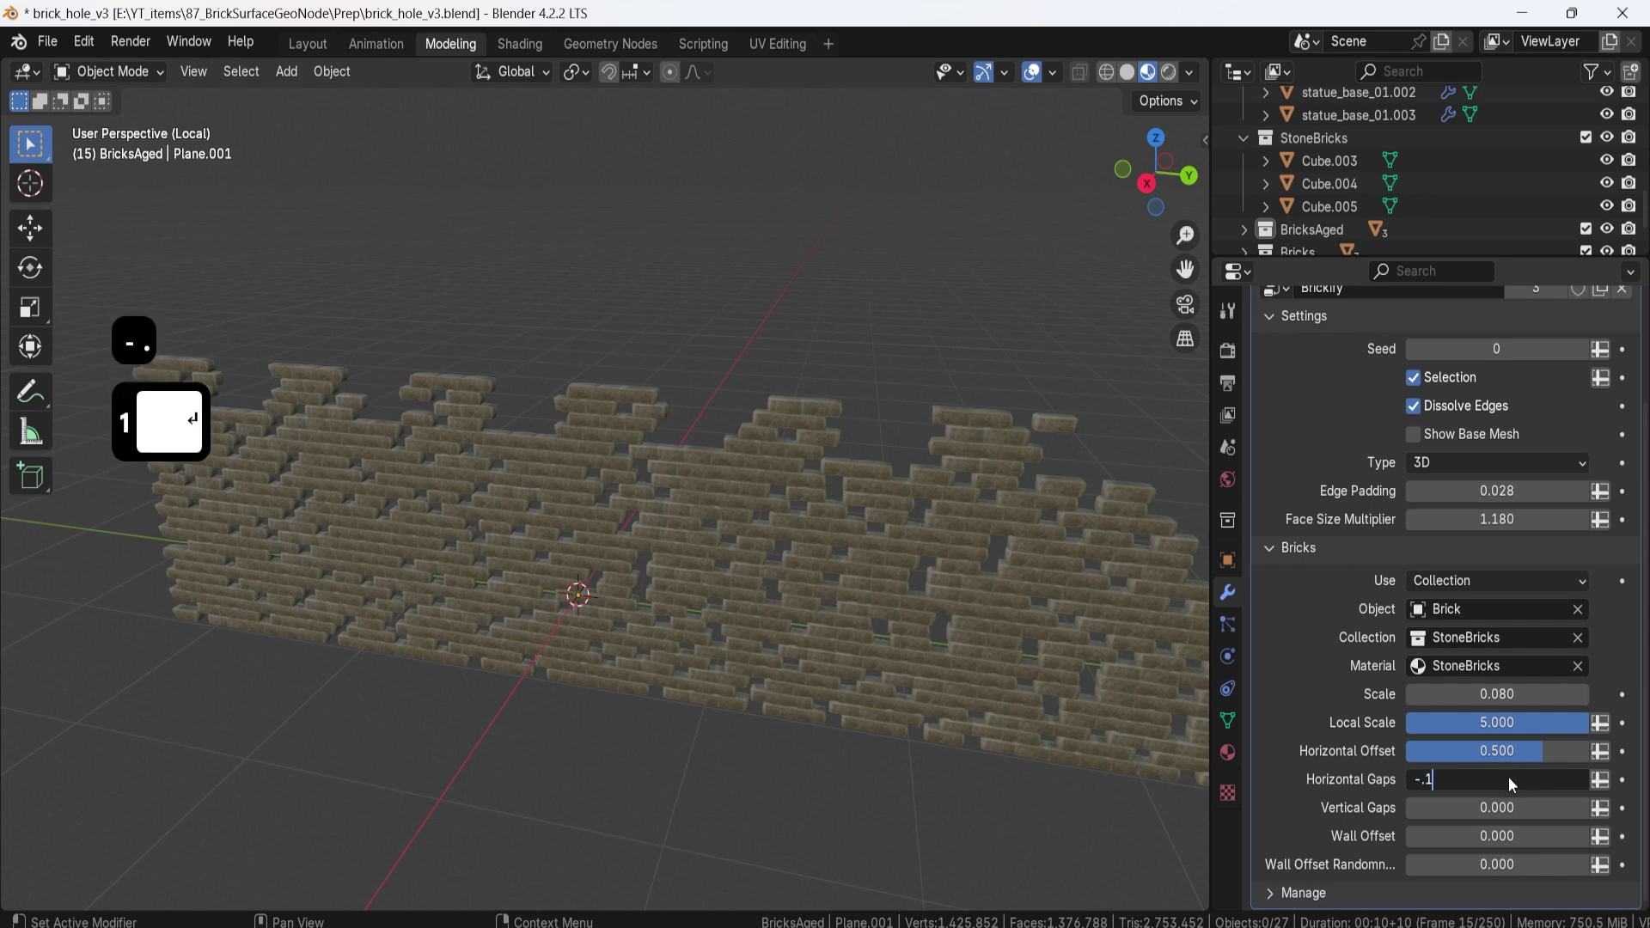
middle_drag(781, 557, 782, 538)
scroll(782, 524, up, 3)
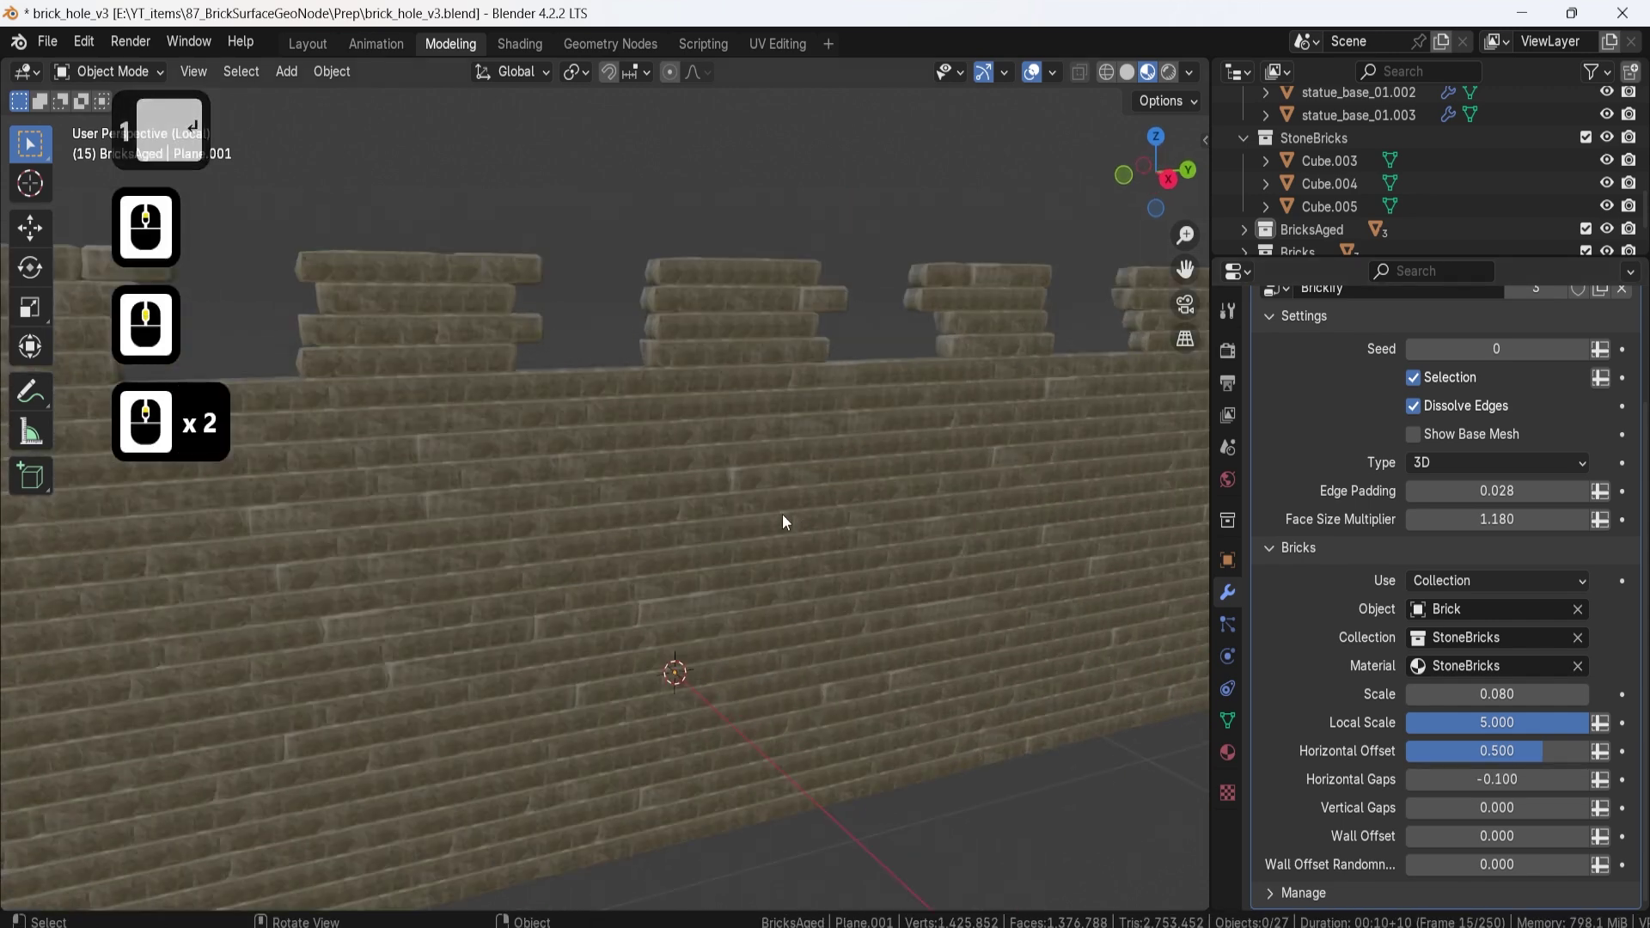
Step: Set the wall's Horizontal Gaps to -0.05 and reselect the wall
shift+drag(1513, 780, 1425, 765)
scroll(750, 612, down, 3)
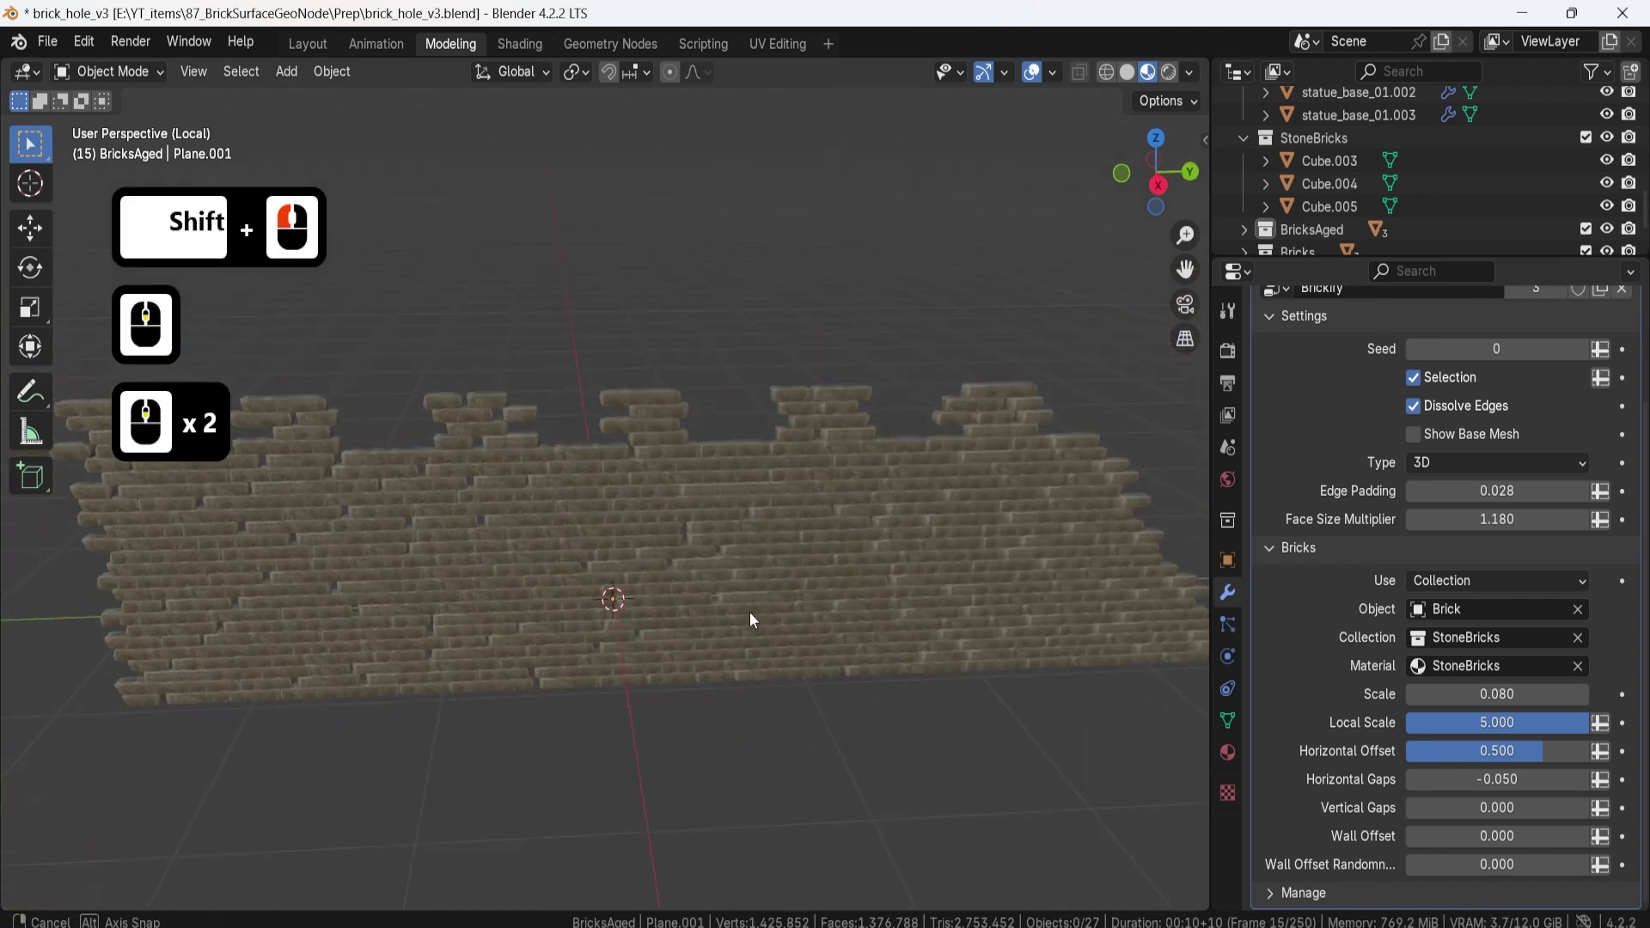
middle_drag(661, 669, 566, 640)
scroll(825, 599, up, 3)
scroll(825, 591, down, 3)
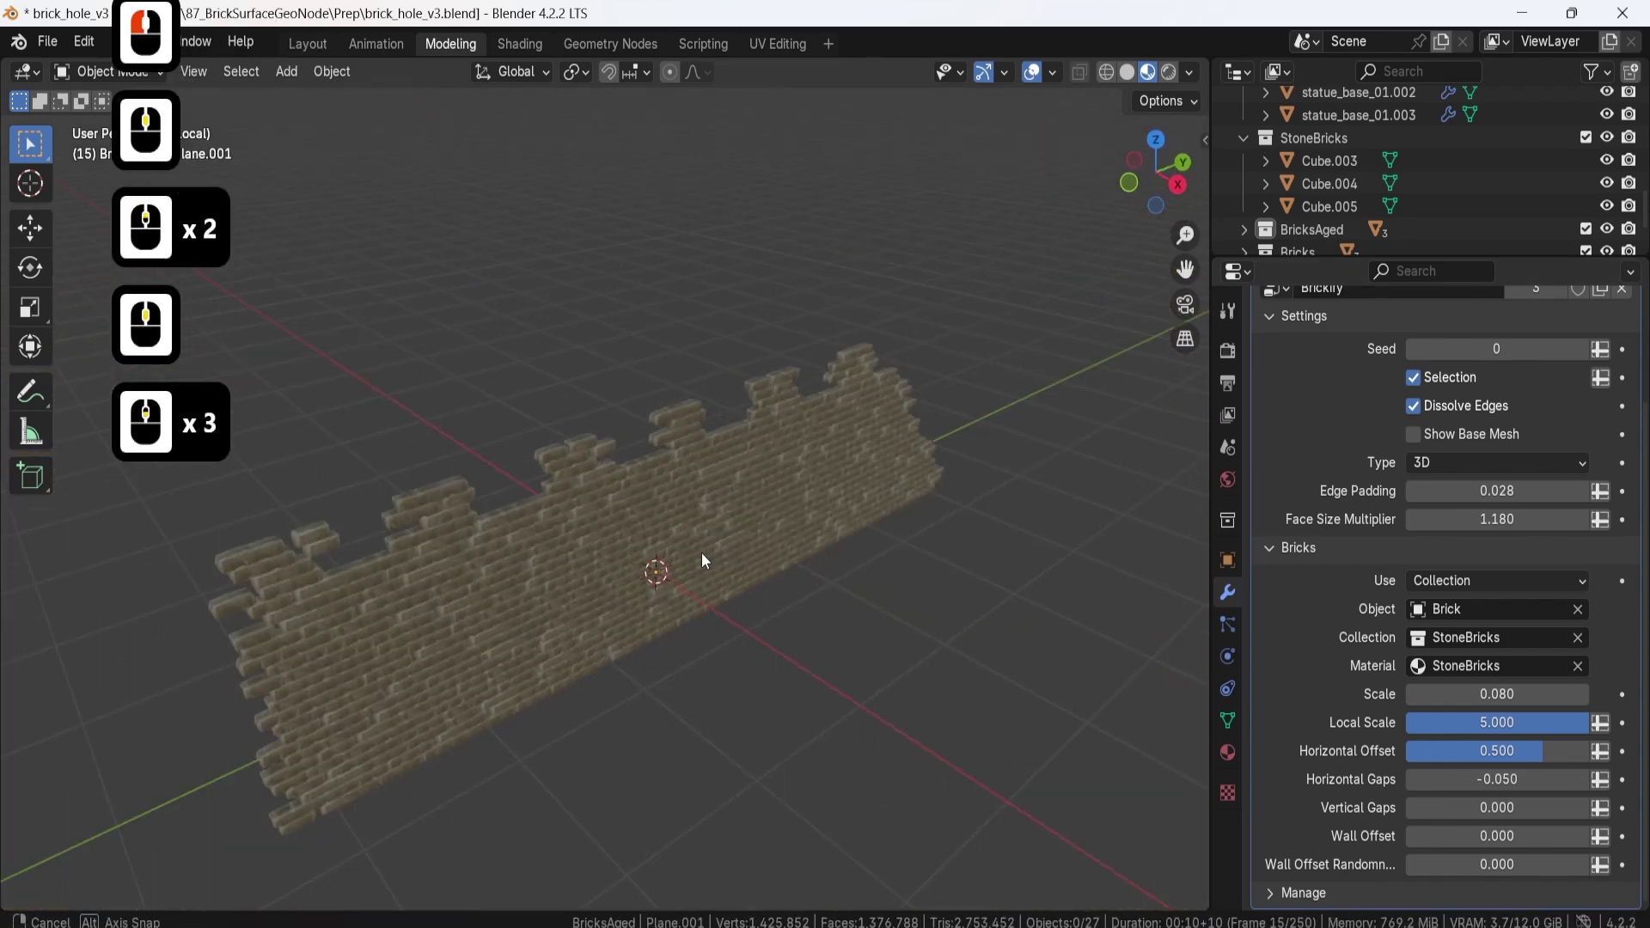
middle_drag(701, 553, 817, 548)
click(815, 551)
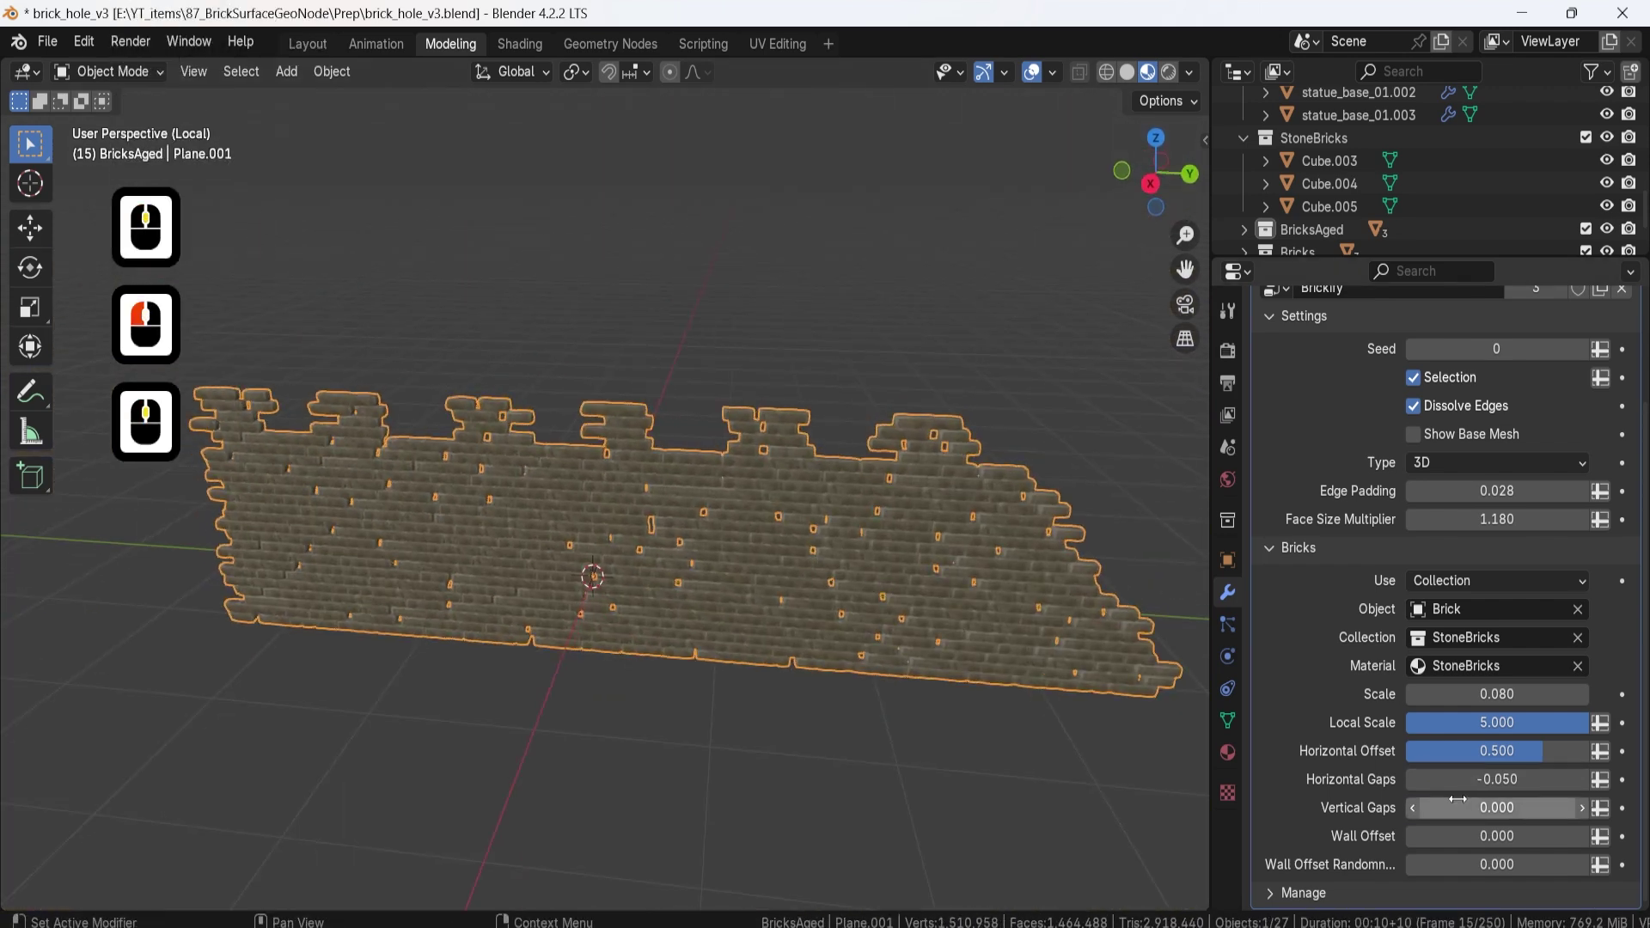
Step: Set the wall's Vertical Gaps to 0.015 and inspect the spacing between the brick rows
scroll(792, 645, up, 4)
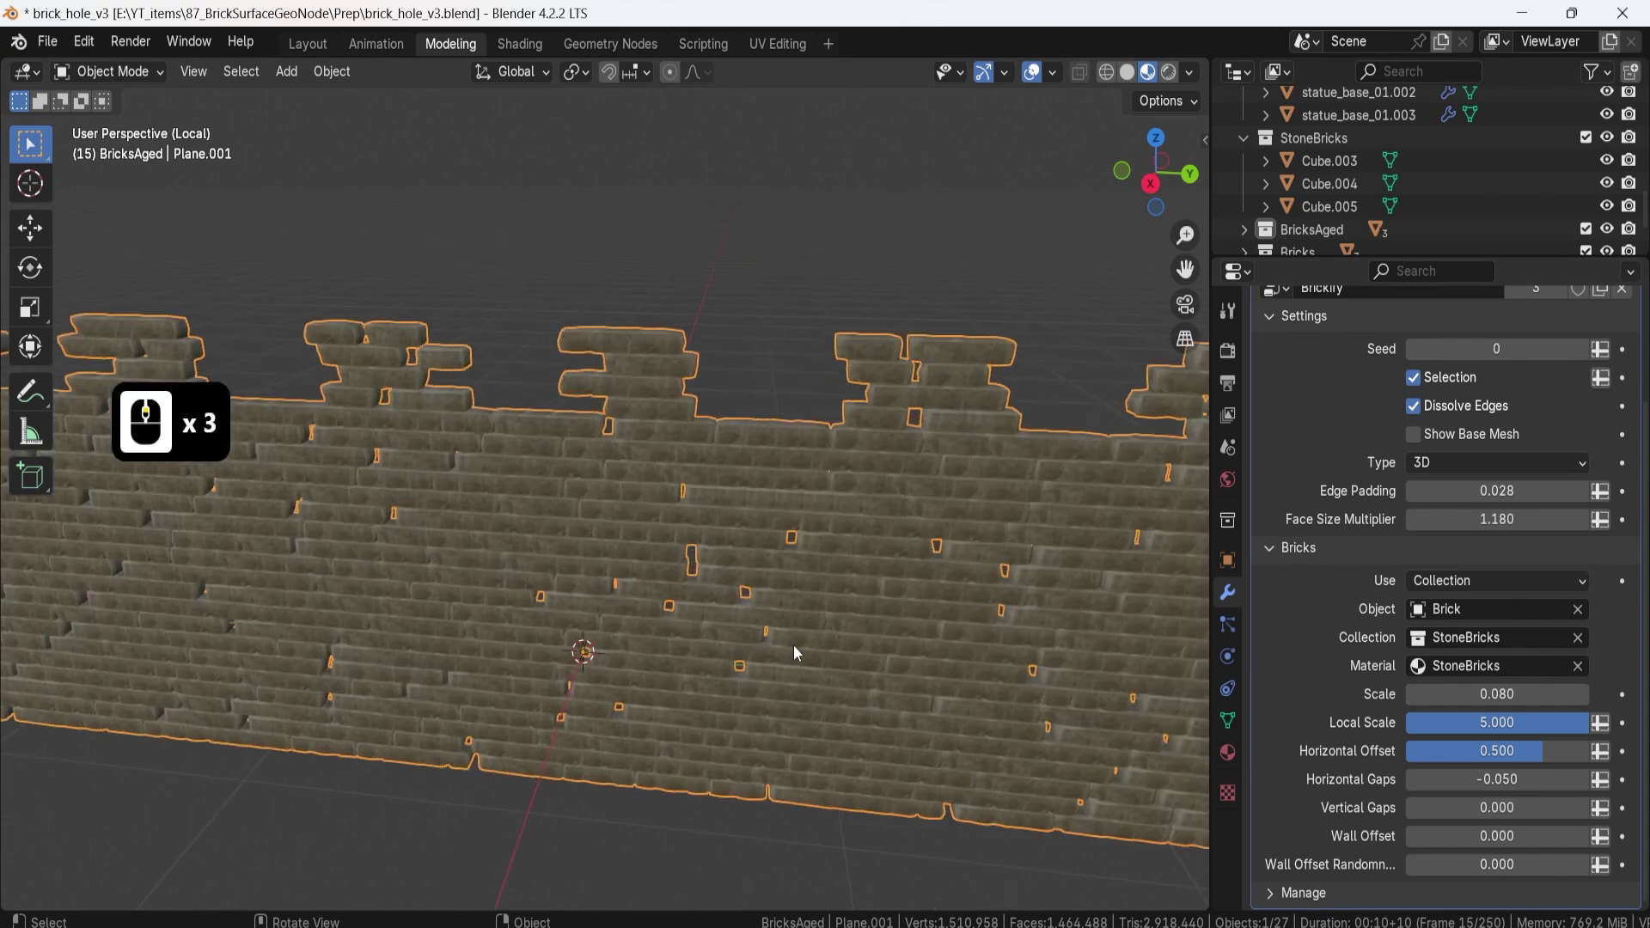
middle_click(883, 637)
scroll(884, 637, up, 2)
key(shift)
shift+drag(1486, 808, 1513, 808)
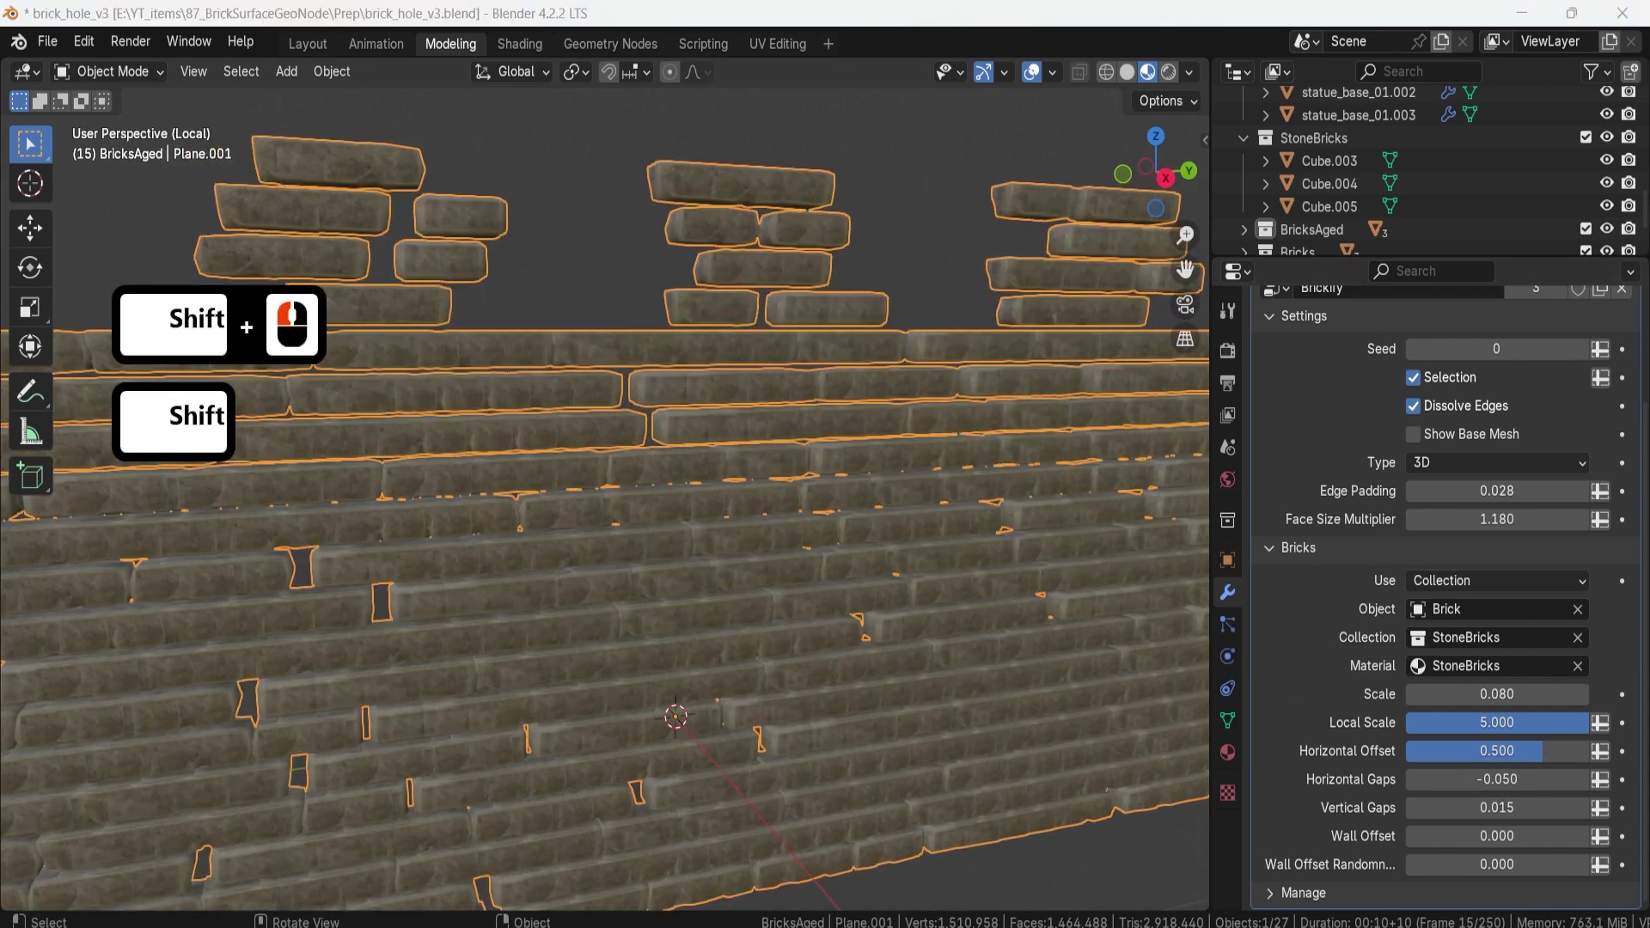
middle_drag(142, 313, 214, 267)
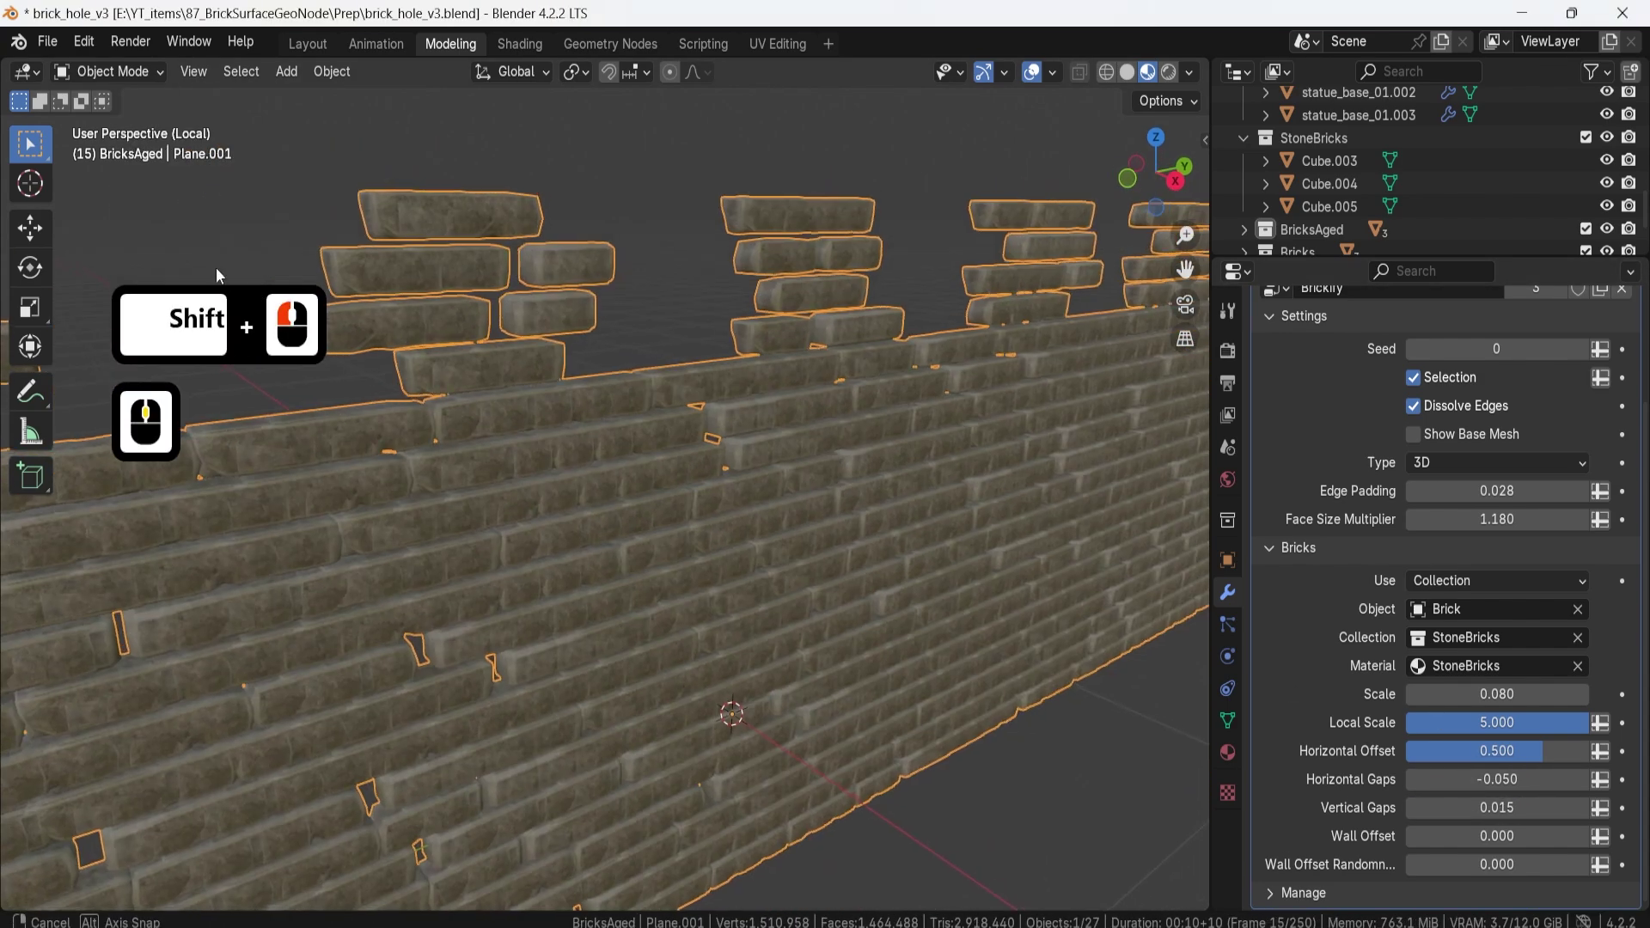
Step: Reduce the wall's Vertical Gaps to 0.009 and inspect the brick rows from the side
middle_drag(679, 413, 579, 419)
shift+drag(1495, 806, 1485, 806)
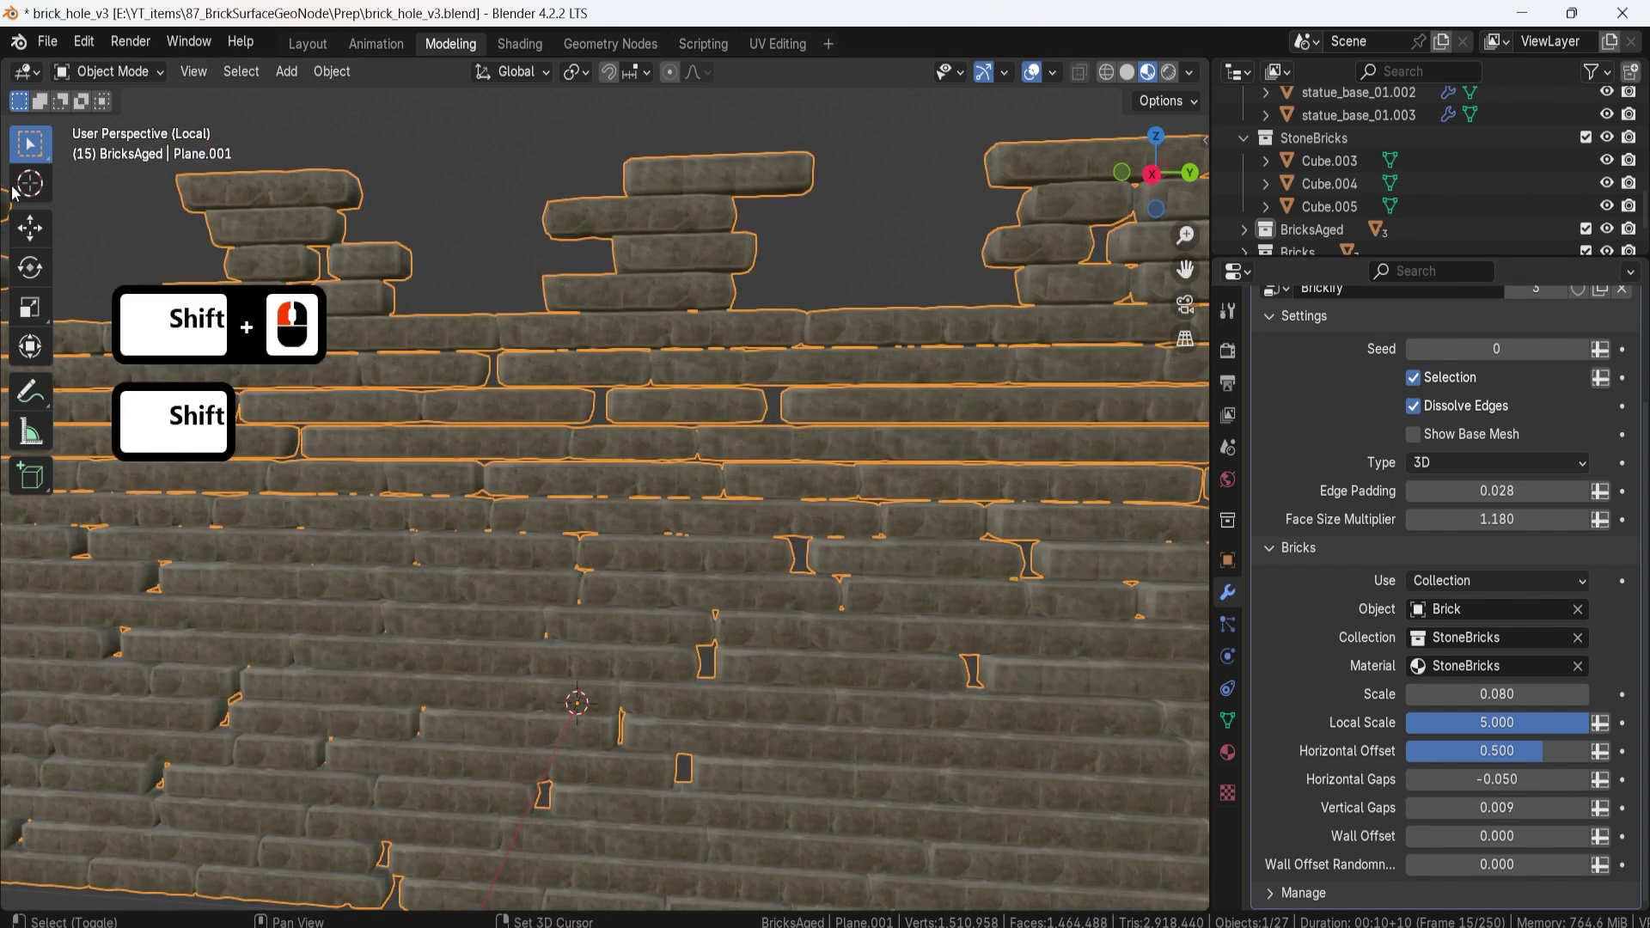
scroll(101, 202, down, 3)
middle_drag(413, 419, 760, 529)
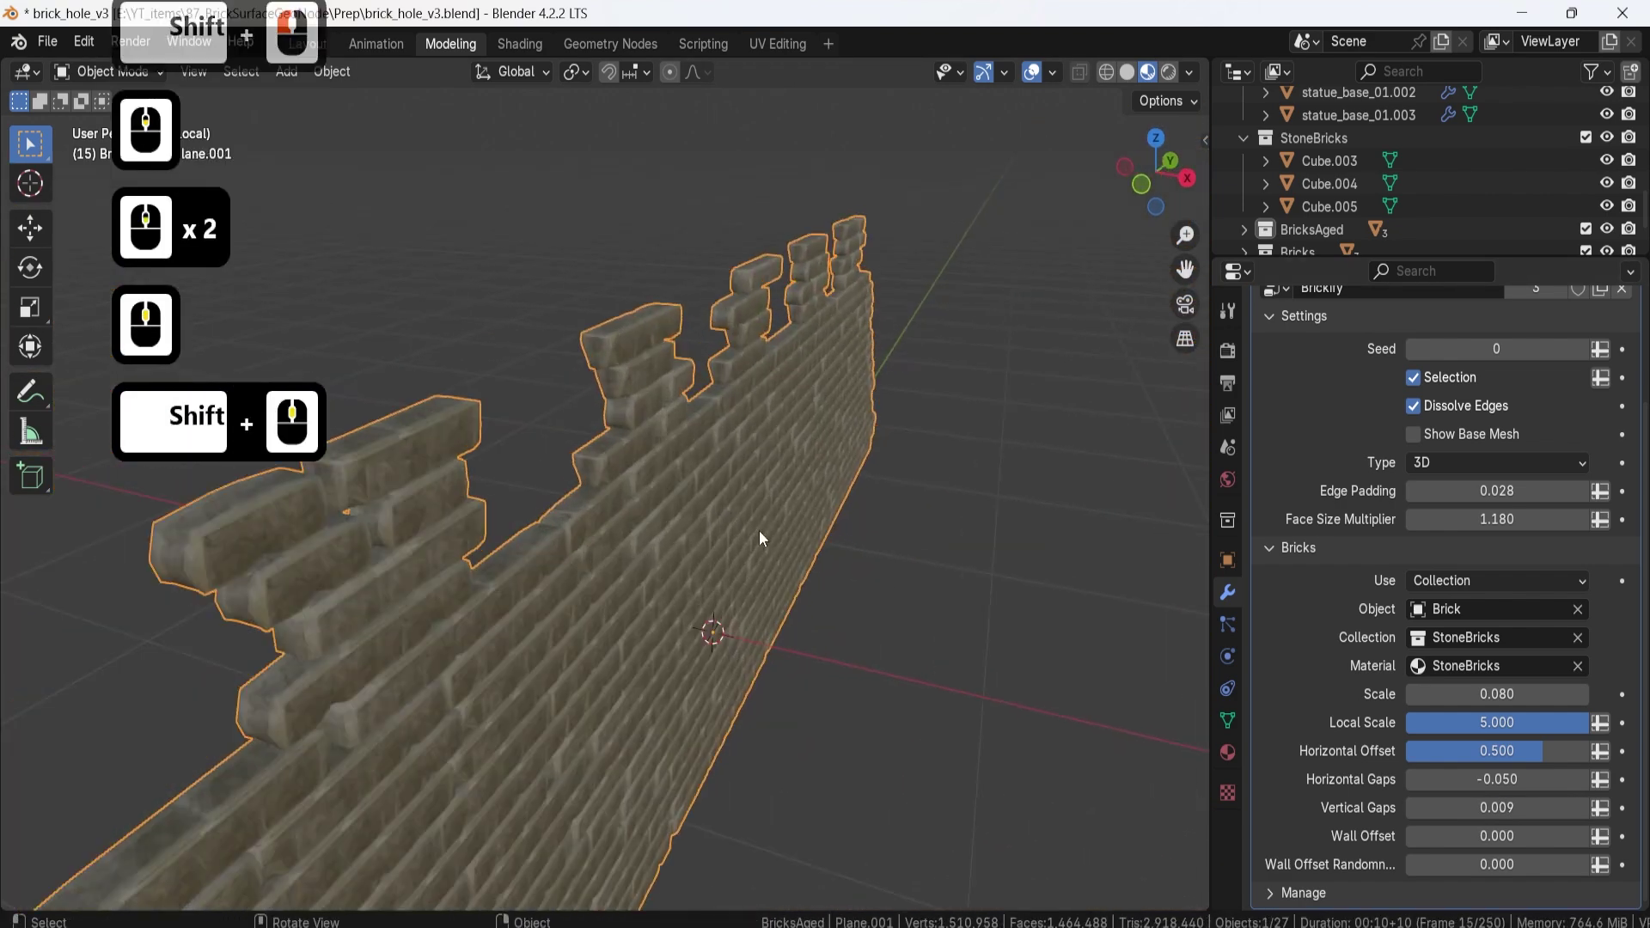
scroll(765, 530, up, 3)
scroll(765, 529, up, 1)
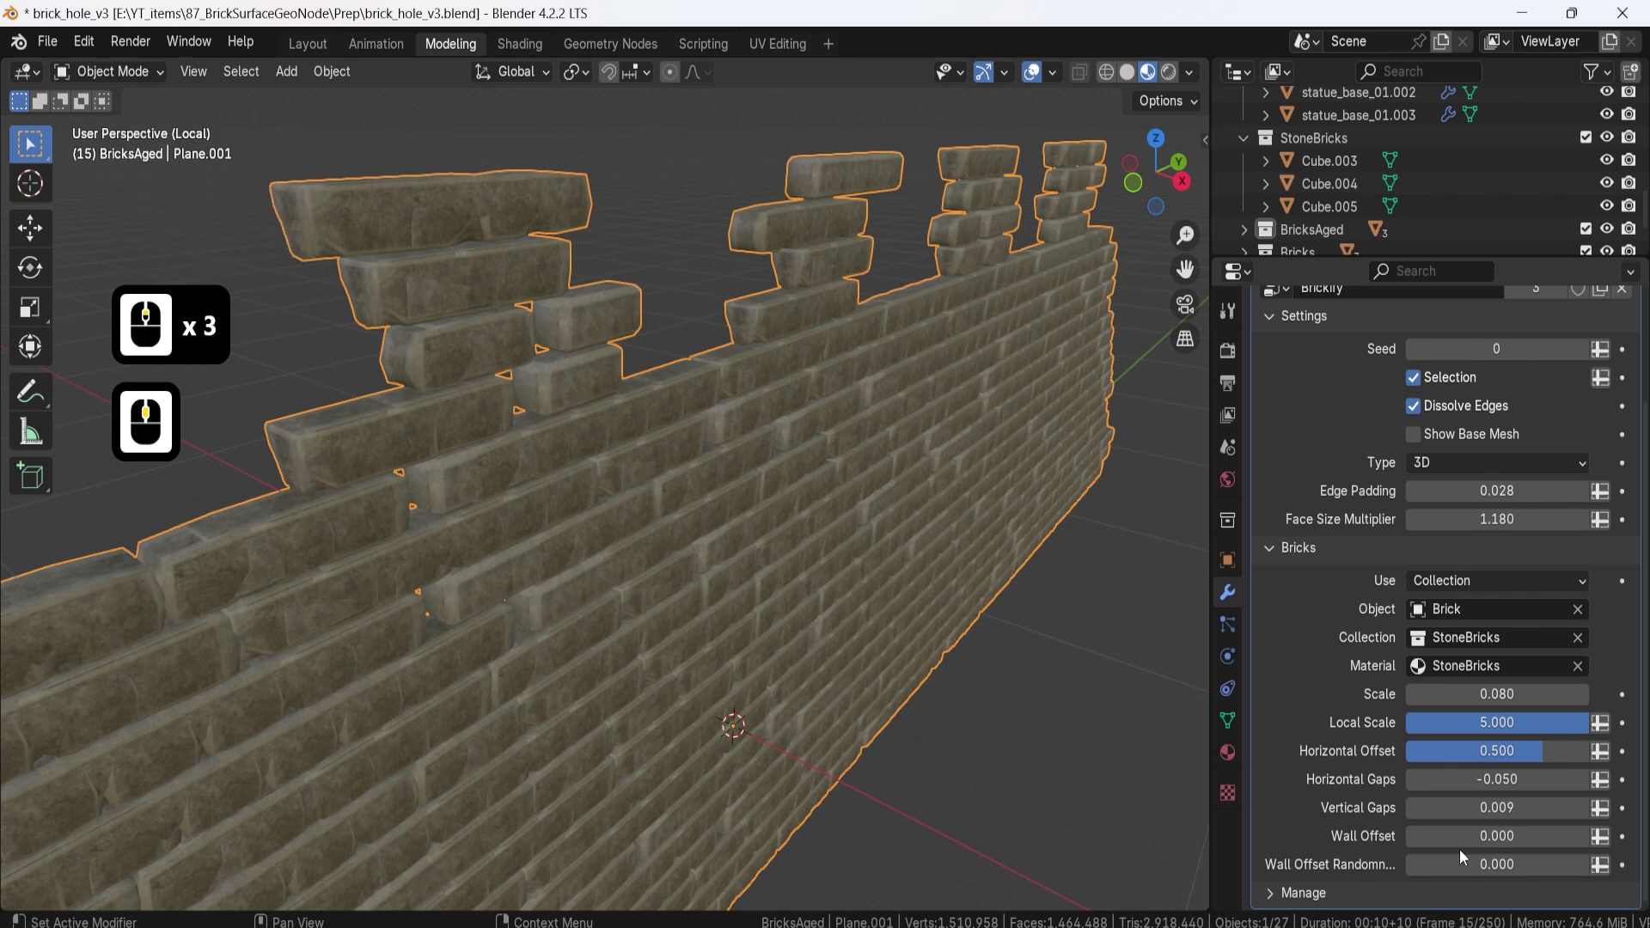
Step: Try a larger Wall Offset on the brick wall and undo it
scroll(858, 572, down, 3)
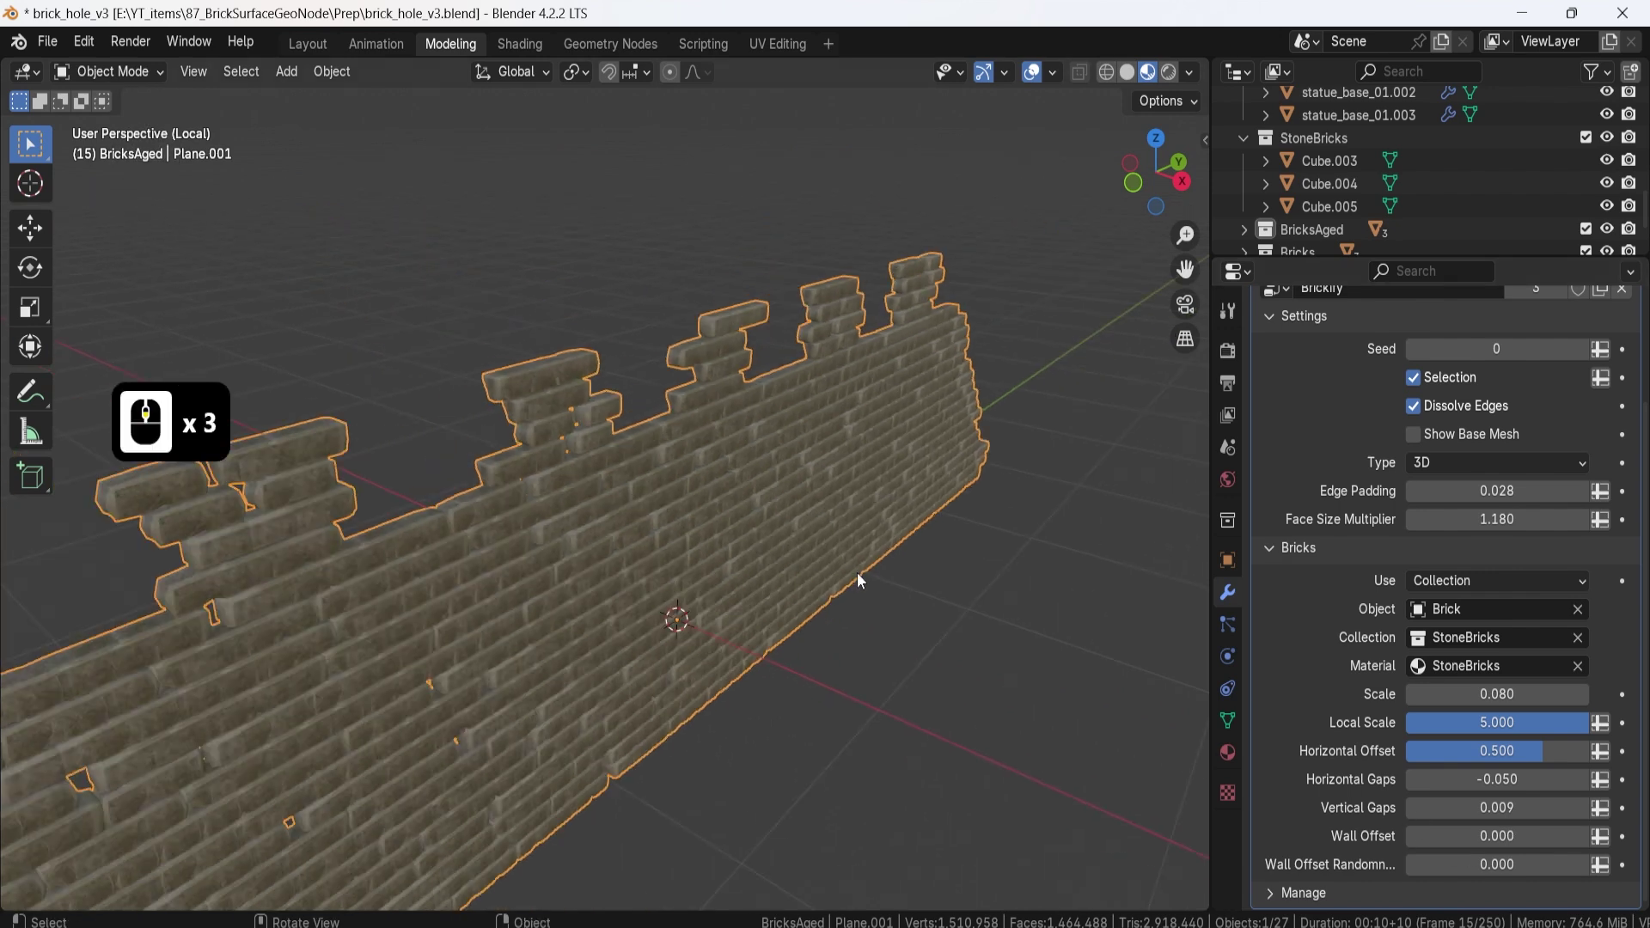
middle_drag(857, 572, 735, 489)
drag(1461, 836, 1572, 837)
key(ctrl+z)
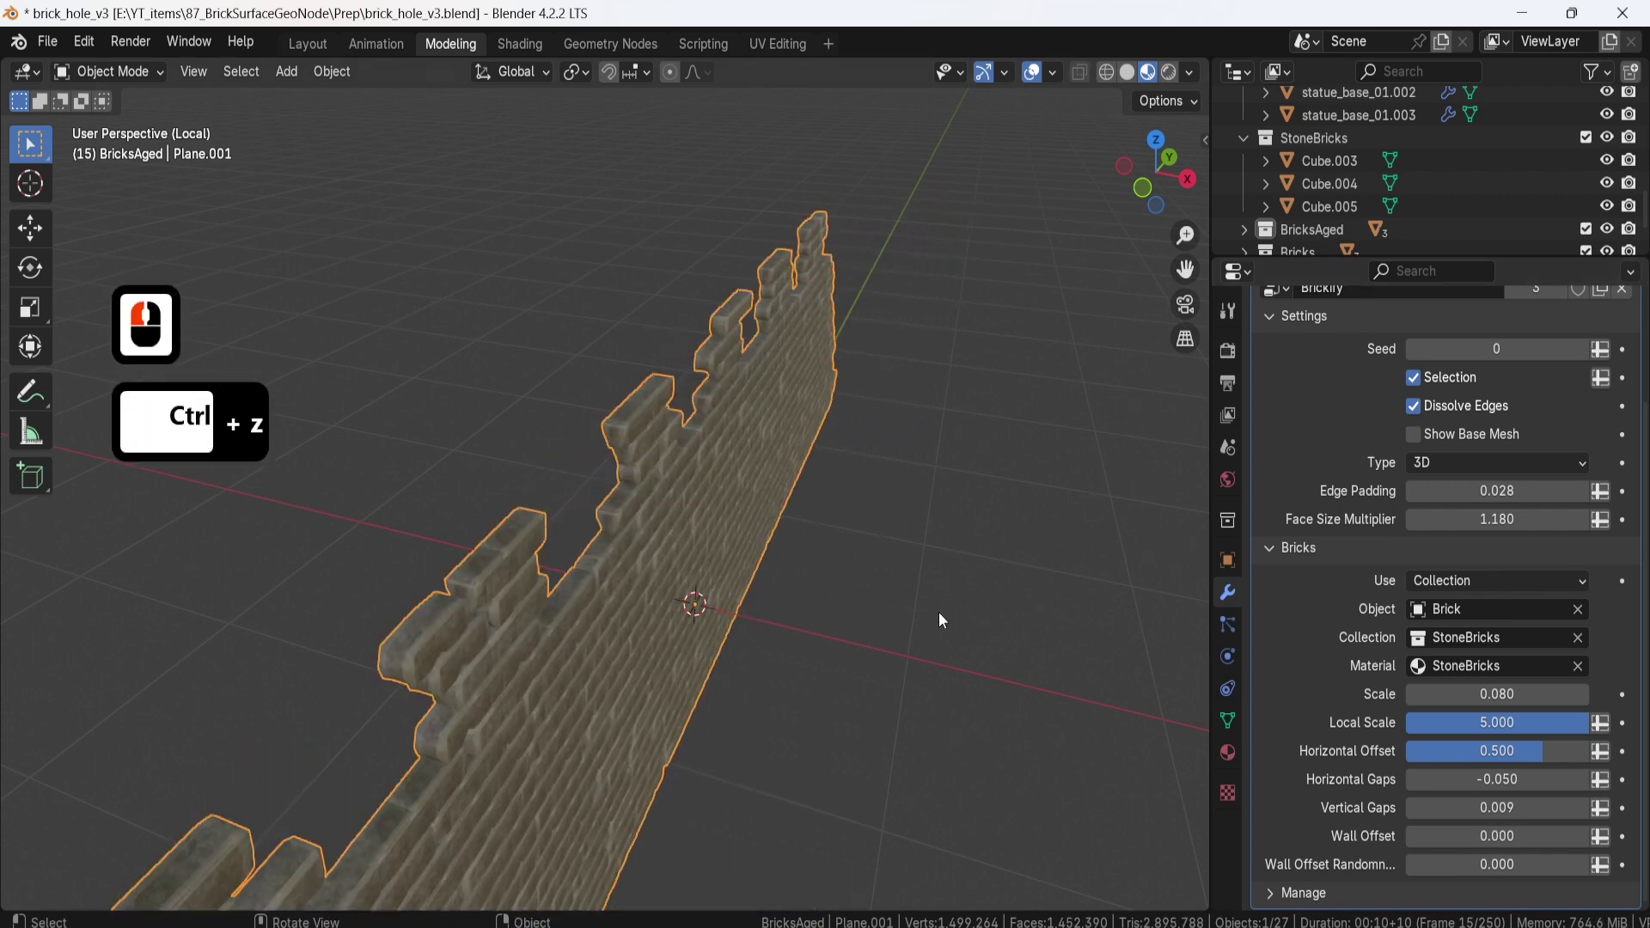
Step: Set the wall's Wall Offset Randomness to 0.033 and inspect the uneven brick faces from several angles
key(shift)
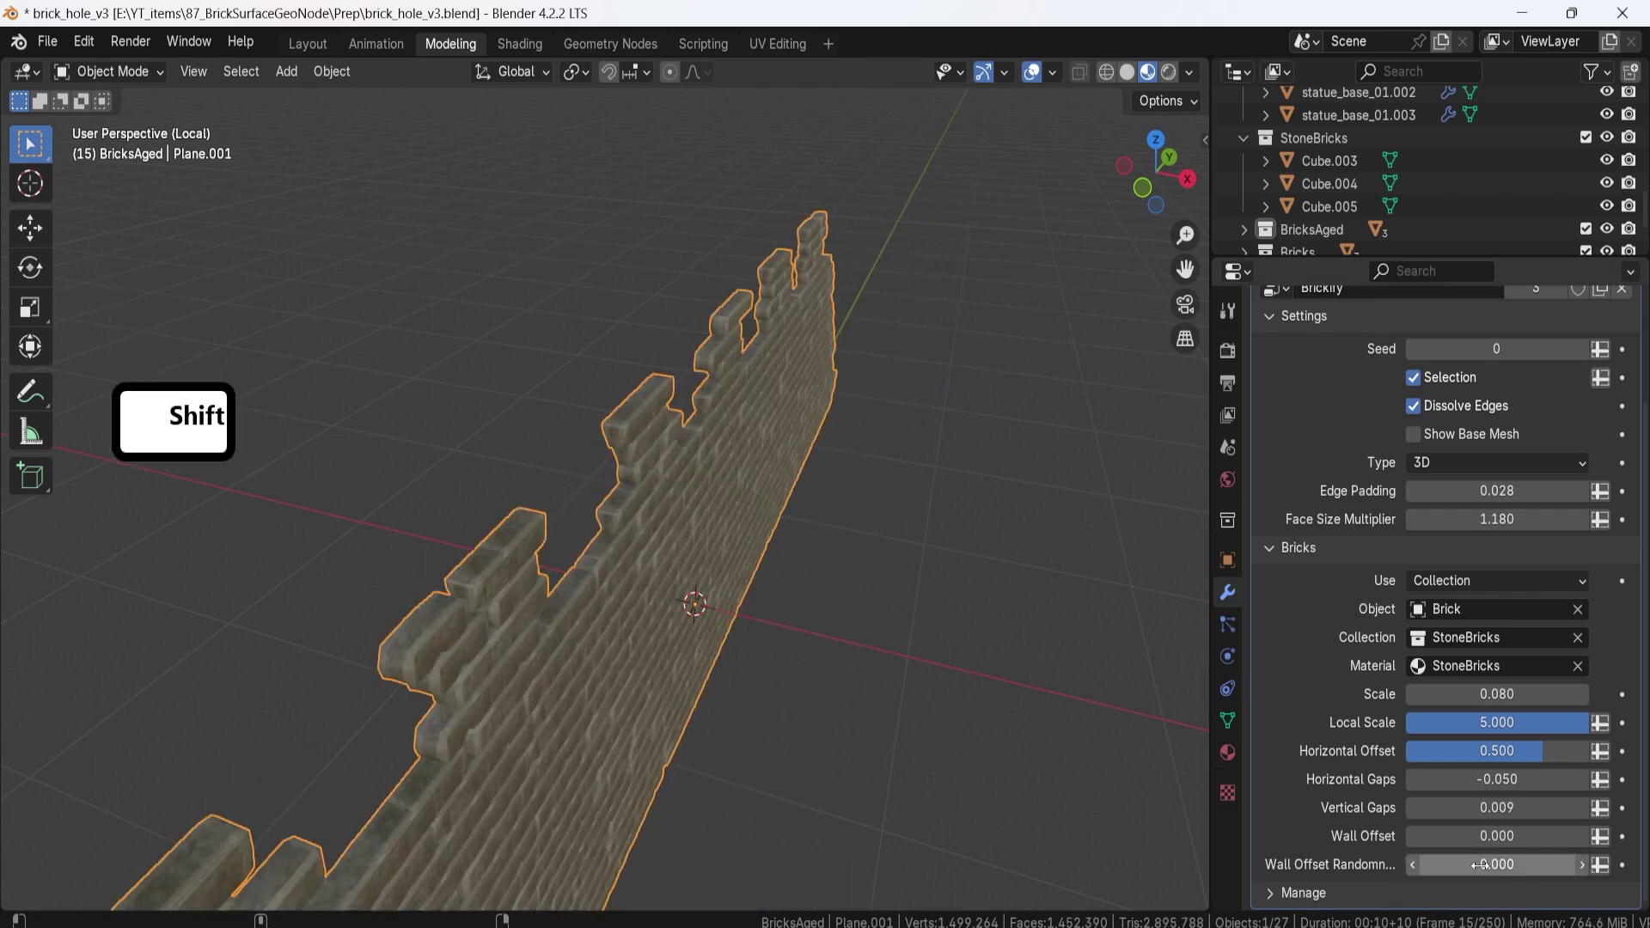
shift+drag(1497, 865, 1525, 865)
middle_drag(871, 601, 698, 306)
middle_drag(632, 538, 757, 481)
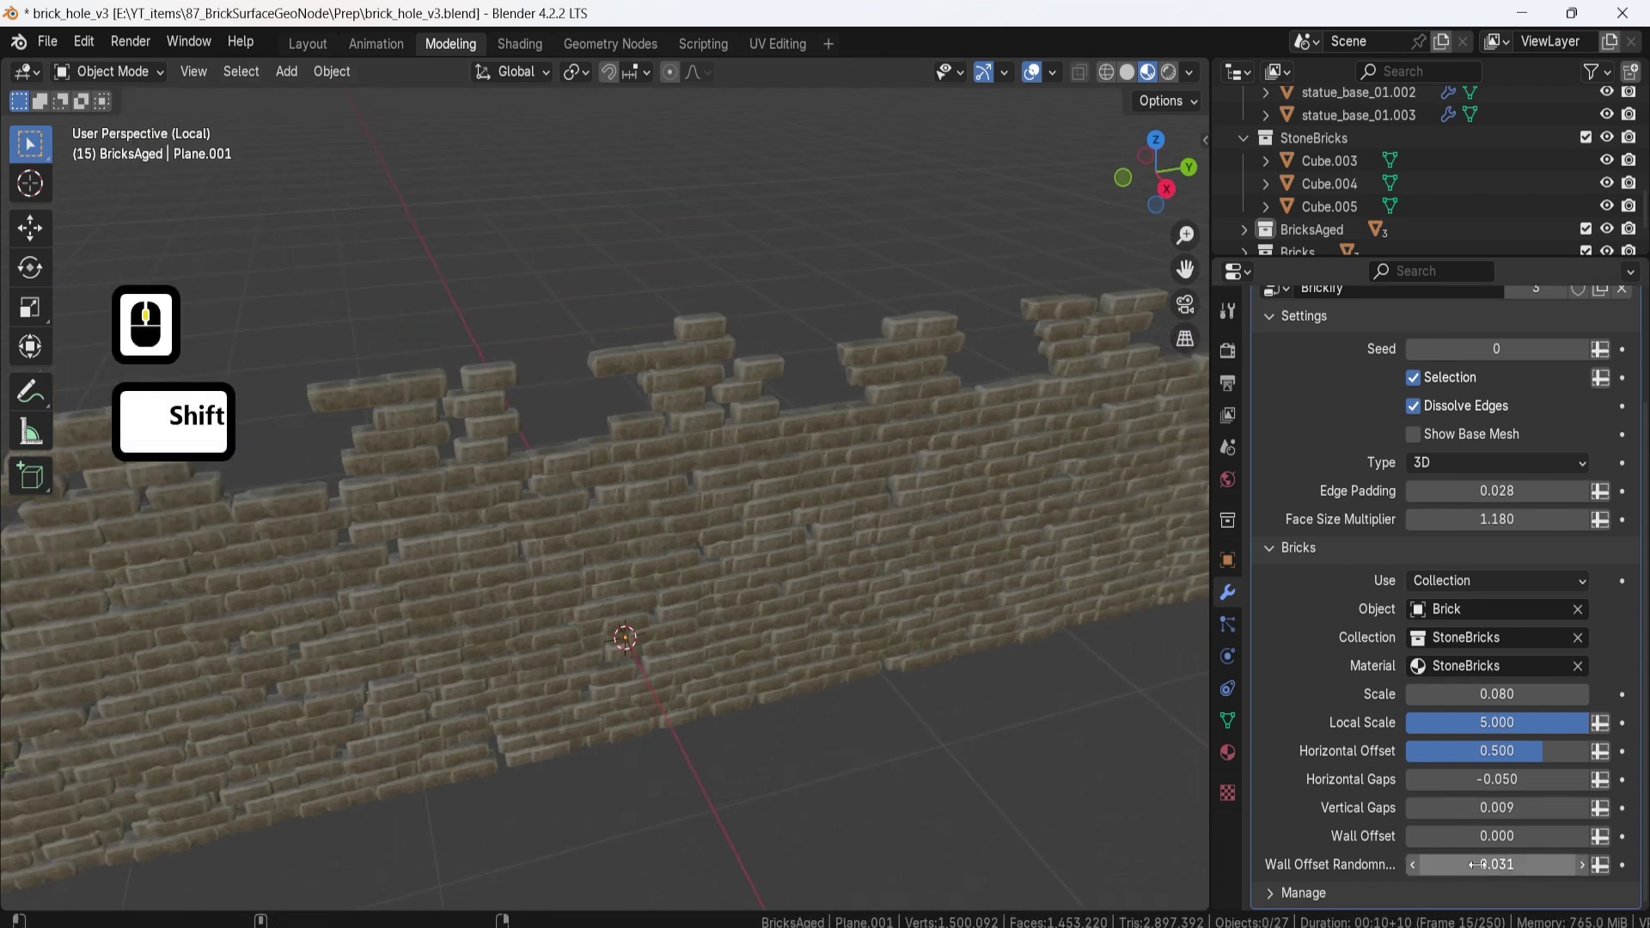
shift+drag(1477, 864, 1484, 865)
middle_drag(672, 388, 722, 397)
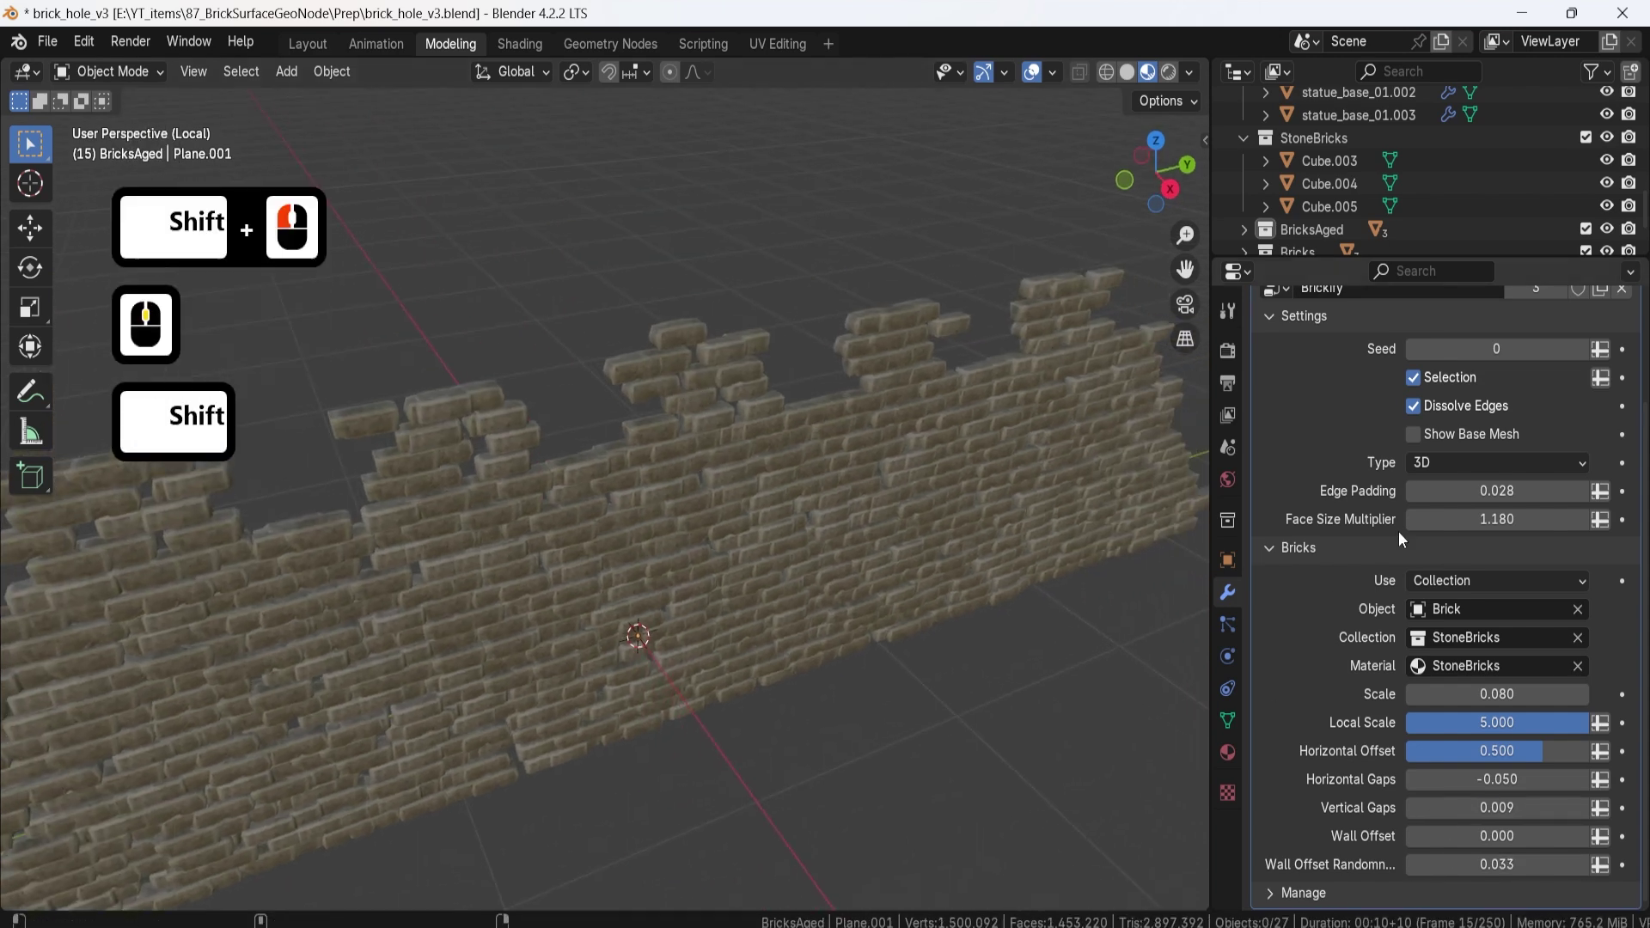
Step: Set the wall's Edge Padding to 0.022, then reselect the wall and inspect it from the front and side
shift+drag(1497, 490, 1476, 490)
shift+middle_drag(1117, 481, 1004, 504)
scroll(776, 590, down, 2)
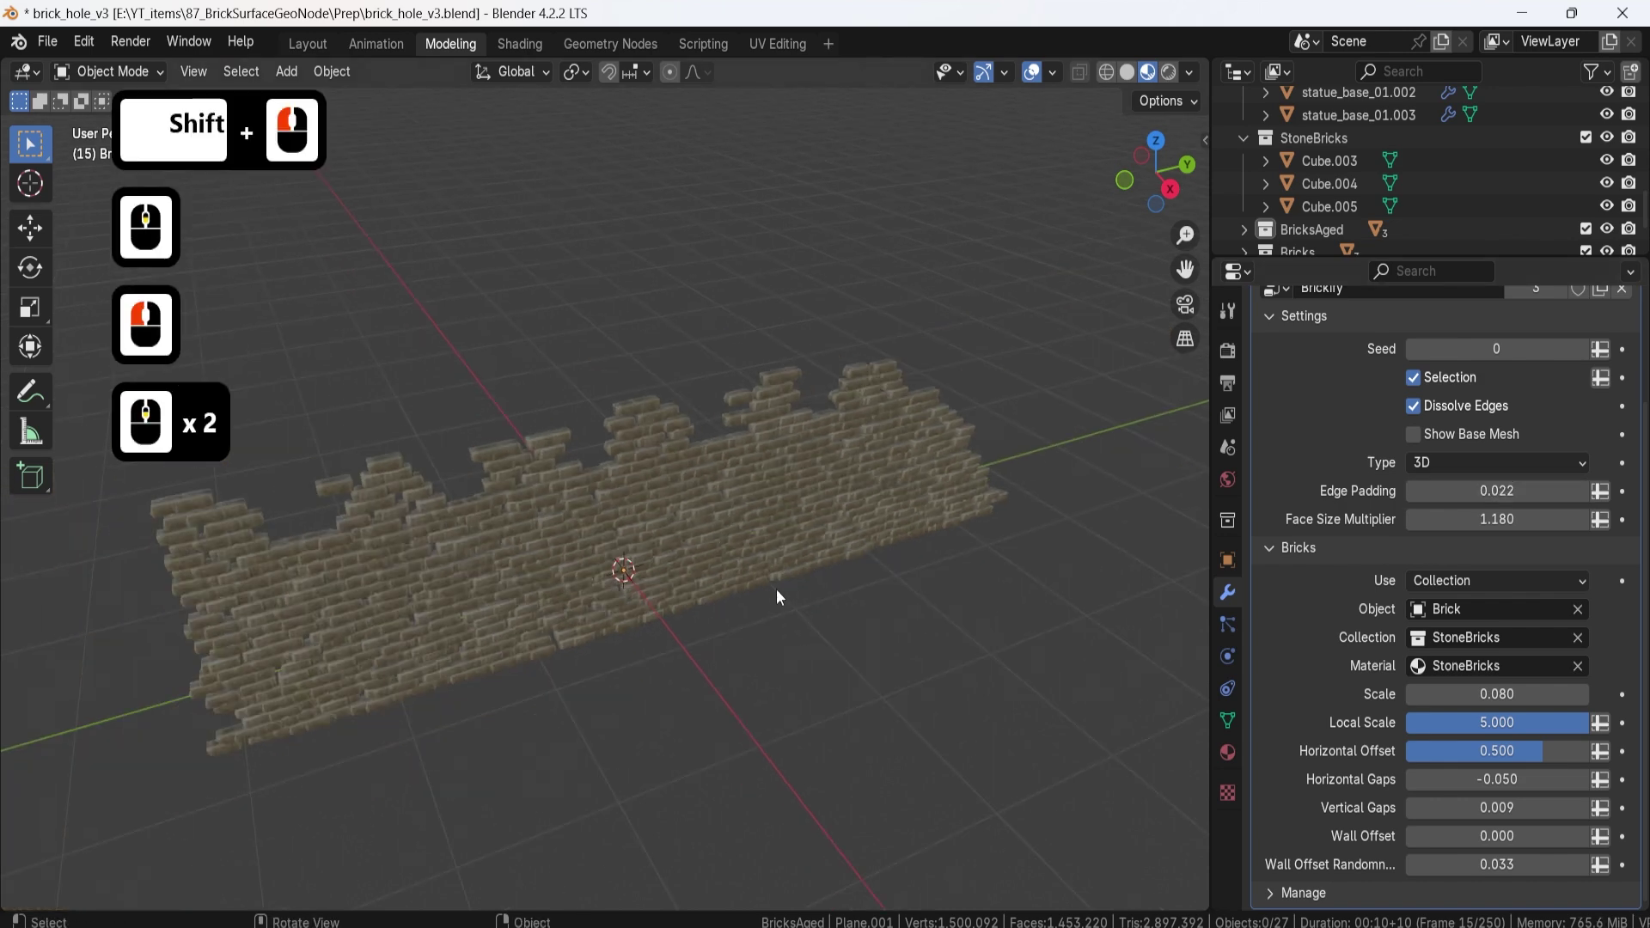
middle_drag(776, 590, 832, 528)
click(722, 529)
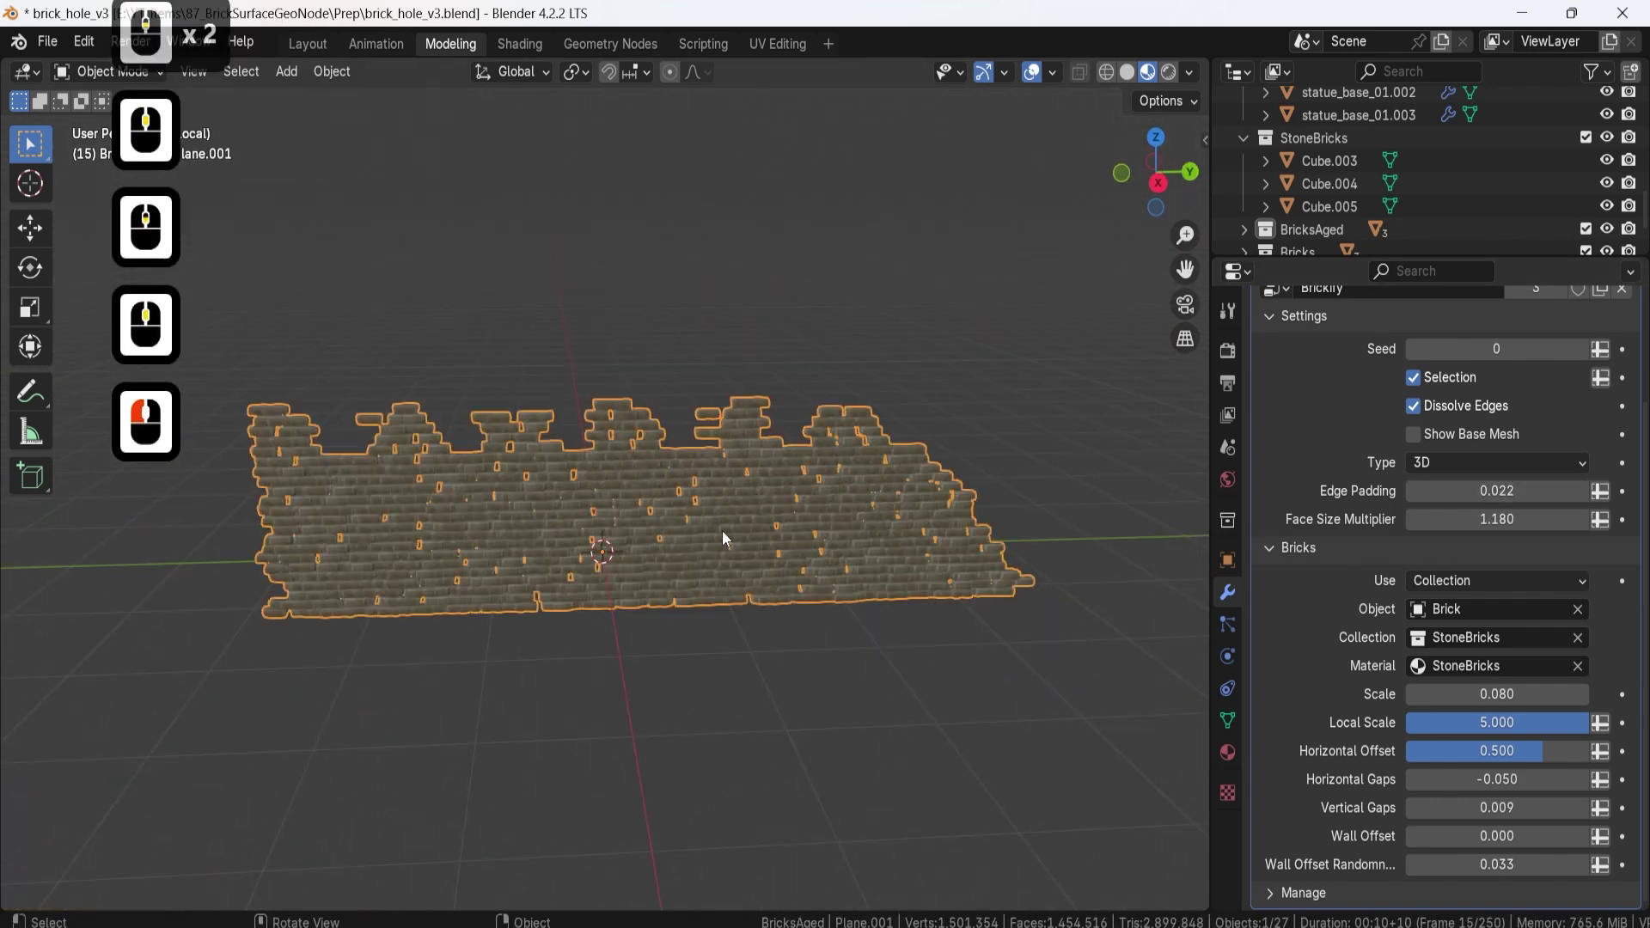
middle_drag(722, 529, 833, 575)
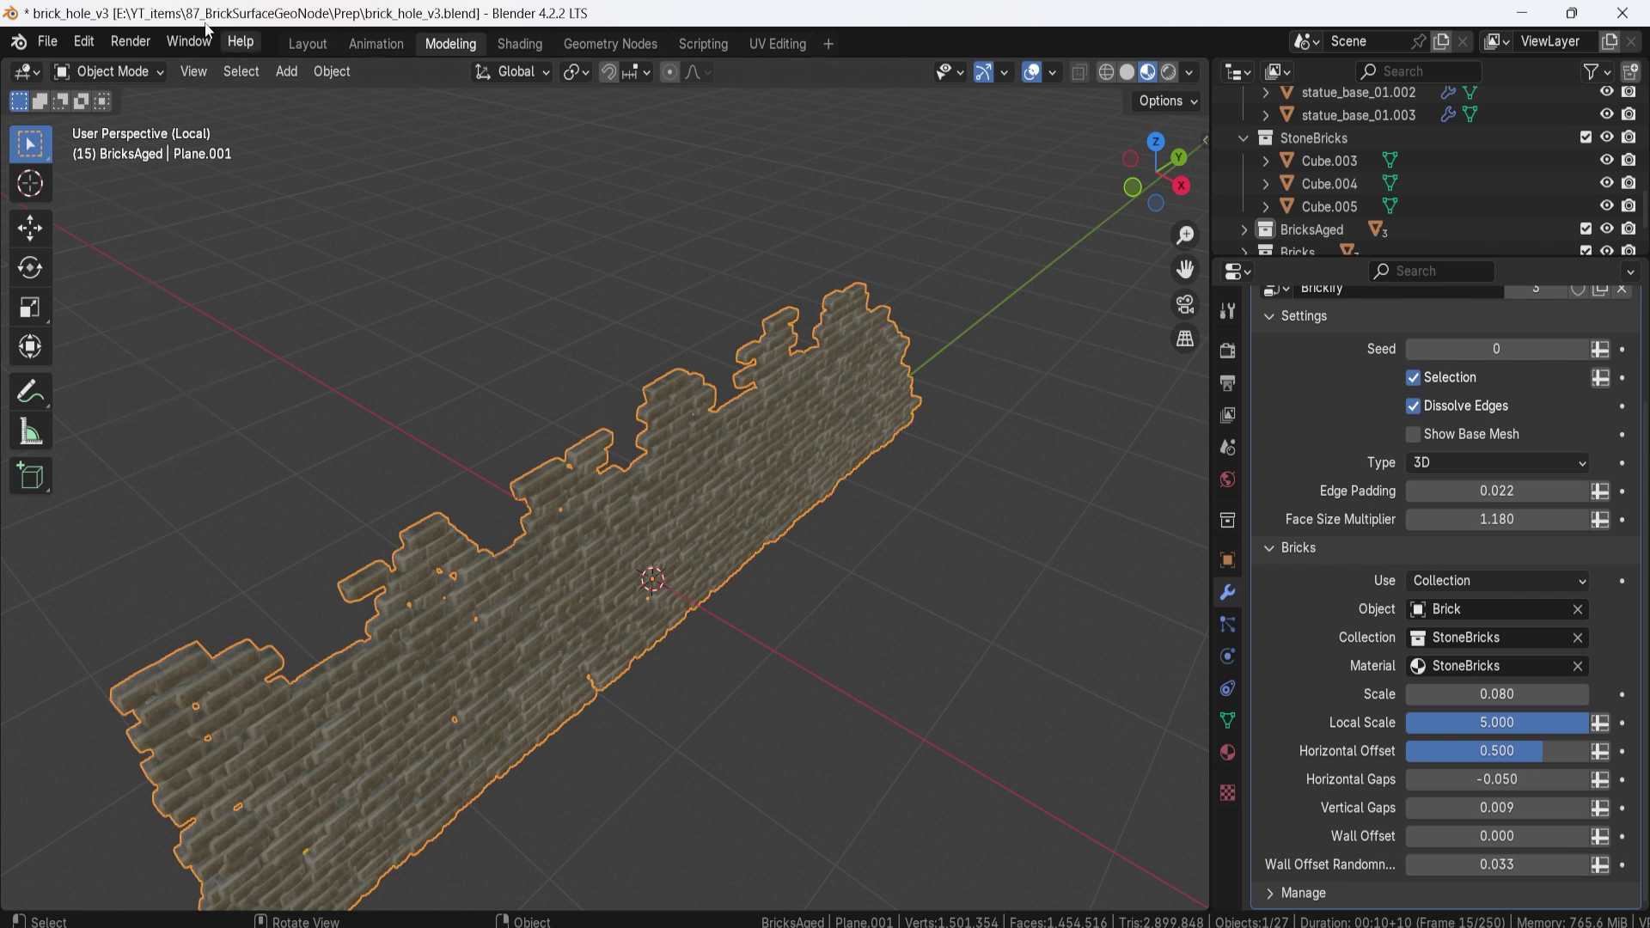
middle_drag(610, 476, 623, 531)
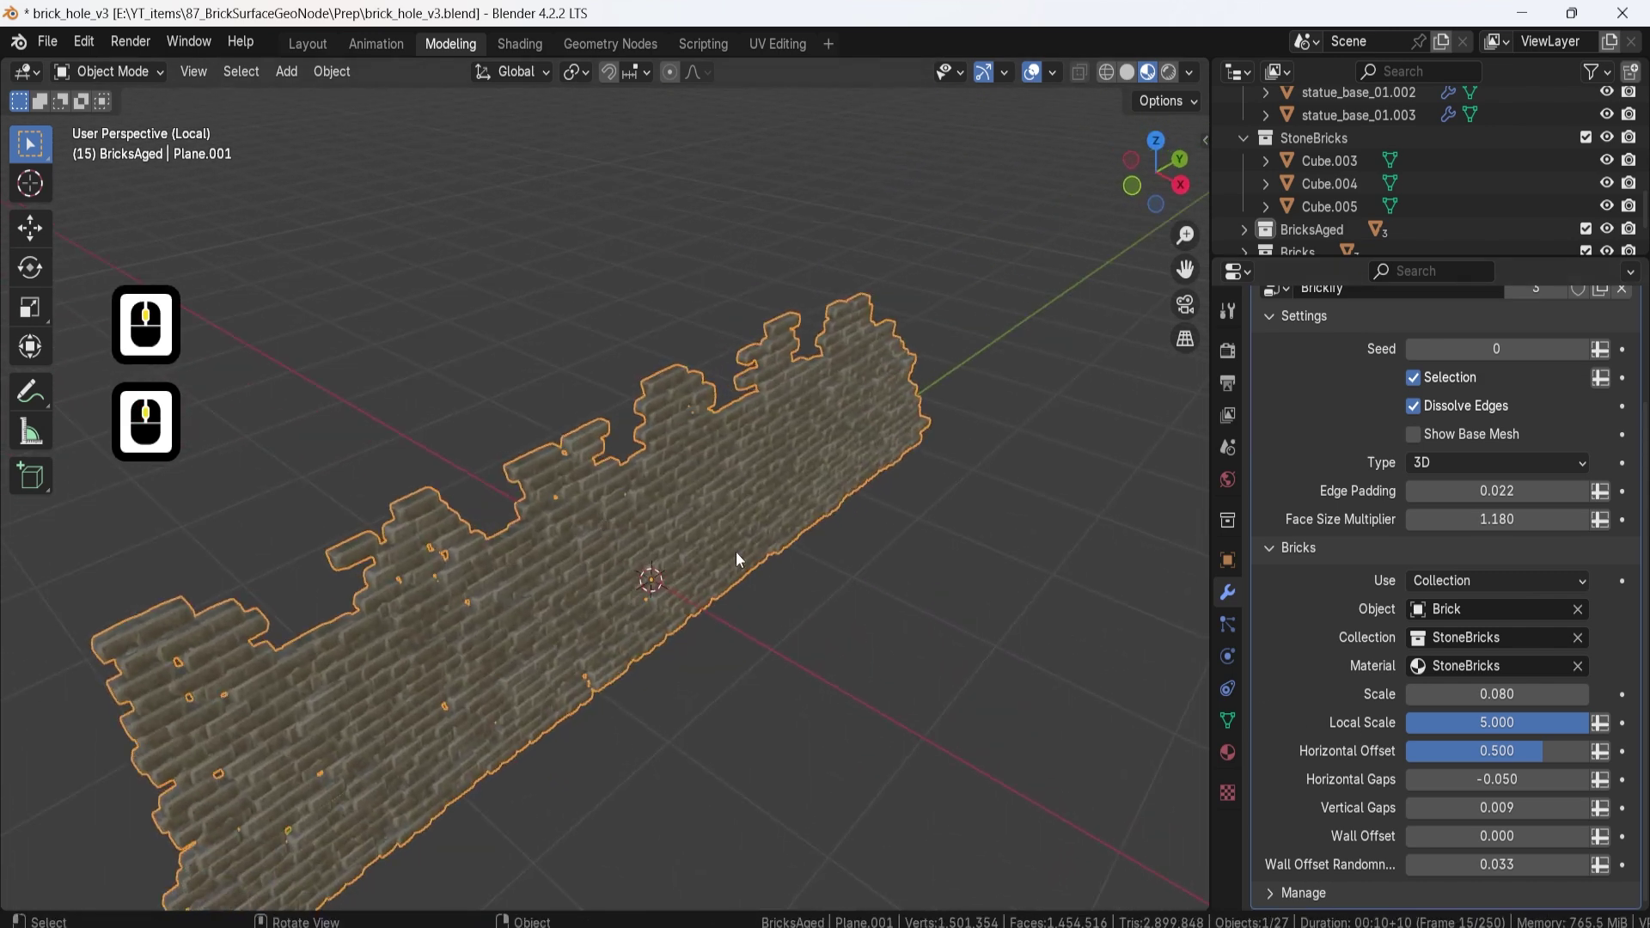
middle_drag(736, 551, 773, 540)
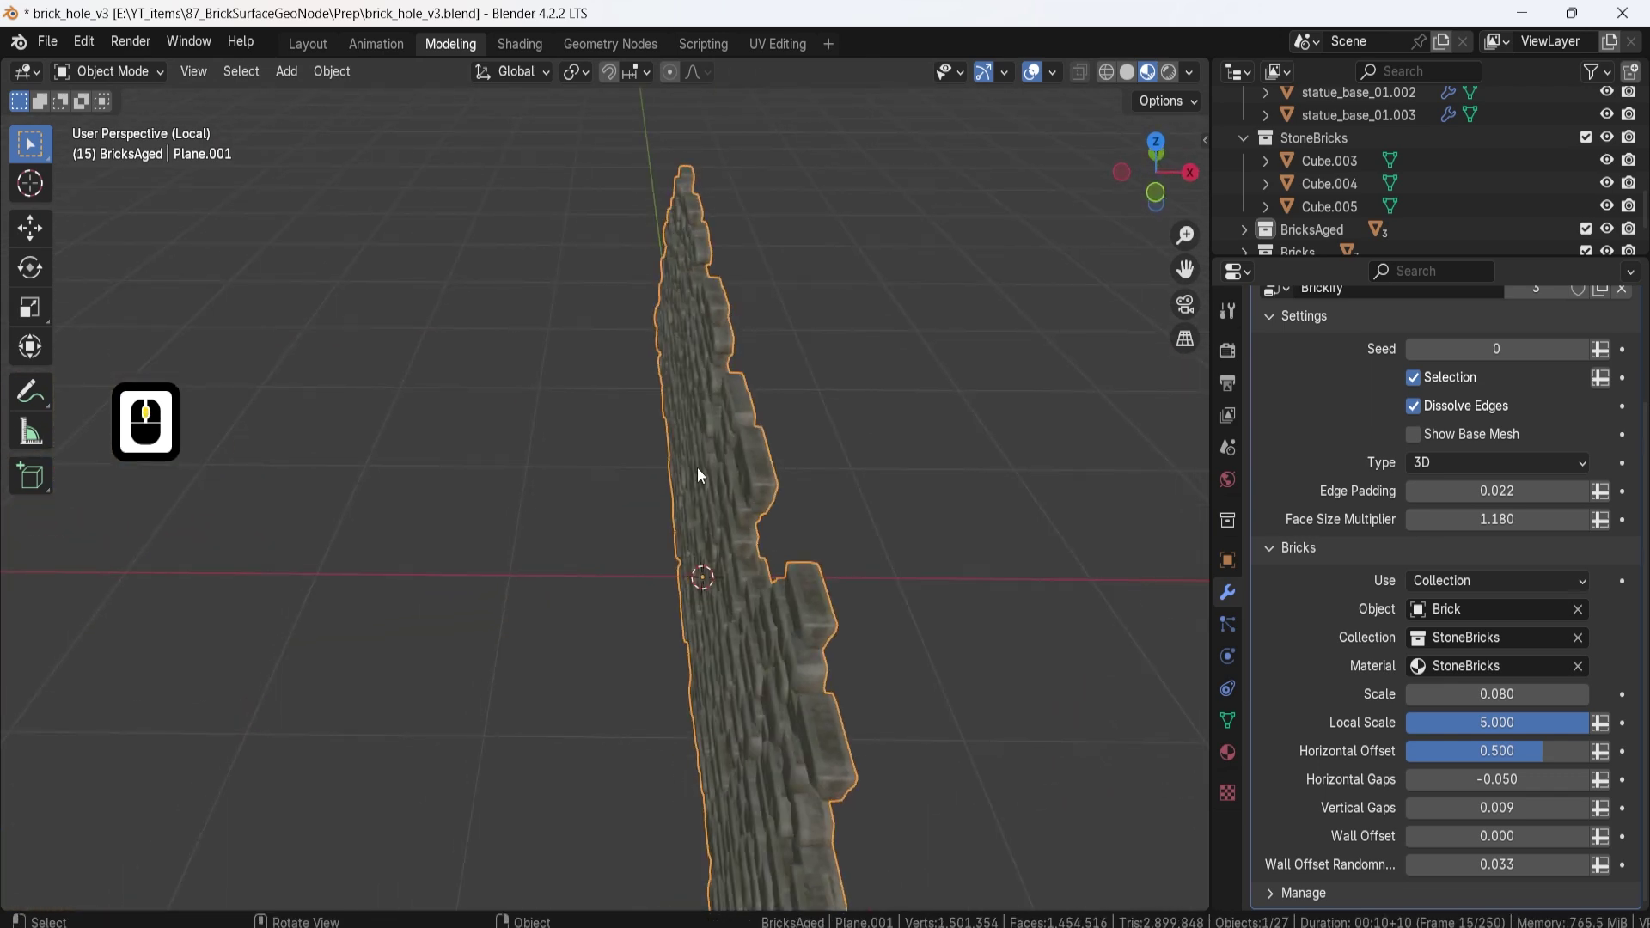
Step: Duplicate the whole wall mesh in Edit Mode and move the copy about -0.081 m along the global X axis
key(Tab)
key(a)
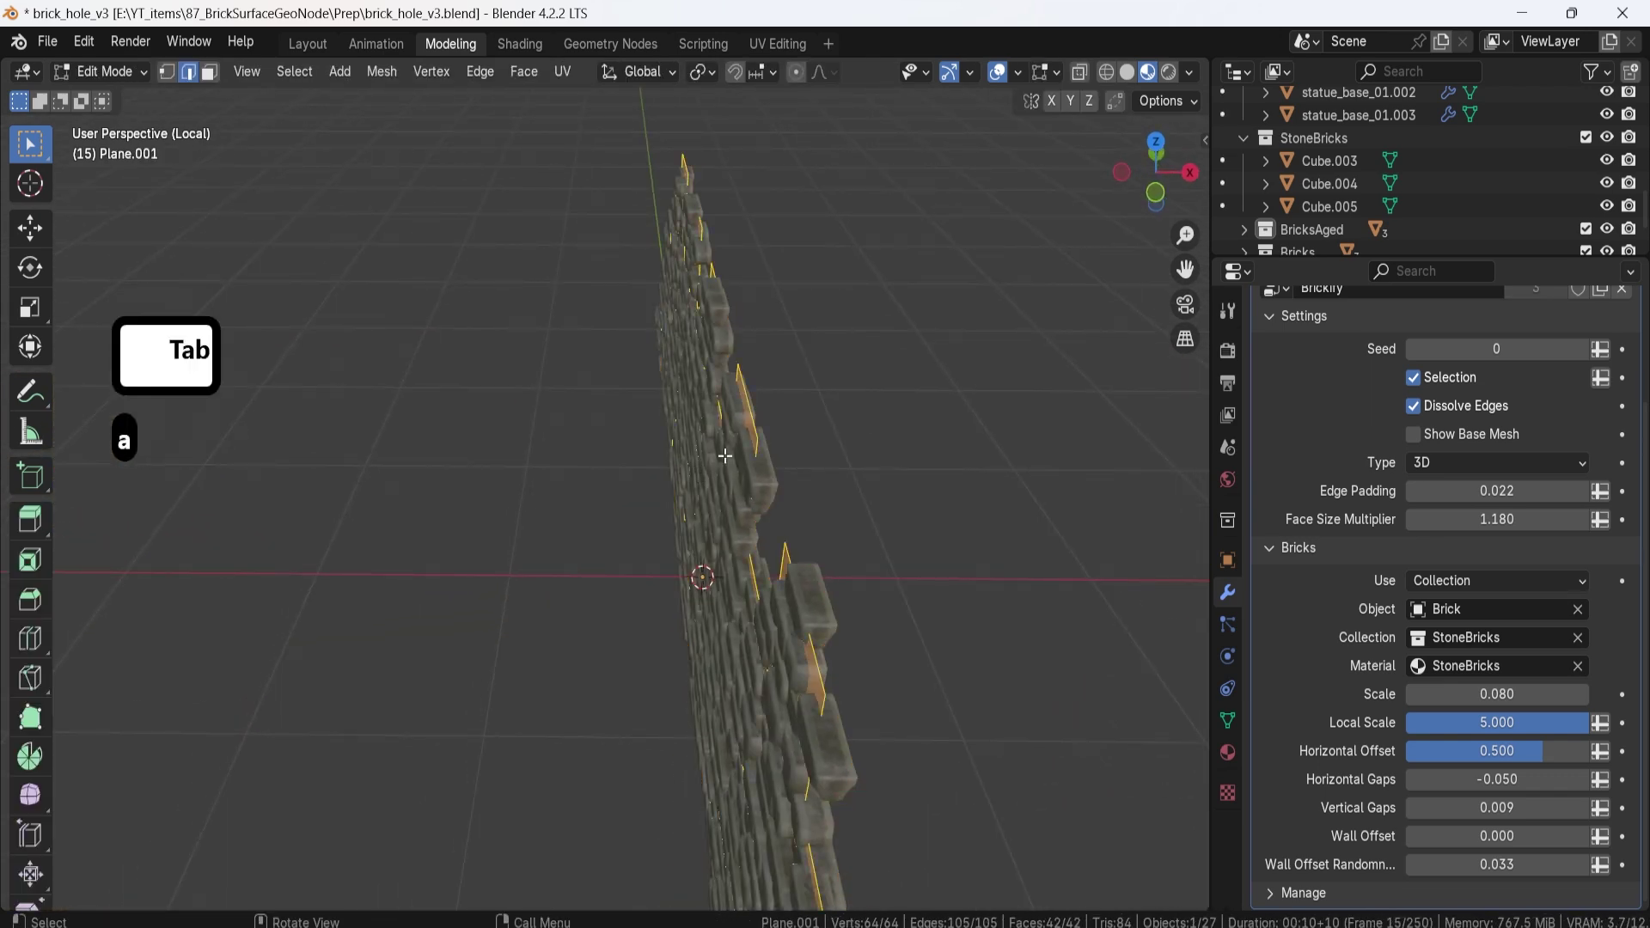
middle_drag(724, 456, 716, 485)
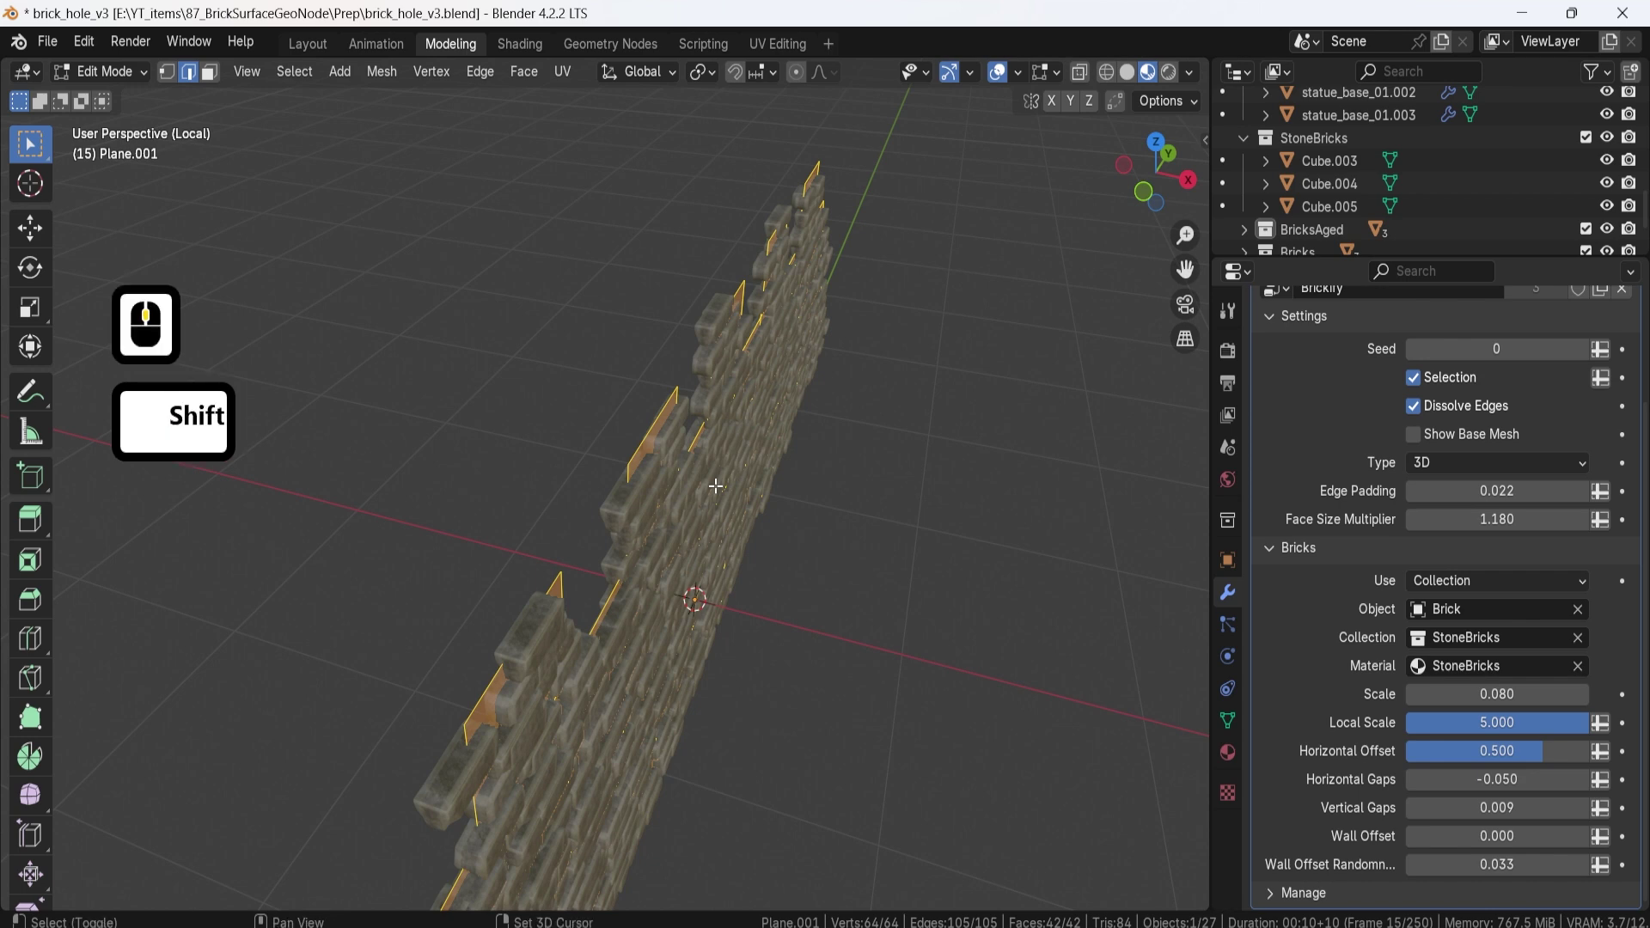
key(shift+d)
key(Escape)
key(g)
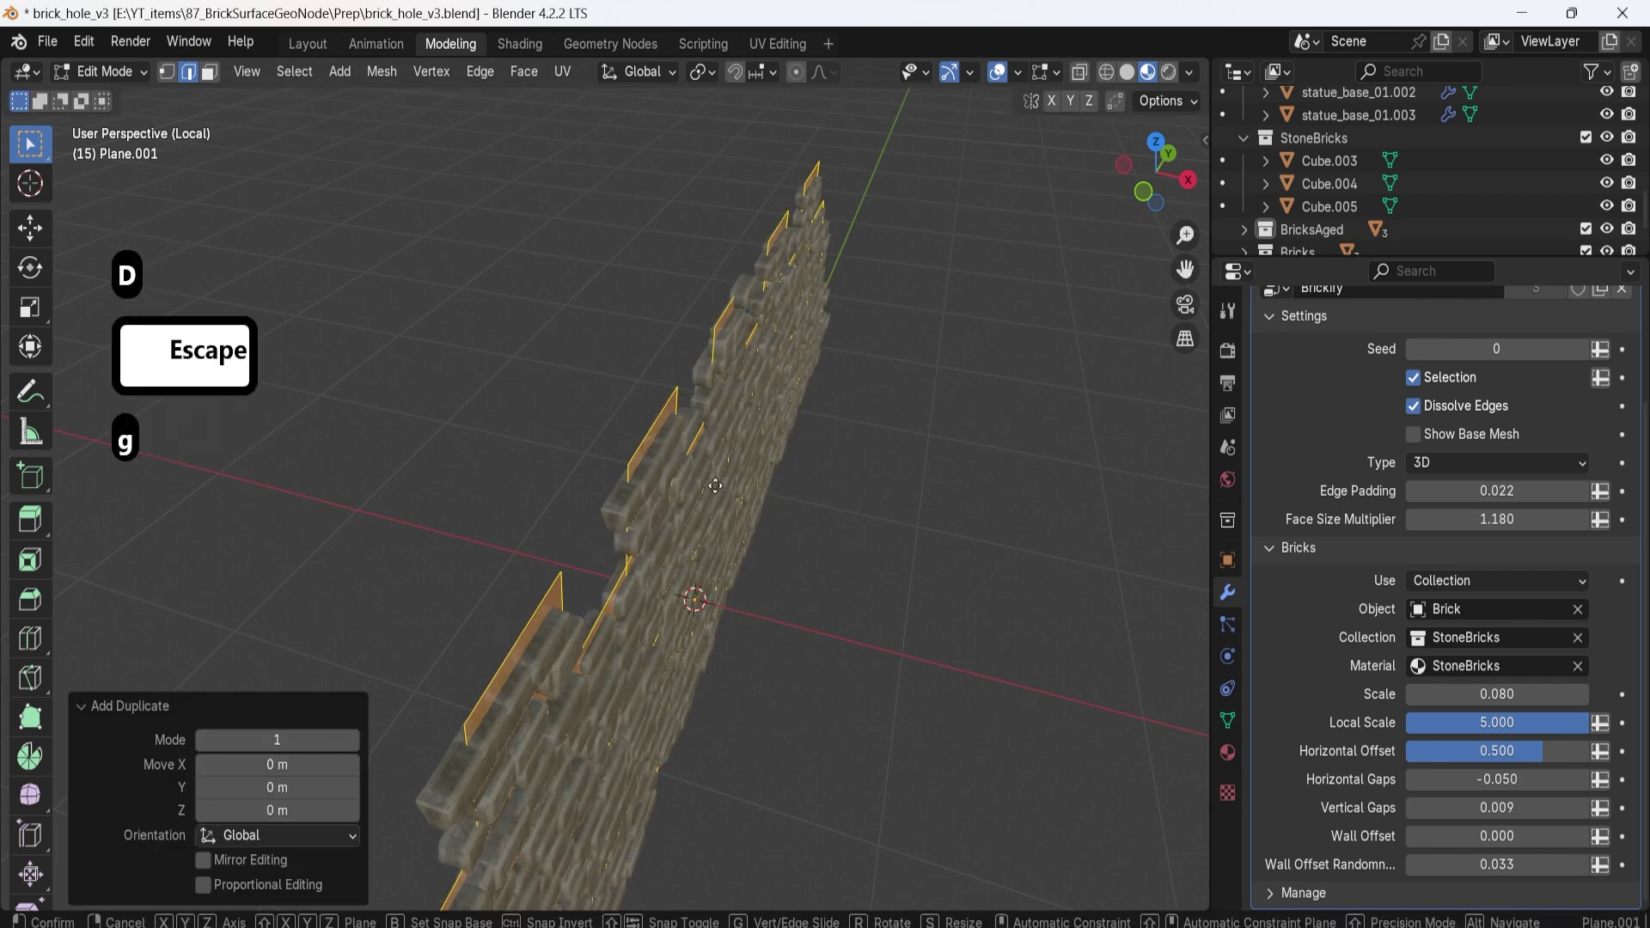
key(x)
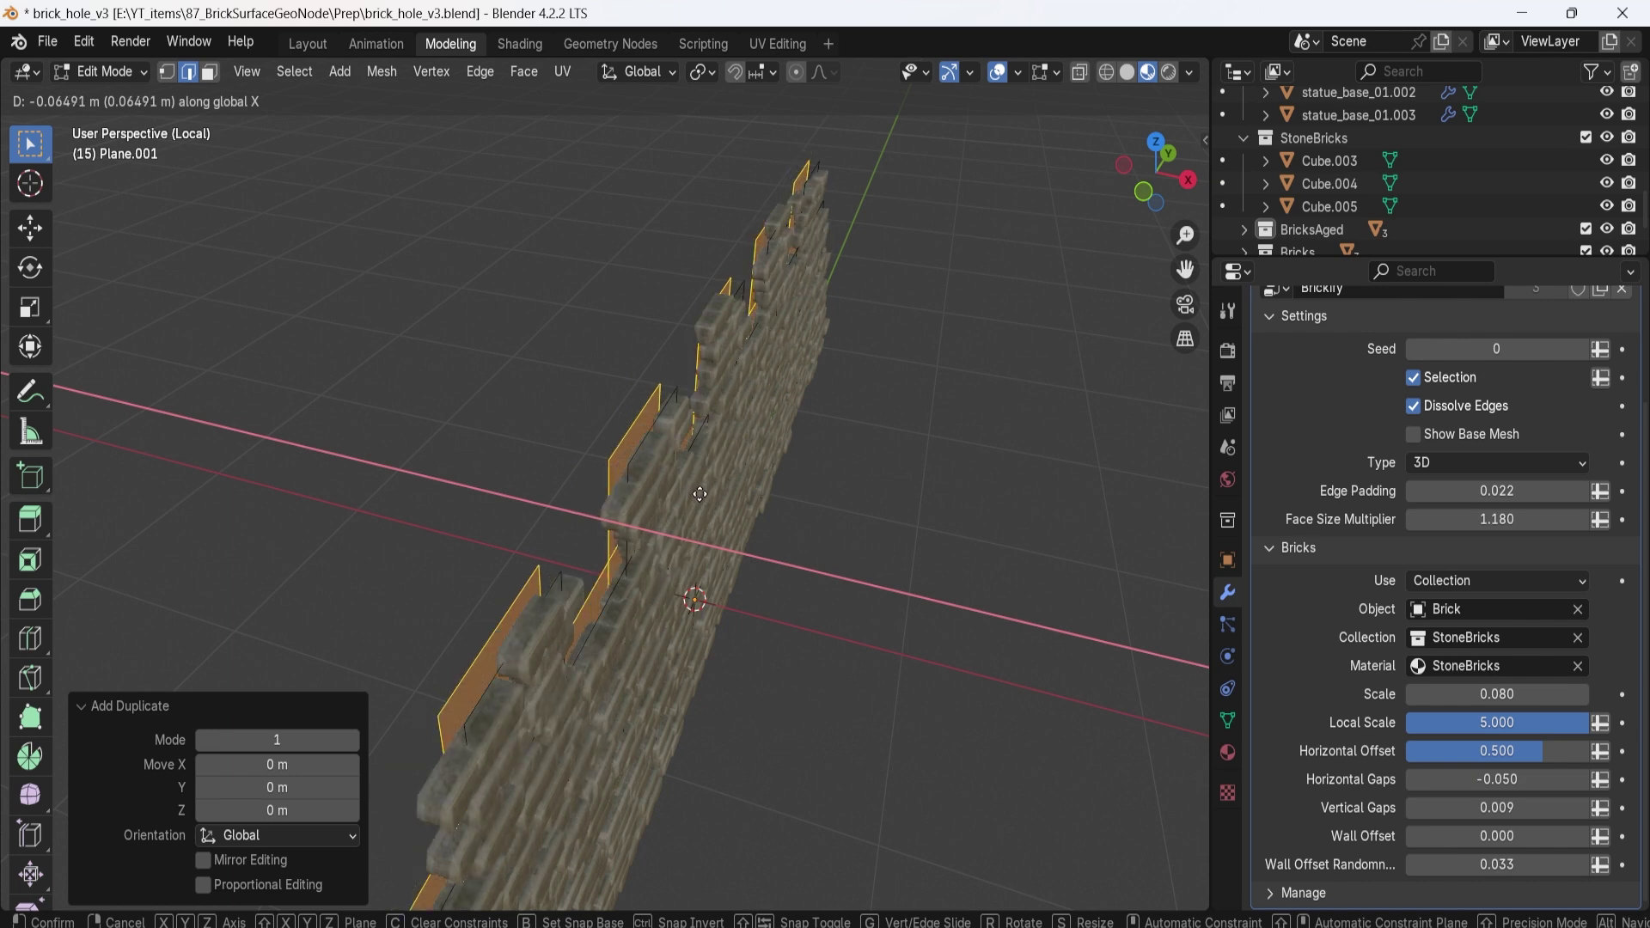
click(697, 494)
middle_drag(697, 494, 815, 471)
shift+middle_click(882, 448)
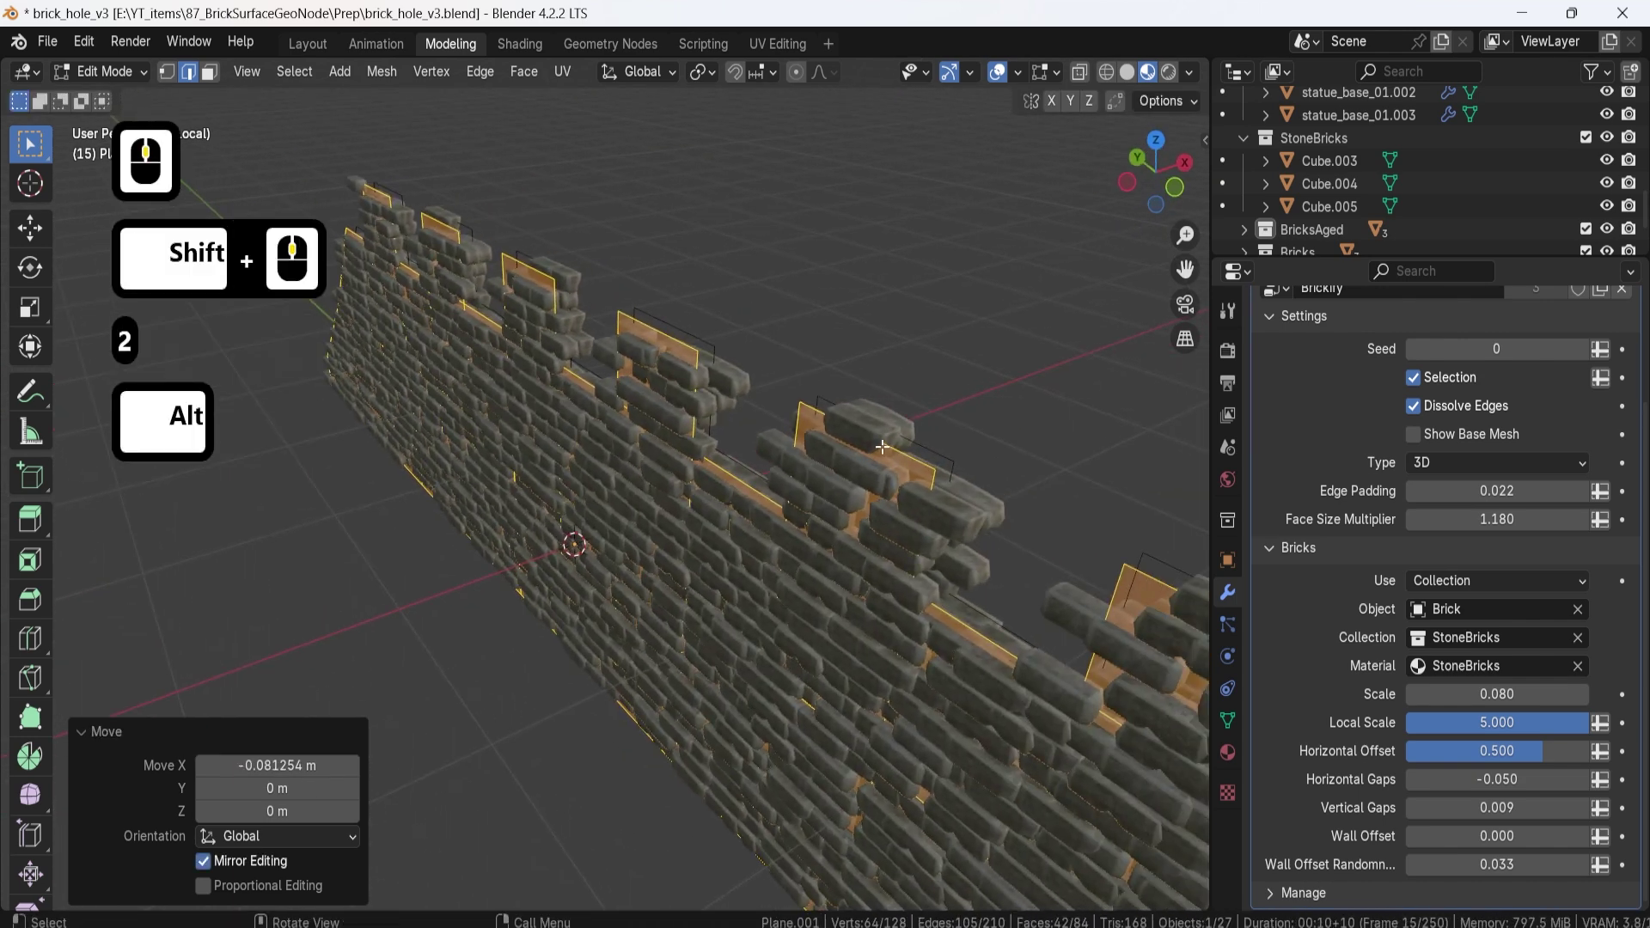
Step: Try selecting the top edges of the crenellations on the duplicated layer and check the wall's thickness in Object Mode
alt+click(882, 448)
scroll(976, 519, down, 2)
shift+click(842, 530)
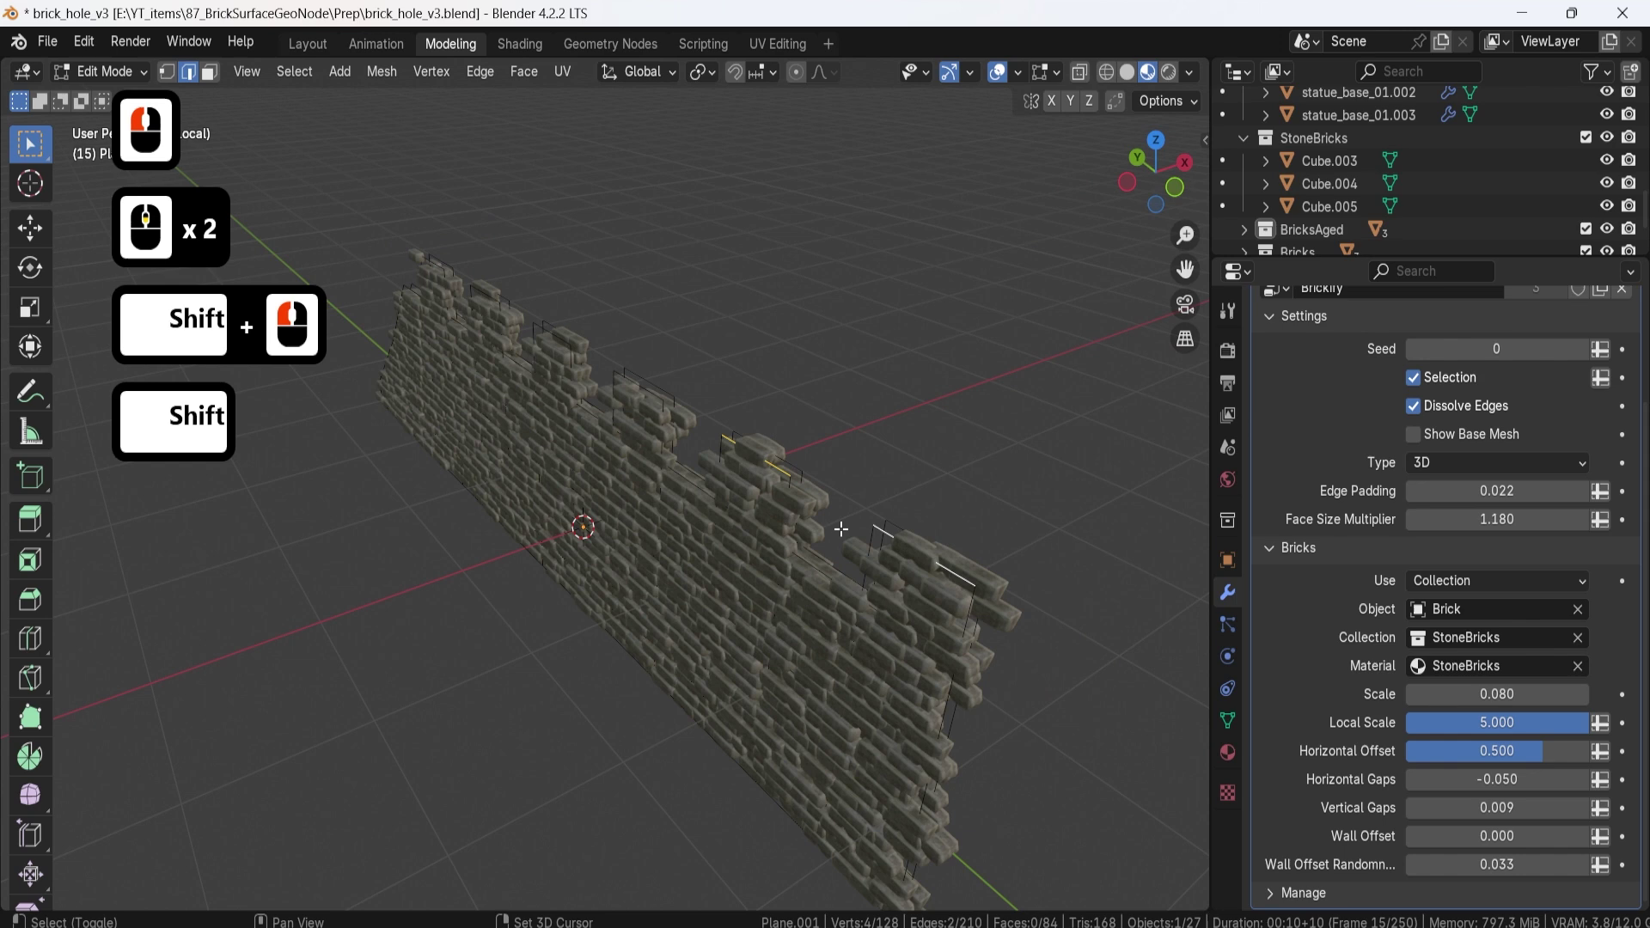
shift+click(648, 393)
shift+click(555, 333)
shift+click(455, 281)
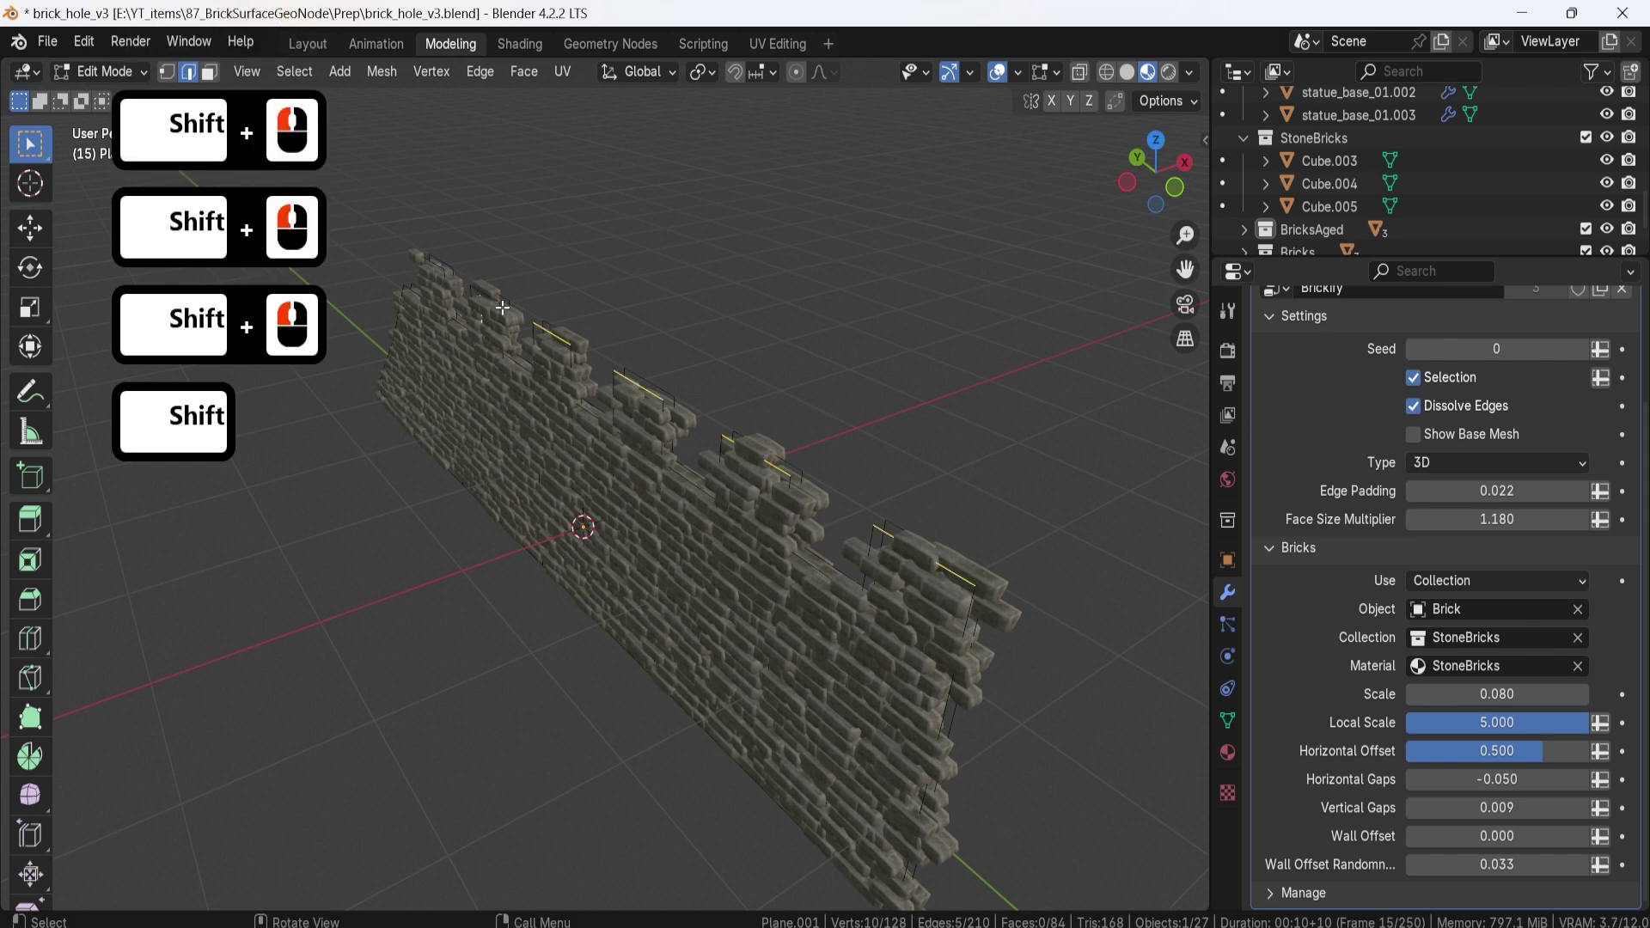
middle_drag(502, 307, 612, 460)
key(Tab)
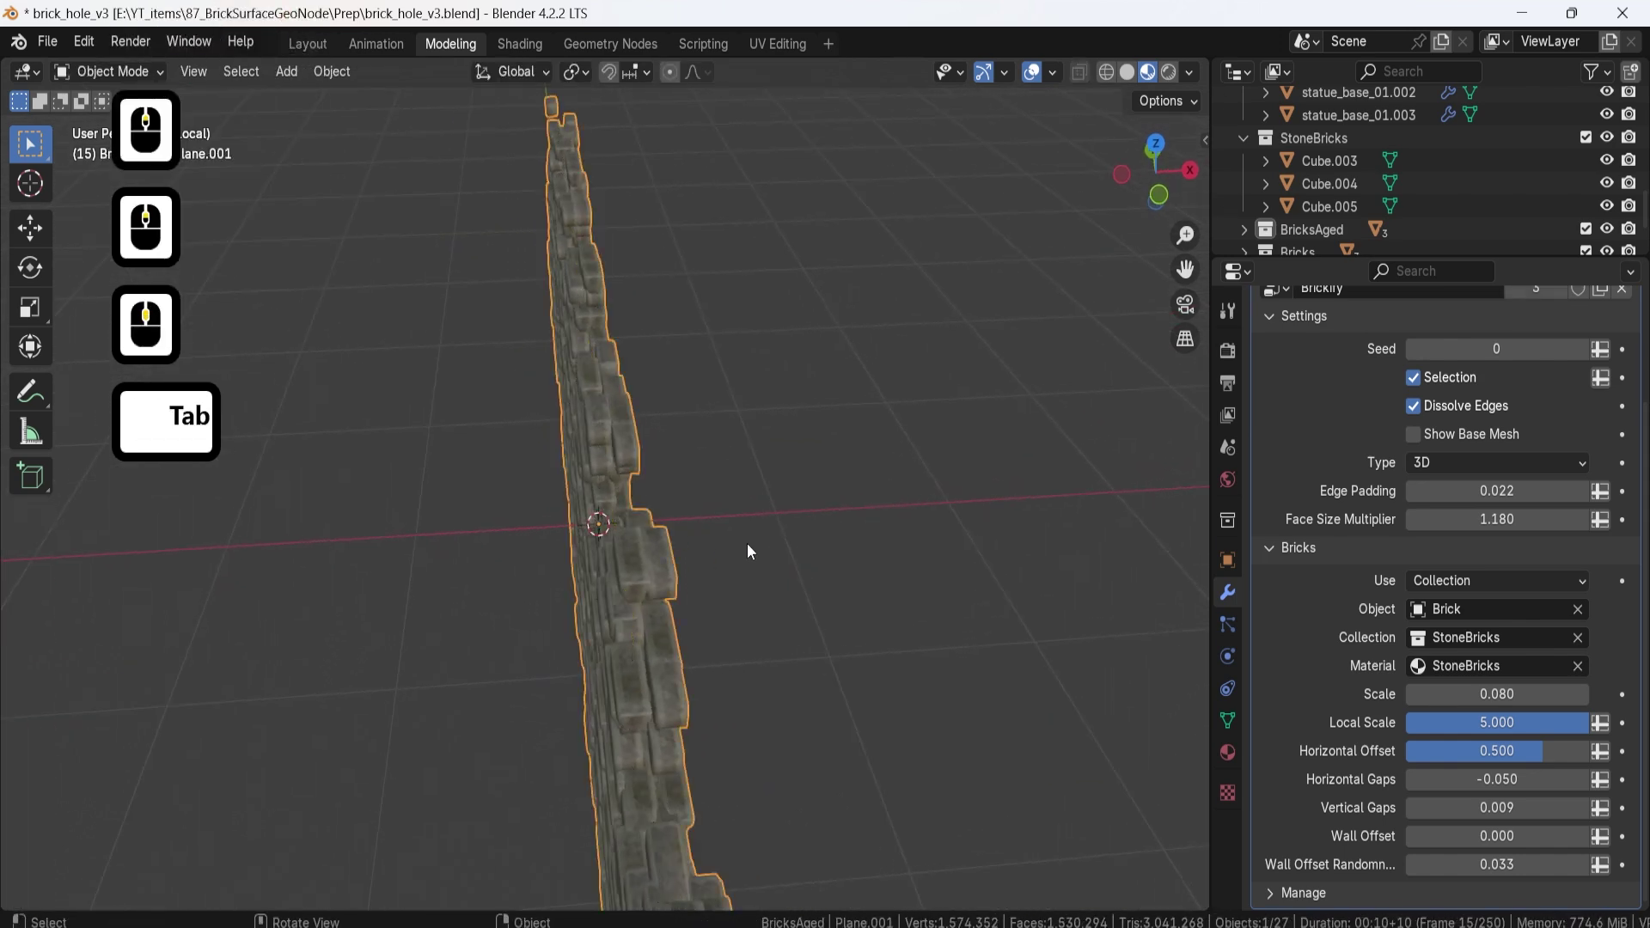
middle_drag(748, 550, 806, 556)
Step: Select one complete linked wall layer and shift it along the global Y axis to stagger its bricks against the other layer
key(Tab)
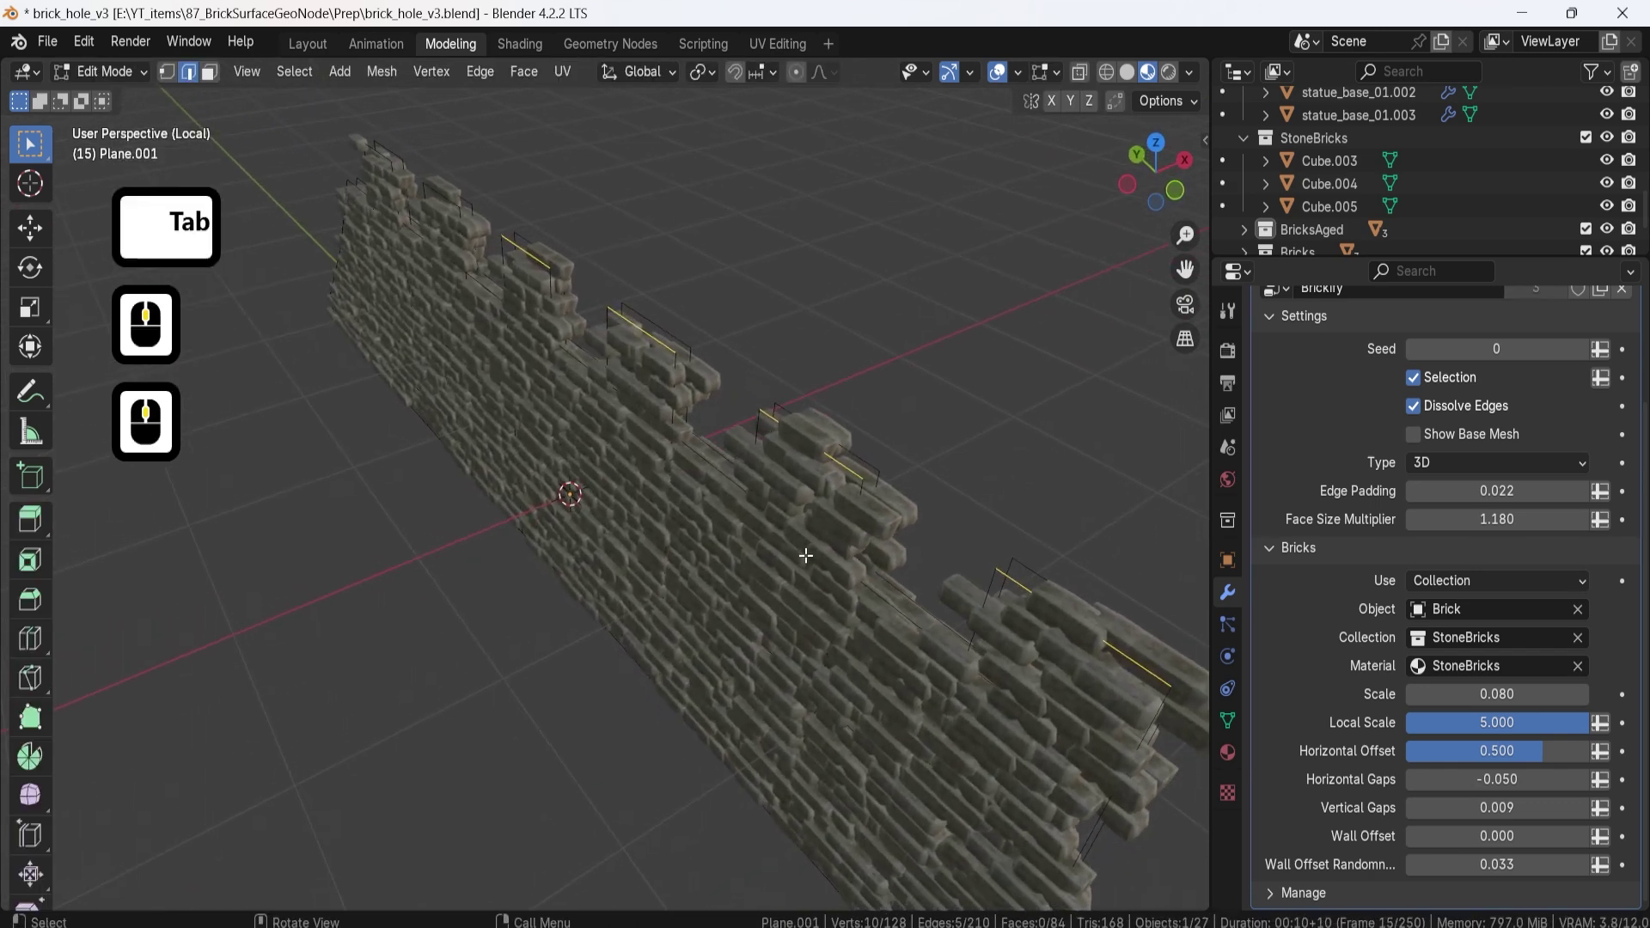
key(a)
click(810, 541)
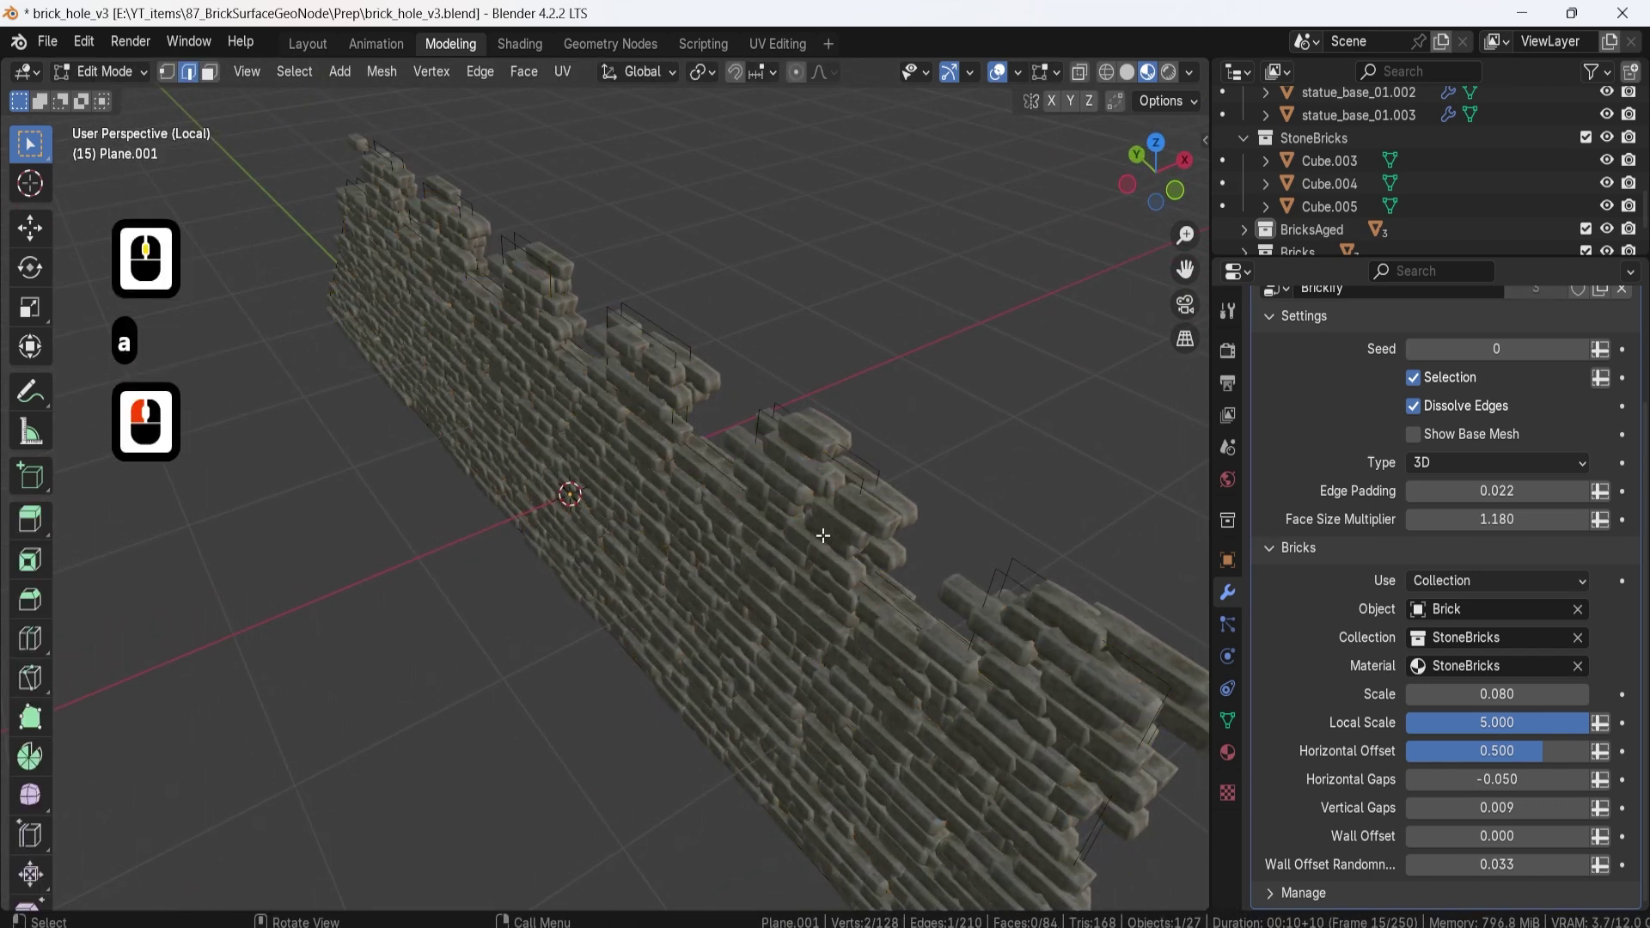
key(ctrl+l)
middle_drag(823, 536, 778, 466)
key(g)
key(y)
click(875, 552)
key(Tab)
click(862, 485)
key(Tab)
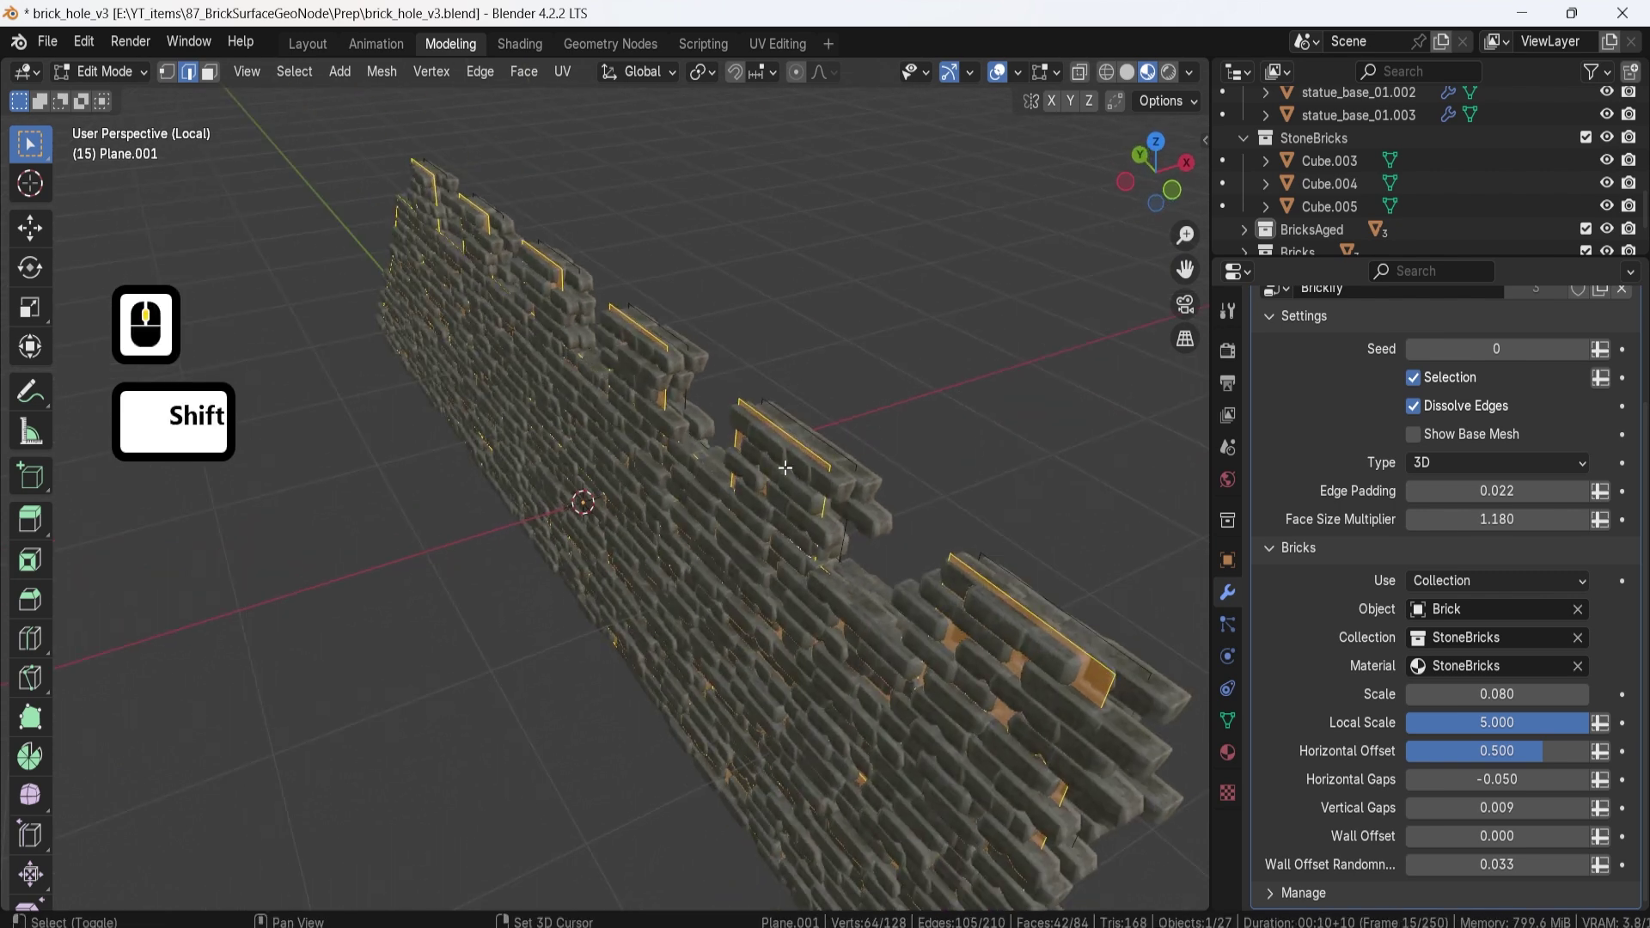
Step: Duplicate the selected wall layer and move the copy outward in the negative direction along the global X axis
key(shift+d)
key(Escape)
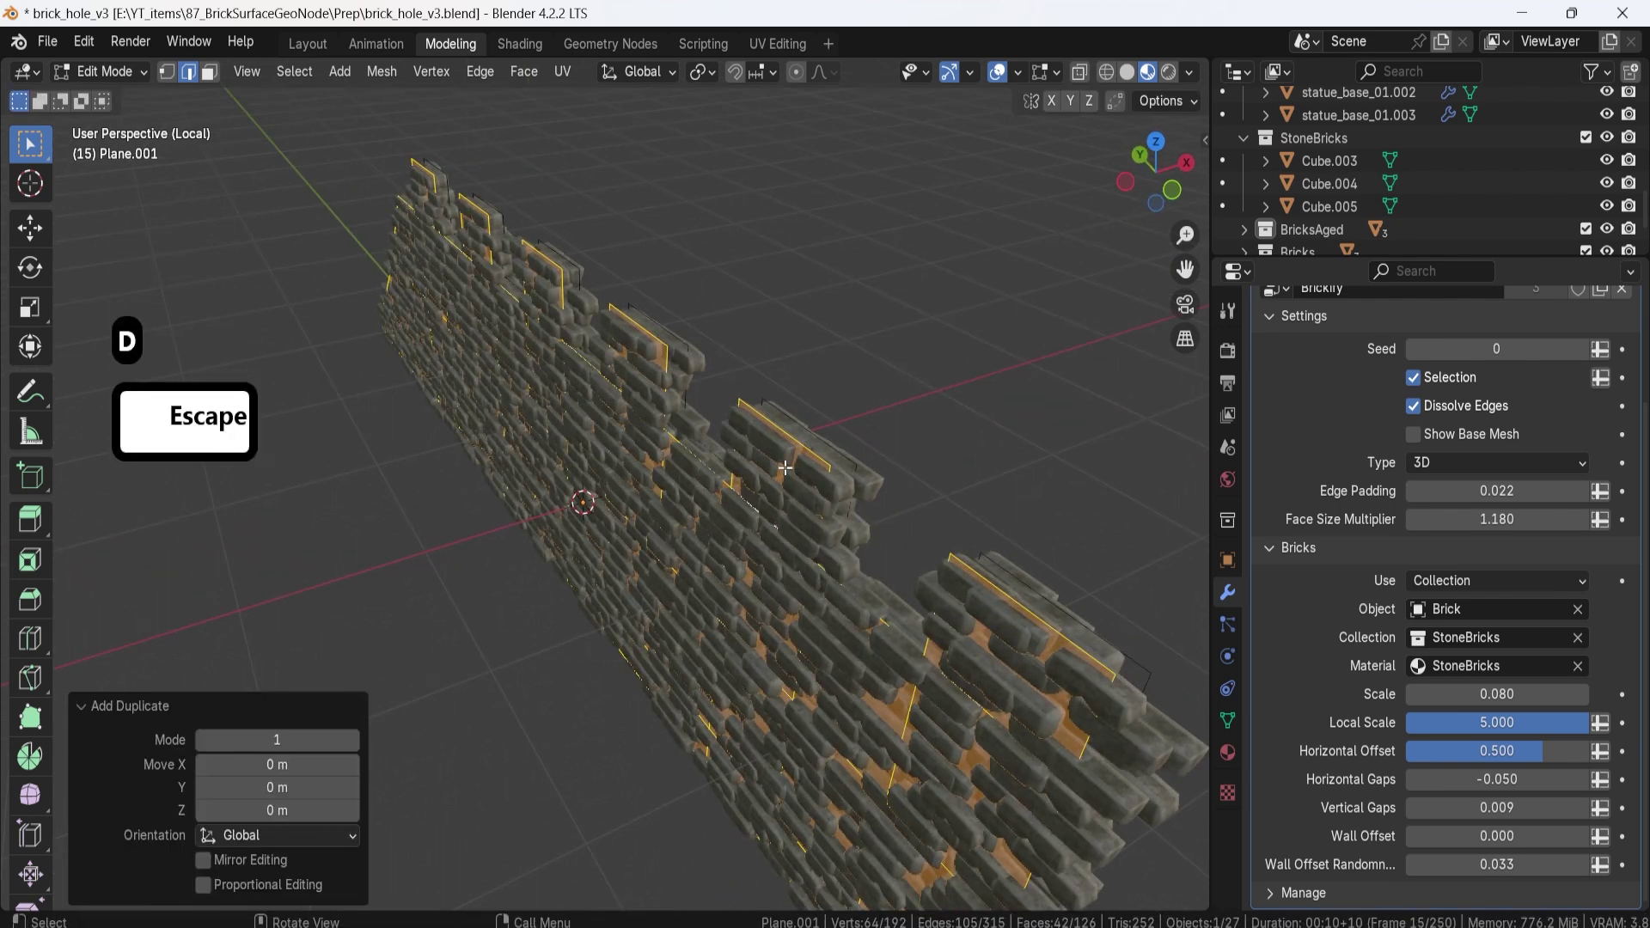
key(g)
key(y)
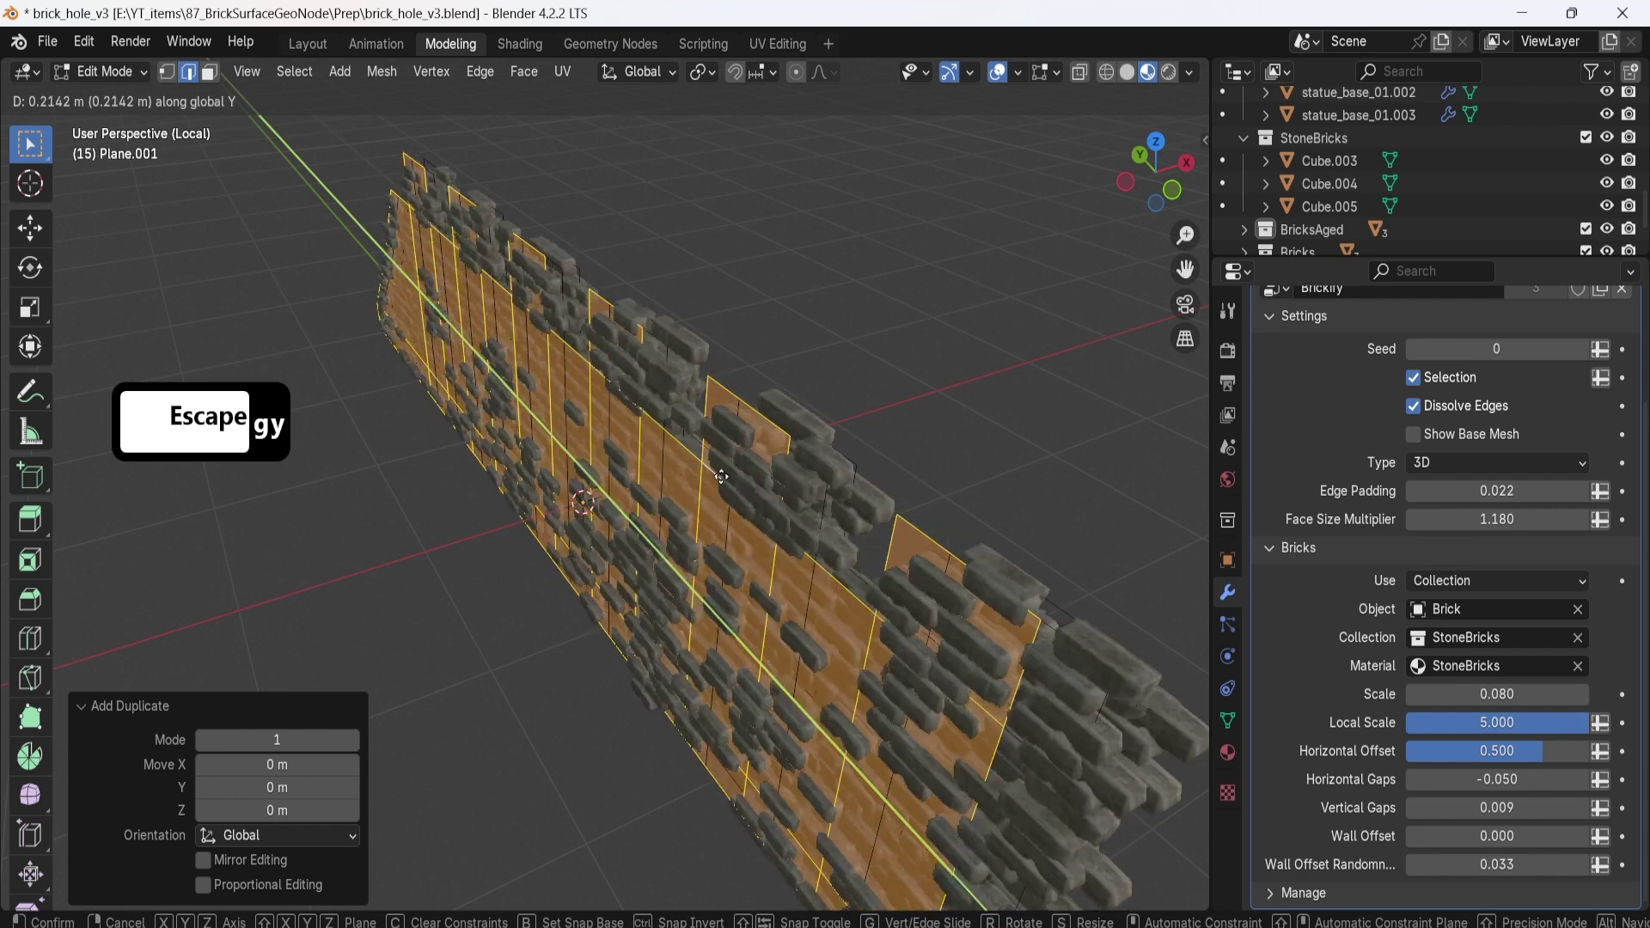
right_click(729, 477)
key(g)
key(x)
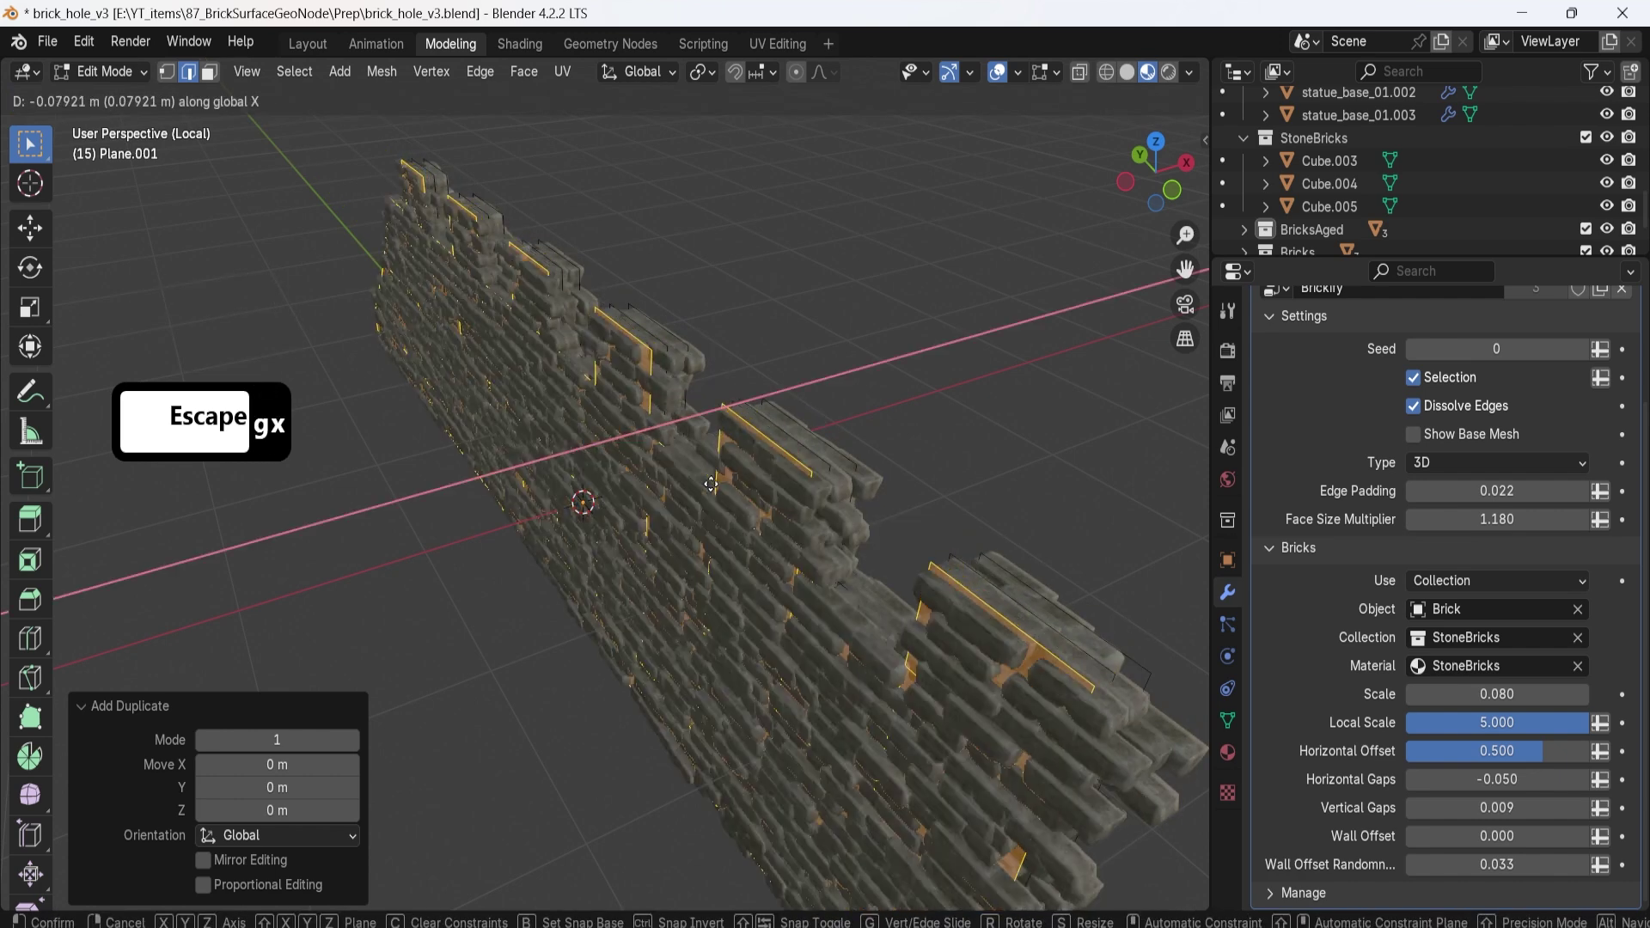
click(730, 479)
Step: Delete the vertices of the six crenellation top edges on the newest layer, with the Brickify modifier's Edit Mode display turned off
key(2)
click(756, 440)
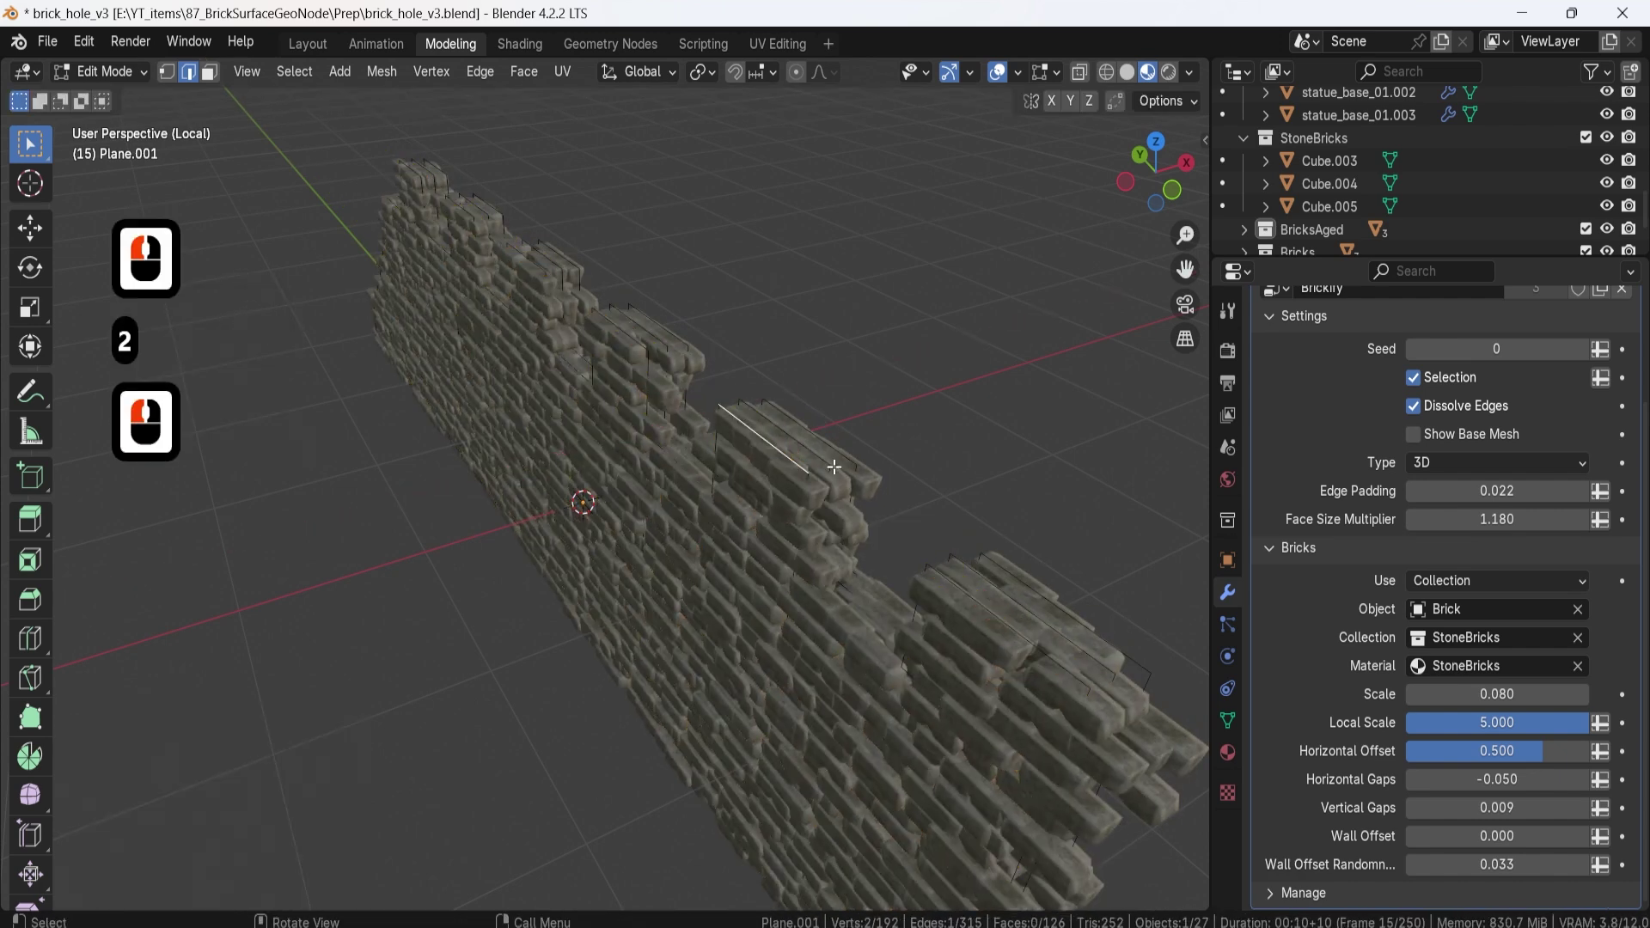
shift+click(760, 465)
shift+click(616, 331)
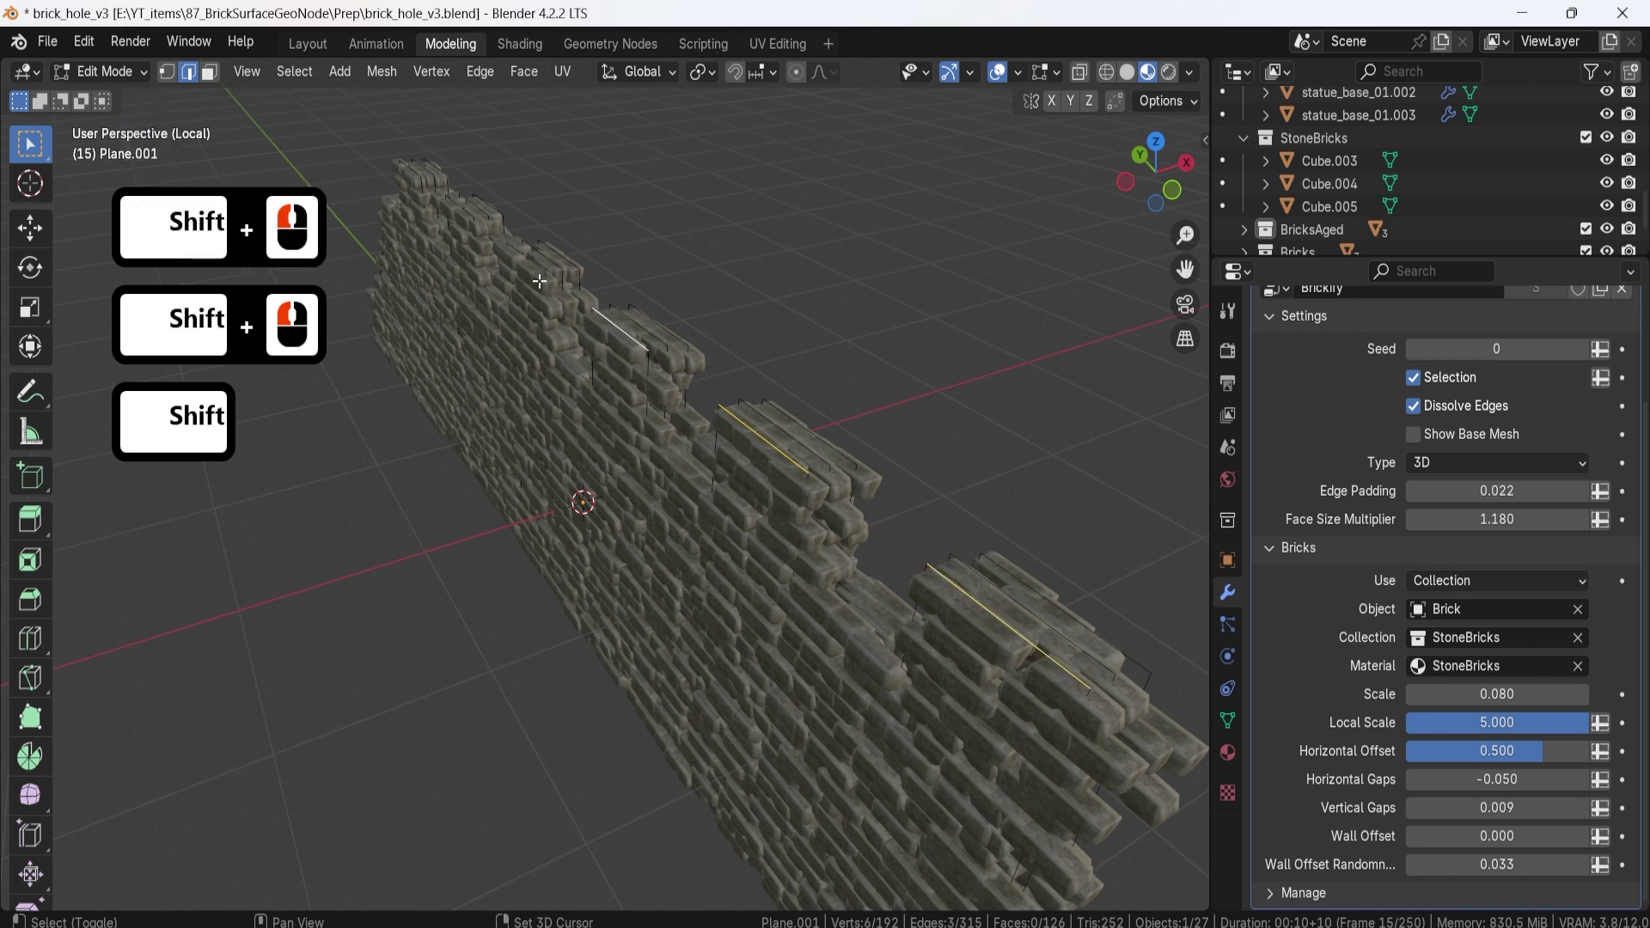
shift+click(526, 262)
shift+click(453, 204)
shift+click(406, 165)
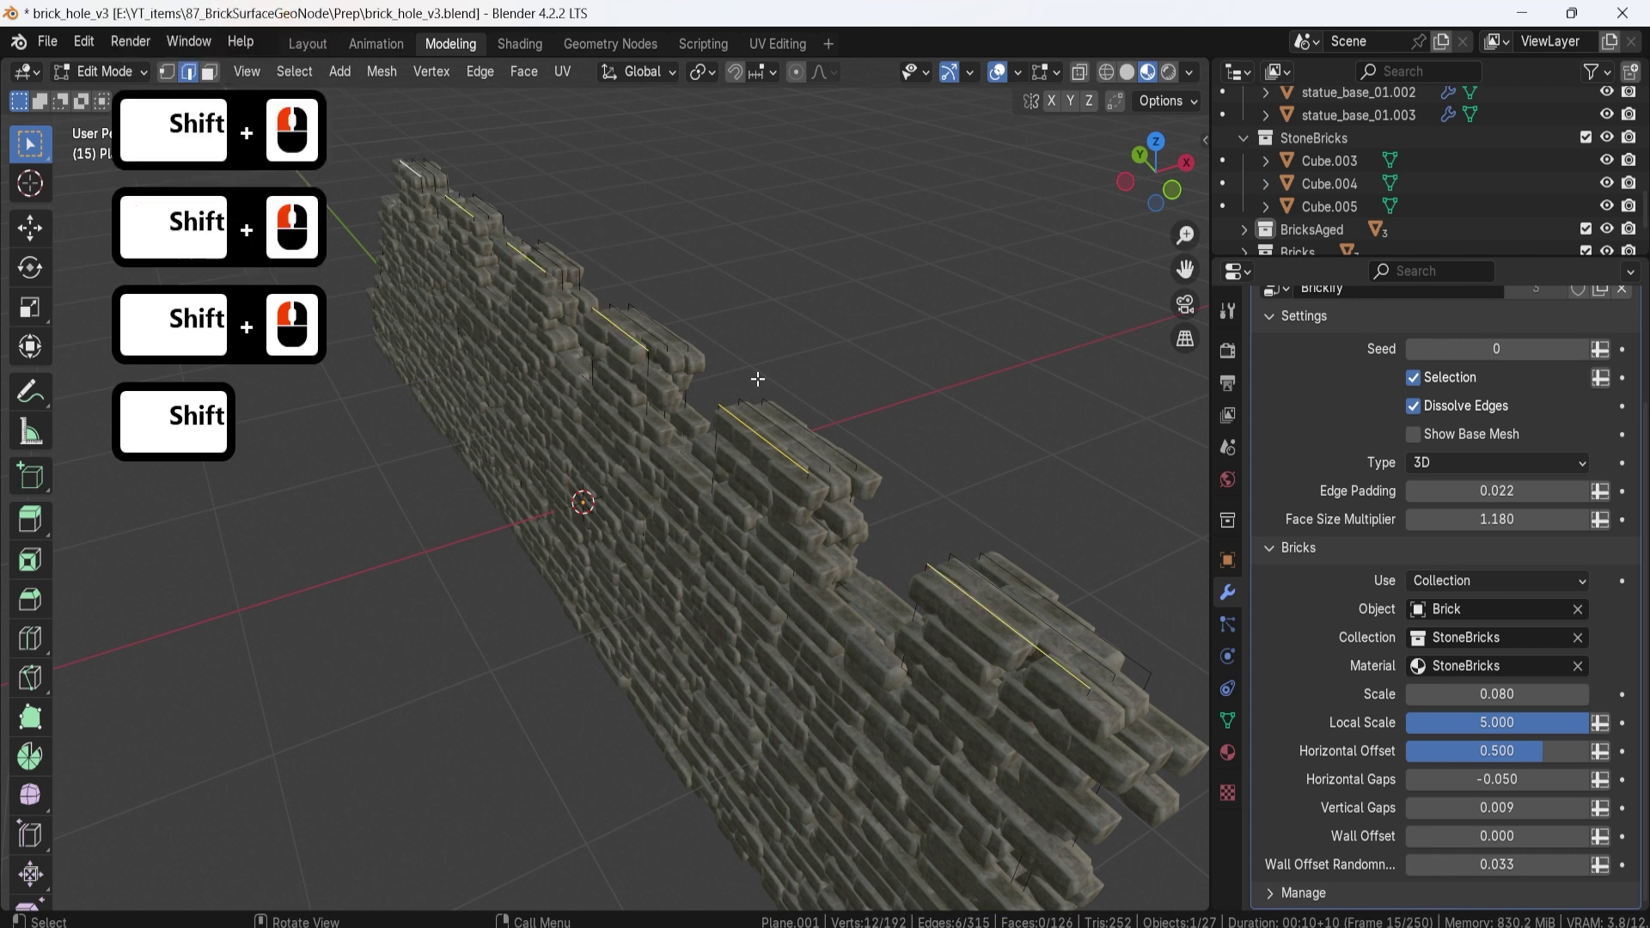
scroll(1418, 541, up, 5)
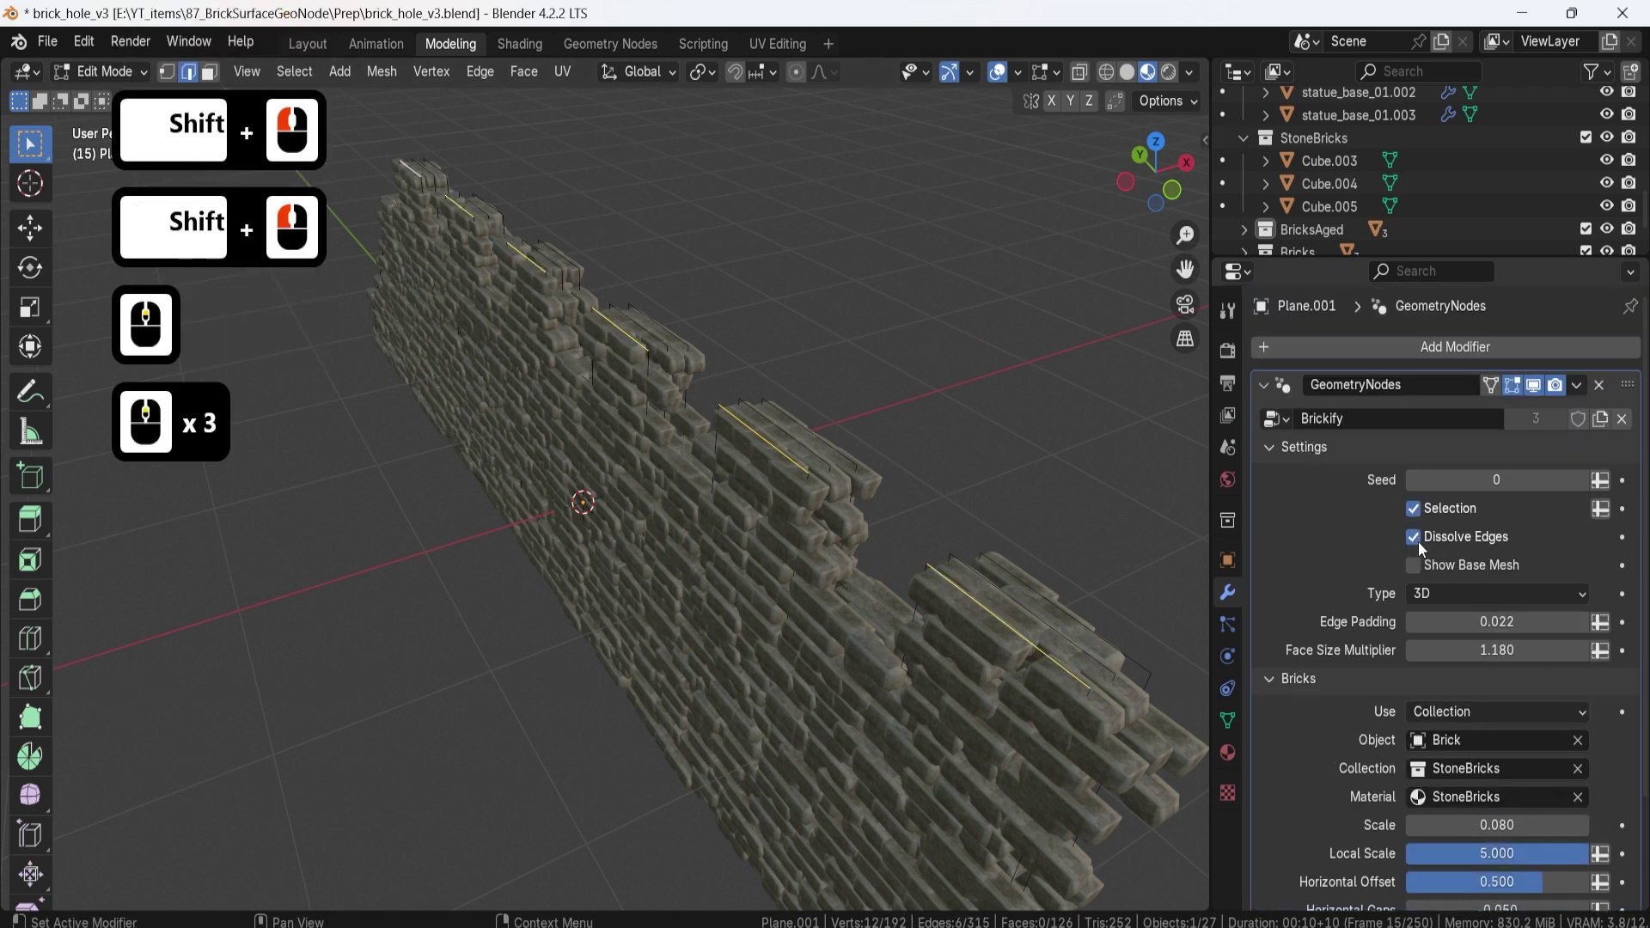
click(1513, 388)
middle_drag(911, 413, 836, 363)
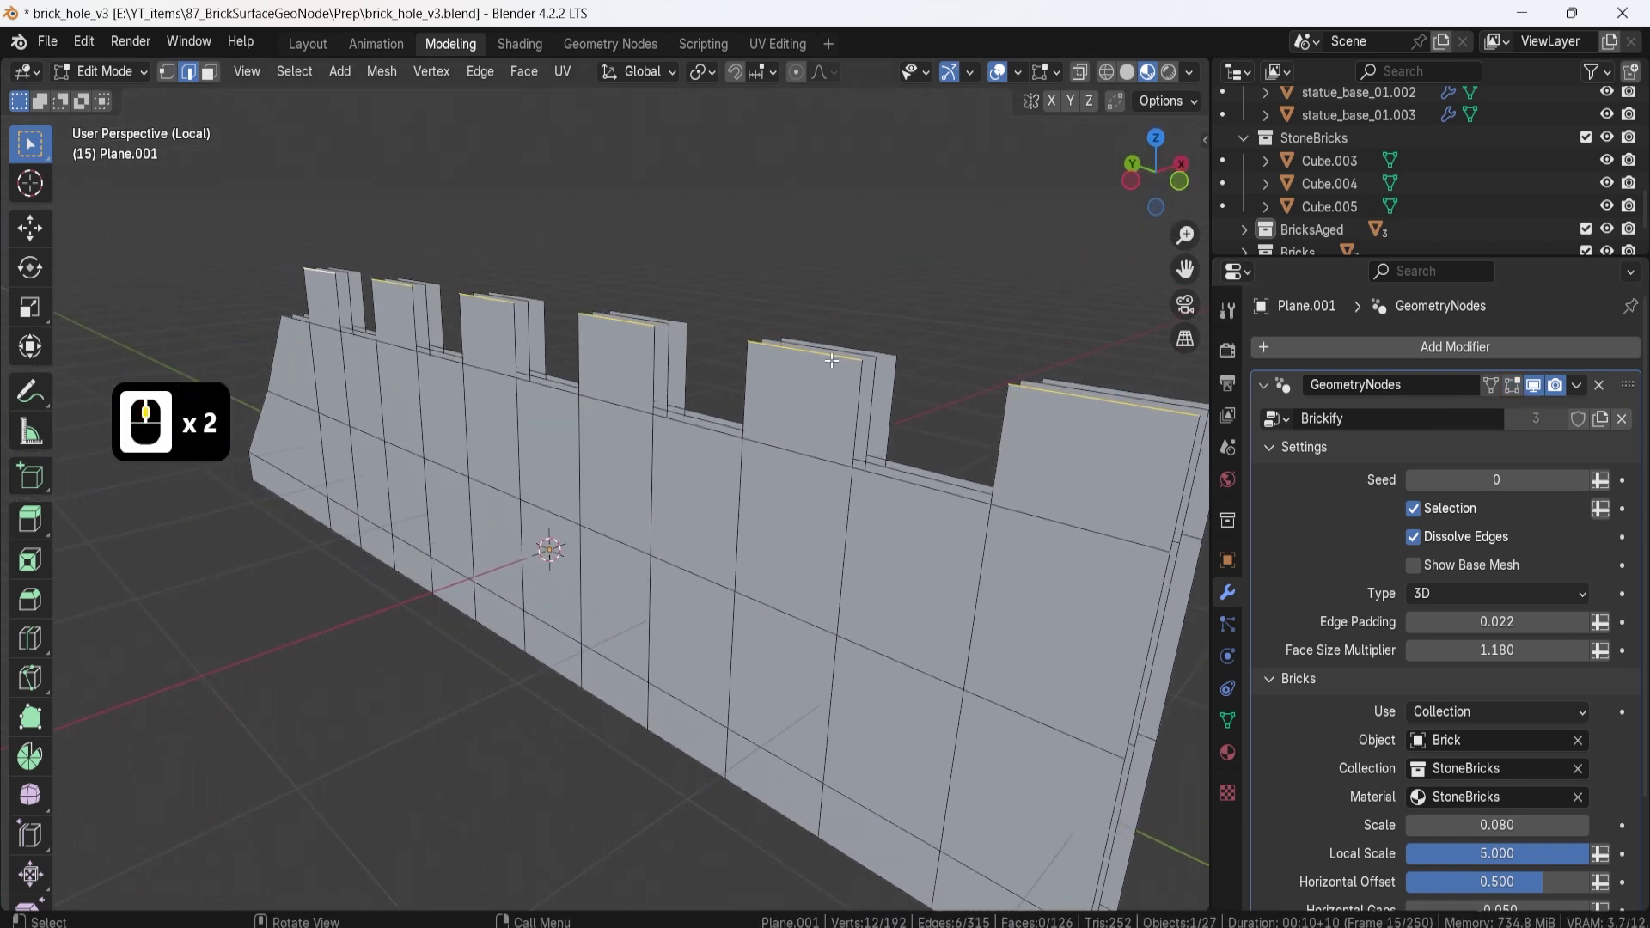
key(Delete)
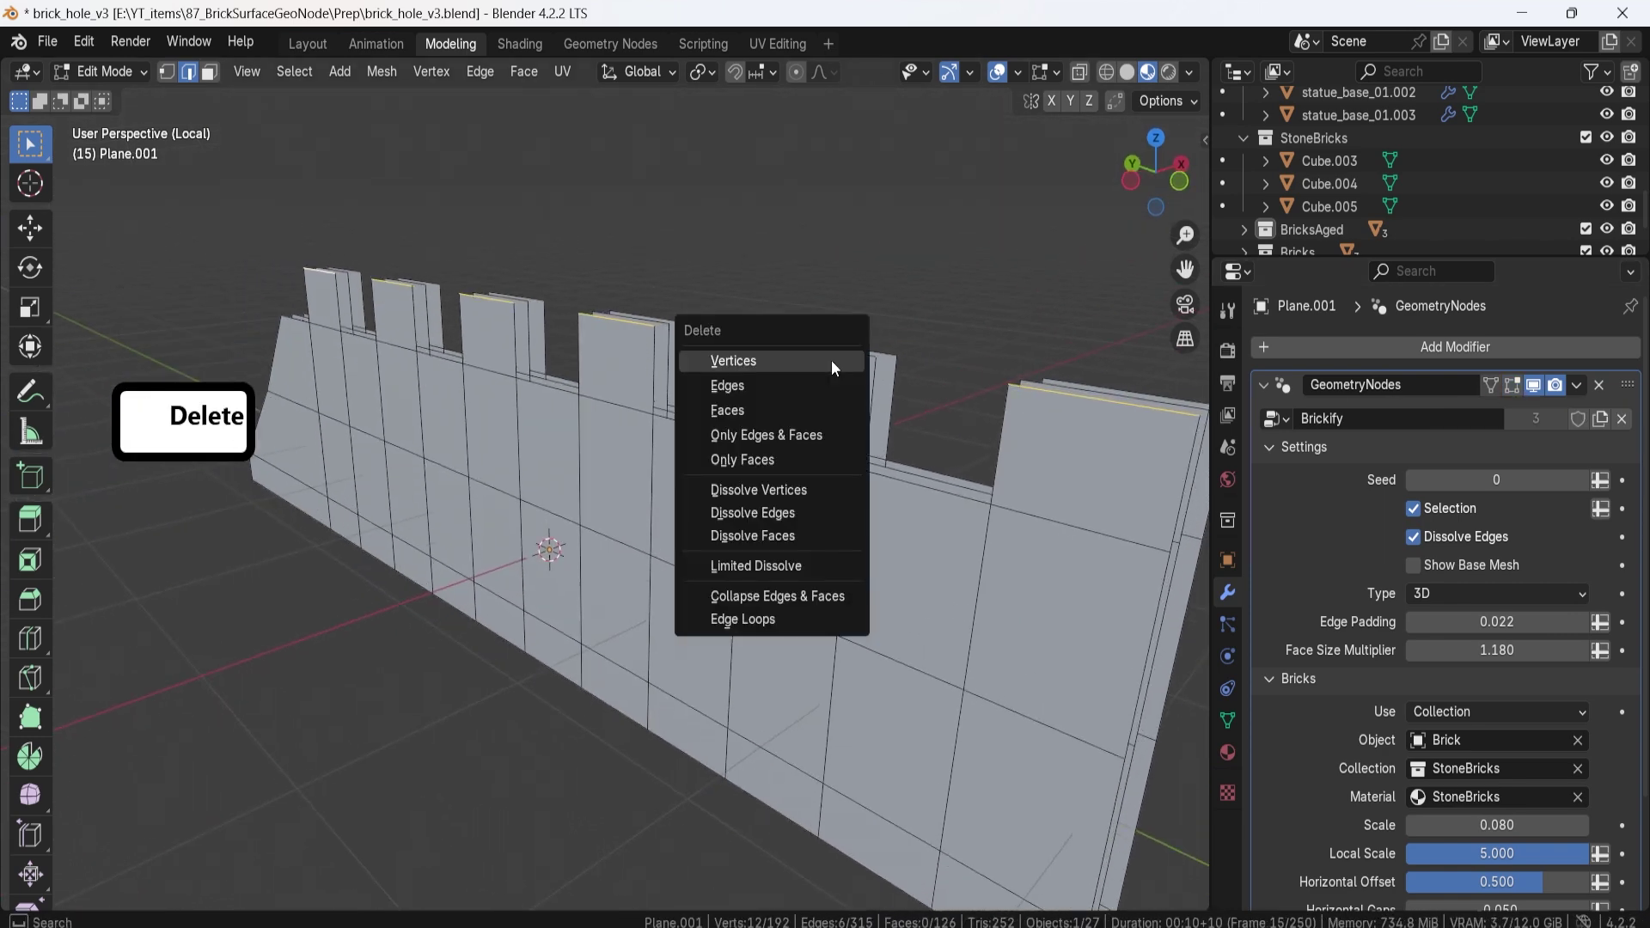
click(832, 359)
middle_drag(832, 359, 791, 508)
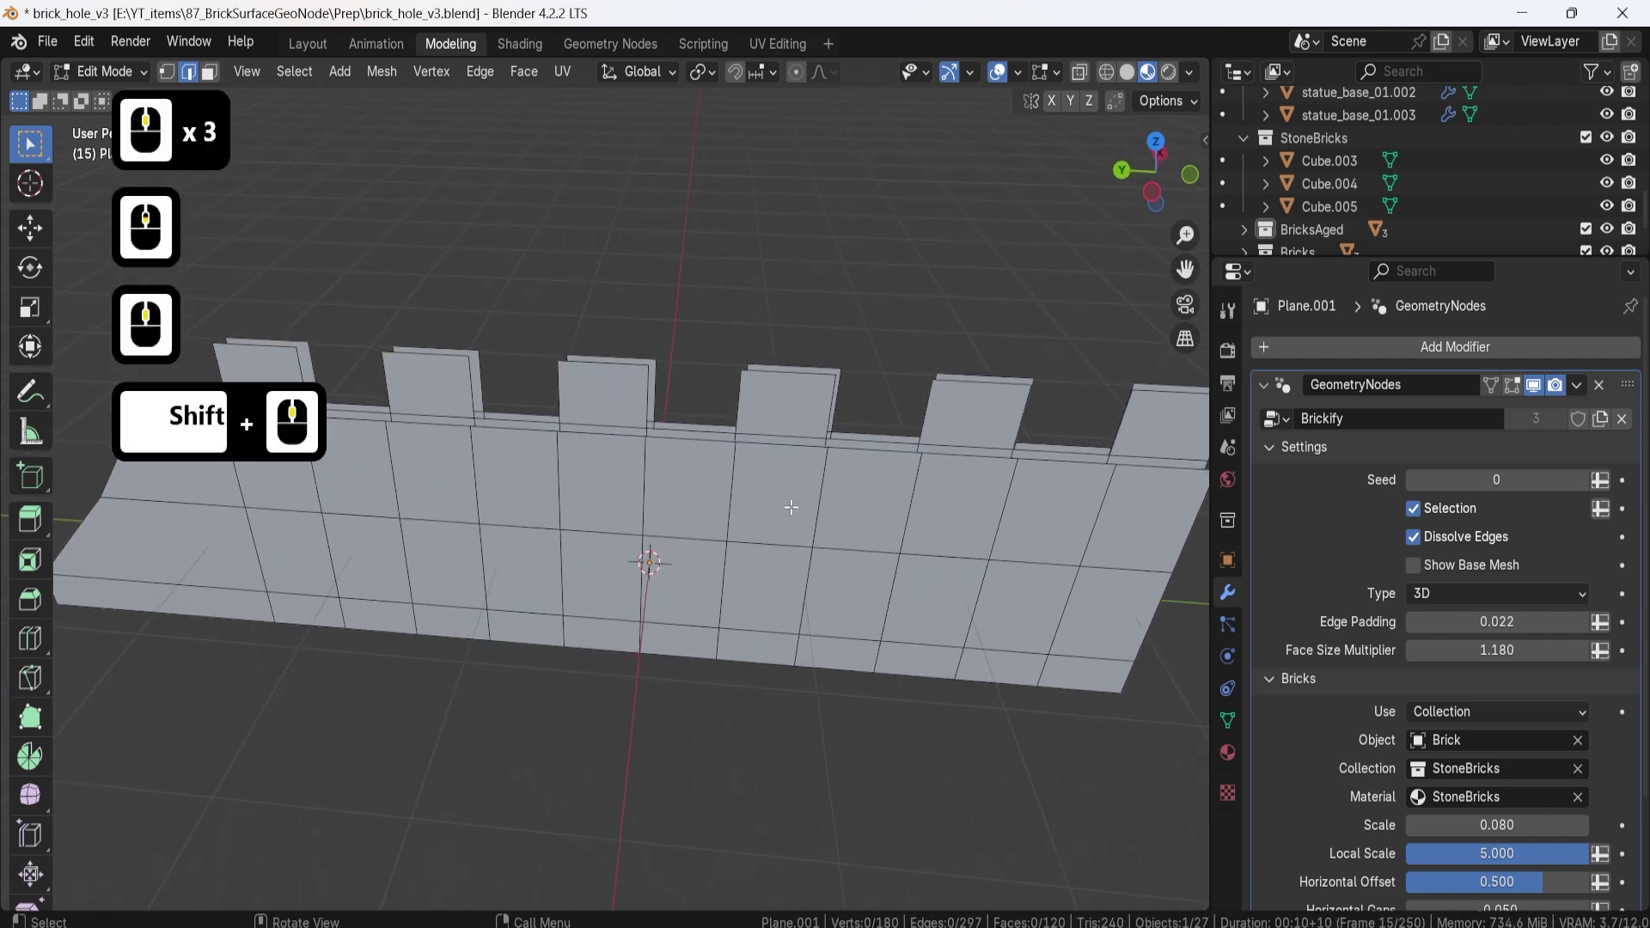
Step: Turn the Brickify modifier's Edit Mode display back on and inspect the layered wall from its end
click(1512, 385)
middle_drag(895, 513, 705, 533)
middle_drag(704, 533, 696, 490)
key(Tab)
key(Tab)
Step: Duplicate the linked wall layer without crenellations and move the copy about -0.092 m along the global X axis
click(812, 477)
key(l)
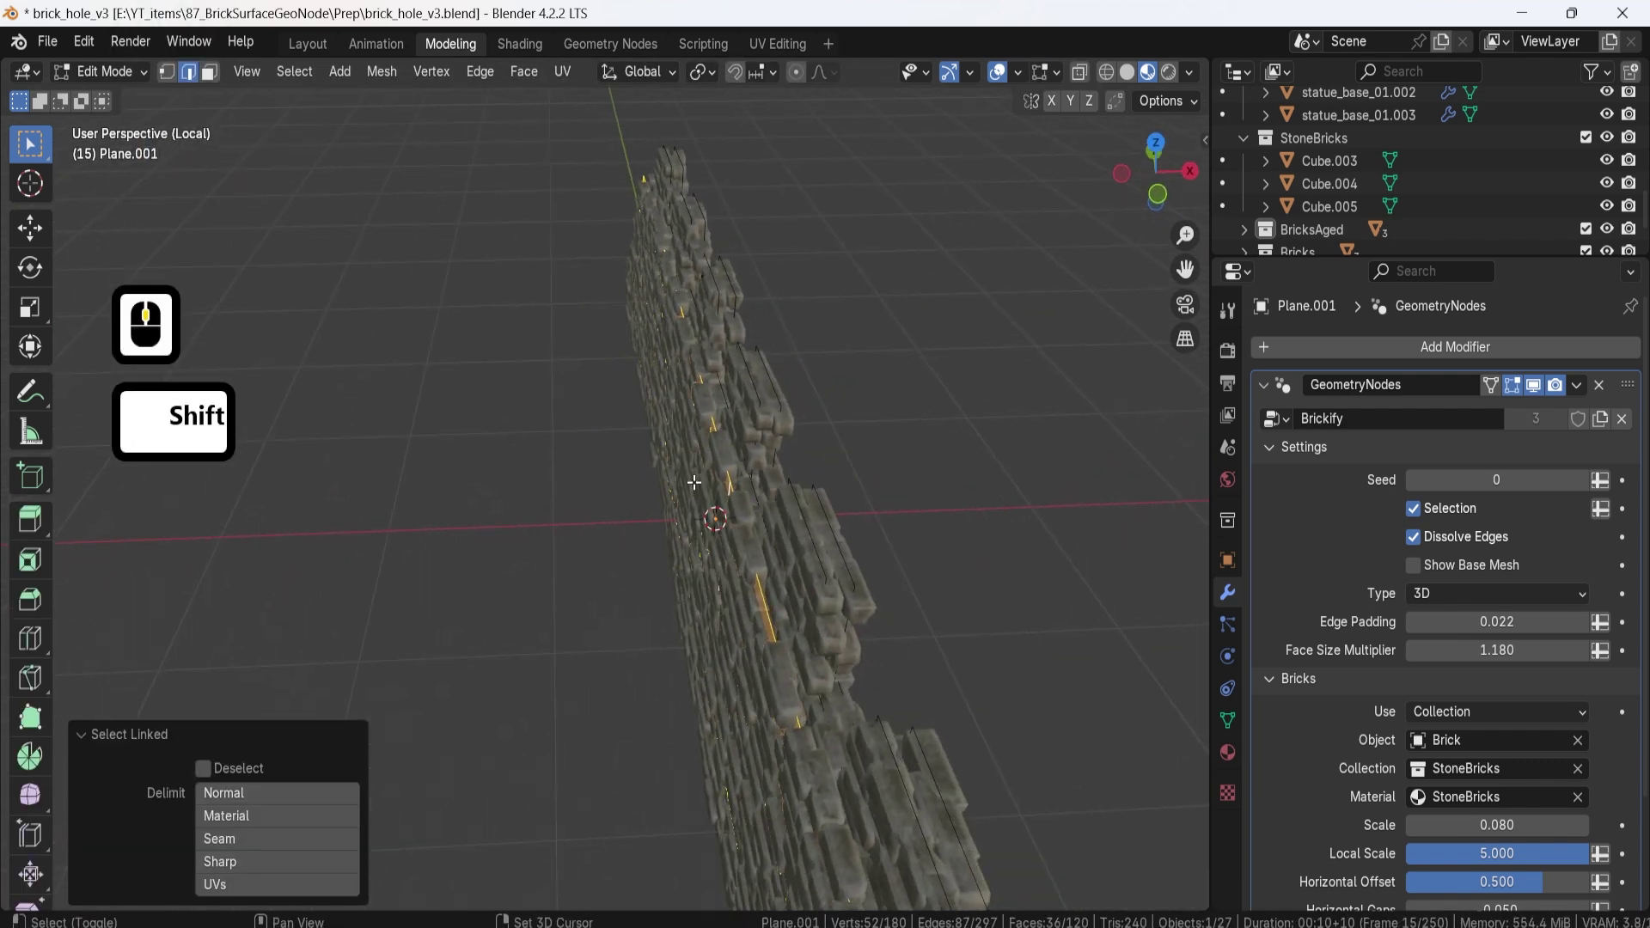
key(shift+d)
key(Escape)
key(g)
key(x)
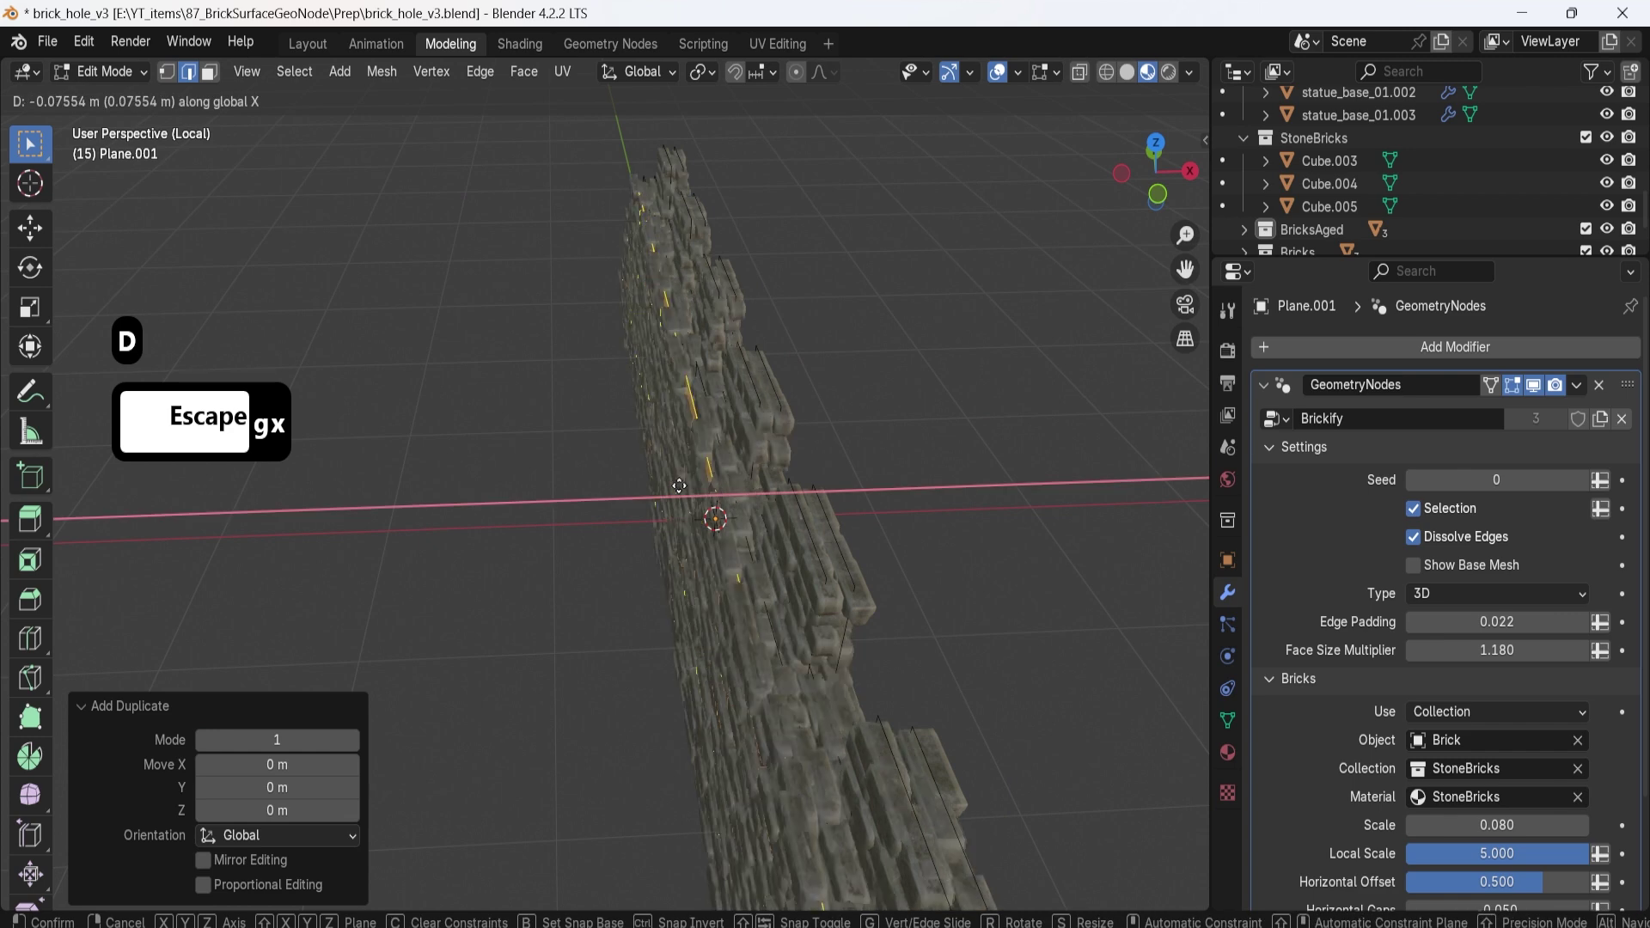
click(679, 486)
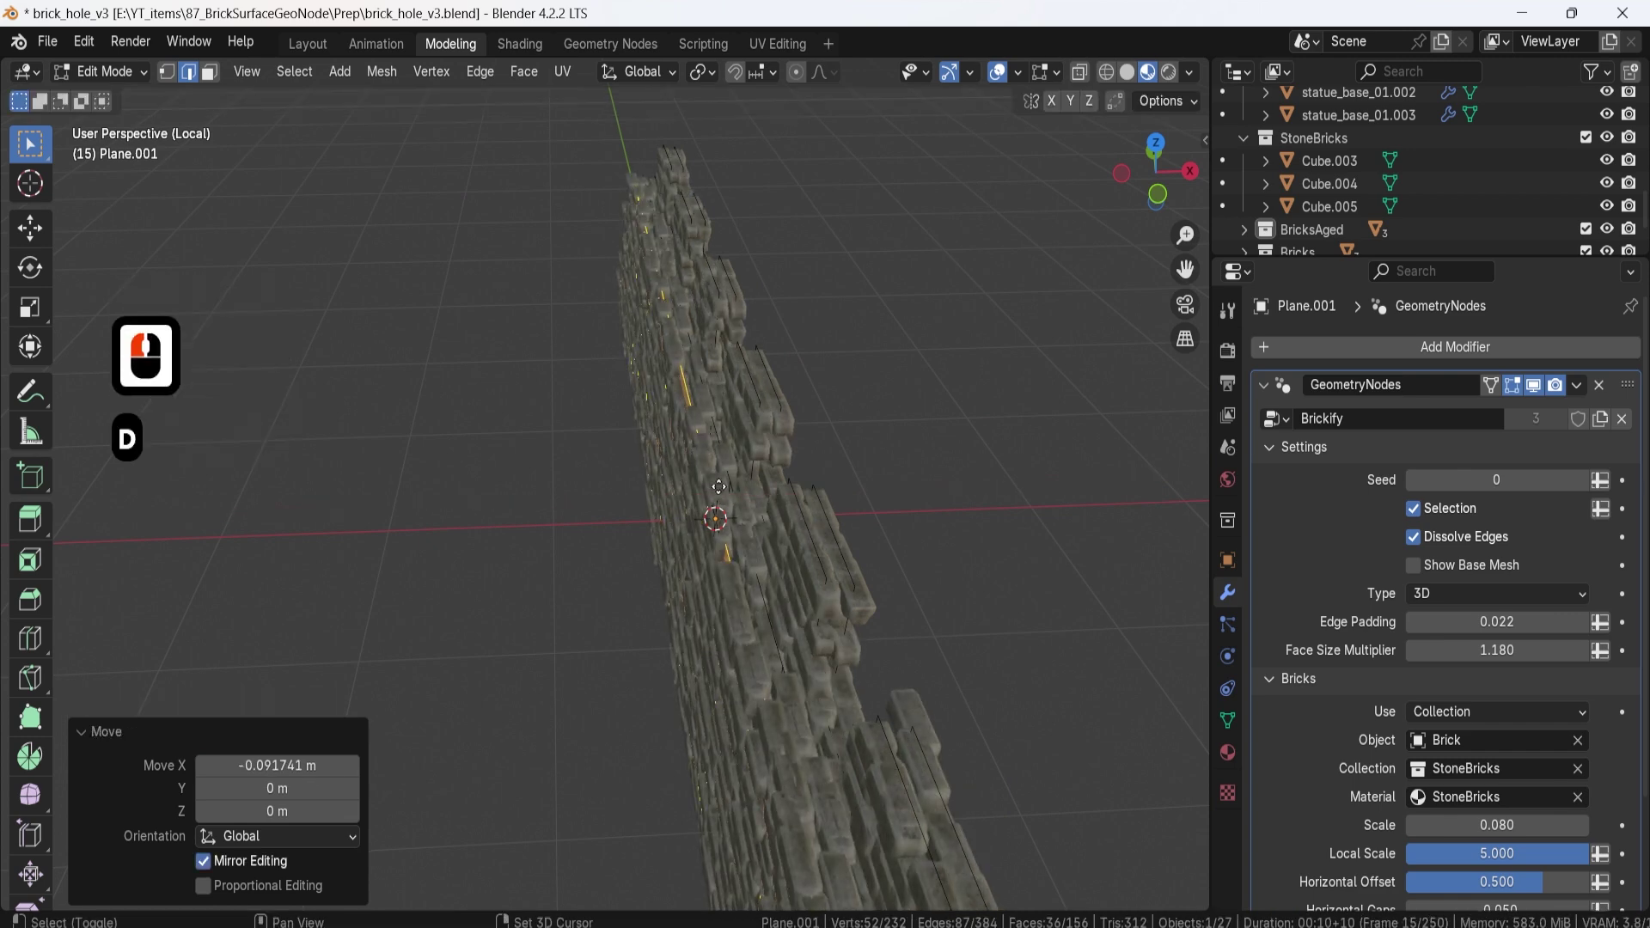
Step: Duplicate the selected layer without crenellations once more, place the copy, and return to Object Mode
key(shift+d)
key(g)
key(x)
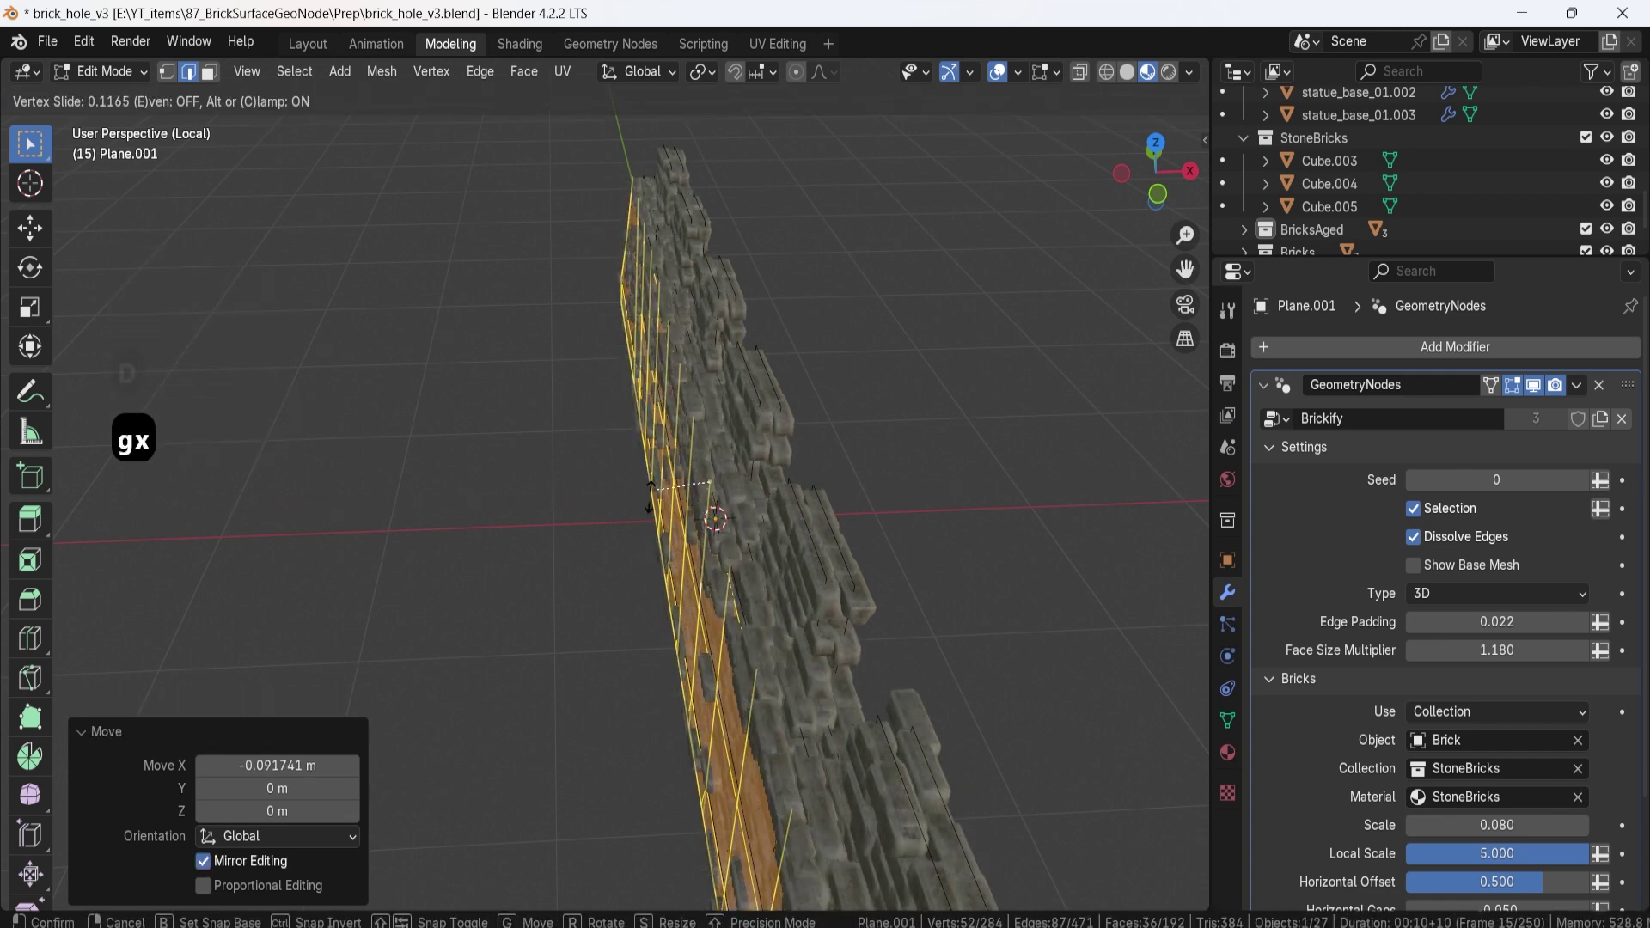
click(661, 499)
key(Tab)
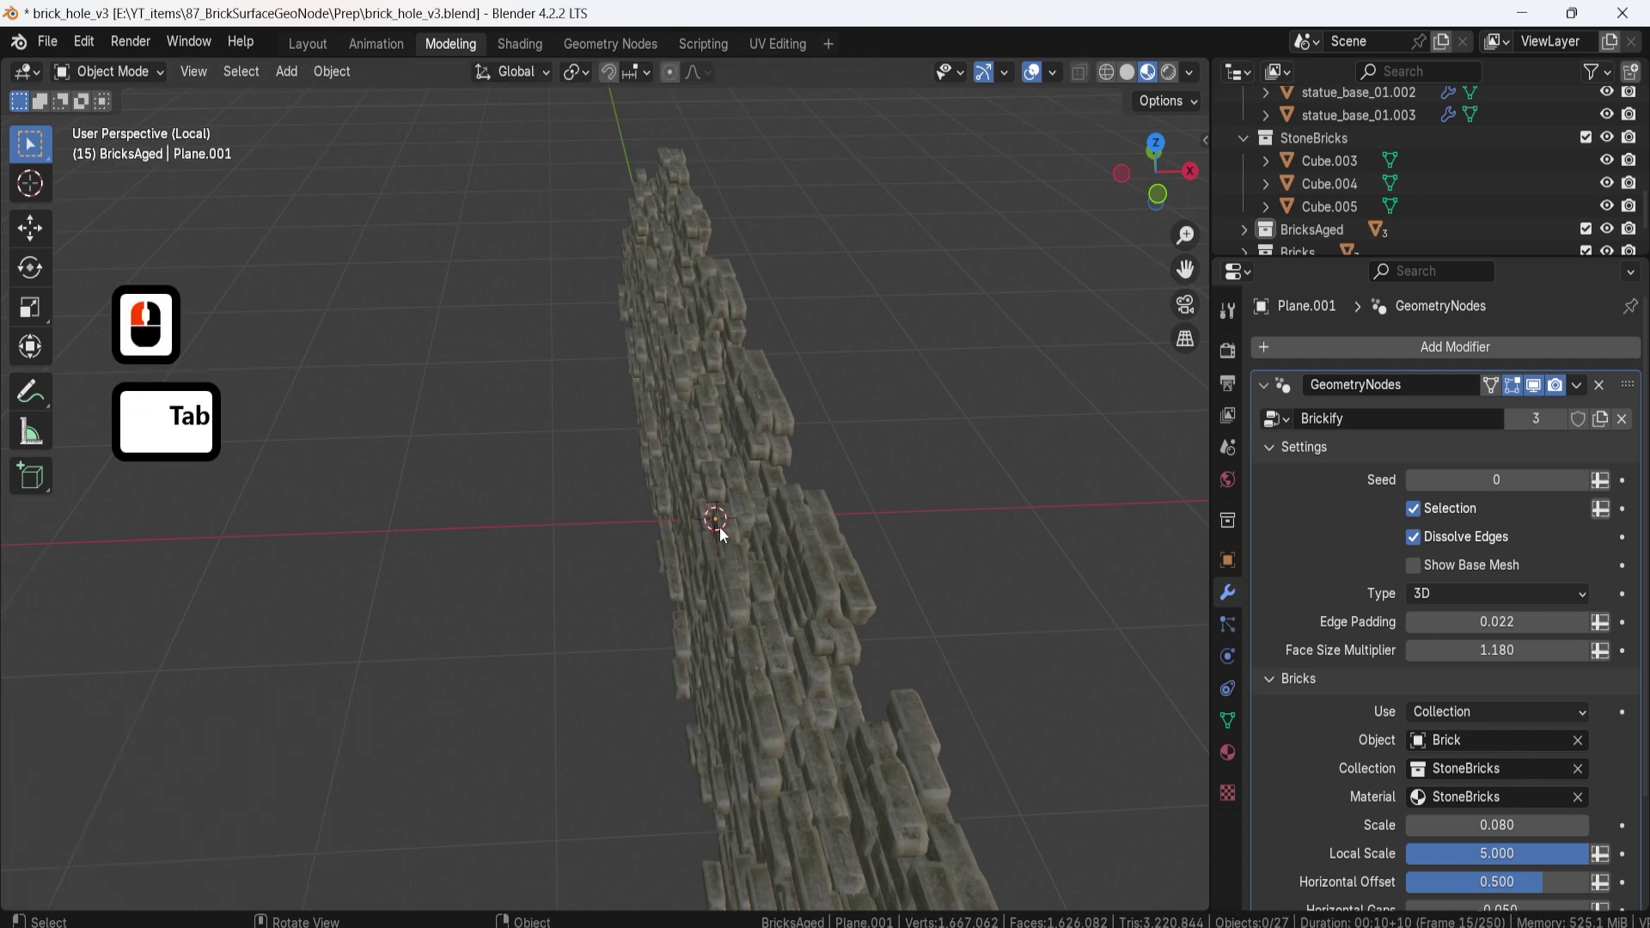
Step: Inspect the wall from its end and move the newest layer about -0.156 m along the global X axis in Edit Mode
middle_drag(720, 528, 733, 447)
scroll(908, 503, up, 4)
key(Tab)
key(g)
key(x)
click(747, 482)
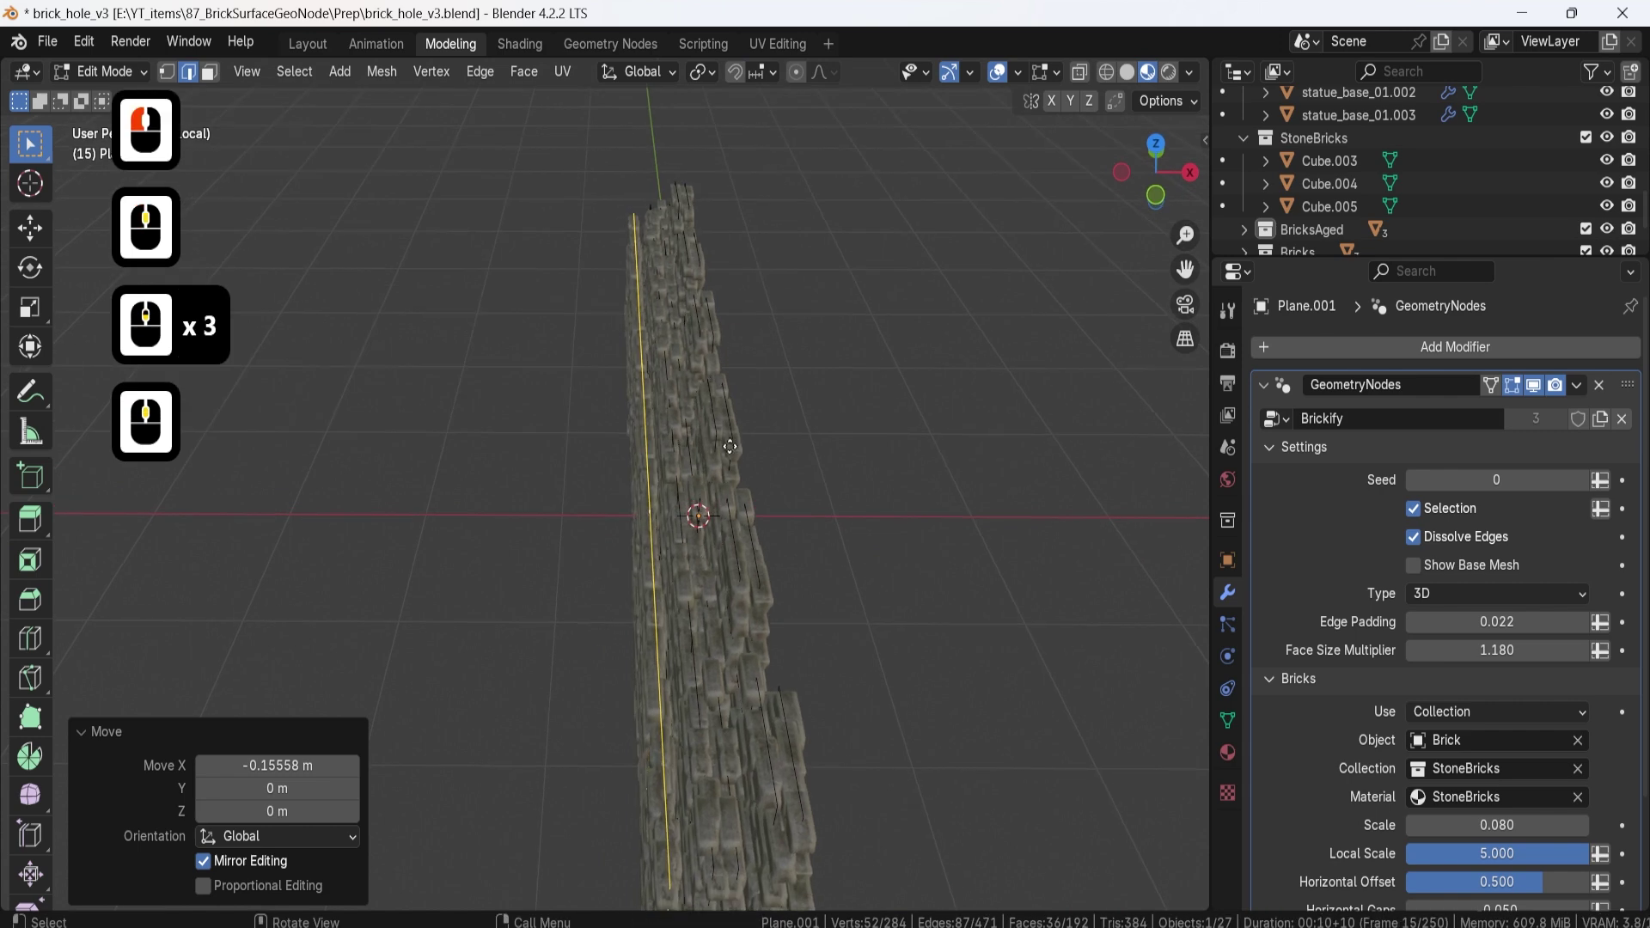
Step: Move the newest wall layer along the global X axis once more and return to Object Mode
key(g)
key(x)
click(826, 429)
key(Tab)
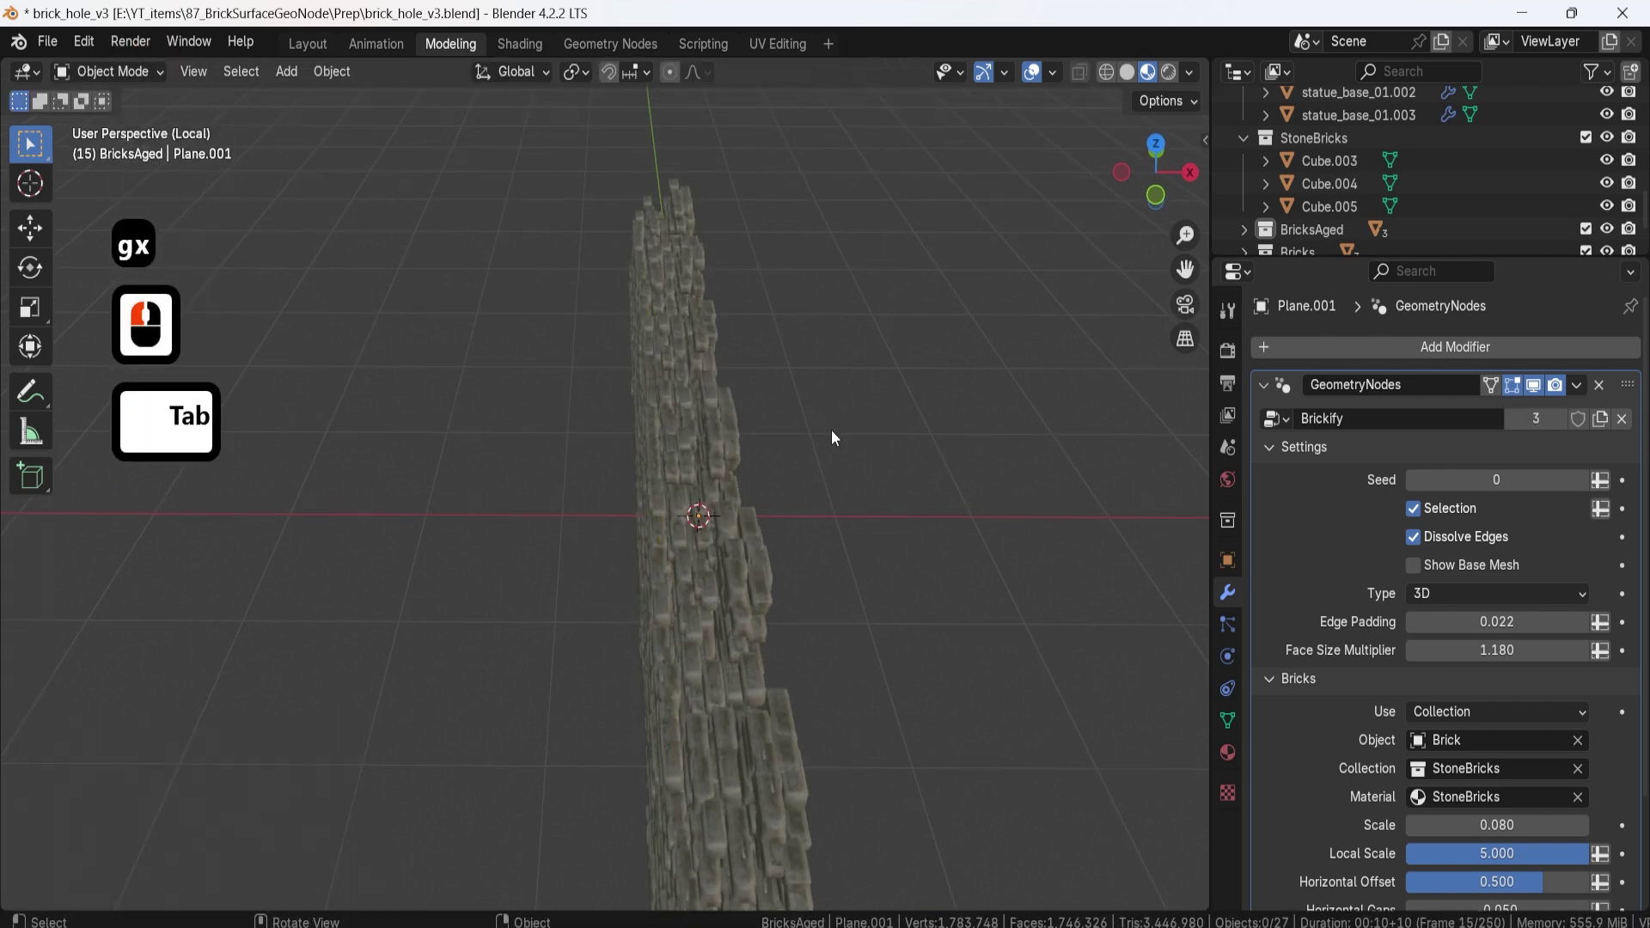
Step: Select the layered wall and switch the Brickify Selection input from a checkbox to an attribute
middle_drag(832, 430, 540, 495)
scroll(724, 488, up, 3)
click(727, 488)
middle_drag(727, 488, 644, 504)
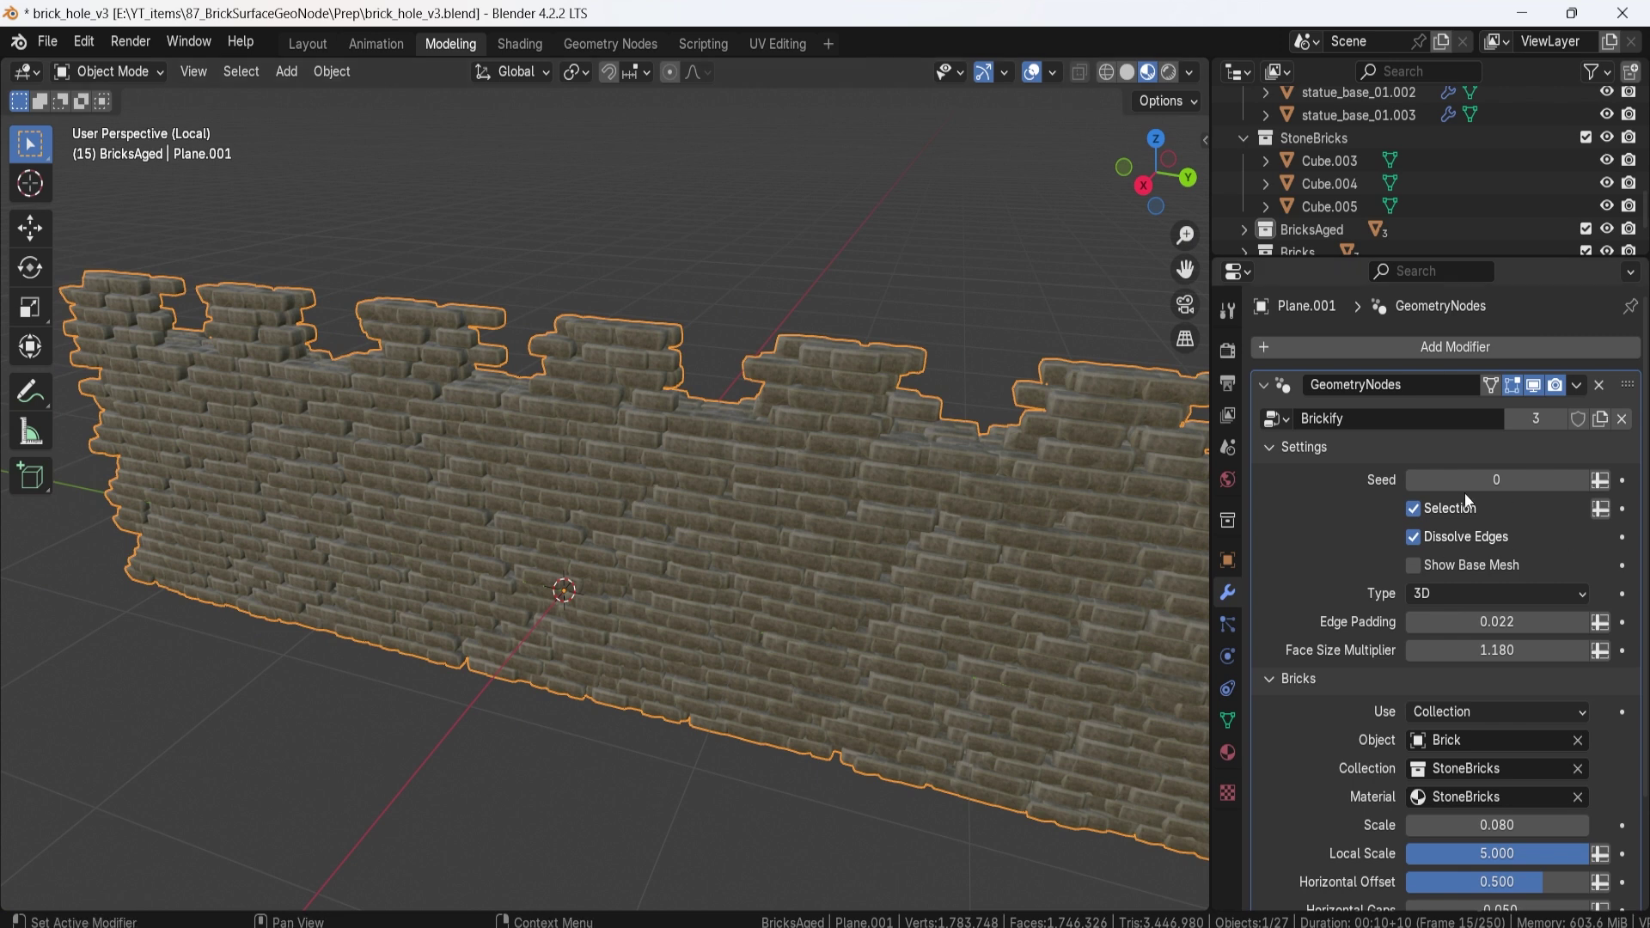
click(1601, 510)
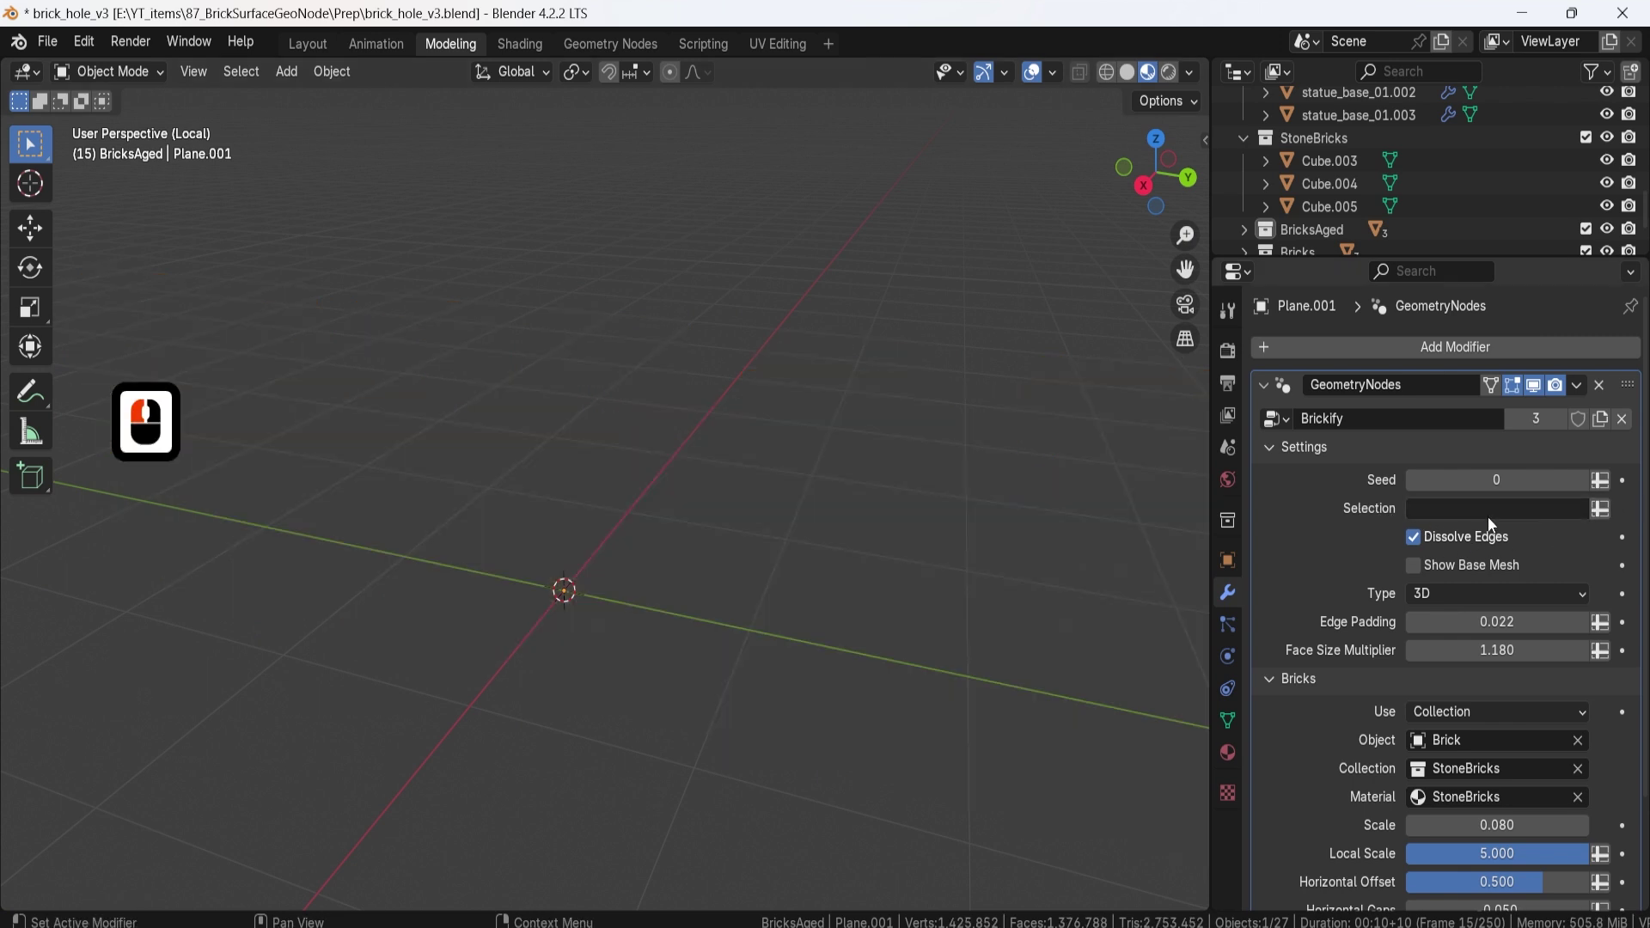
Step: Enter Vertex Paint mode and assign the color attribute named Attribute to the Brickify Selection input
click(158, 74)
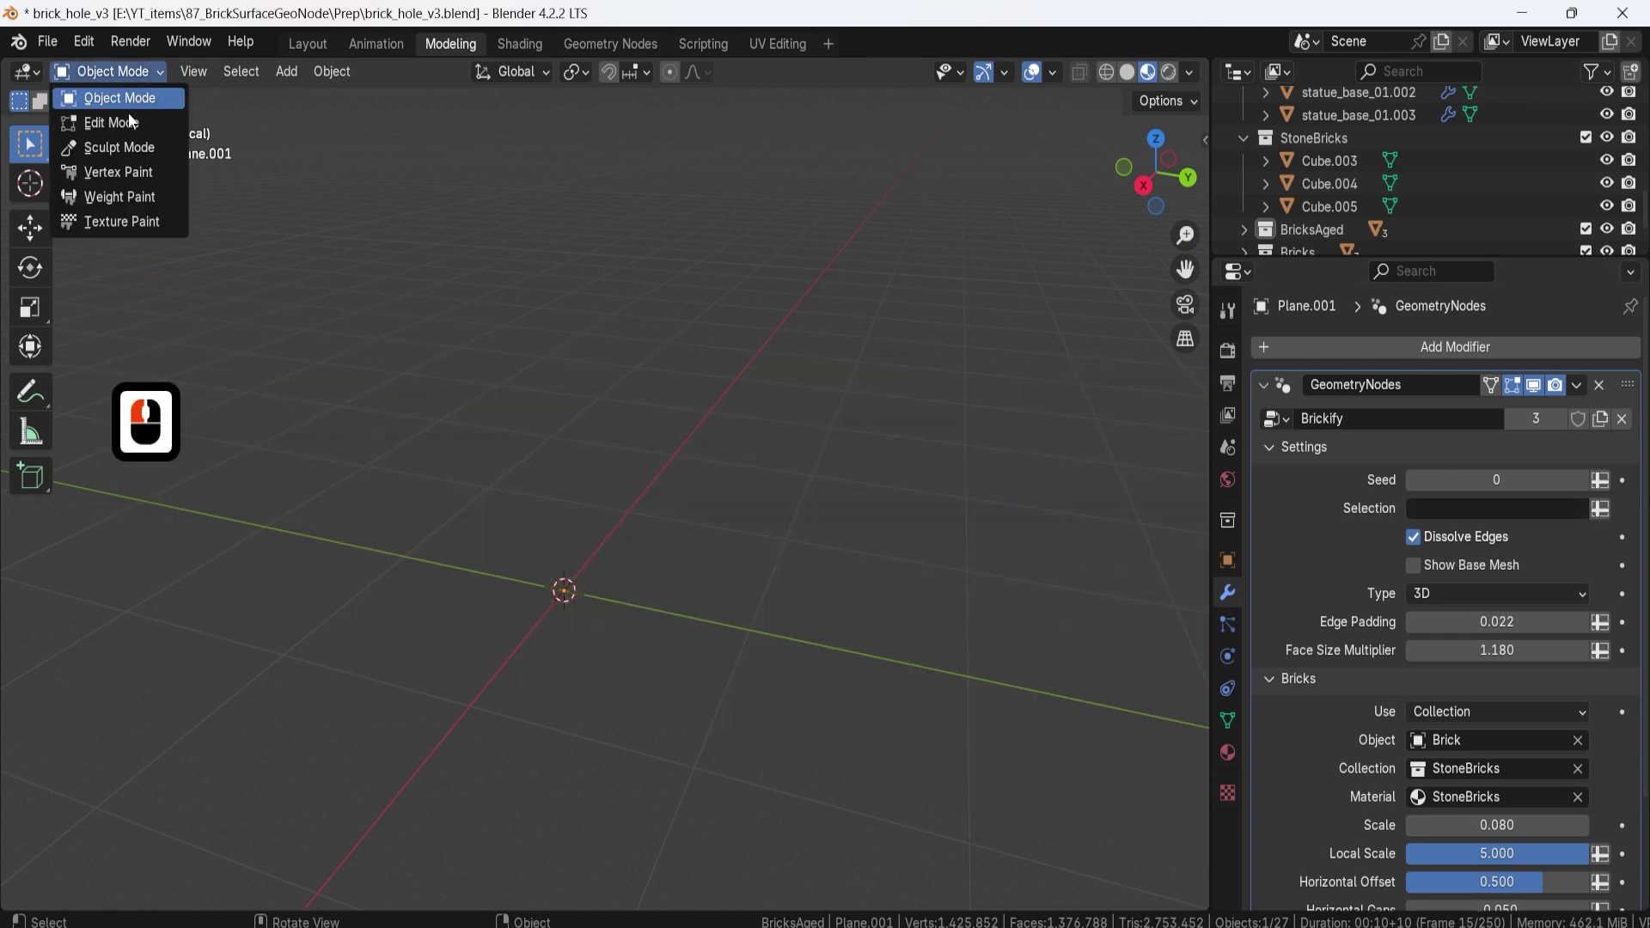
click(133, 172)
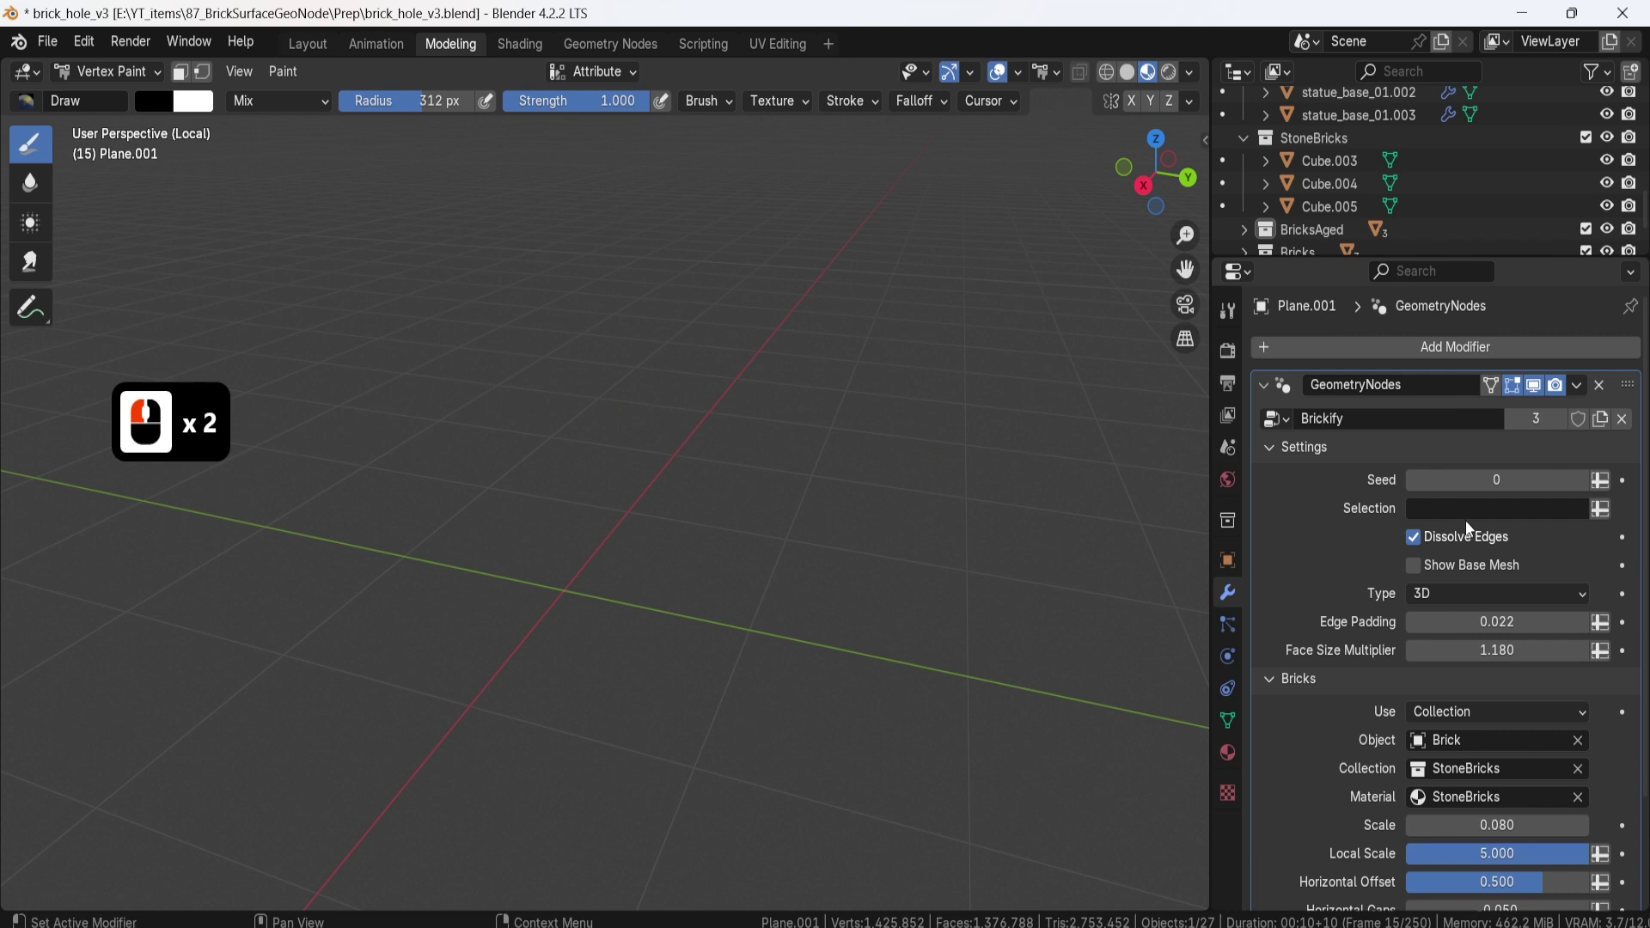
click(599, 72)
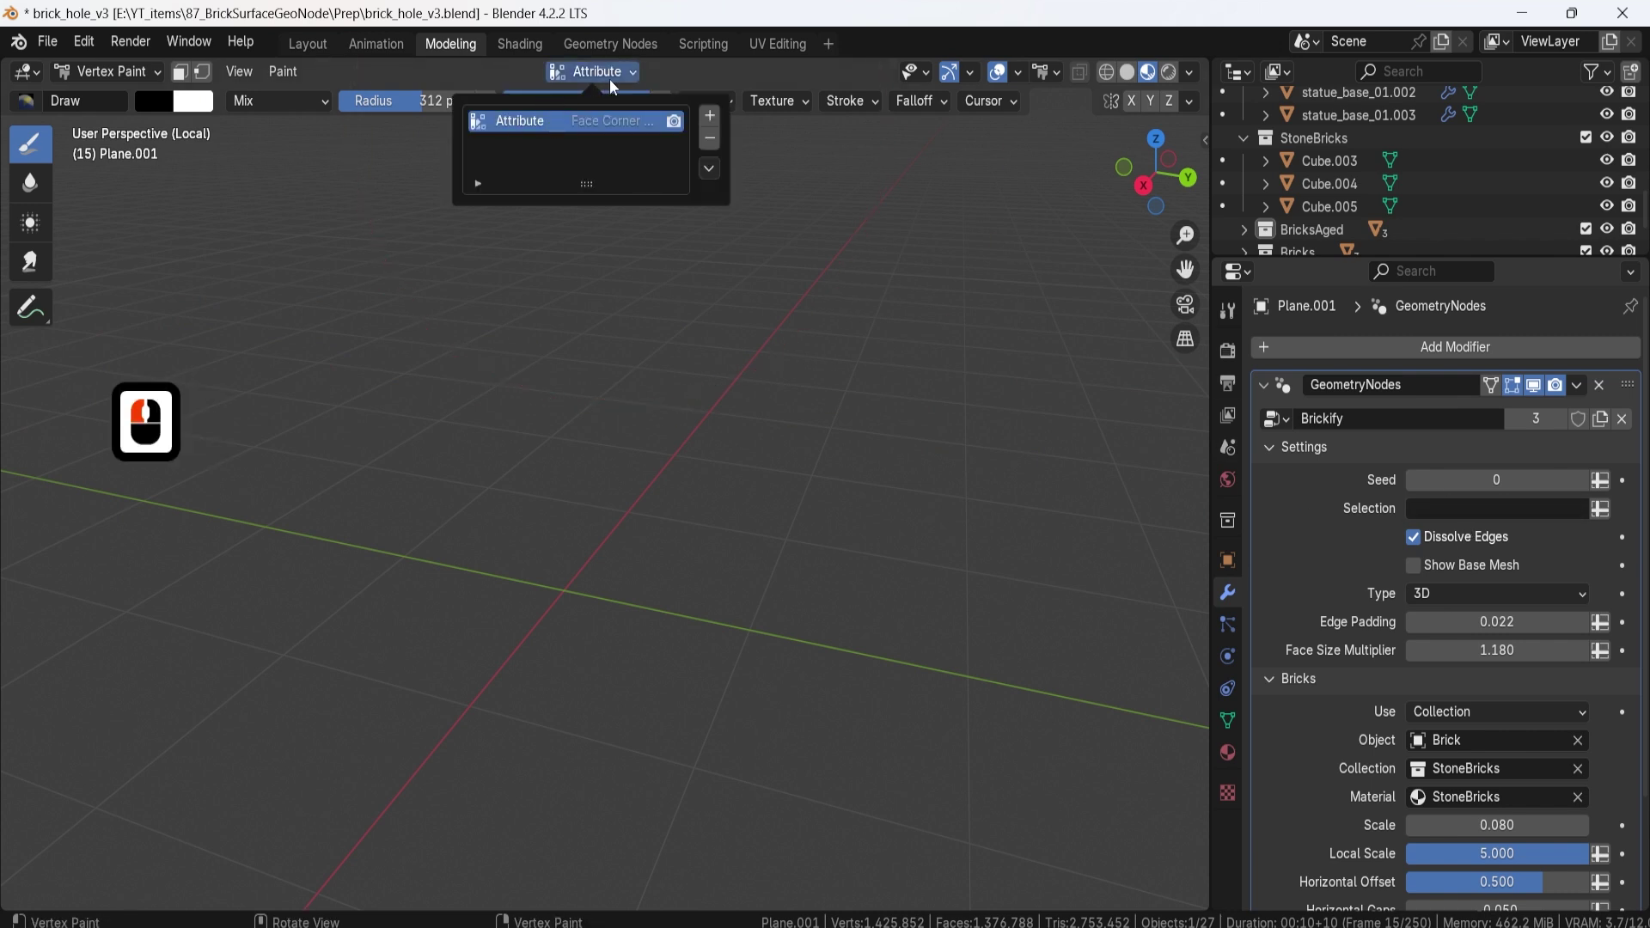
double_click(1500, 509)
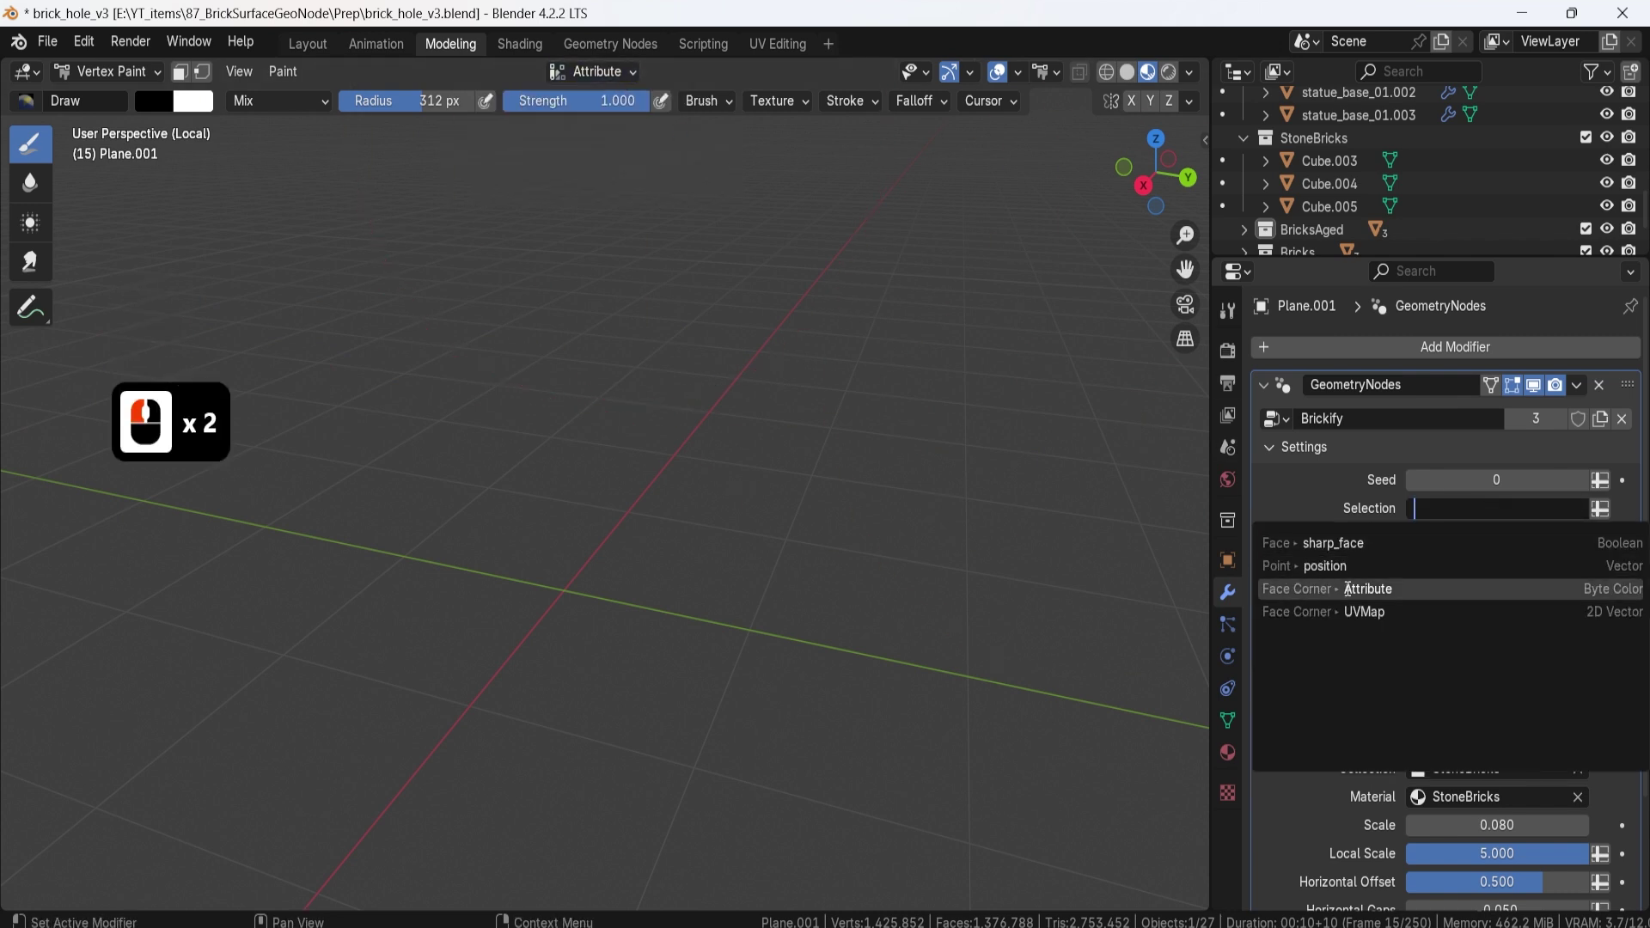
click(1348, 590)
Step: Reduce the brush radius to 163 px and paint black over a merlon near the wall's end to remove its front bricks
middle_drag(847, 460, 879, 508)
drag(880, 508, 880, 480)
key(bracketleft)
key(bracketleft)
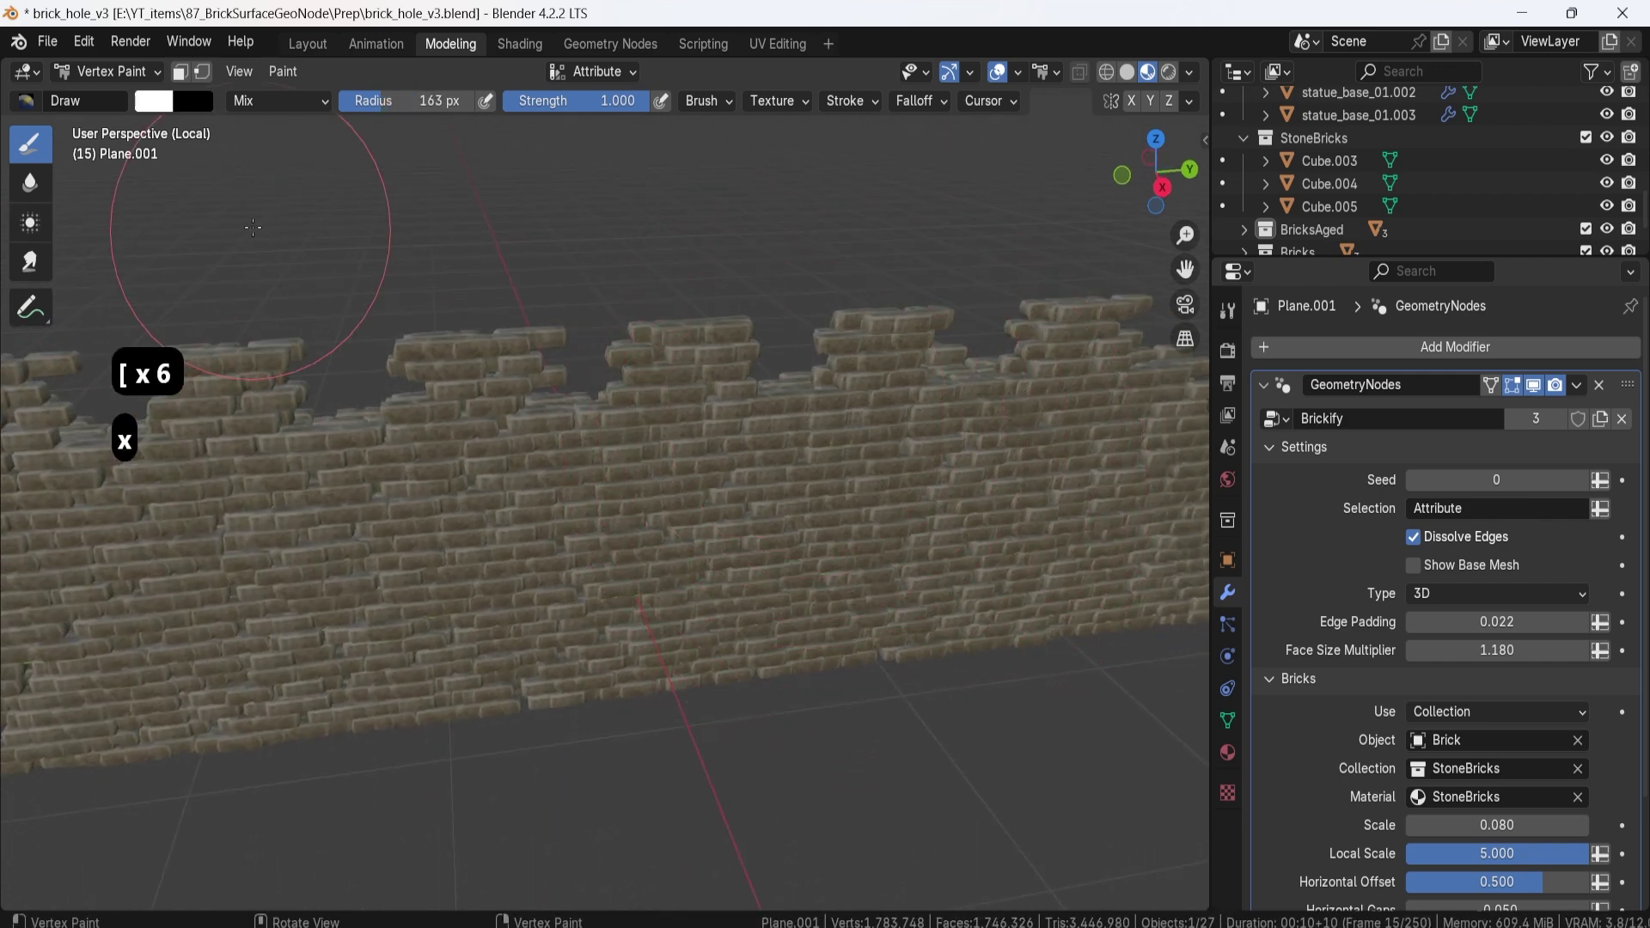
shift+middle_drag(860, 194, 616, 440)
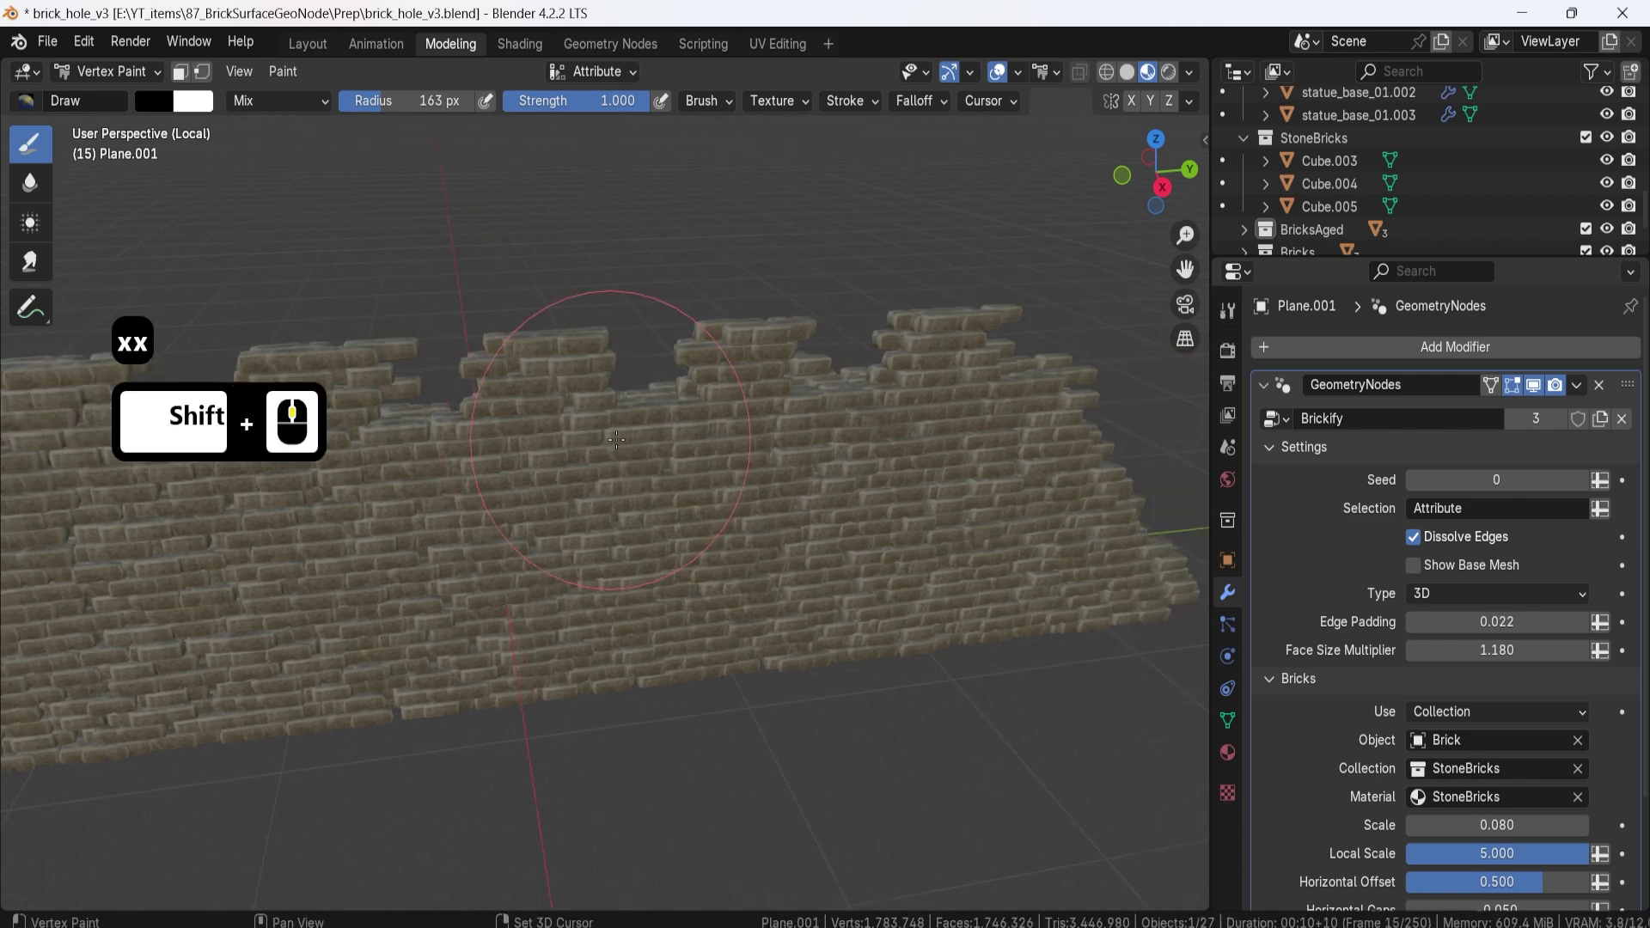
drag(673, 422, 676, 422)
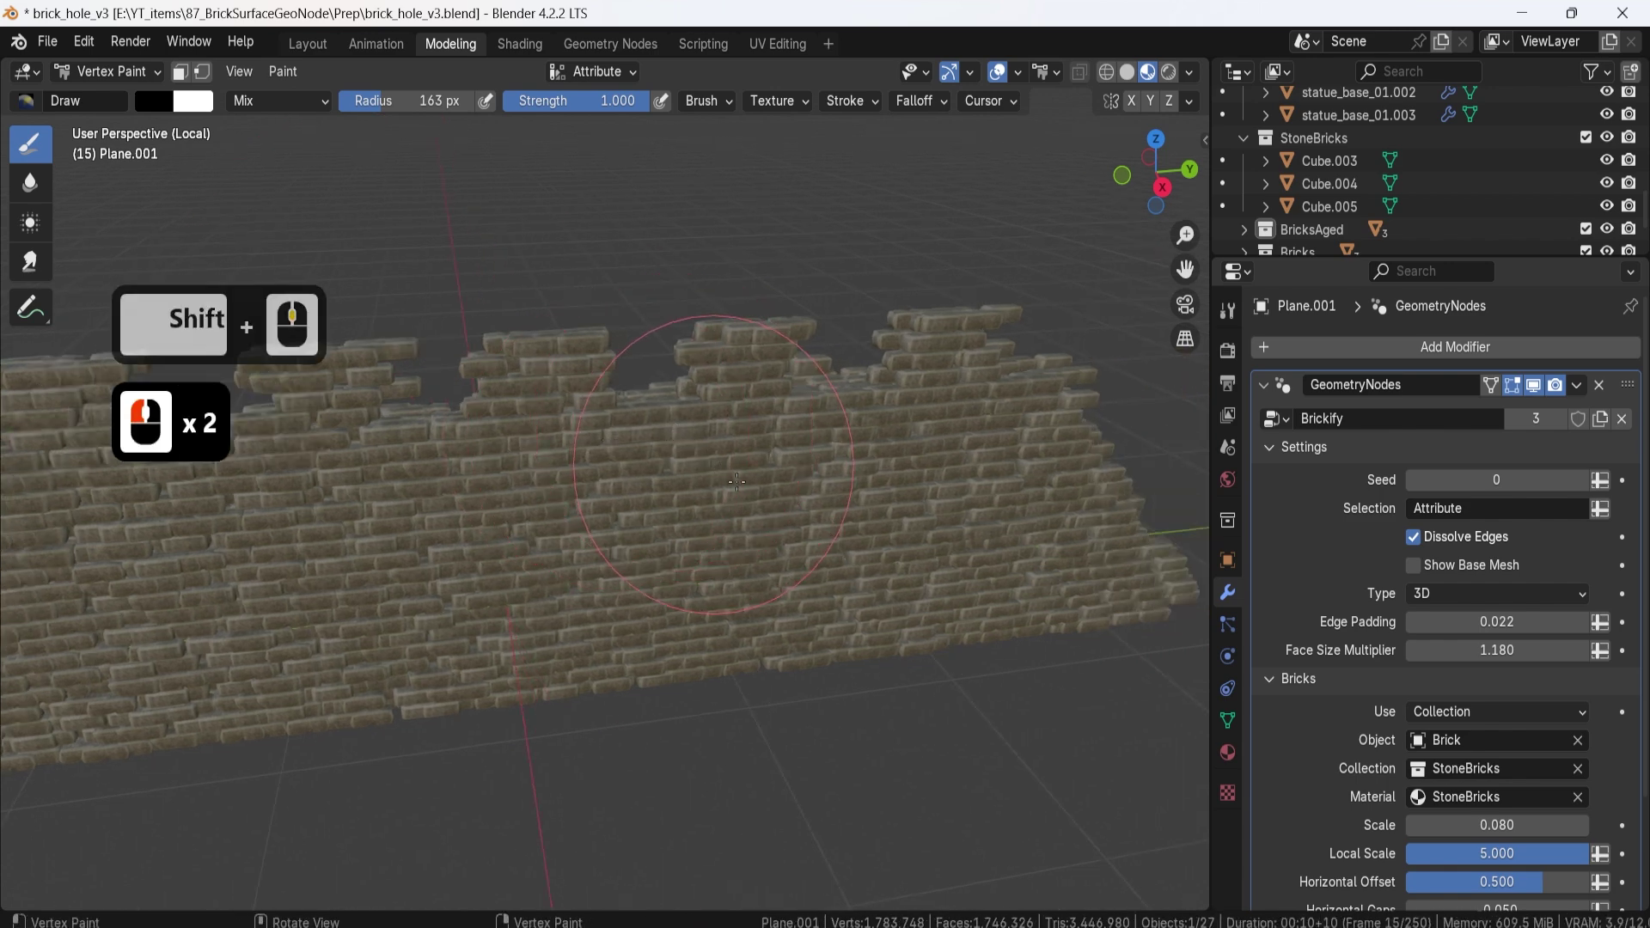
middle_drag(698, 445, 696, 492)
click(732, 371)
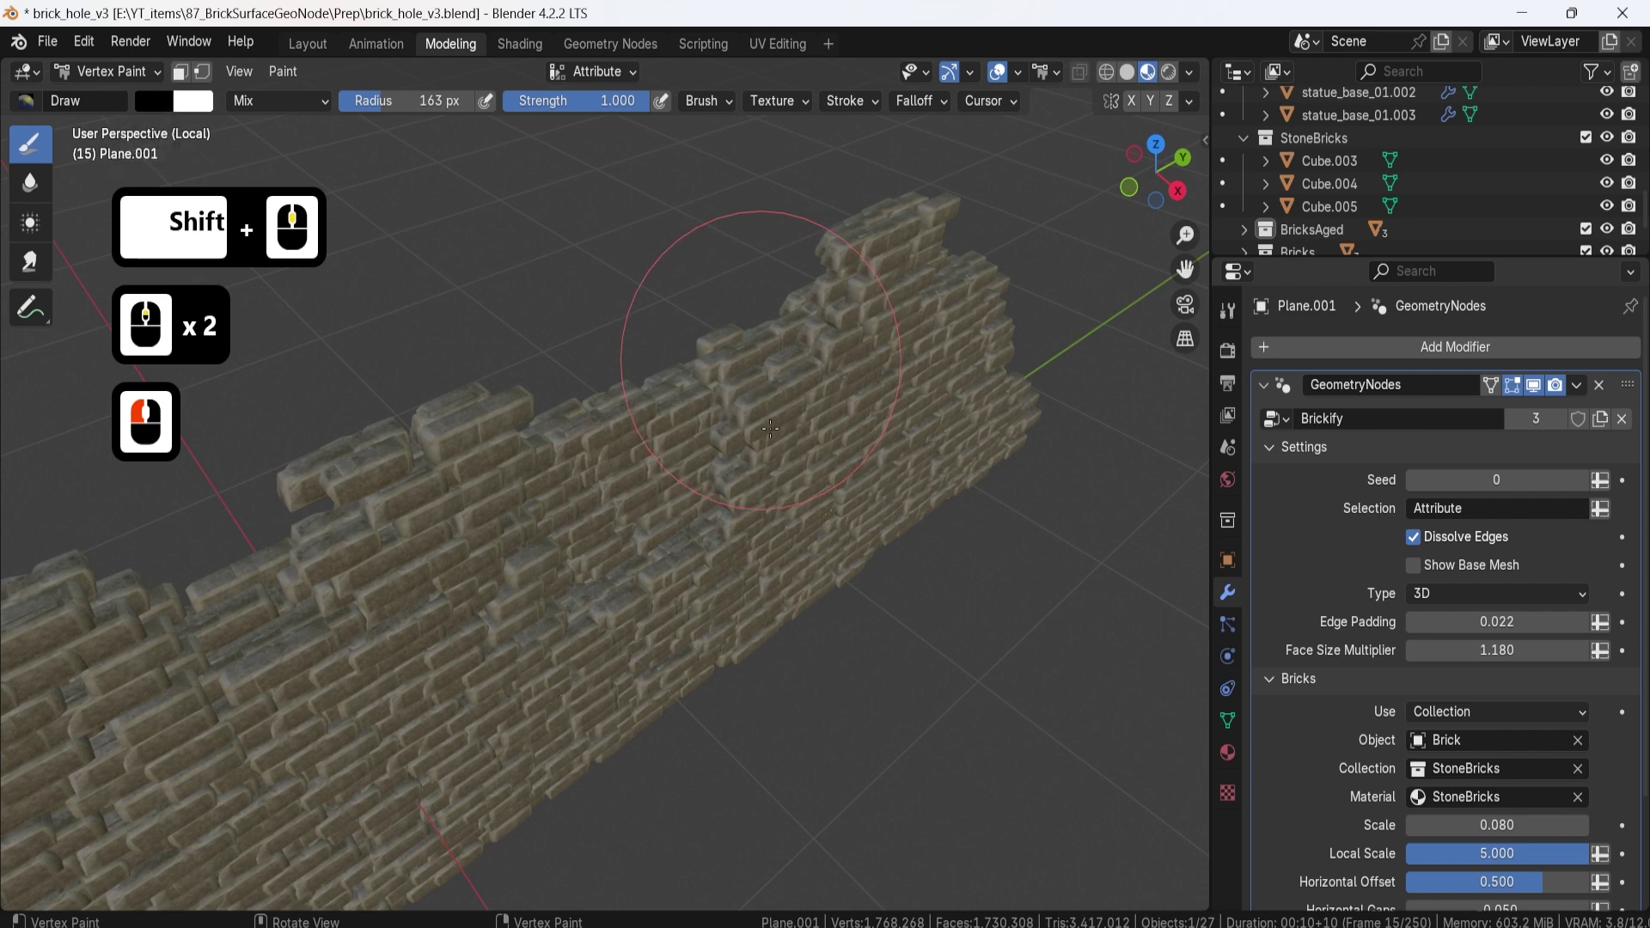
middle_drag(770, 430, 774, 454)
Step: Subdivide the wall's entire base mesh with 2 cuts in Edit Mode and return to Vertex Paint mode
key(Tab)
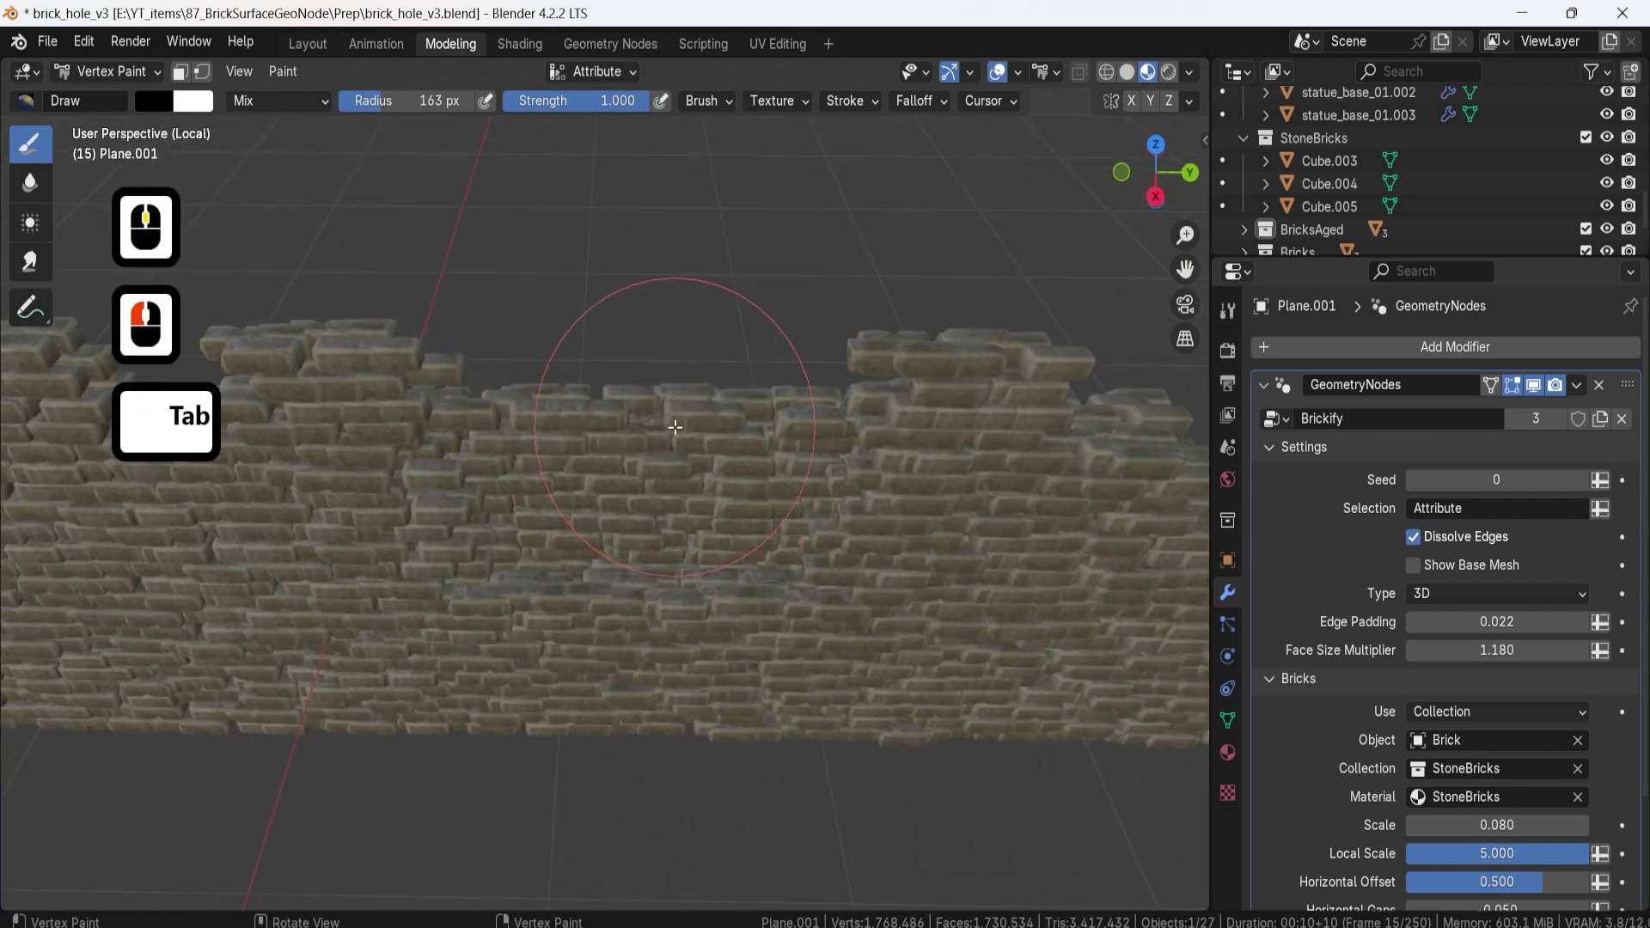
mouse_move(669, 422)
middle_down()
mouse_move(633, 412)
mouse_move(457, 470)
middle_up()
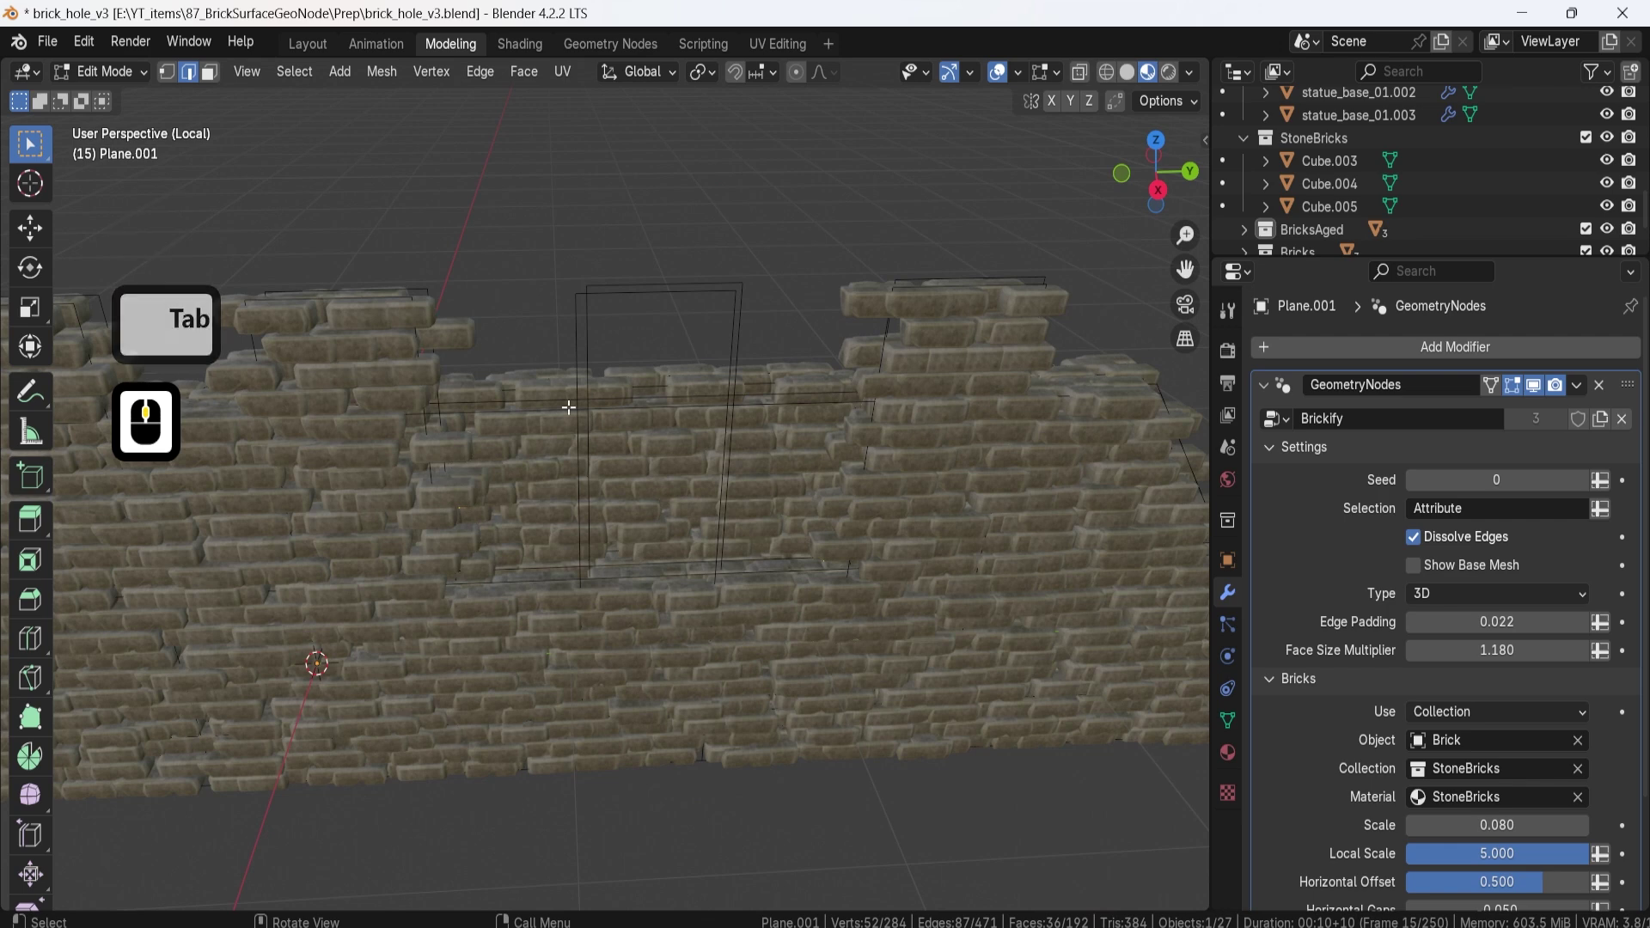
scroll(722, 458, down, 4)
scroll(722, 458, down, 3)
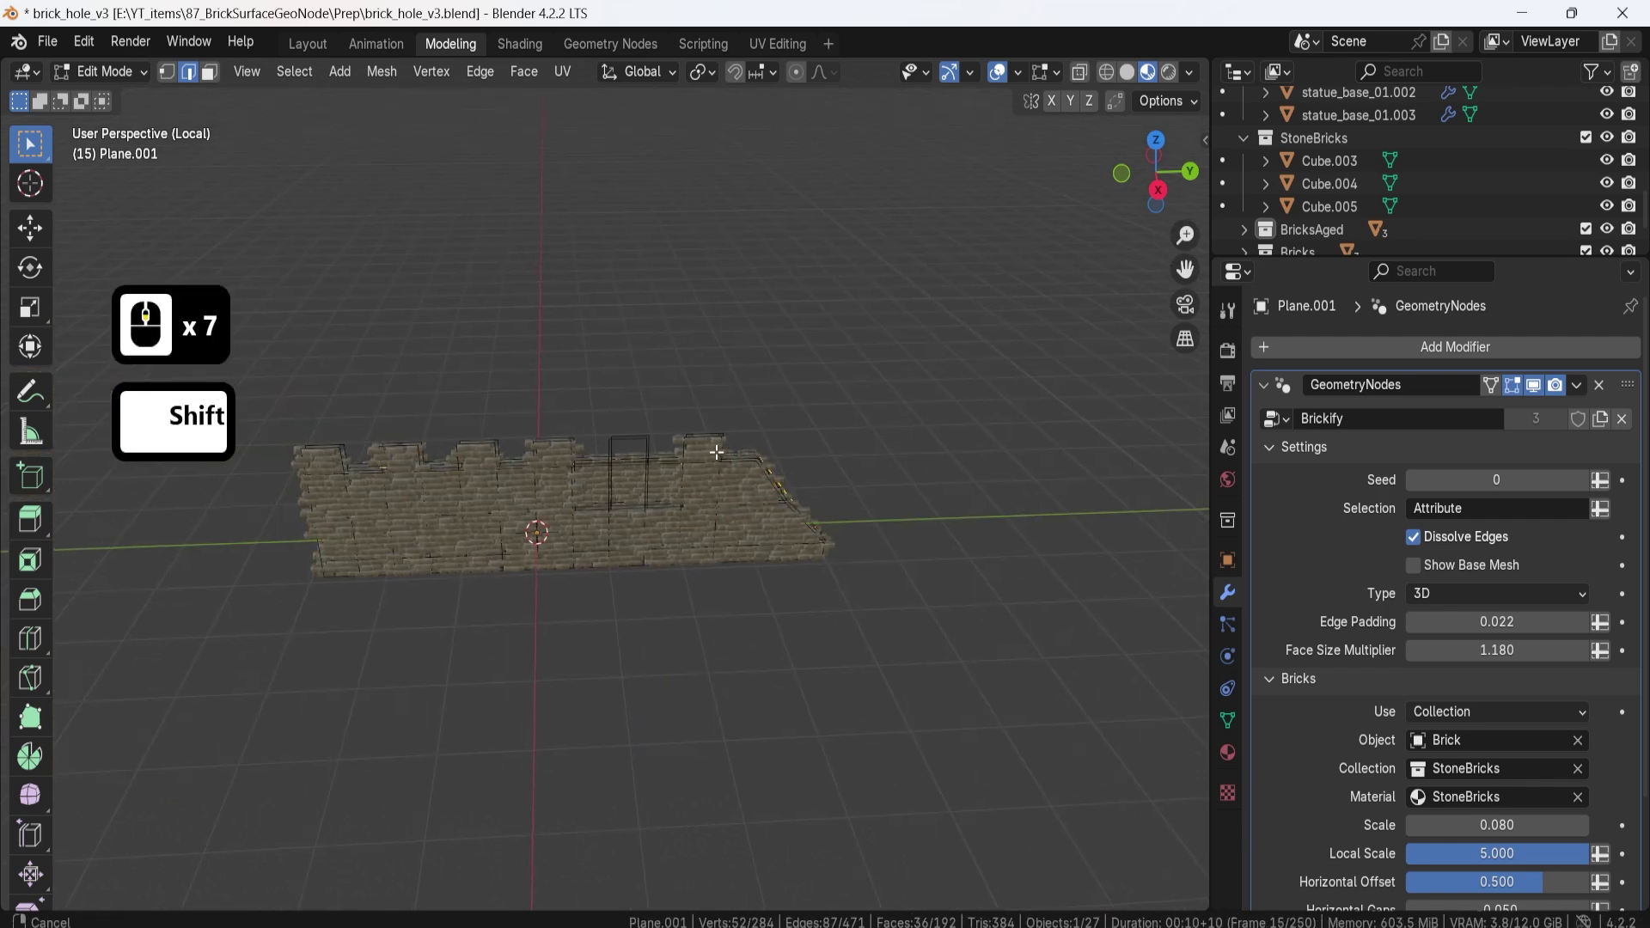
scroll(759, 442, up, 4)
shift+middle_drag(711, 449, 796, 431)
key(a)
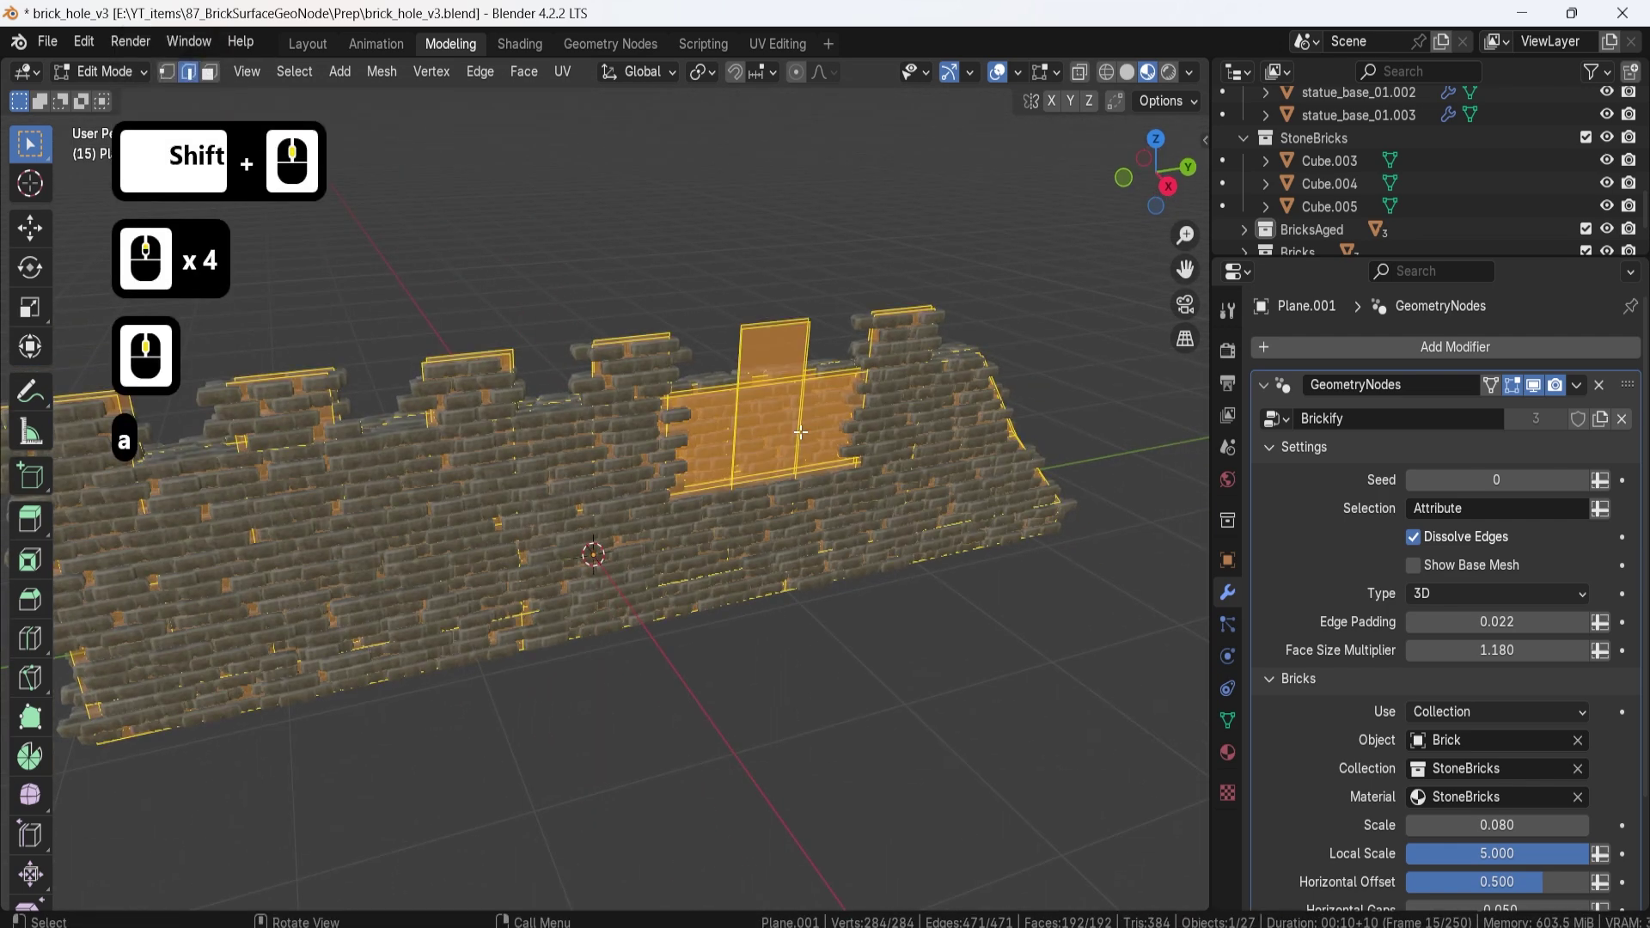
right_click(800, 432)
click(740, 245)
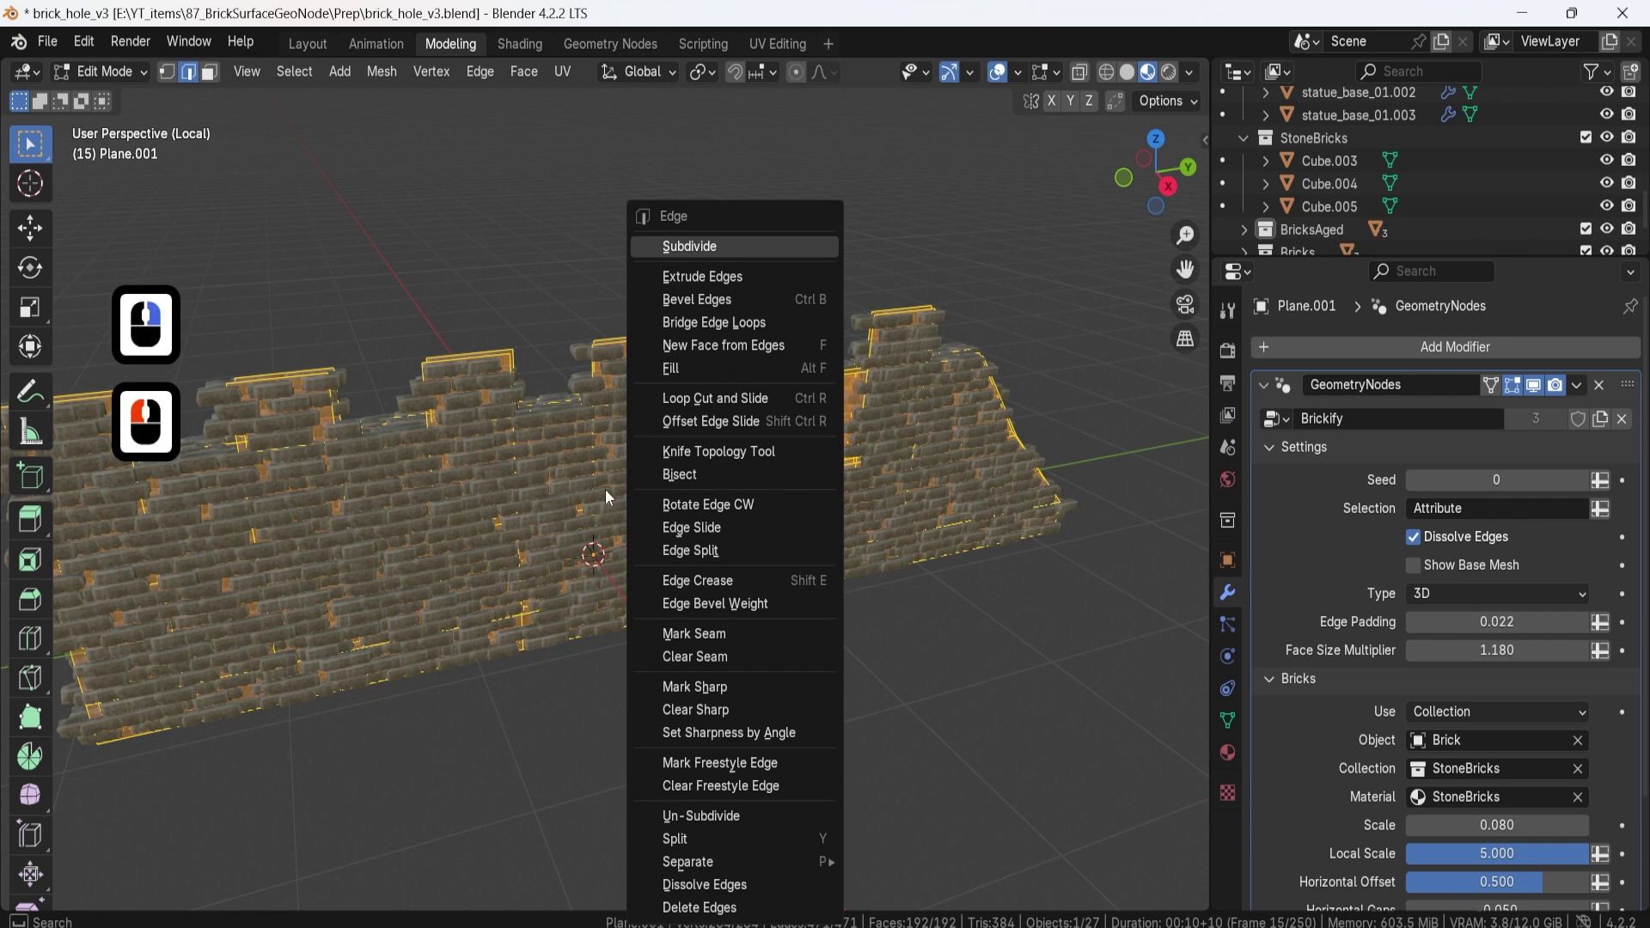
click(356, 735)
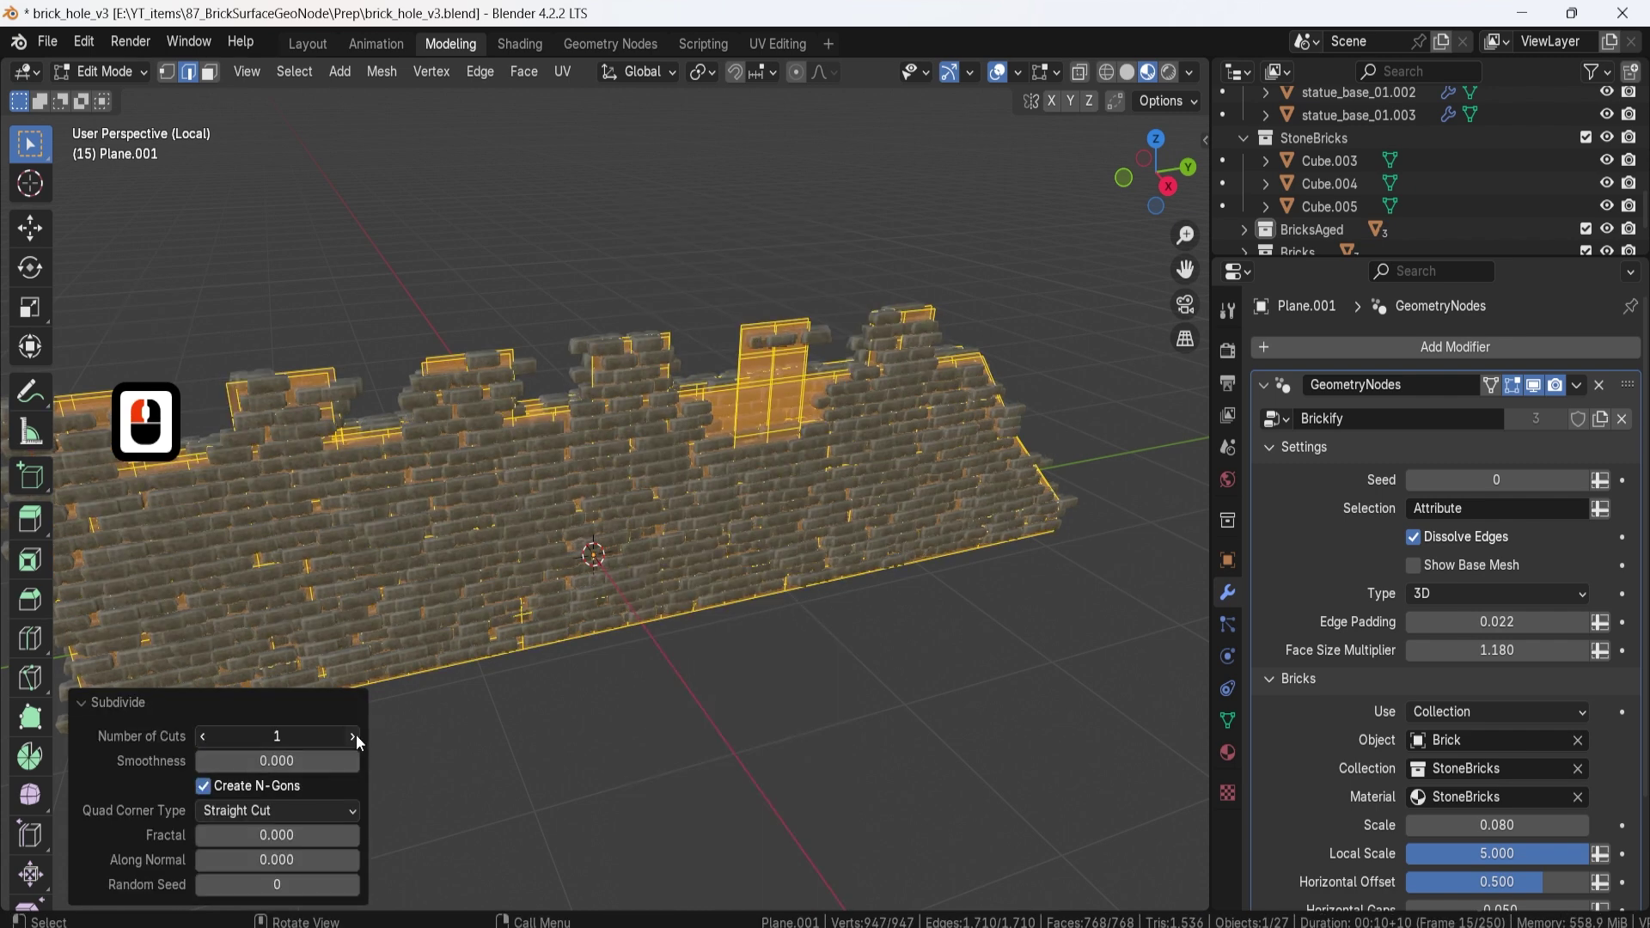
middle_drag(813, 434, 751, 416)
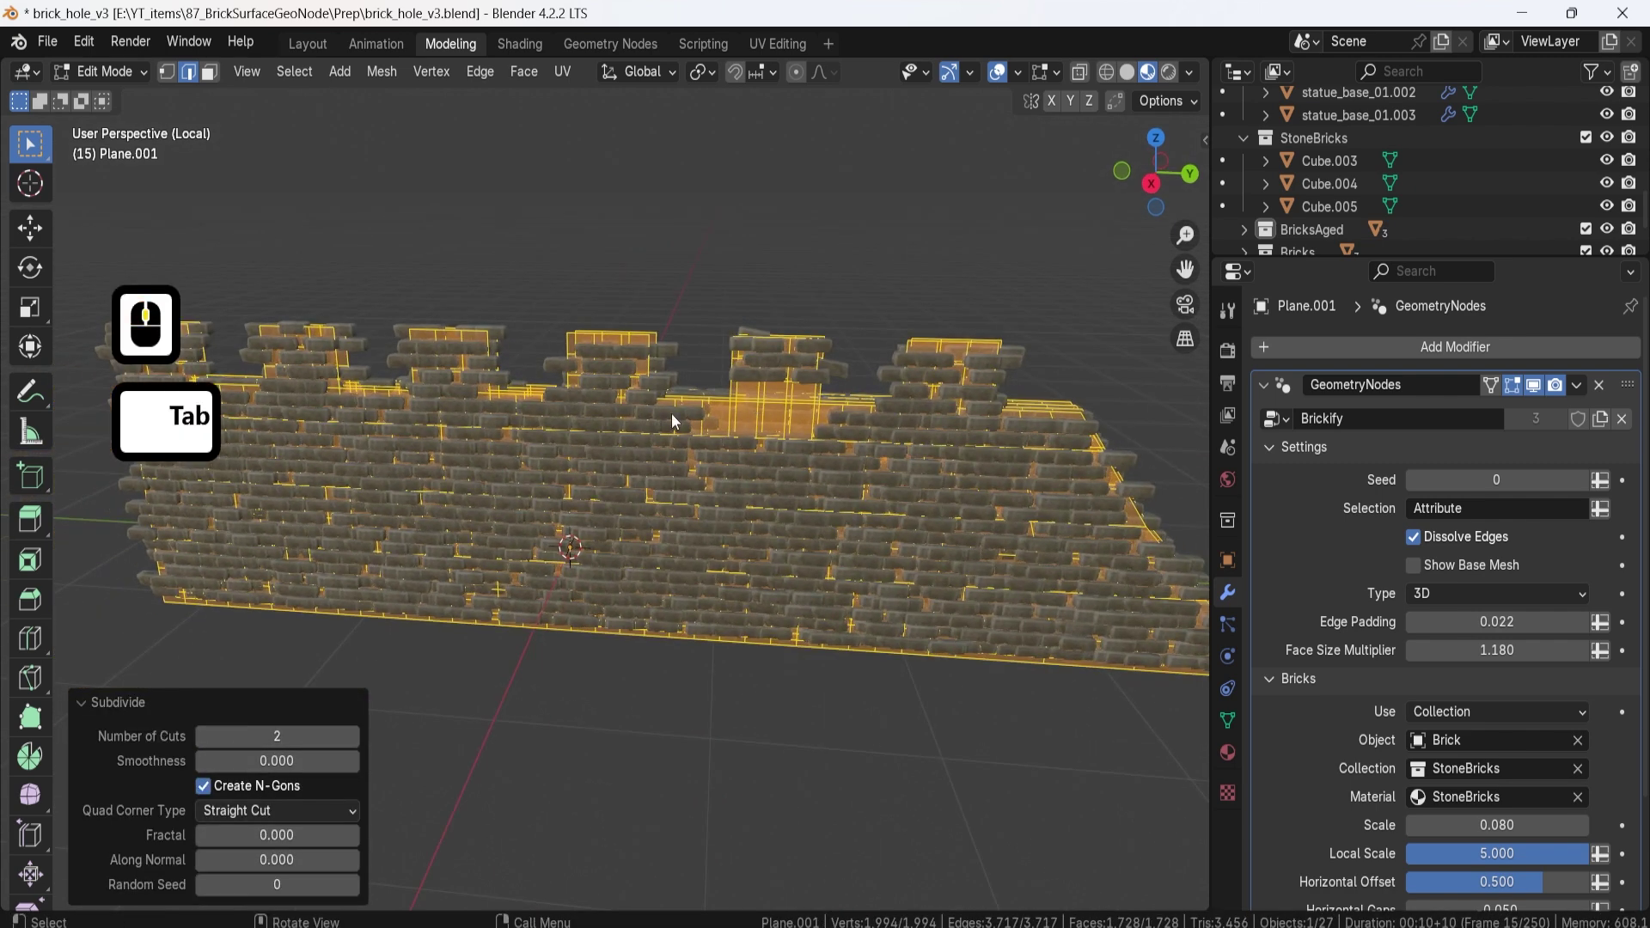
key(Tab)
Step: Paint black strokes on the subdivided wall around the missing merlon and down its face to break out individual bricks
middle_drag(784, 351, 650, 316)
scroll(671, 288, up, 3)
drag(600, 327, 727, 315)
middle_drag(738, 315, 738, 470)
click(739, 470)
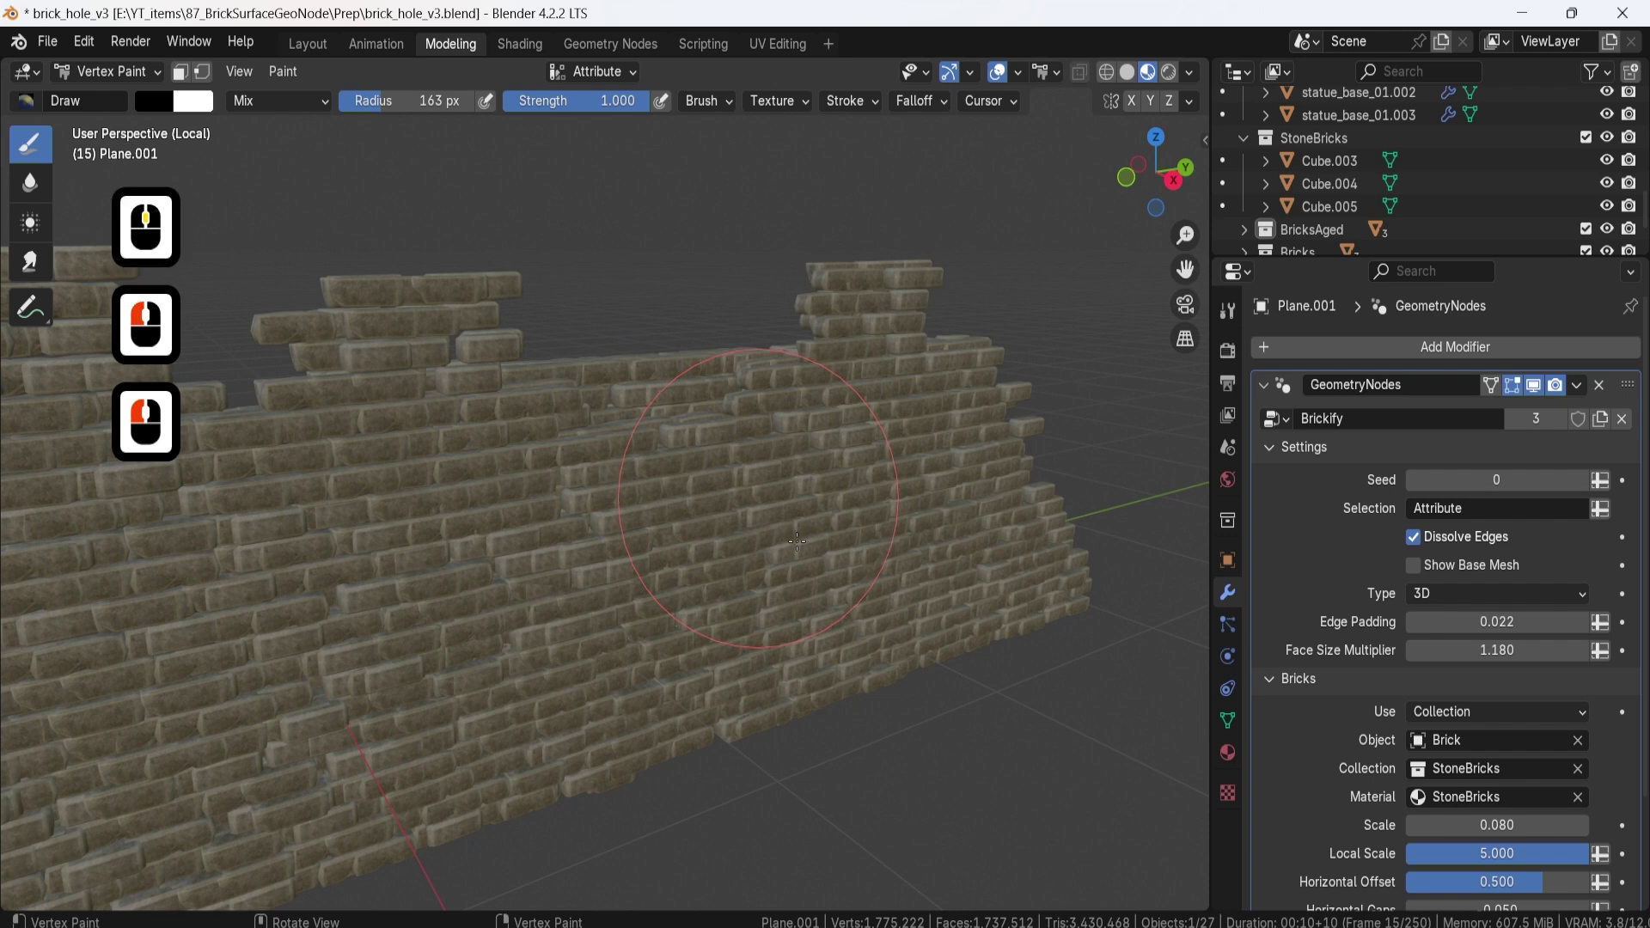
middle_drag(859, 569, 811, 553)
click(805, 571)
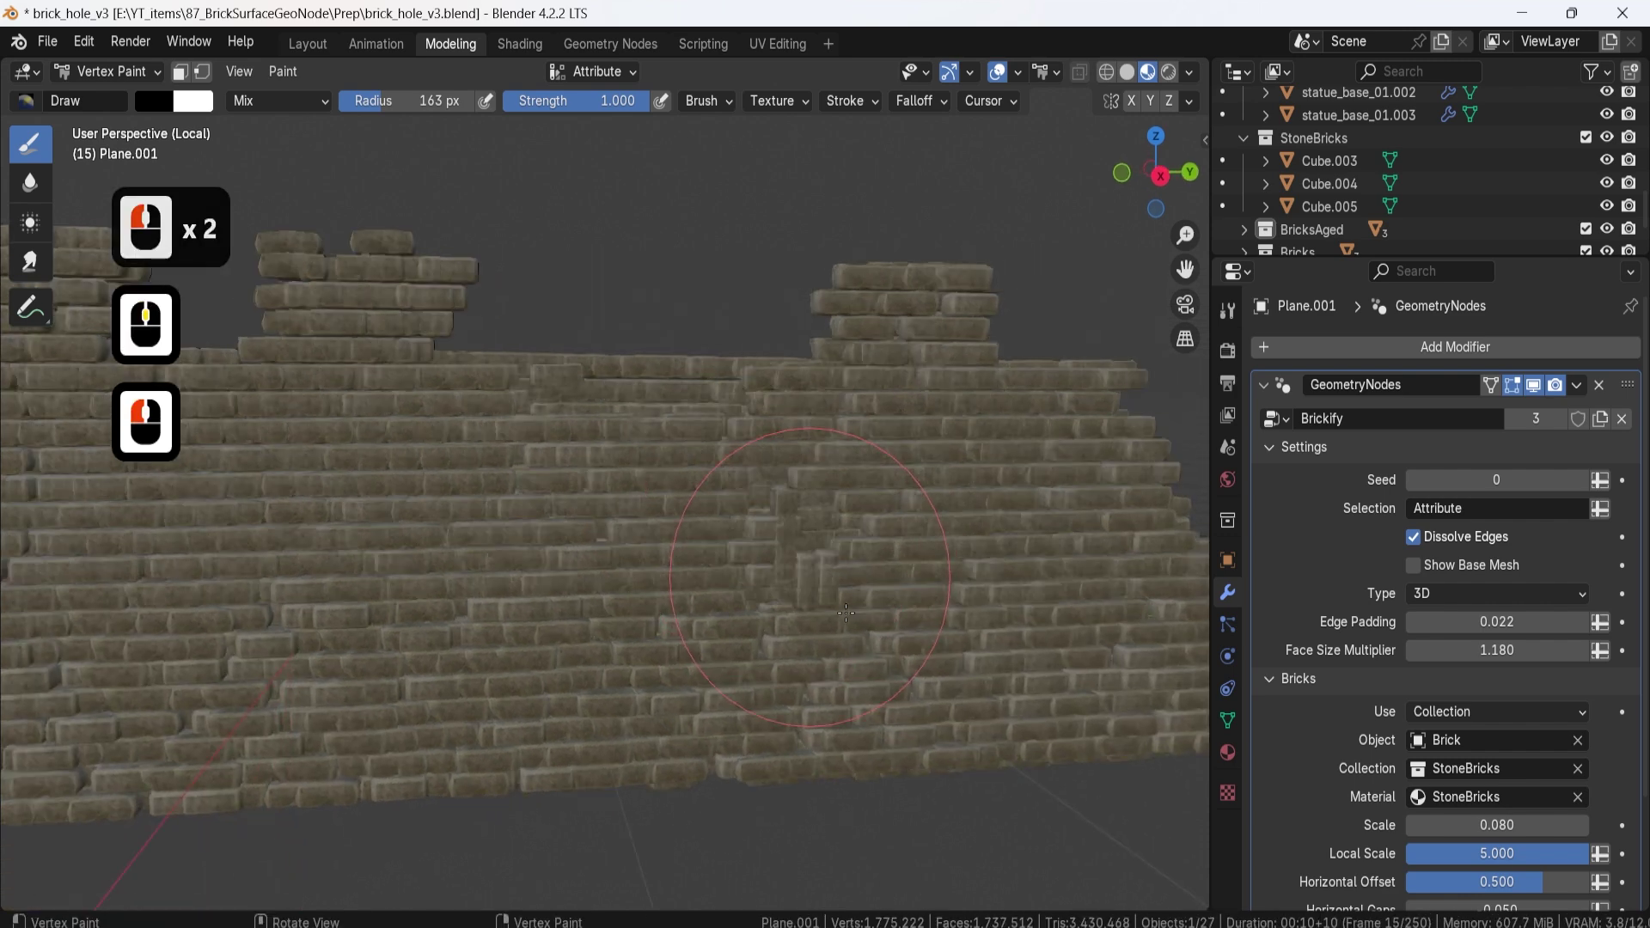
click(824, 614)
click(858, 606)
middle_drag(857, 606, 637, 478)
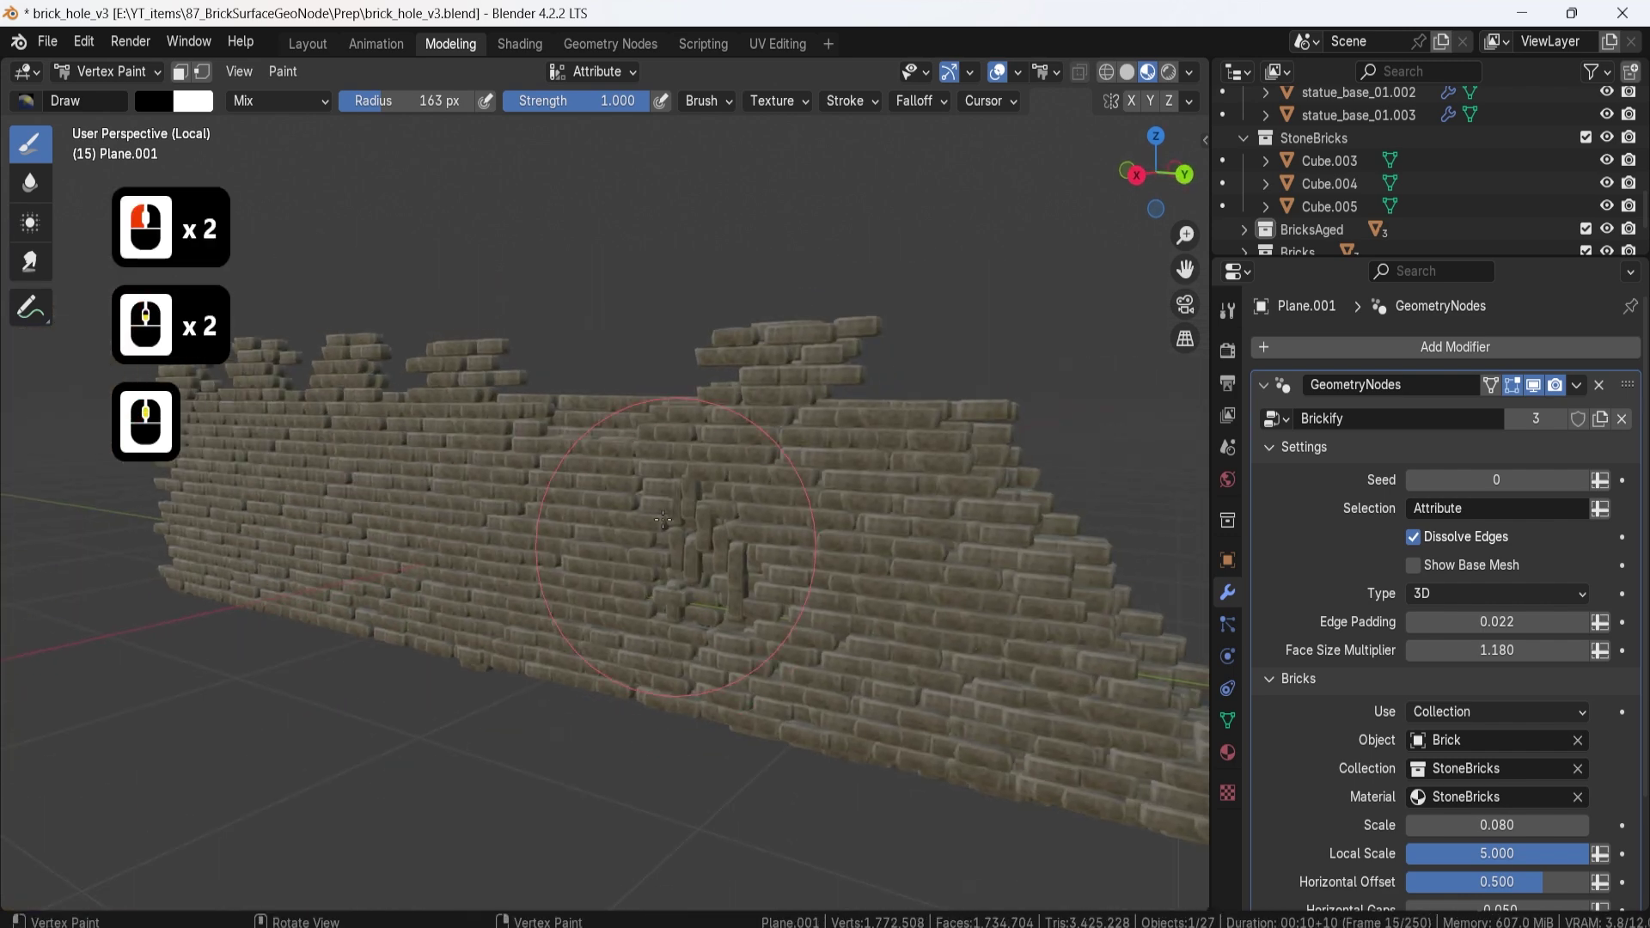
click(637, 478)
drag(642, 479, 617, 469)
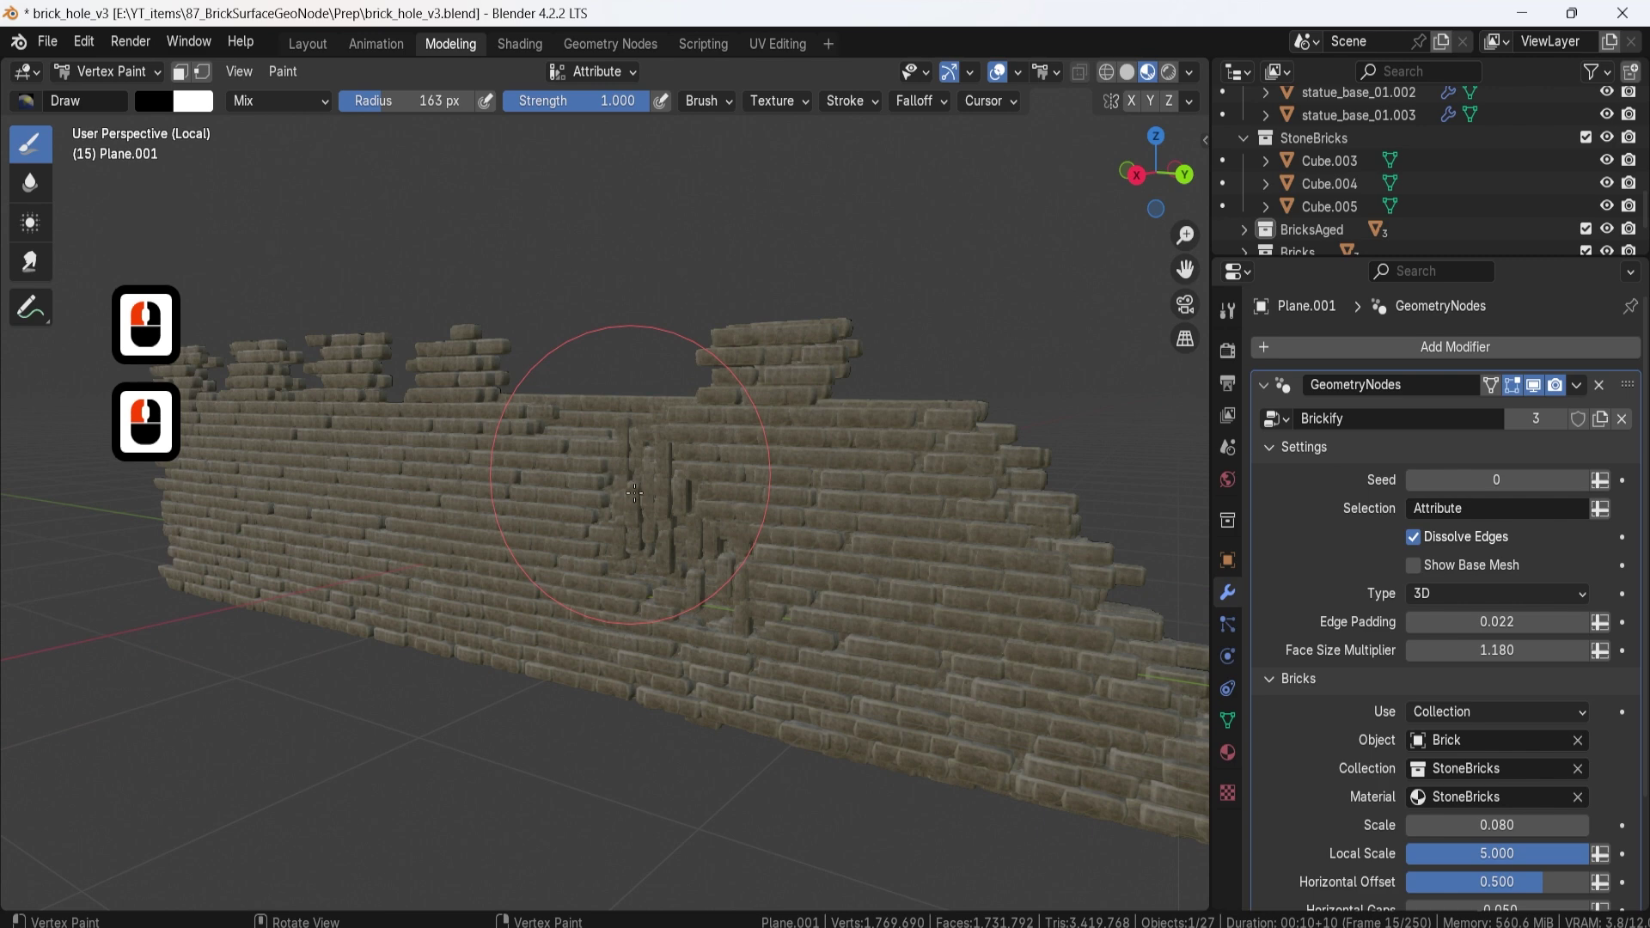
Step: Inspect the painted wall from above and from its stepped end, and return to Object Mode
mouse_move(589, 461)
middle_down()
mouse_move(819, 579)
mouse_move(830, 565)
middle_up()
click(152, 69)
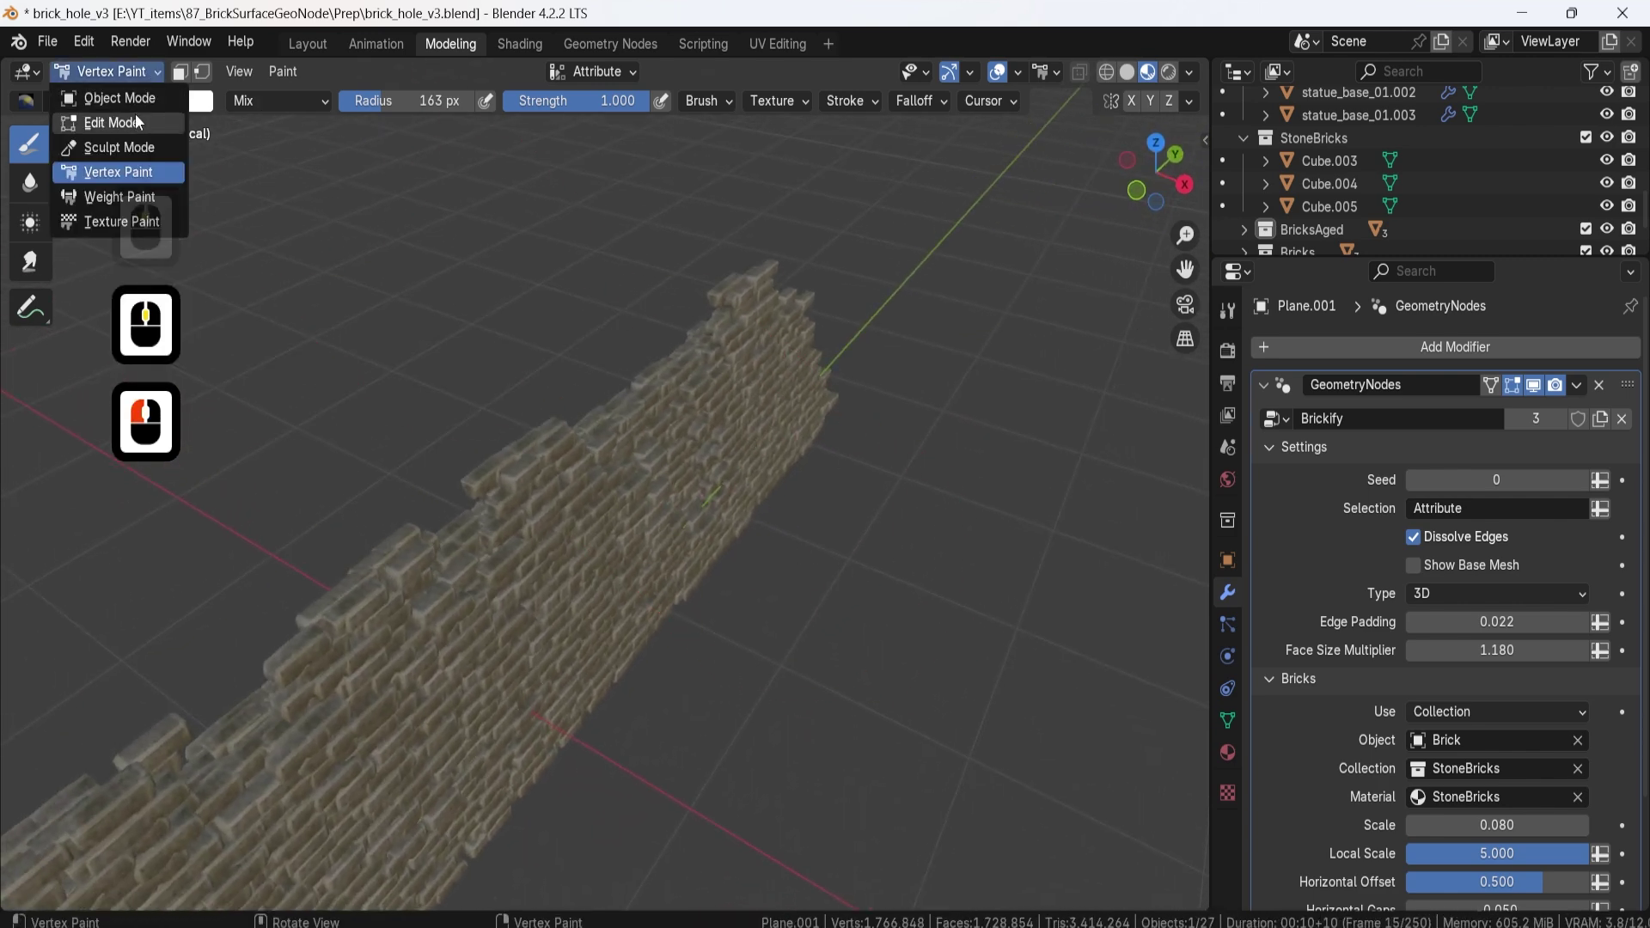
click(120, 166)
mouse_move(745, 314)
middle_down()
mouse_move(687, 378)
mouse_move(702, 453)
middle_up()
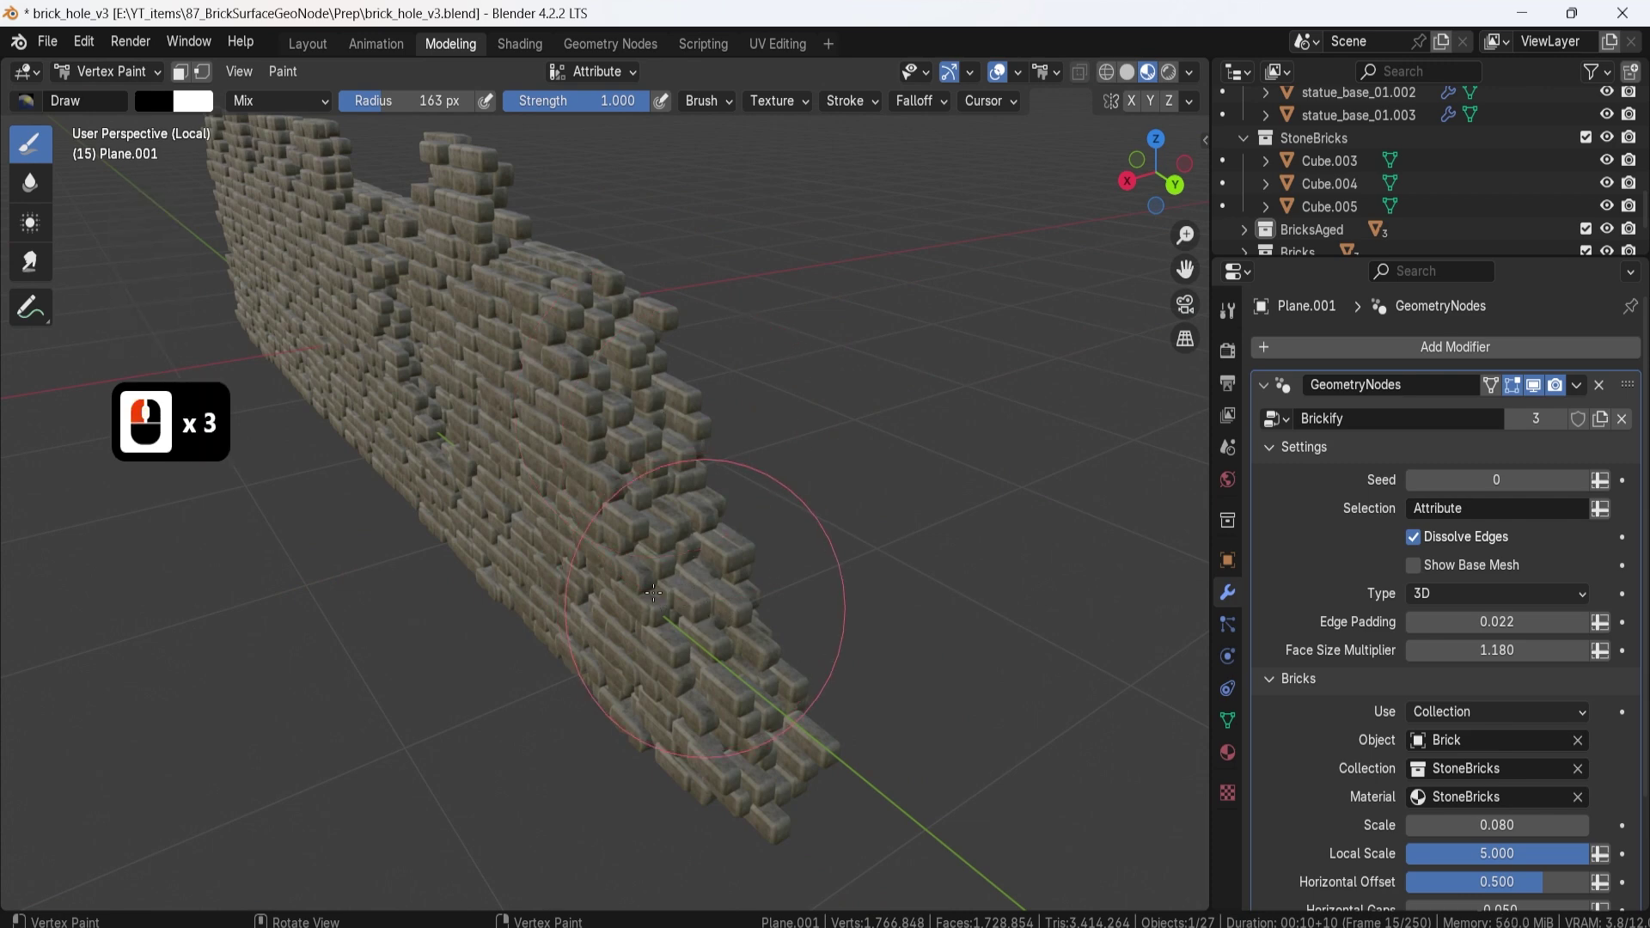
middle_drag(653, 593, 800, 584)
scroll(817, 595, up, 3)
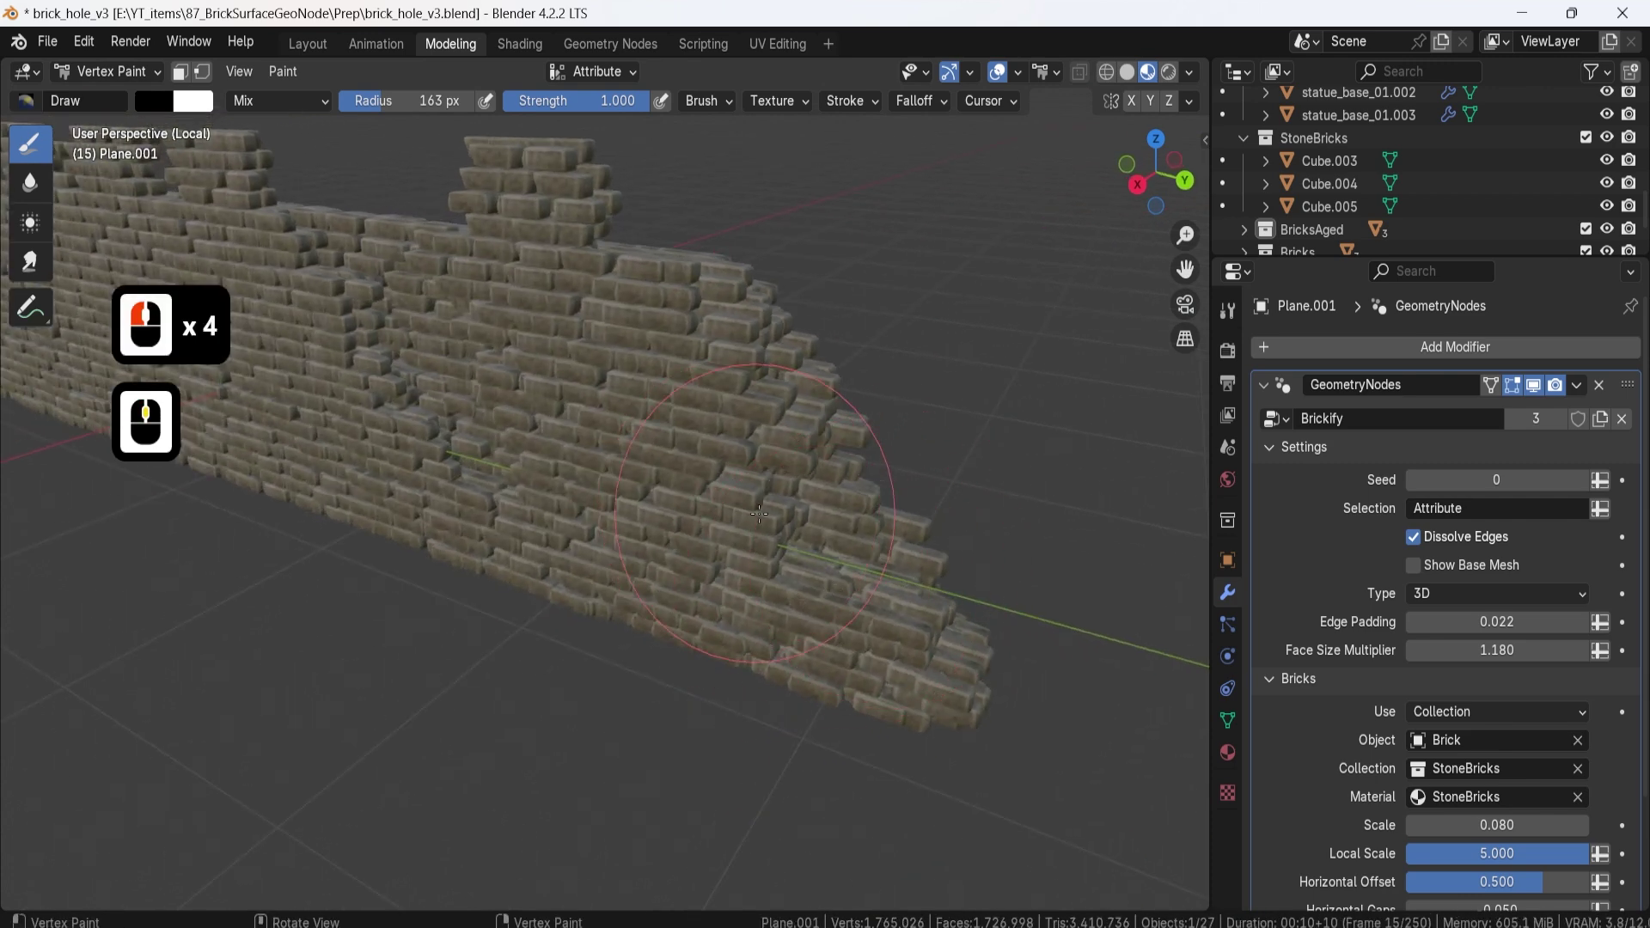
middle_drag(760, 514, 851, 515)
click(119, 72)
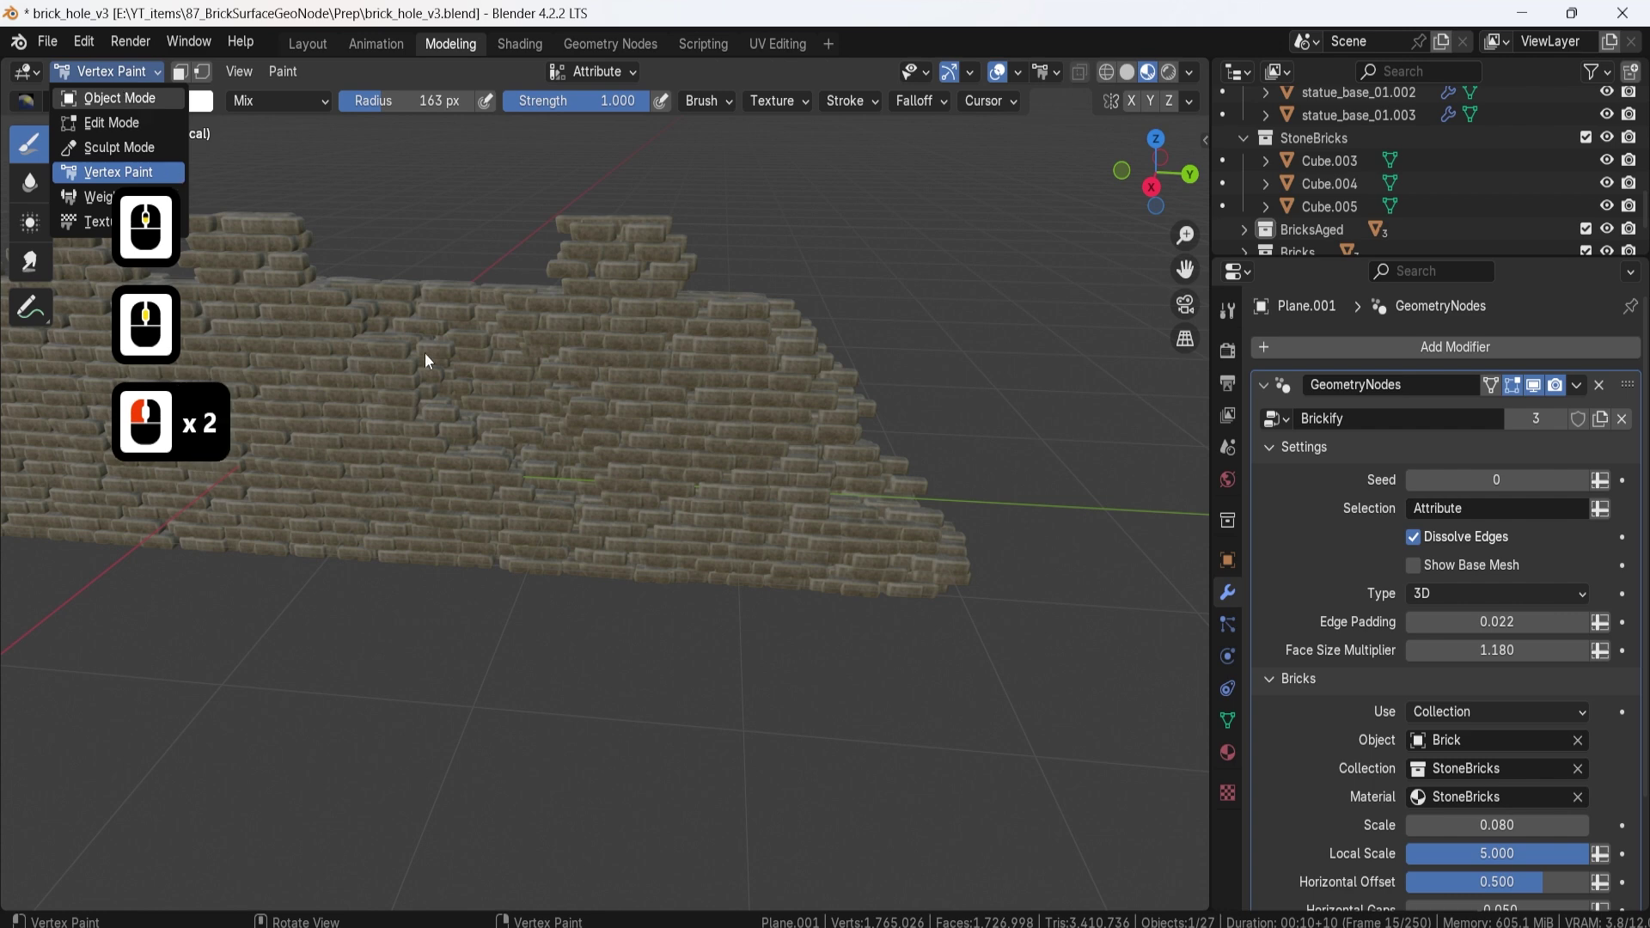
click(109, 98)
Step: Leave local view to bring back the scene's other brick objects
click(750, 261)
mouse_move(749, 261)
middle_down()
mouse_move(797, 411)
mouse_move(701, 418)
mouse_move(585, 458)
mouse_move(782, 418)
middle_up()
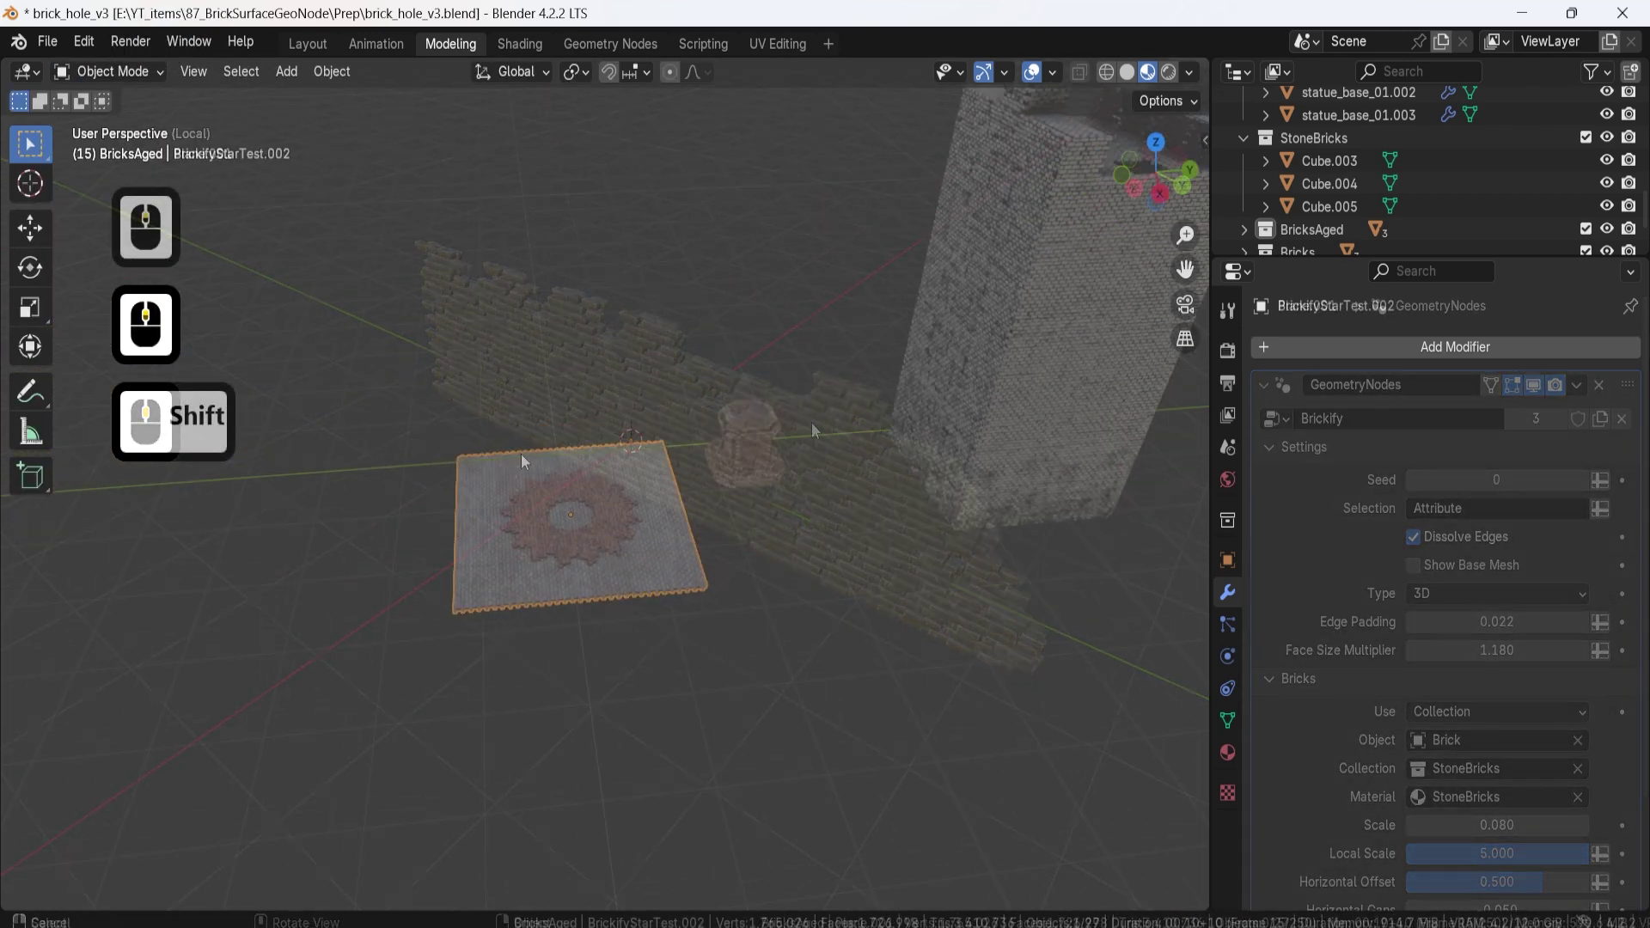
shift+middle_drag(521, 454, 437, 468)
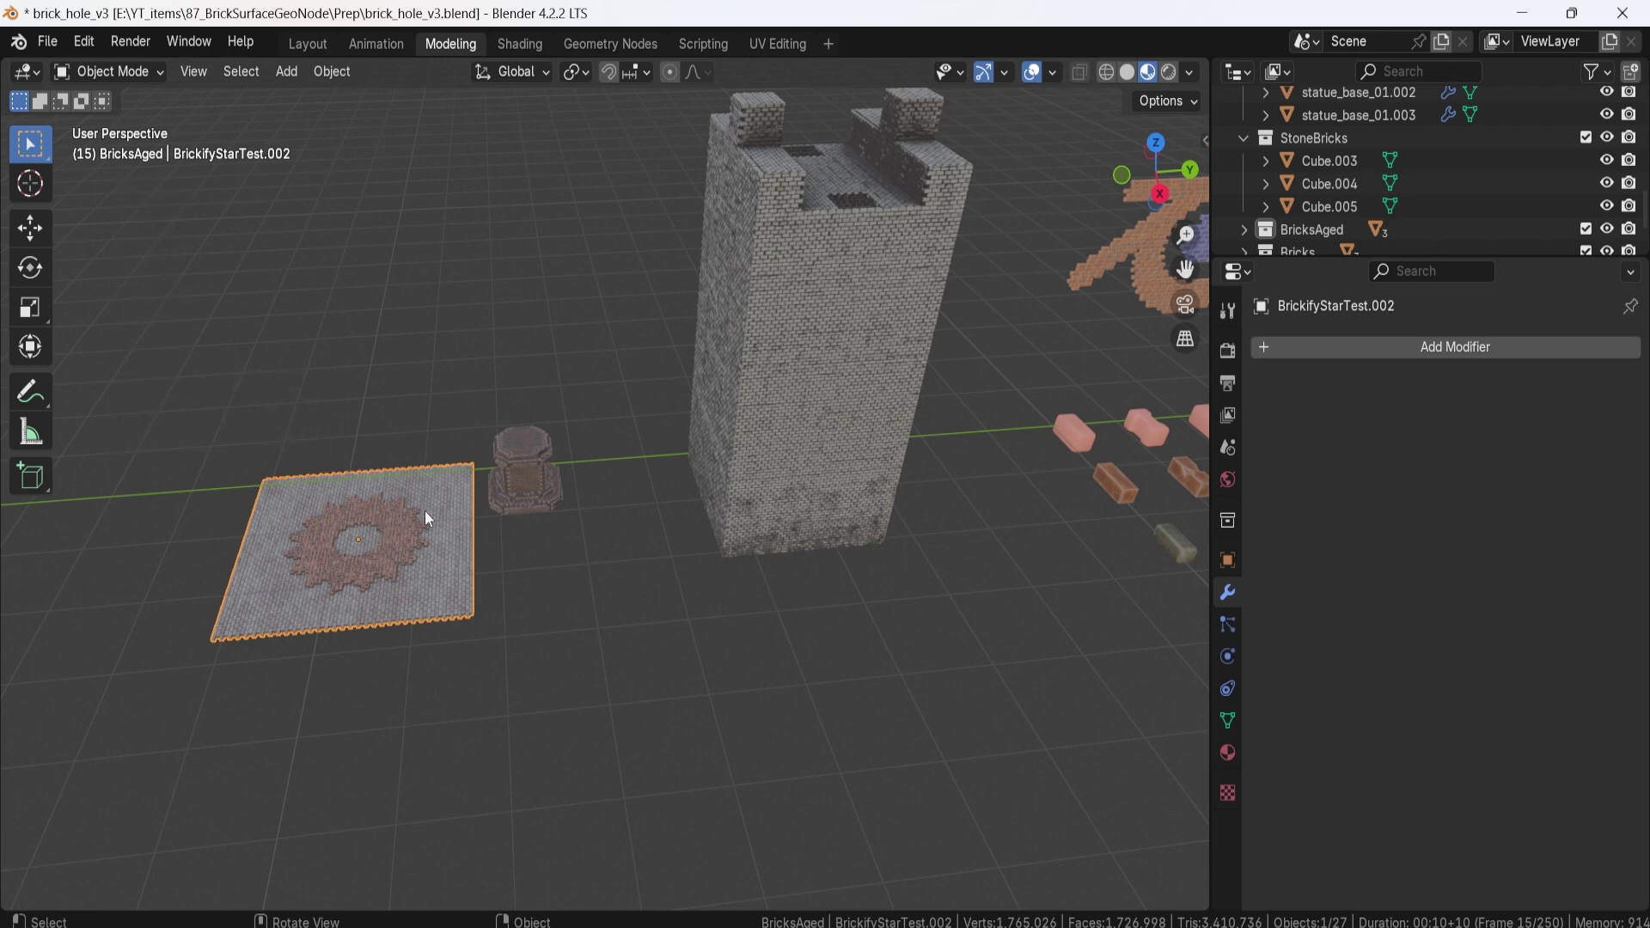
scroll(425, 510, down, 4)
shift+middle_drag(594, 473, 526, 375)
Step: Select the outline and centre disc of the first brick Blender logo together
click(292, 391)
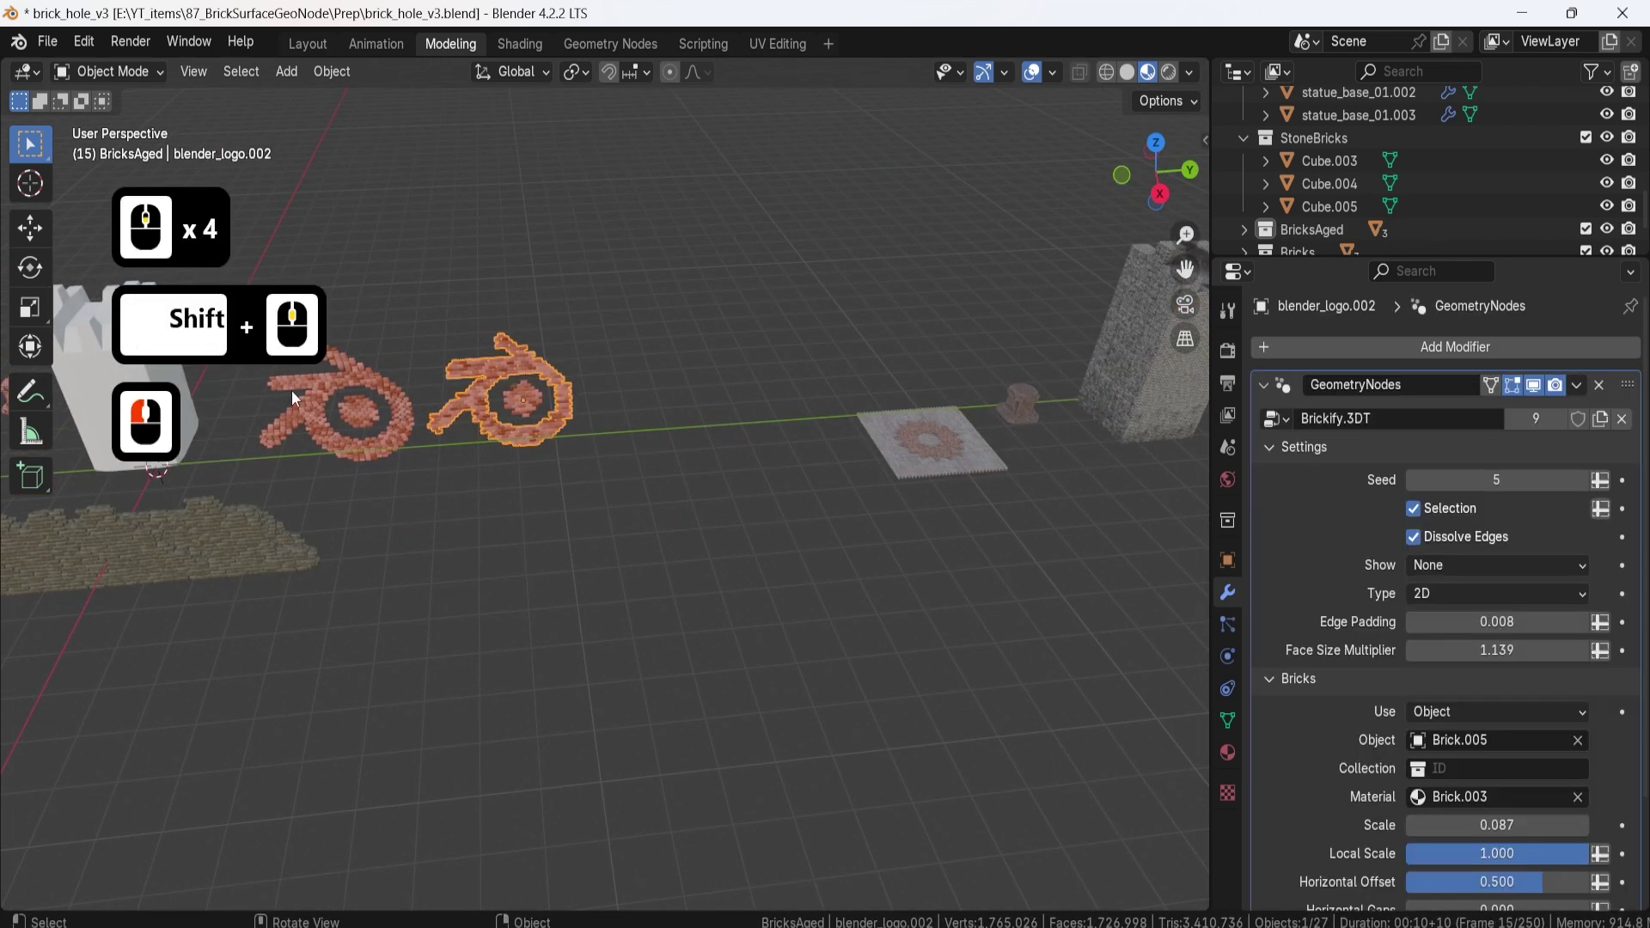
click(375, 405)
shift+middle_drag(375, 405, 665, 533)
scroll(666, 533, up, 4)
shift+click(591, 548)
scroll(673, 605, up, 2)
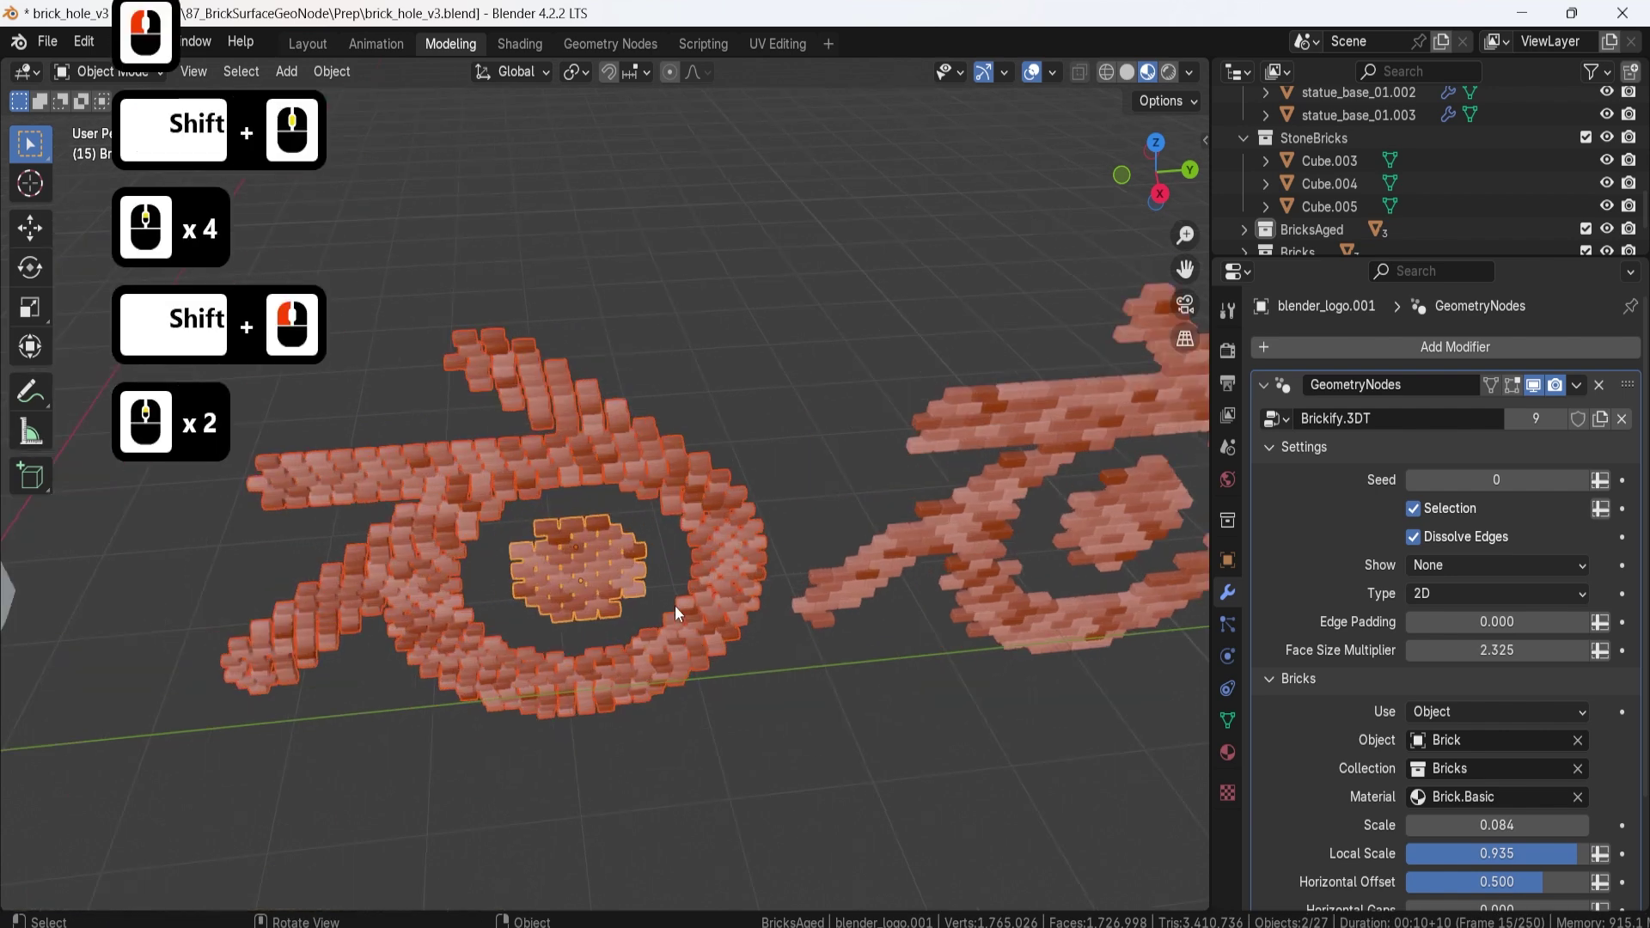
Step: Select the outline and centre disc of the second brick Blender logo and examine the option for converting them to a mesh
click(1130, 498)
shift+middle_drag(1130, 499, 811, 372)
shift+click(811, 371)
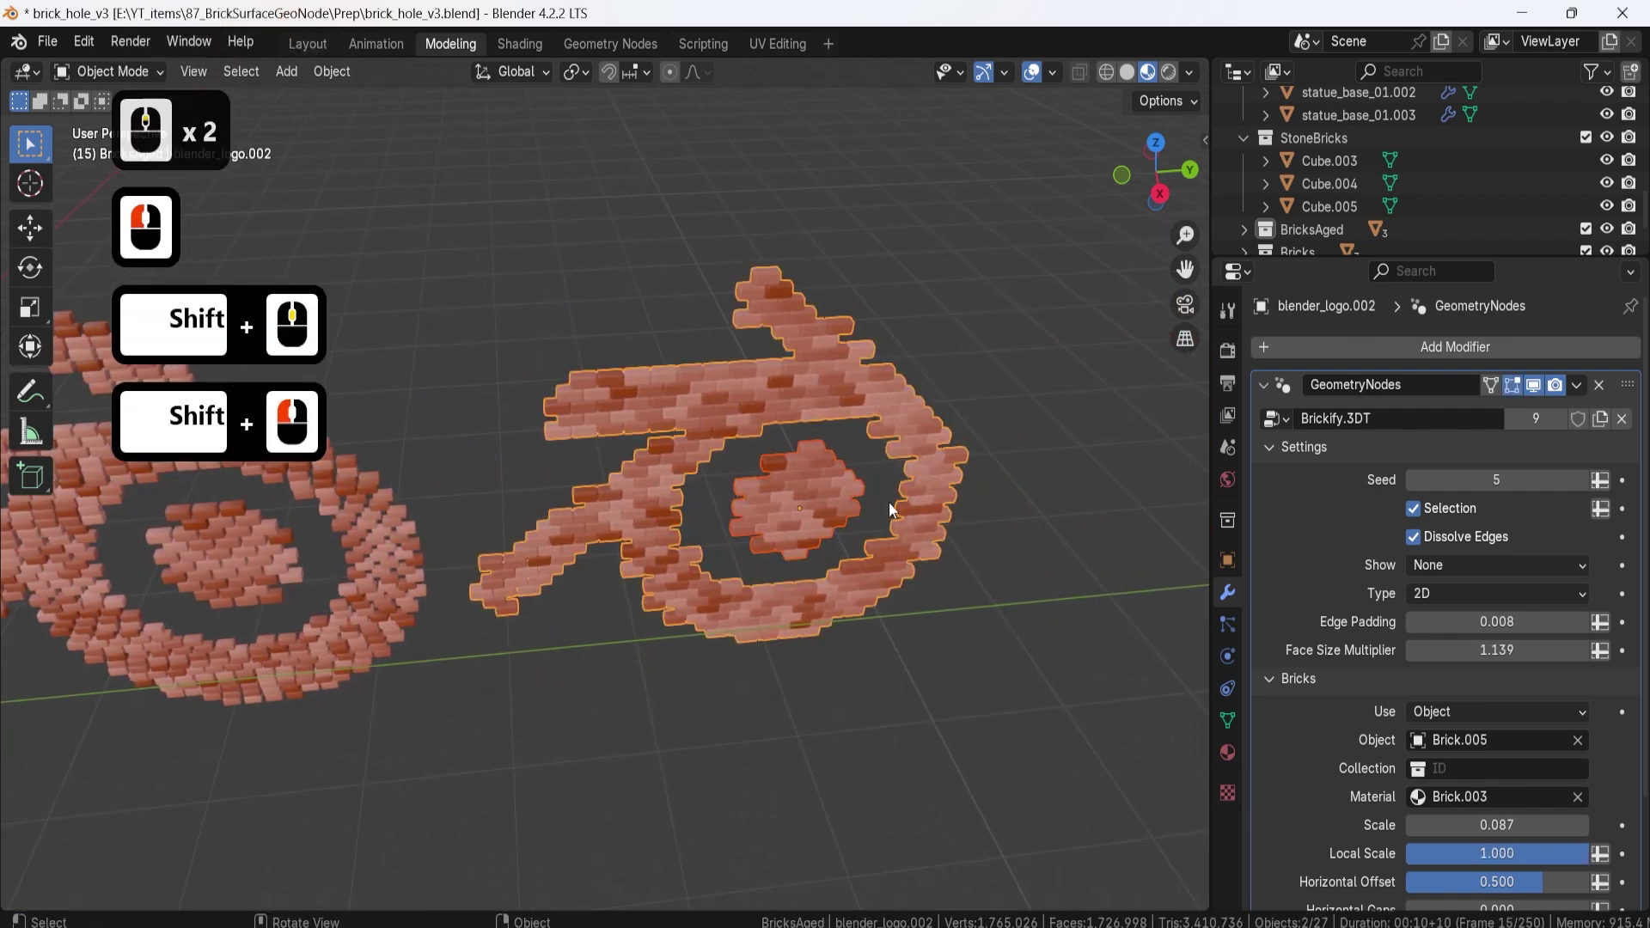
mouse_move(888, 502)
middle_down()
mouse_move(925, 466)
mouse_move(734, 498)
mouse_move(891, 483)
middle_up()
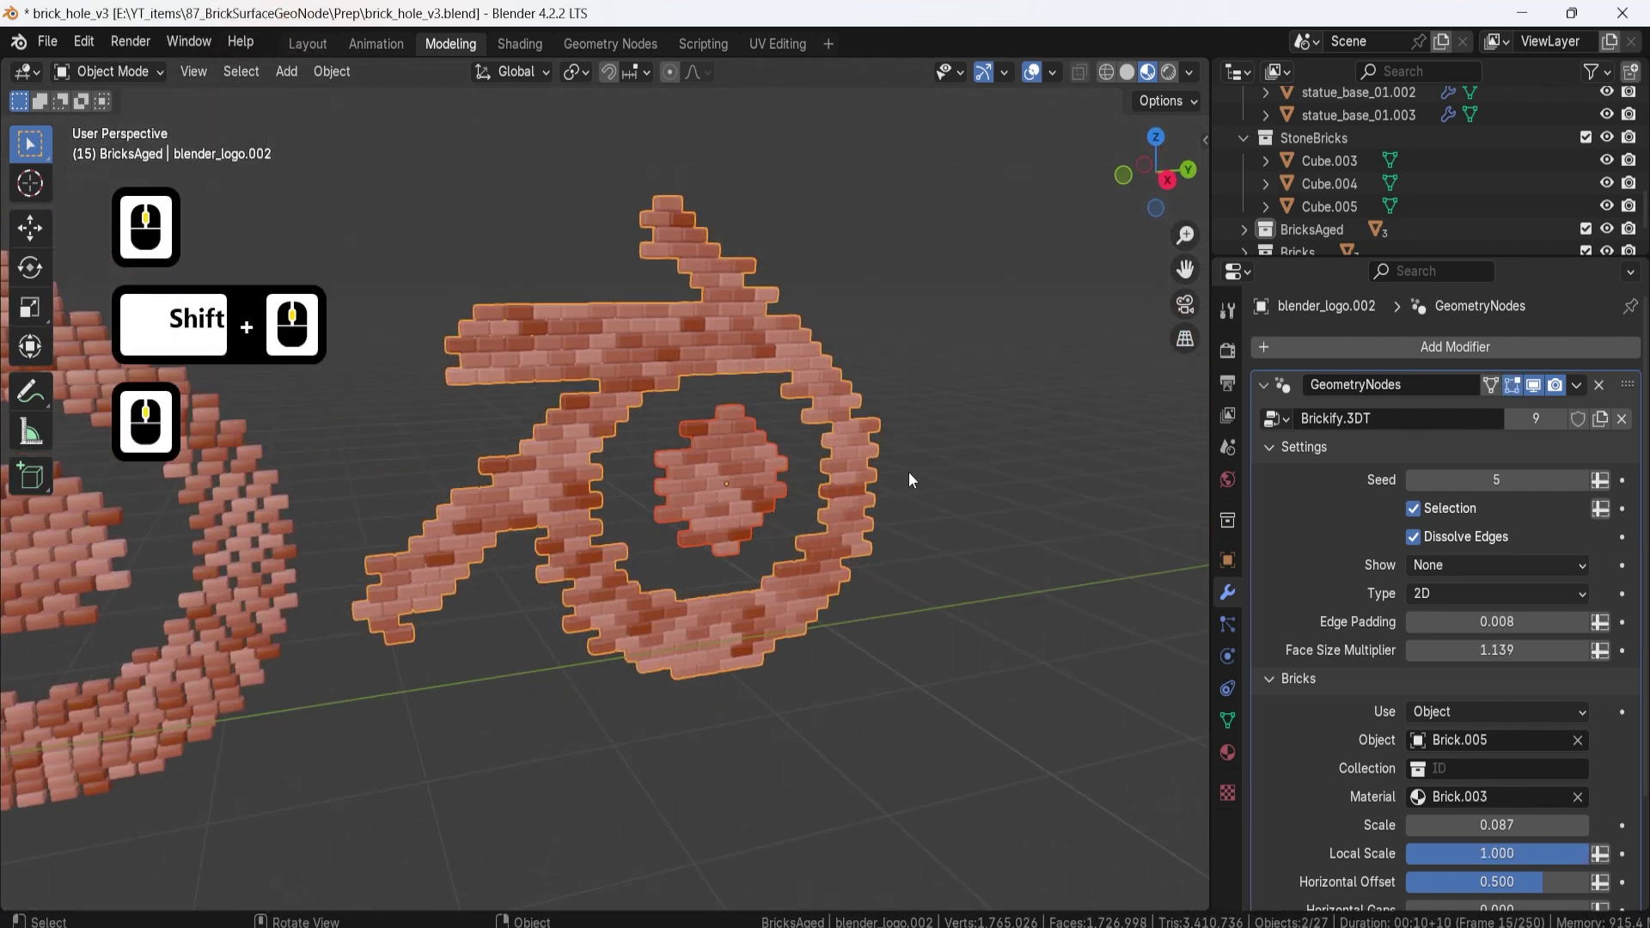
click(325, 72)
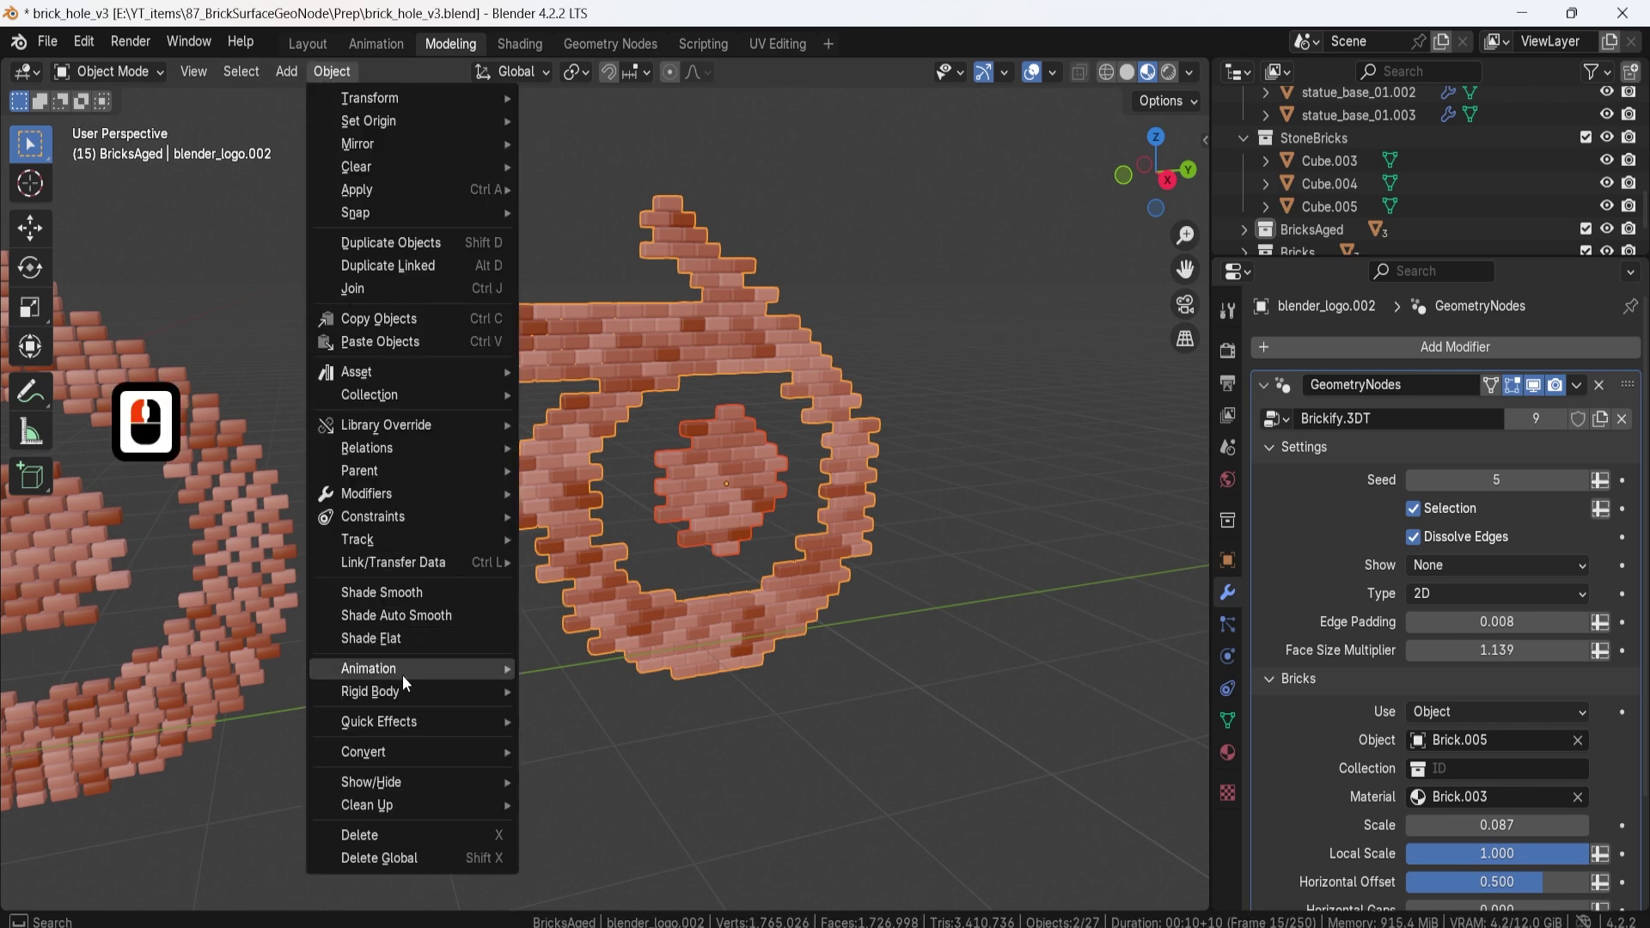
click(416, 749)
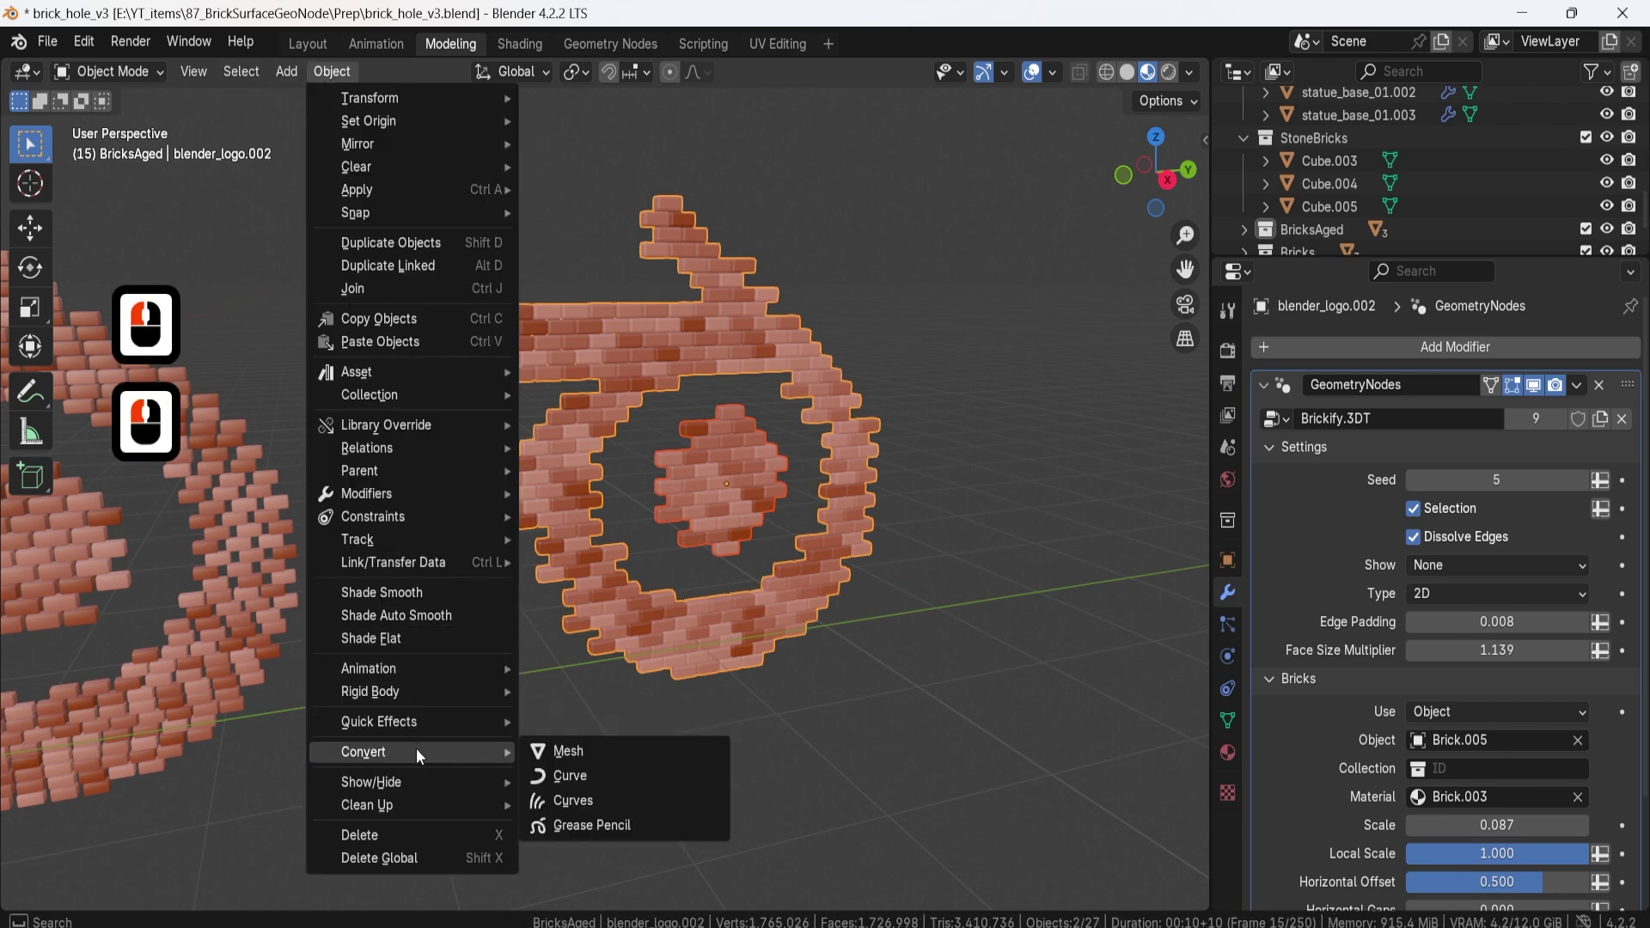
click(564, 752)
scroll(735, 465, down, 6)
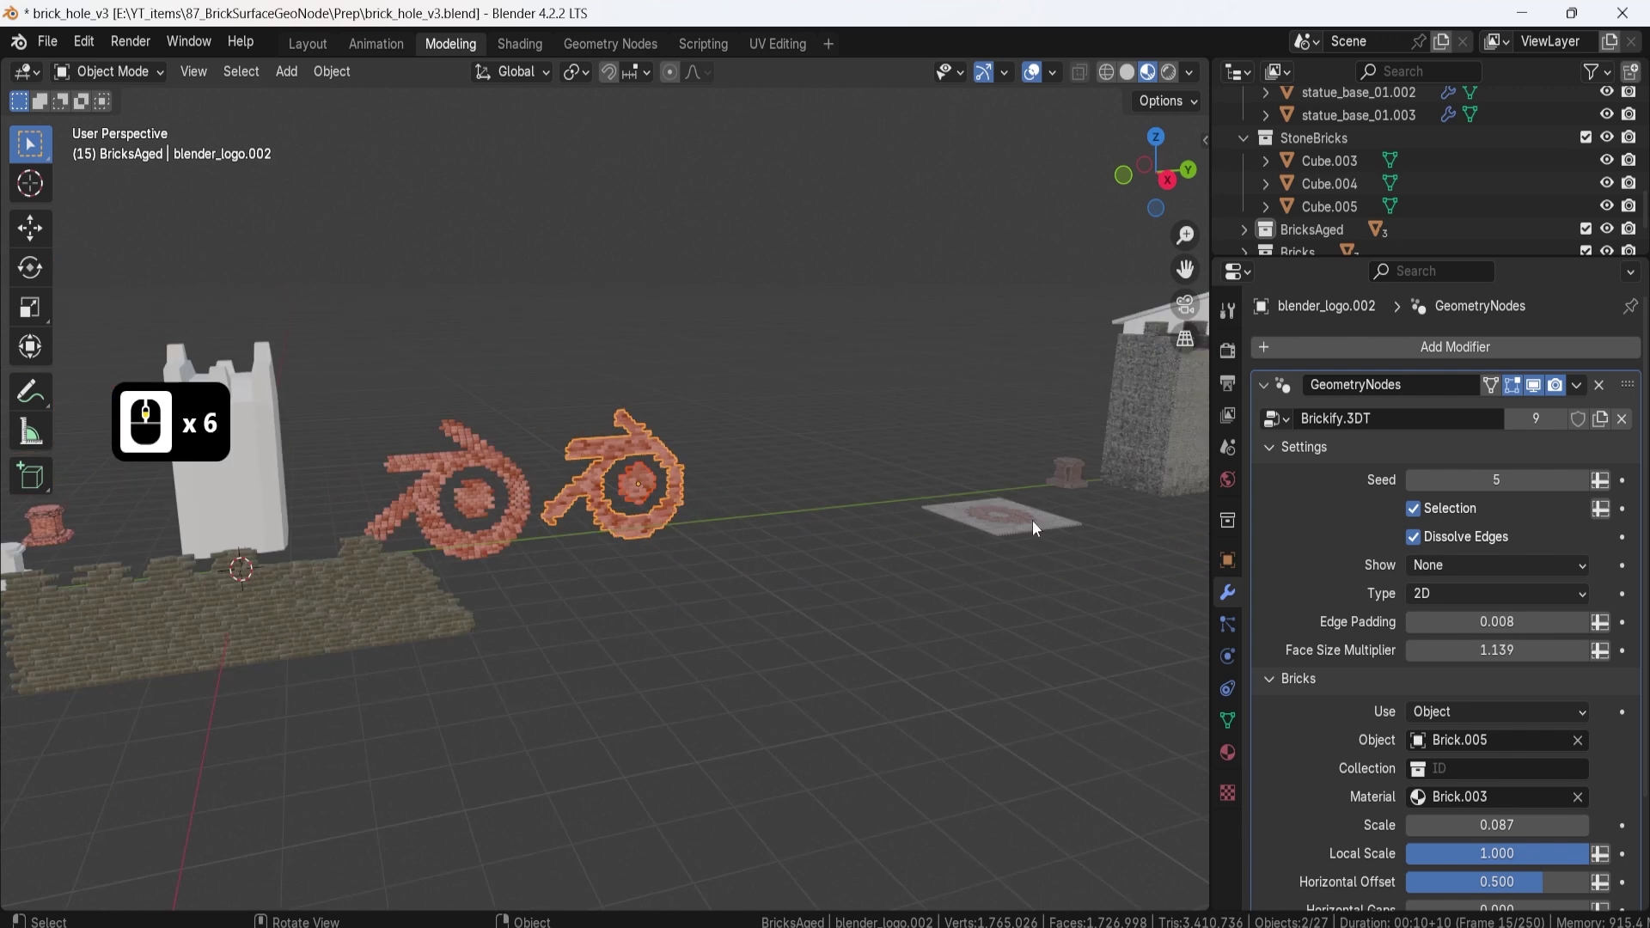
Step: Frame the brick statue base and try moving its underlying mesh away from the bricks
click(1077, 477)
key(KP_Decimal)
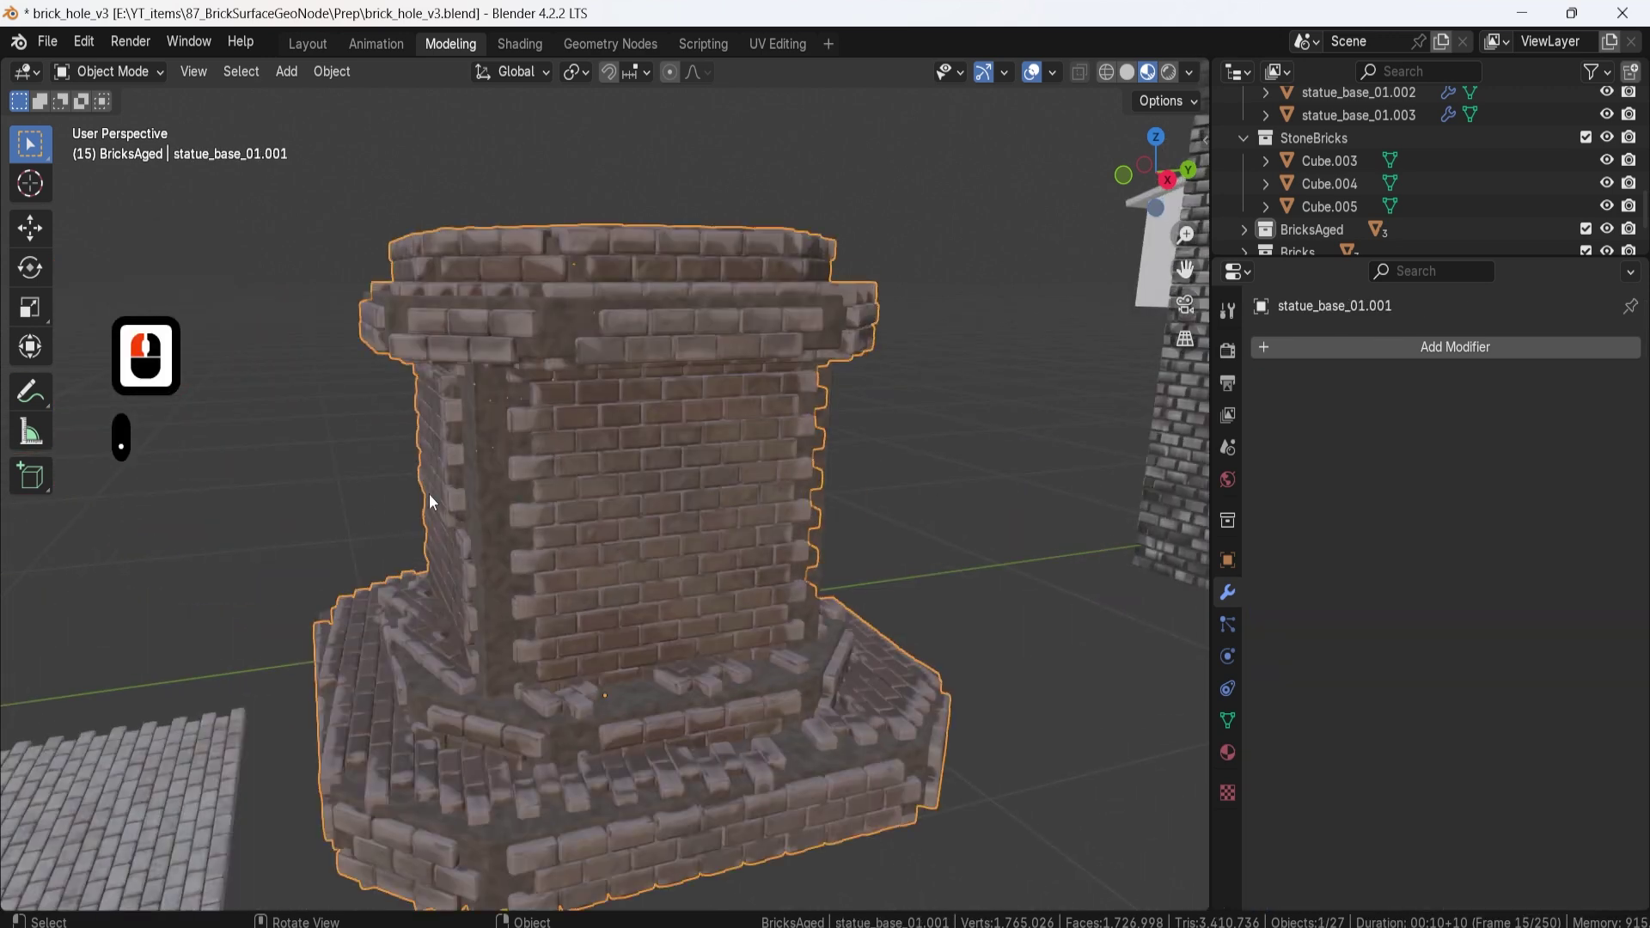
click(478, 475)
key(g)
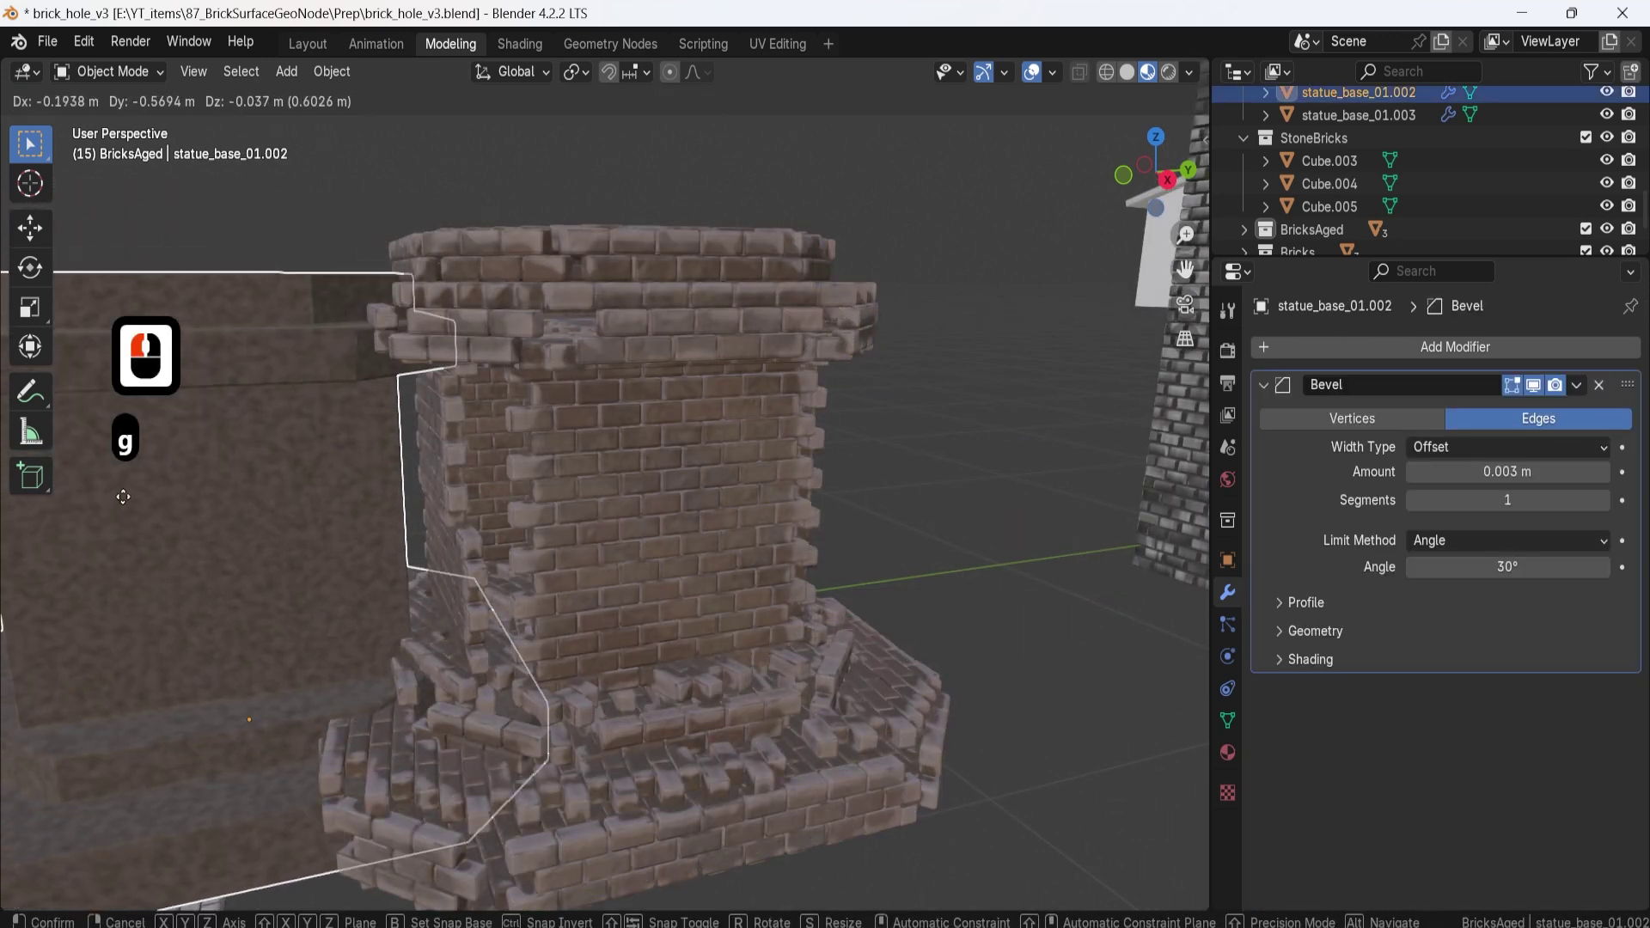
key(Escape)
scroll(631, 507, down, 2)
middle_drag(631, 507, 663, 464)
scroll(623, 512, down, 4)
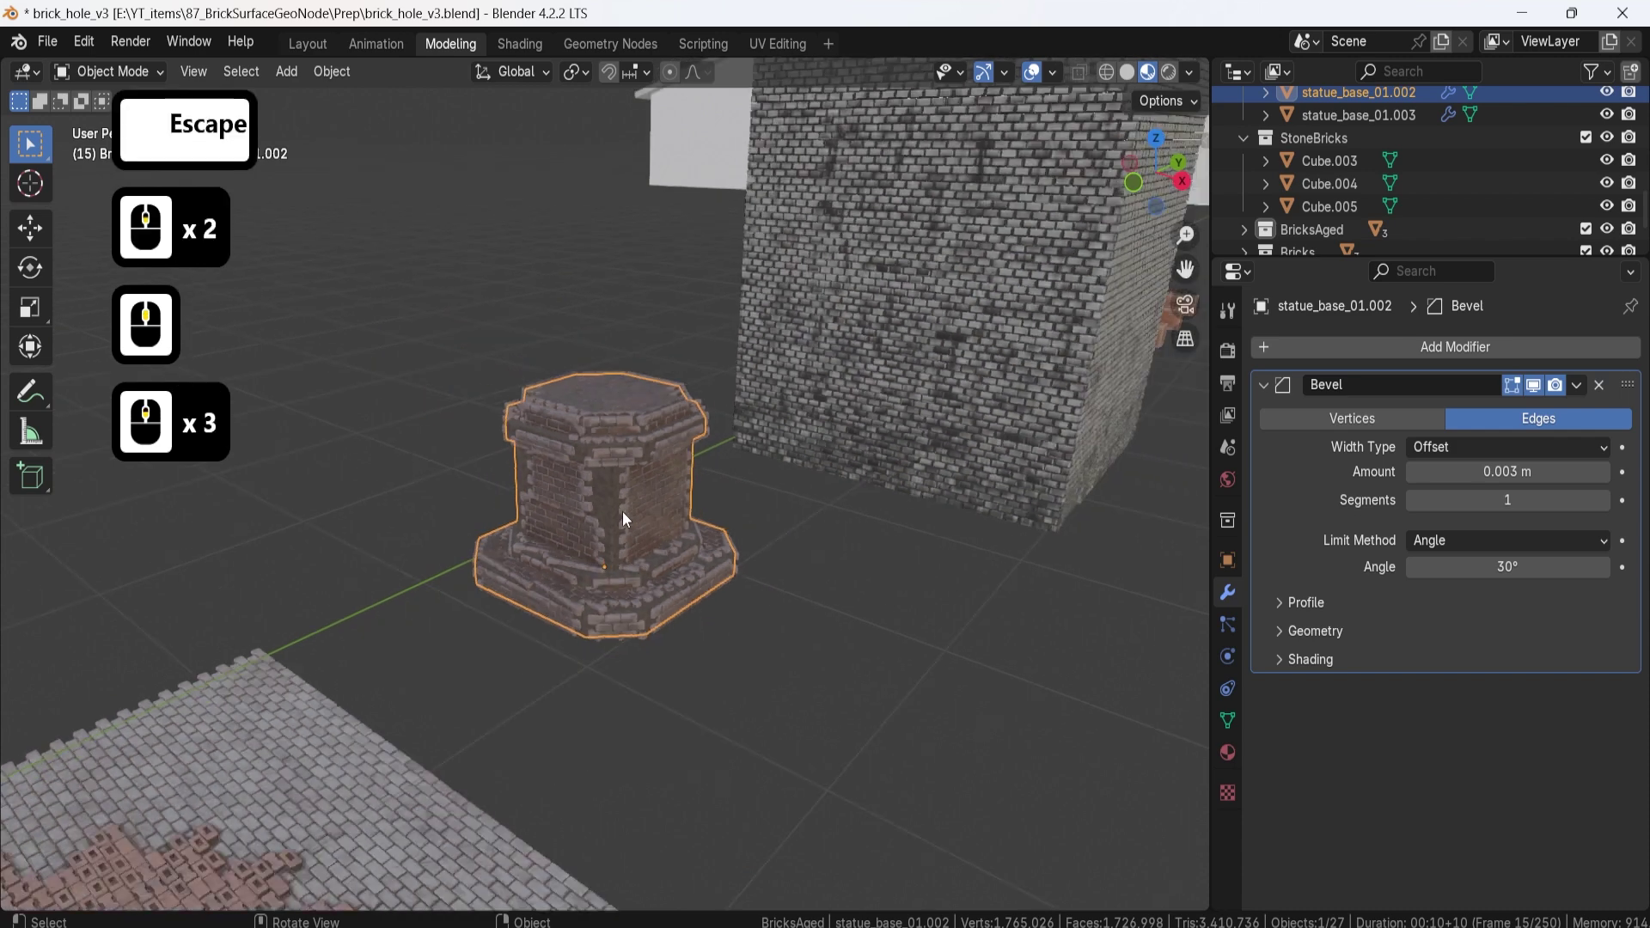
key(F8)
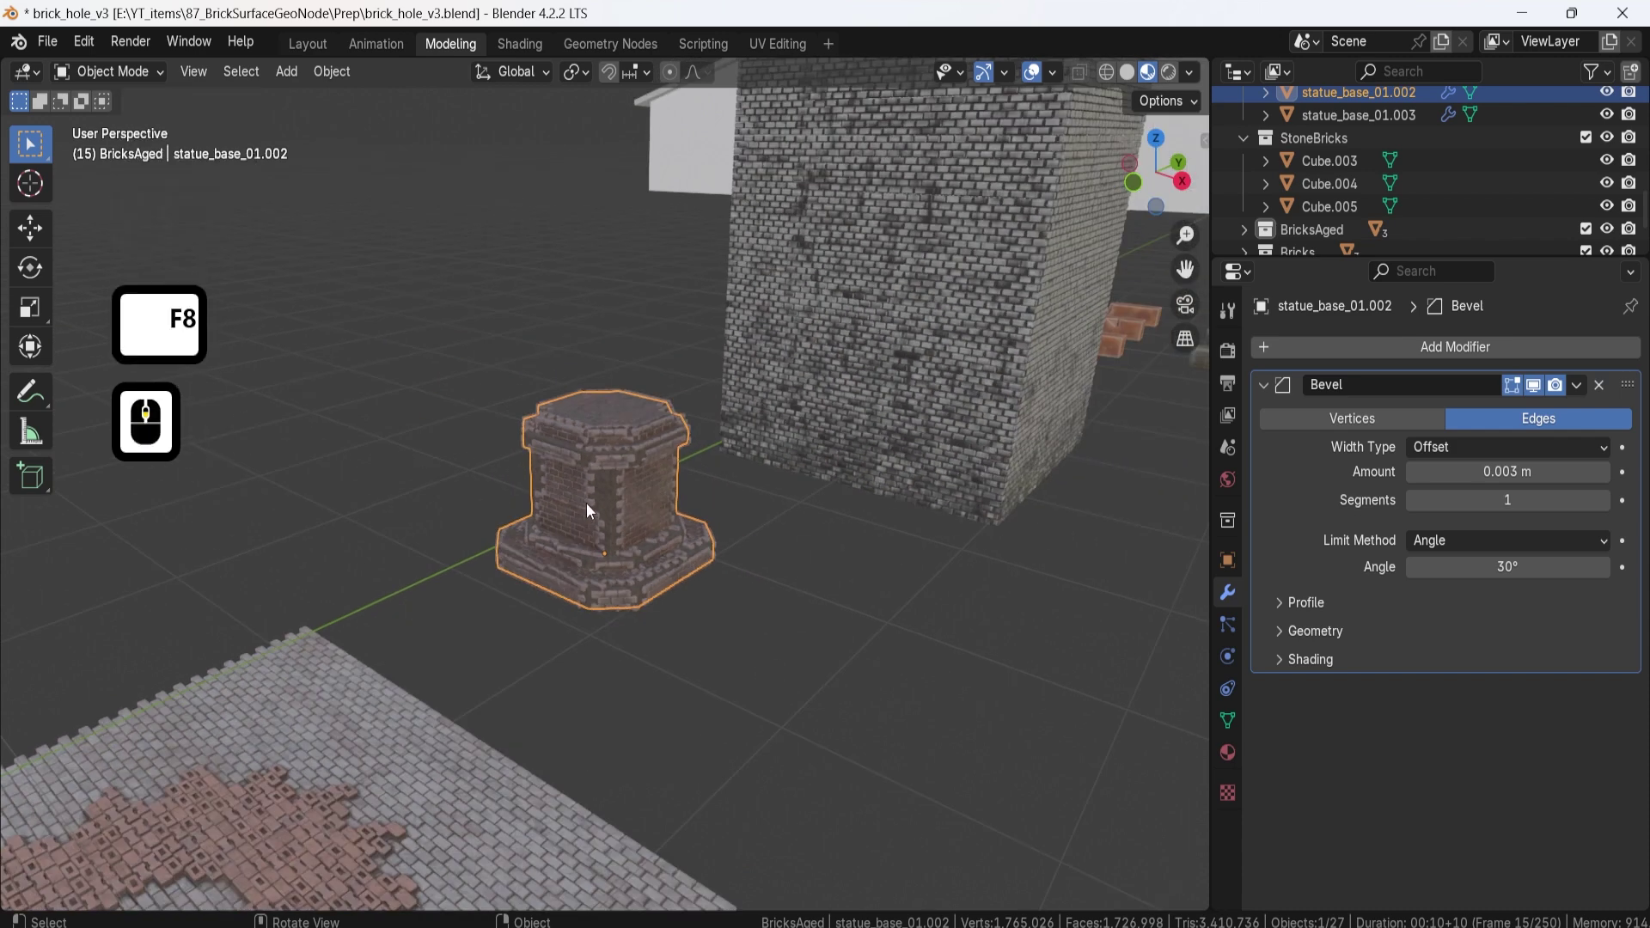
Step: Select the second brick Blender logo's outline and set its Brickify Show option to Base Mesh
scroll(586, 502, down, 7)
middle_drag(524, 503, 464, 503)
shift+middle_drag(464, 503, 740, 515)
click(291, 502)
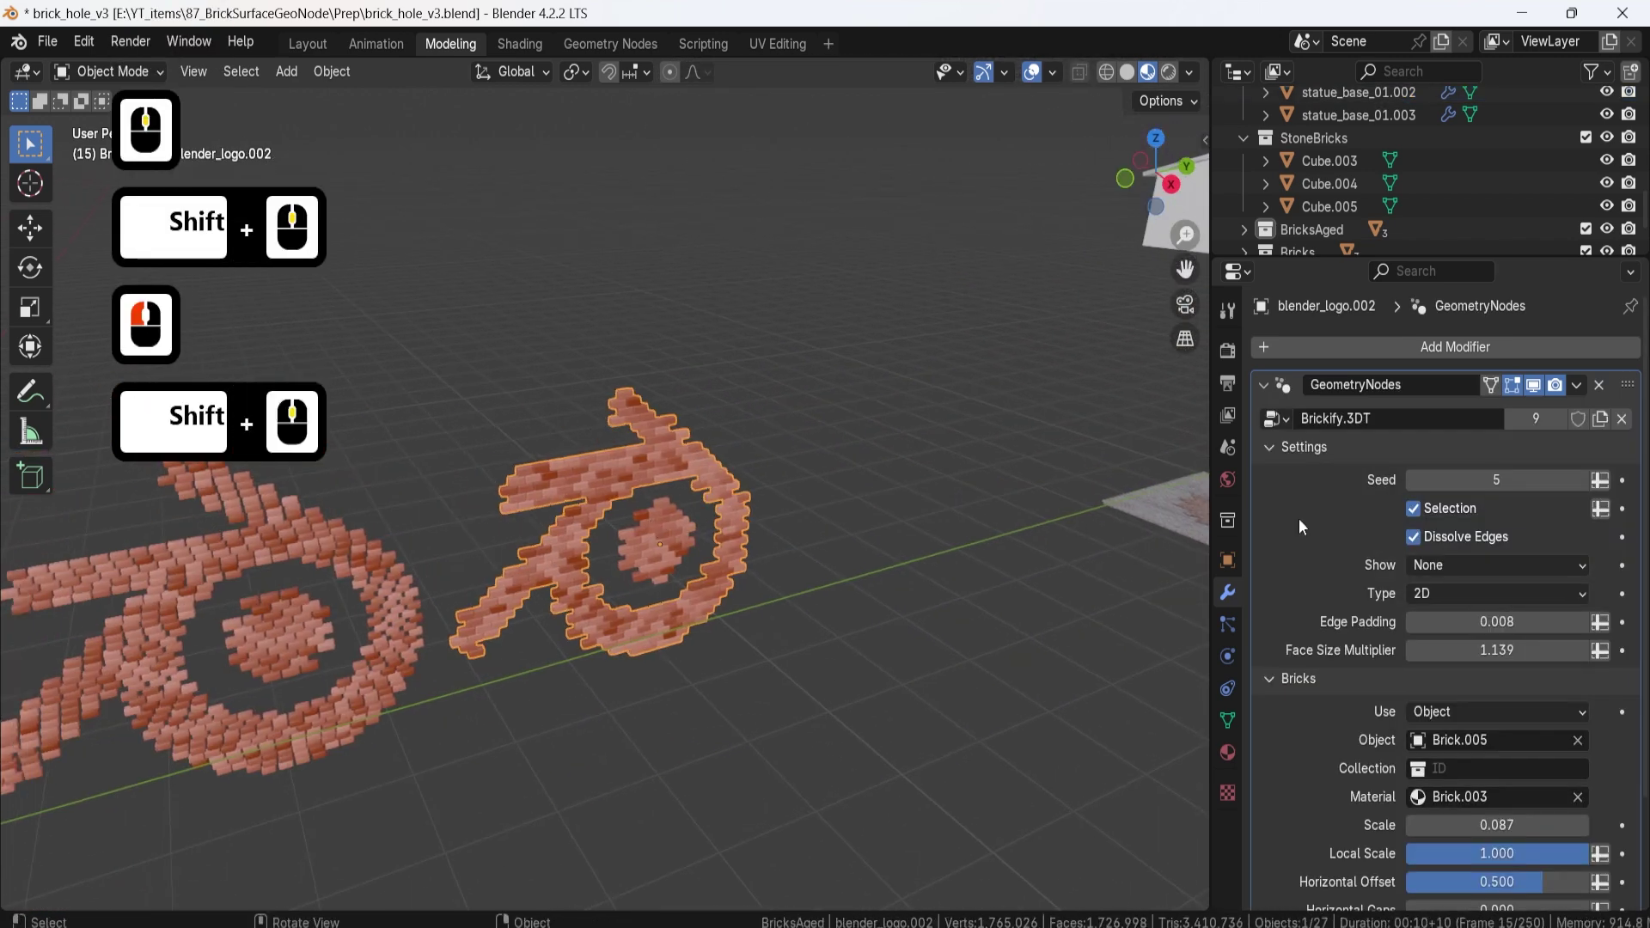
click(1442, 567)
click(1451, 646)
middle_drag(735, 581, 740, 483)
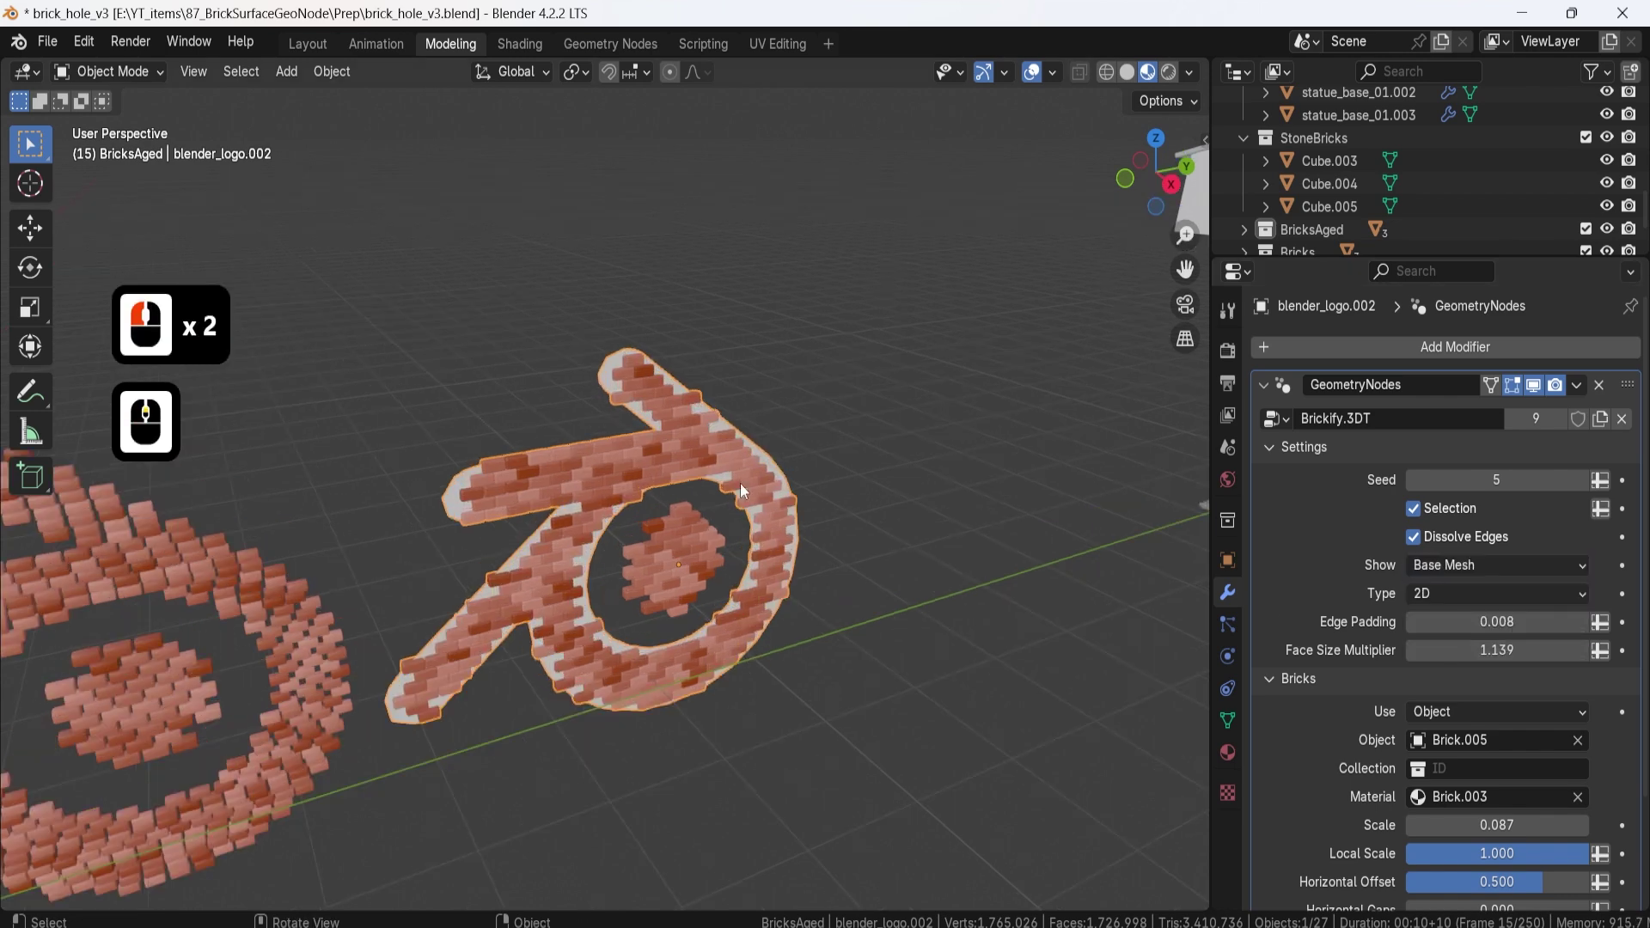
Step: Bring up the option for converting the logo to a mesh and undo the base mesh display
click(335, 72)
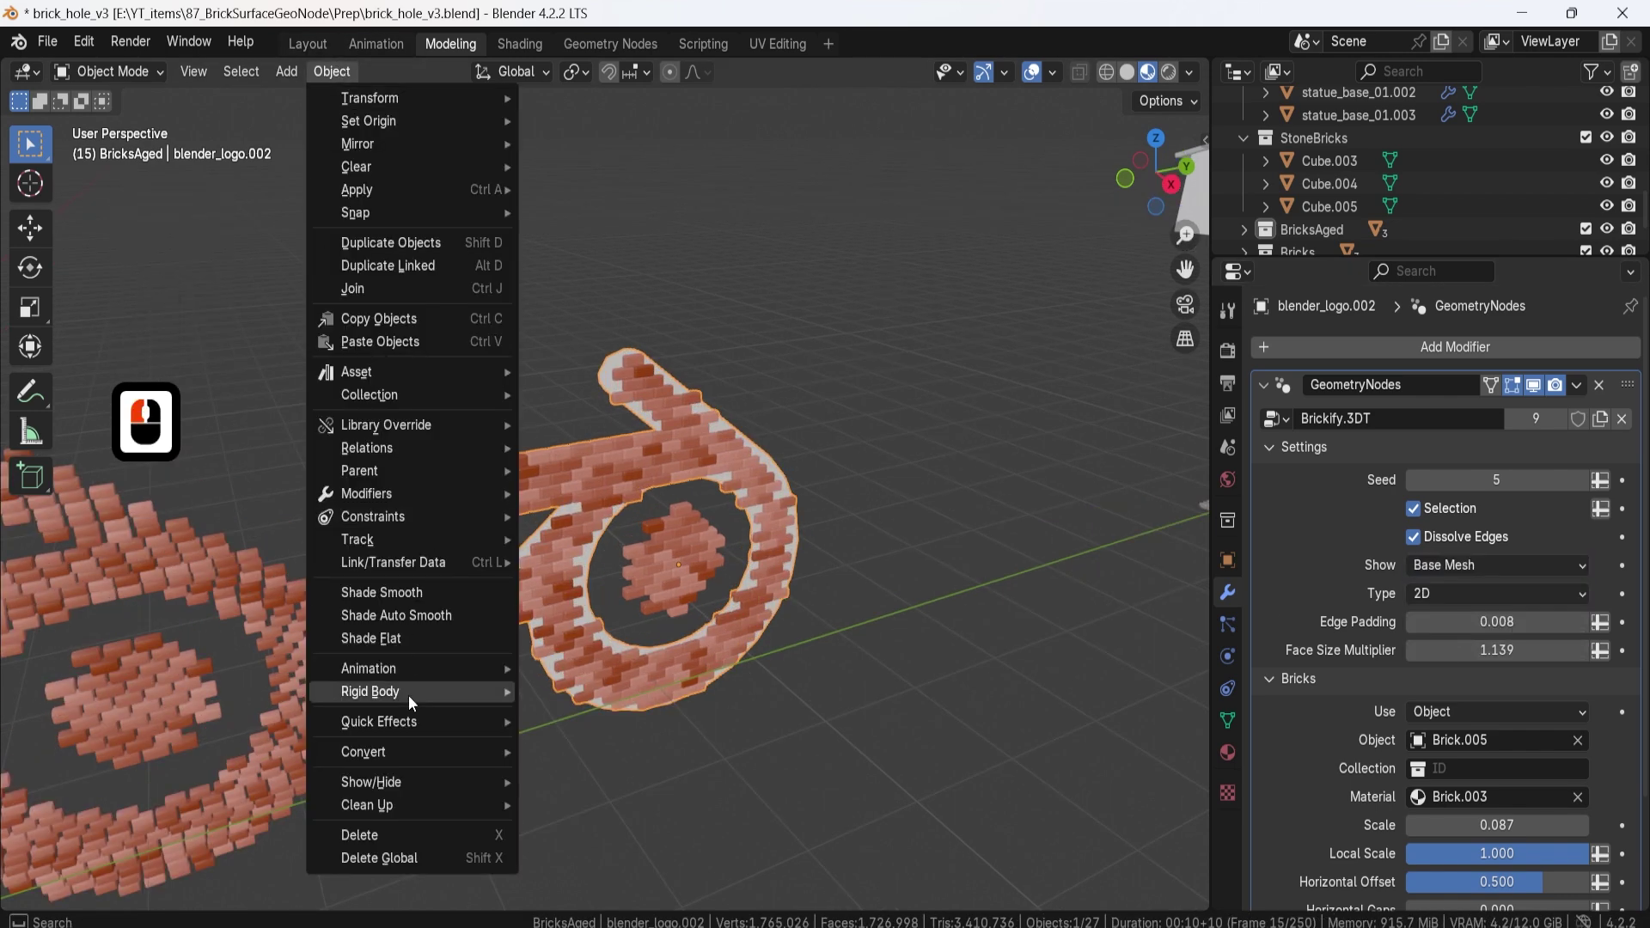
click(406, 749)
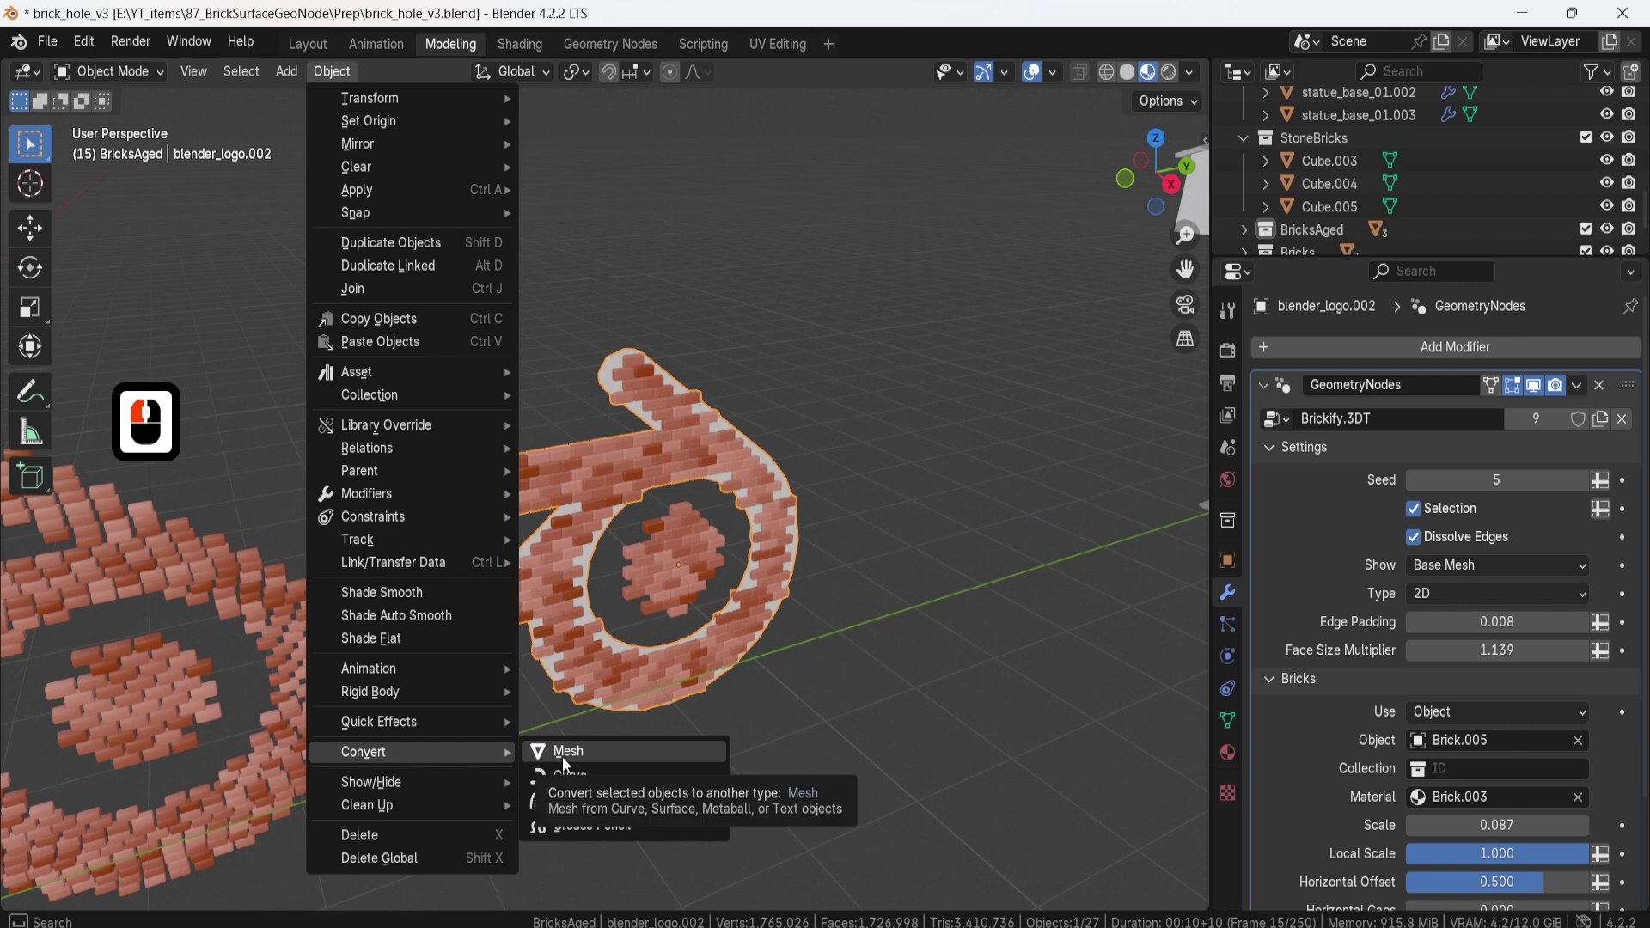
mouse_move(641, 443)
middle_down()
mouse_move(790, 453)
mouse_move(657, 451)
middle_up()
key(ctrl+z)
Step: Select the statue base bricks and the brick Blender logo beyond the tower in turn to check whether they carry modifiers
scroll(622, 450, down, 5)
shift+middle_drag(877, 464, 565, 505)
scroll(565, 505, up, 4)
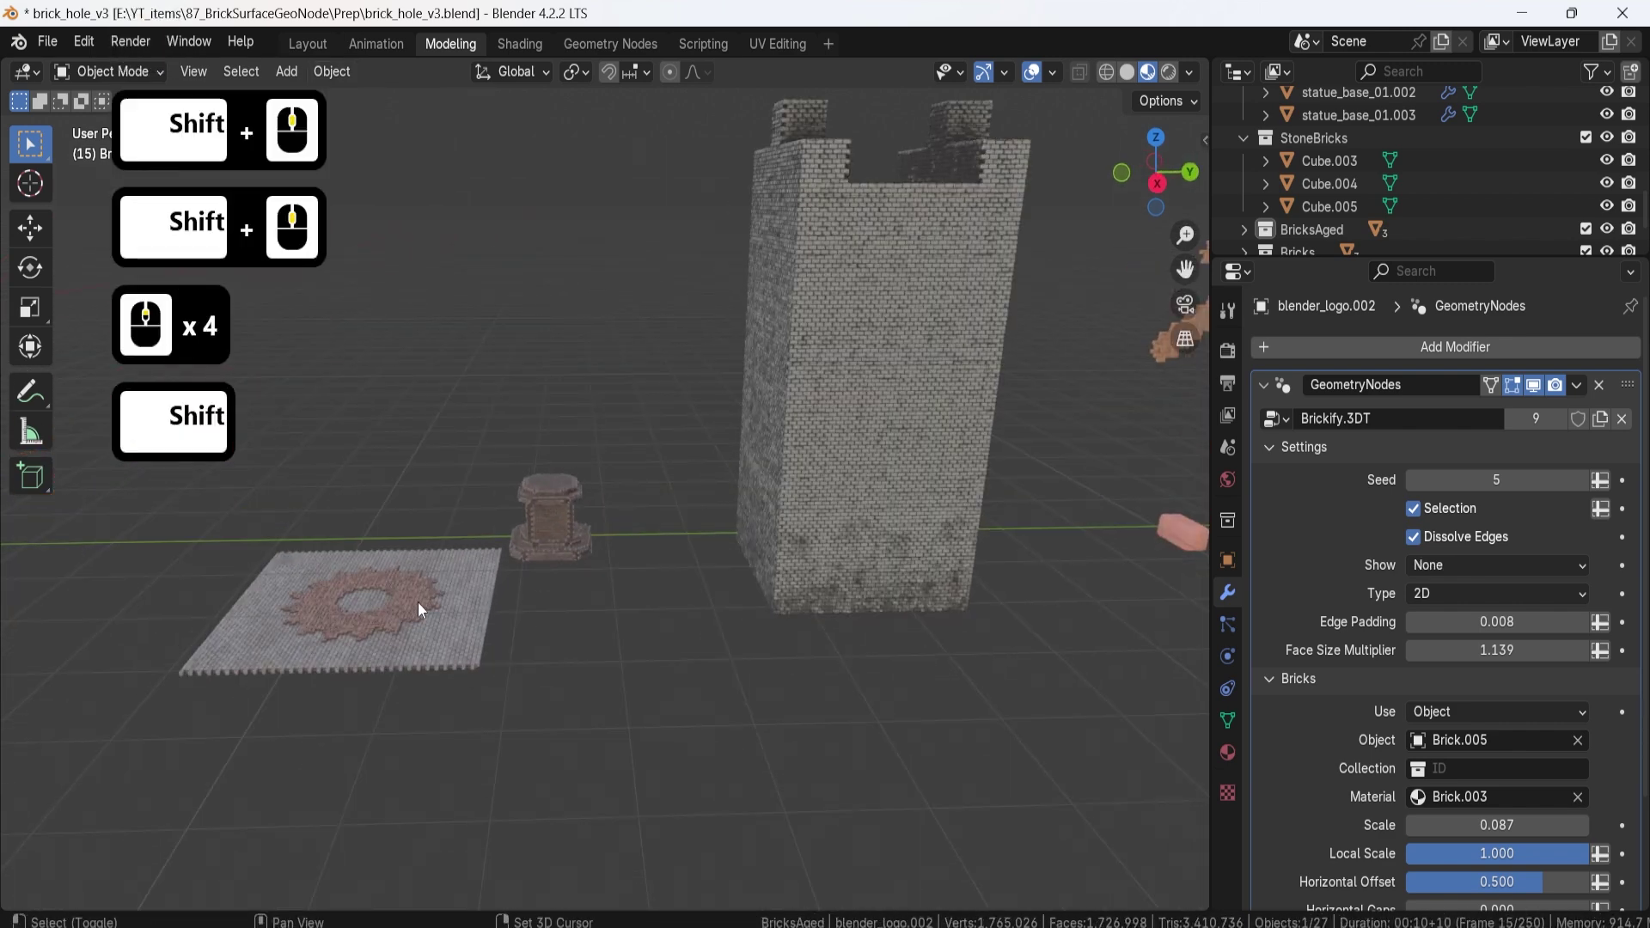
scroll(519, 644, up, 3)
shift+middle_drag(417, 602, 647, 504)
click(584, 627)
click(615, 469)
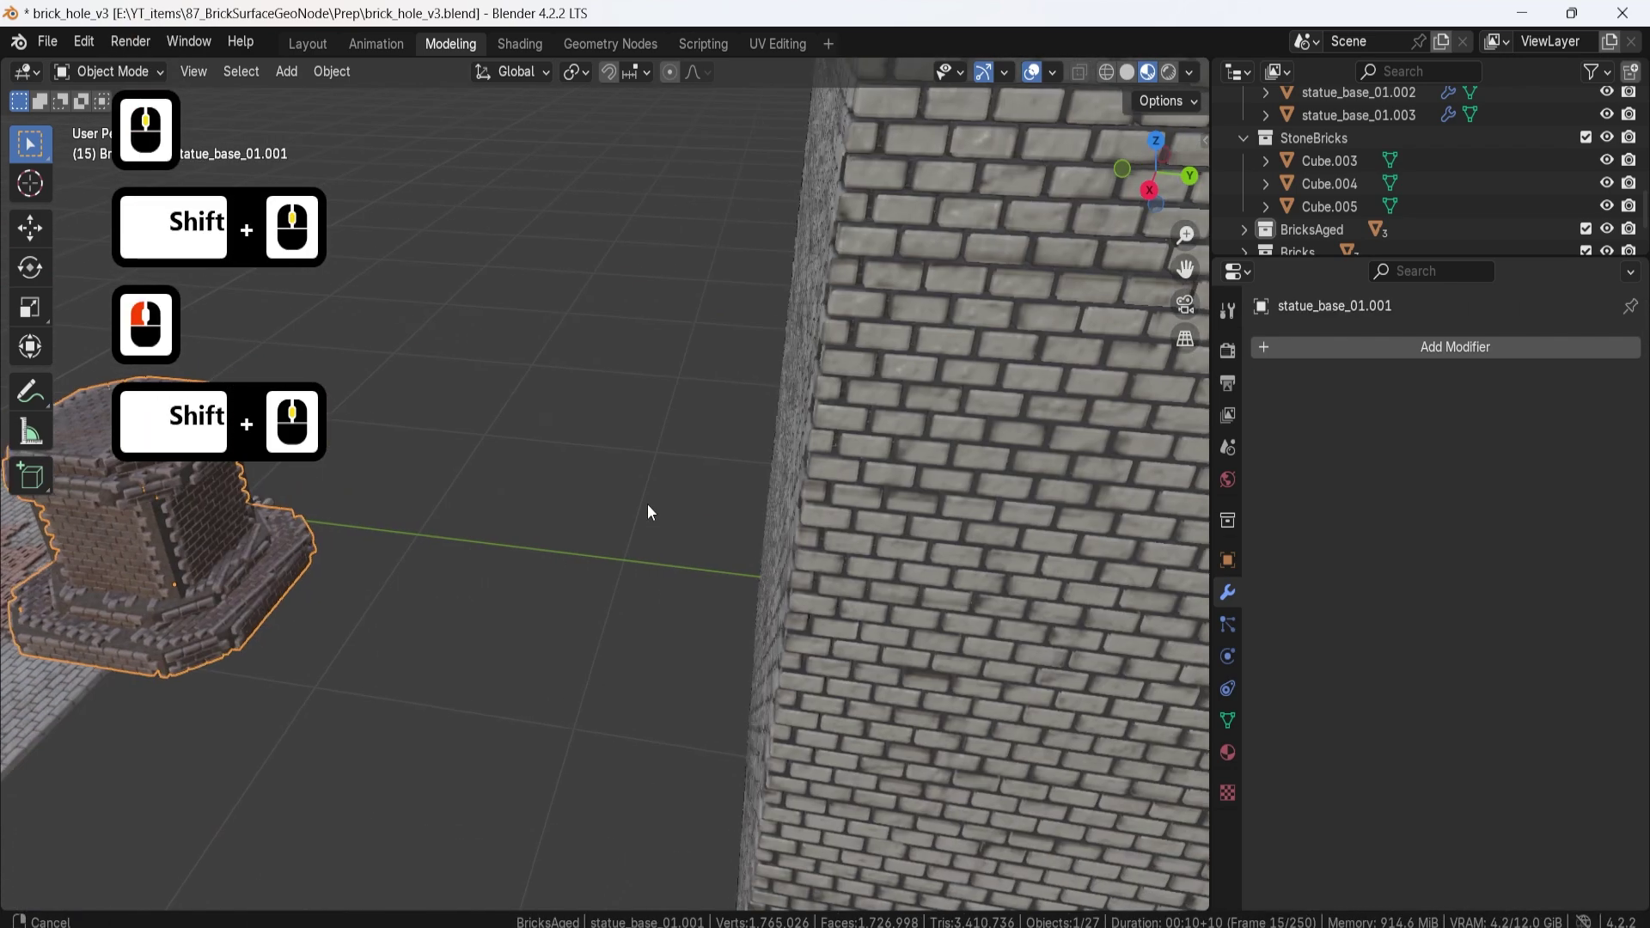
scroll(756, 508, down, 4)
shift+middle_drag(756, 510, 686, 533)
click(811, 406)
shift+middle_drag(811, 406, 765, 470)
scroll(730, 466, up, 2)
scroll(877, 495, down, 4)
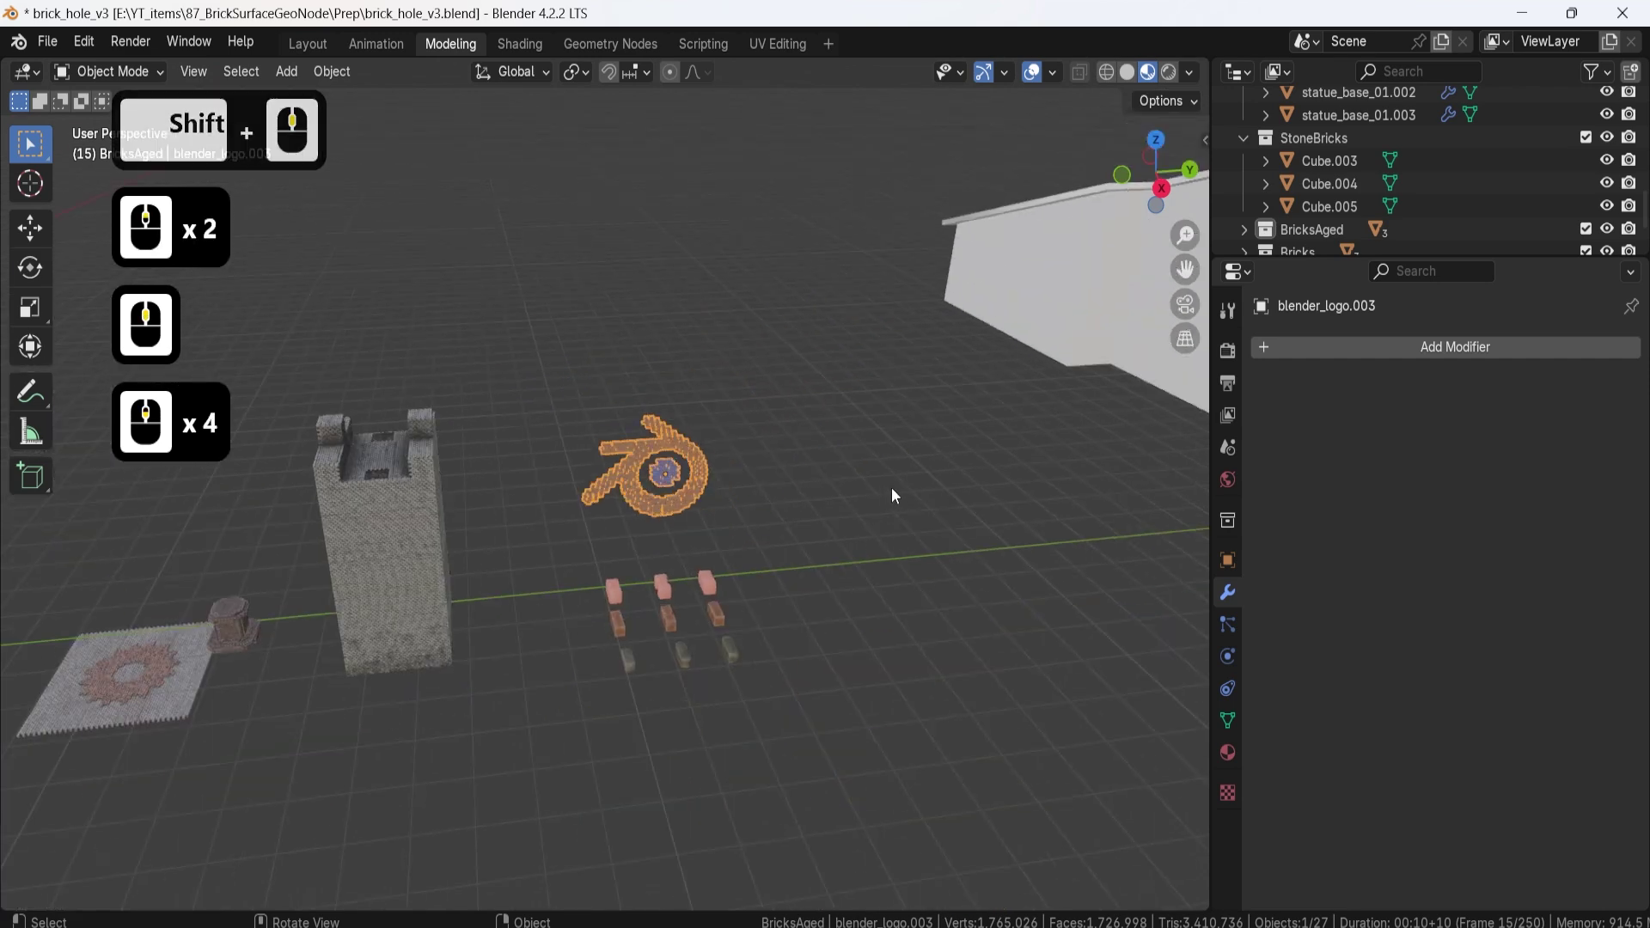
Step: Inspect the roof and walls of the large white industrial building and select its walls object, building_industrial_10
shift+middle_drag(973, 445, 700, 486)
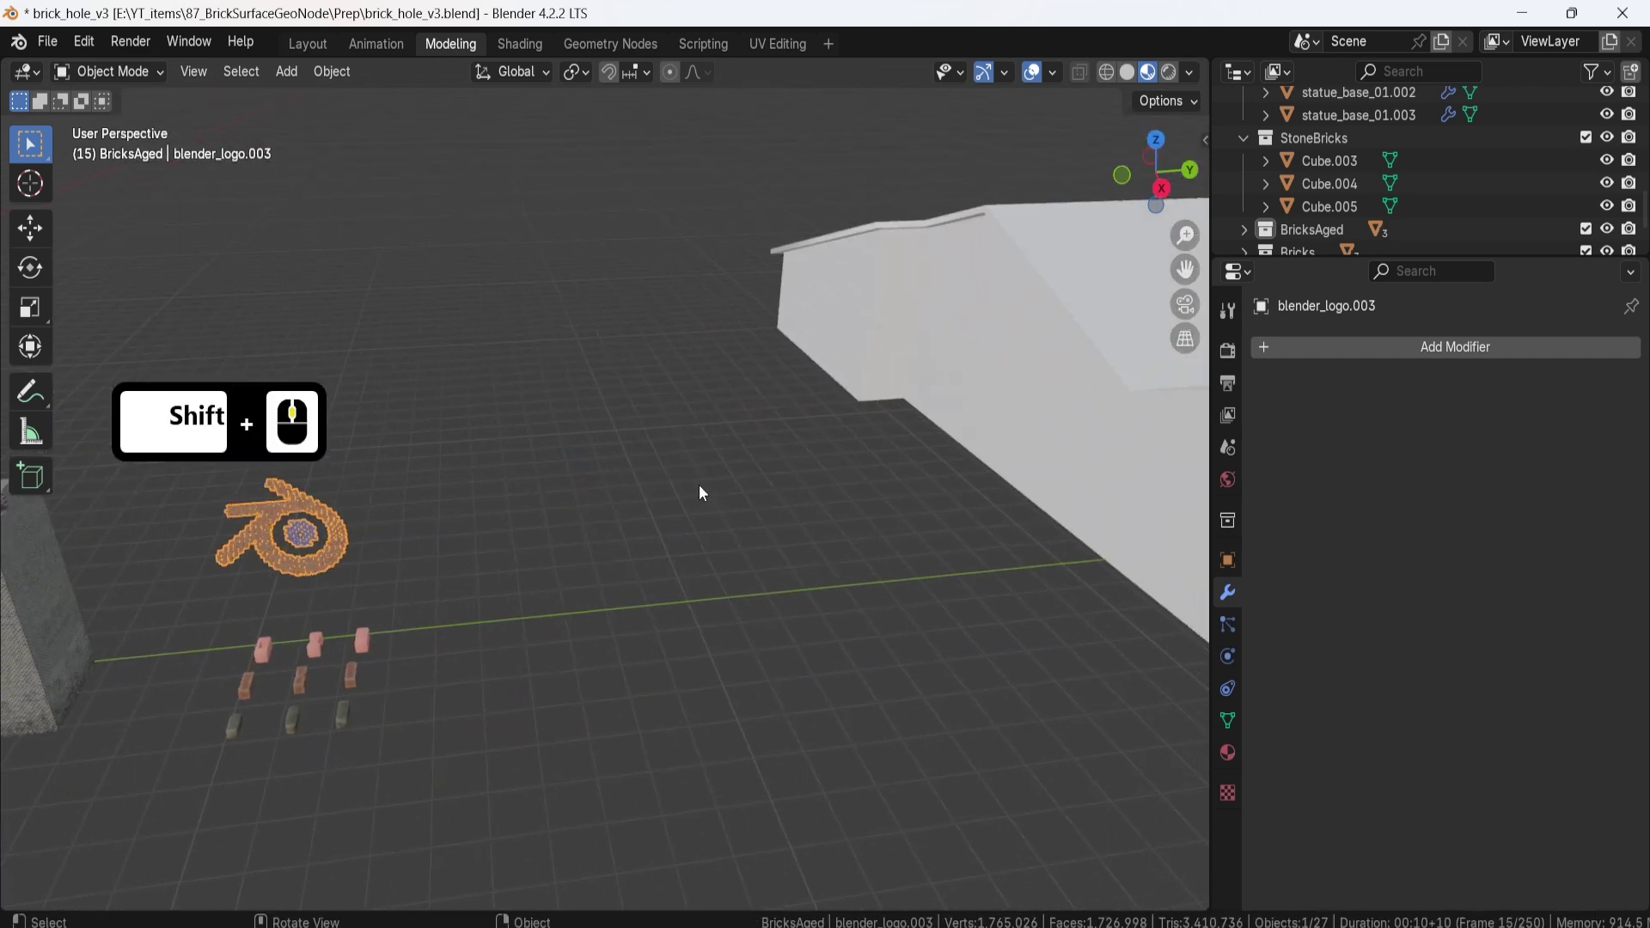
shift+scroll(705, 477, down, 3)
middle_drag(781, 408, 639, 388)
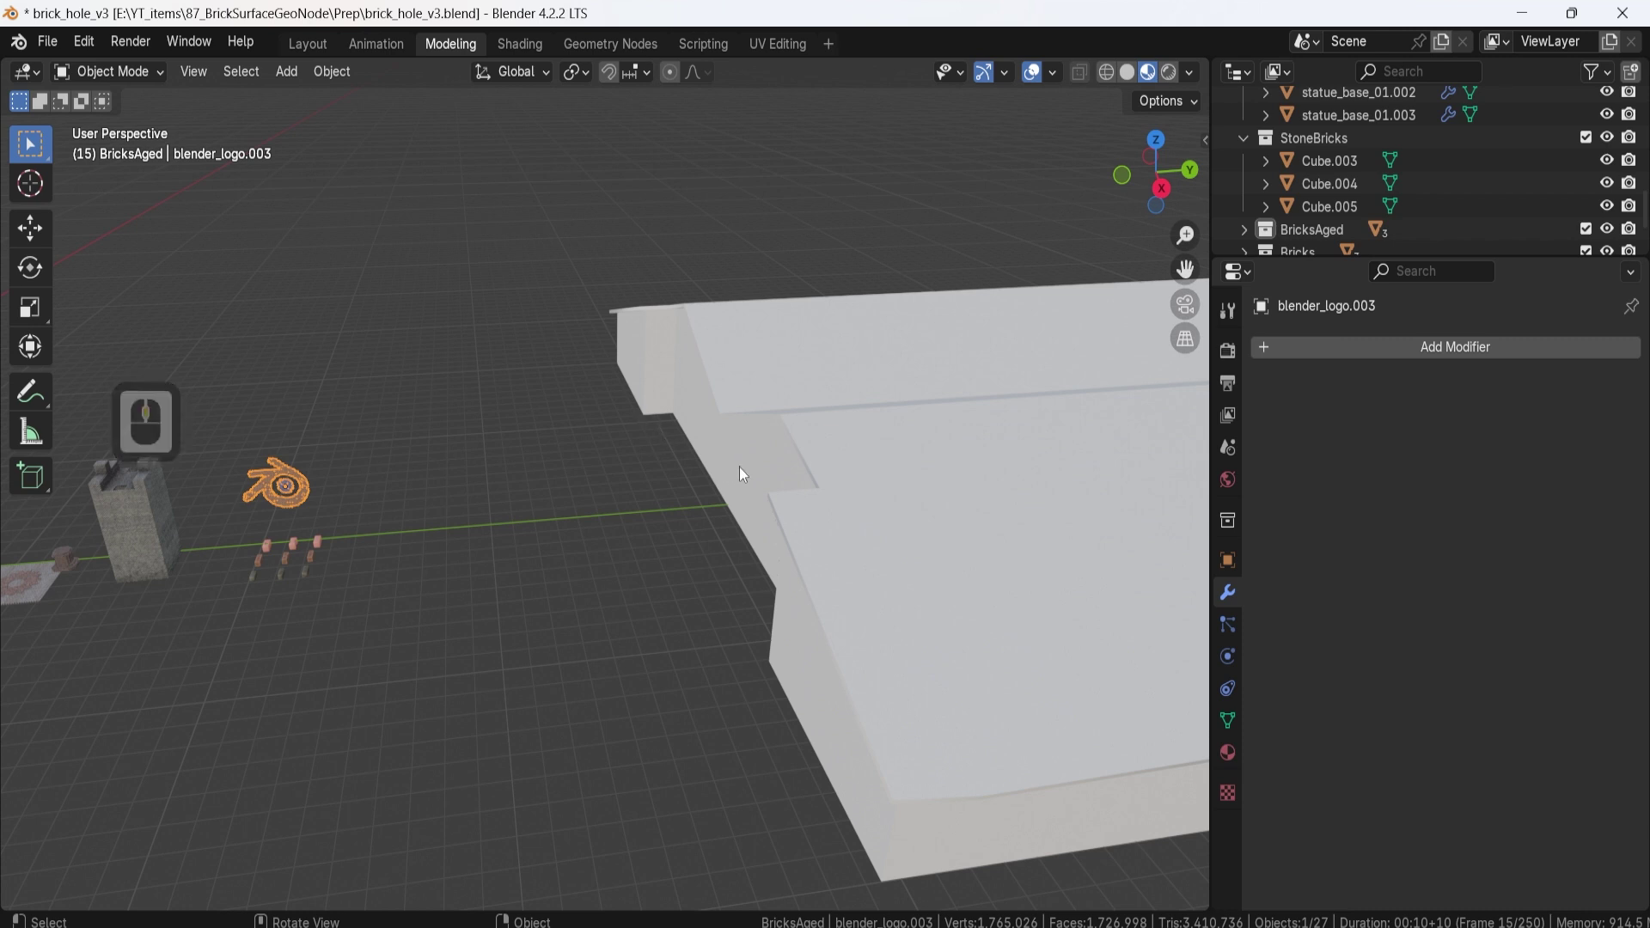
scroll(748, 468, down, 3)
shift+middle_drag(665, 677, 576, 473)
scroll(617, 526, up, 5)
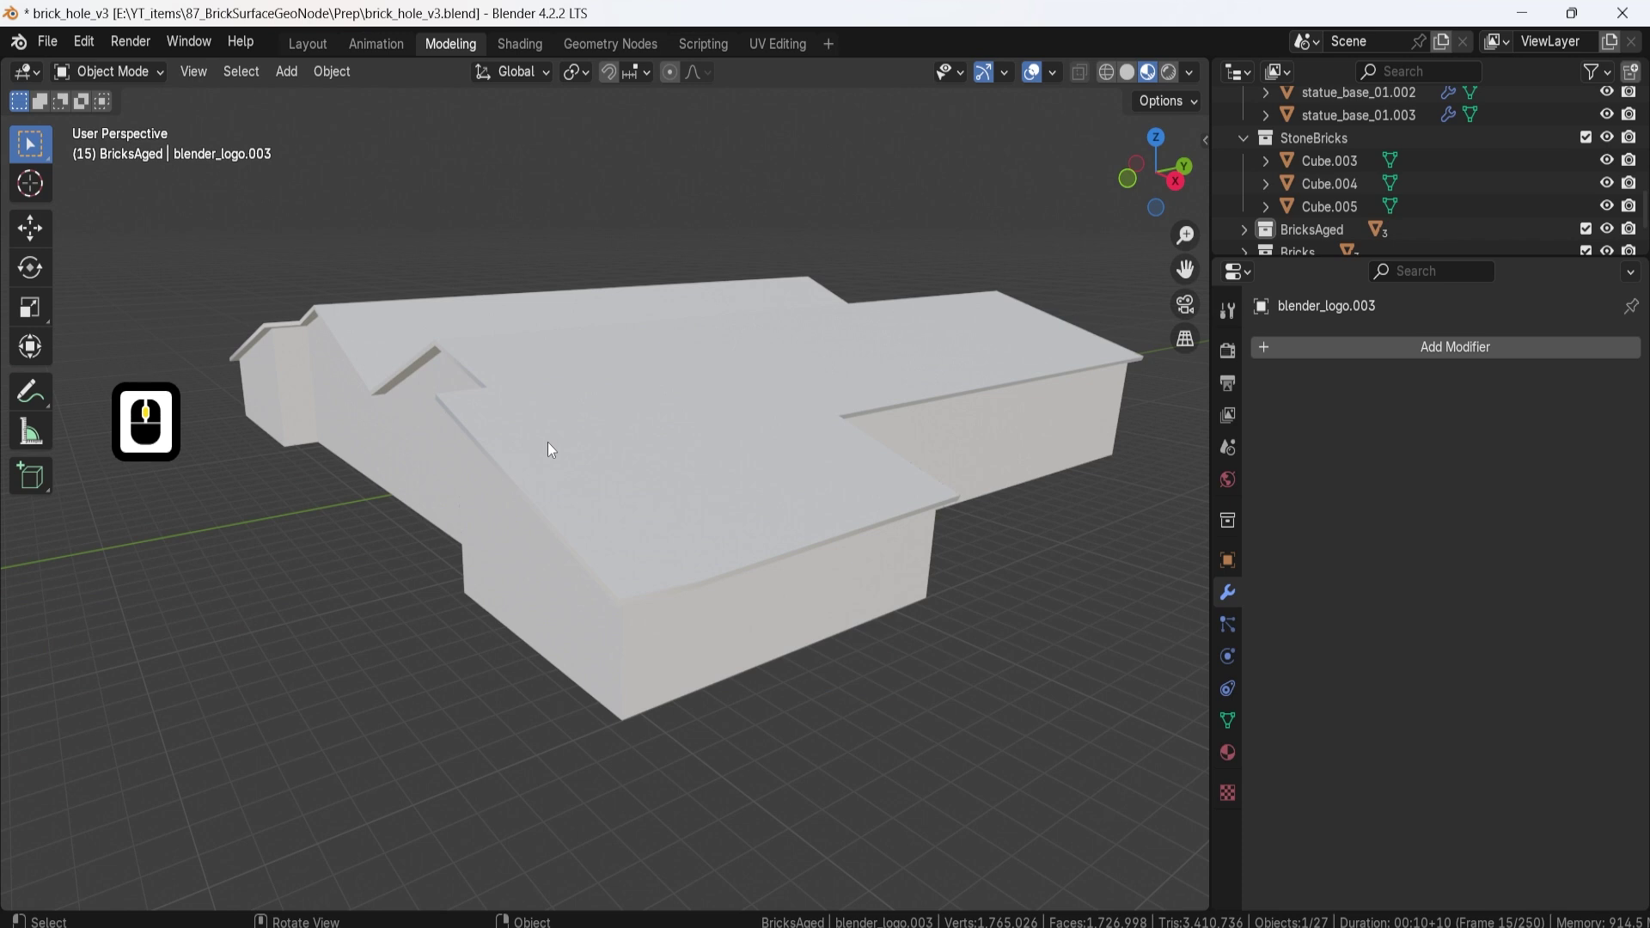
click(550, 447)
click(562, 554)
middle_drag(562, 554, 714, 447)
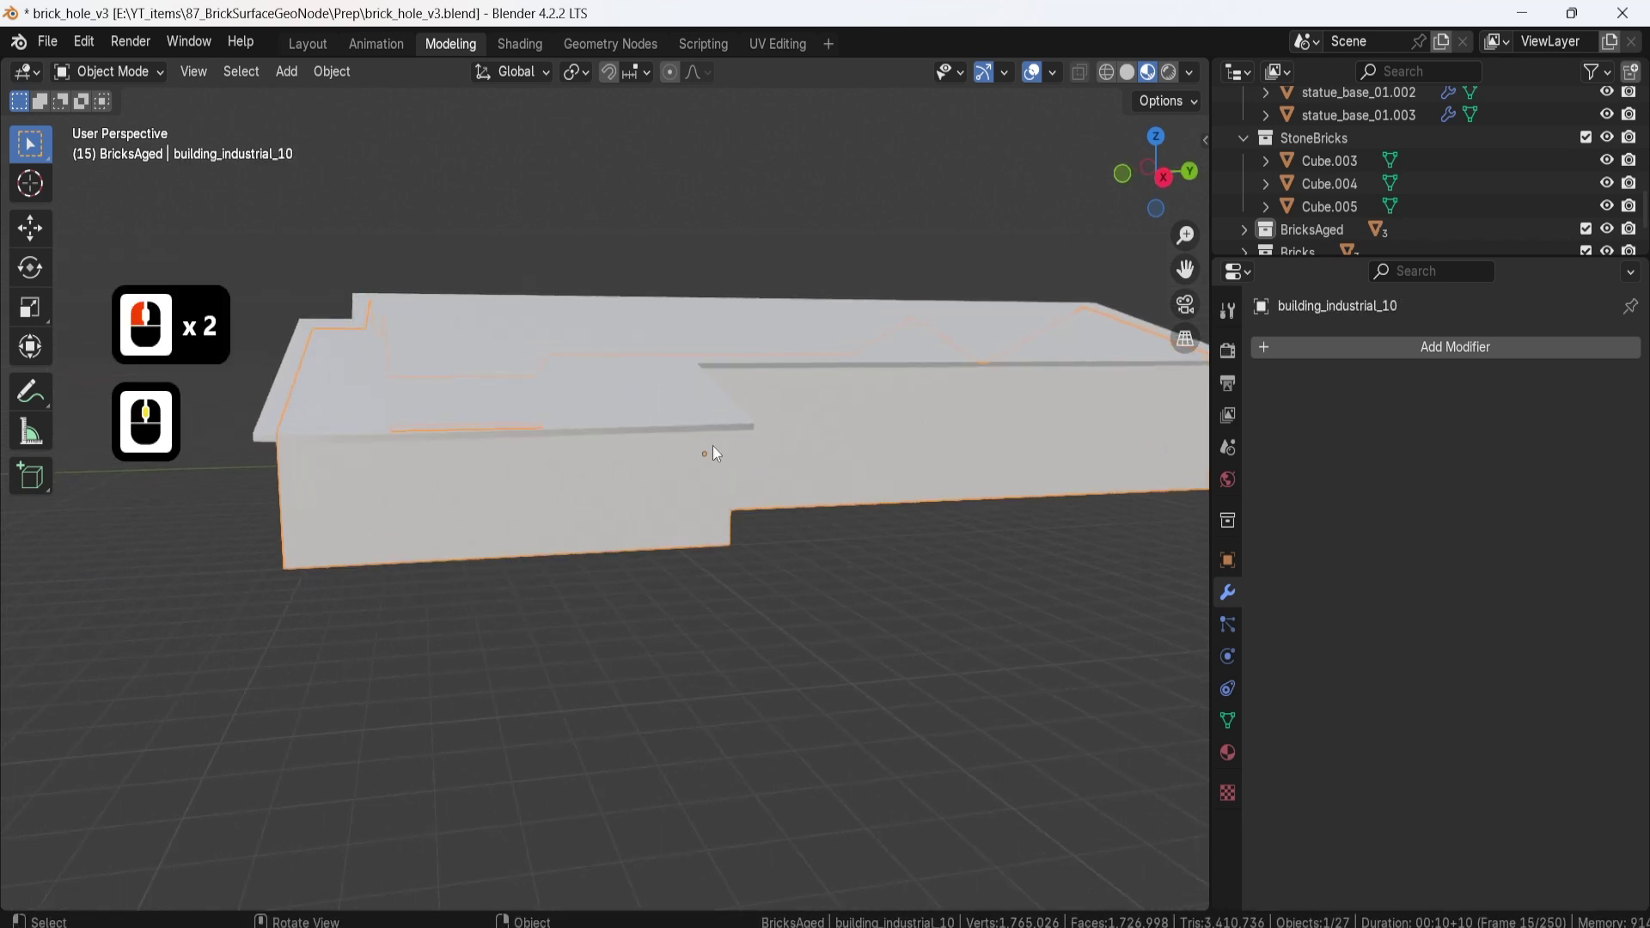
middle_drag(513, 358, 653, 425)
click(651, 429)
click(591, 682)
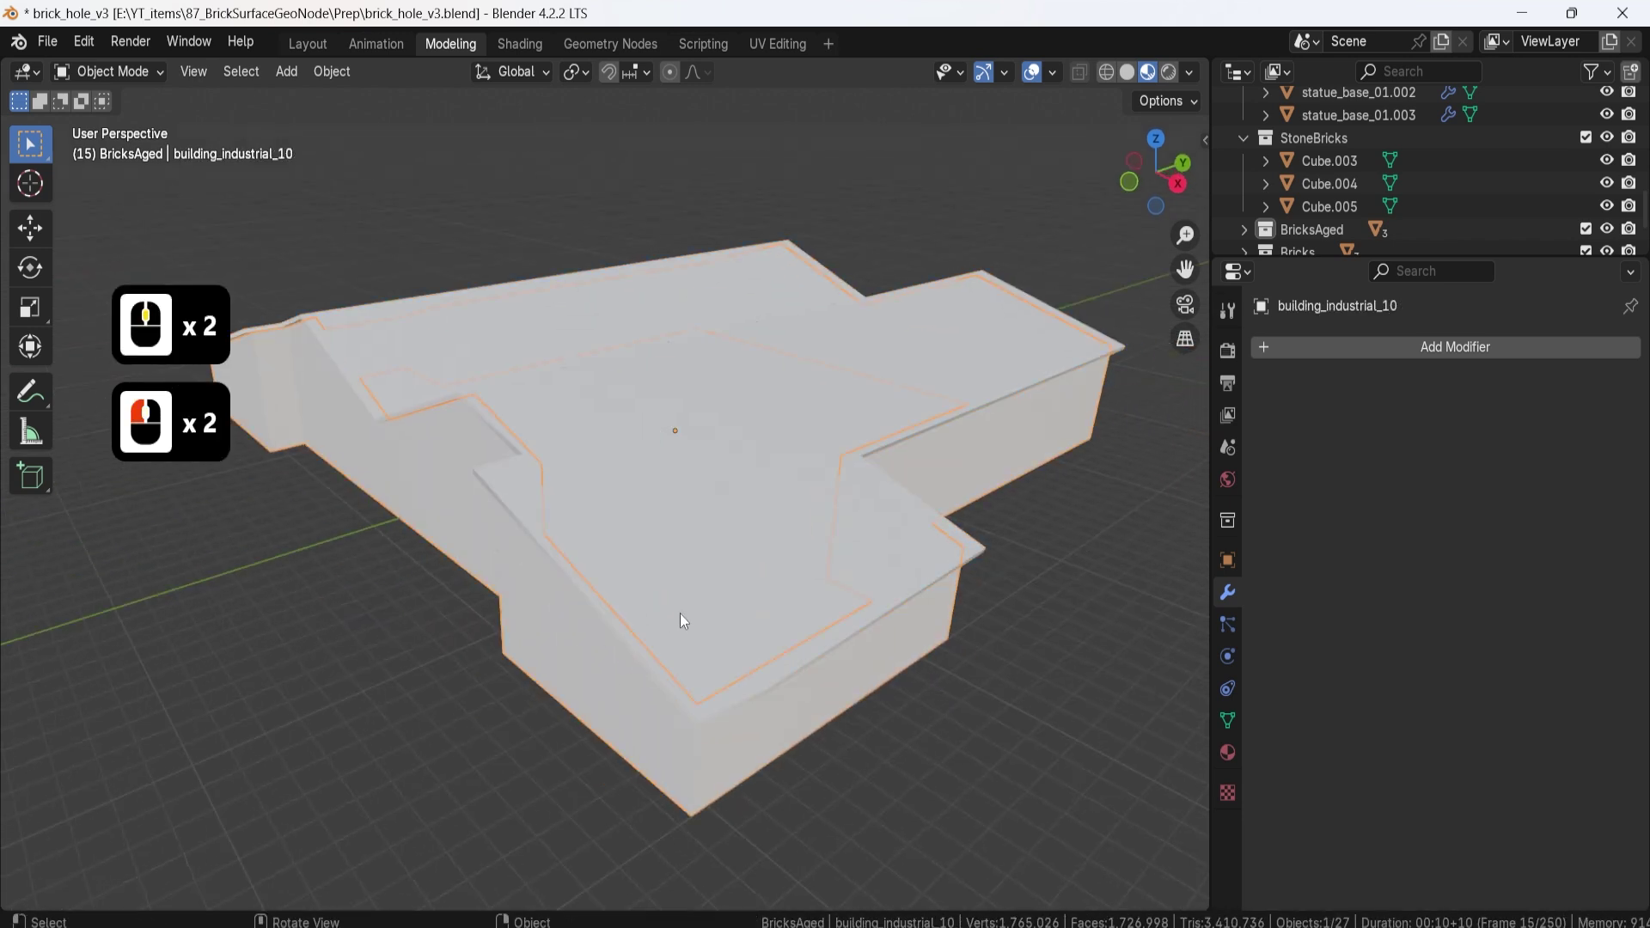
middle_drag(680, 614, 648, 595)
click(863, 607)
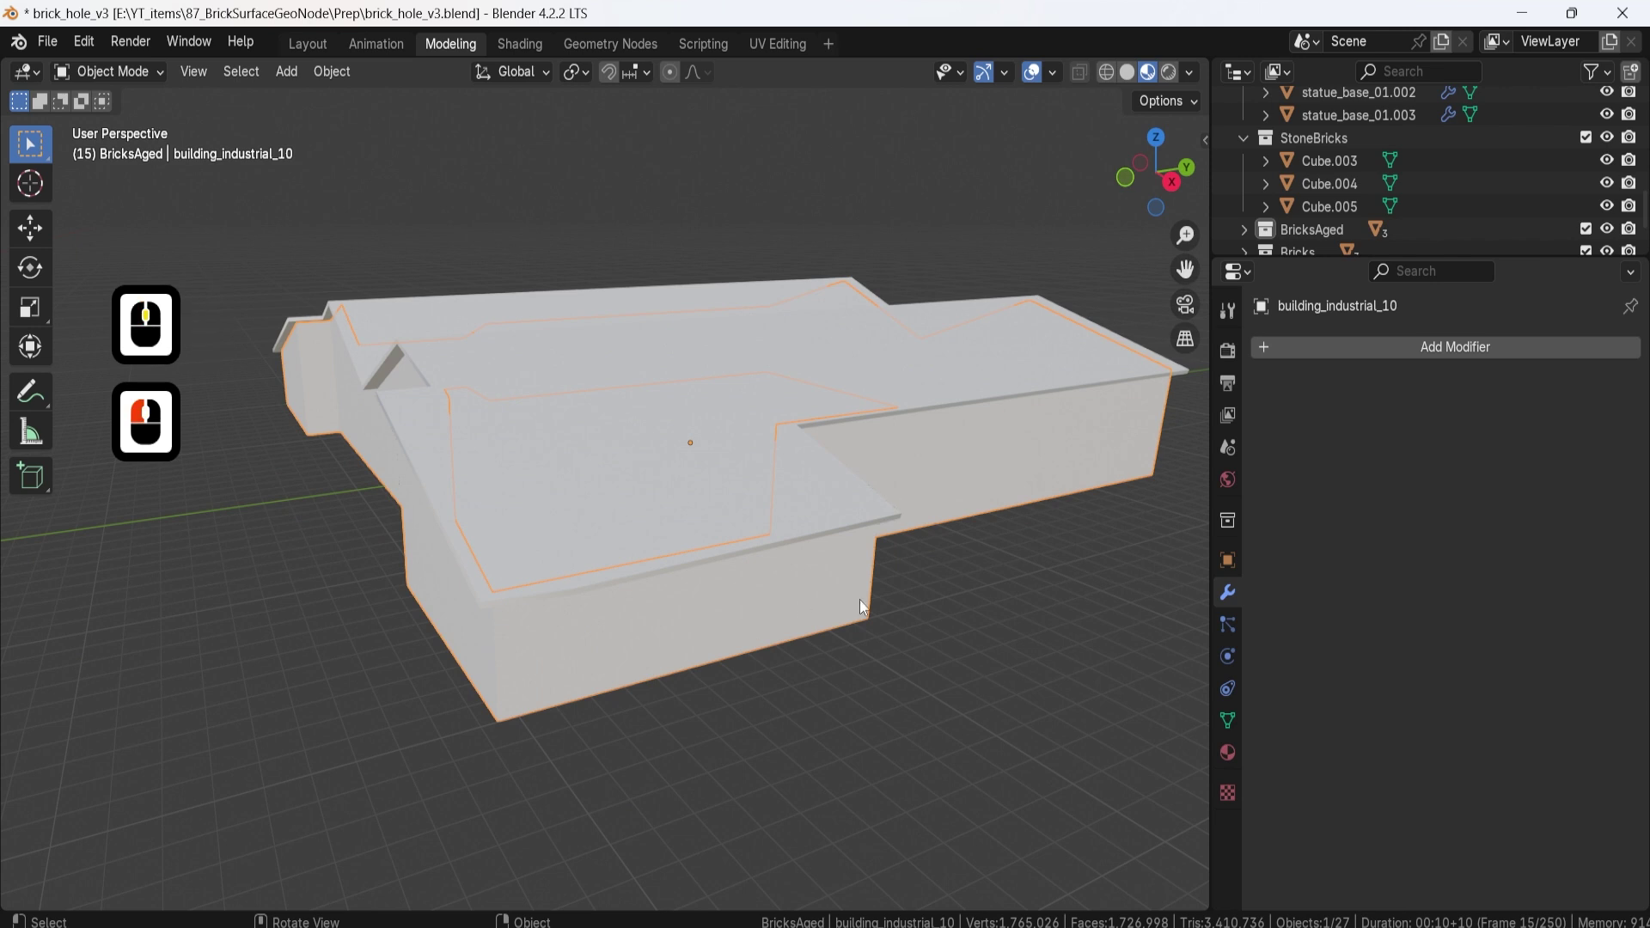
Step: Add a Geometry Nodes modifier using the Brickify.3DT node group to the building's walls and examine the resulting bricks
click(1294, 358)
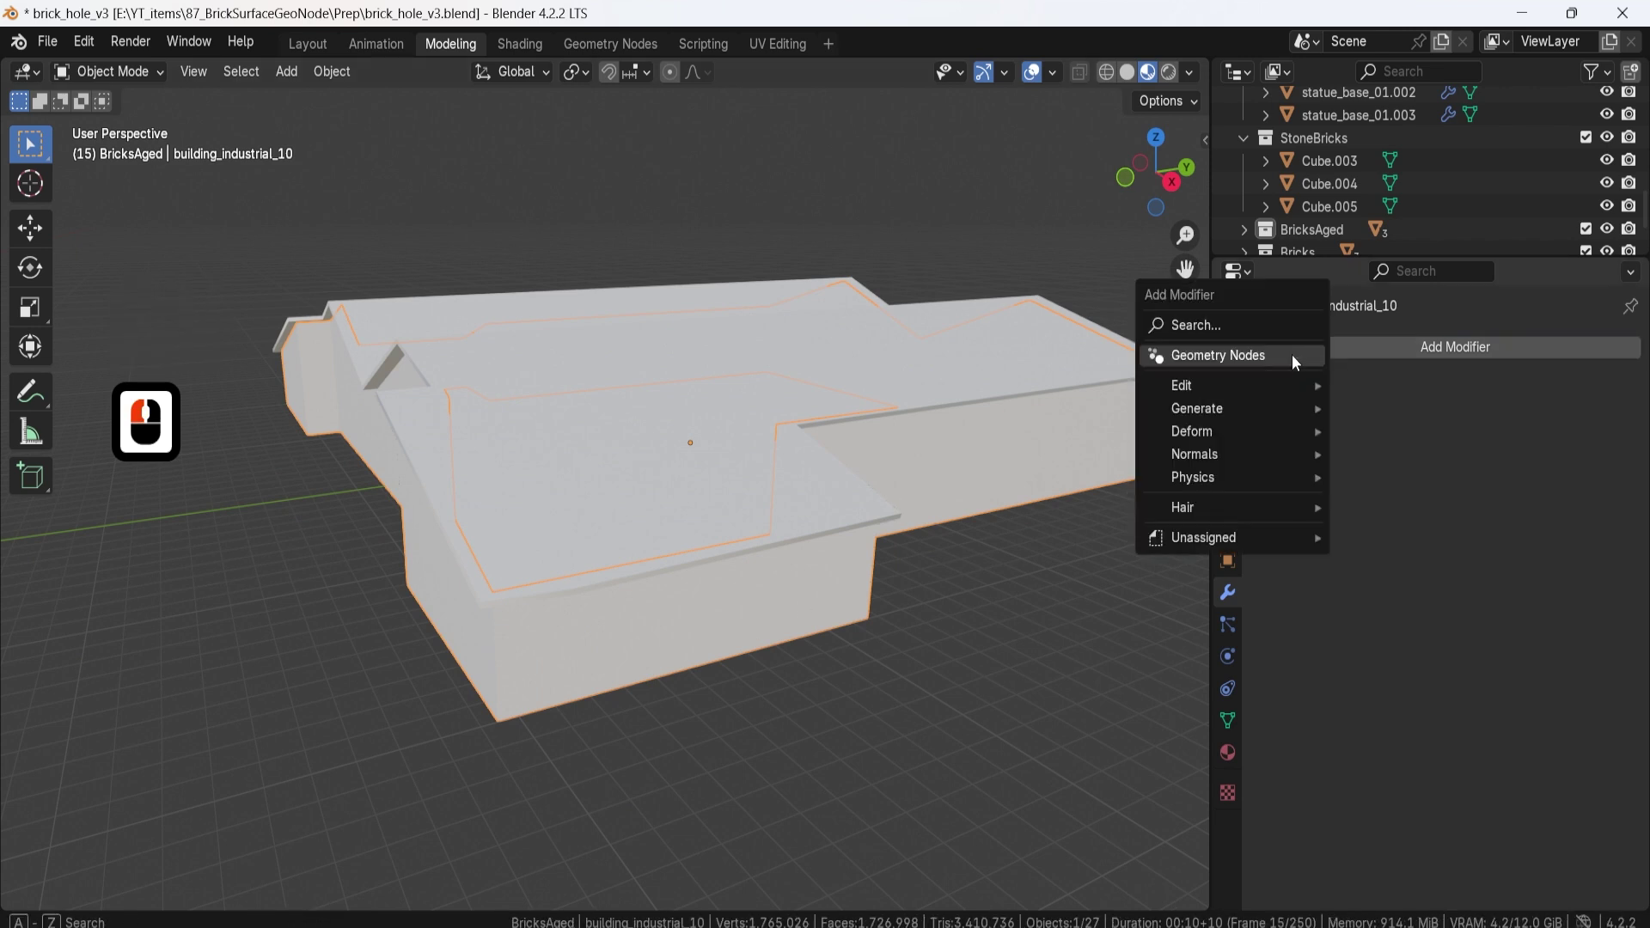
click(1292, 355)
click(1286, 416)
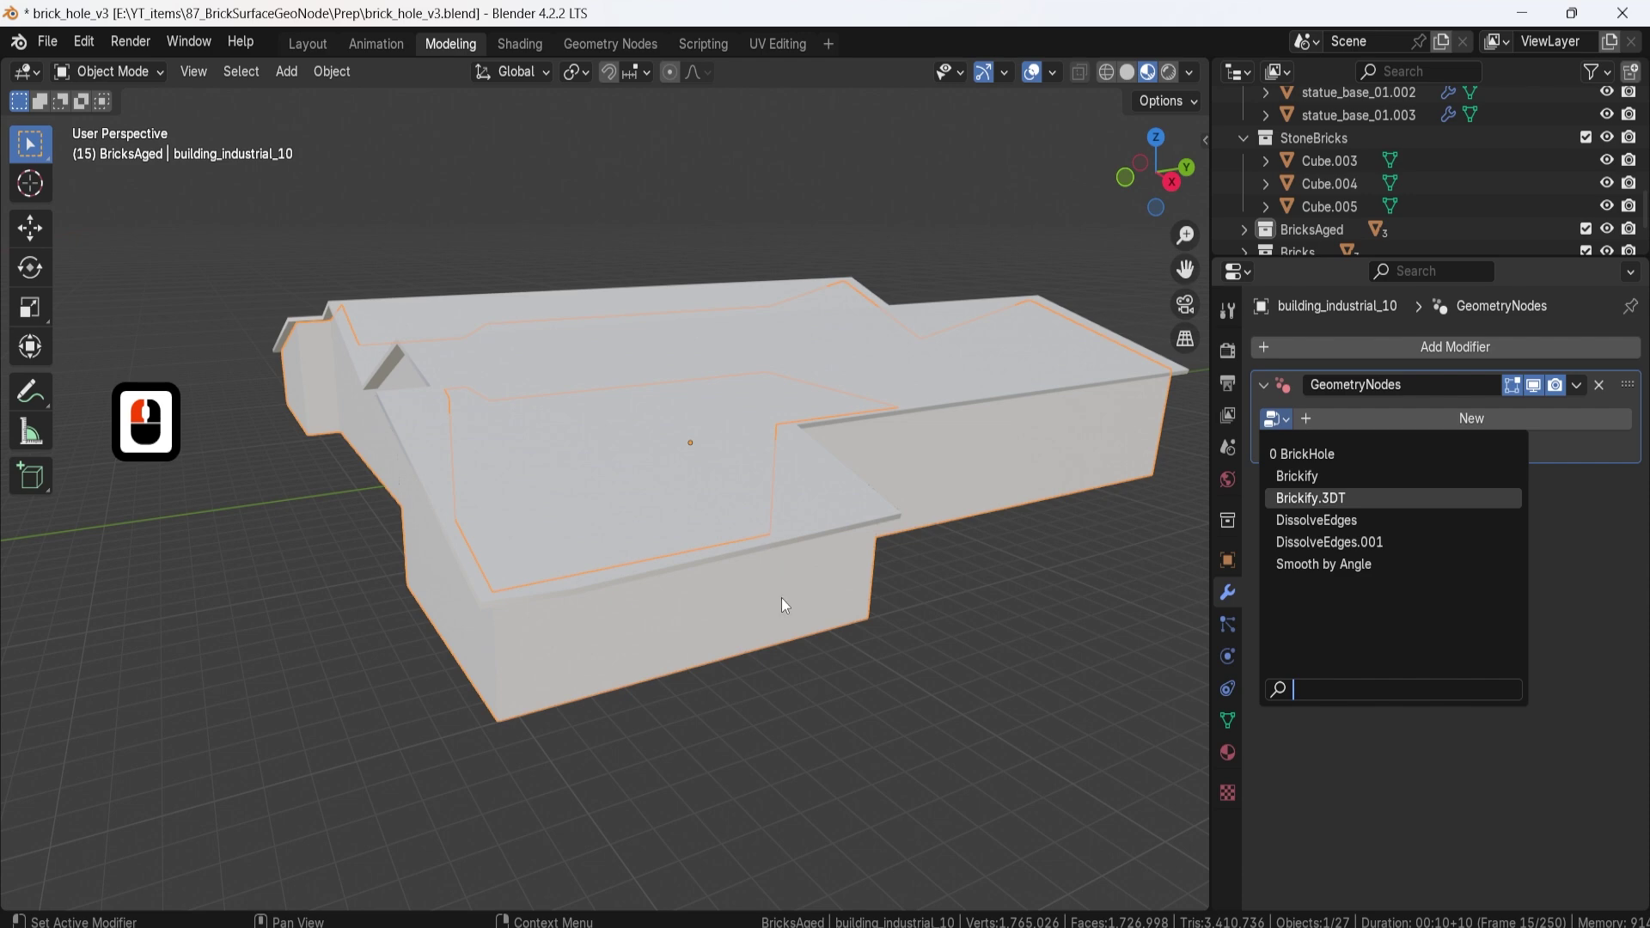
key(Return)
scroll(796, 600, up, 5)
middle_drag(585, 579, 760, 599)
scroll(840, 678, up, 2)
scroll(760, 598, up, 2)
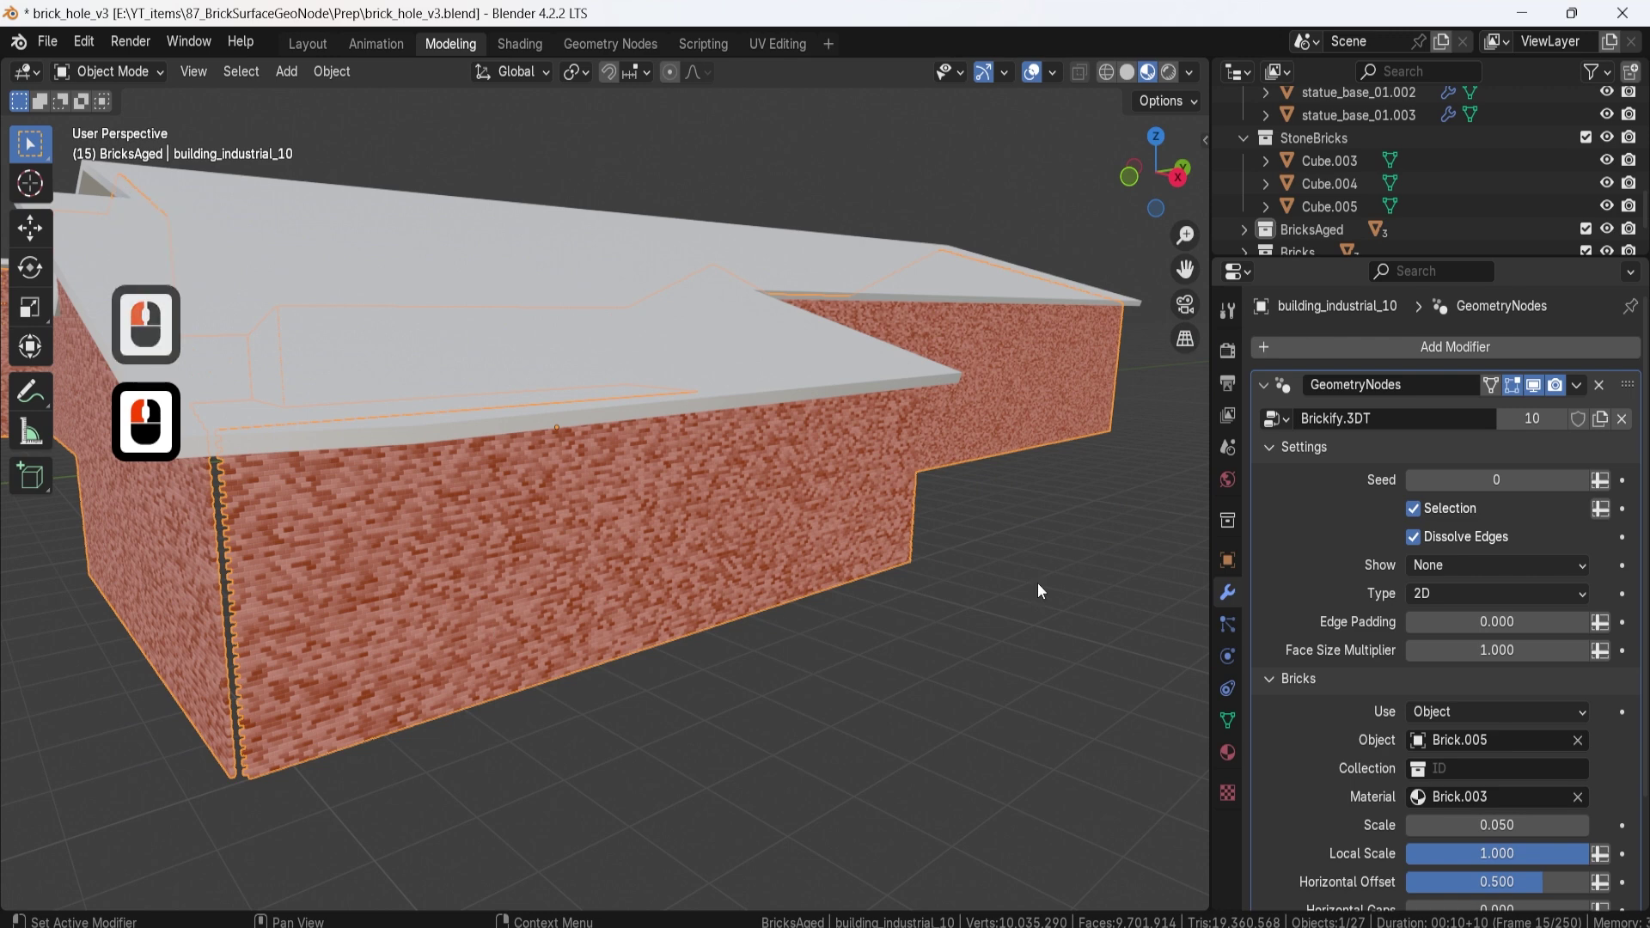
Step: Switch Dissolve Edges off and back on, set the Brickify type to 3D, and deselect the walls
click(1414, 540)
click(1421, 595)
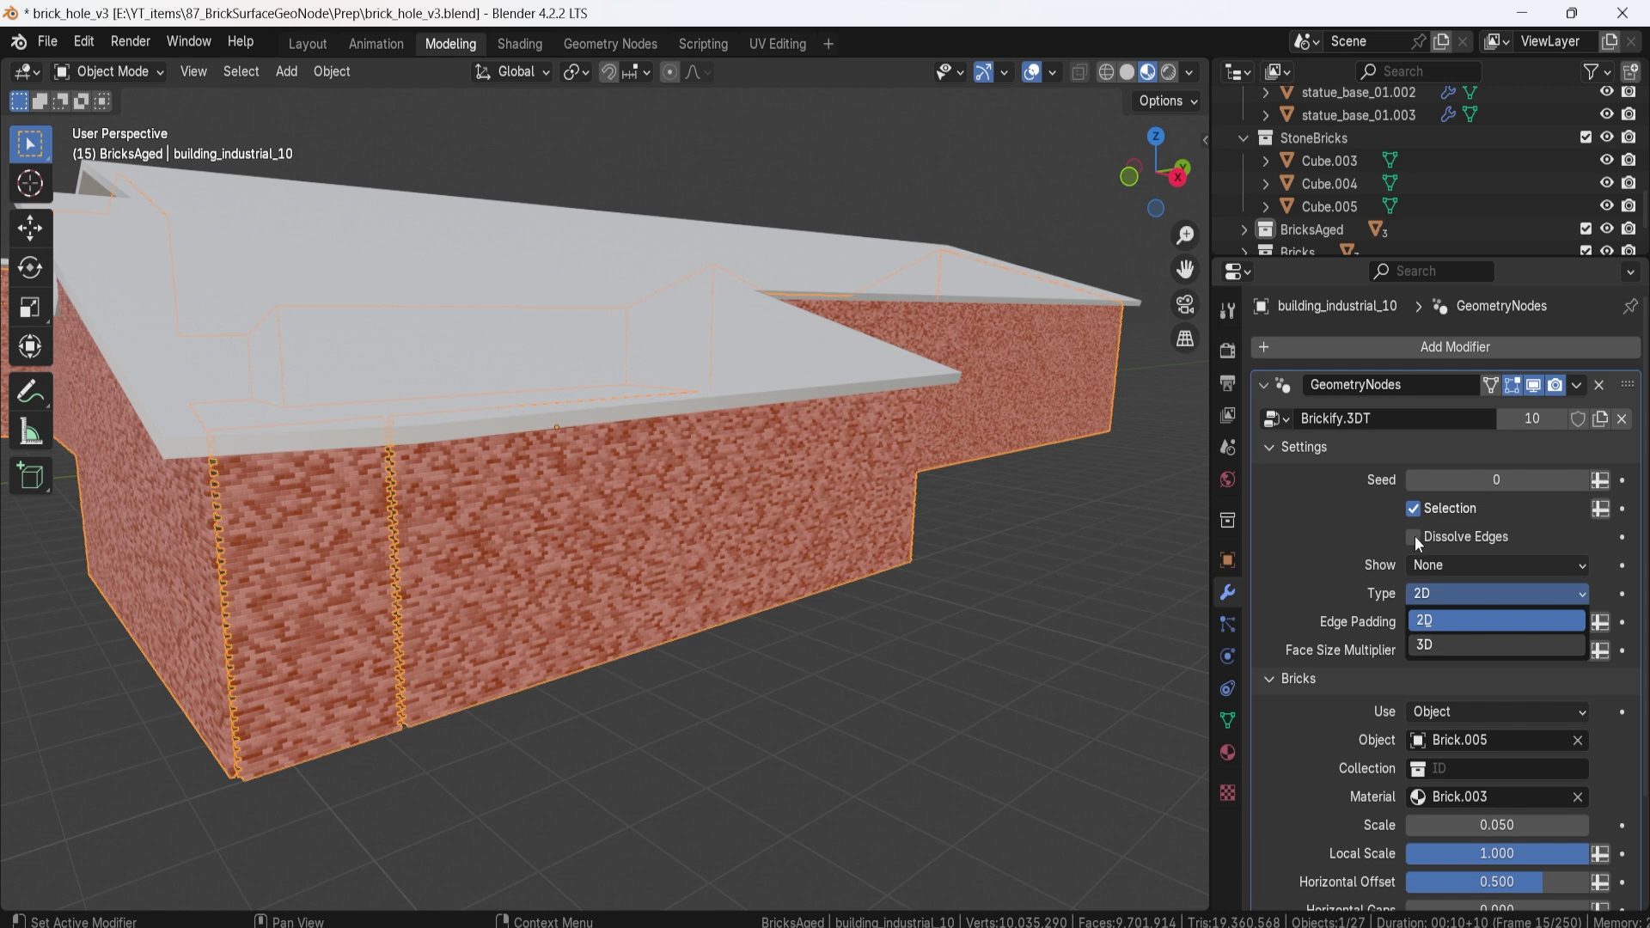
click(720, 649)
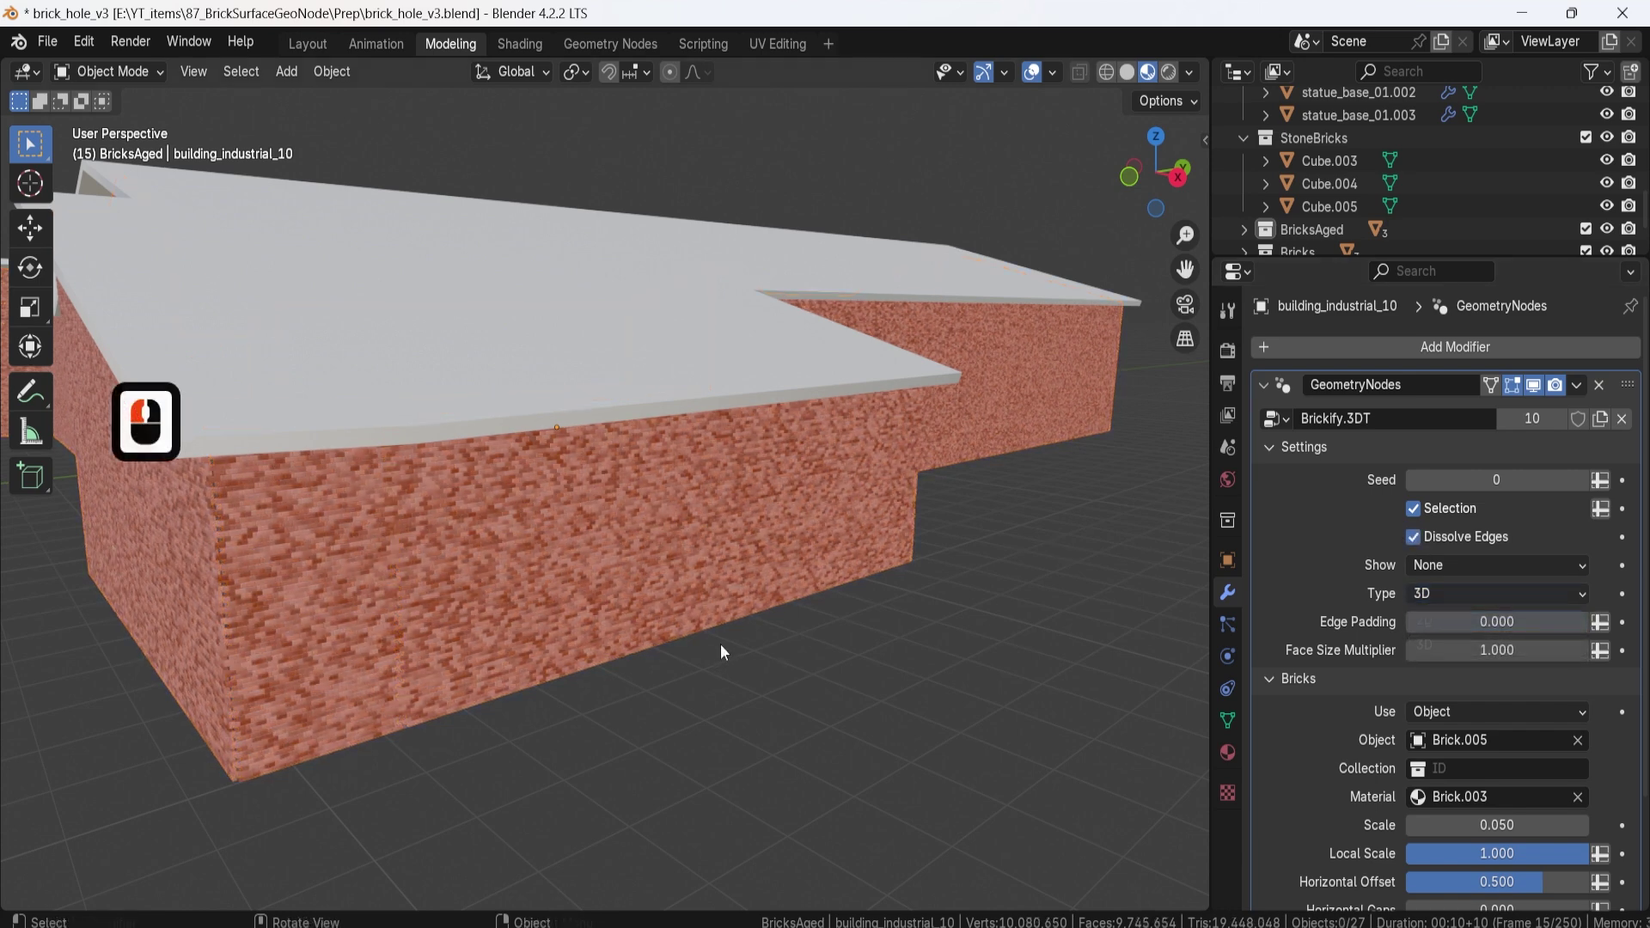
Step: Examine the brick corners of the building up close and the whole building from a distance
middle_drag(721, 645, 921, 582)
scroll(699, 628, down, 3)
scroll(788, 609, up, 3)
middle_drag(782, 579, 724, 548)
scroll(758, 538, up, 1)
scroll(724, 551, up, 1)
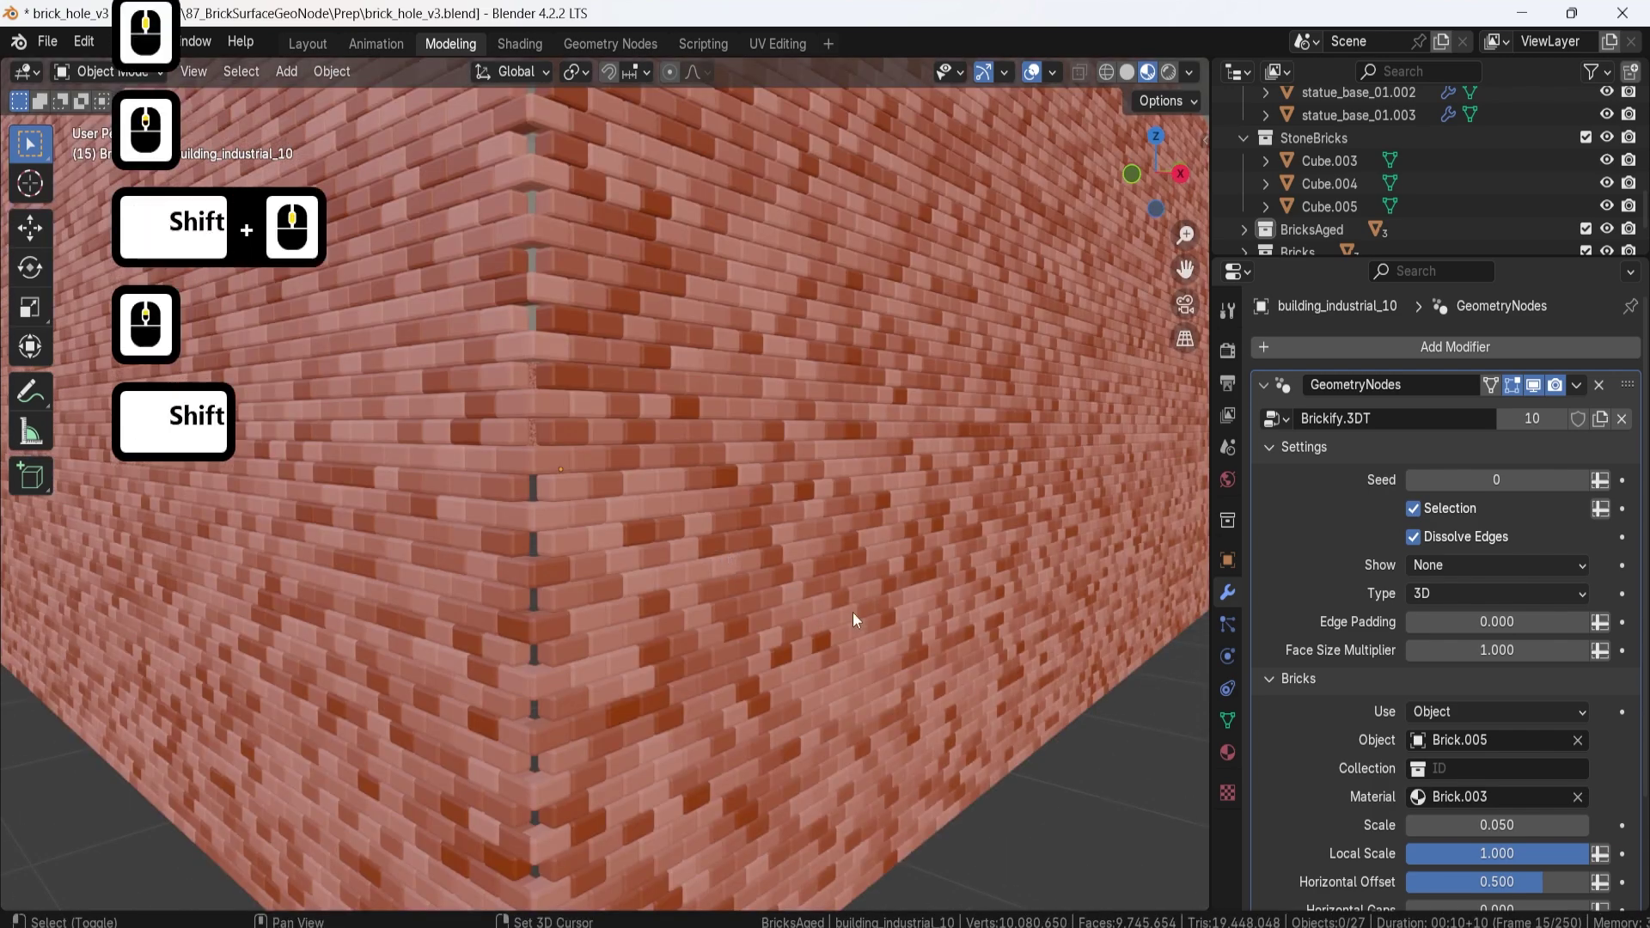
scroll(853, 612, down, 3)
middle_drag(817, 598, 745, 687)
scroll(740, 571, up, 2)
scroll(763, 499, down, 3)
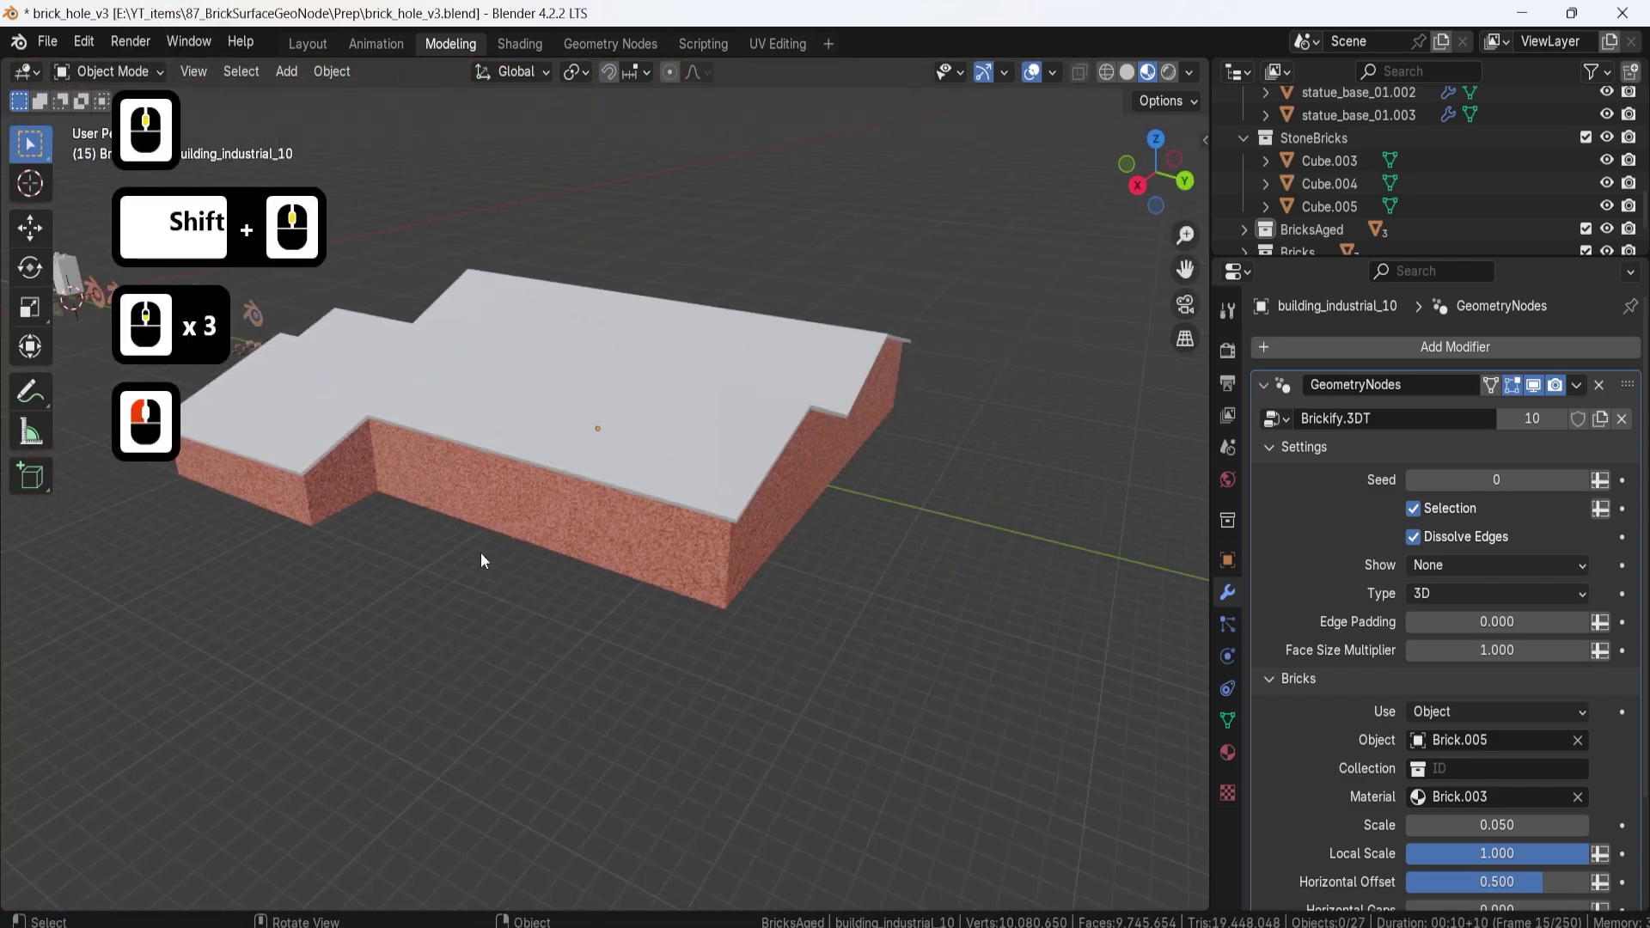